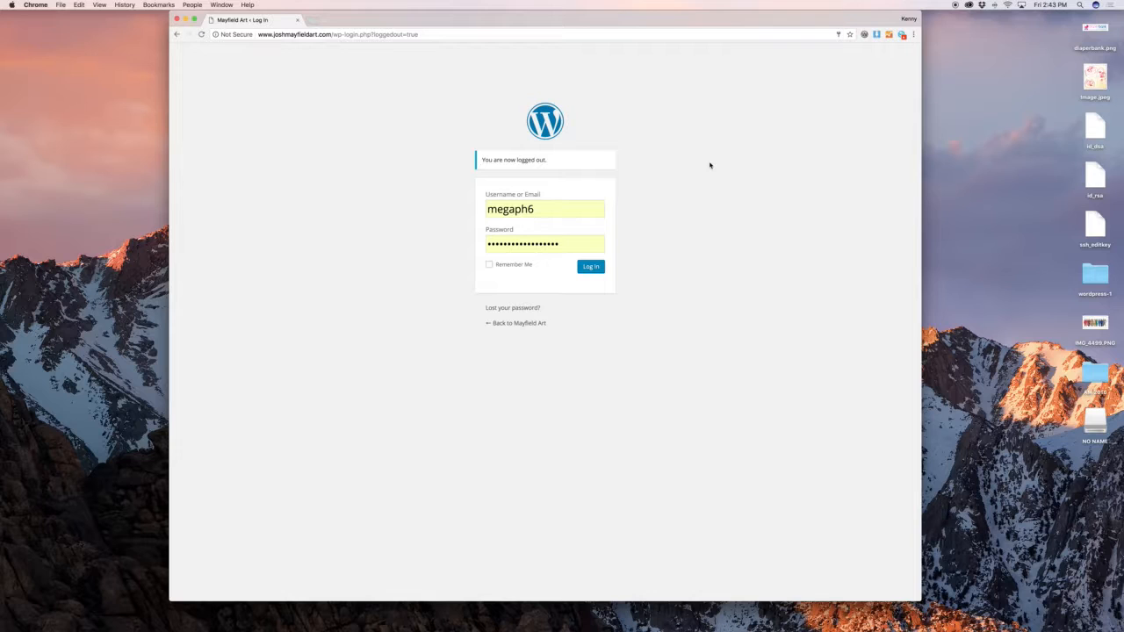
Log in to the Mayfield Art site's WordPress admin with the site credentials
click(591, 267)
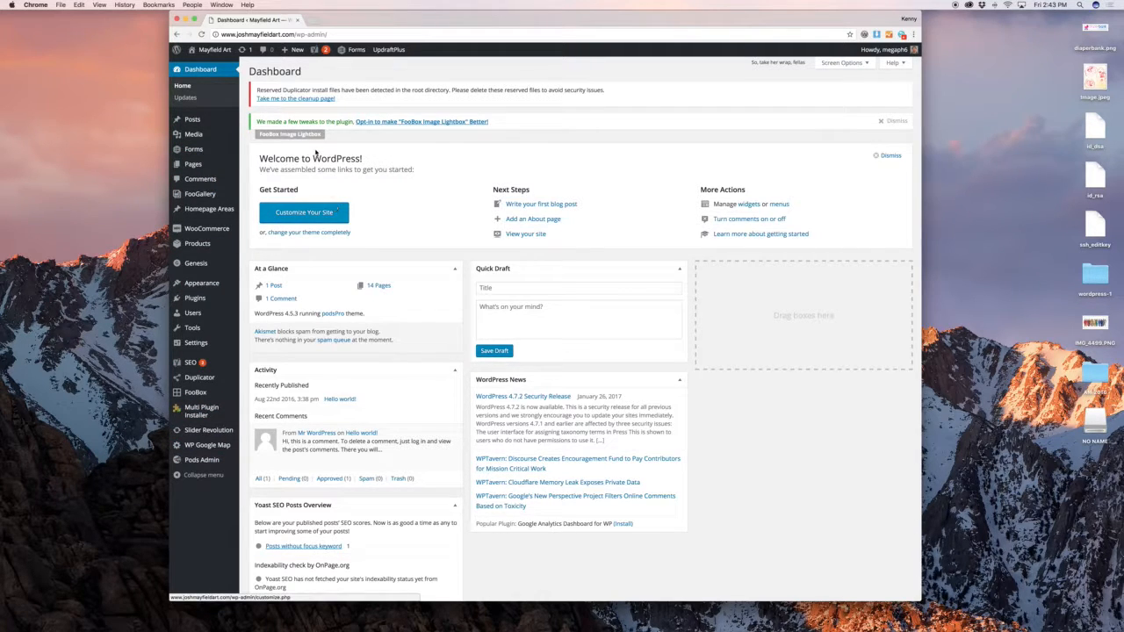
Check Dashboard Updates, then move the Hello world! post to the trash
click(221, 103)
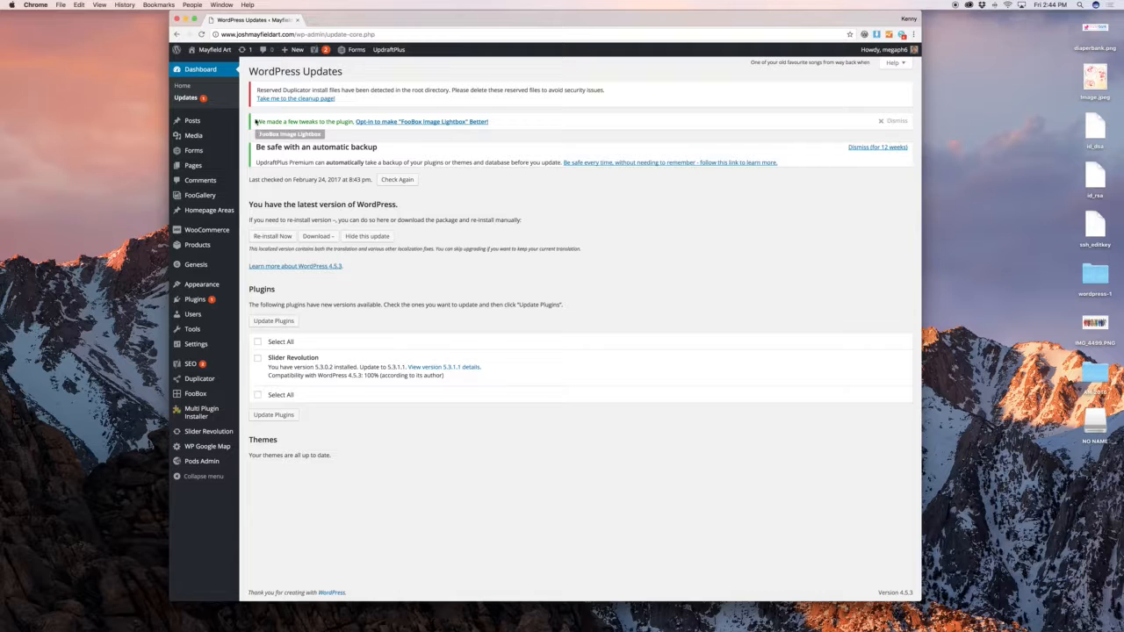
mouse_move(216, 120)
click(256, 121)
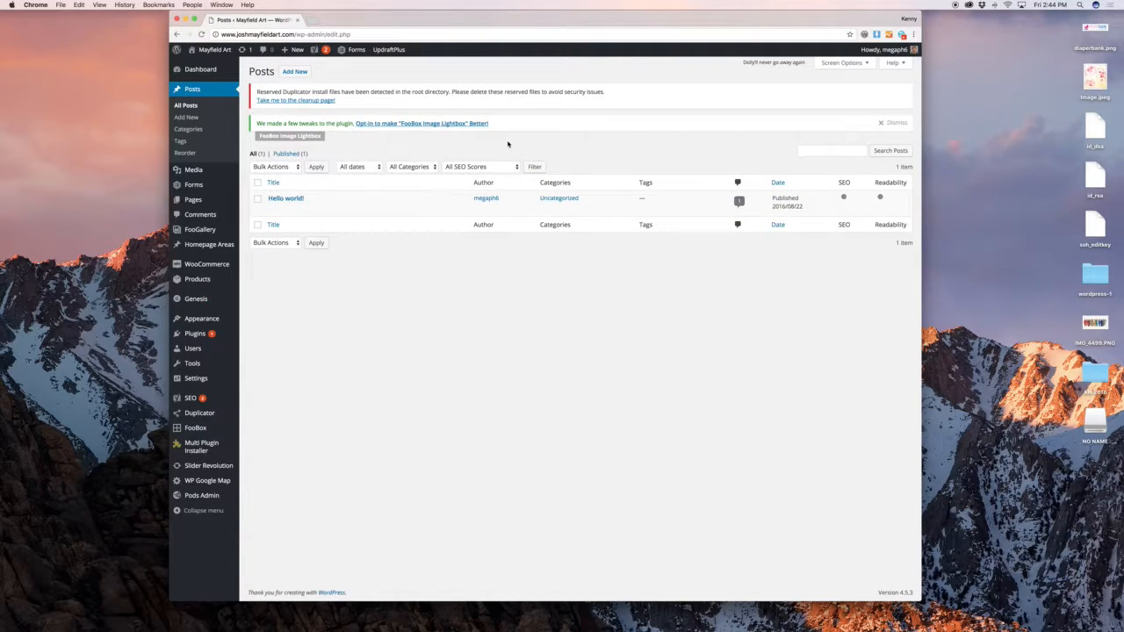
click(324, 208)
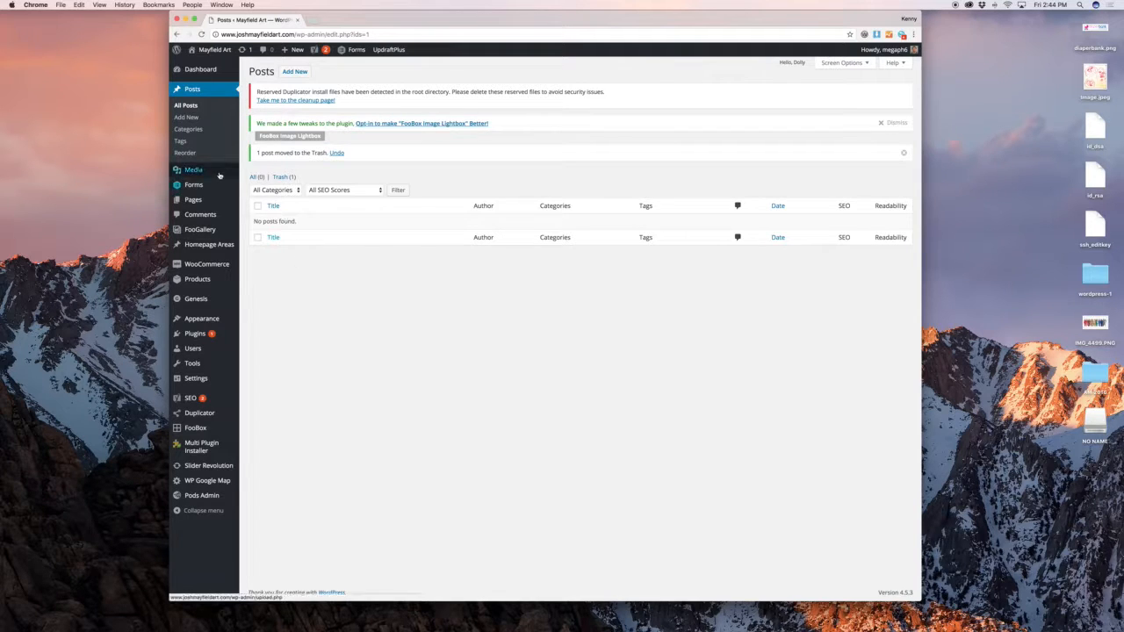
Browse the Media Library's 72 artwork images, such as Ripples and Golden Hall
click(253, 172)
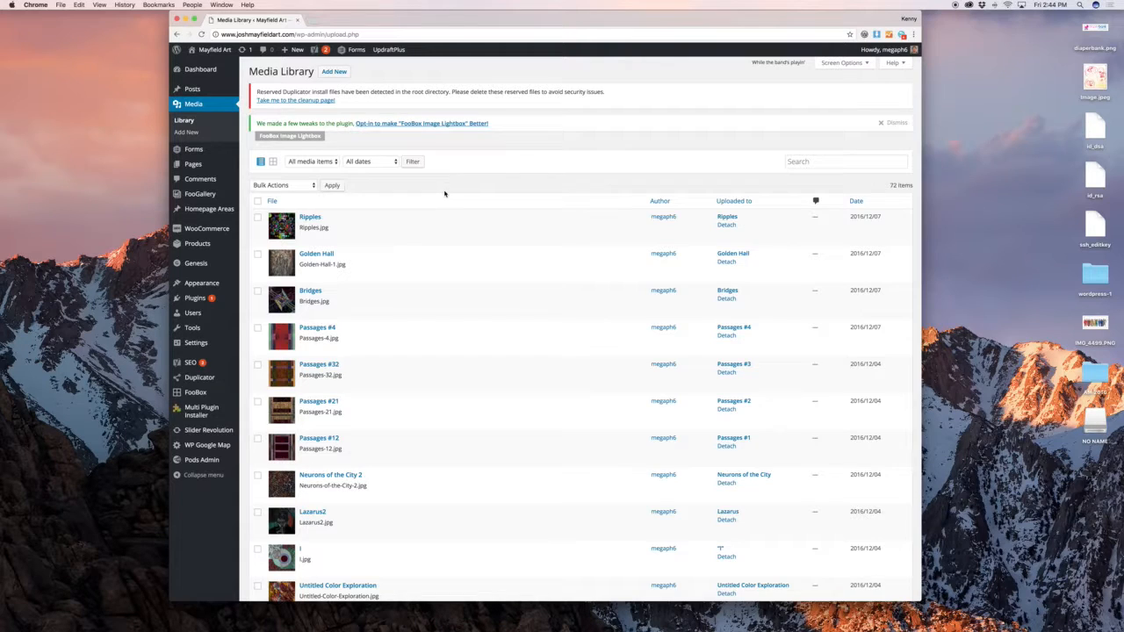
scroll(499, 219, down, 20)
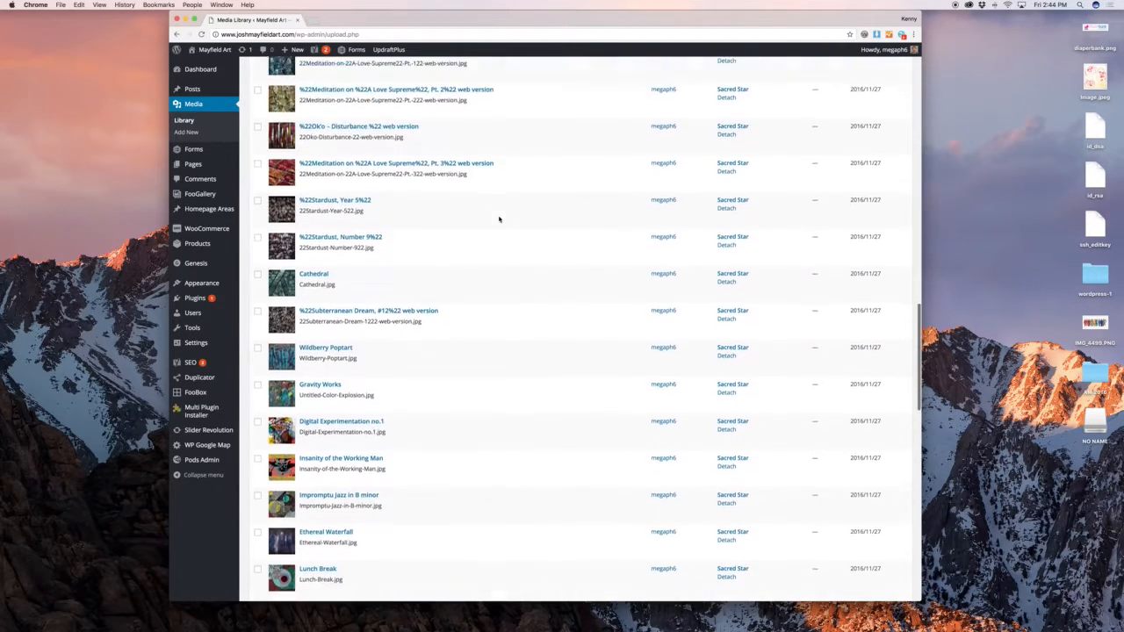
scroll(499, 219, up, 20)
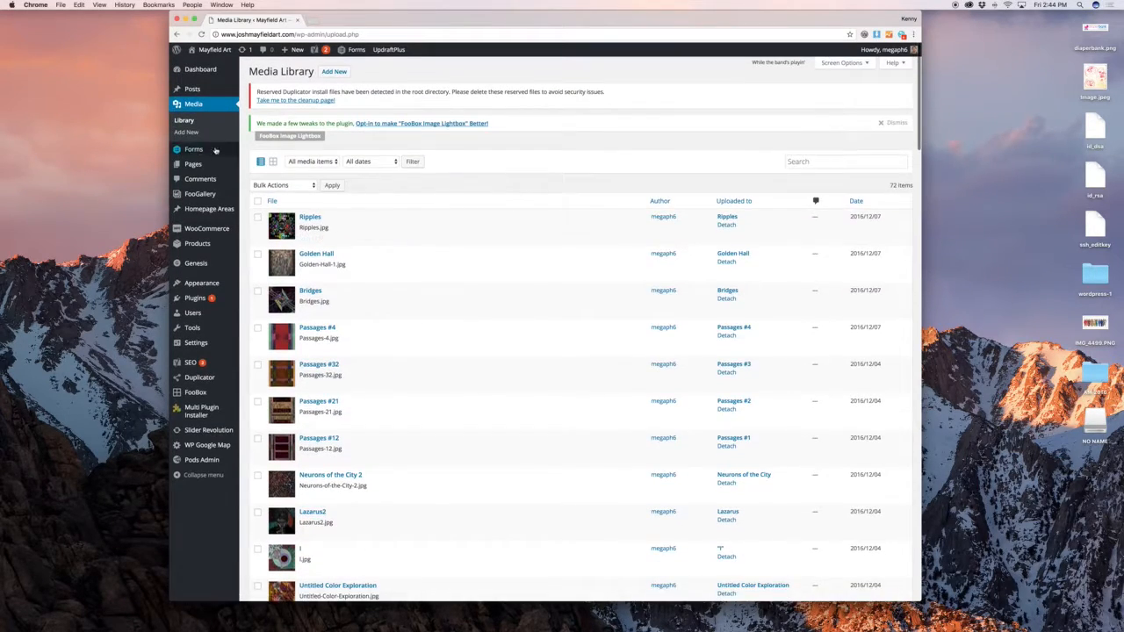
Open the Forms list, then view the live Mayfield Art home page in a new tab
mouse_move(215, 151)
click(252, 150)
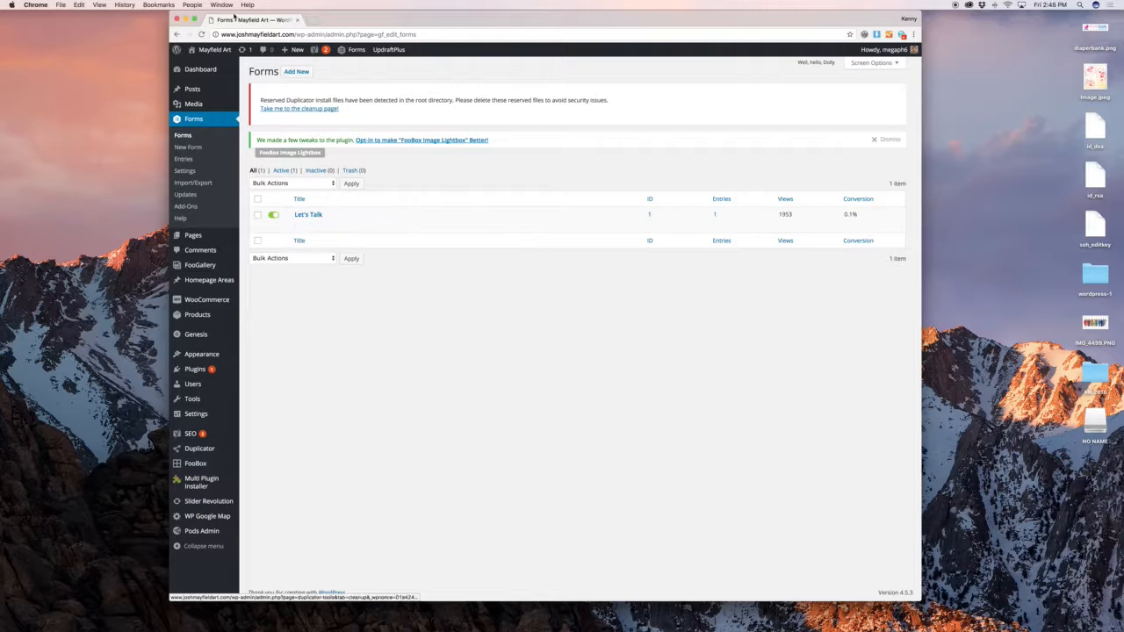
super+click(217, 67)
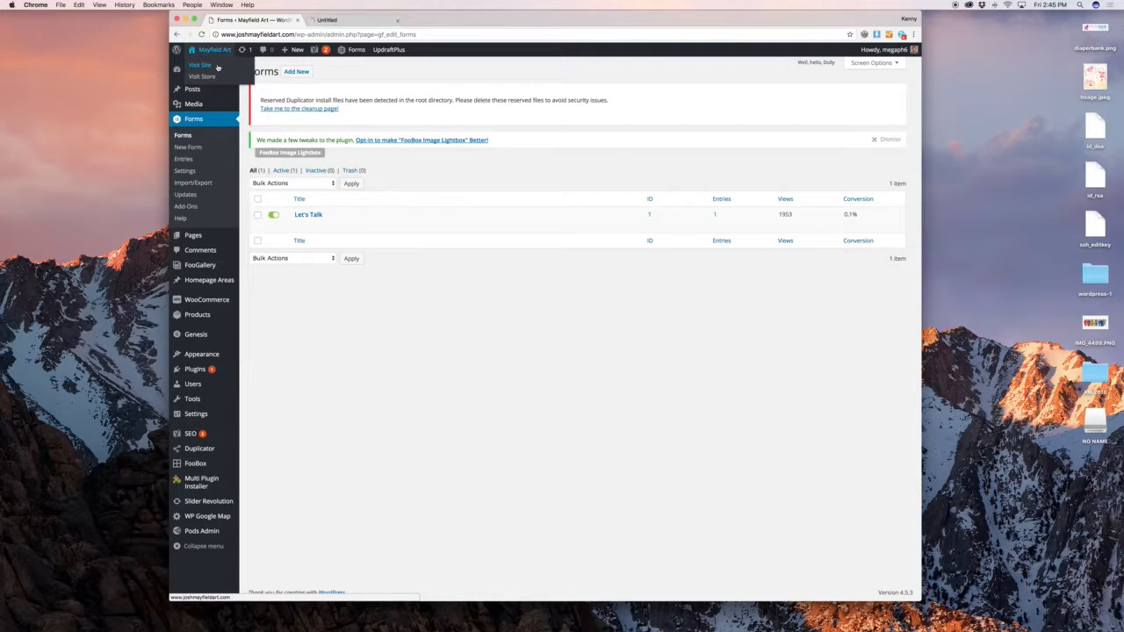
click(347, 19)
scroll(664, 185, down, 20)
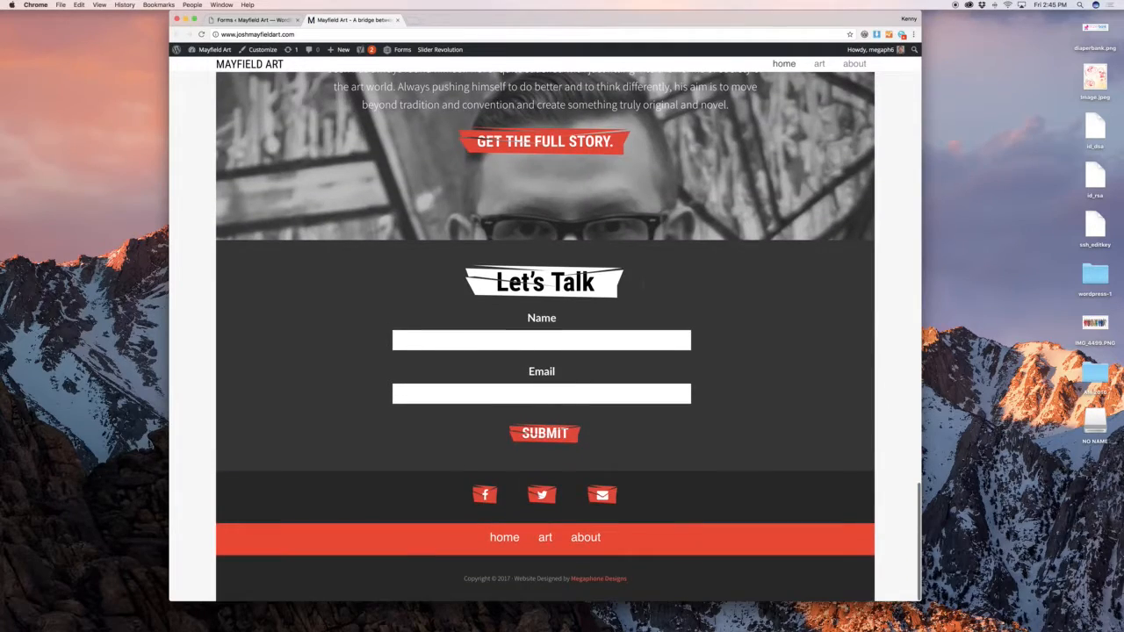
scroll(727, 332, up, 20)
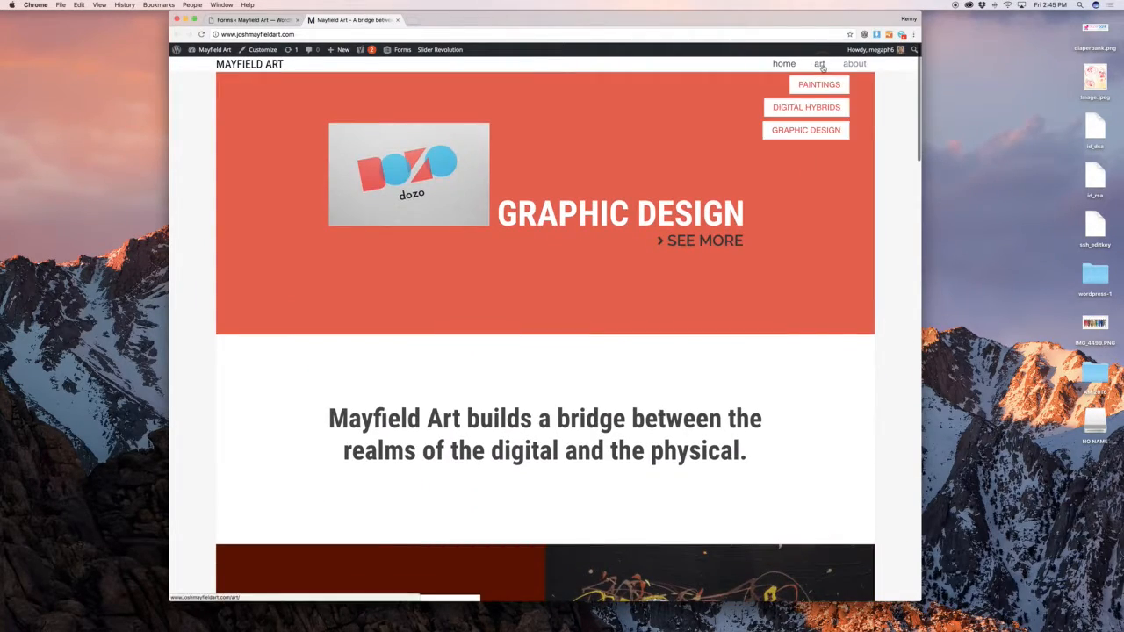
Browse the live art products page, then return to the admin Forms tab
click(819, 64)
scroll(735, 190, down, 12)
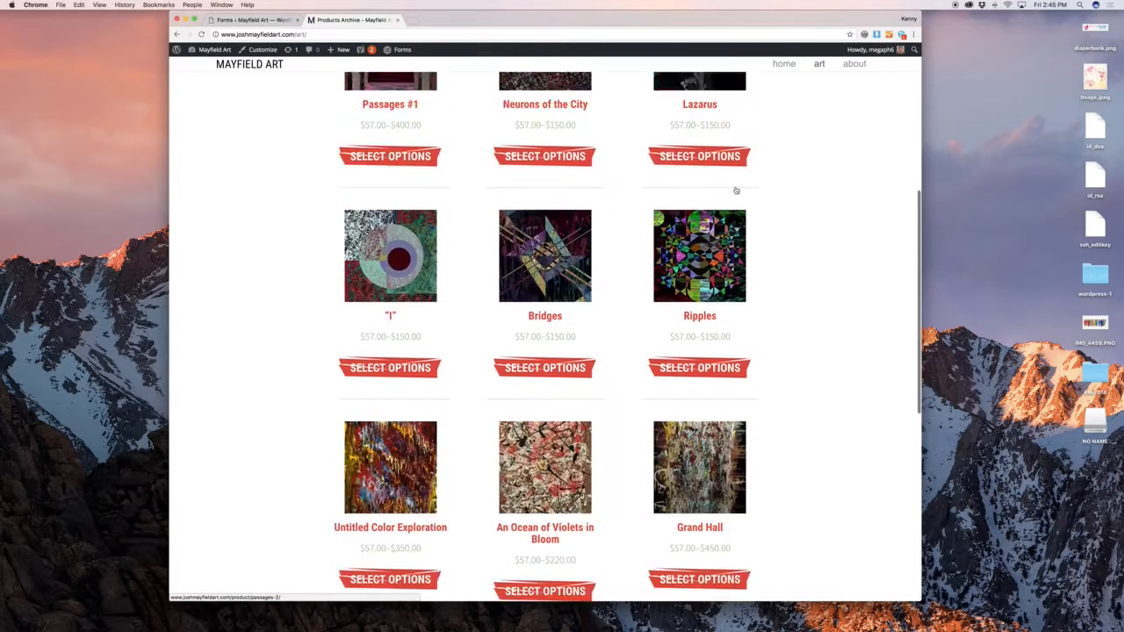
scroll(735, 194, up, 10)
click(267, 21)
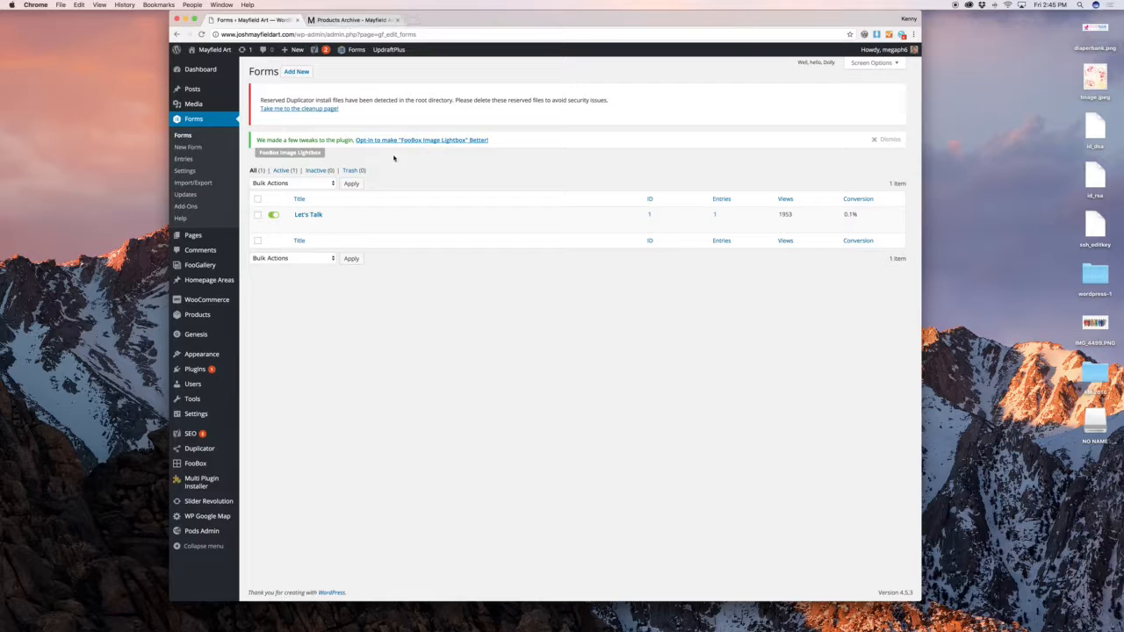
In the Let's Talk form, relabel the Name field 'Yo Name'
click(299, 225)
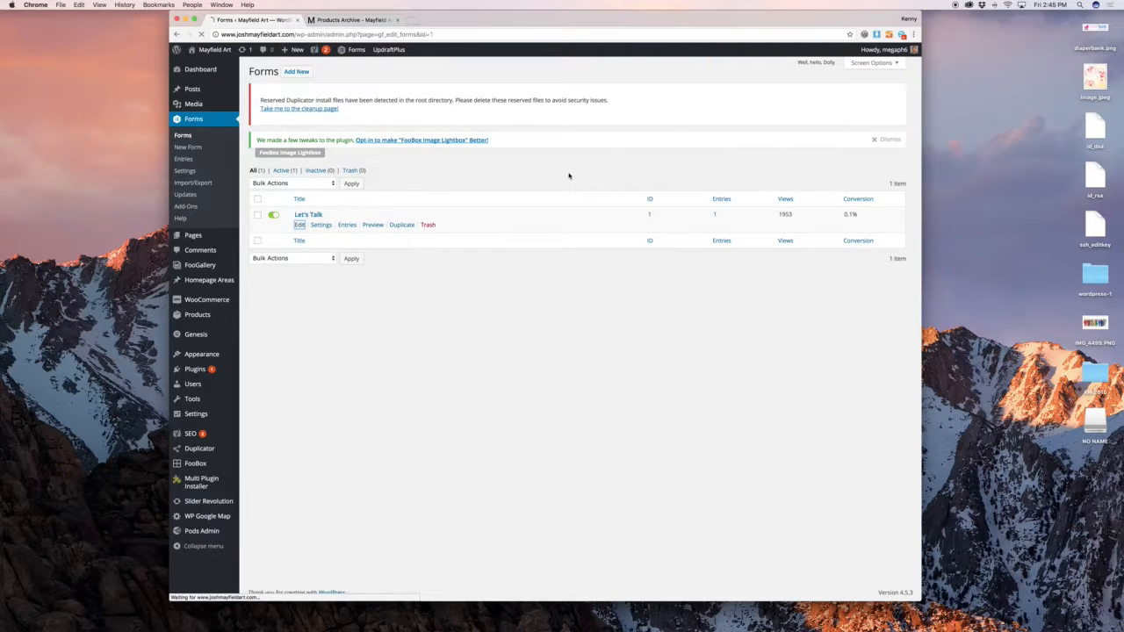
mouse_move(336, 214)
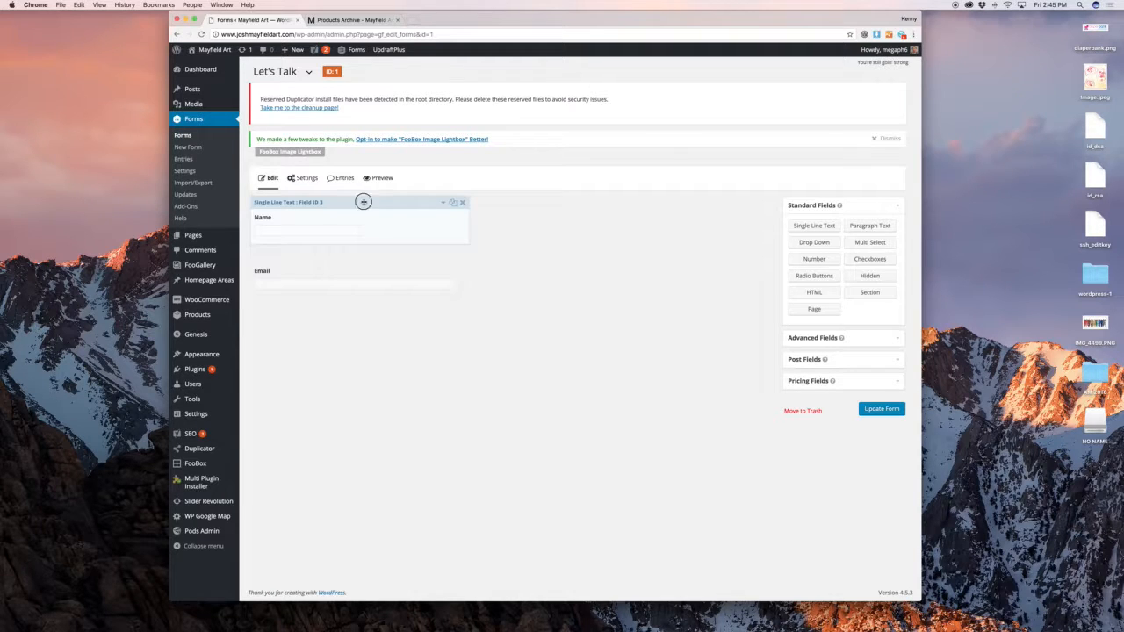
click(363, 202)
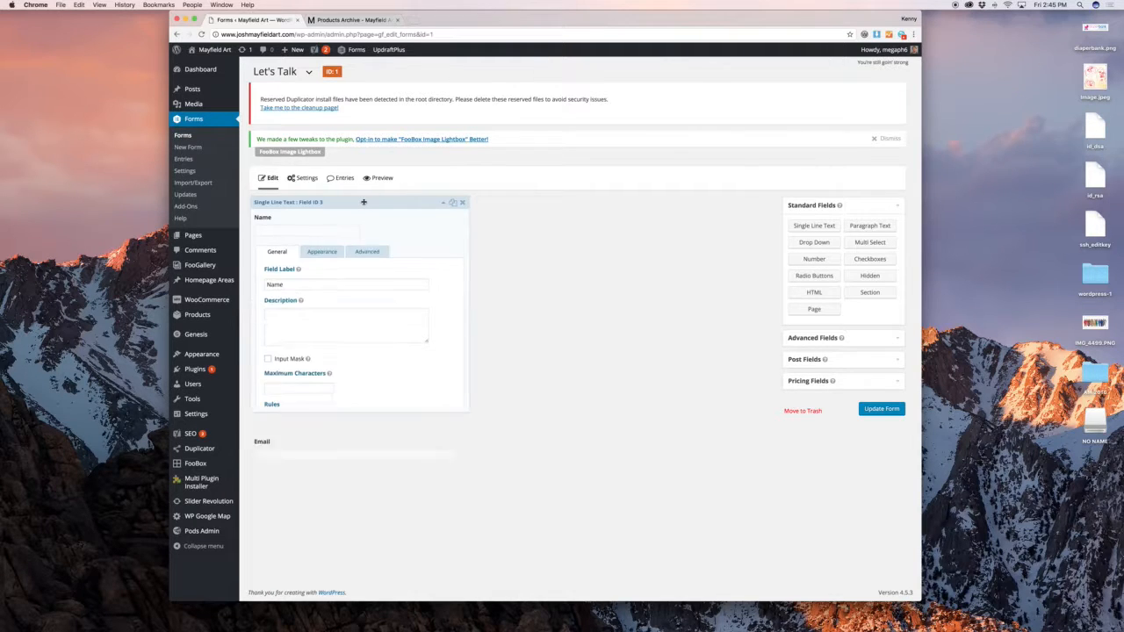
double_click(327, 285)
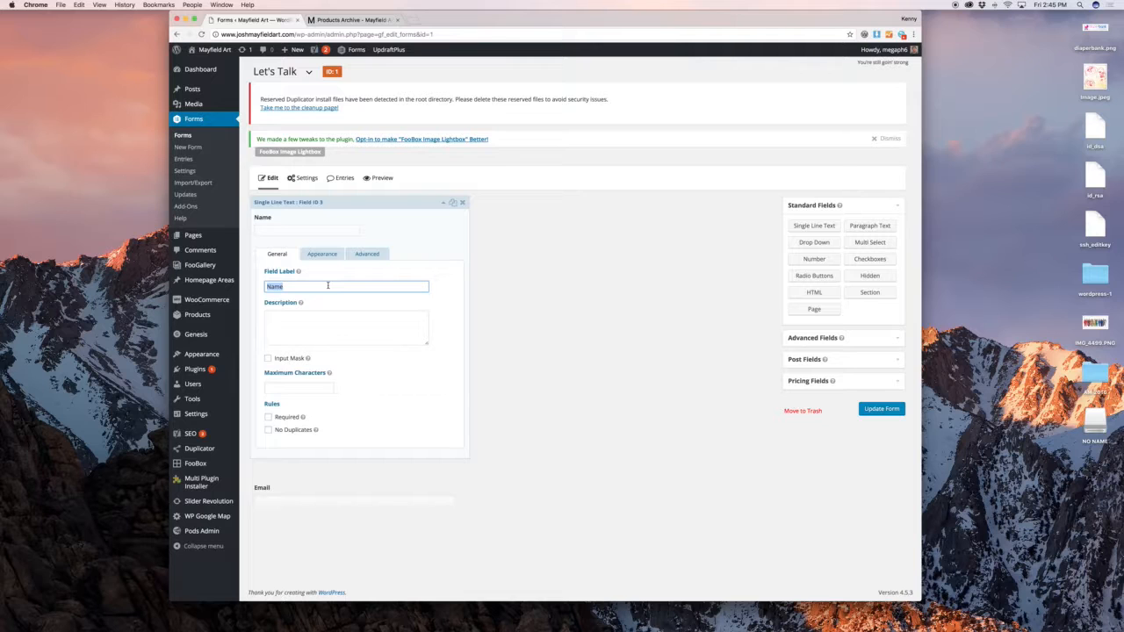
text(Yo Name)
click(404, 216)
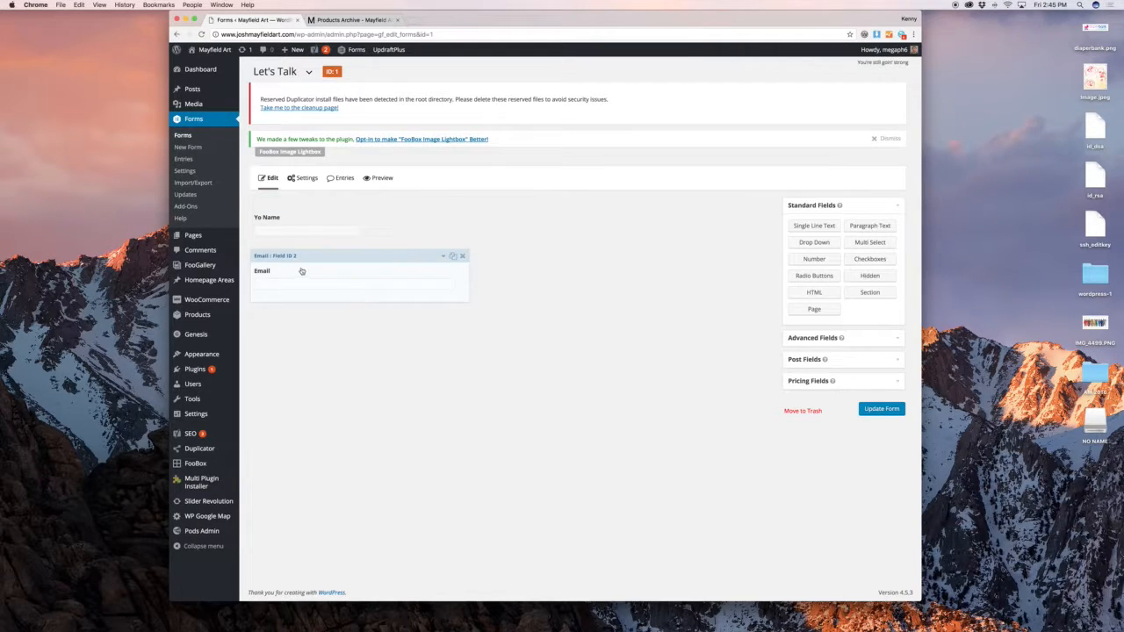
Relabel the Email field 'Yours Email' and make it required
click(302, 263)
double_click(286, 344)
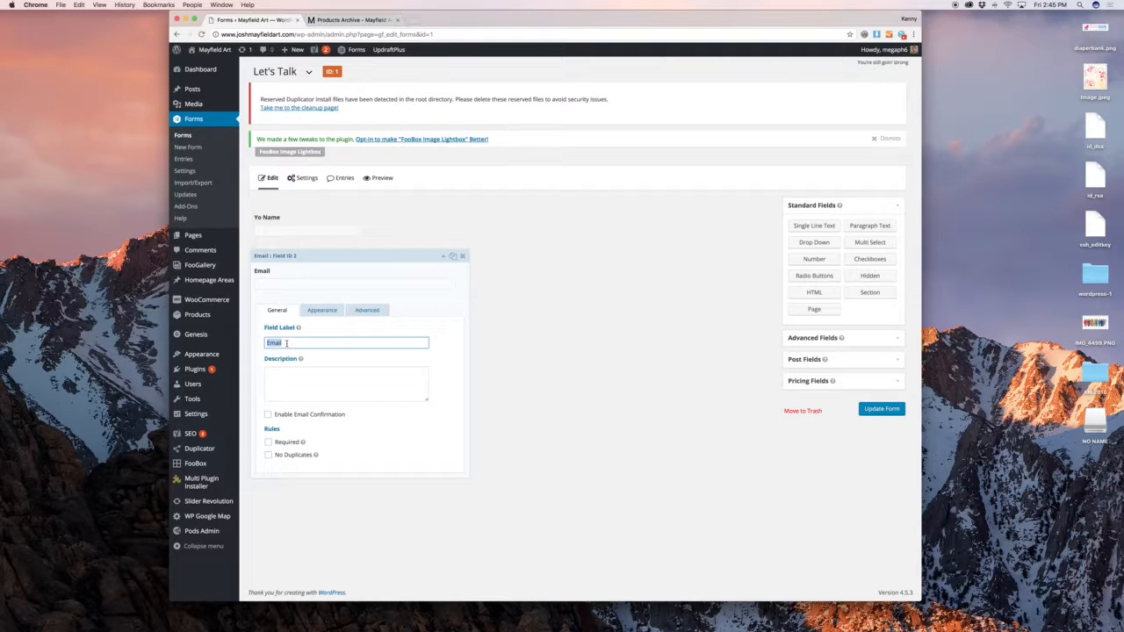
text(Yours Emai)
click(308, 255)
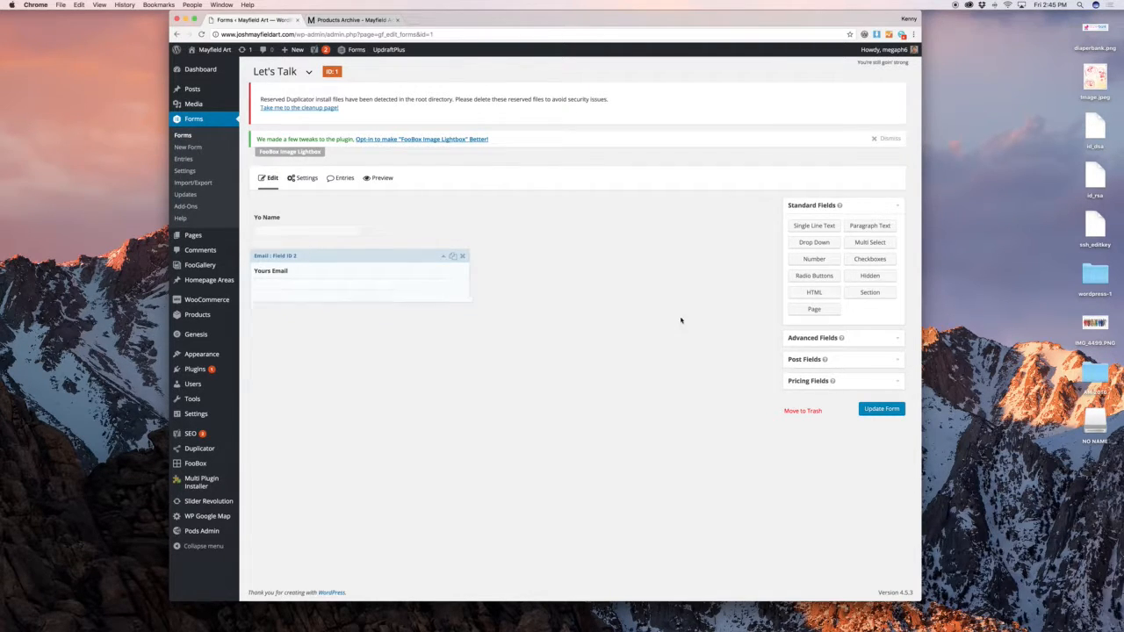
click(395, 263)
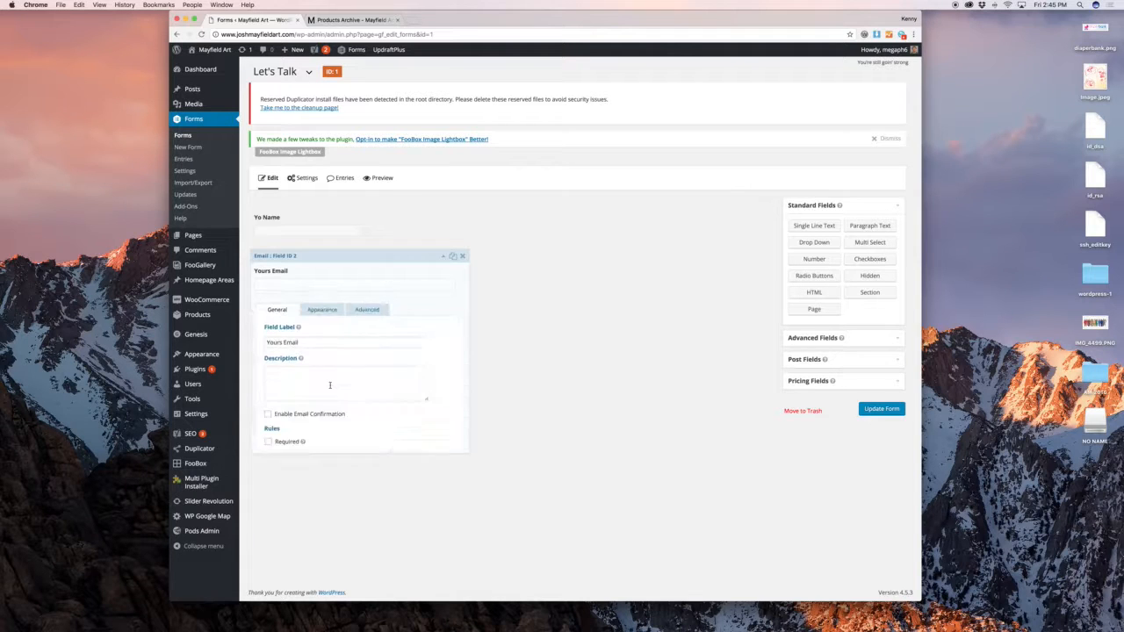
click(286, 443)
click(331, 312)
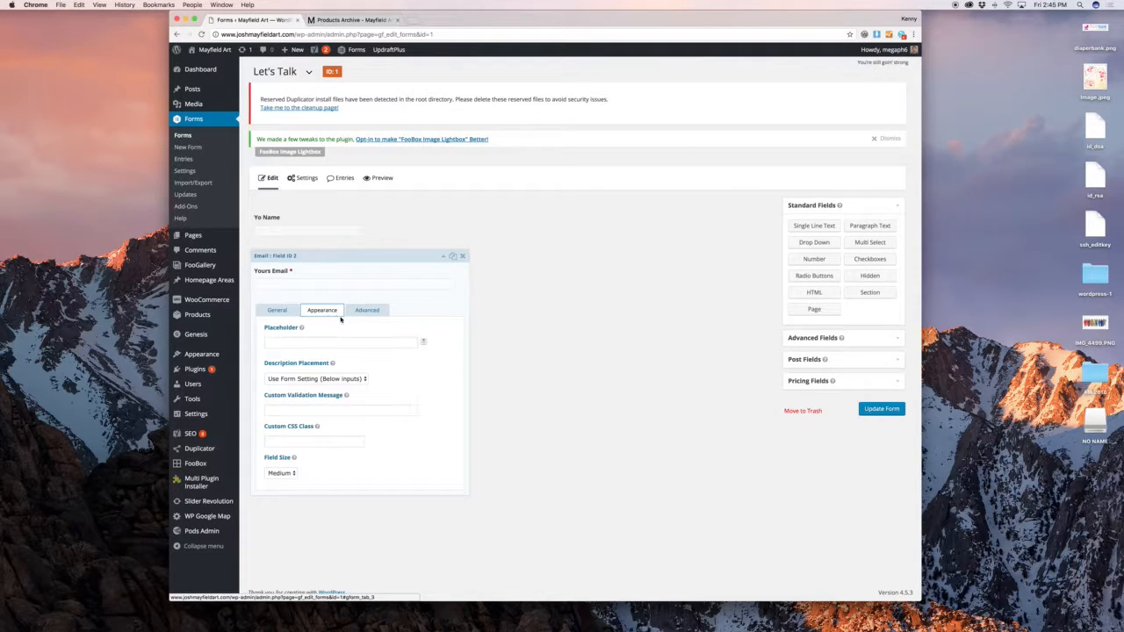
click(363, 311)
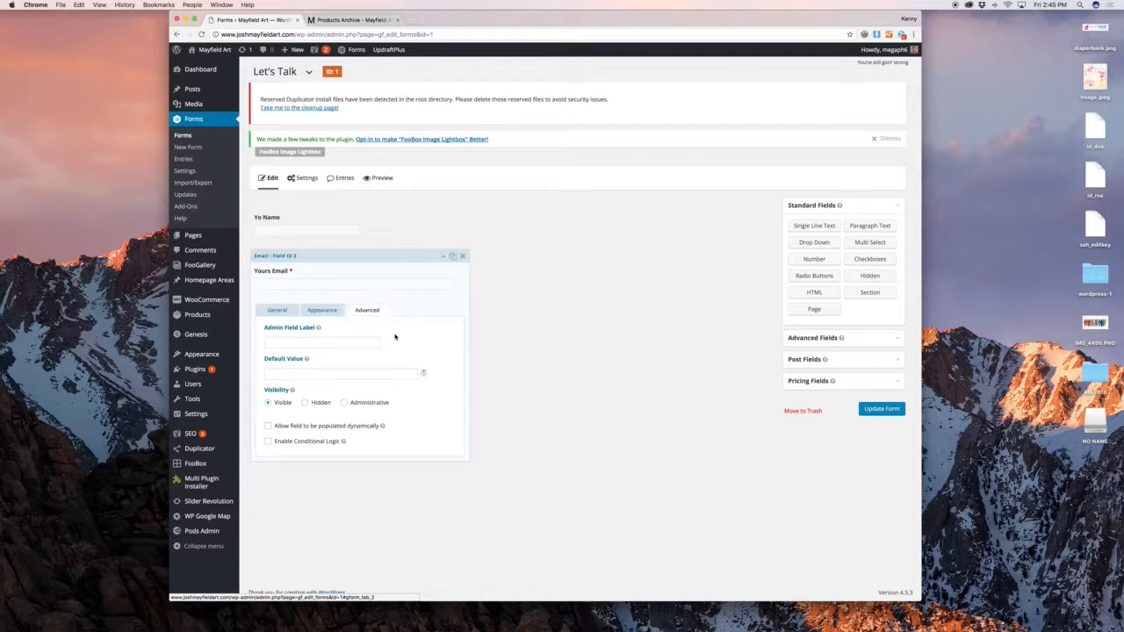
click(392, 258)
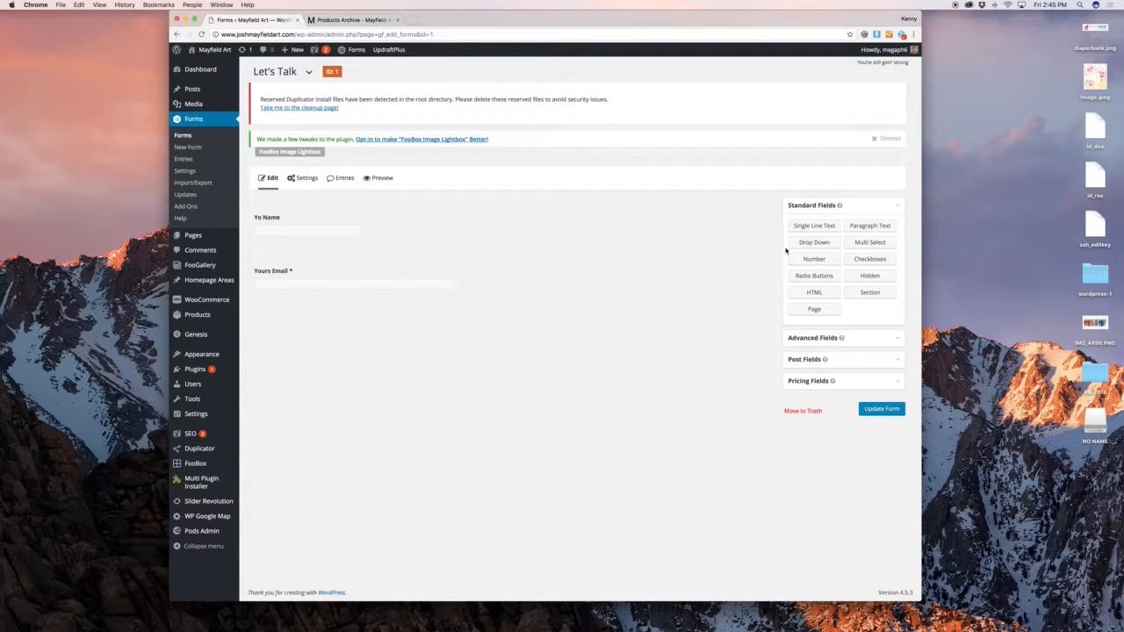
Add a Drop Down field below the email, labelled 'Pick Some Options'
drag(813, 247, 340, 315)
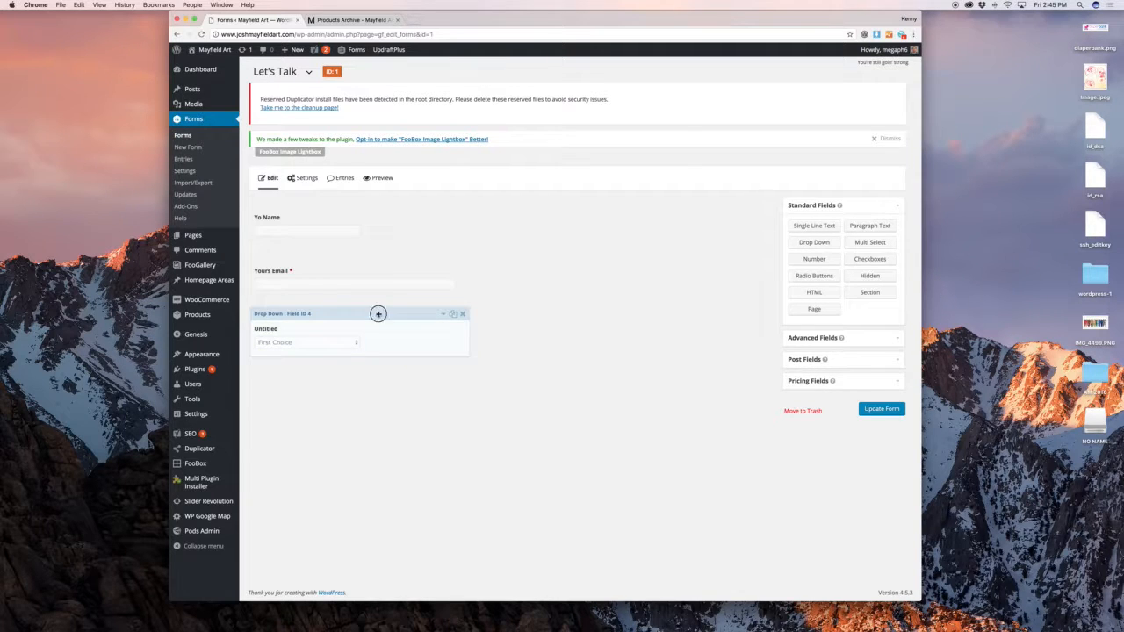
click(379, 313)
scroll(378, 333, down, 1)
double_click(333, 353)
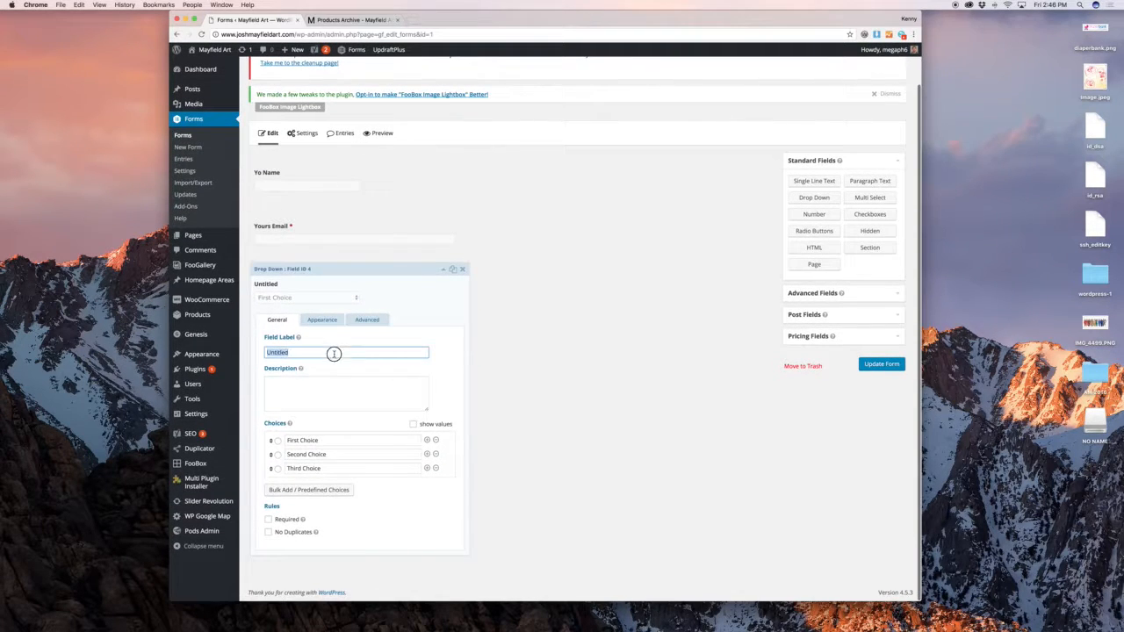
text(Pc)
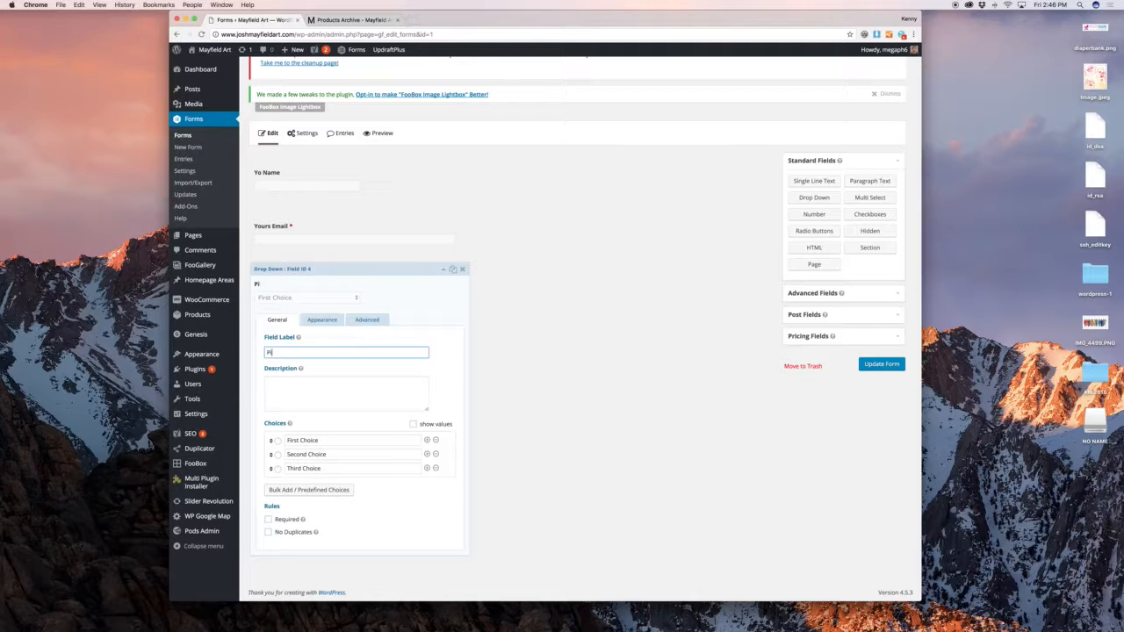
text(ck Some Options)
triple_click(326, 439)
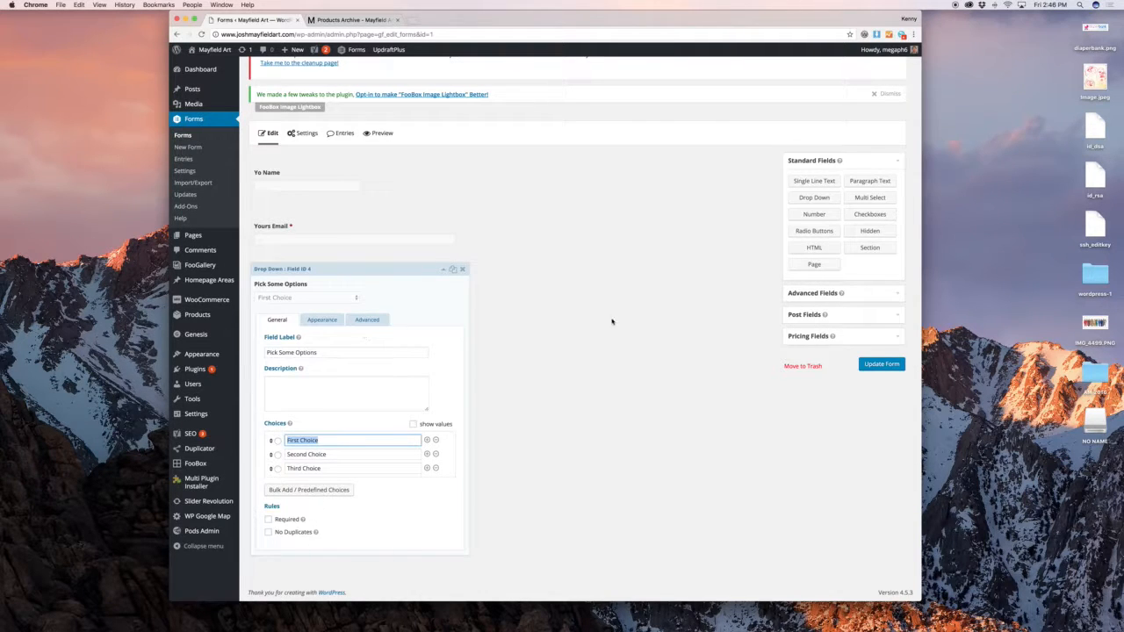
click(397, 270)
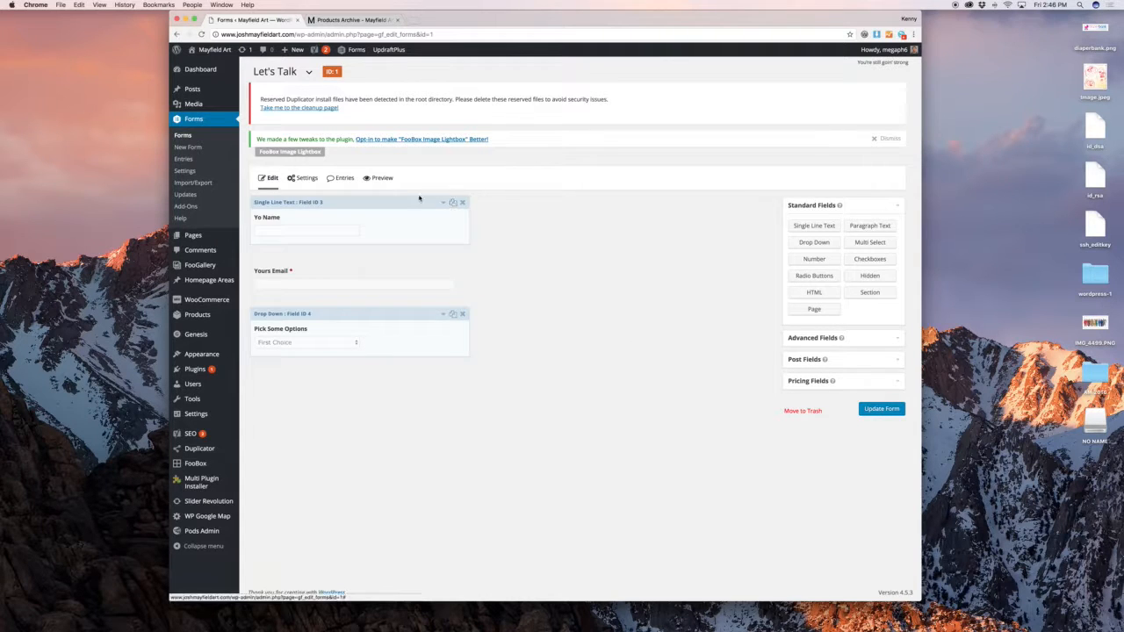
click(384, 178)
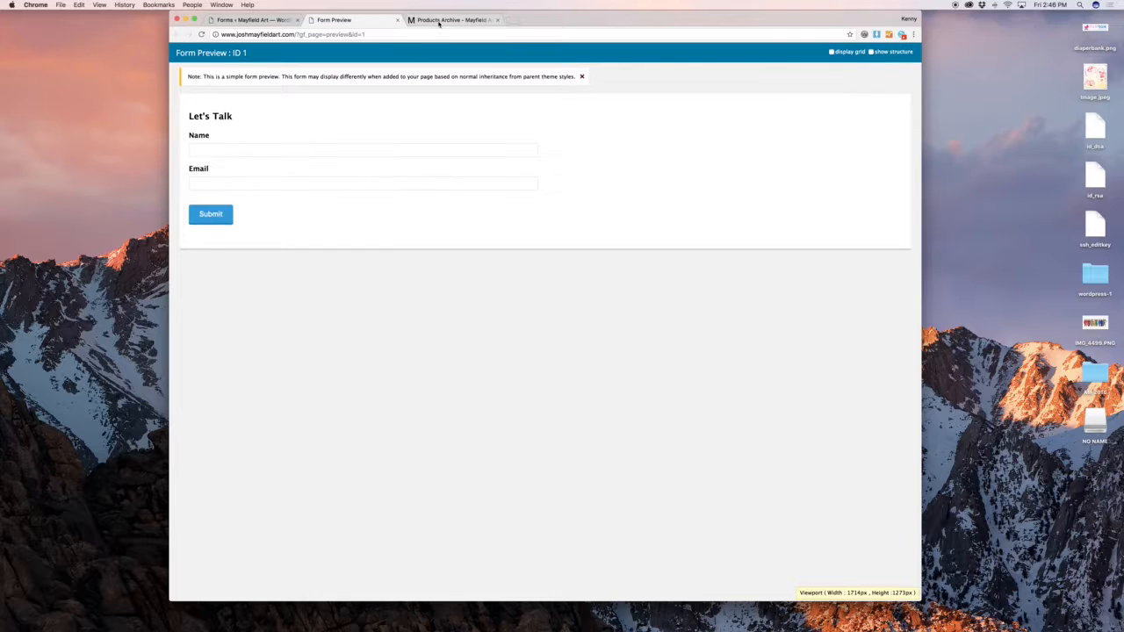
click(396, 20)
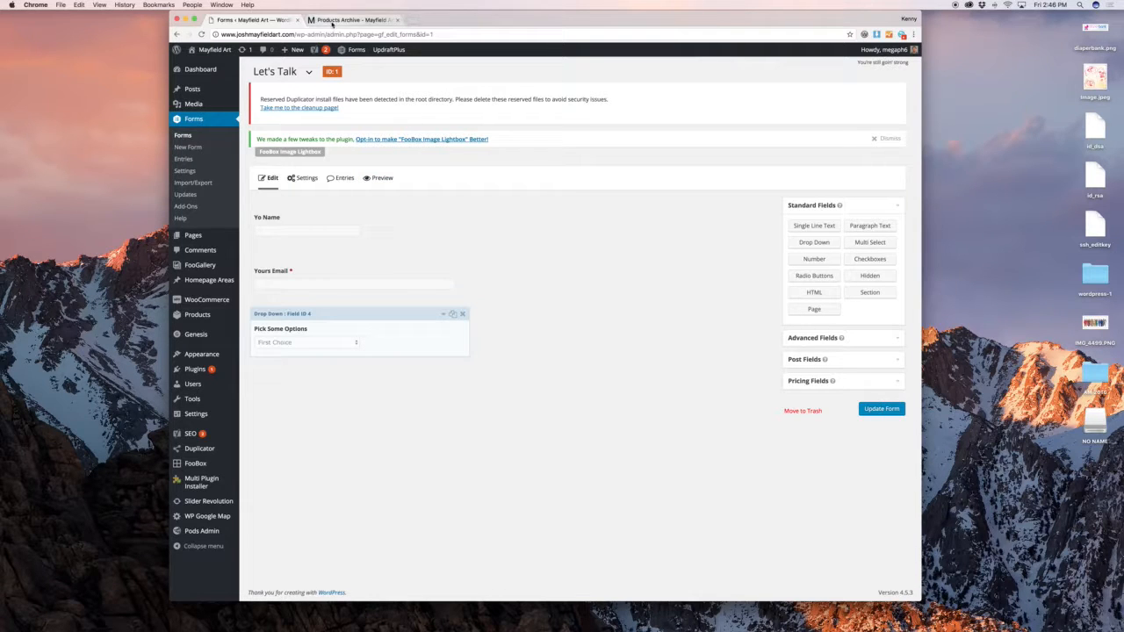
mouse_move(303, 179)
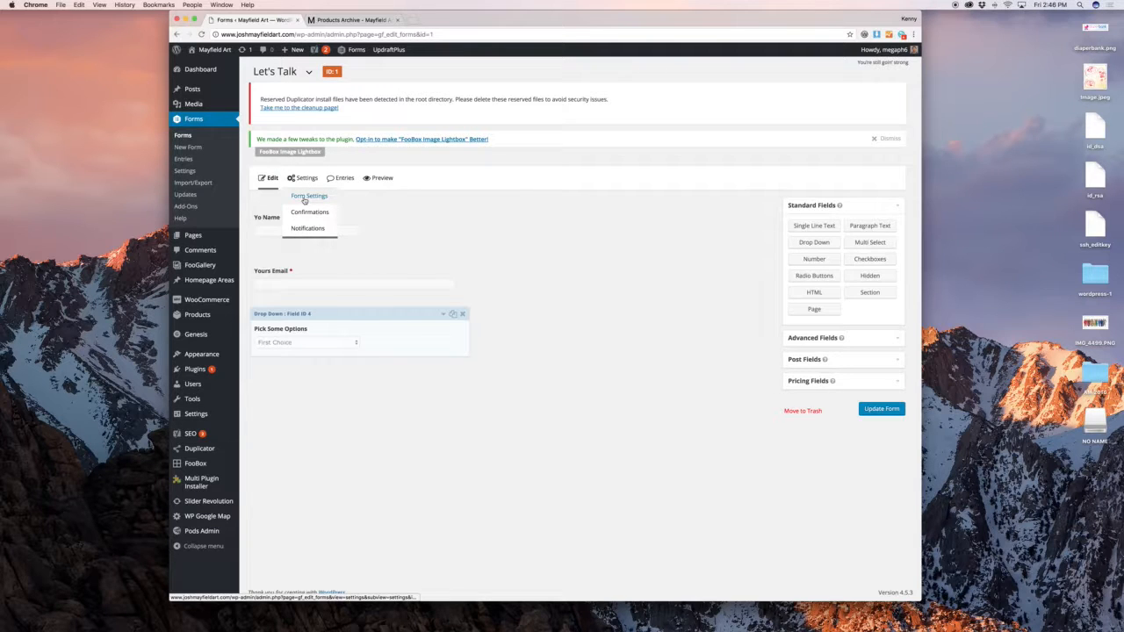
Go to the Let's Talk Form Settings, leaving the editor without saving
click(305, 200)
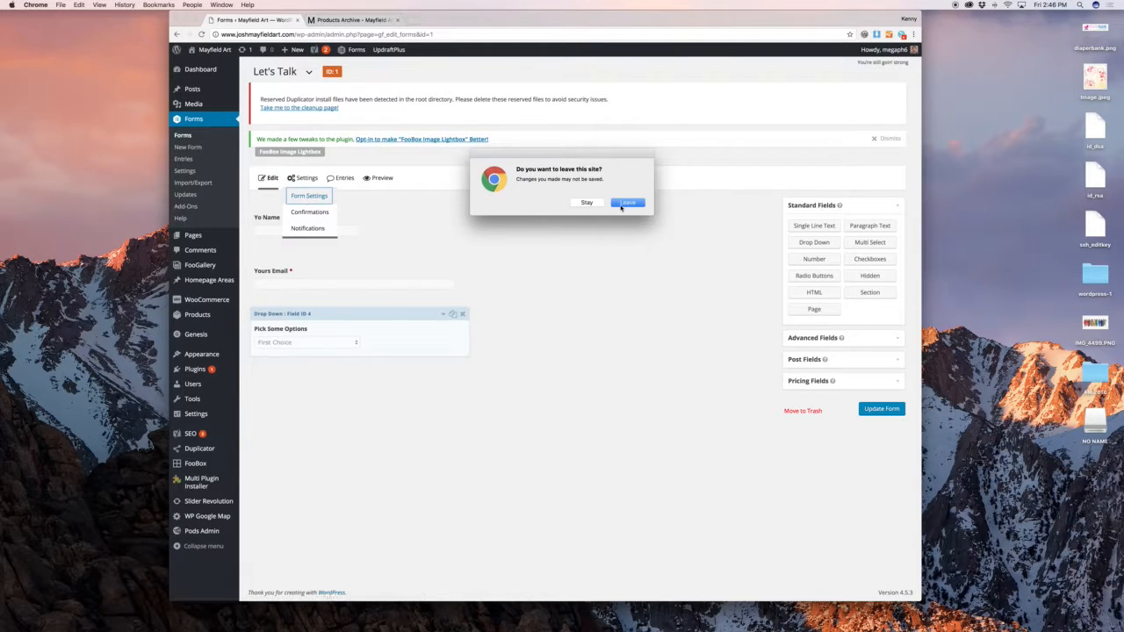
click(625, 203)
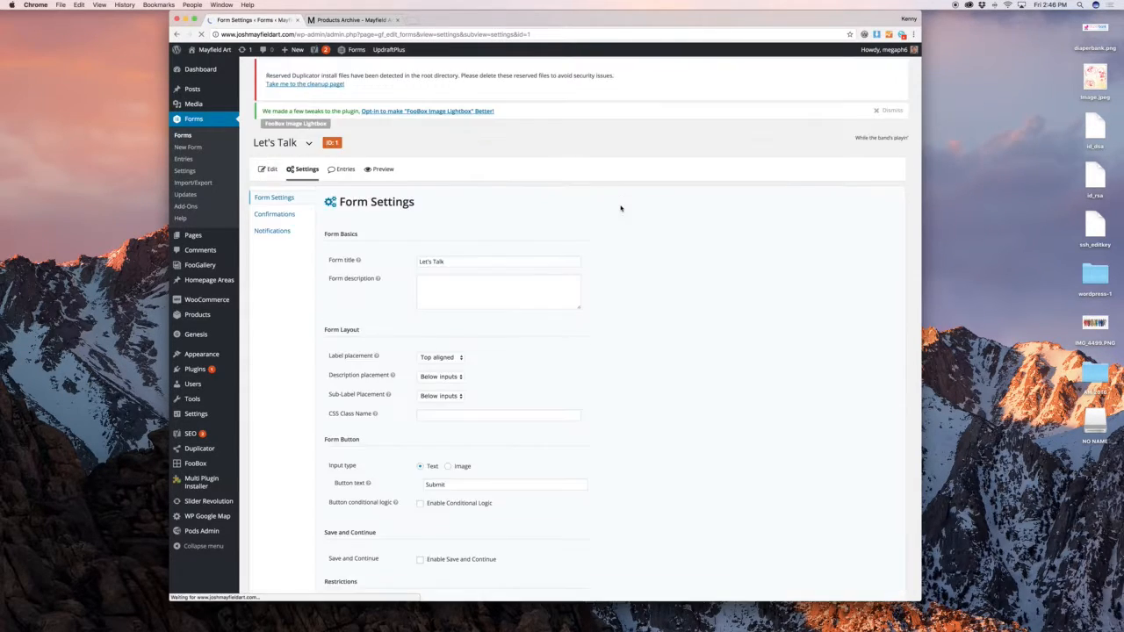
scroll(620, 208, down, 3)
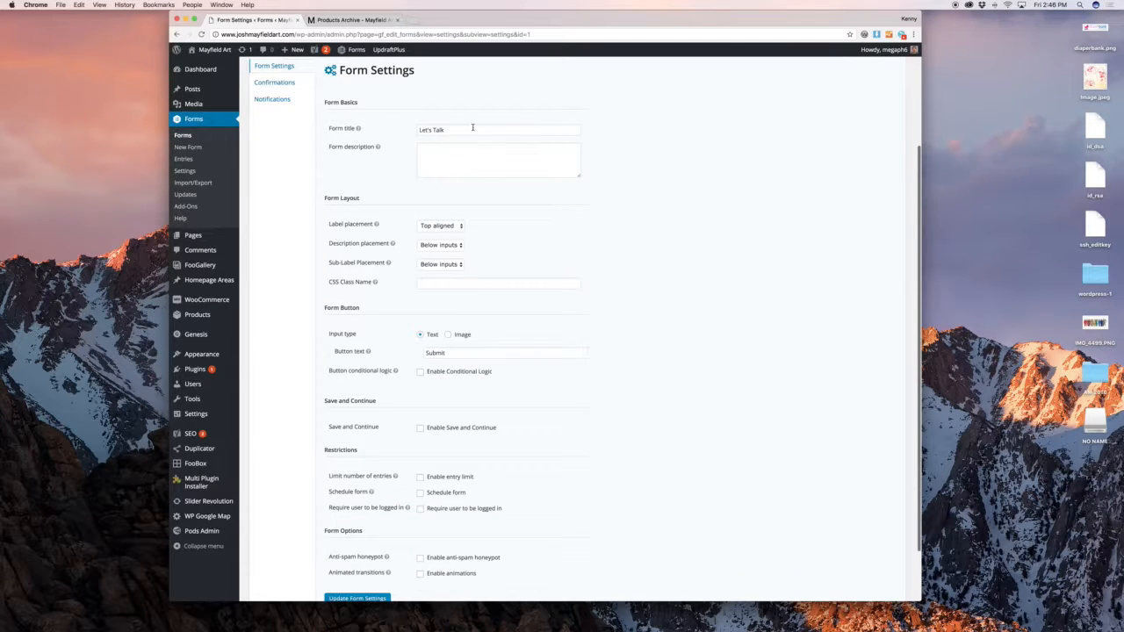
scroll(472, 127, down, 2)
double_click(494, 279)
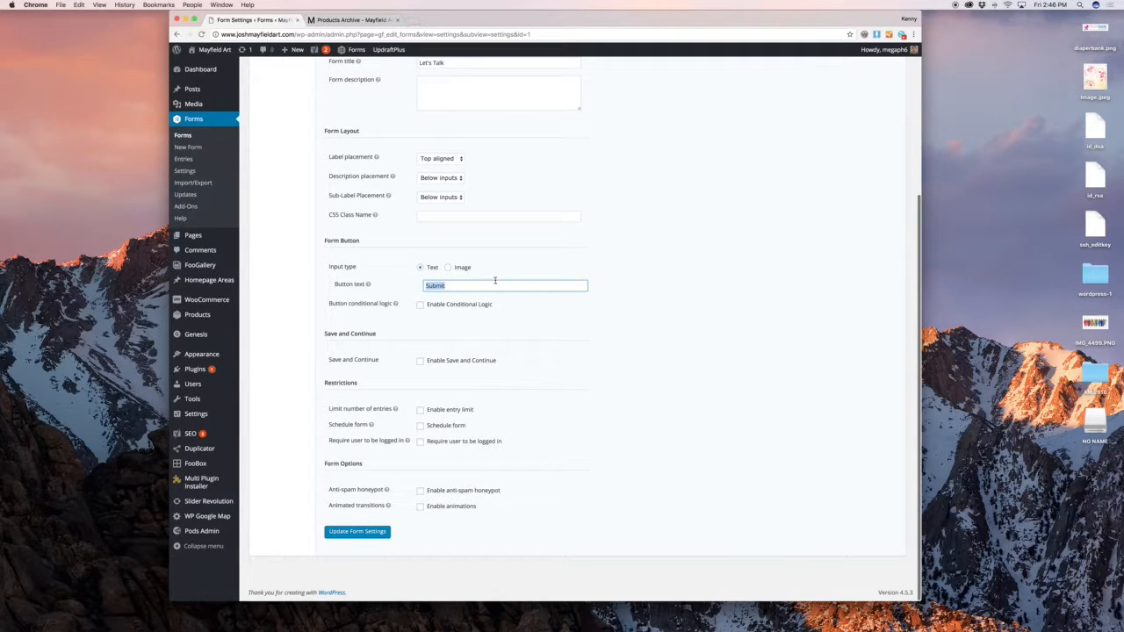
click(605, 272)
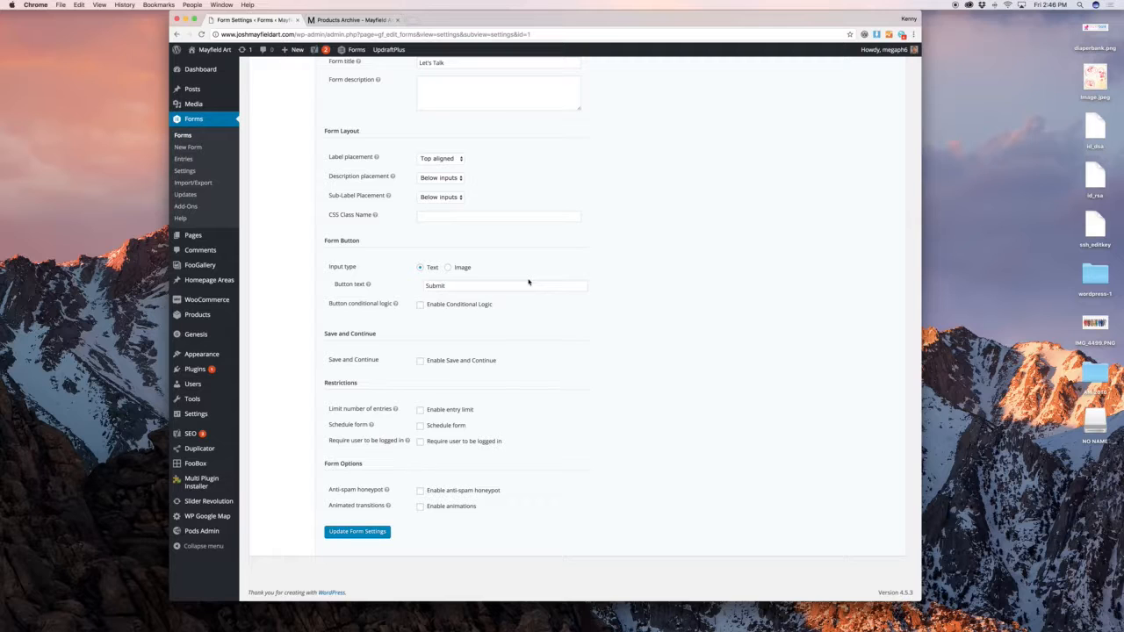
Enable the anti-spam honeypot and save the form settings
click(459, 491)
click(376, 533)
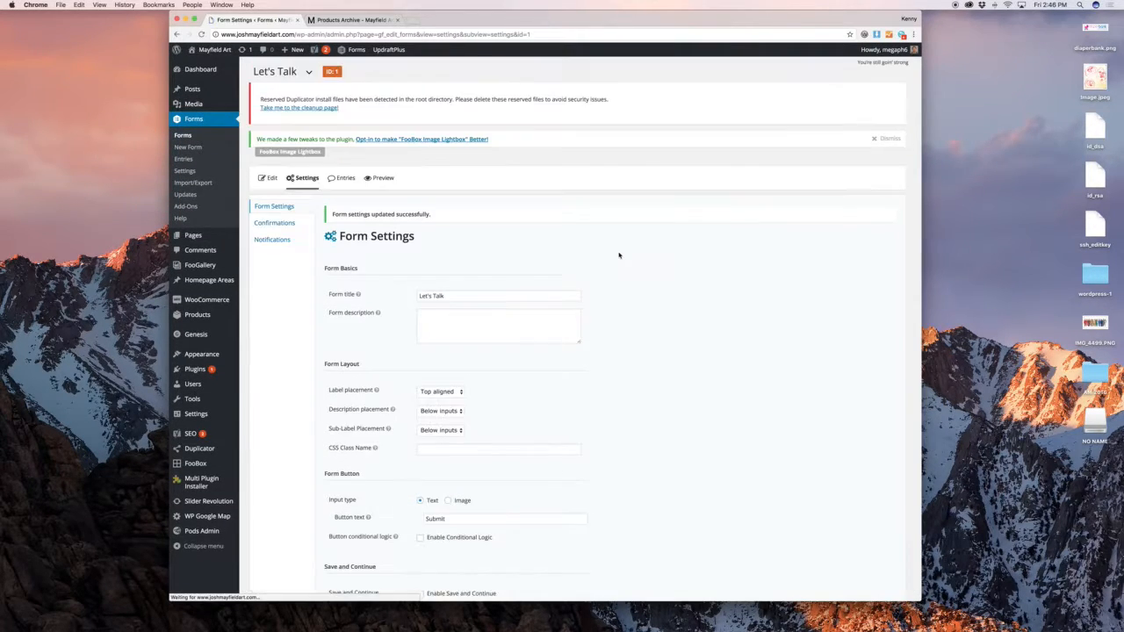
mouse_move(303, 178)
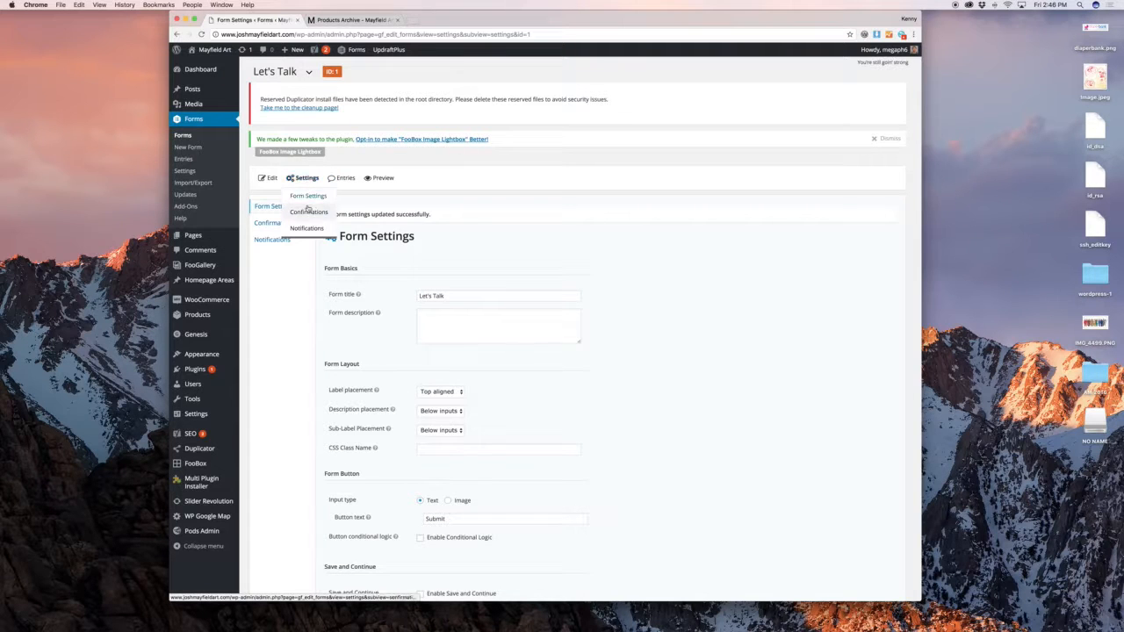
click(309, 212)
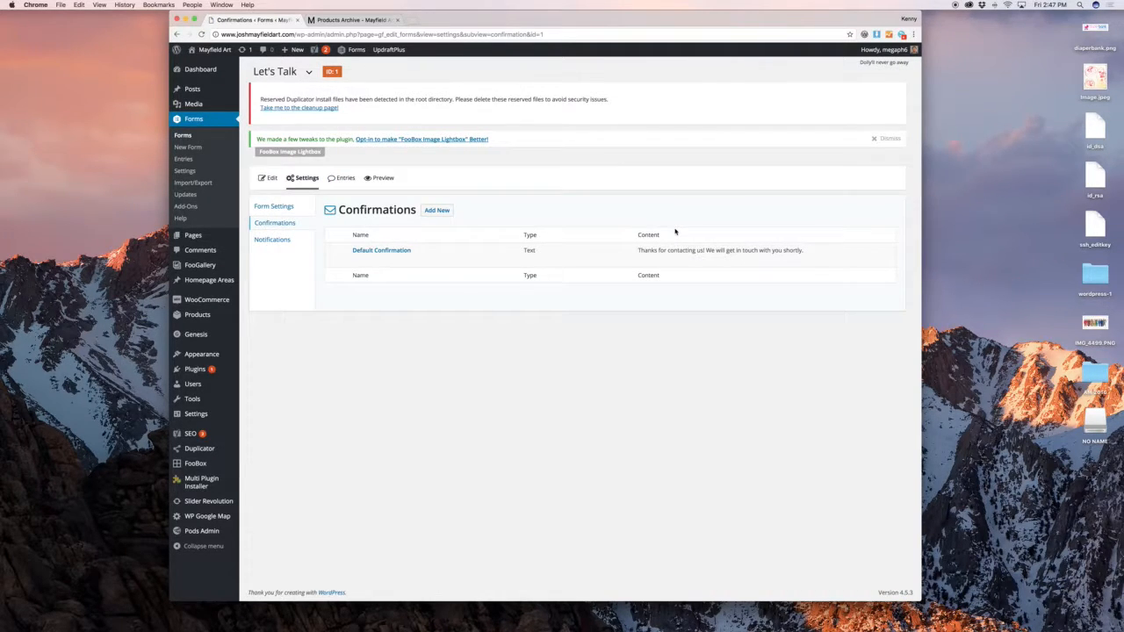
Replace the Default Confirmation message with 'Wh' and try inserting an image
click(357, 260)
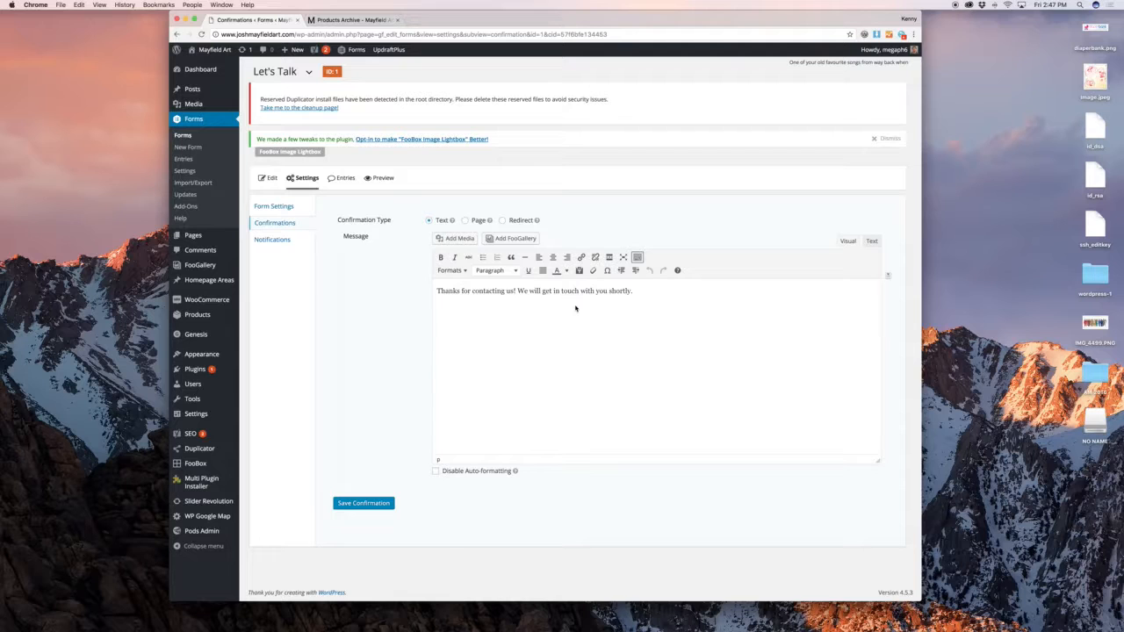
triple_click(575, 308)
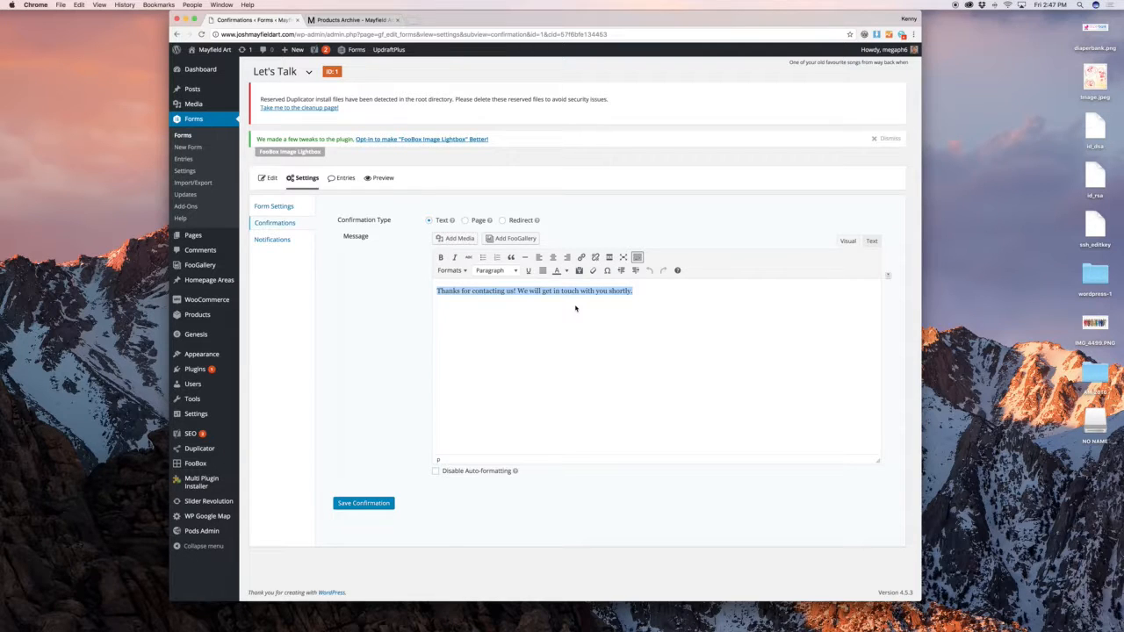
text(Whatever)
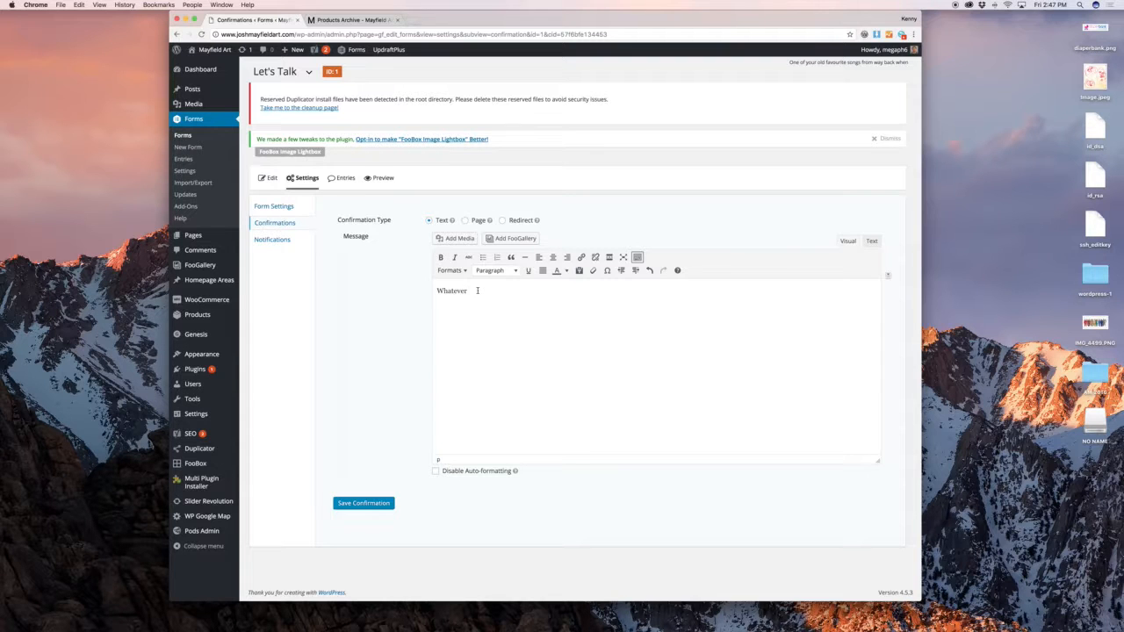
click(462, 239)
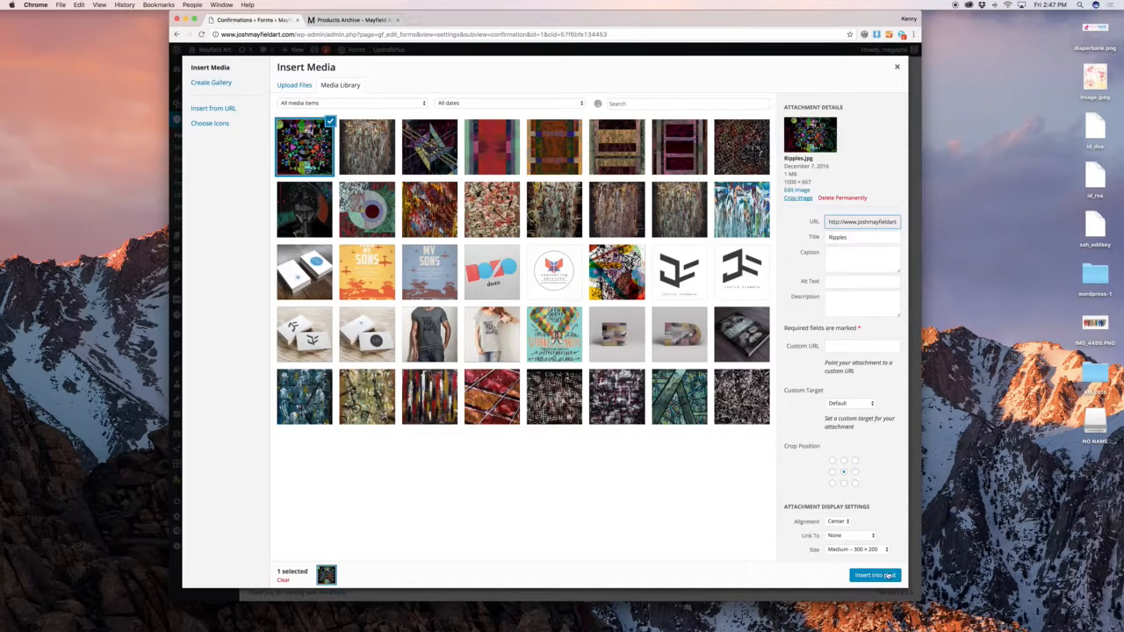
key(Escape)
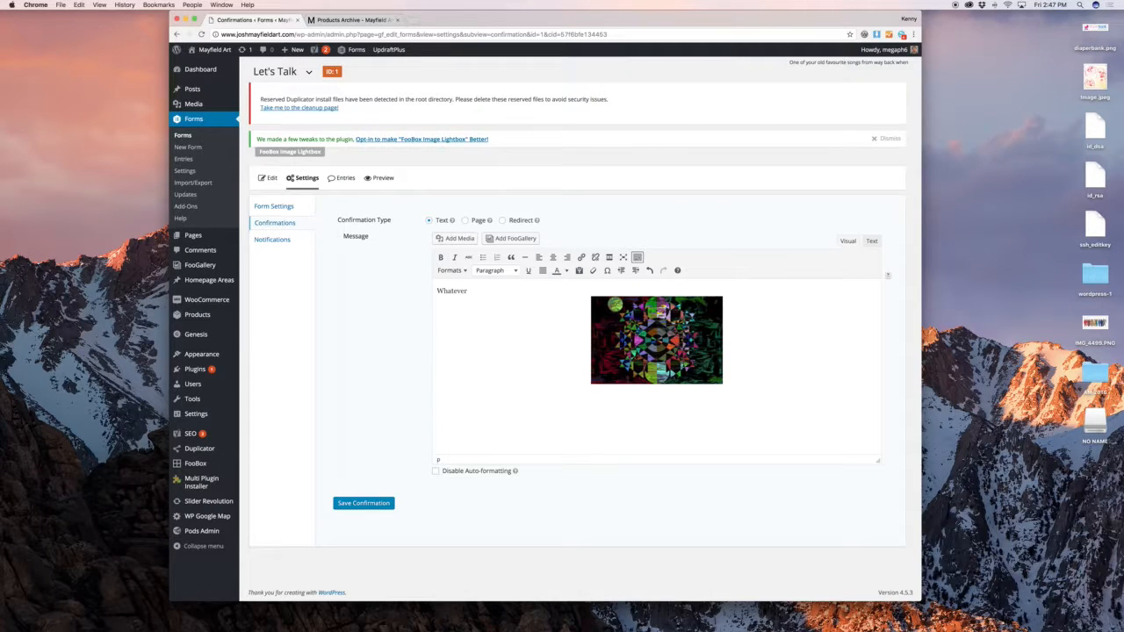
Switch the confirmation type to Page, then to Redirect, leaving the URL empty
click(474, 221)
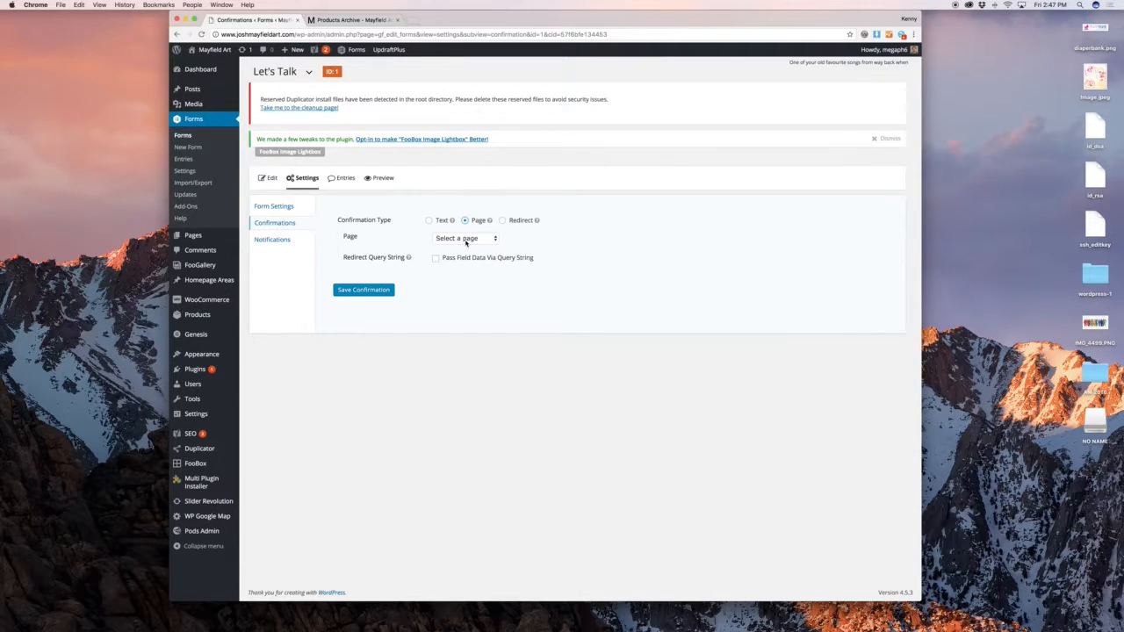
click(467, 237)
click(507, 223)
click(503, 221)
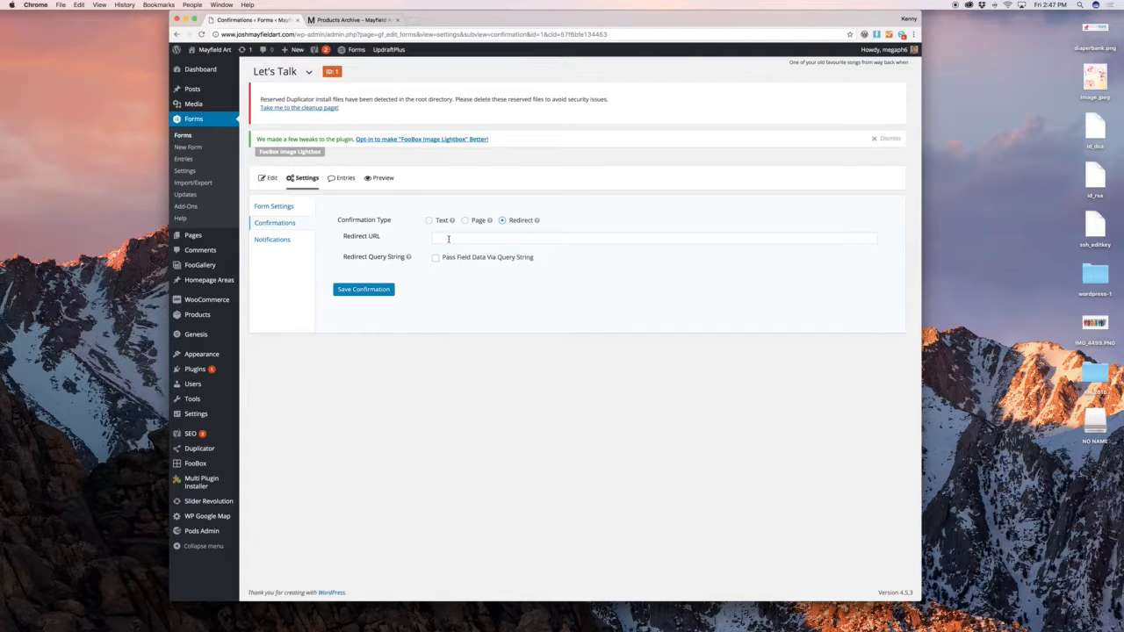
click(449, 238)
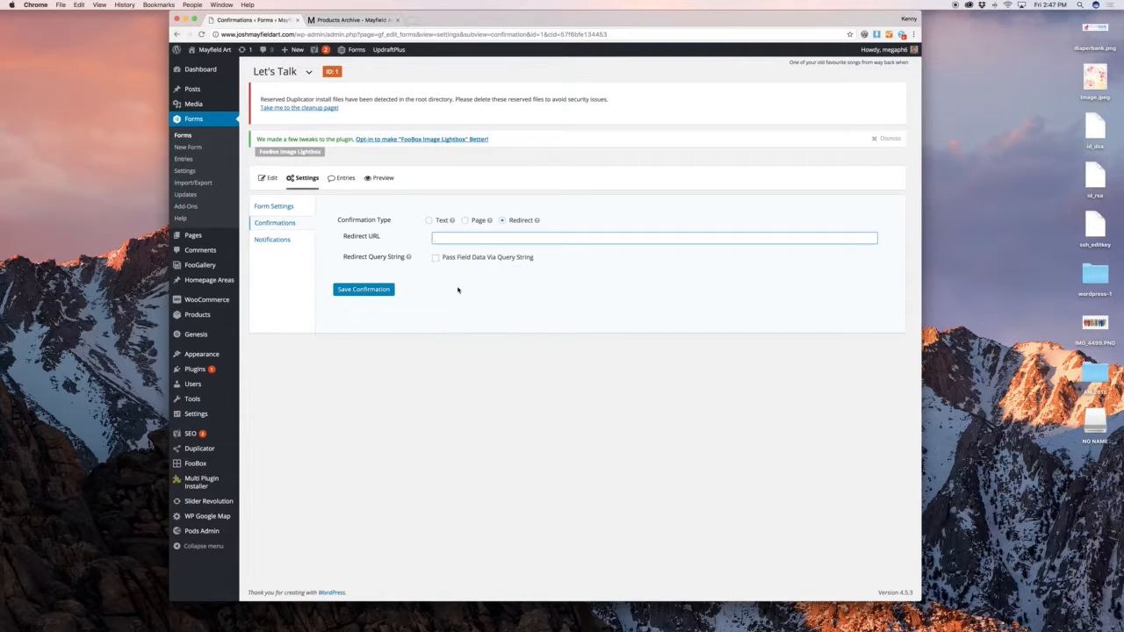
click(283, 243)
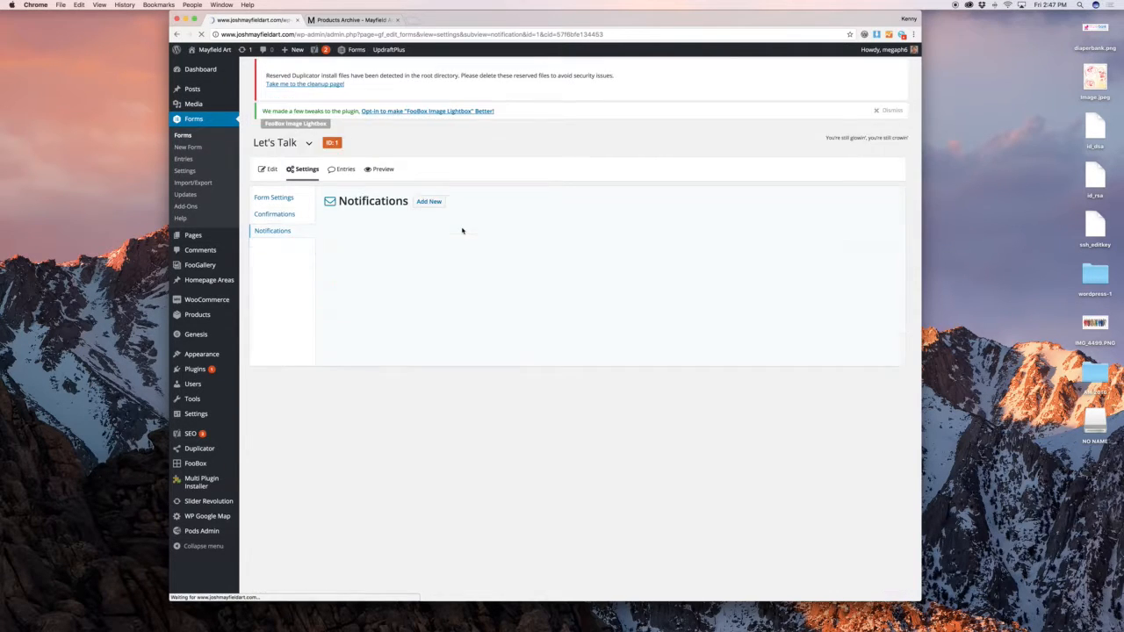
Look through the Admin Notification's fields, then show the Let's Talk entries
mouse_move(425, 246)
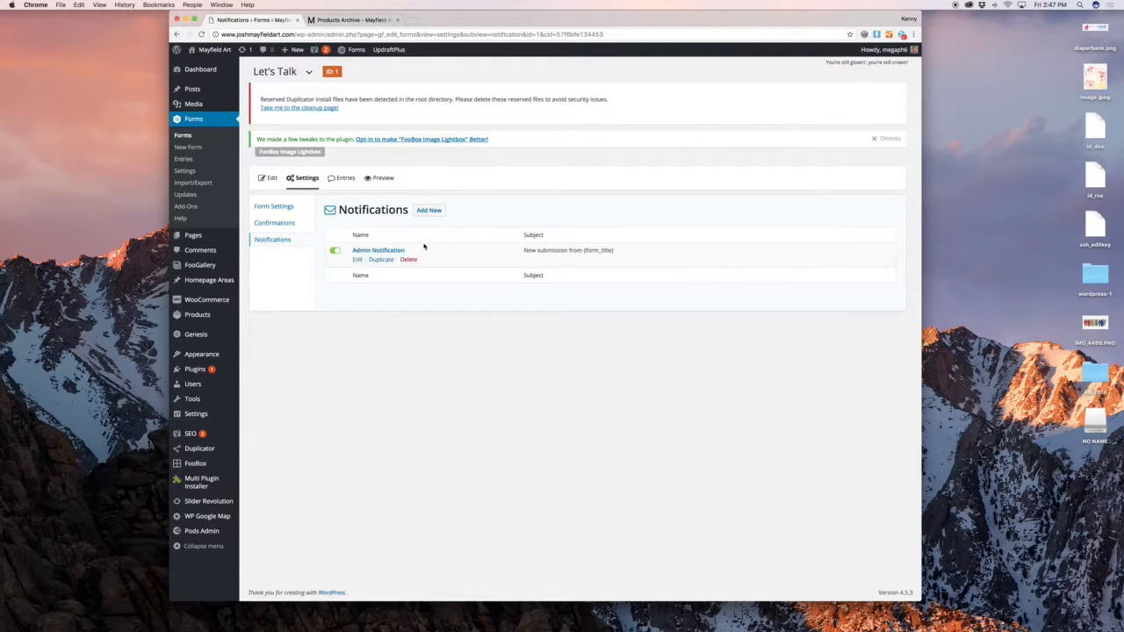
click(357, 259)
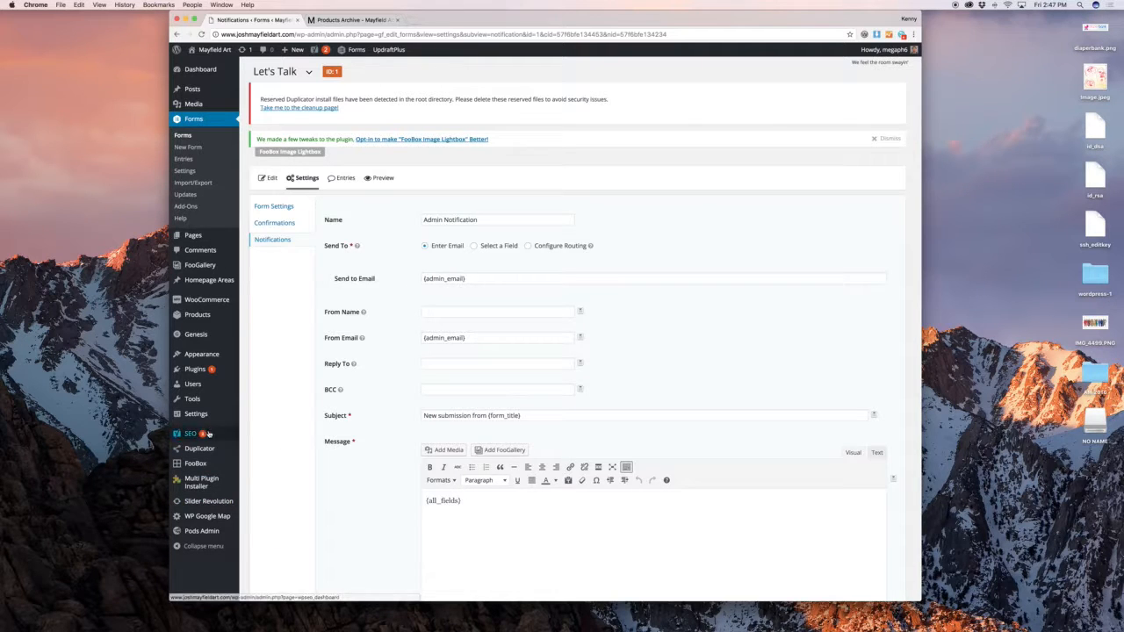
mouse_move(212, 421)
scroll(413, 351, down, 5)
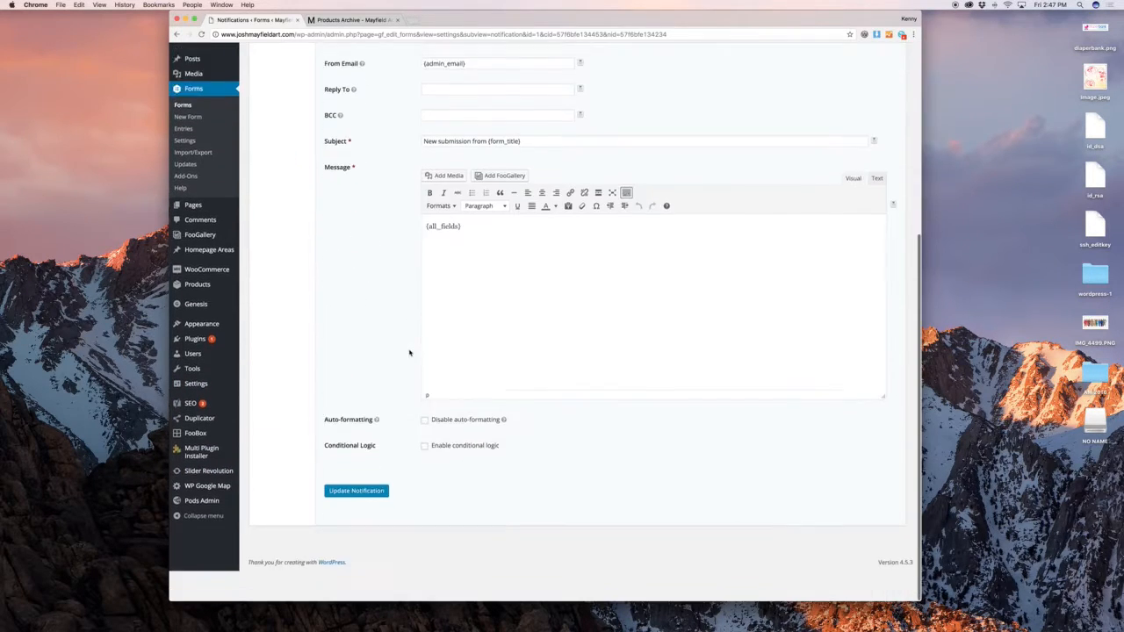
scroll(412, 334, up, 5)
click(345, 180)
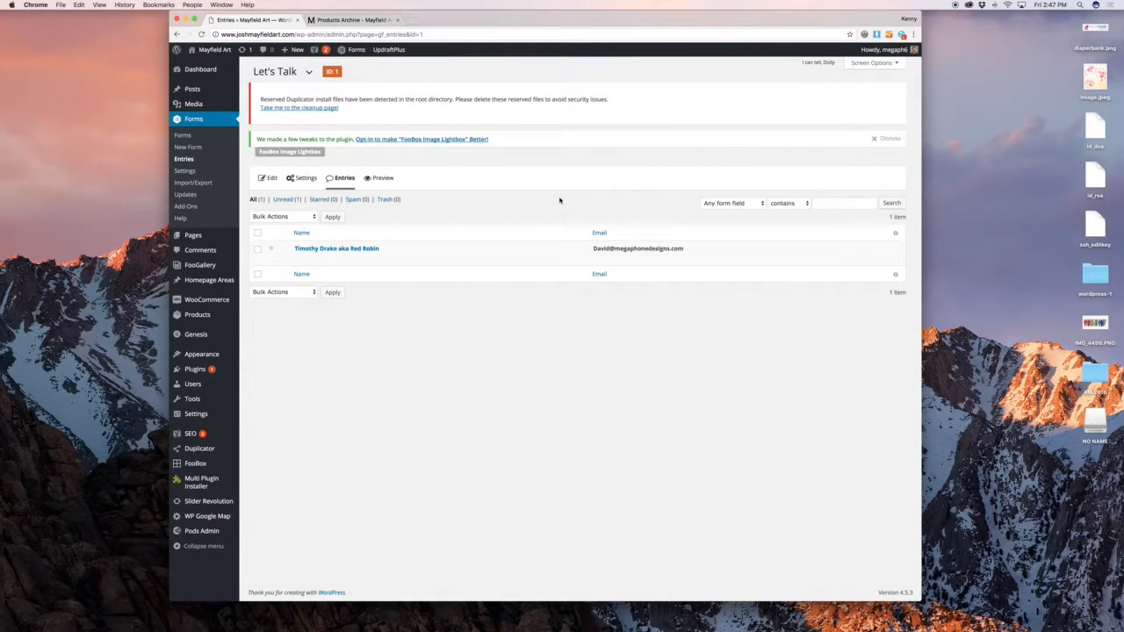
View Entry #1's name and email, collapsing and re-expanding its Notes panel
mouse_move(369, 255)
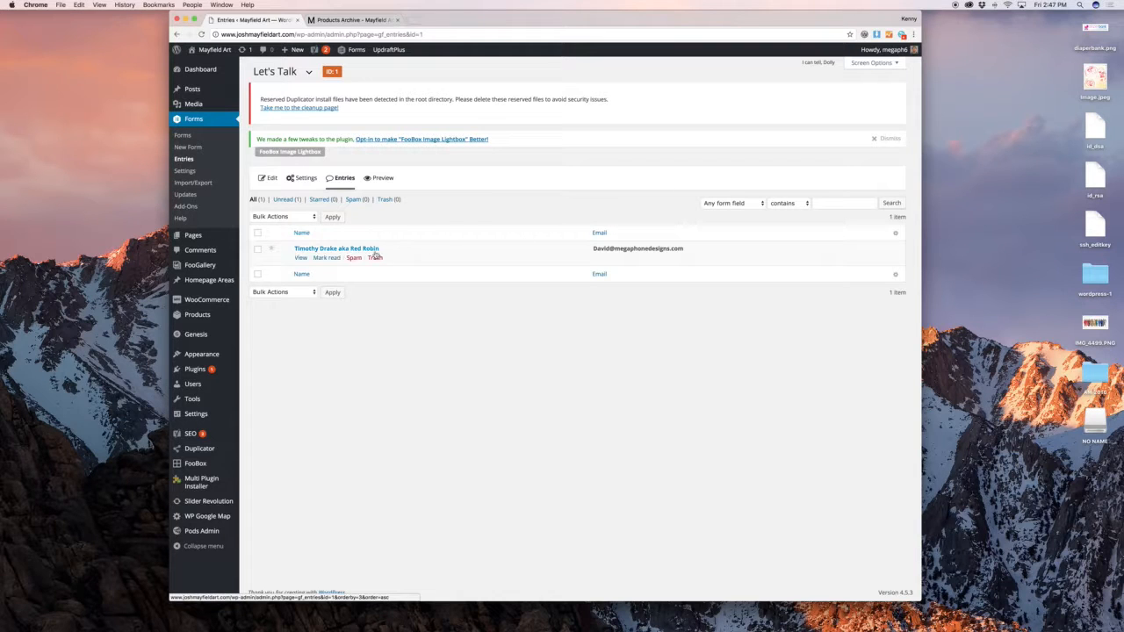
click(301, 258)
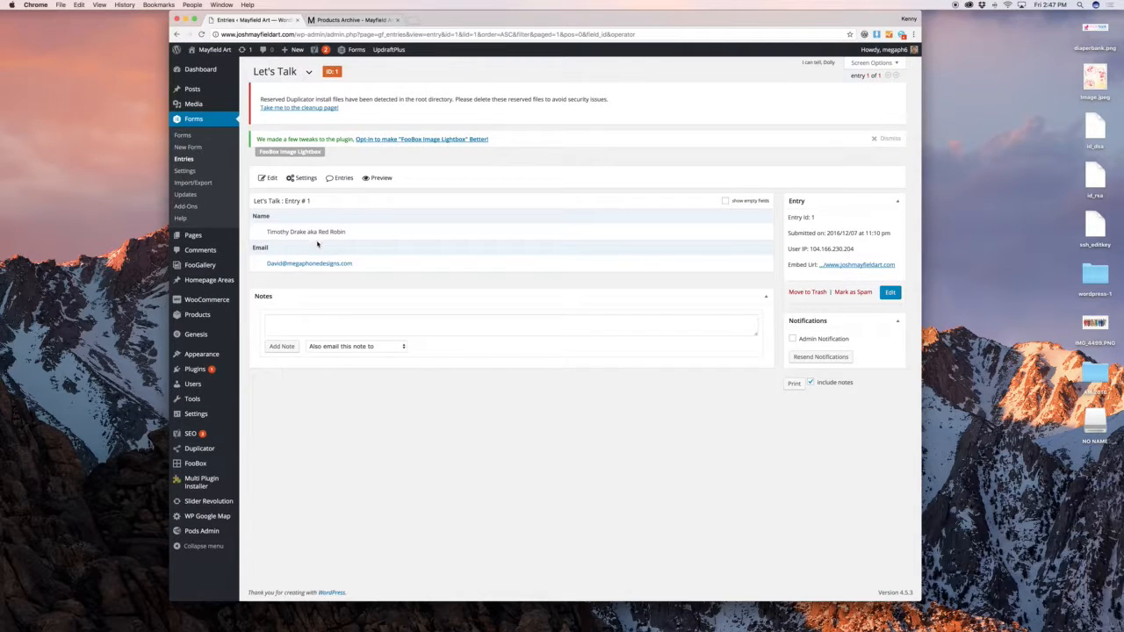
click(471, 294)
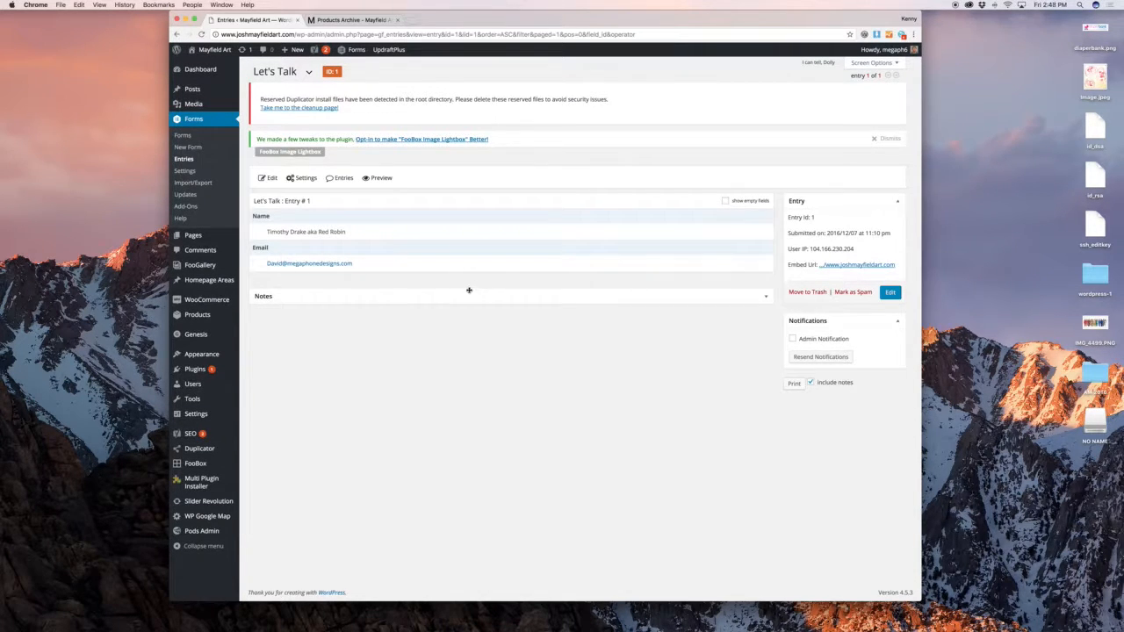
click(292, 294)
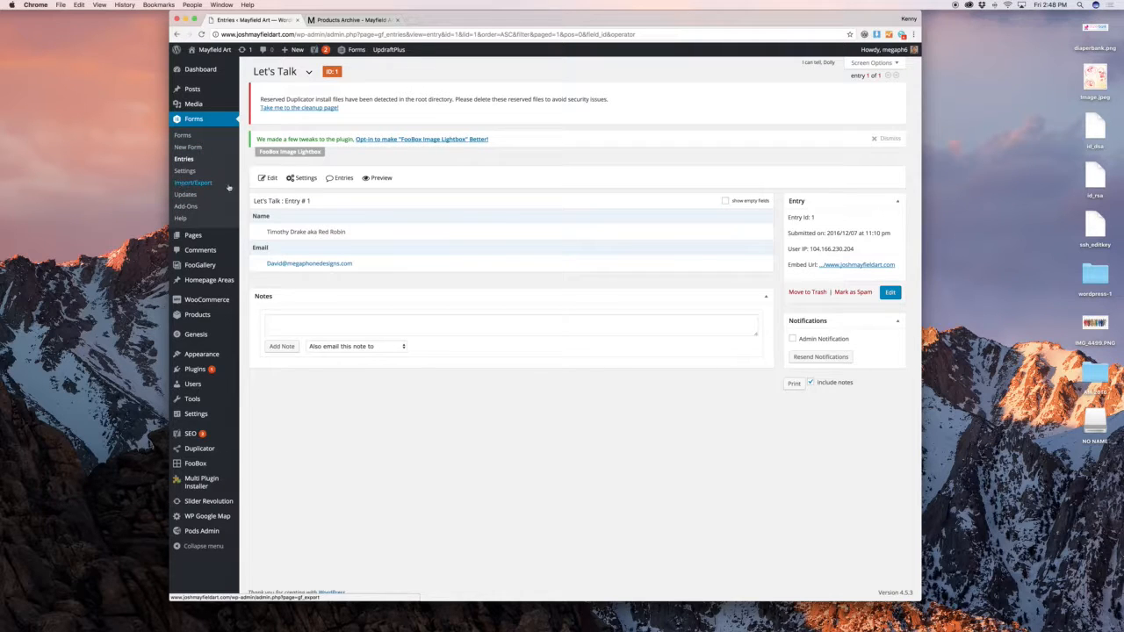
mouse_move(295, 172)
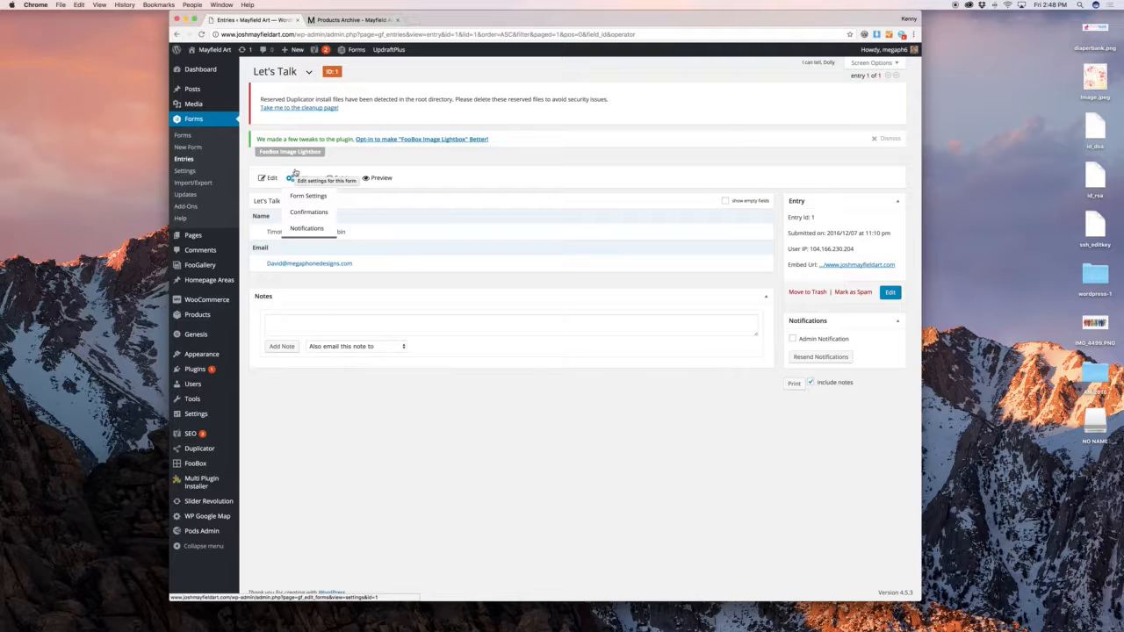
mouse_move(218, 244)
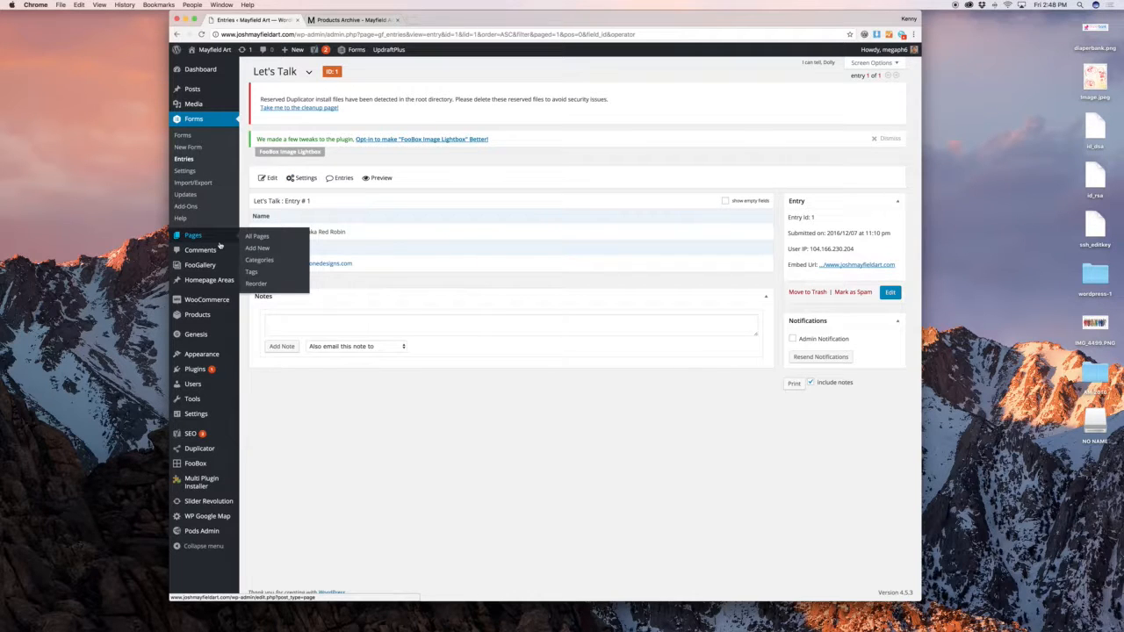
Open All Pages, scroll through the live art shop page, then return to the pages list
click(256, 237)
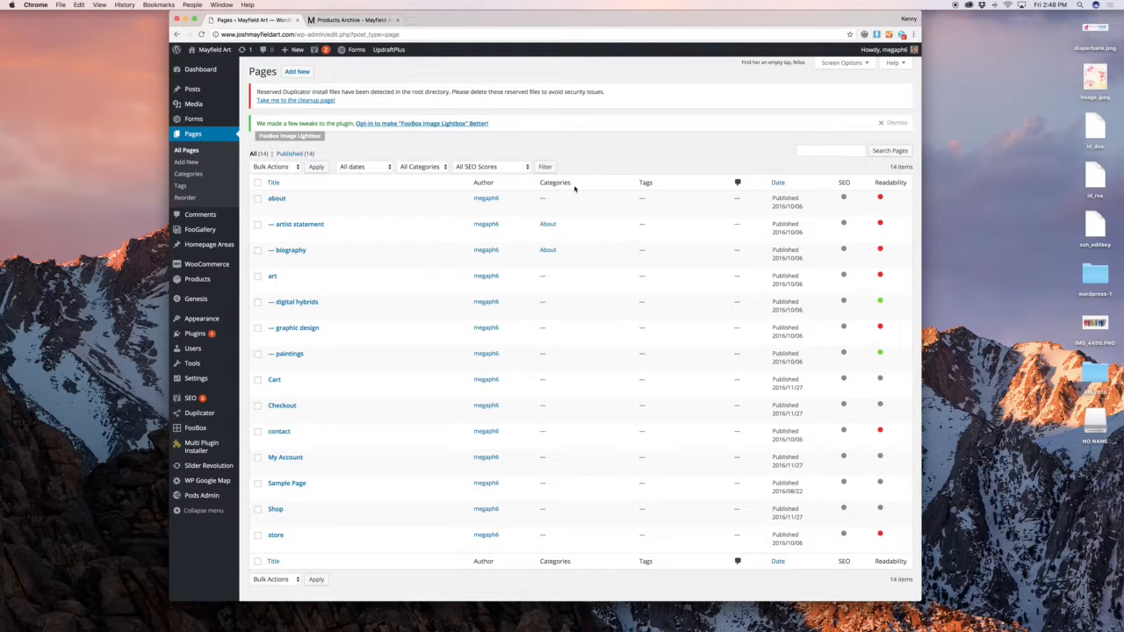
click(332, 23)
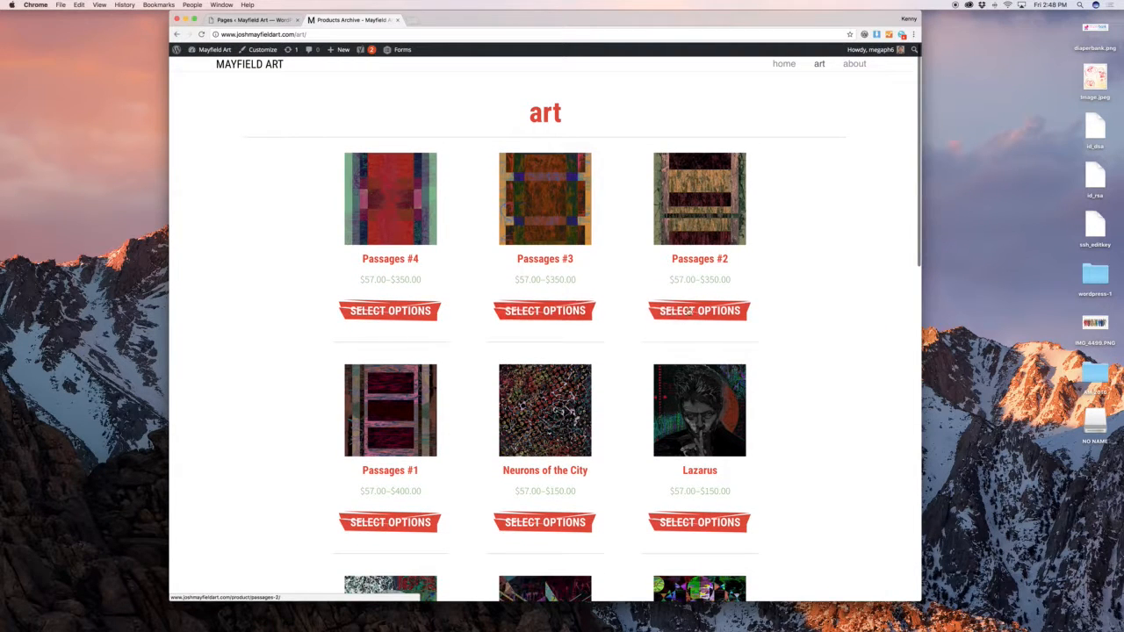
scroll(772, 281, down, 3)
scroll(801, 260, down, 10)
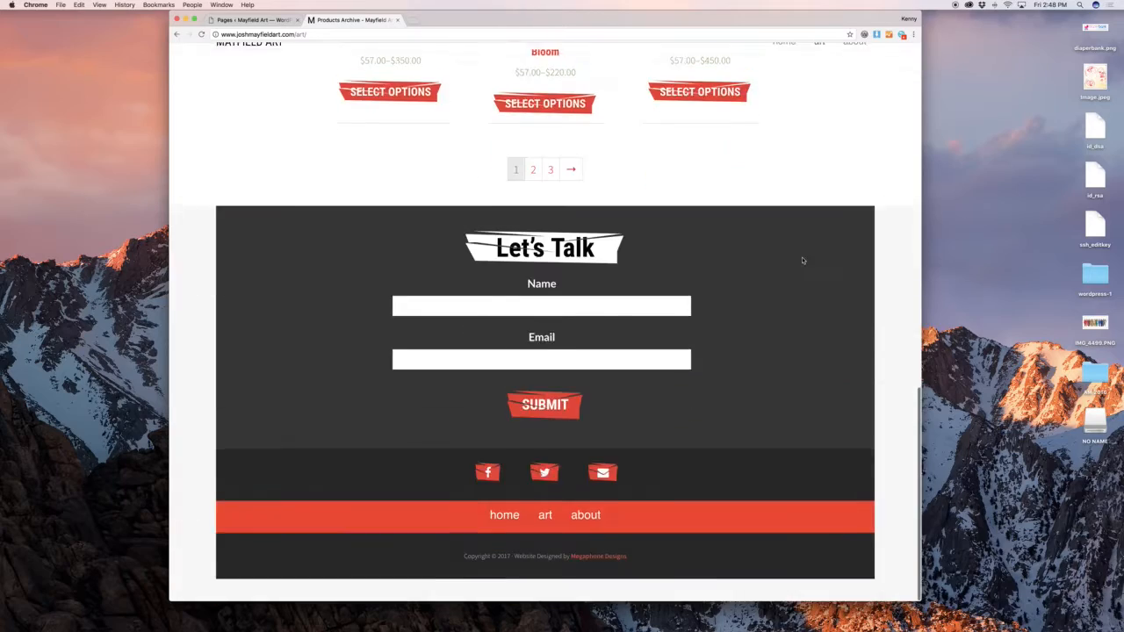
scroll(802, 259, up, 15)
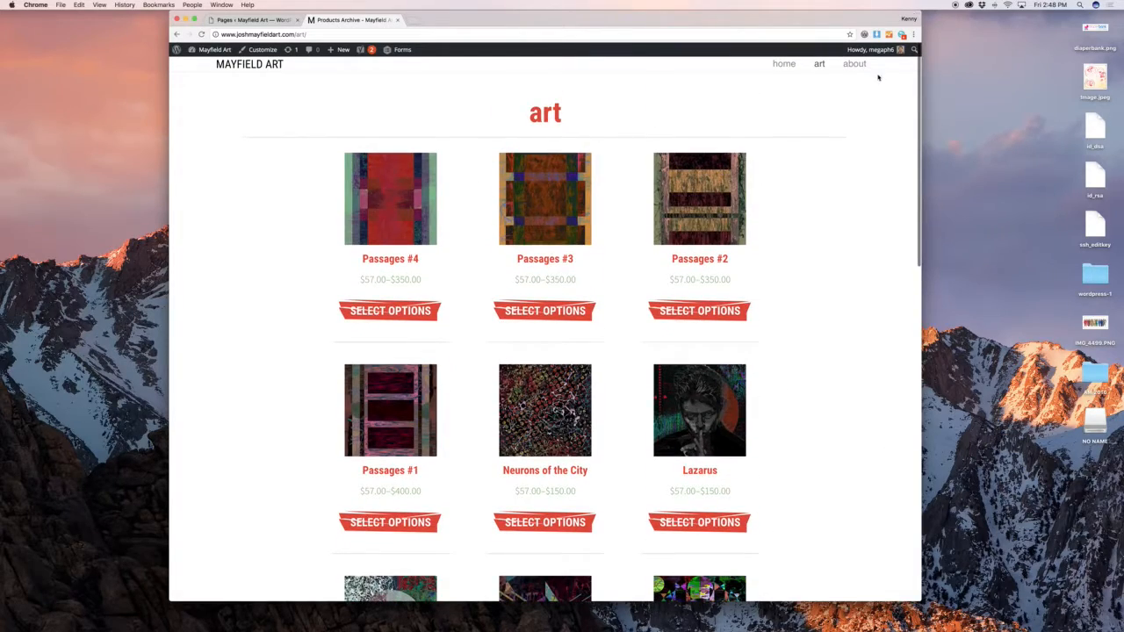
scroll(871, 138, down, 10)
scroll(870, 137, up, 5)
scroll(860, 176, down, 6)
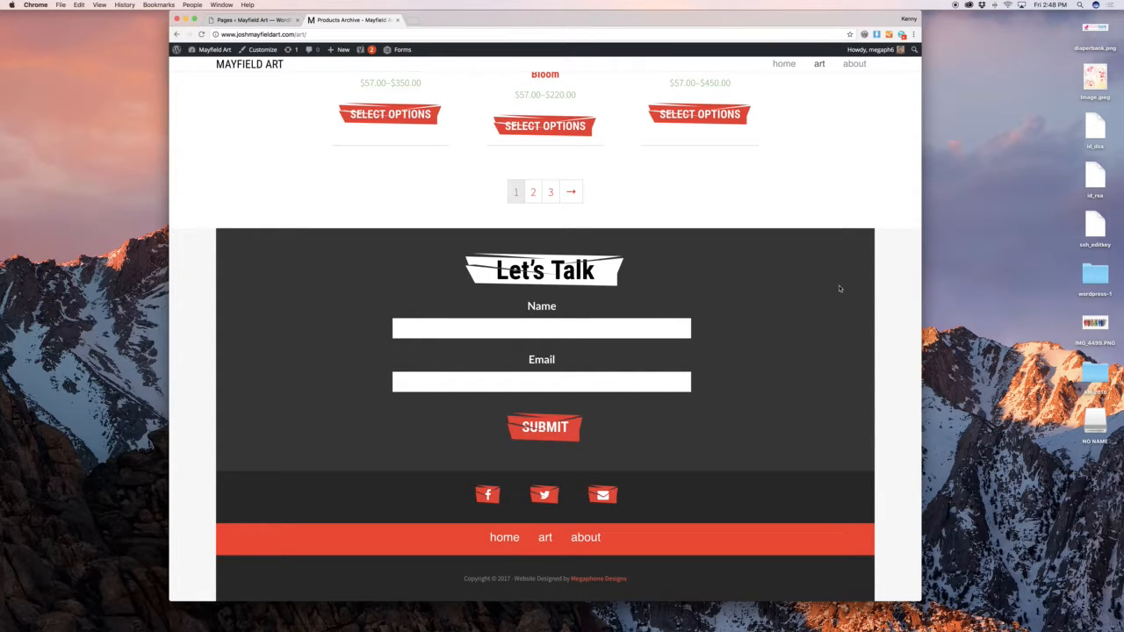
scroll(838, 287, up, 10)
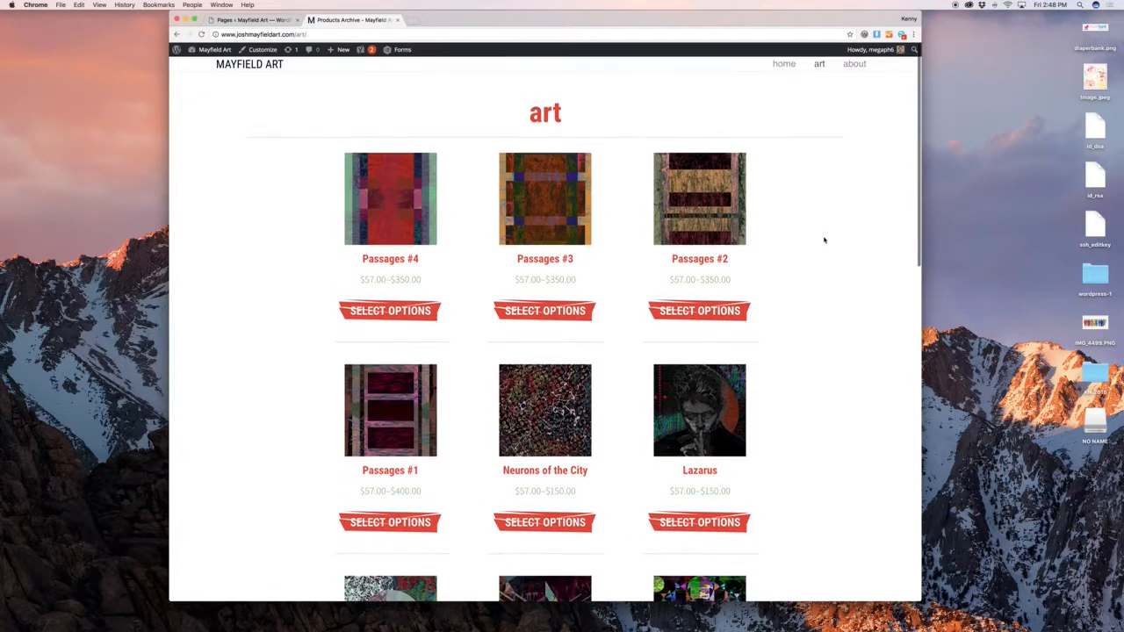
click(228, 19)
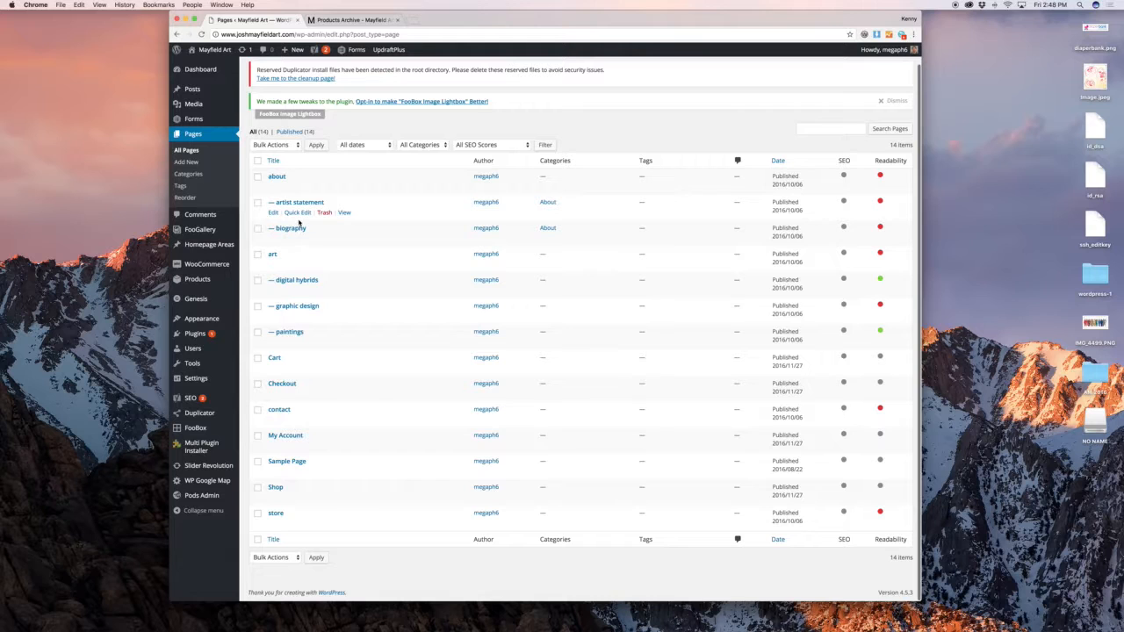
Look at the Checkout and about pages in the page editor
click(282, 384)
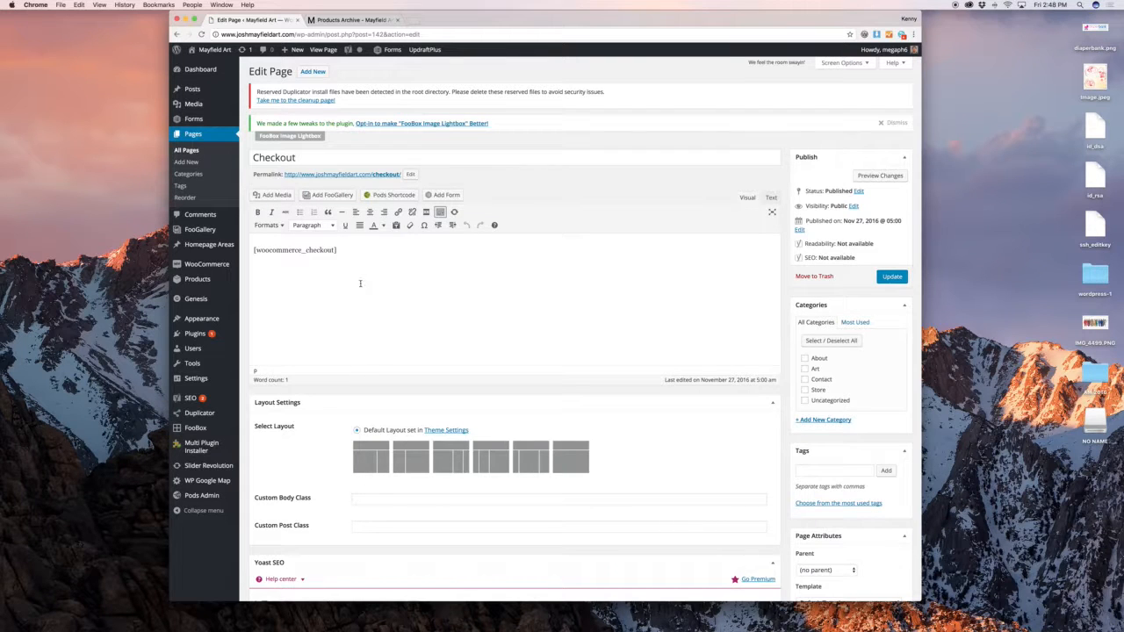
click(176, 35)
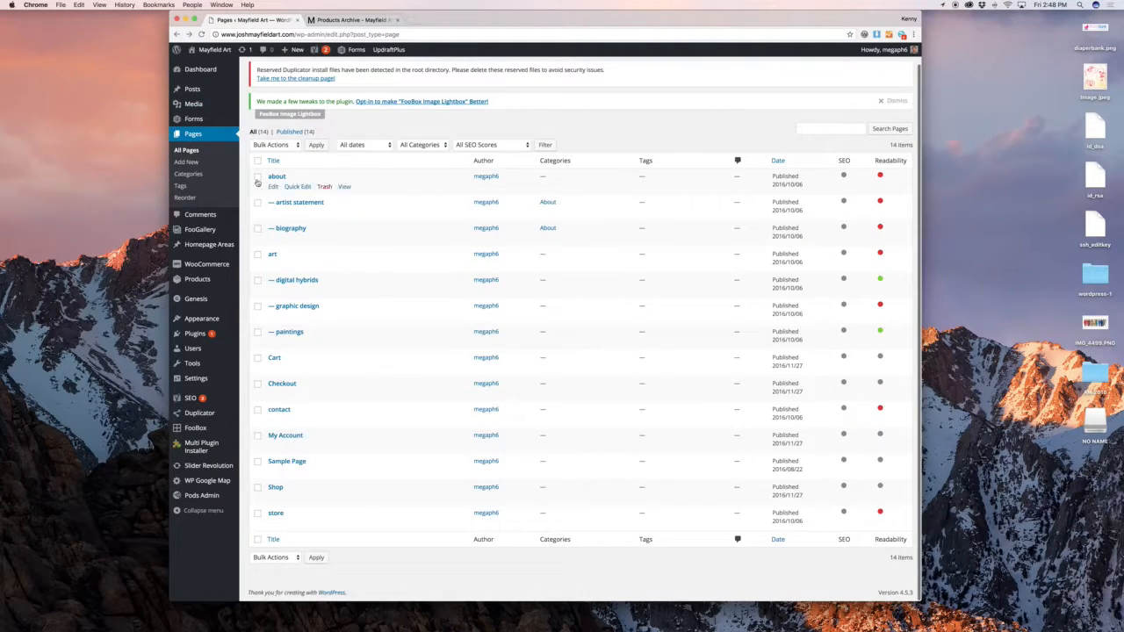
click(273, 186)
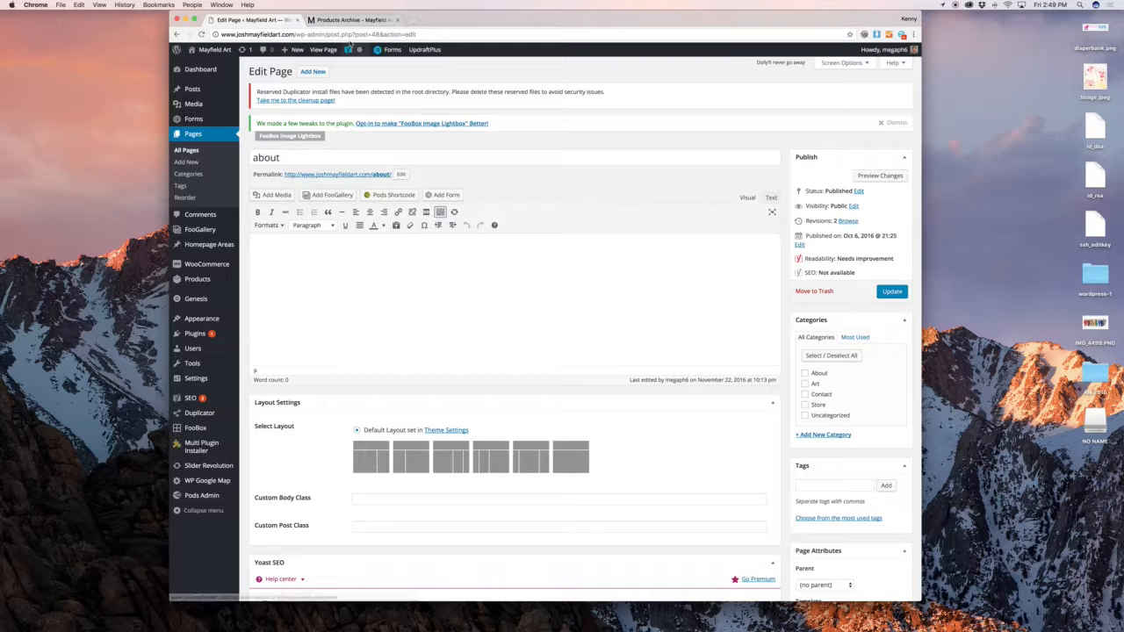
Check the live biography page, then open biography in the page editor
click(360, 20)
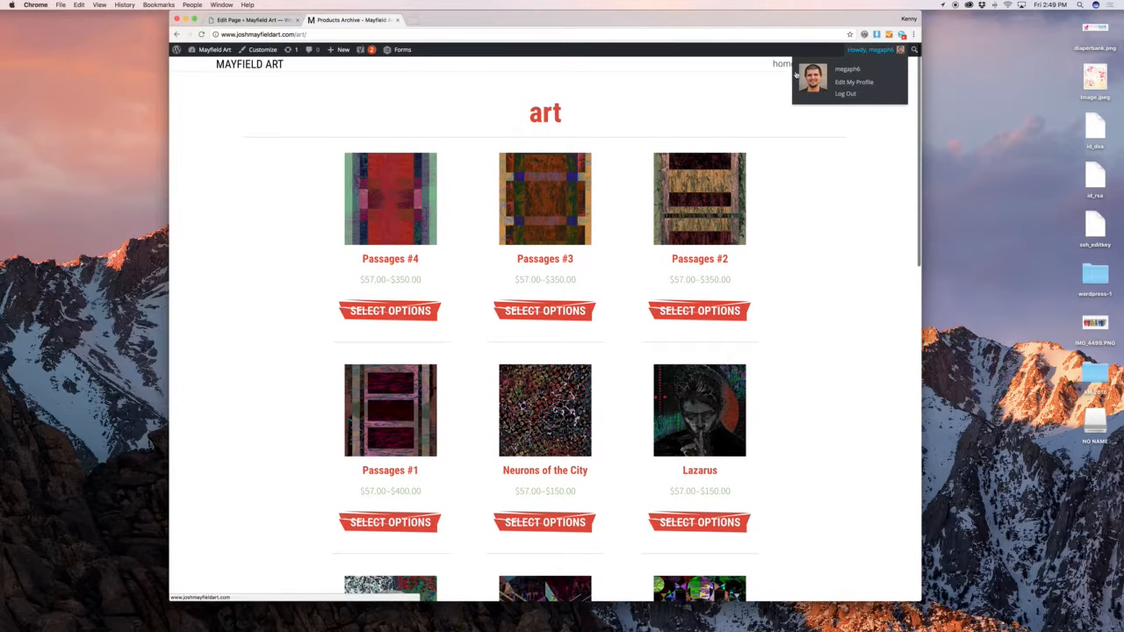
click(849, 65)
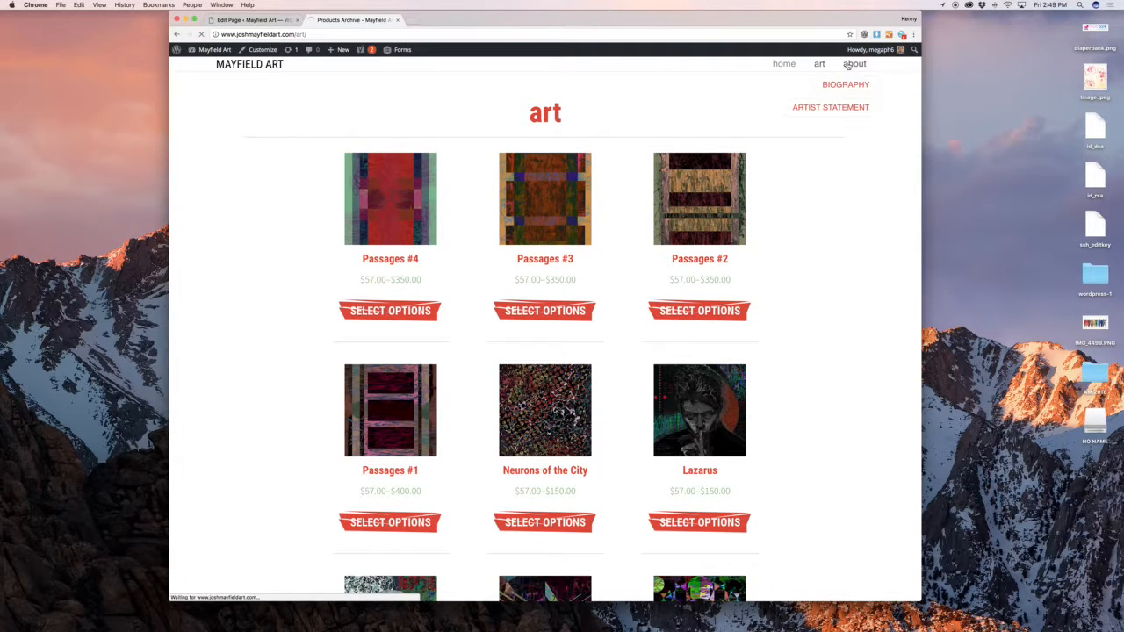
click(258, 21)
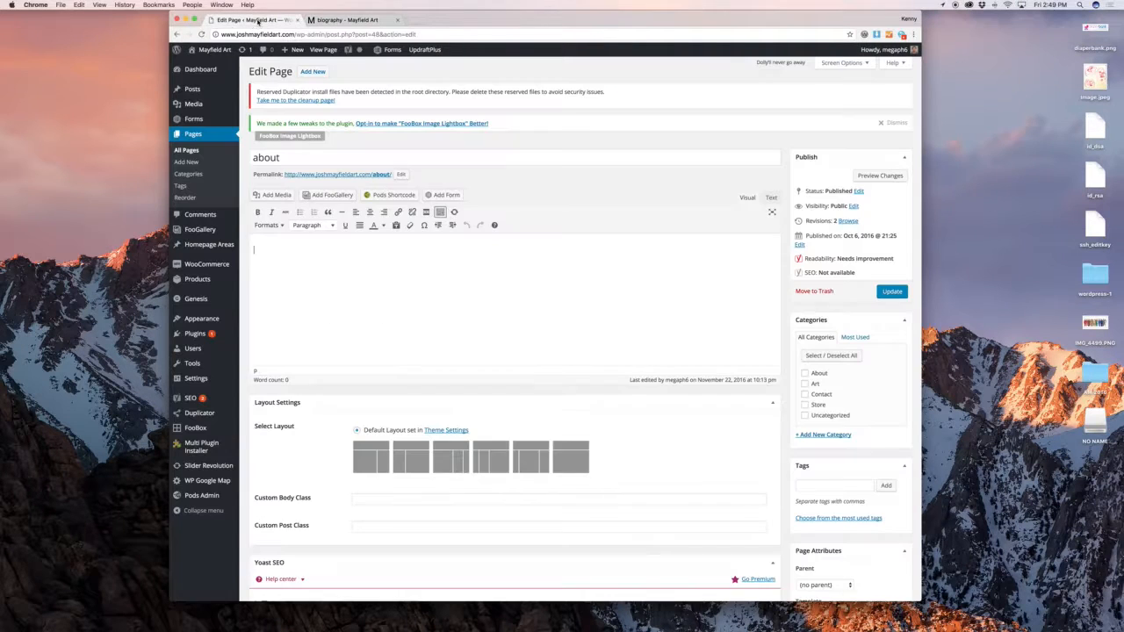
click(178, 34)
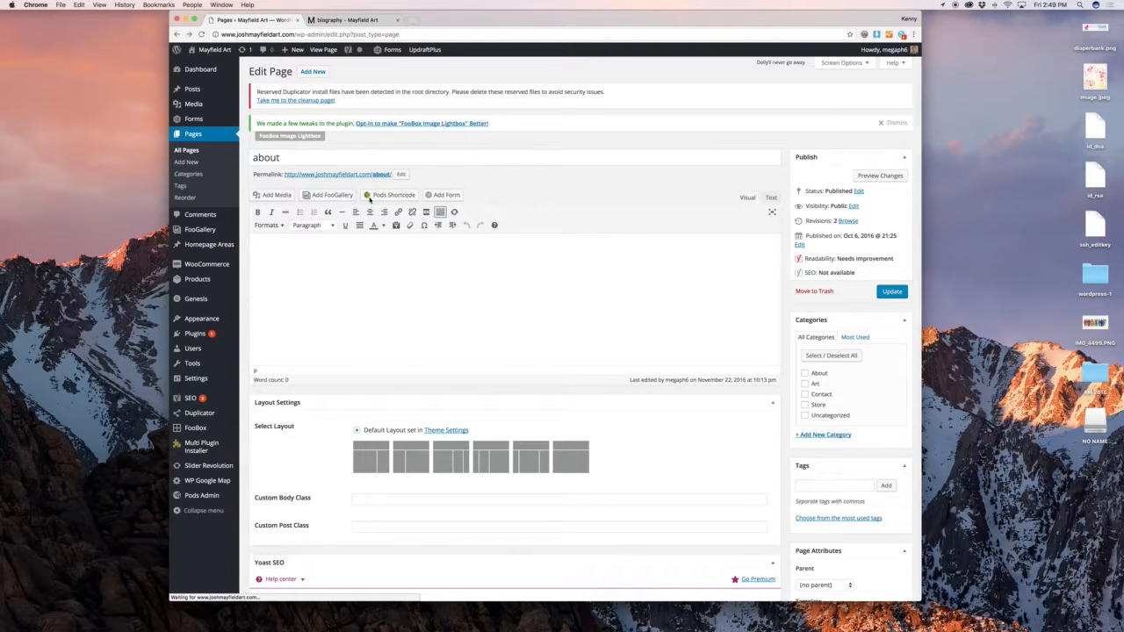
click(272, 239)
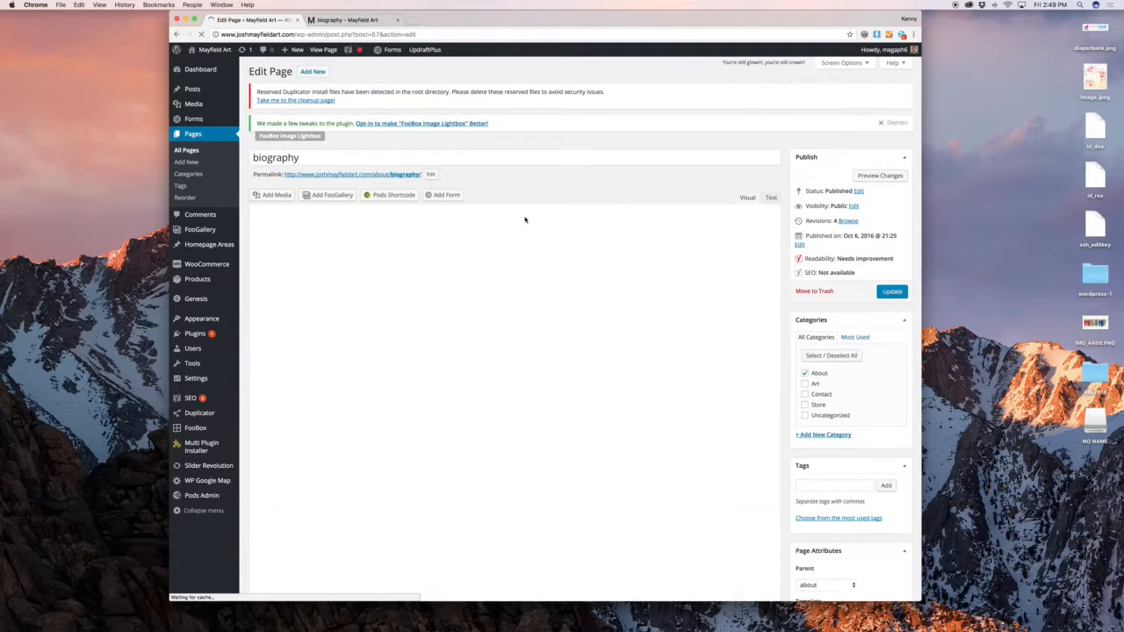
Make the words 'Kansas City' bold in the biography's opening paragraph
click(511, 272)
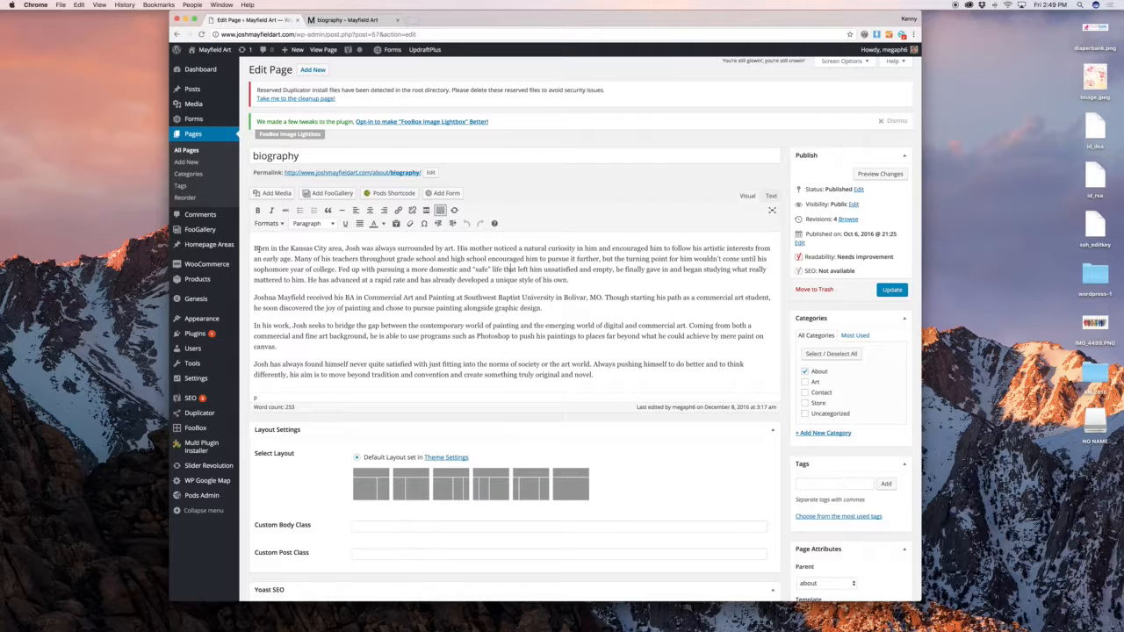
drag(255, 249, 326, 250)
click(291, 248)
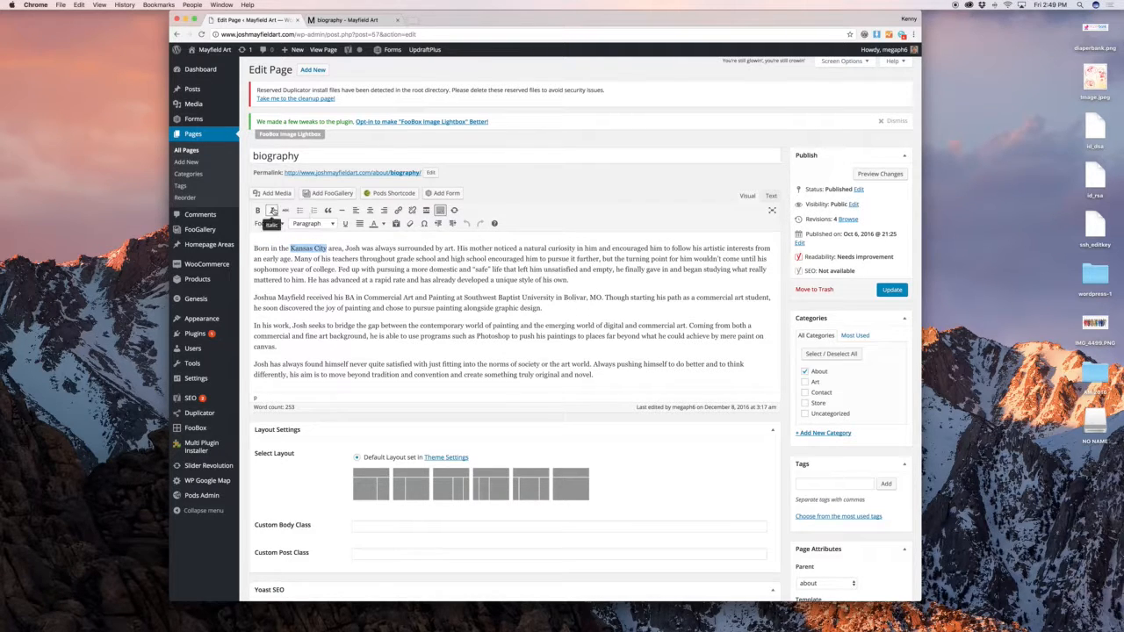
click(258, 211)
click(350, 258)
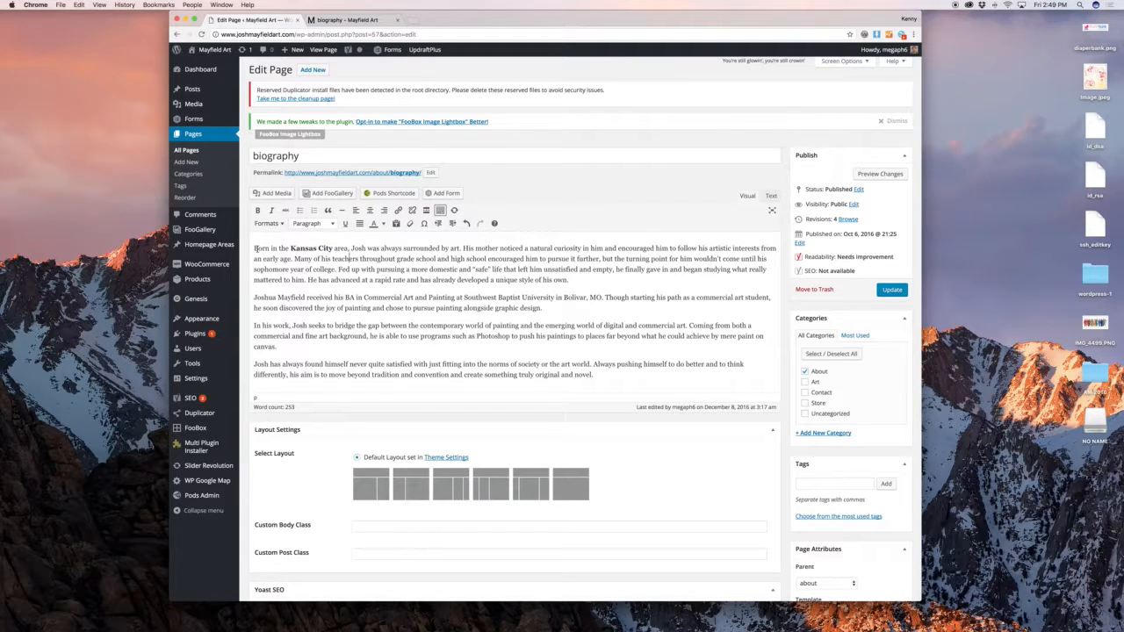
Bold the whole opening paragraph, format it as Heading 1, and preview the page
drag(255, 249, 569, 279)
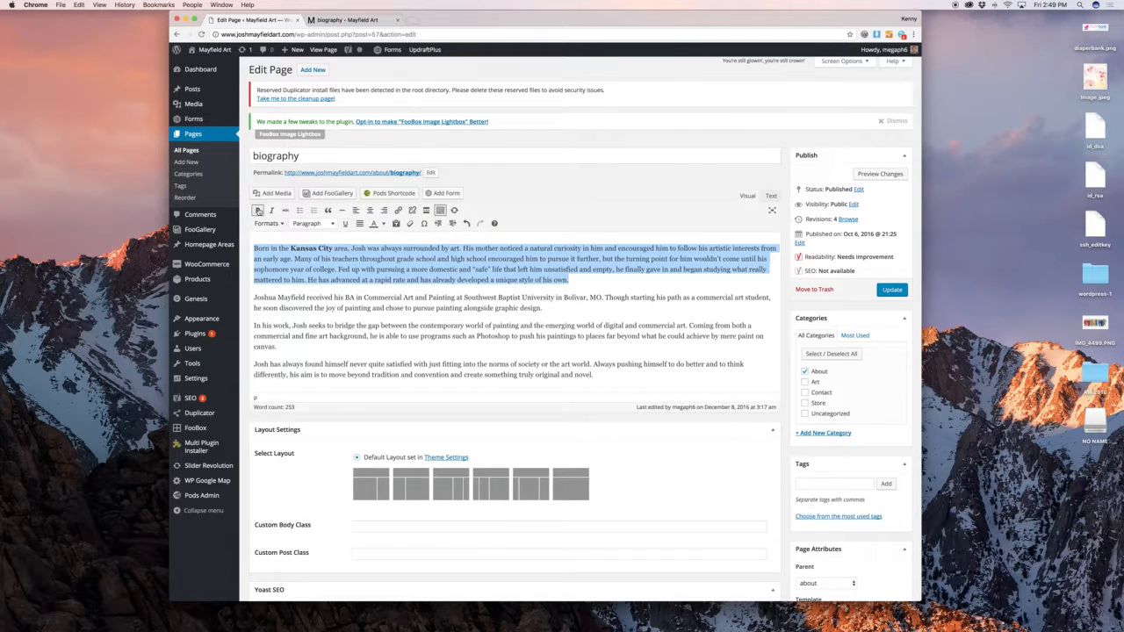
click(258, 211)
click(314, 224)
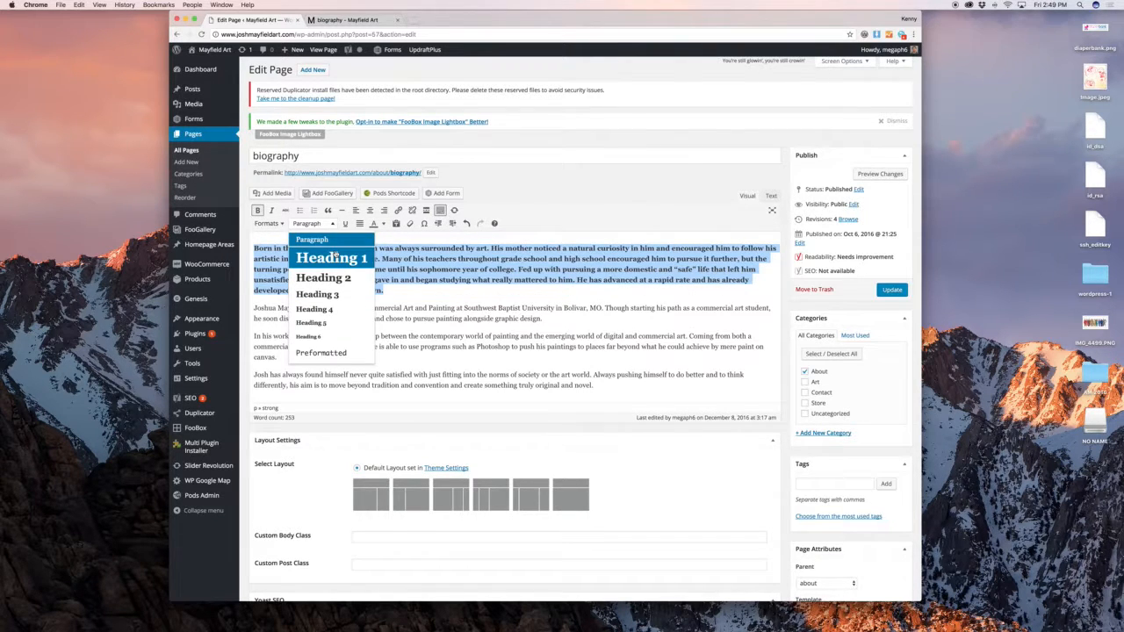
click(334, 256)
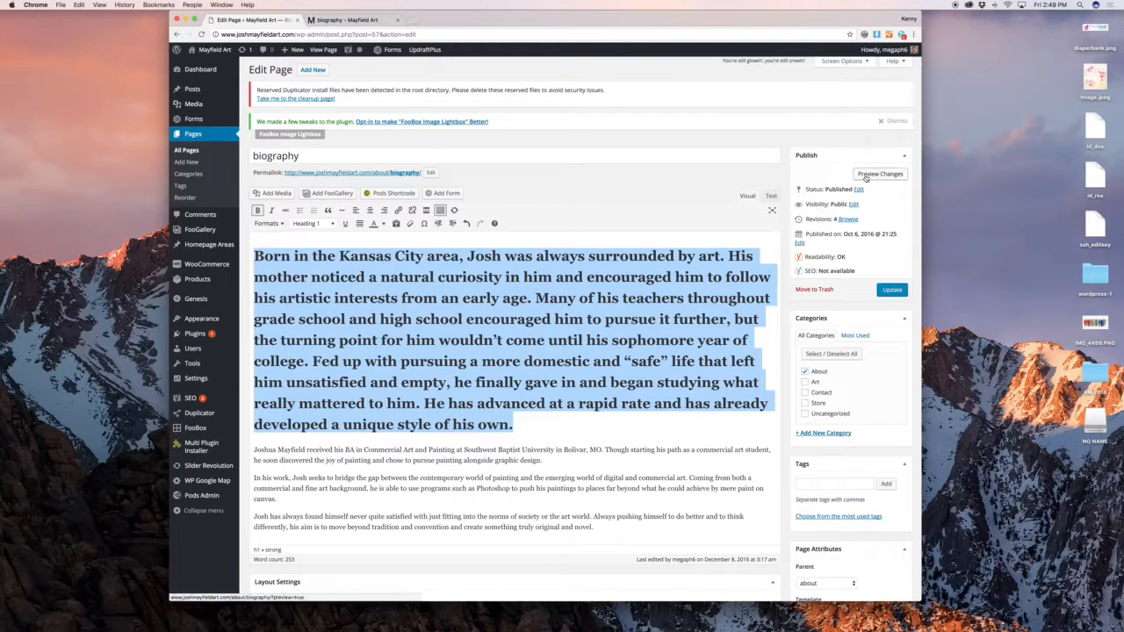
click(866, 175)
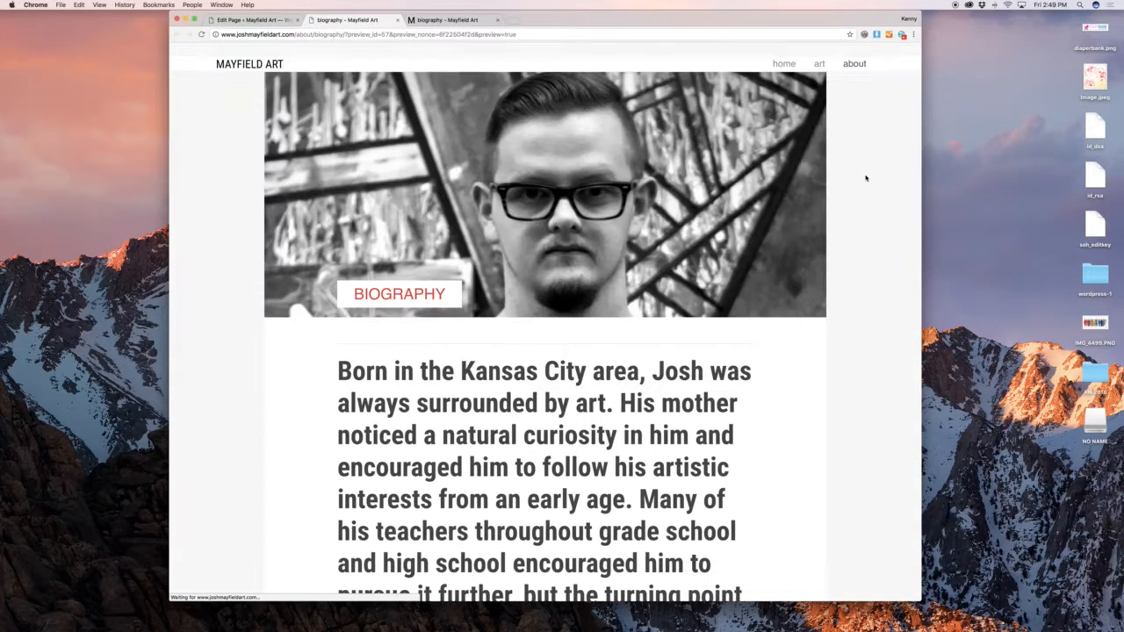
Back in the editor, insert a blank line above the bold Heading 1 opening paragraph
scroll(866, 178, down, 10)
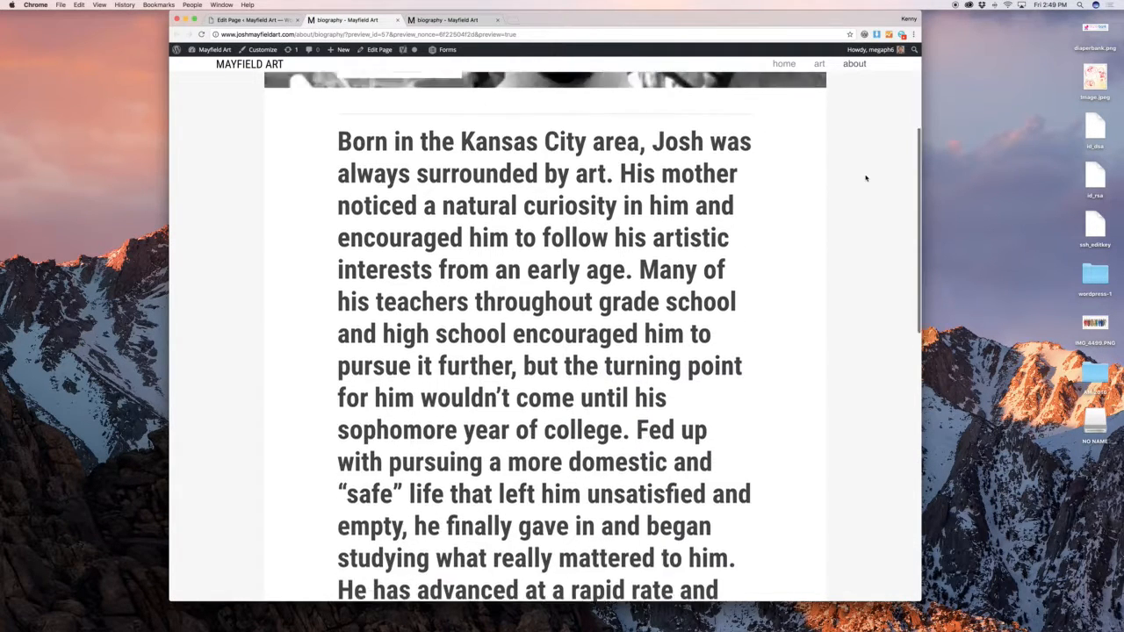
scroll(865, 178, up, 7)
scroll(866, 178, up, 3)
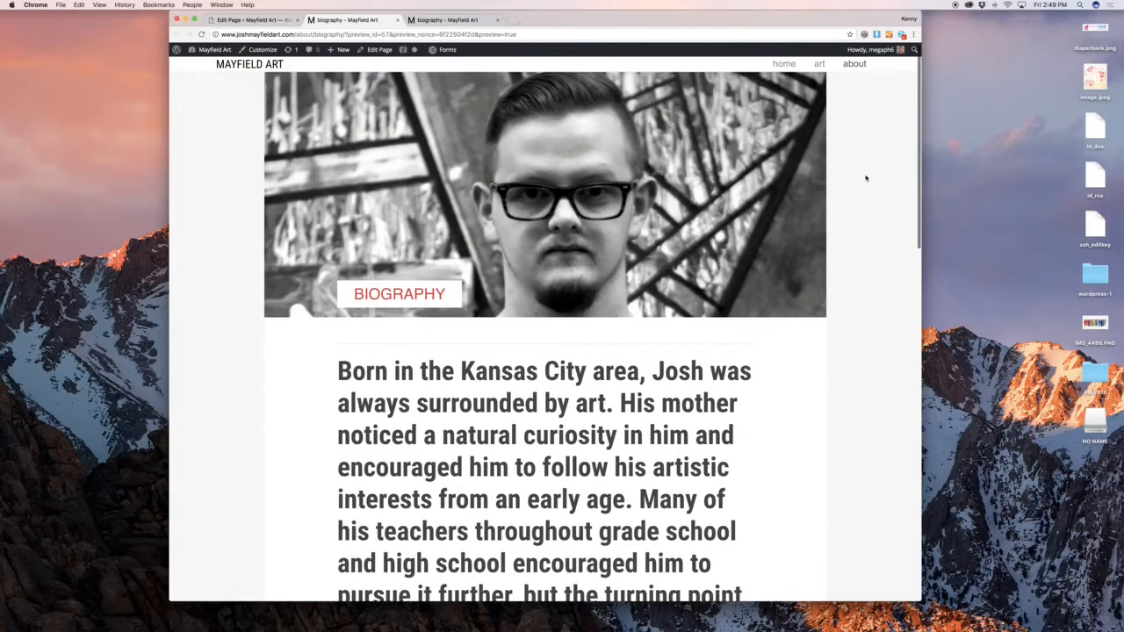
click(259, 20)
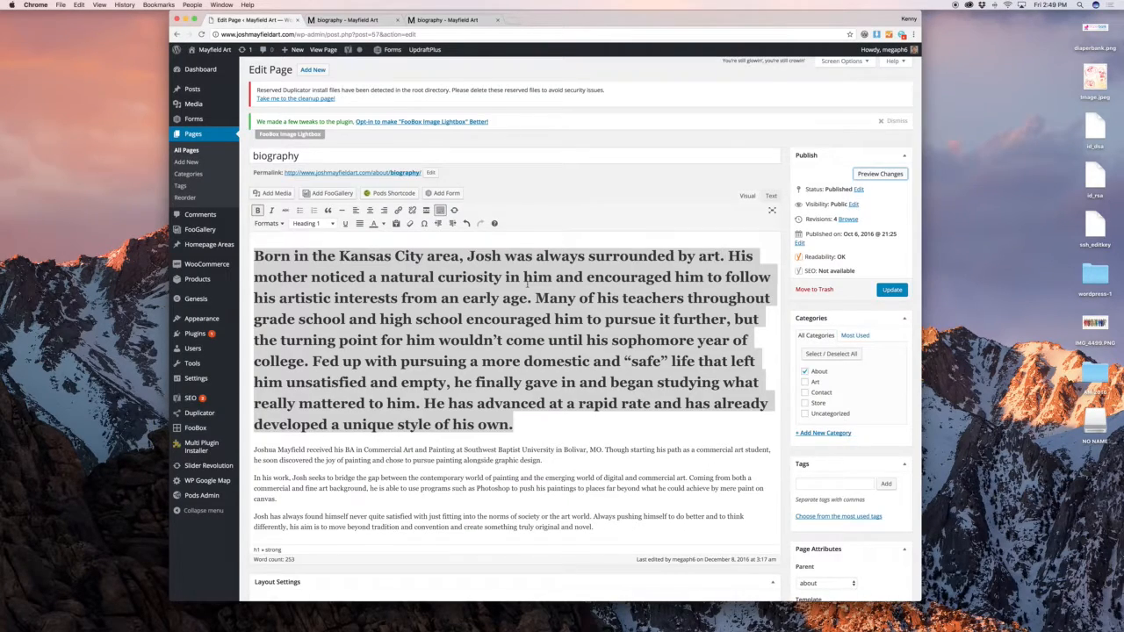
scroll(591, 293, down, 4)
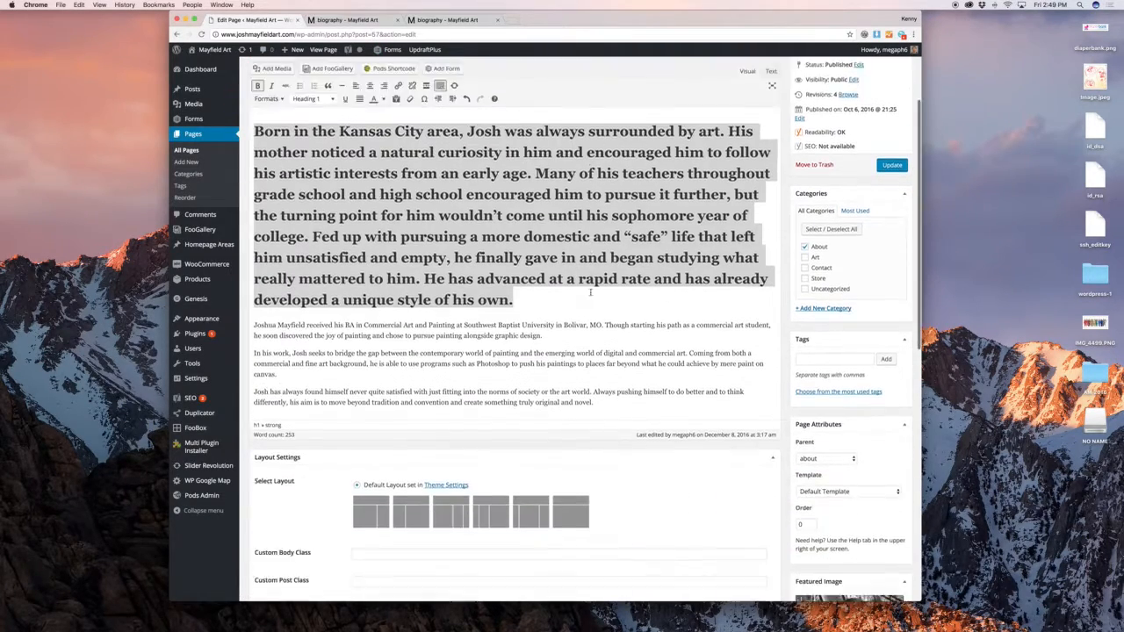
click(486, 260)
scroll(487, 260, up, 3)
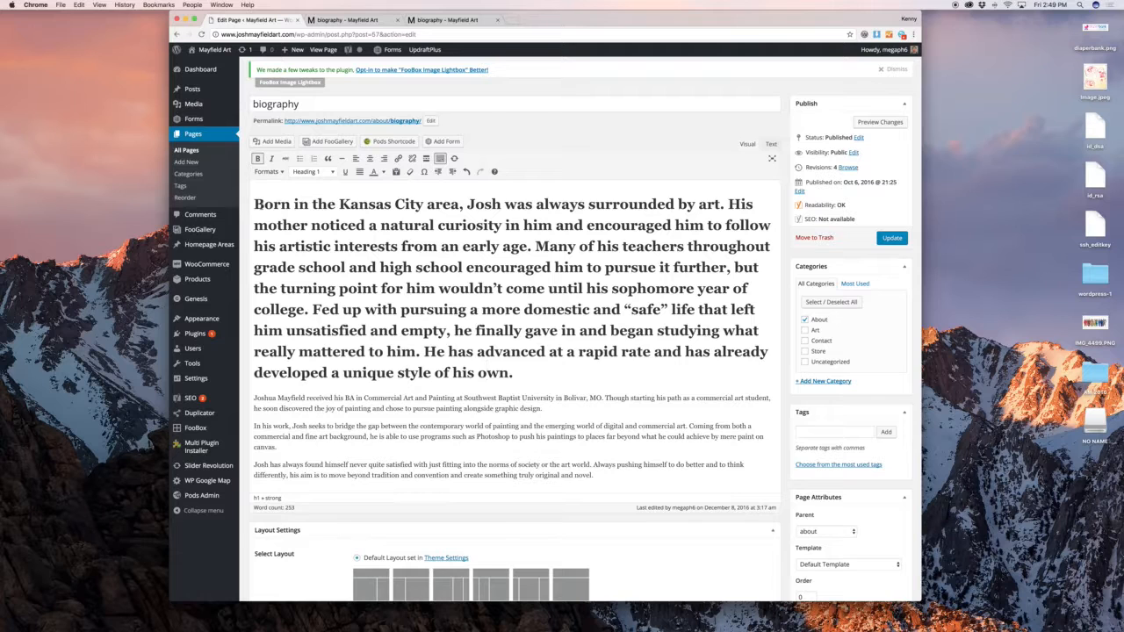
key(Return)
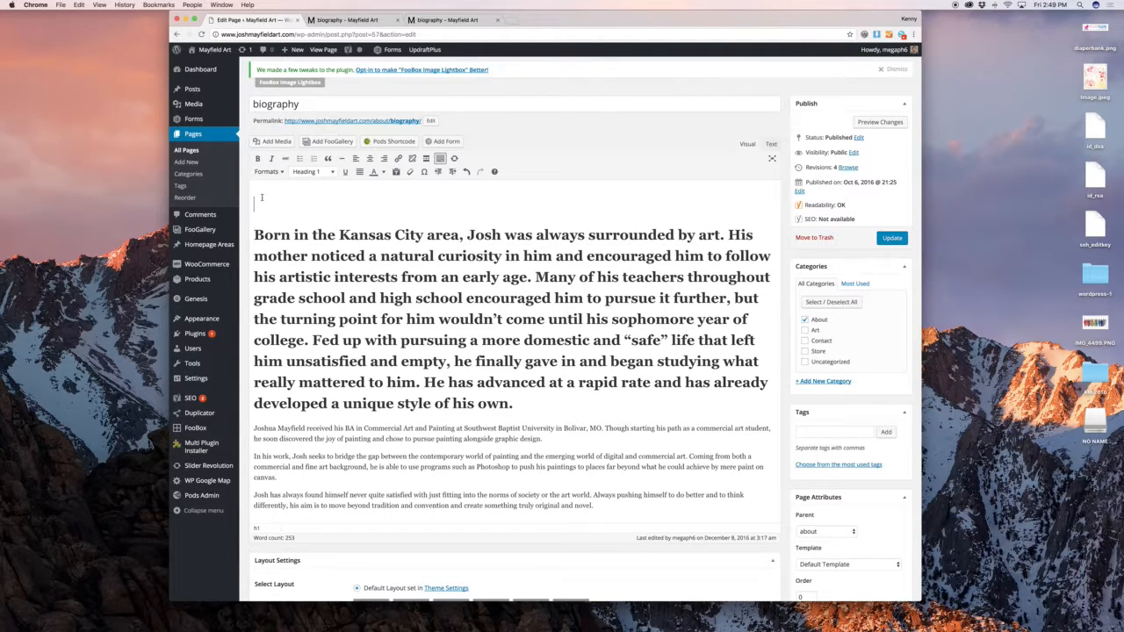
Insert Ripples.jpg from the media library at Medium size with Left alignment
click(275, 142)
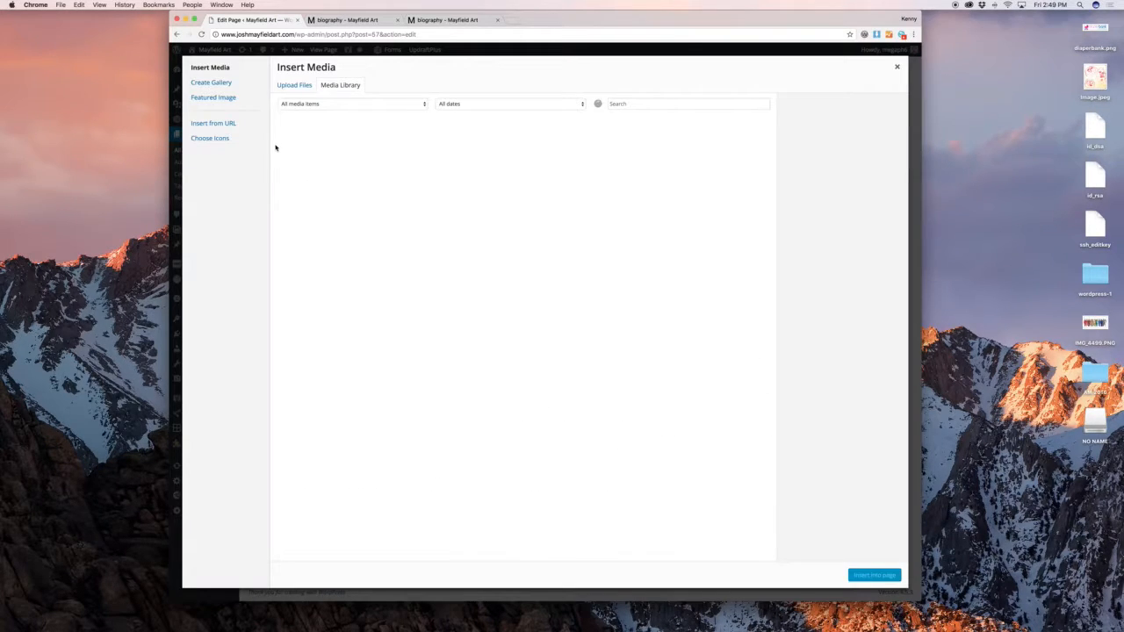
click(279, 147)
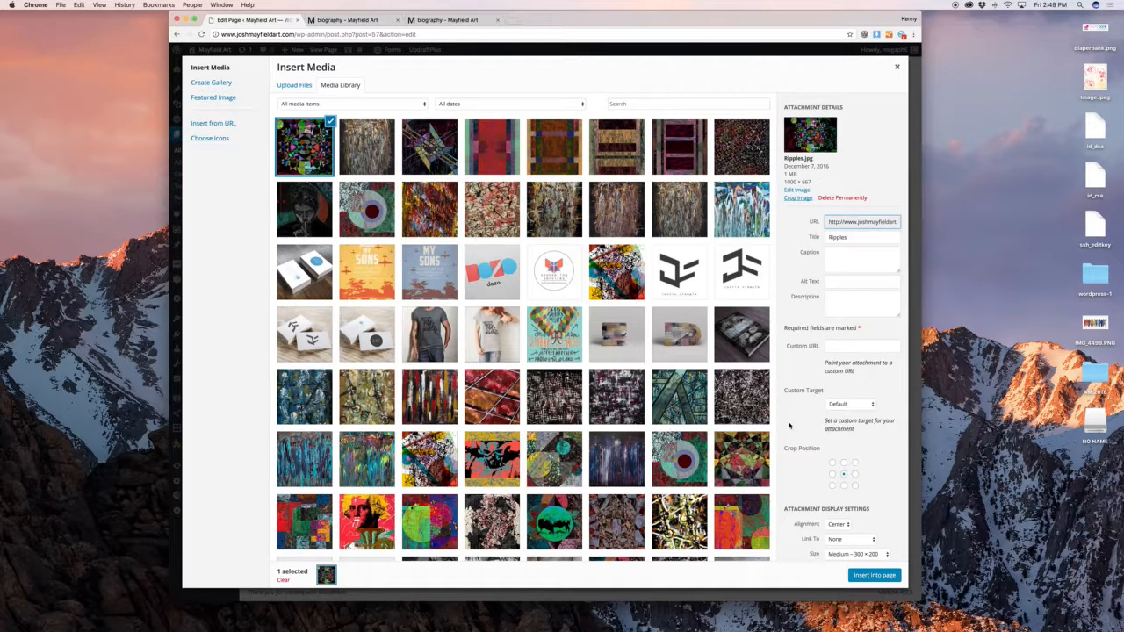
scroll(878, 514, down, 1)
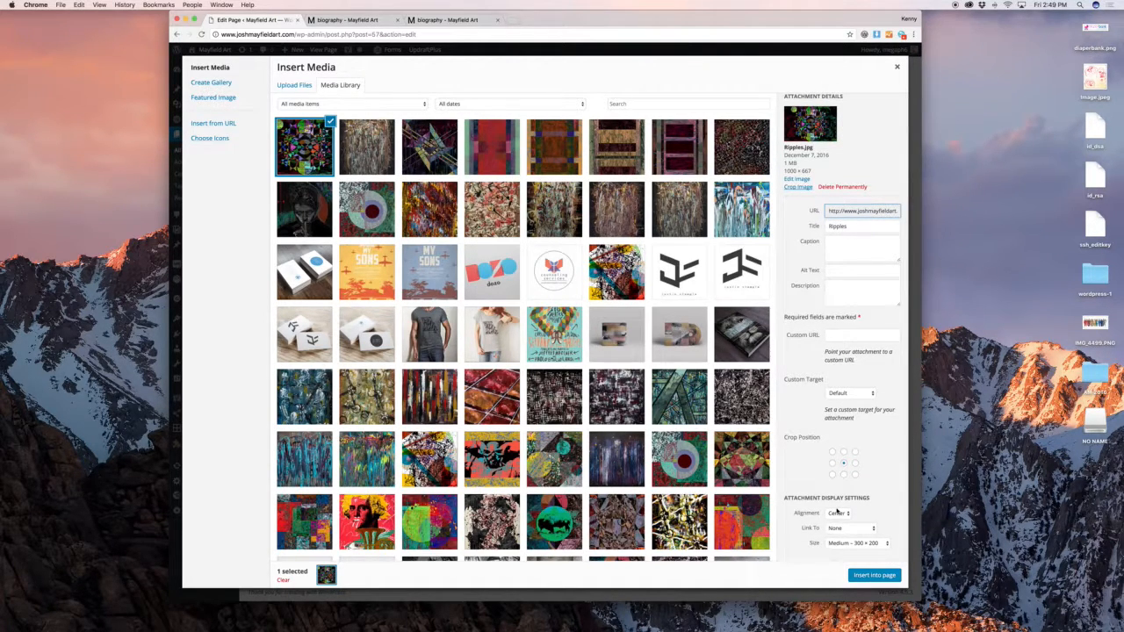
click(838, 512)
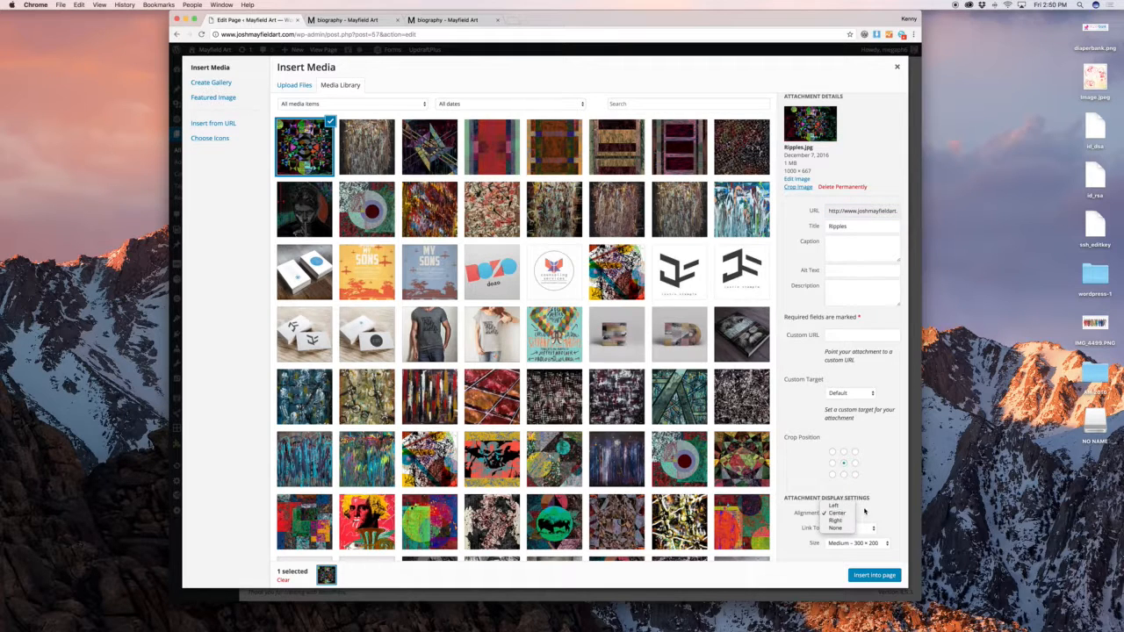
click(865, 512)
click(845, 513)
click(861, 507)
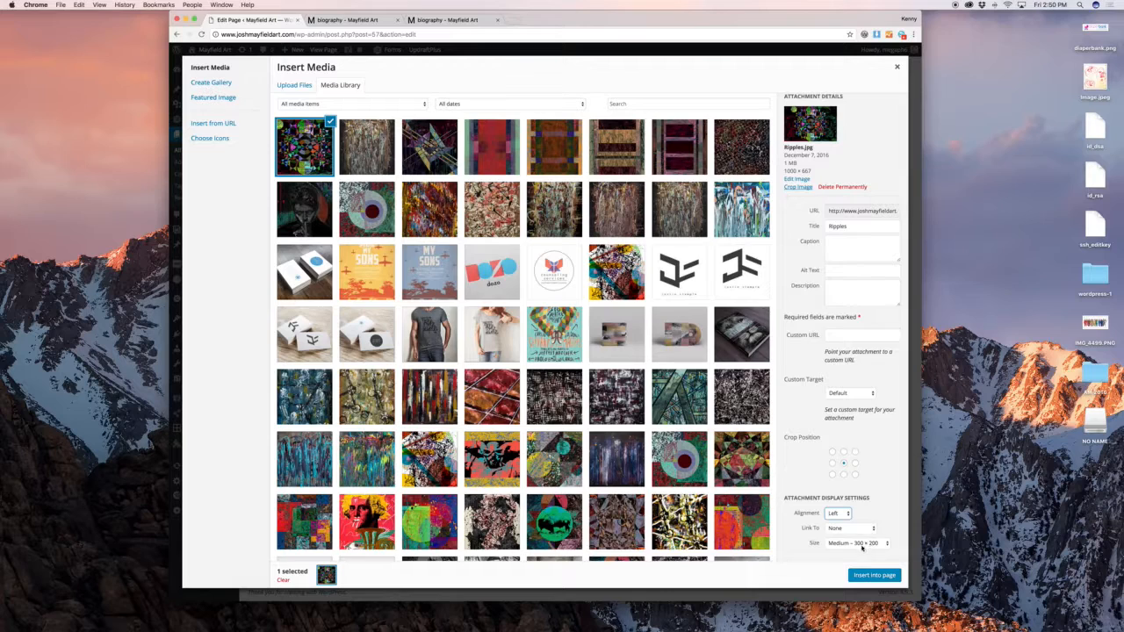
click(876, 576)
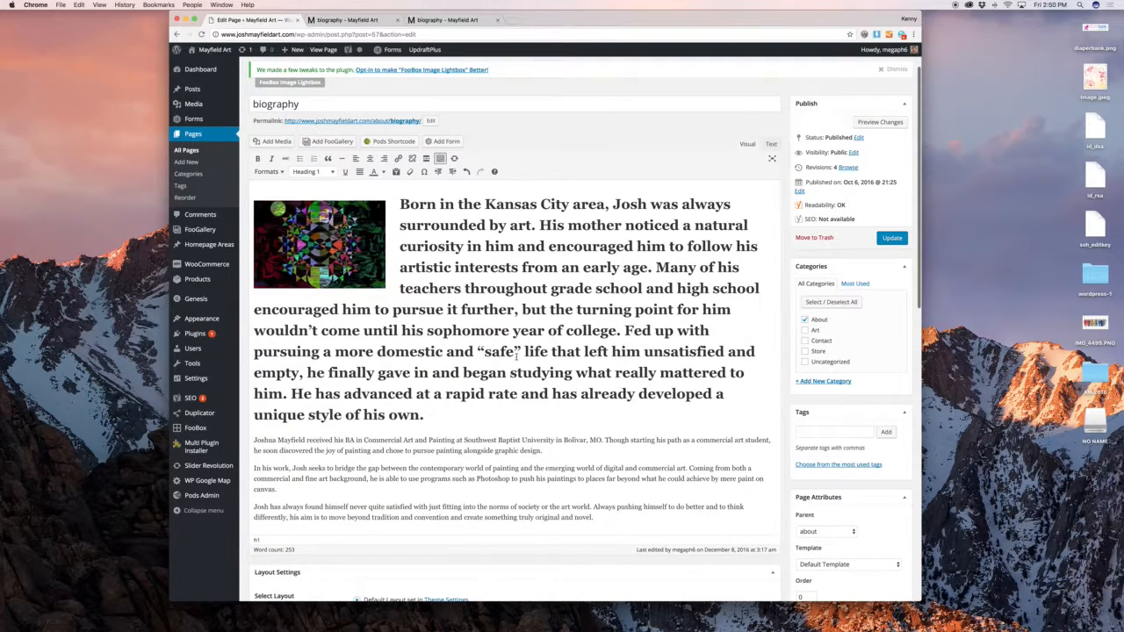
Preview the page with the new image and inspect its HTML in the Text view
click(880, 122)
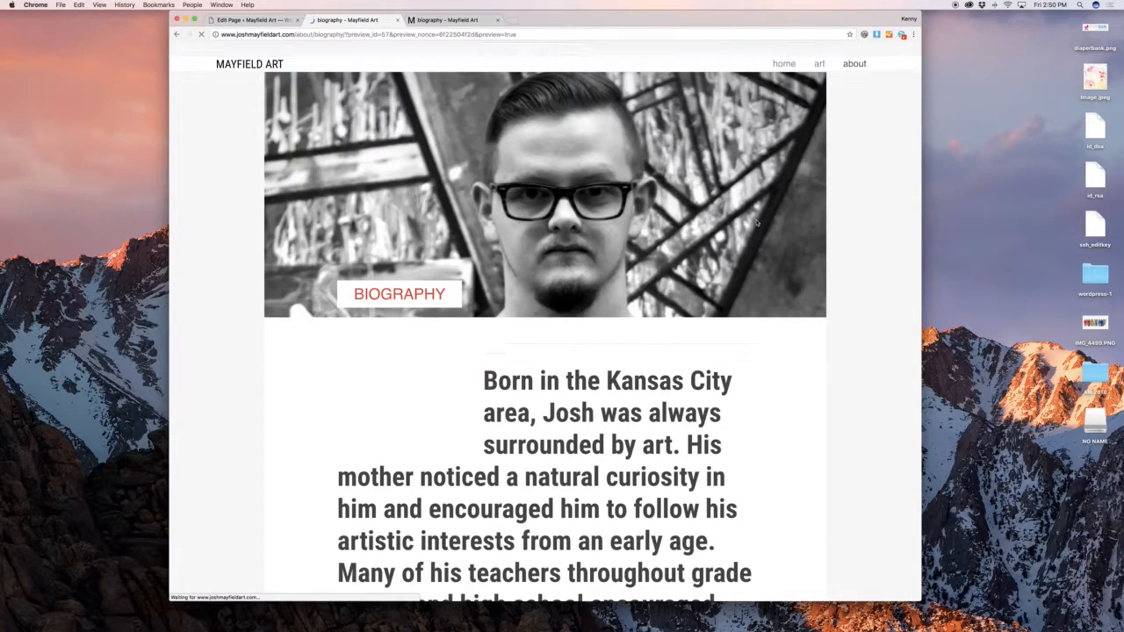
scroll(750, 233, down, 3)
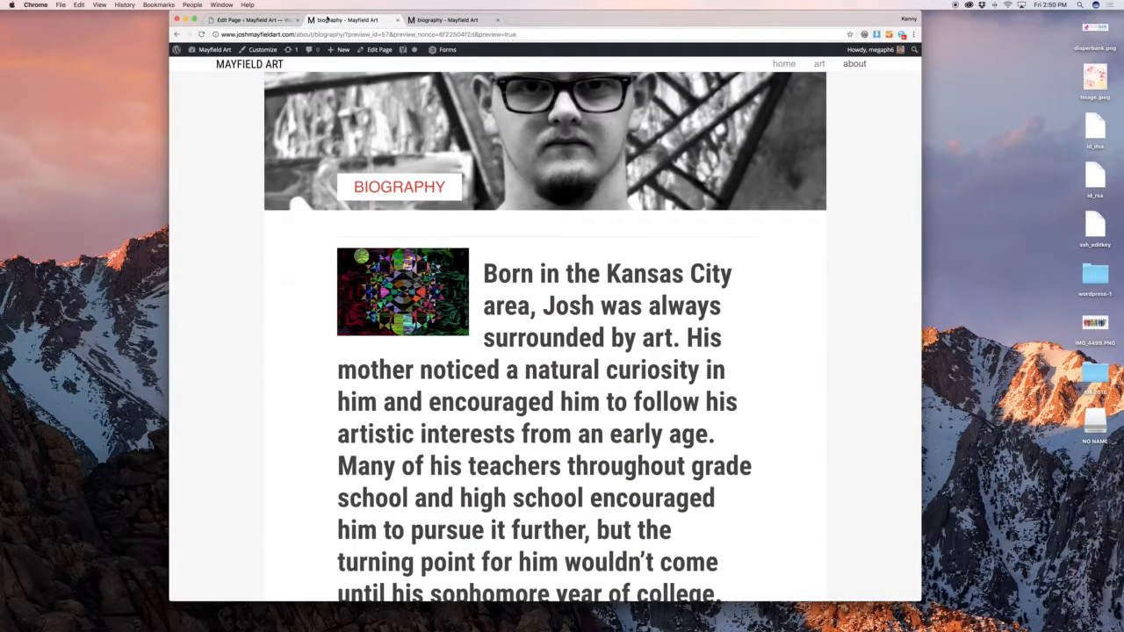
click(281, 20)
click(770, 144)
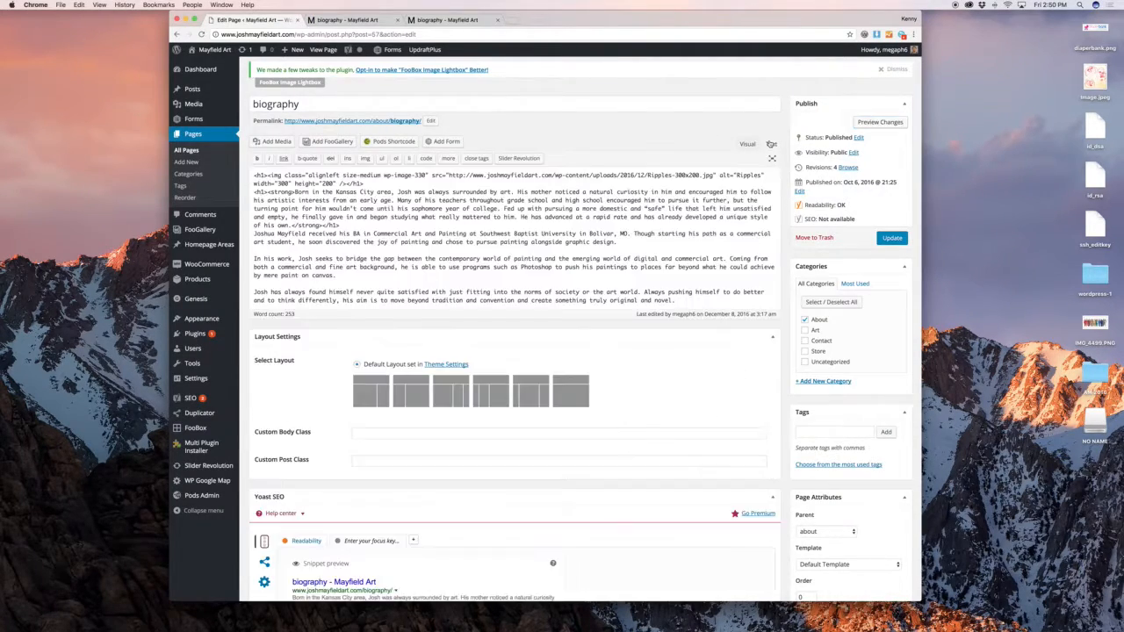
click(747, 144)
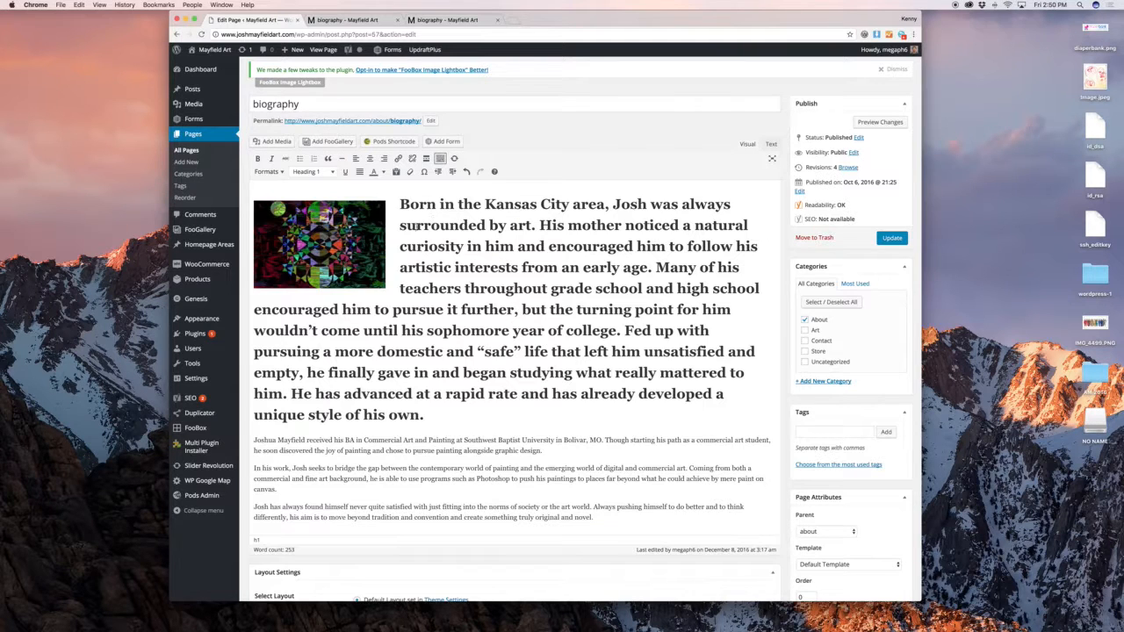
Change the image's block format from Heading 1 to Paragraph and check the preview
click(321, 172)
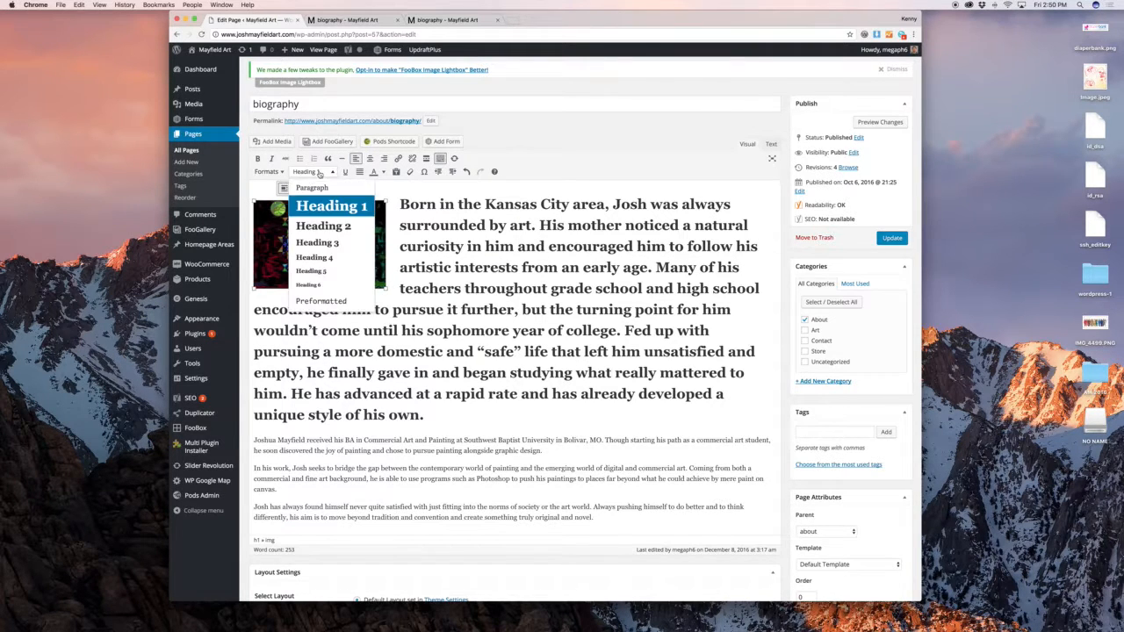
click(312, 186)
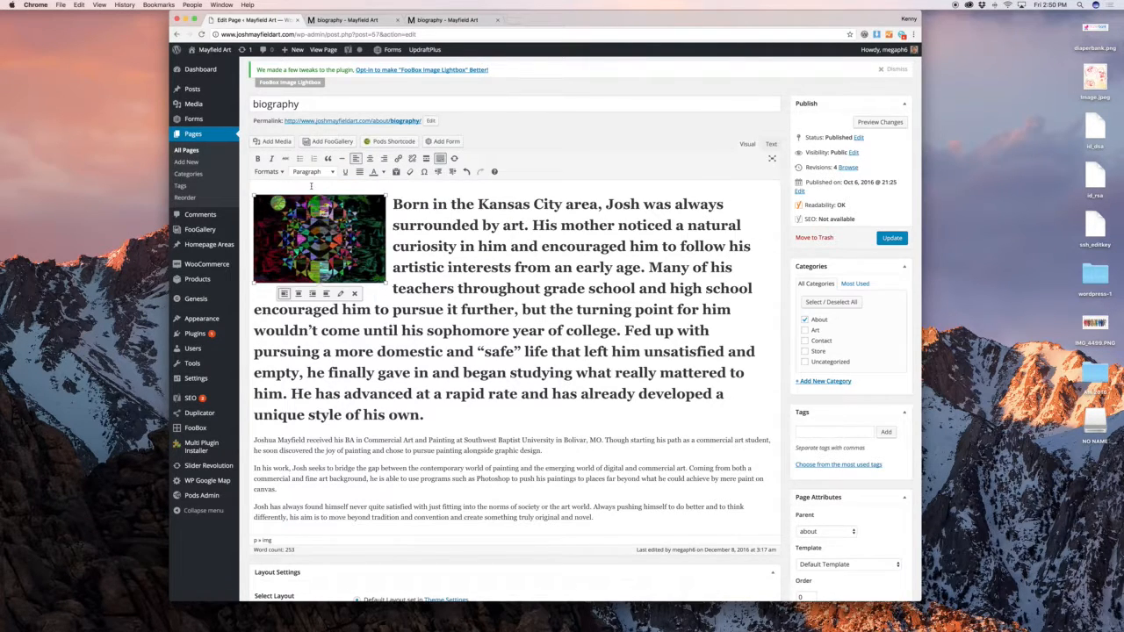
click(567, 239)
click(880, 122)
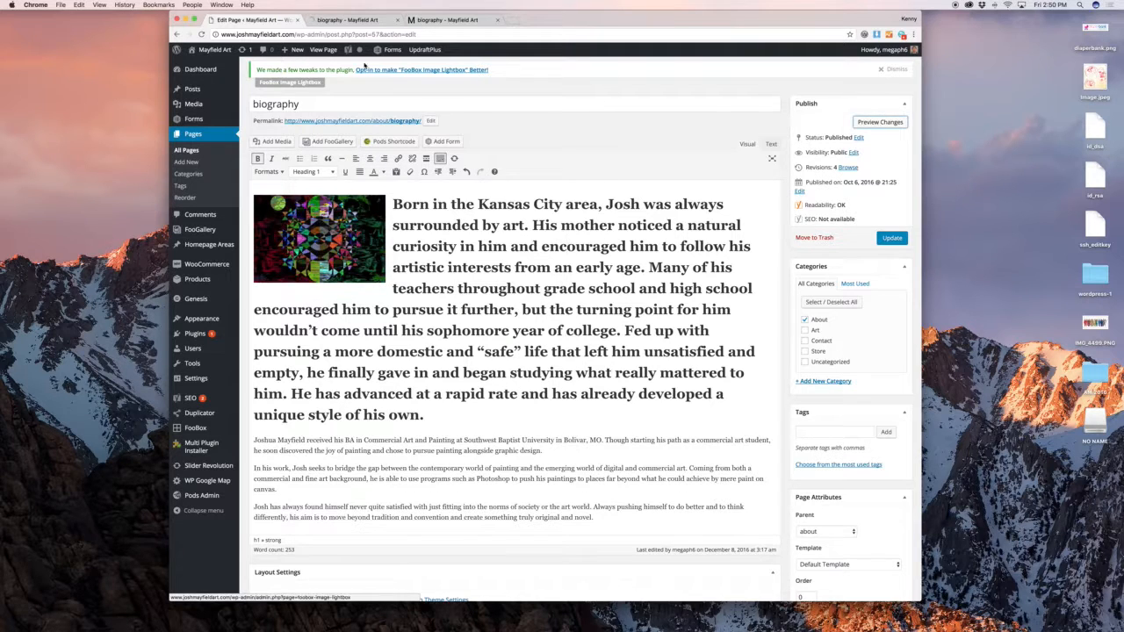
click(330, 18)
click(254, 19)
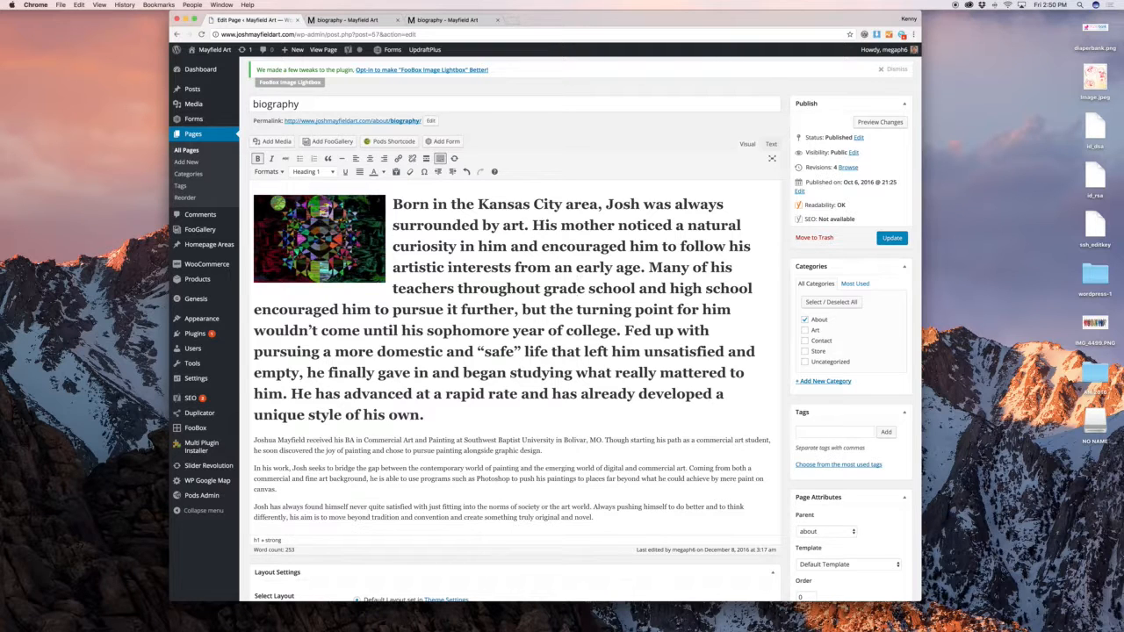
click(344, 232)
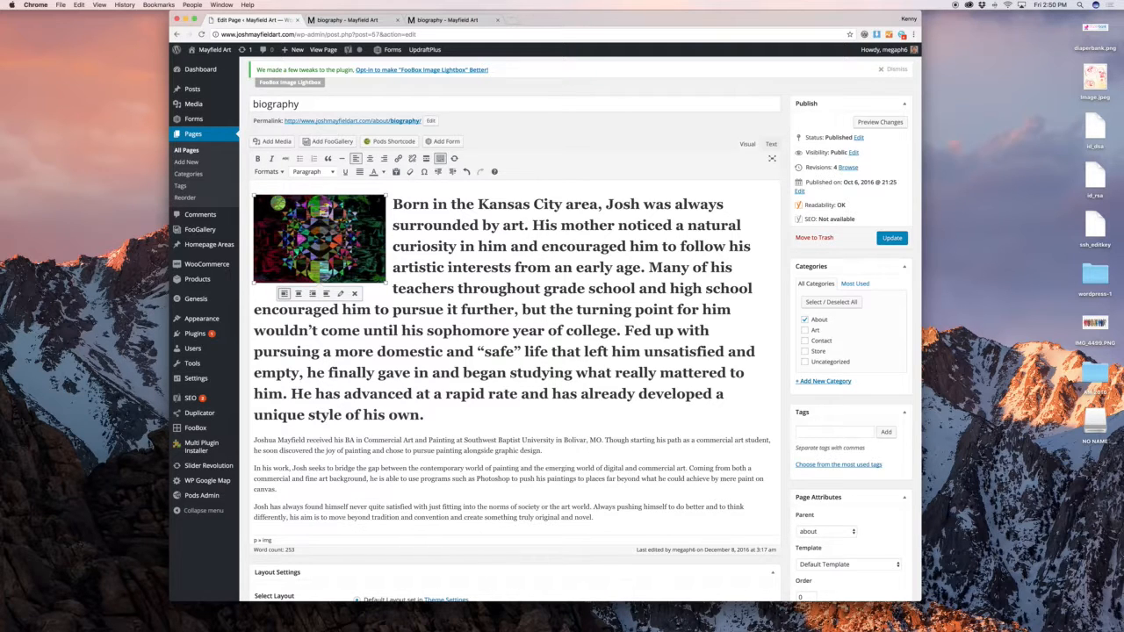
Resize the Ripples.jpg image to a custom 500 × 334 px and preview it
click(339, 293)
click(375, 186)
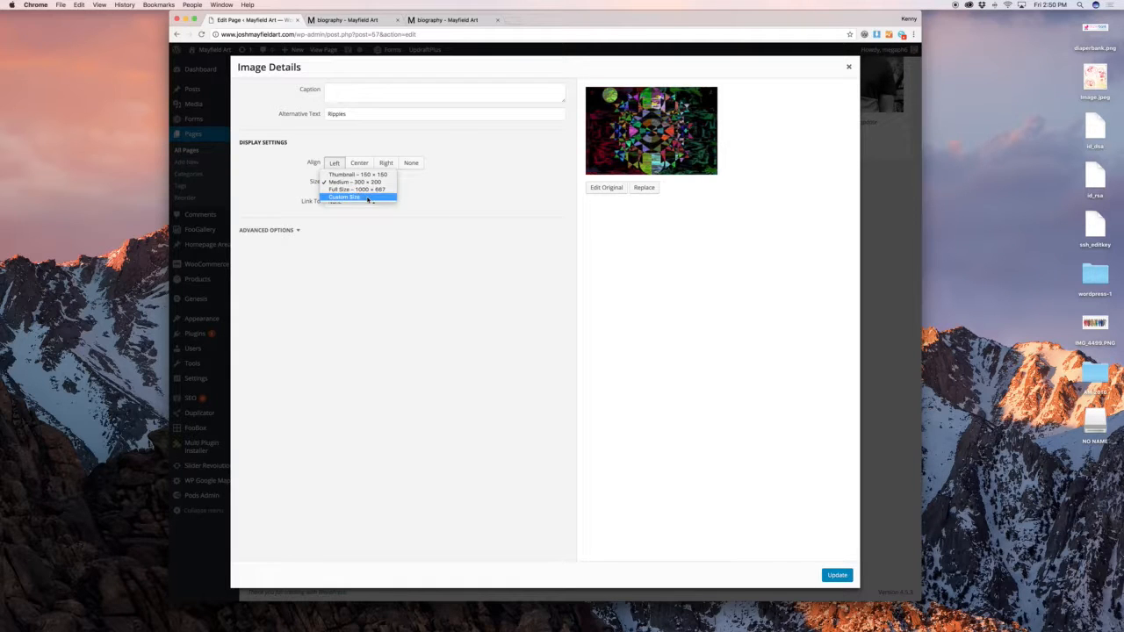
click(368, 198)
double_click(334, 205)
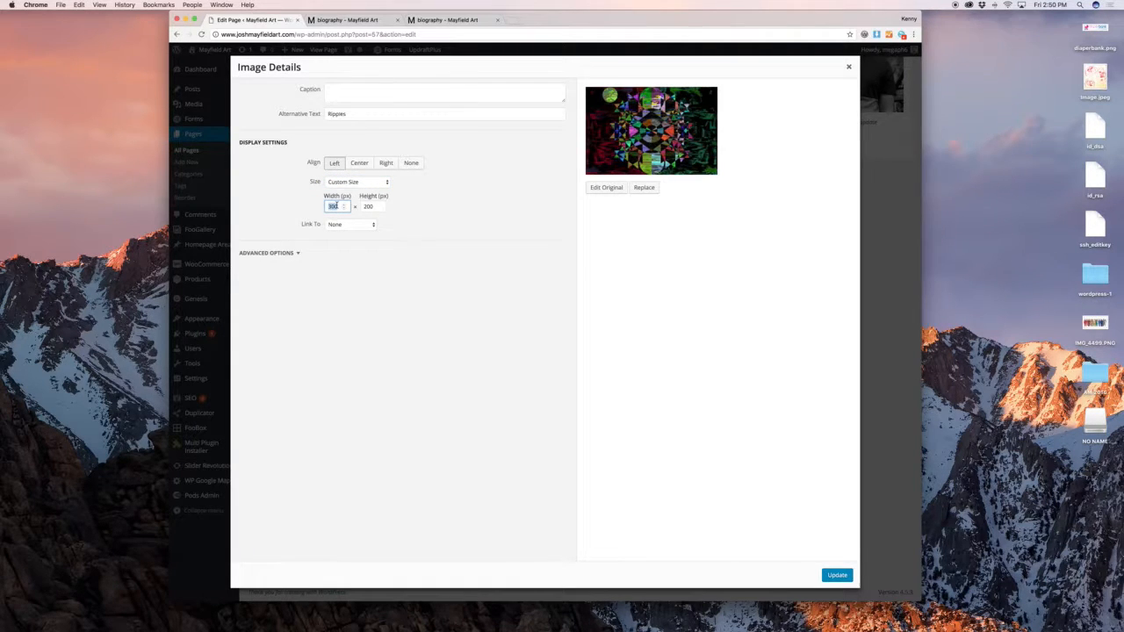
key(Tab)
click(834, 575)
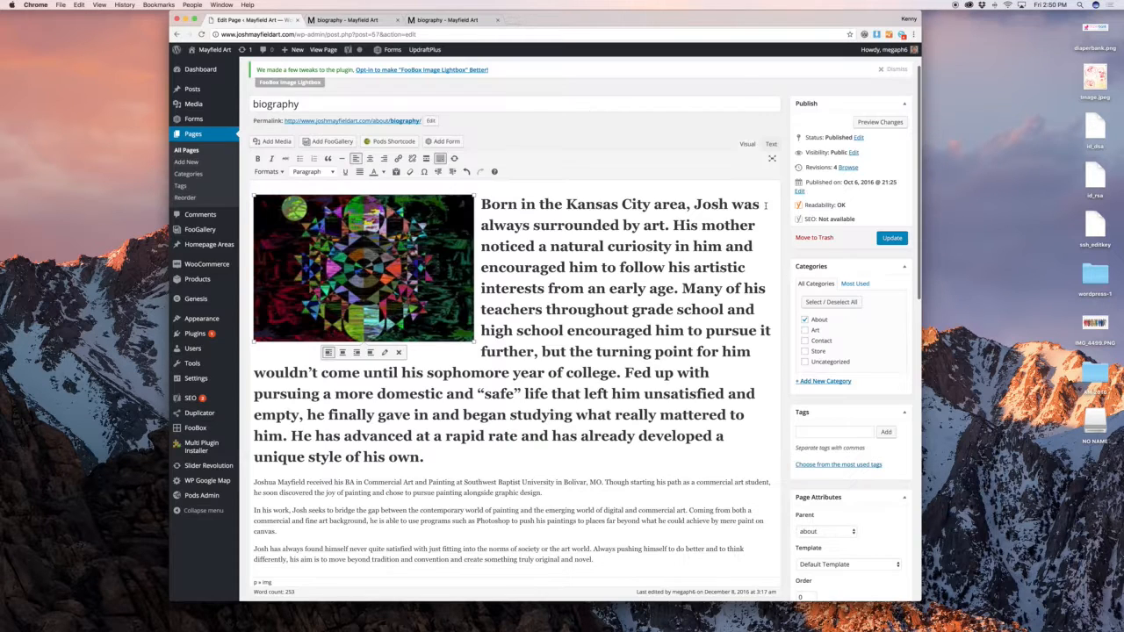
click(861, 125)
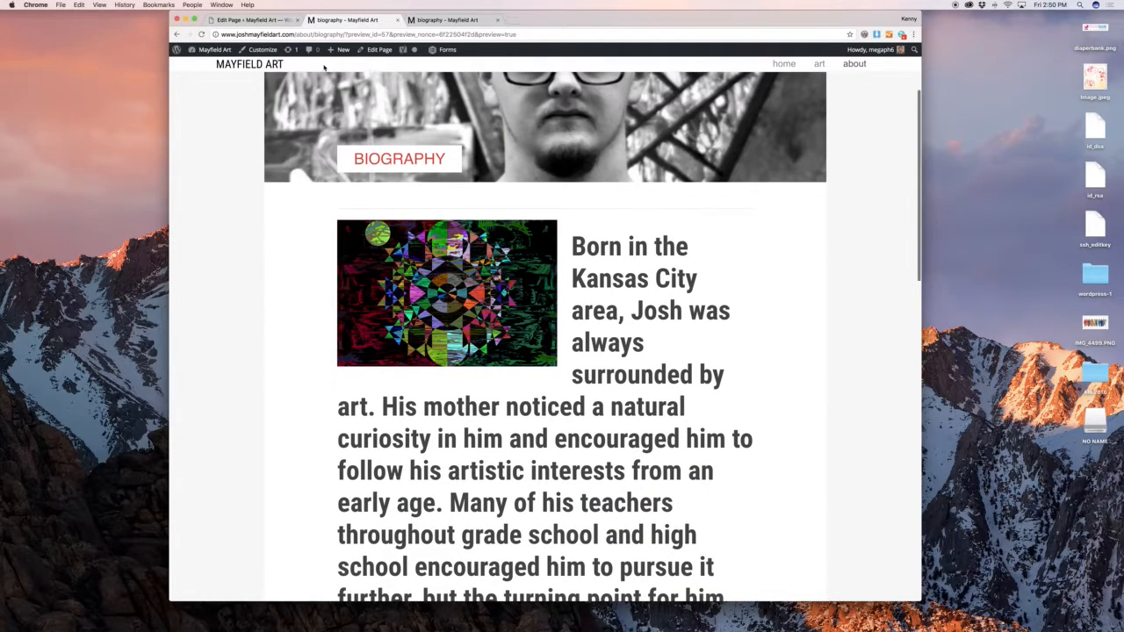
click(256, 21)
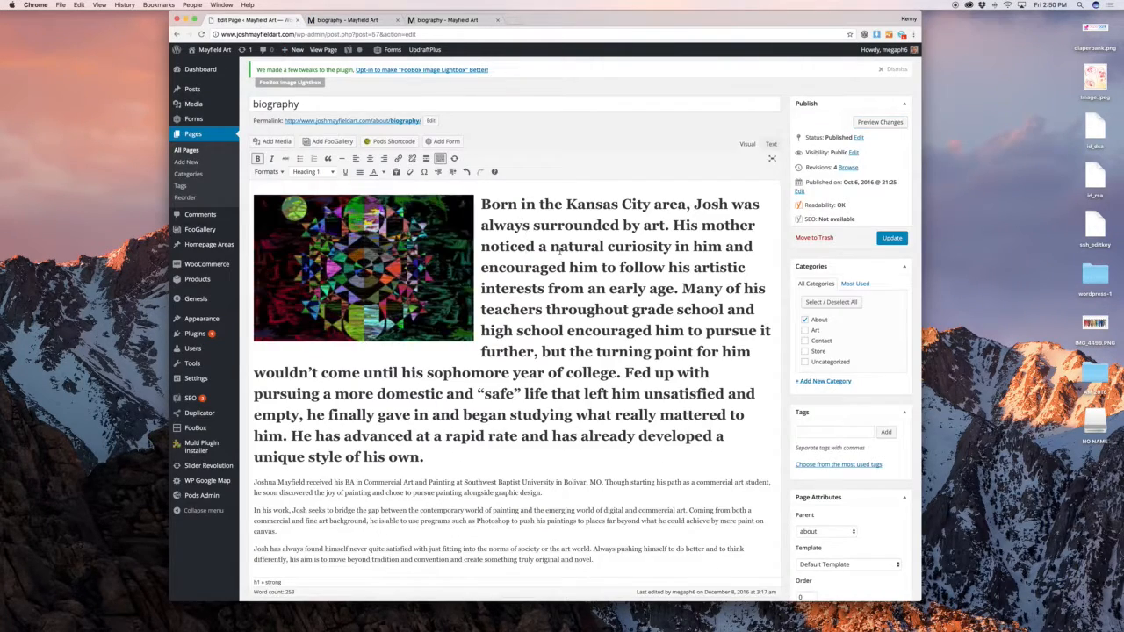
Link the phrase 'Born in the Kansas City area' to the Cart page
scroll(558, 247, down, 3)
scroll(447, 228, up, 4)
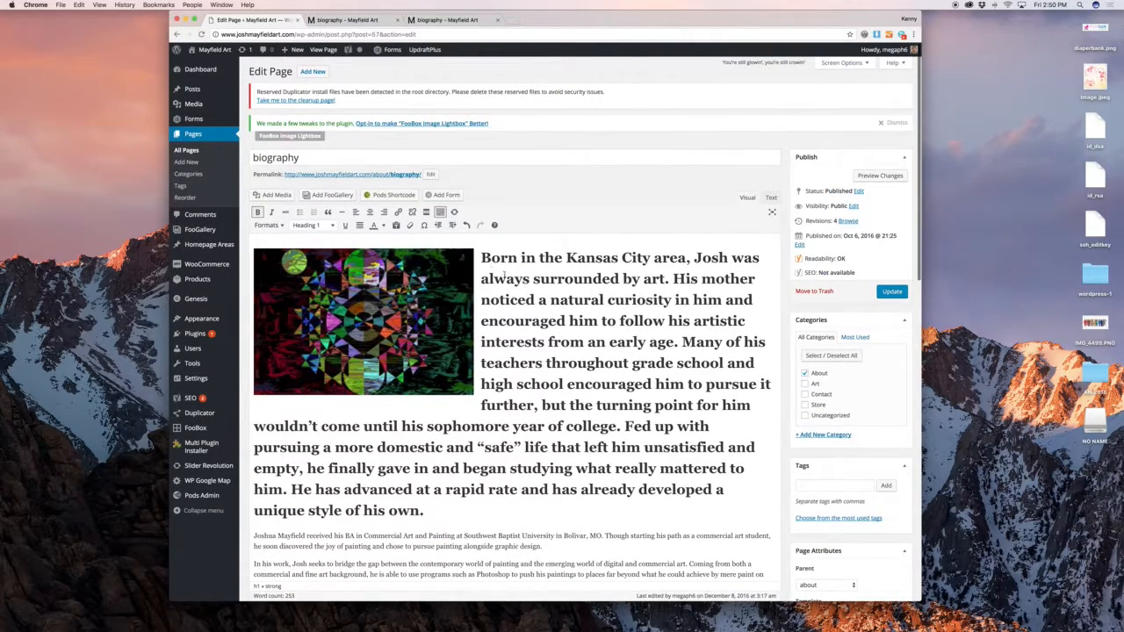
drag(481, 258, 687, 258)
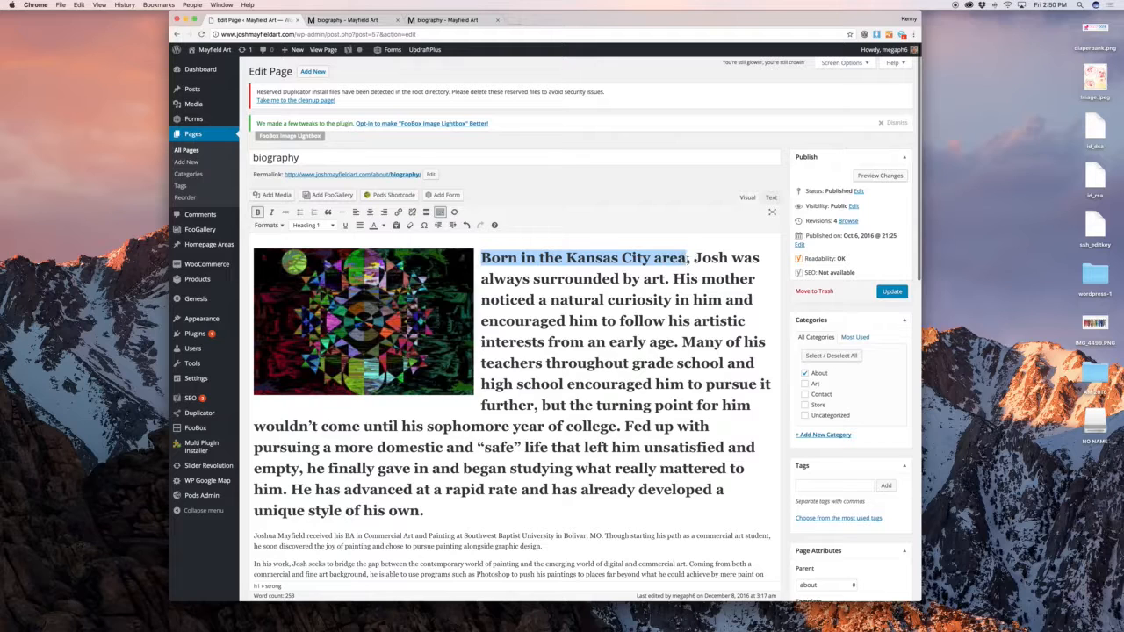
click(398, 211)
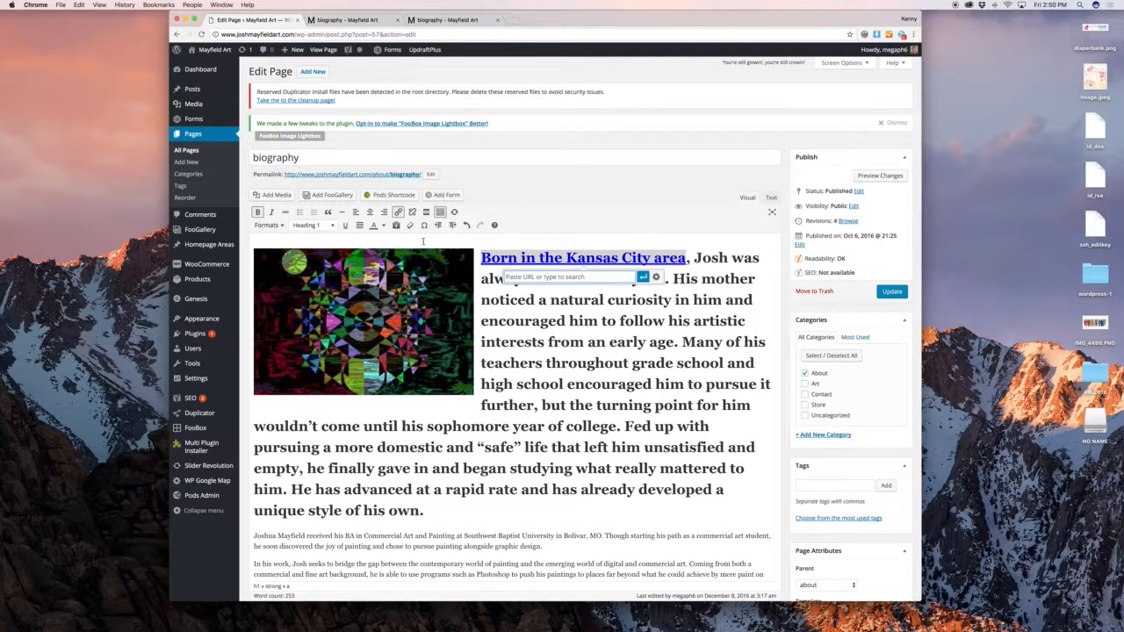
text(google.com)
key(ctrl+a)
key(BackSpace)
text(c)
click(588, 291)
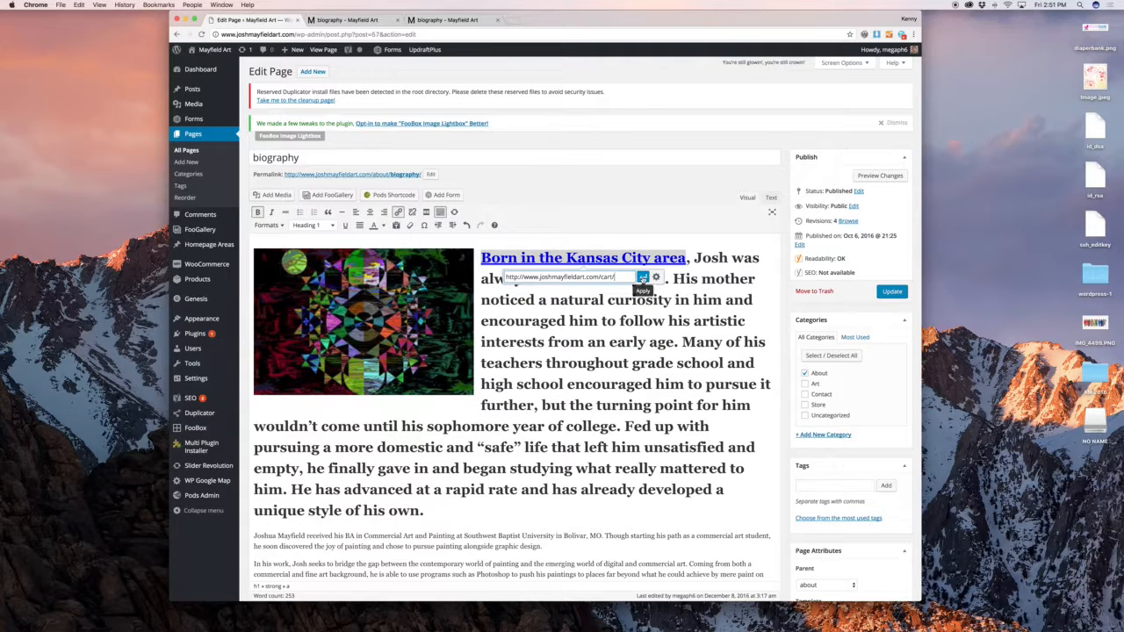
click(643, 277)
click(570, 364)
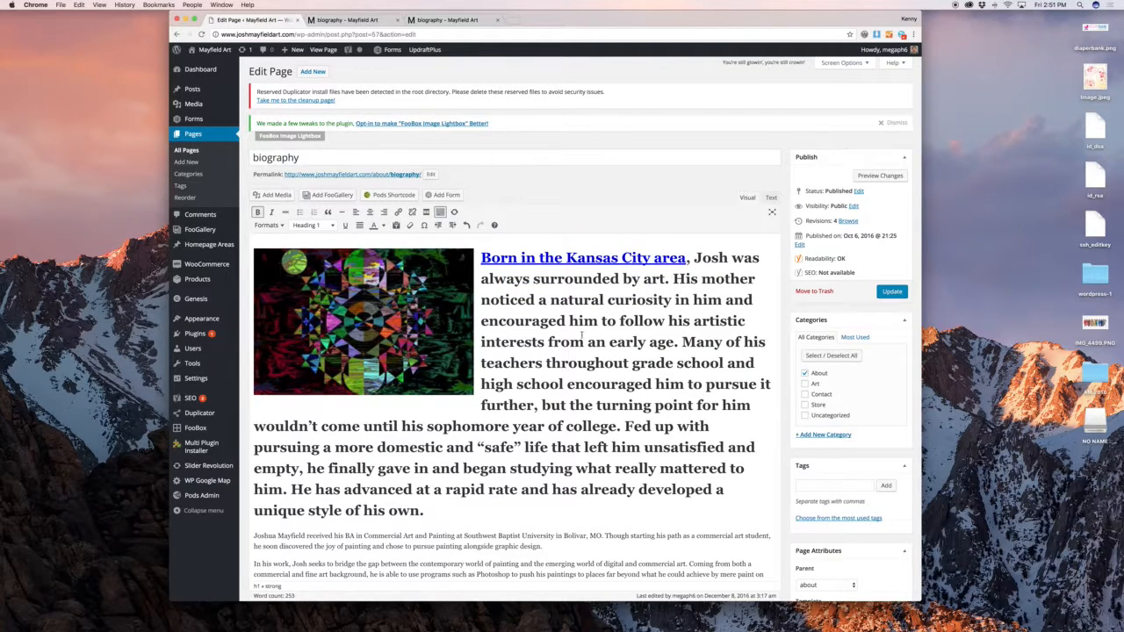
Check the link in the preview, then start a new paragraph after the heading
click(879, 176)
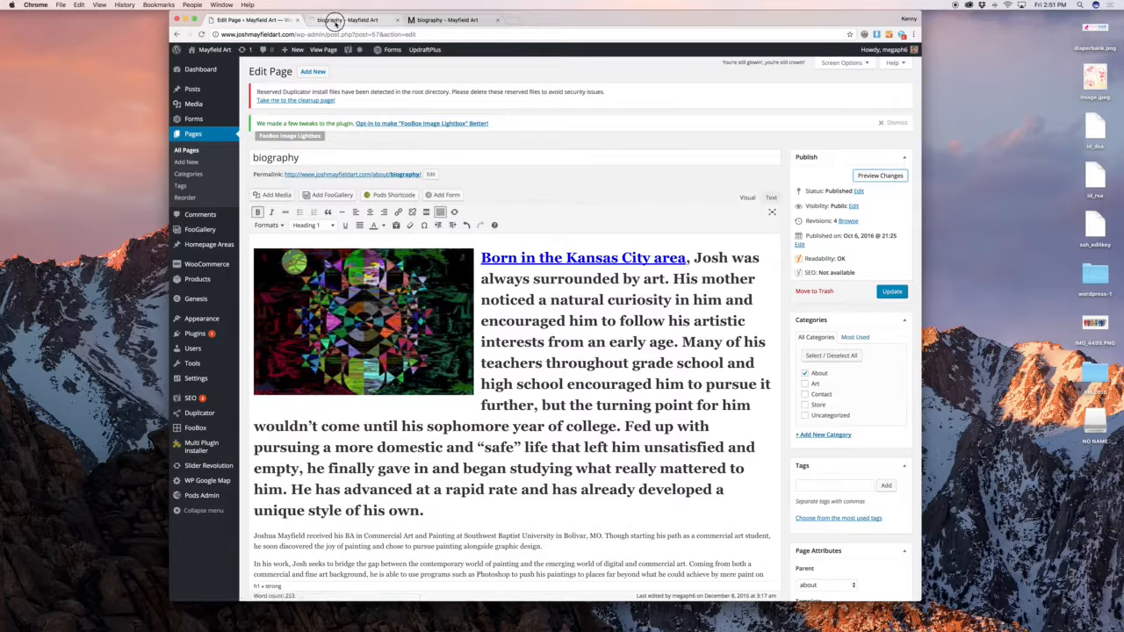
click(334, 21)
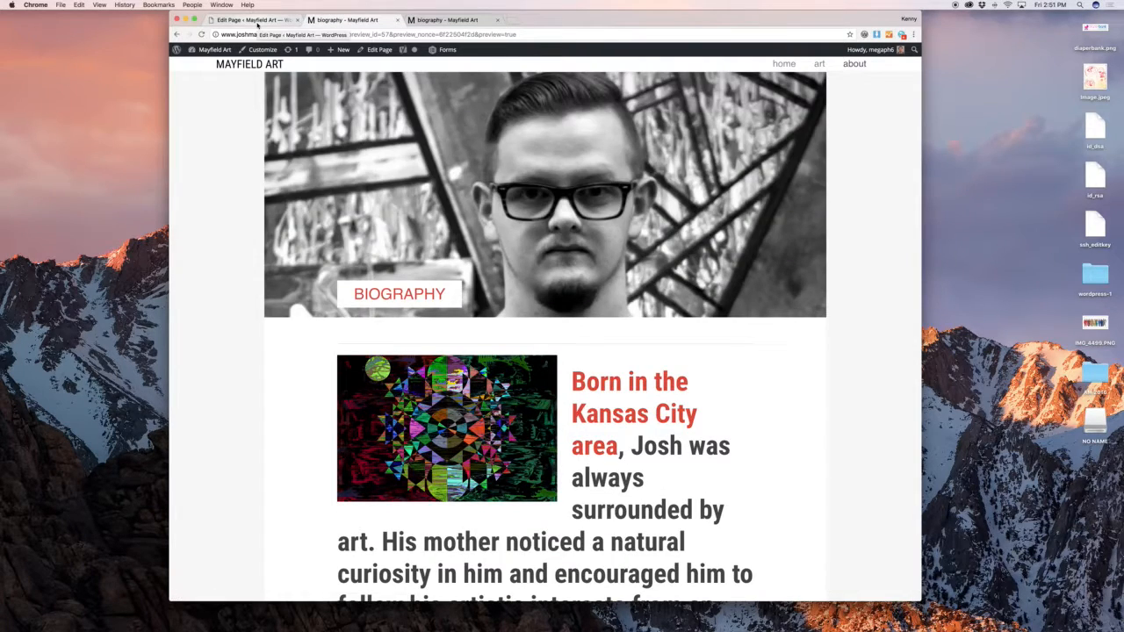
click(257, 20)
click(552, 360)
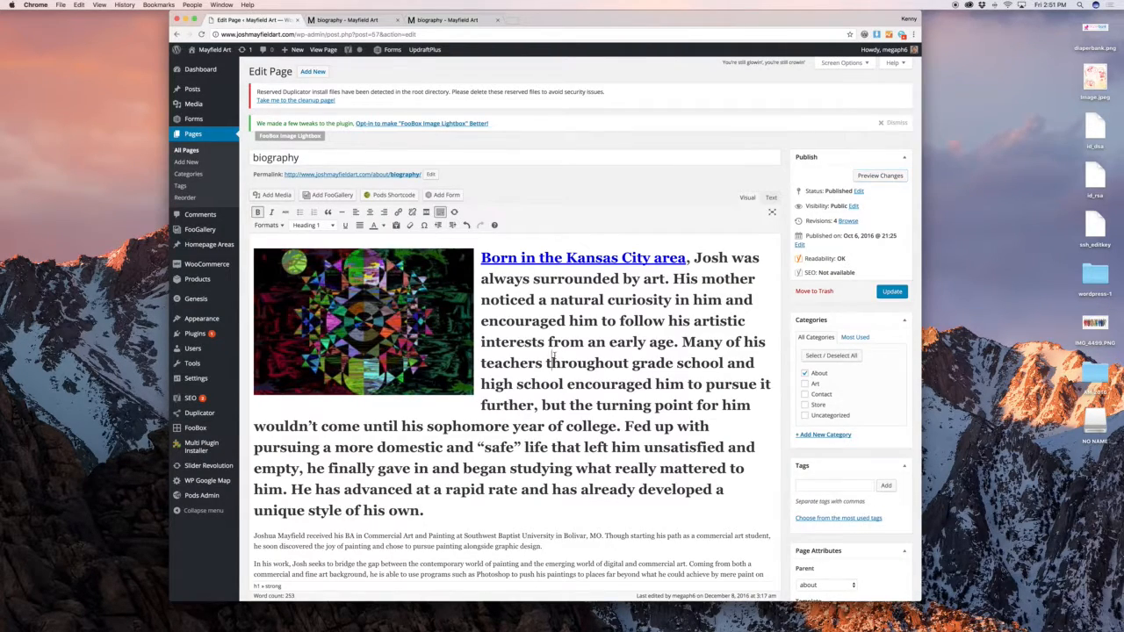
scroll(553, 360, down, 2)
scroll(552, 360, up, 2)
scroll(551, 355, up, 1)
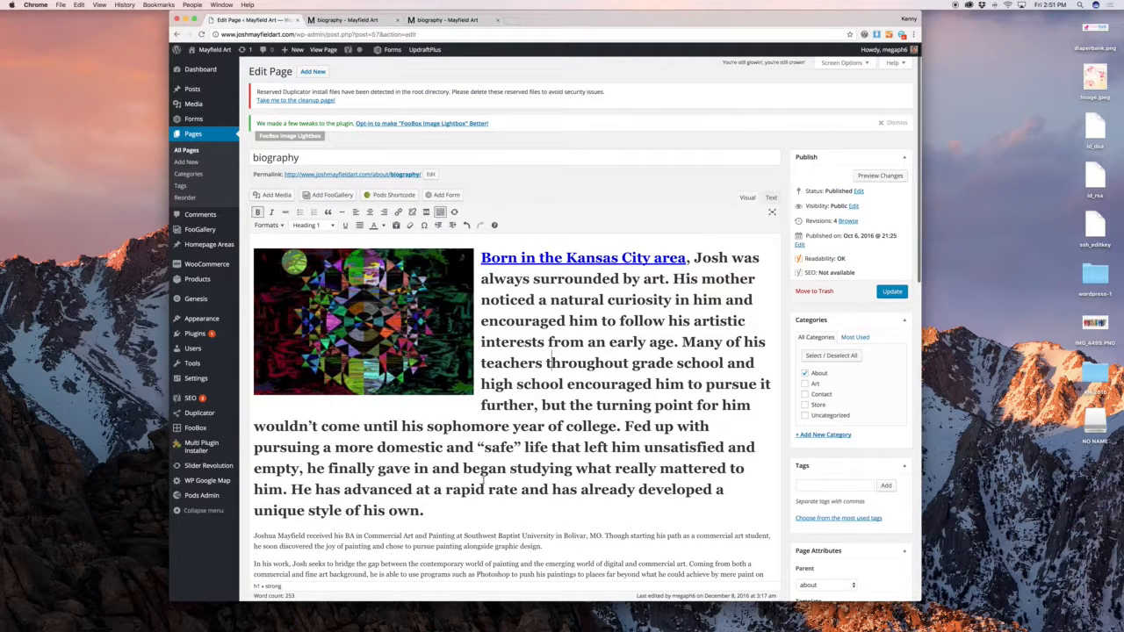
click(490, 509)
key(Return)
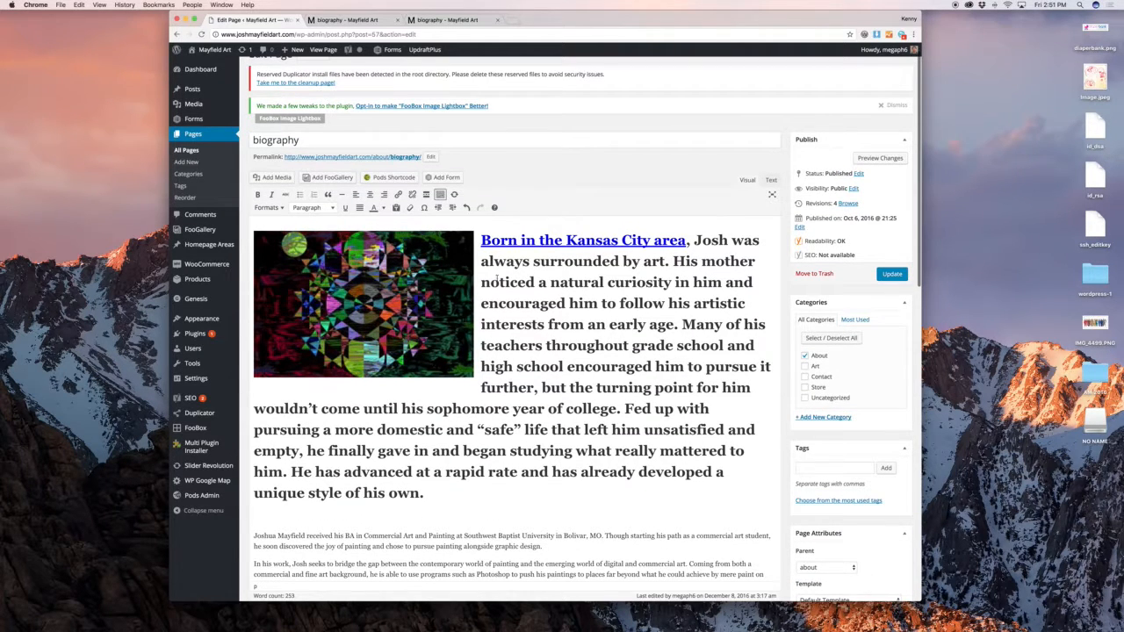
Insert the #1 Homepage Slider Revolution slider and confirm it shows in the preview
click(440, 194)
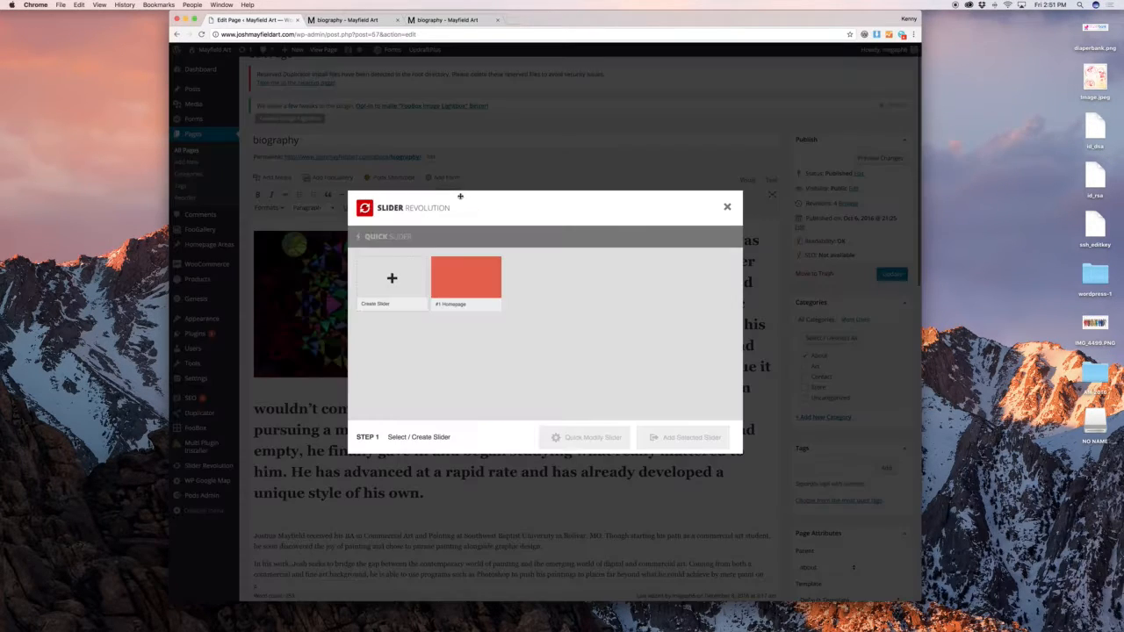
click(465, 292)
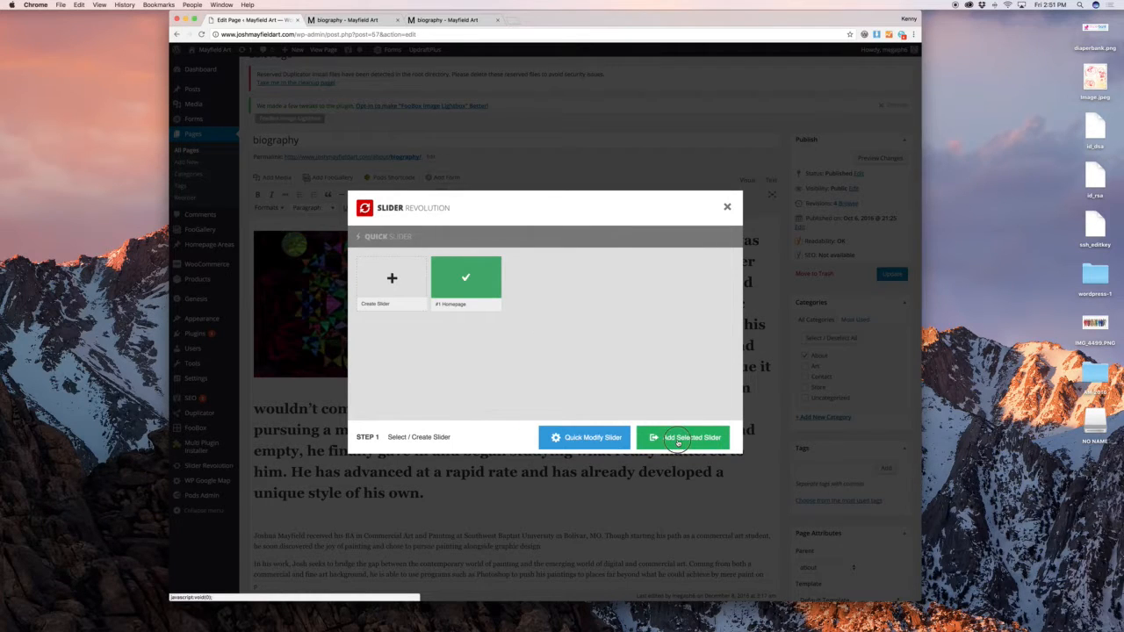
click(678, 442)
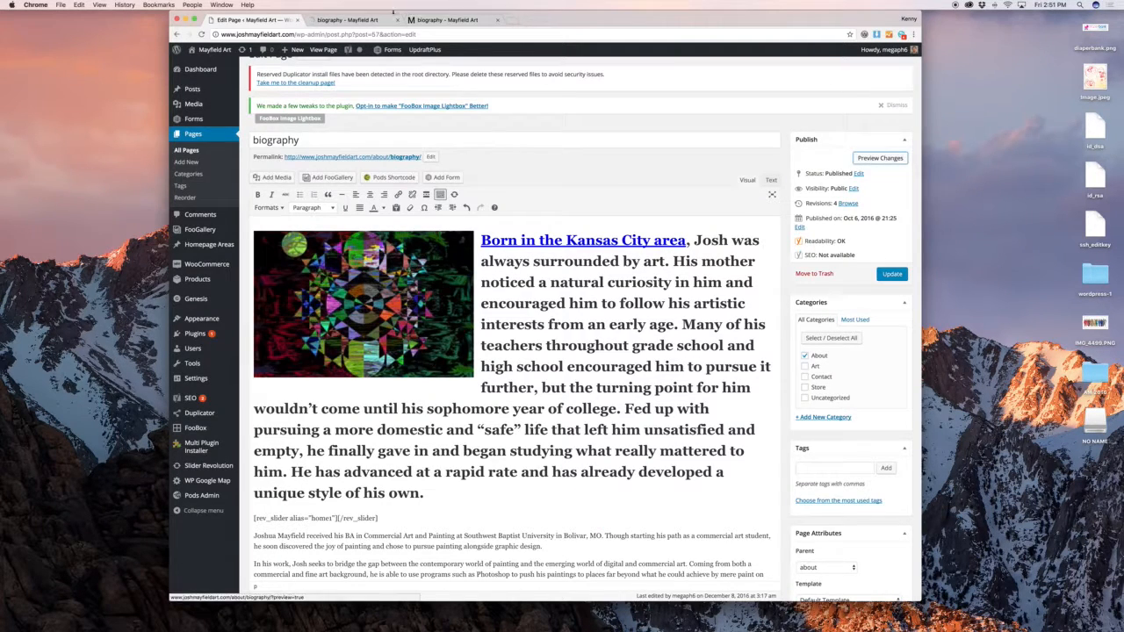
click(376, 21)
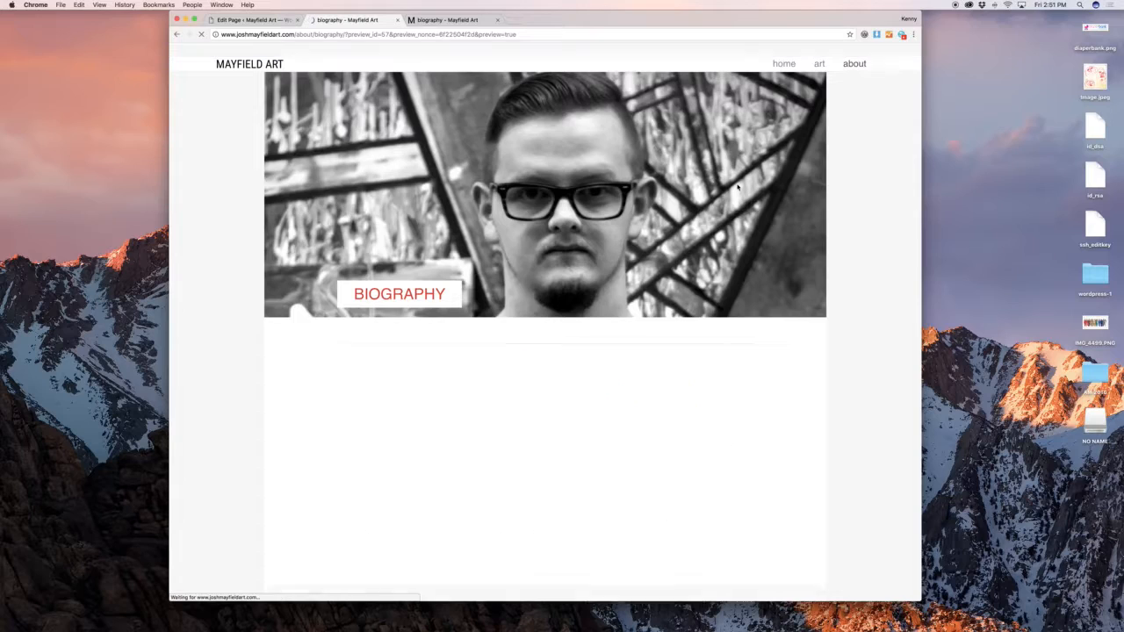
scroll(735, 186, down, 10)
scroll(776, 202, down, 6)
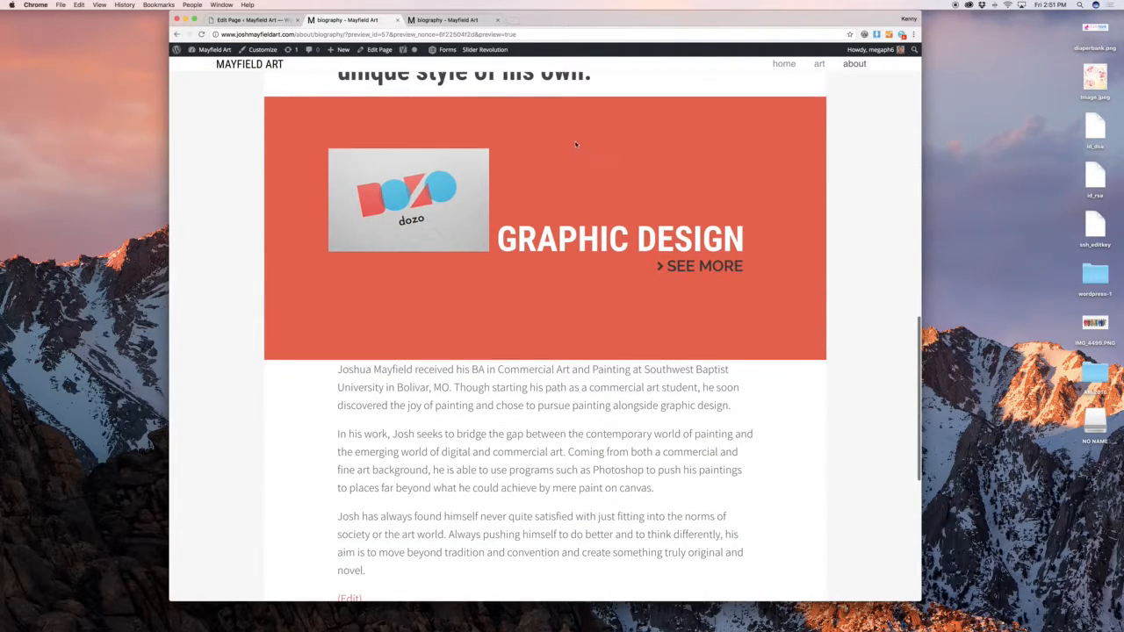
click(259, 20)
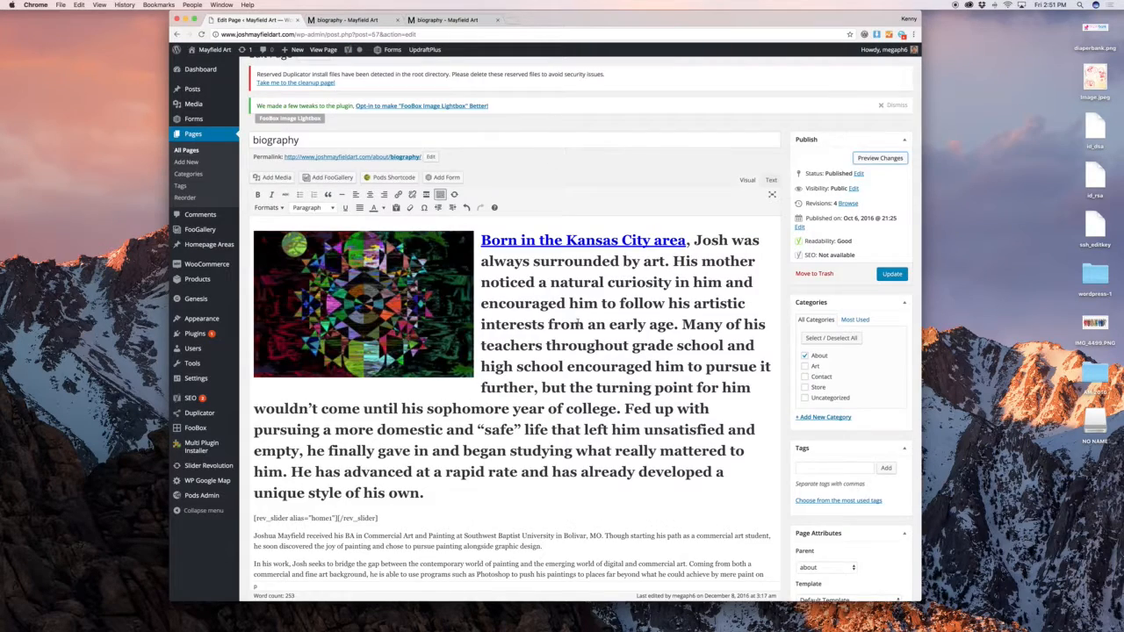
scroll(577, 322, down, 3)
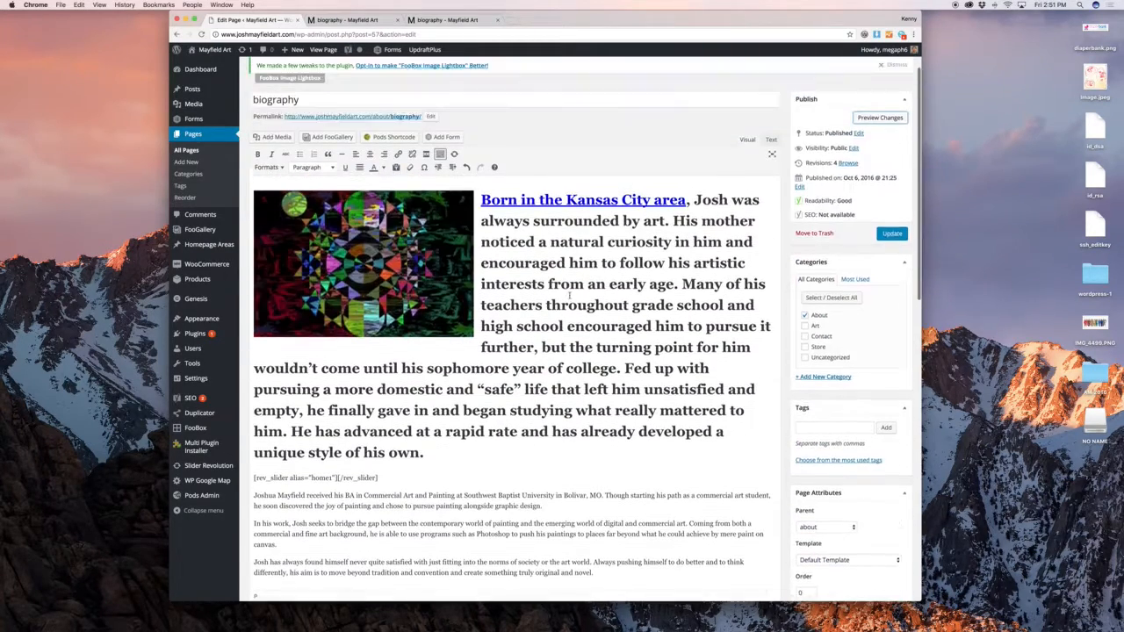
scroll(569, 295, up, 1)
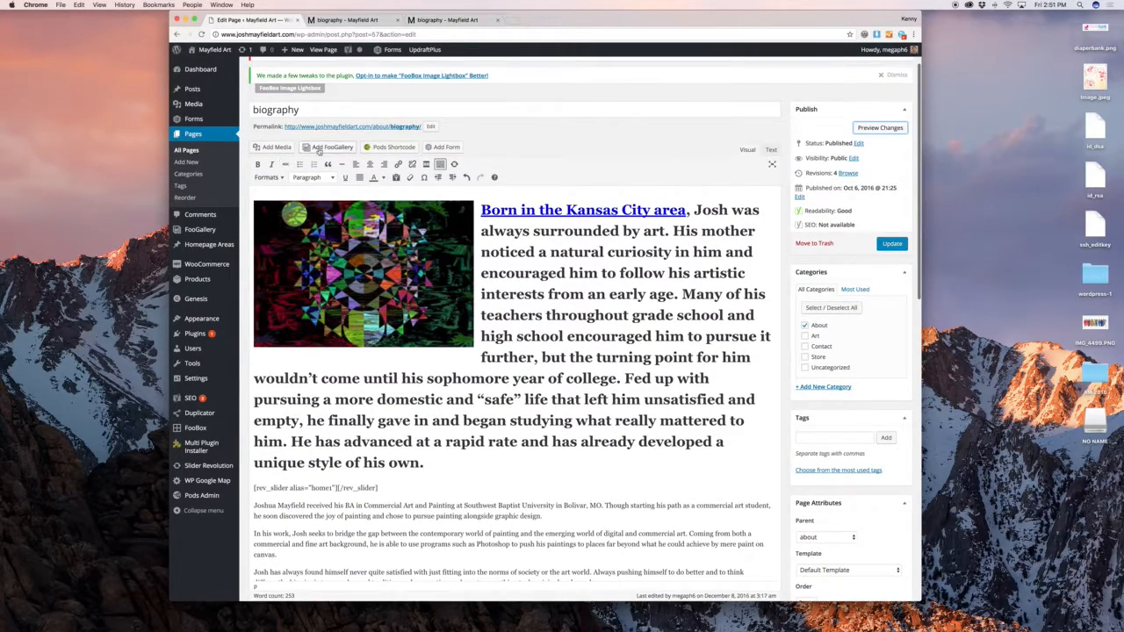
Add a new paragraph and insert the Graphic Design gallery below the heading
click(446, 469)
key(Return)
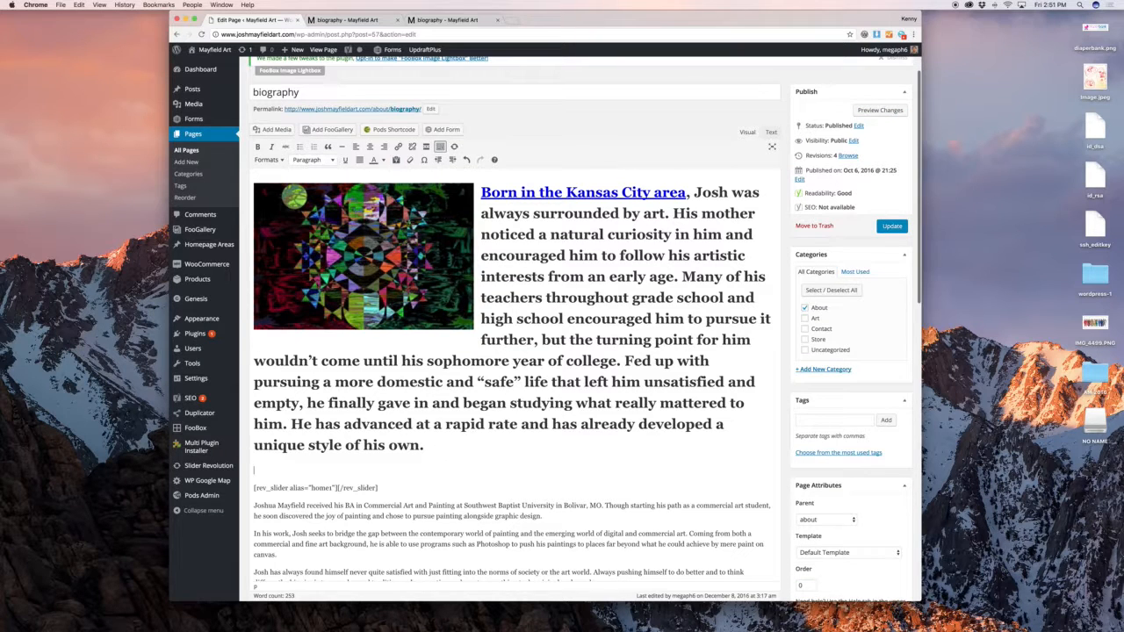
click(331, 130)
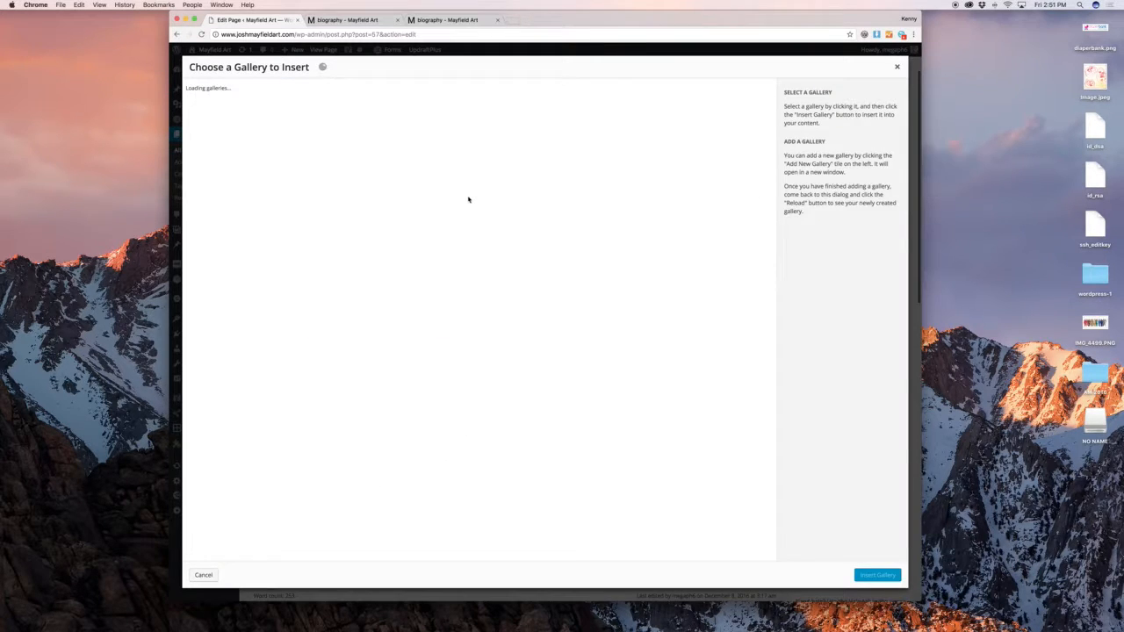
click(878, 575)
scroll(738, 270, down, 3)
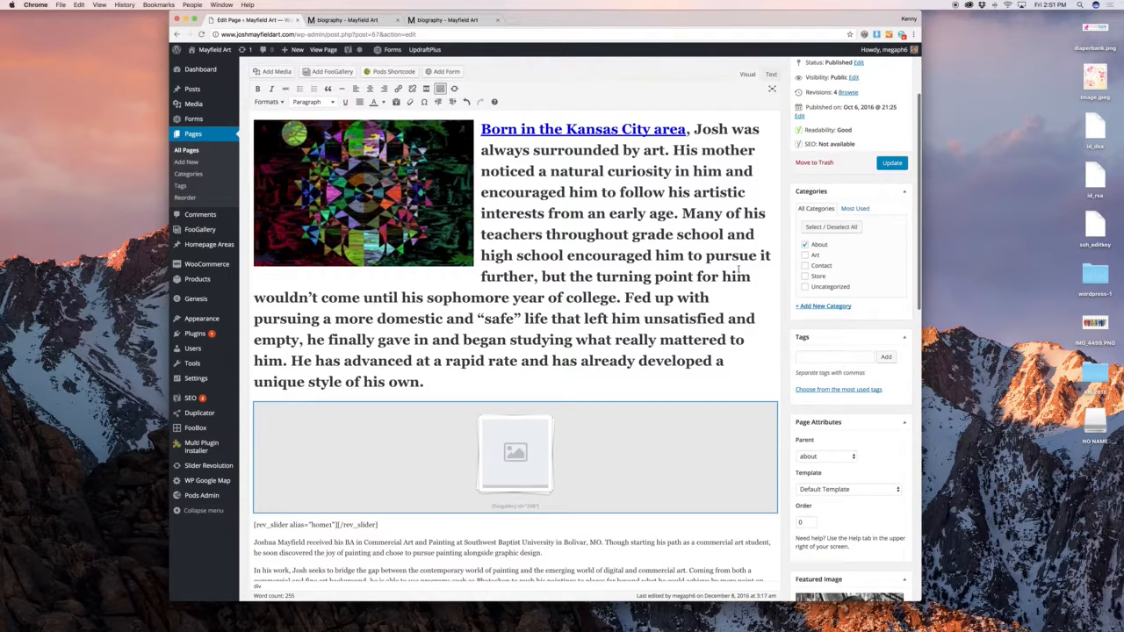
scroll(739, 269, up, 5)
Preview the biography page with the new gallery
click(880, 175)
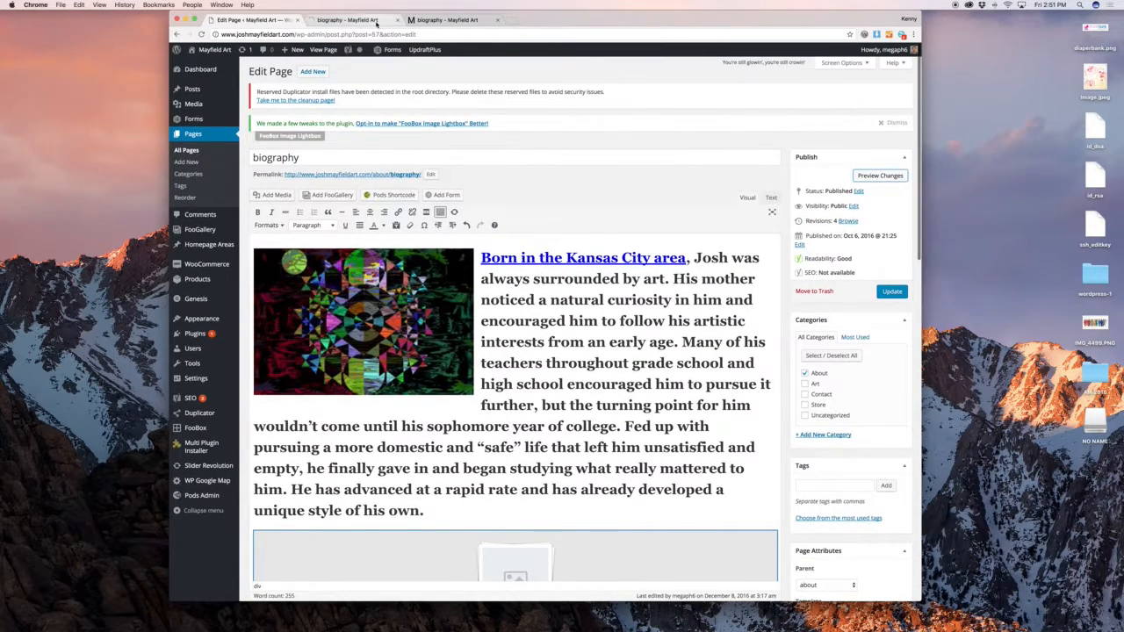
click(377, 24)
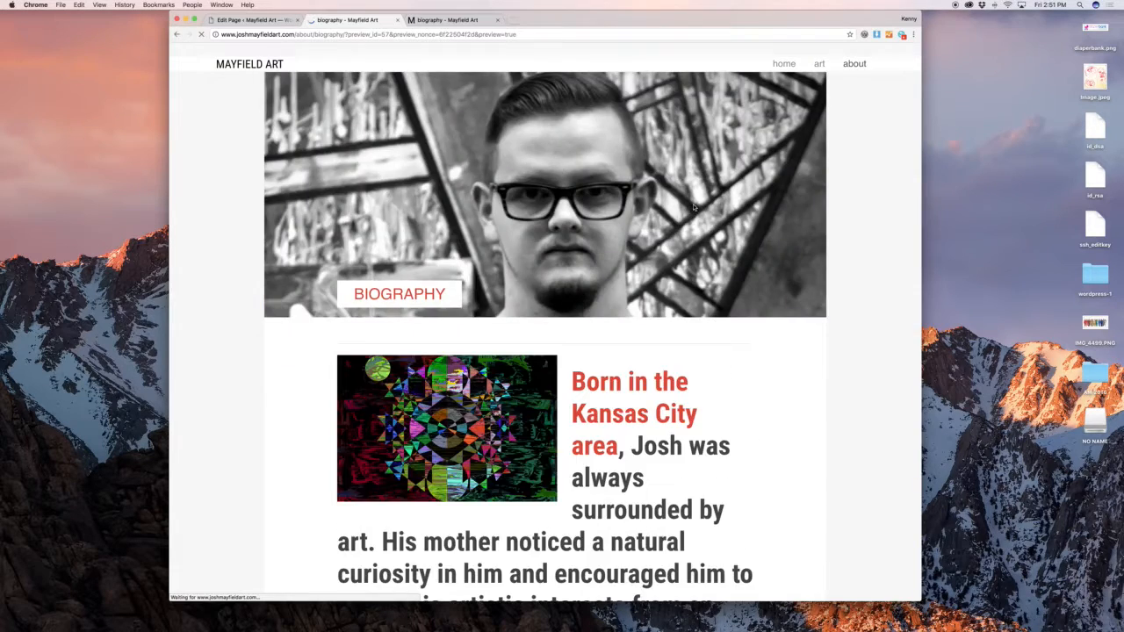
scroll(668, 202, down, 10)
scroll(693, 207, down, 3)
scroll(693, 208, up, 3)
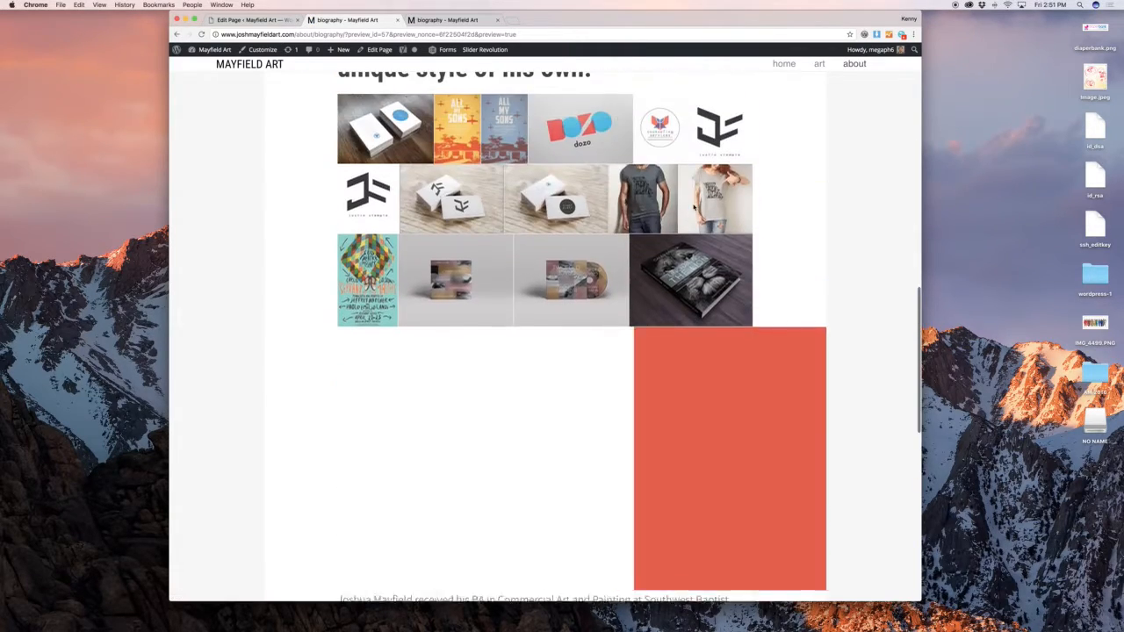
Collapse the Layout Settings, Yoast SEO, Revolution Slider Options and Scripts panels, then recheck the preview
click(252, 19)
scroll(527, 299, down, 10)
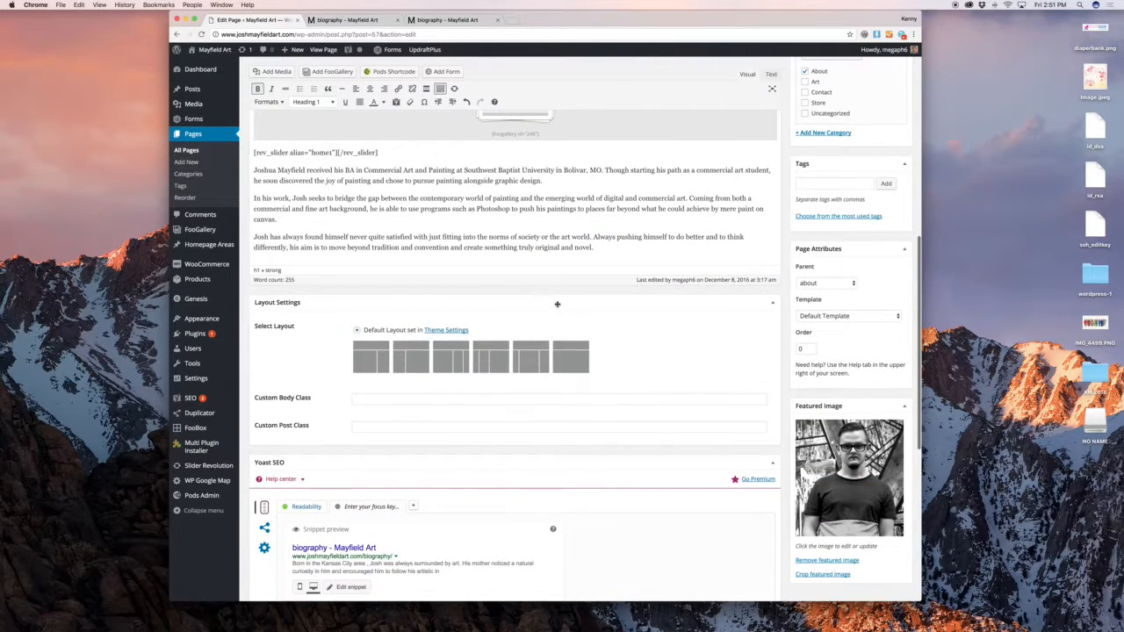
click(556, 303)
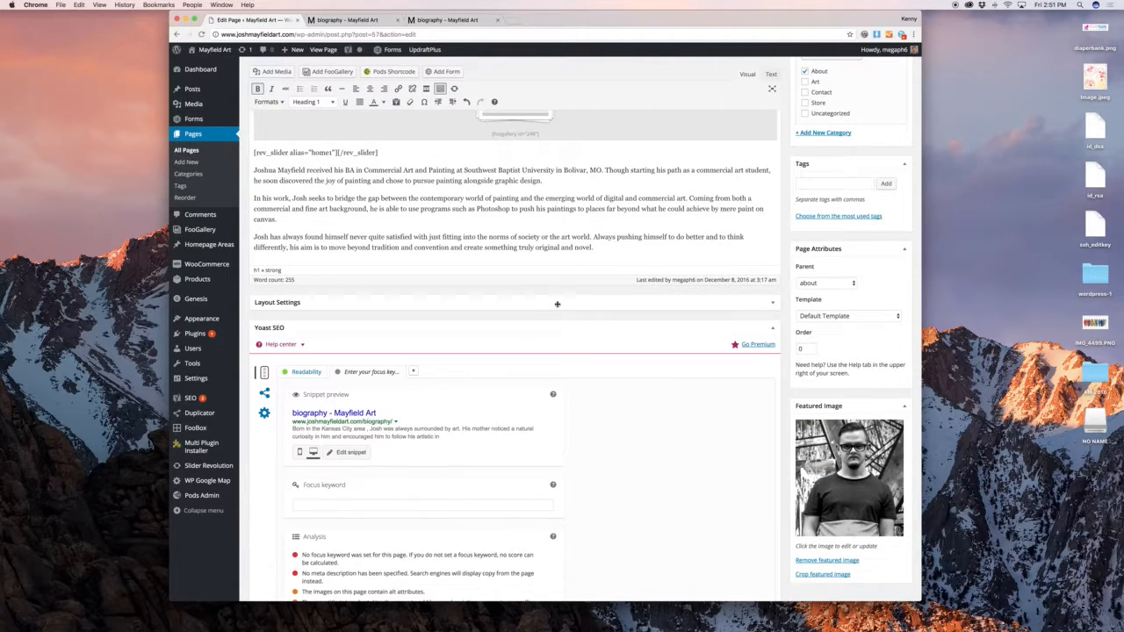
click(517, 325)
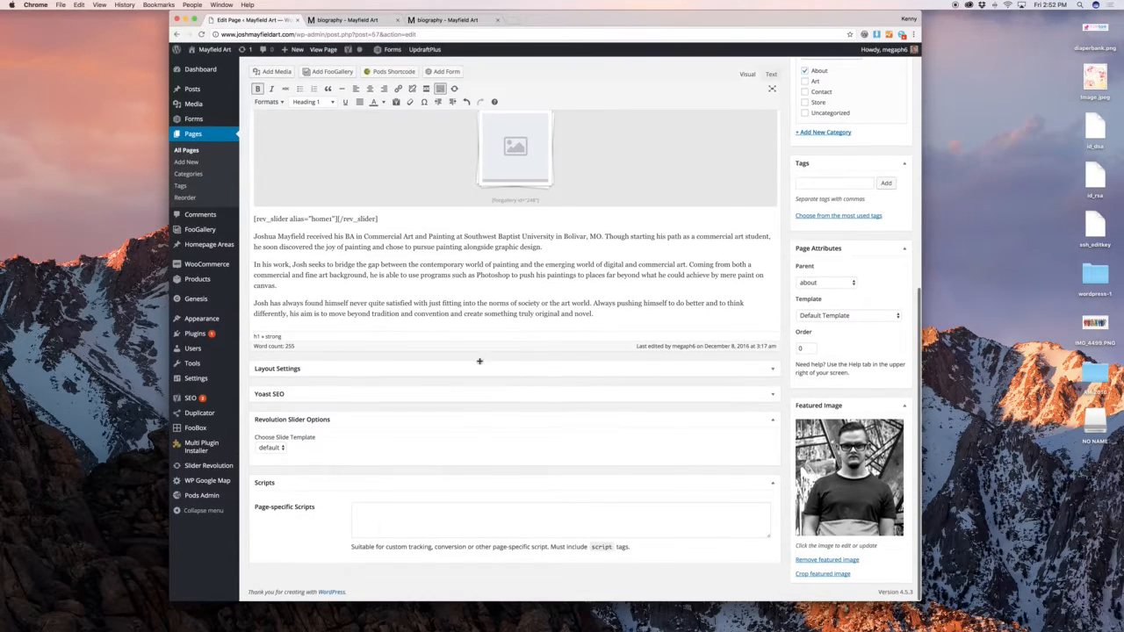
click(466, 424)
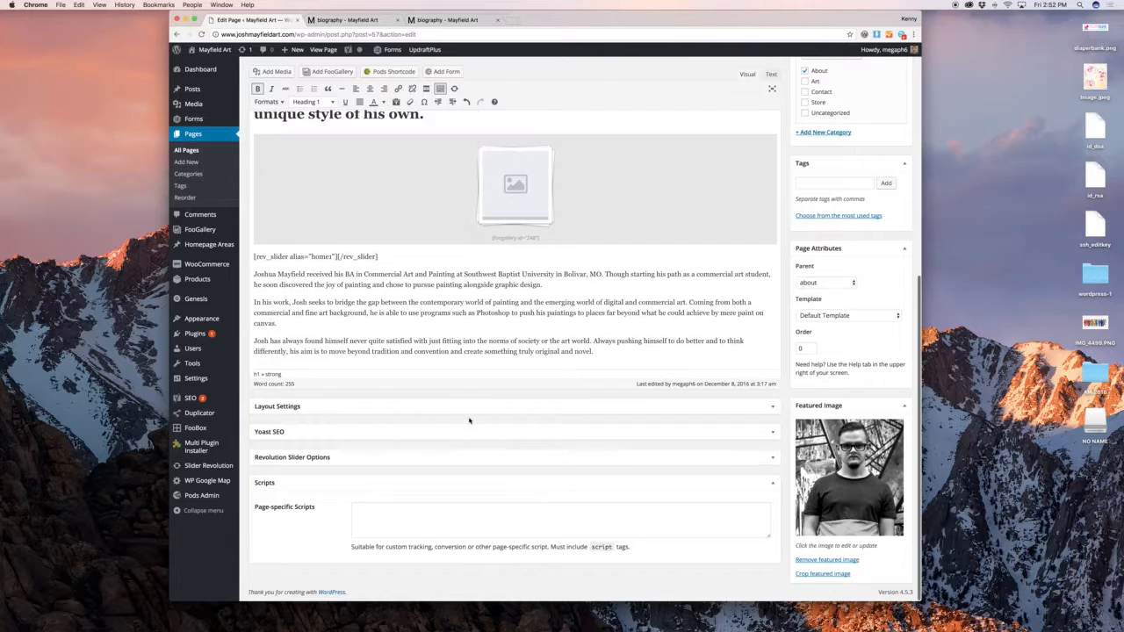
click(408, 482)
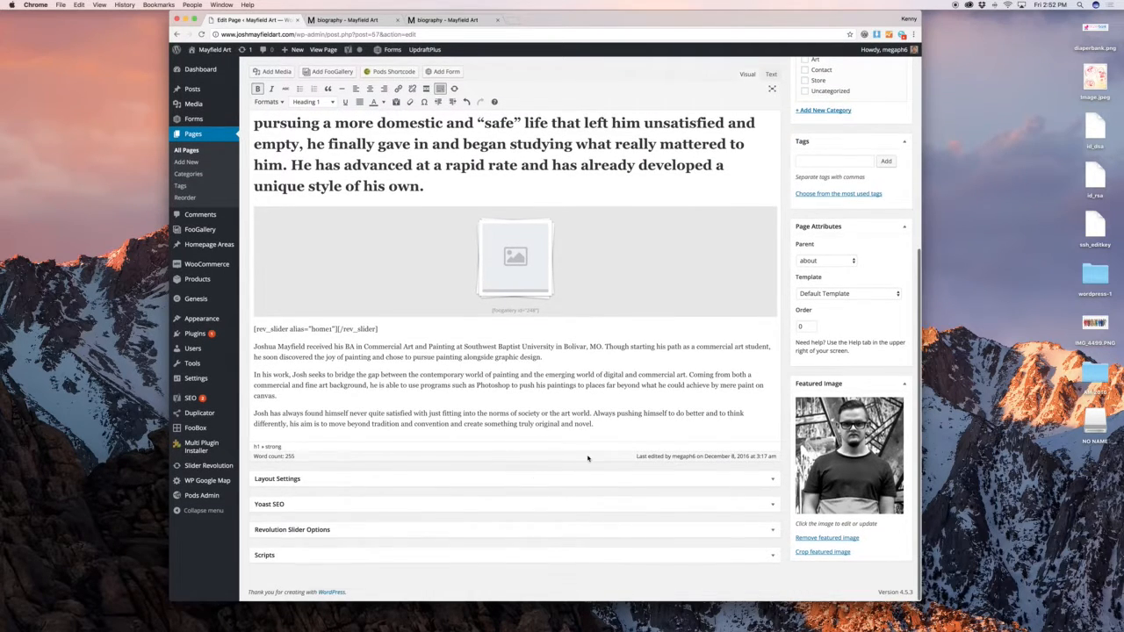
scroll(562, 454, up, 5)
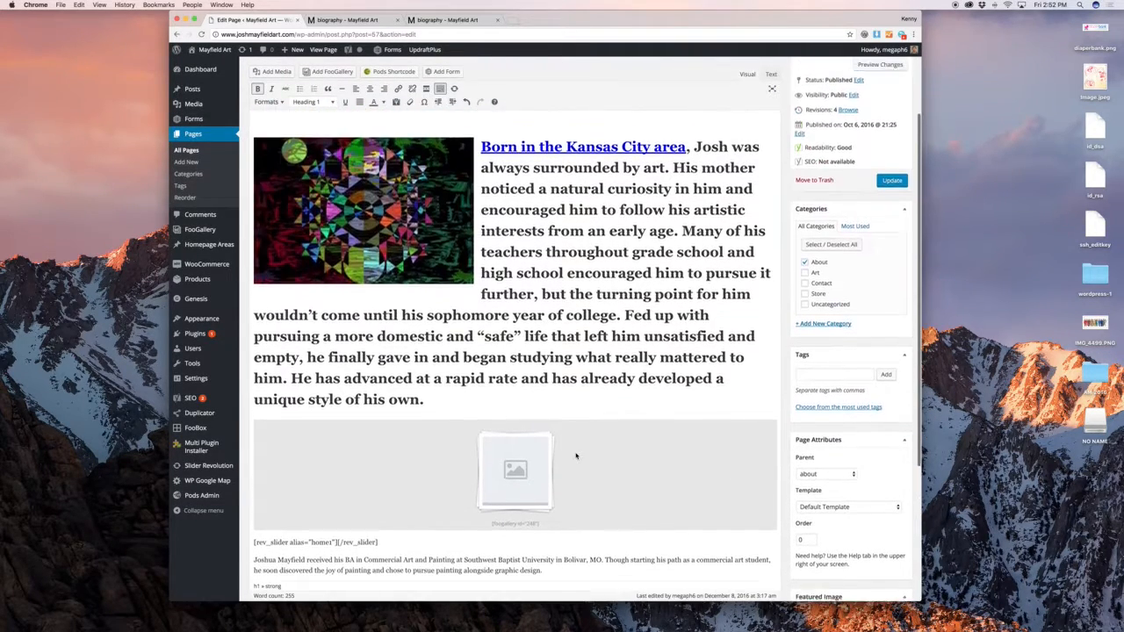
scroll(574, 455, down, 5)
click(346, 19)
scroll(538, 197, up, 10)
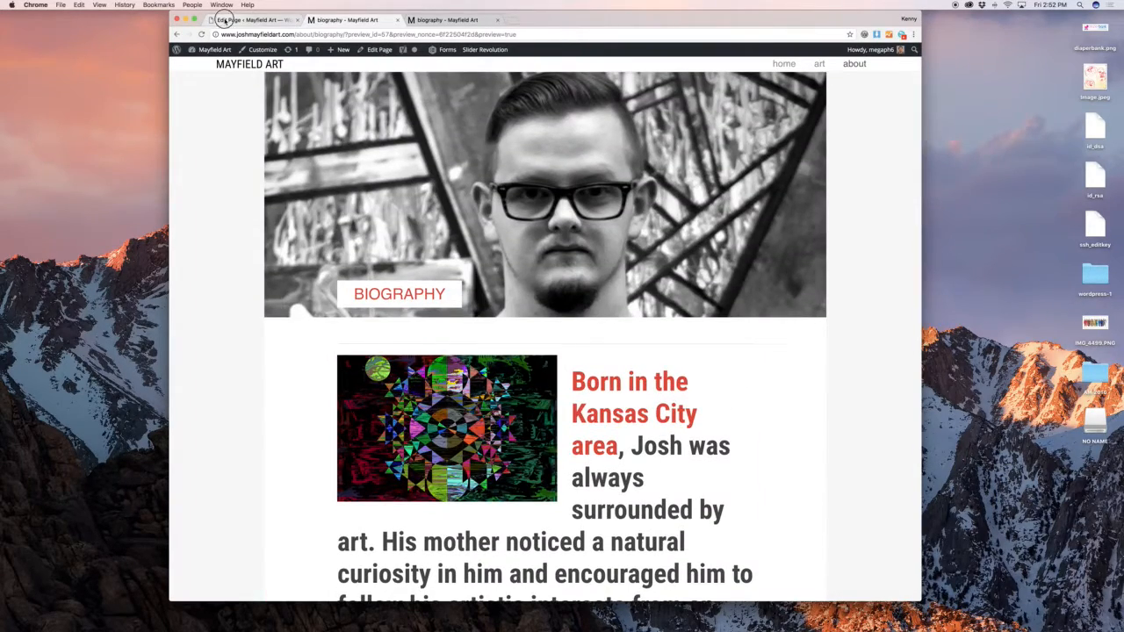
click(250, 20)
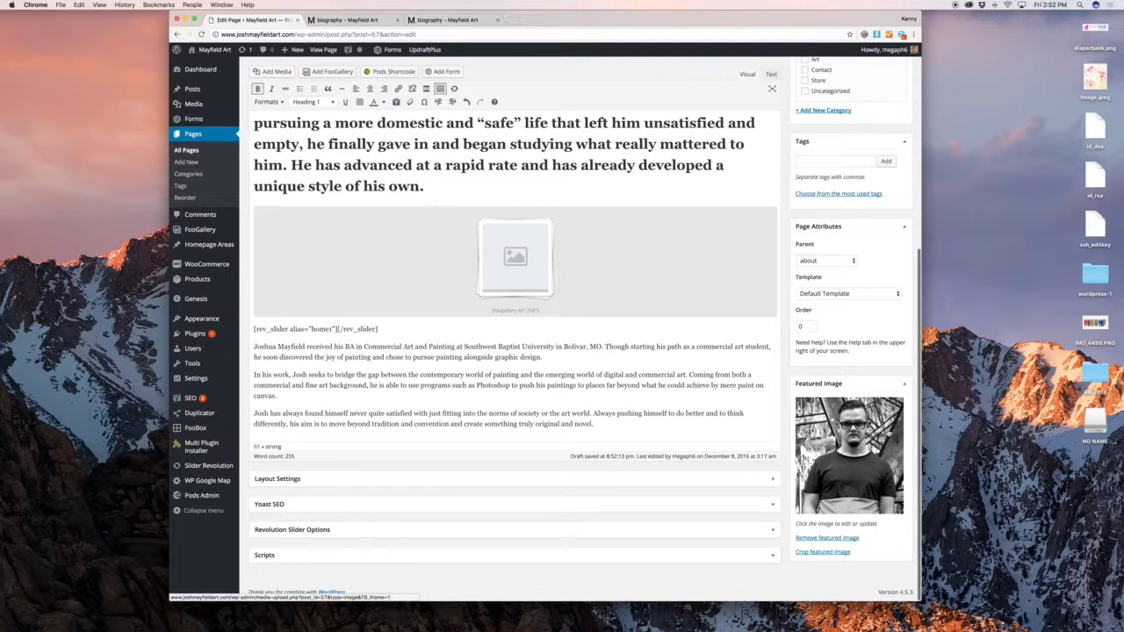
Crop the featured image at the Home top size, first framing the lower torso
click(835, 553)
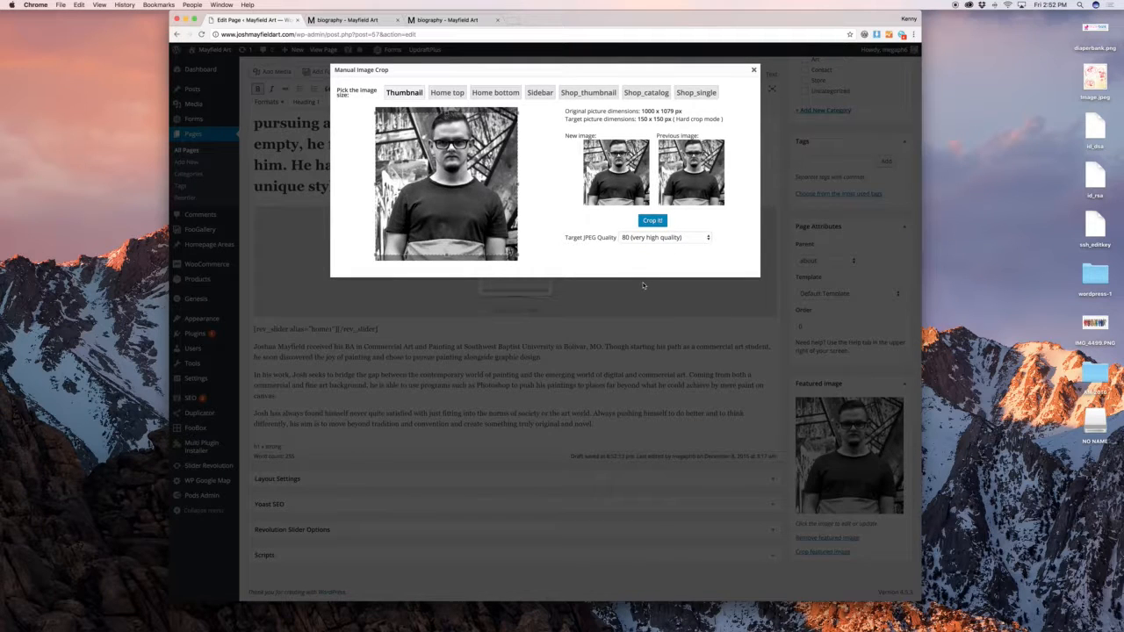
click(456, 95)
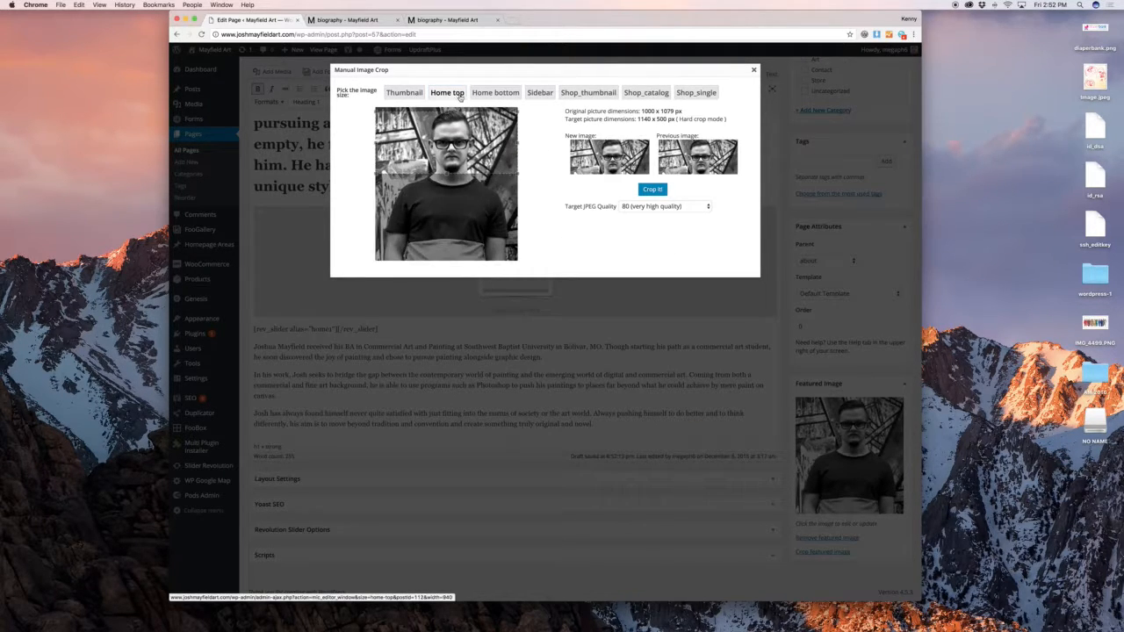
drag(454, 130, 458, 219)
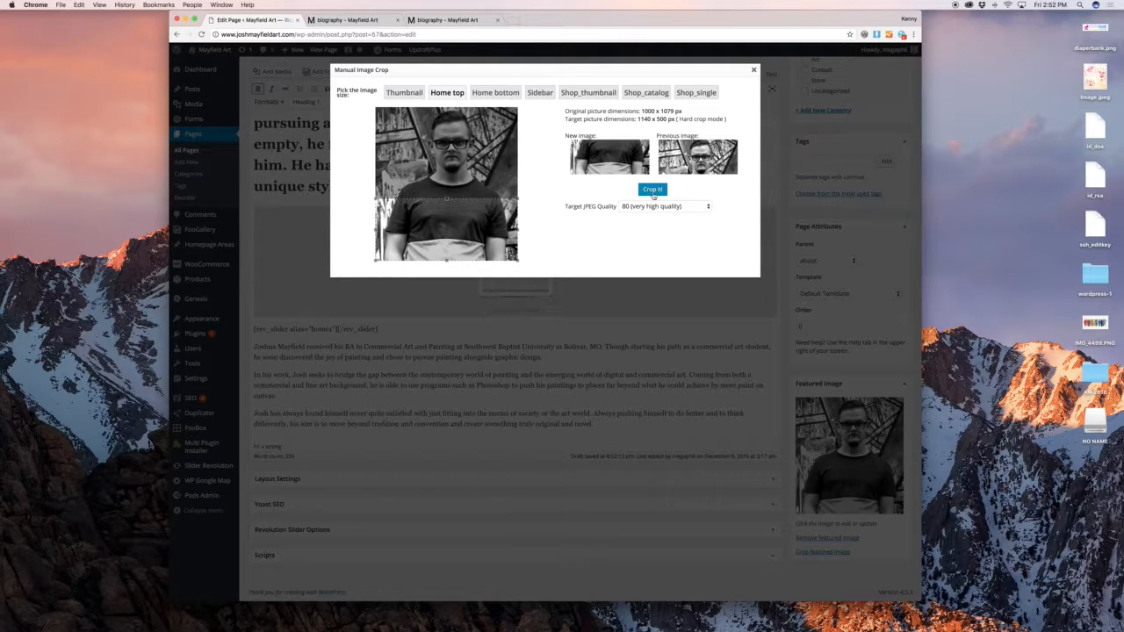
click(652, 190)
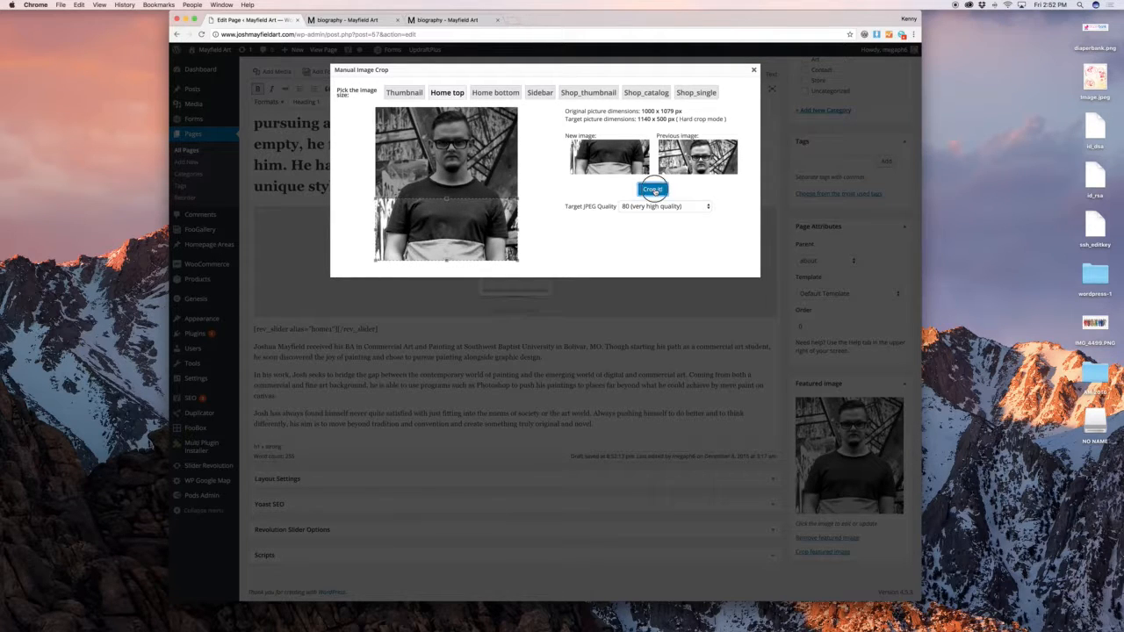
click(755, 71)
scroll(764, 131, up, 5)
Preview the page and review the Home top crop and featured image in the media library
click(874, 175)
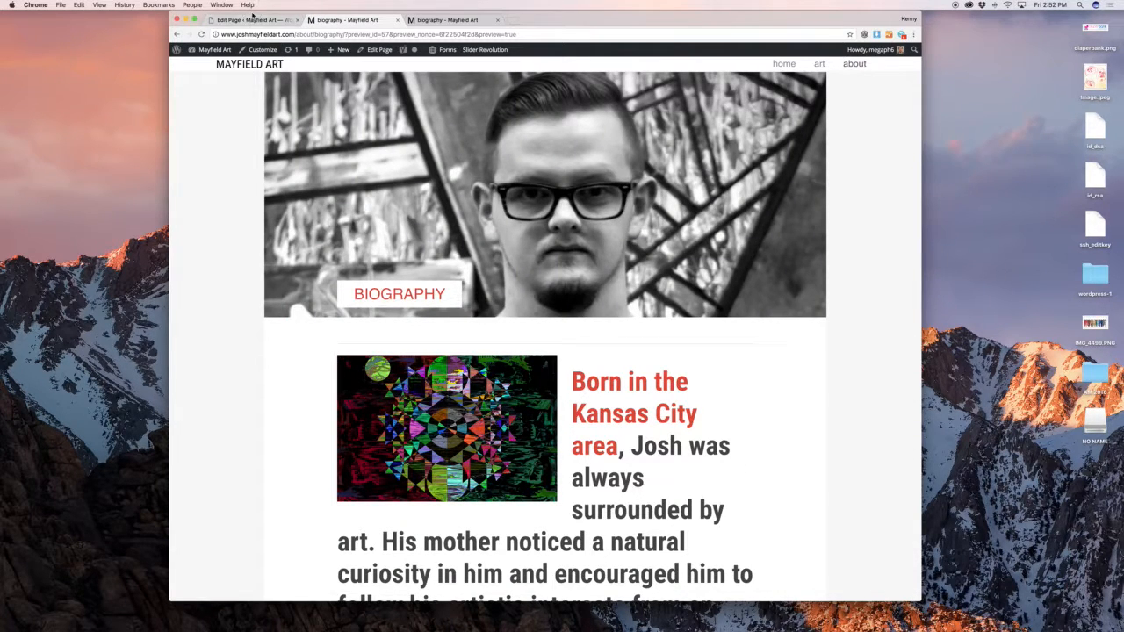
click(253, 17)
scroll(527, 351, down, 10)
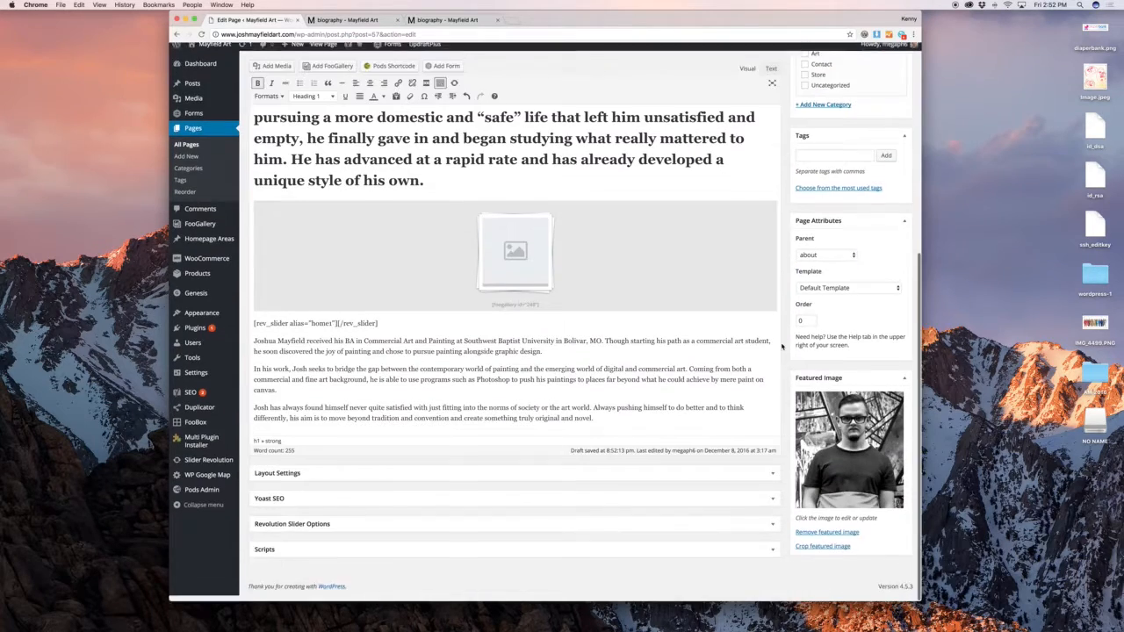
click(834, 551)
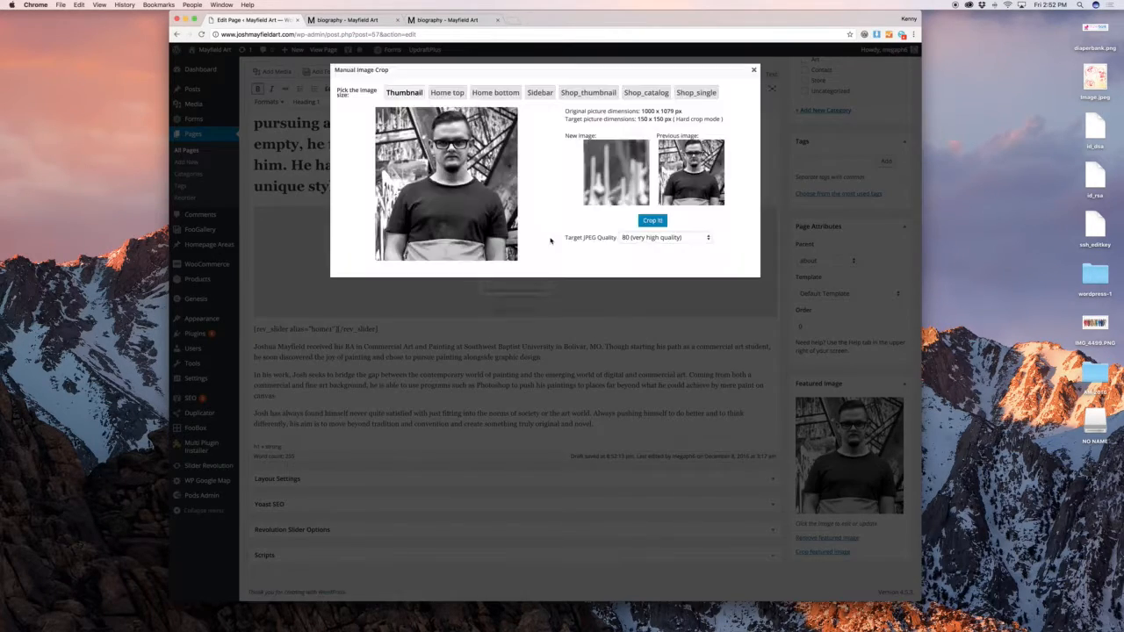
click(437, 94)
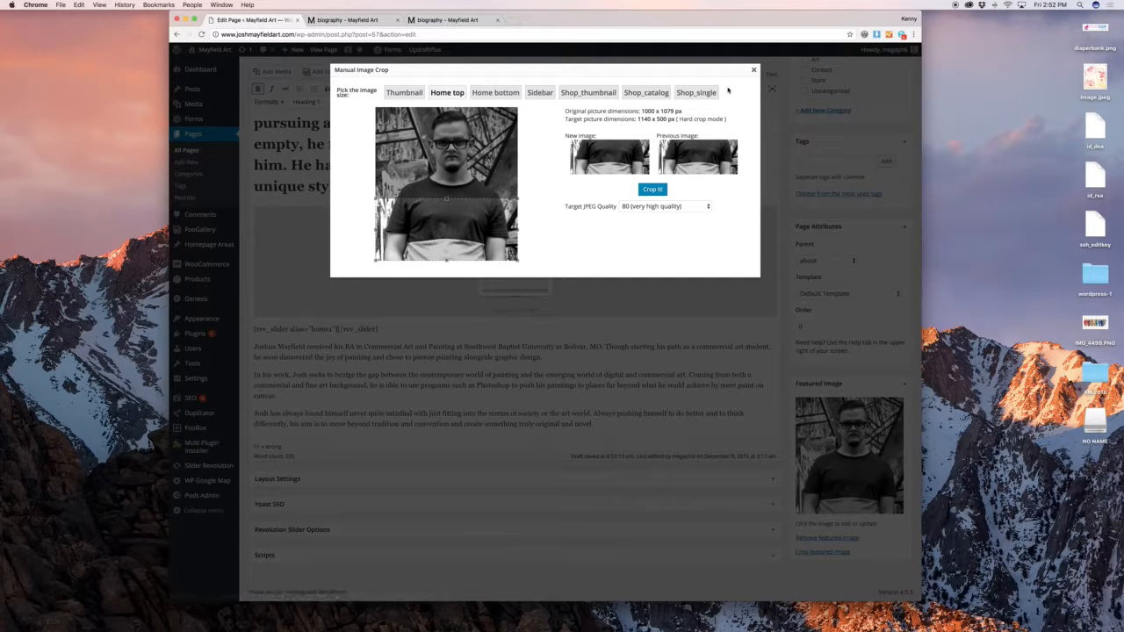
click(753, 70)
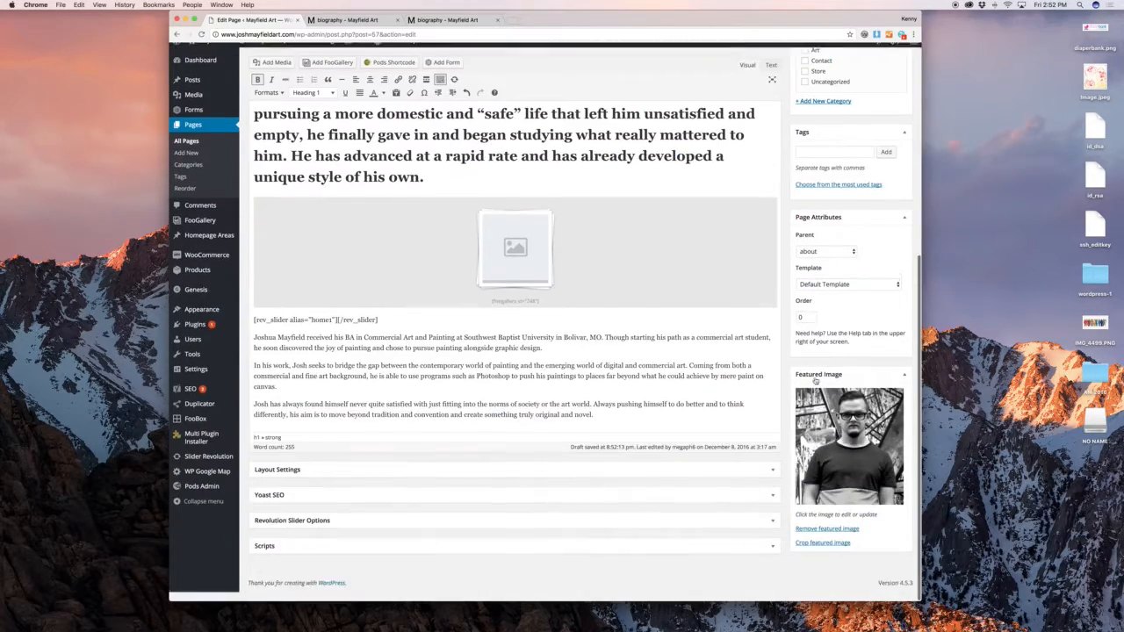
click(821, 412)
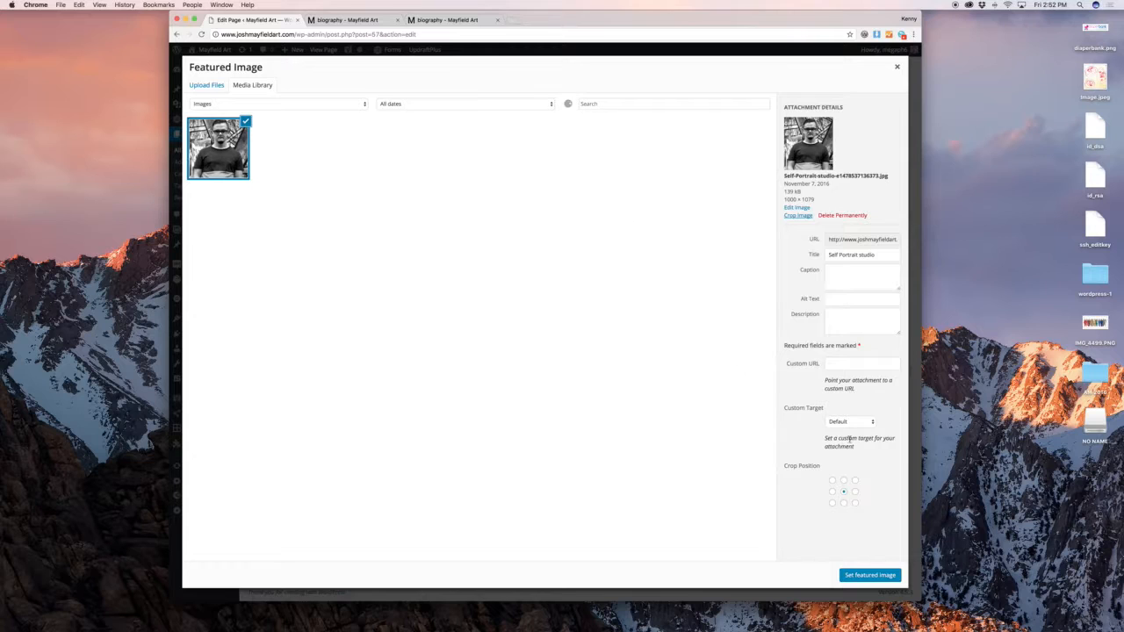
click(896, 69)
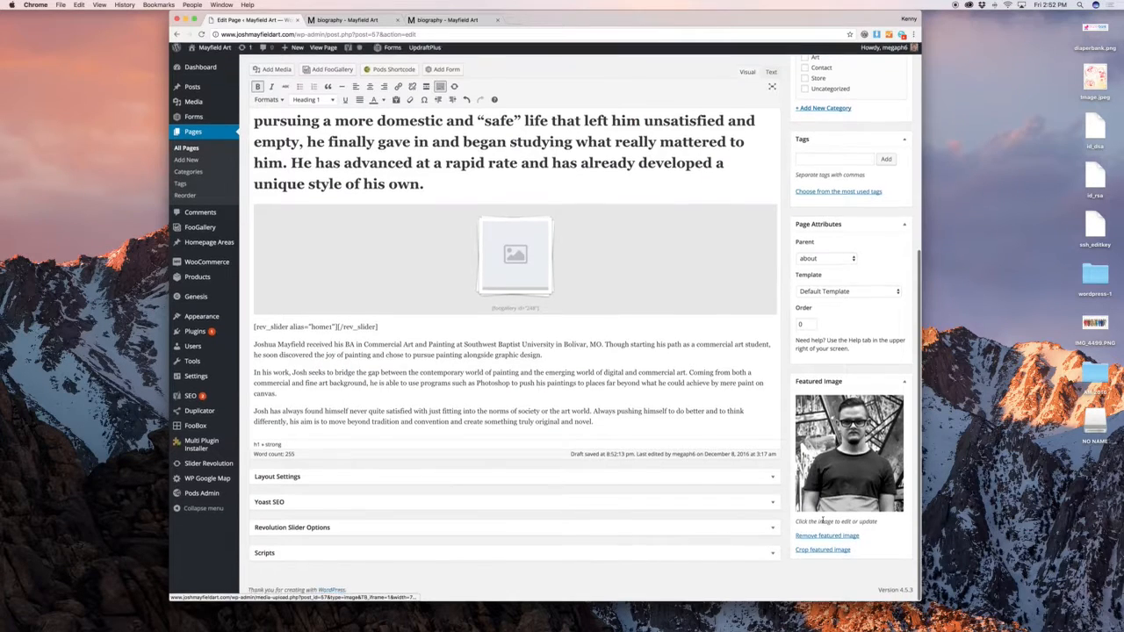
Recrop the Home top size with the crop box moved up to frame the face
click(826, 552)
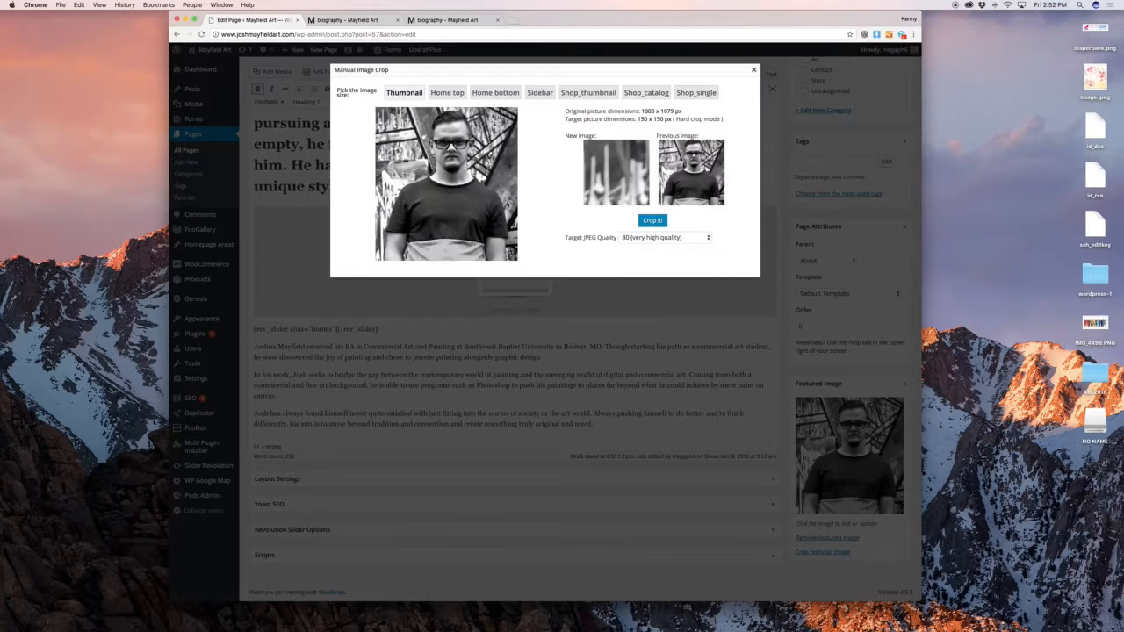
click(443, 94)
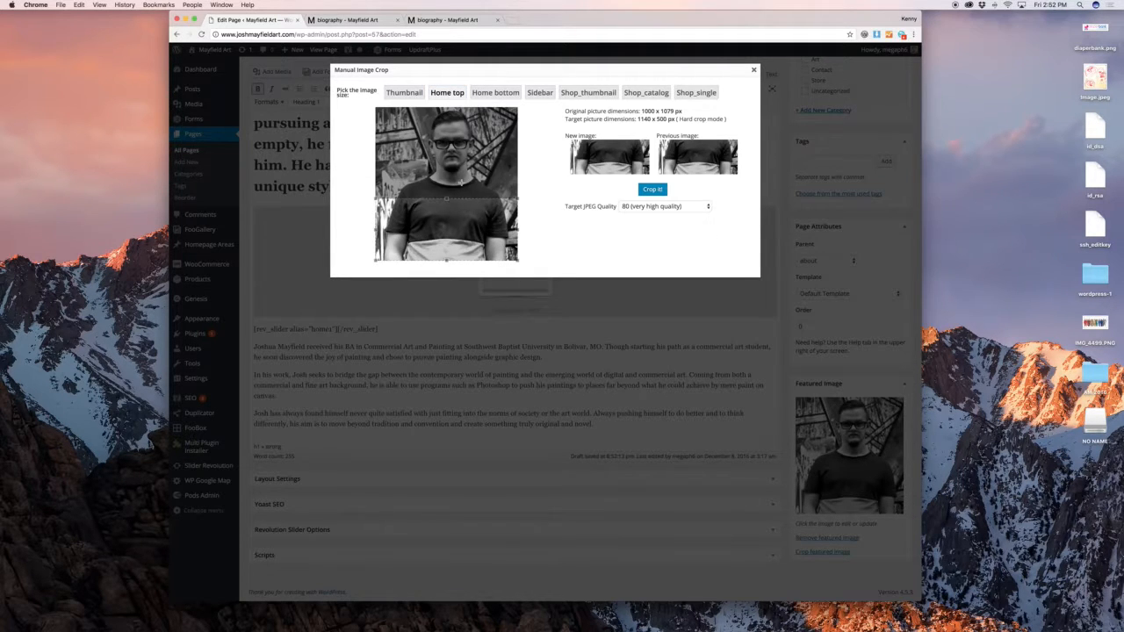
drag(466, 208, 467, 123)
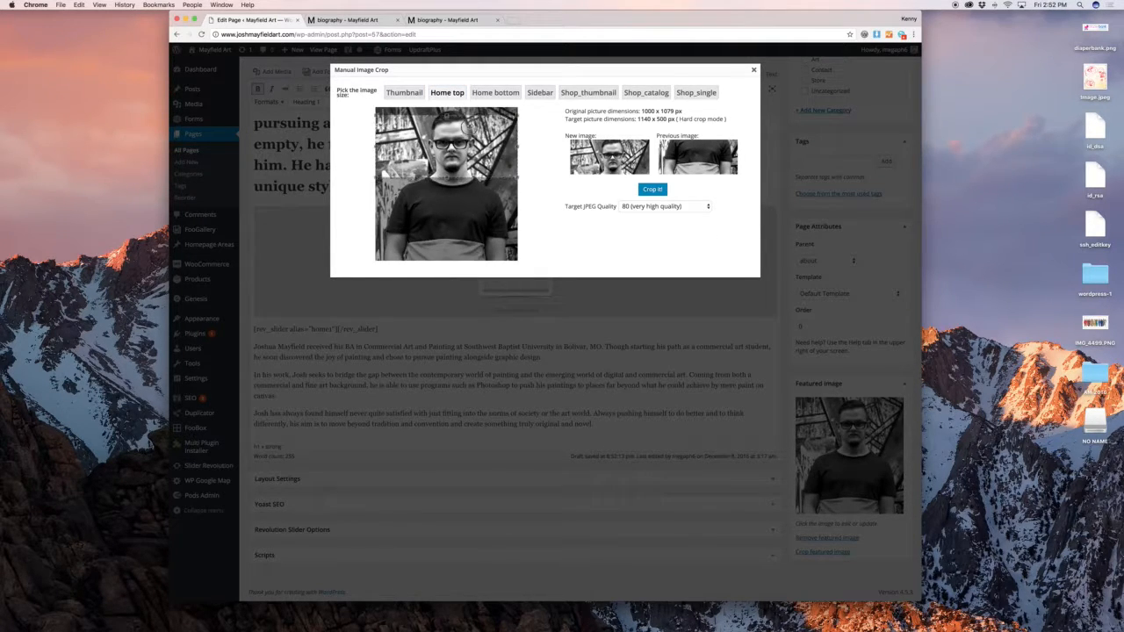
click(665, 189)
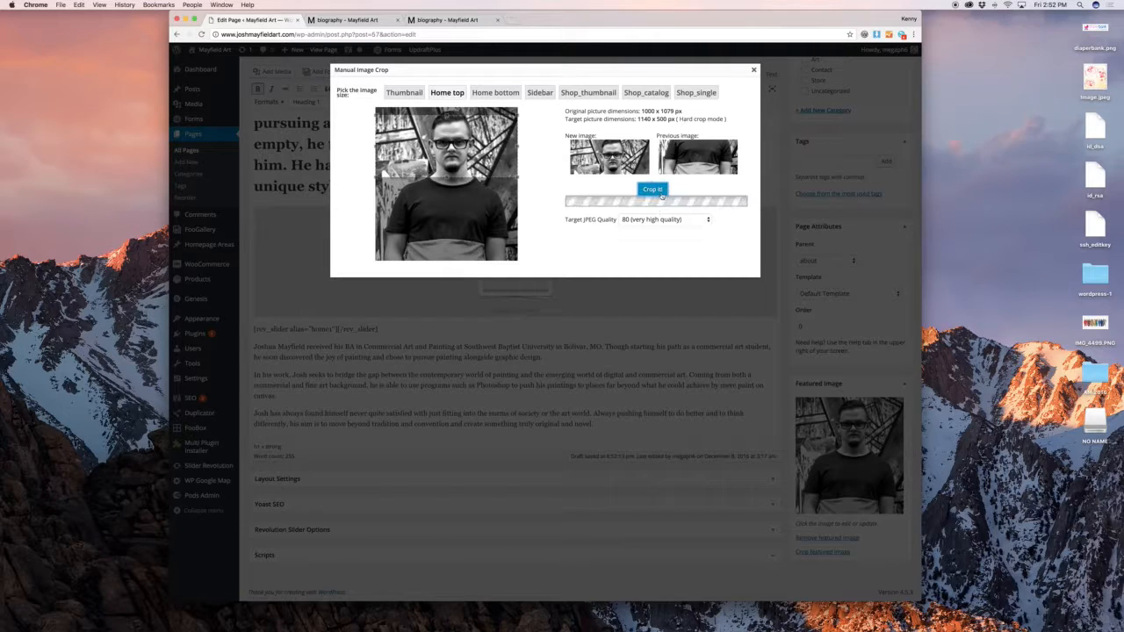
click(753, 71)
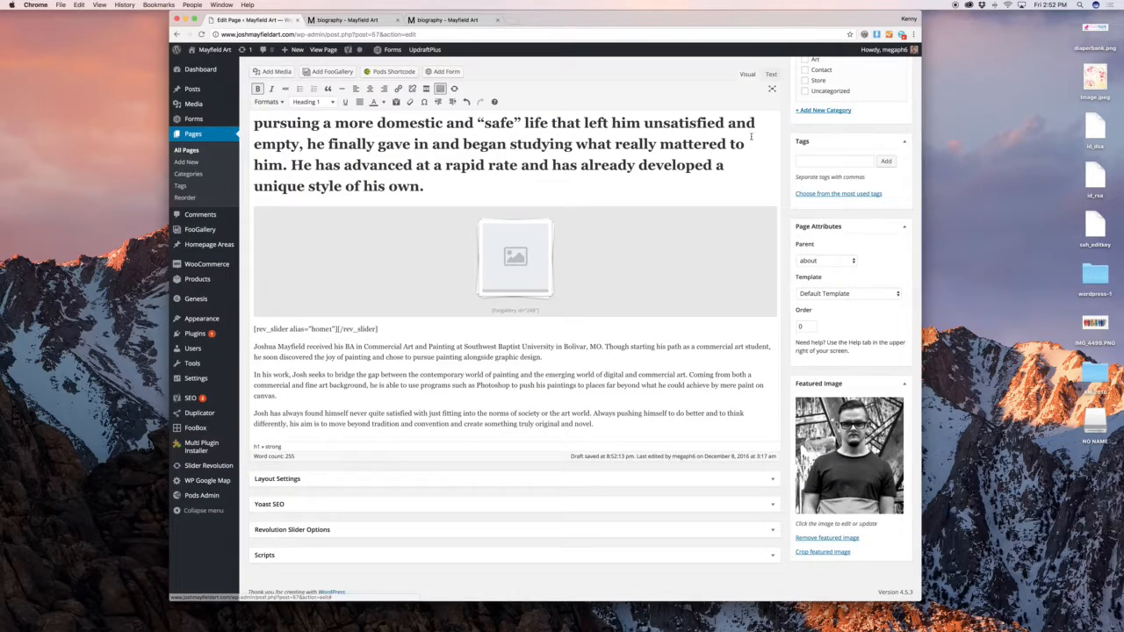
scroll(558, 330, up, 10)
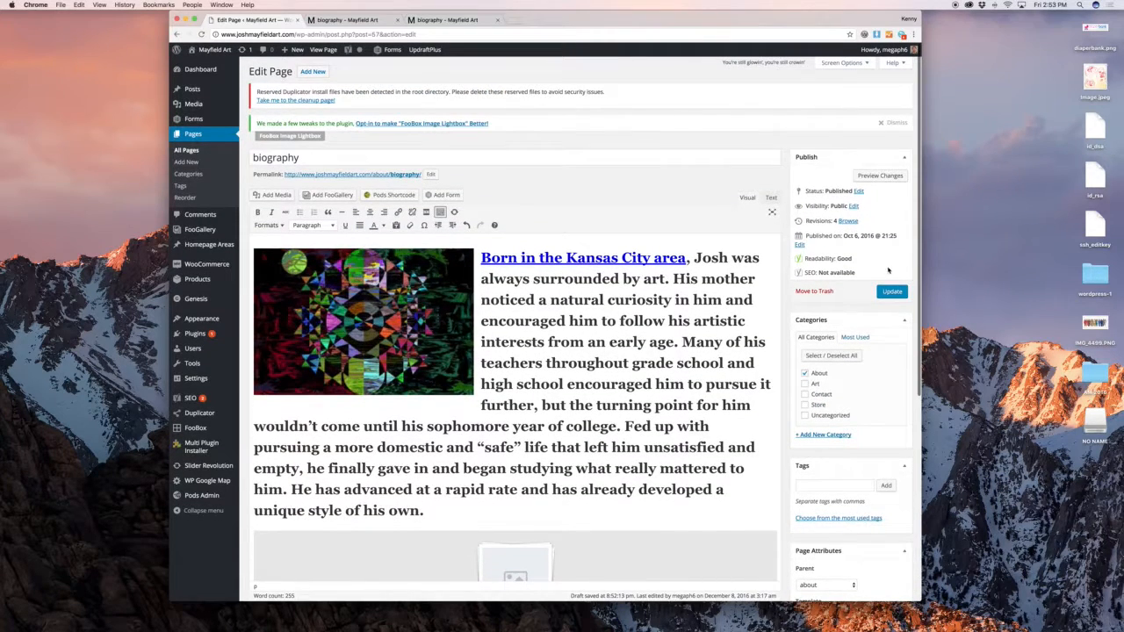
Look over the publish status options but leave the page Published
click(859, 193)
click(834, 204)
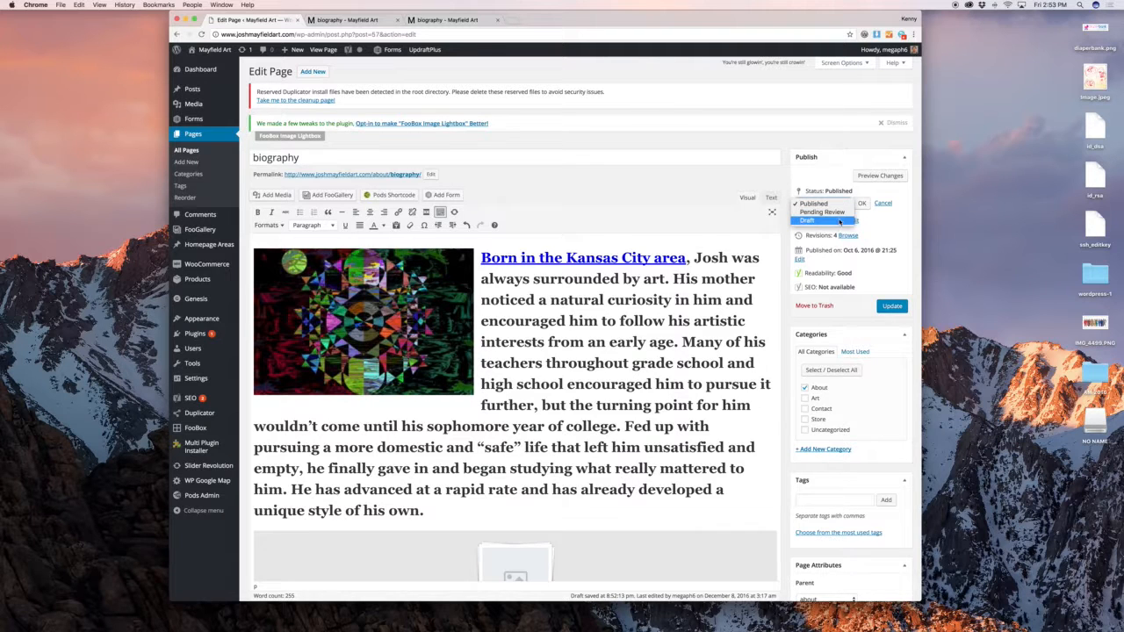
click(840, 221)
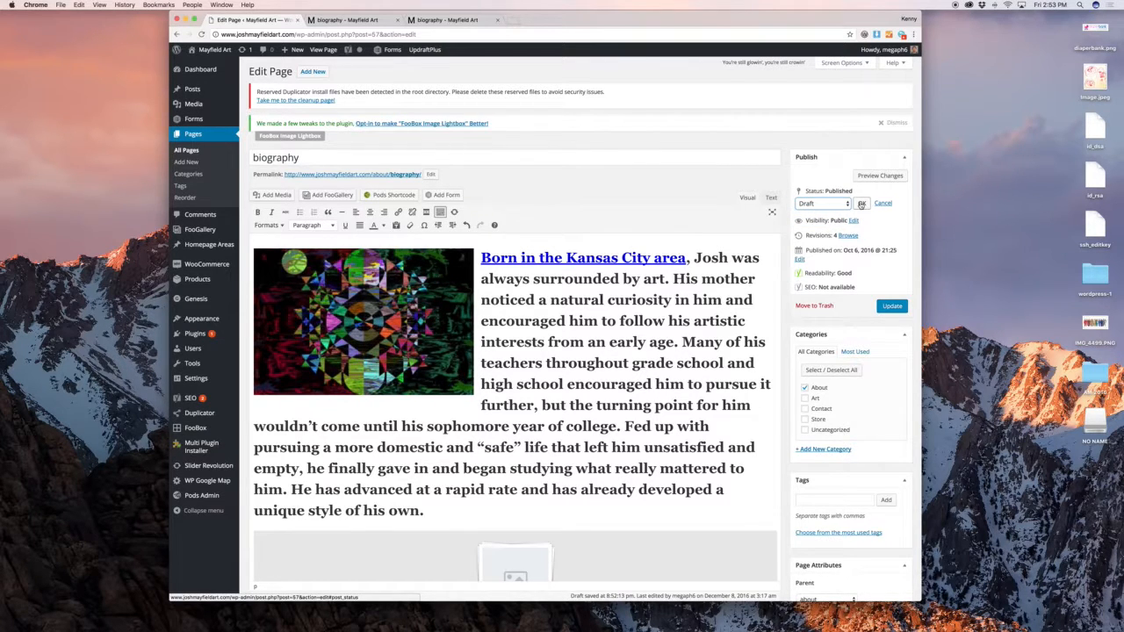
click(843, 205)
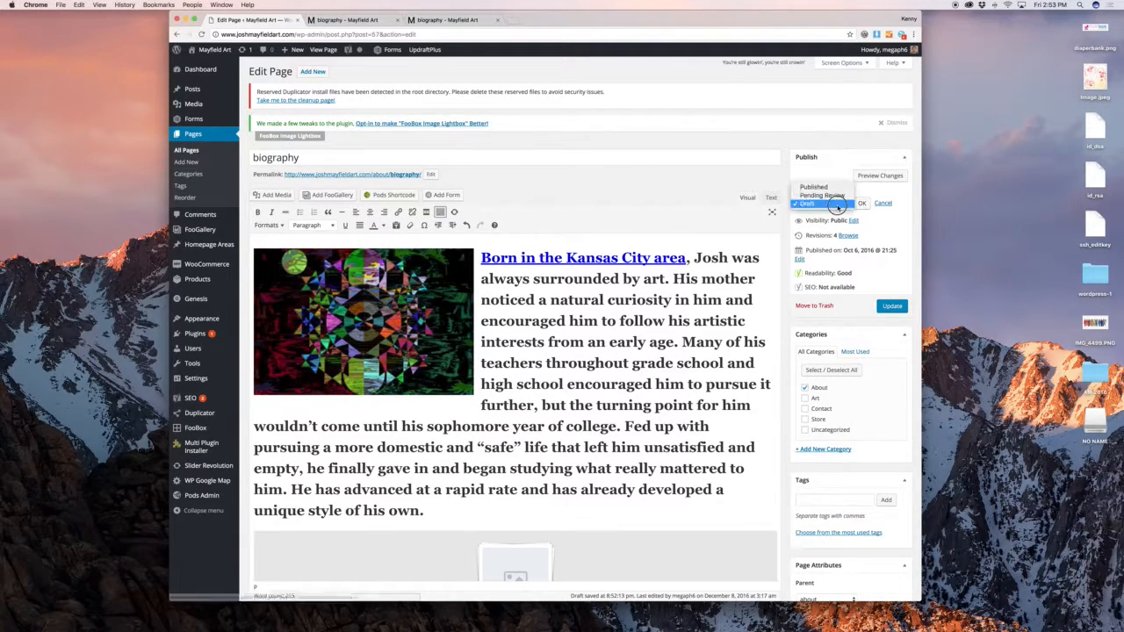
click(827, 205)
click(826, 207)
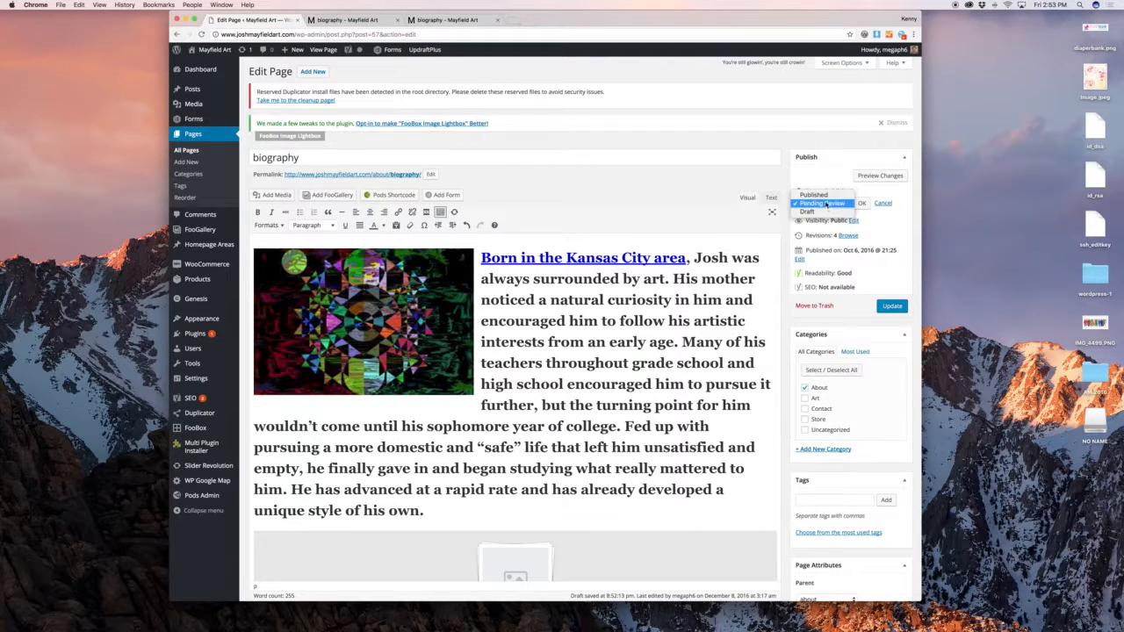
click(821, 188)
click(882, 204)
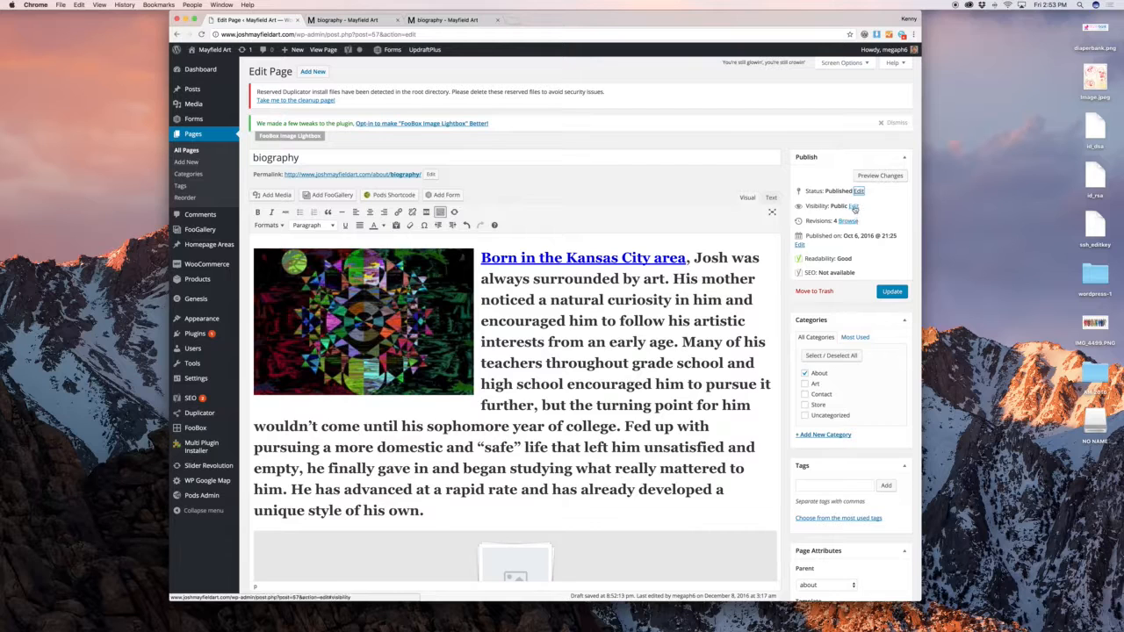
Try password protection, cancel to keep visibility Public, then go to All Pages
click(854, 207)
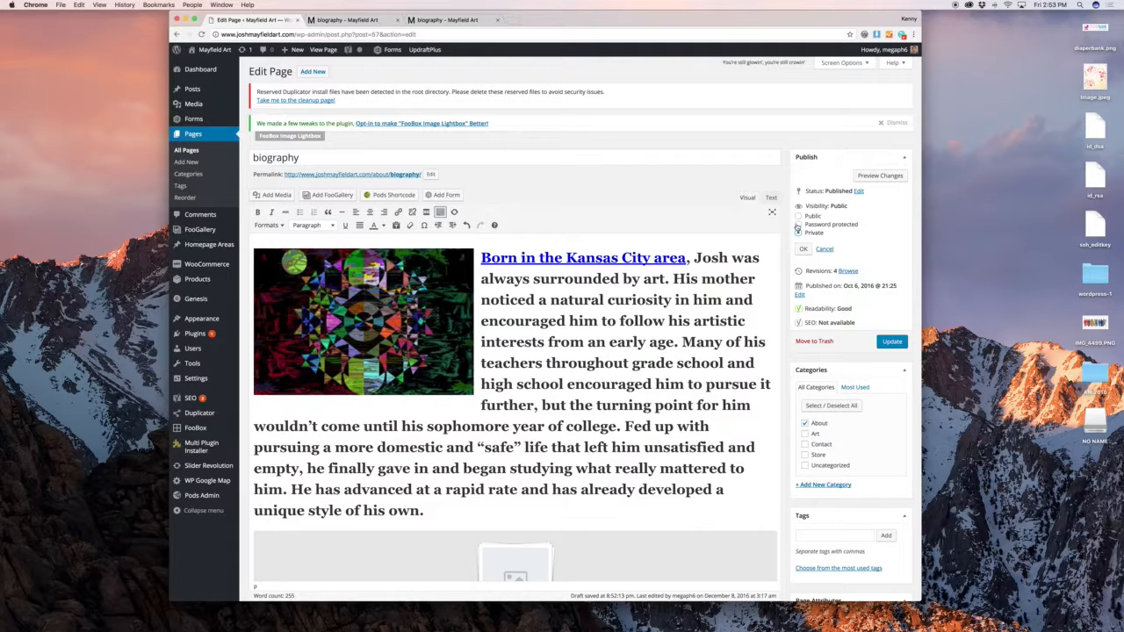
click(797, 225)
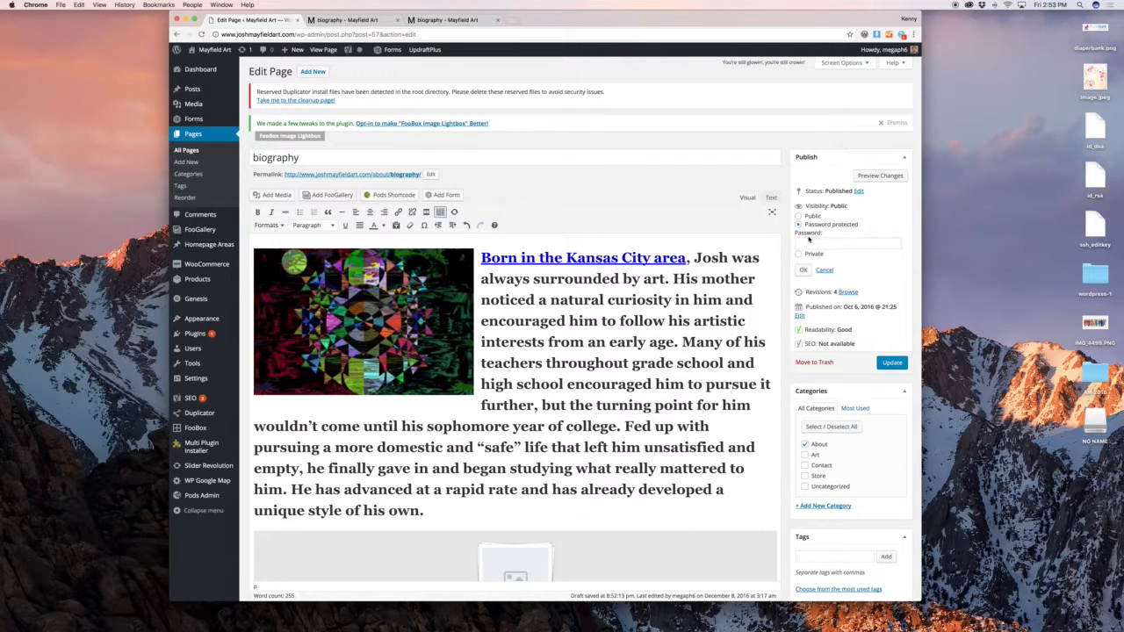
click(809, 241)
click(823, 269)
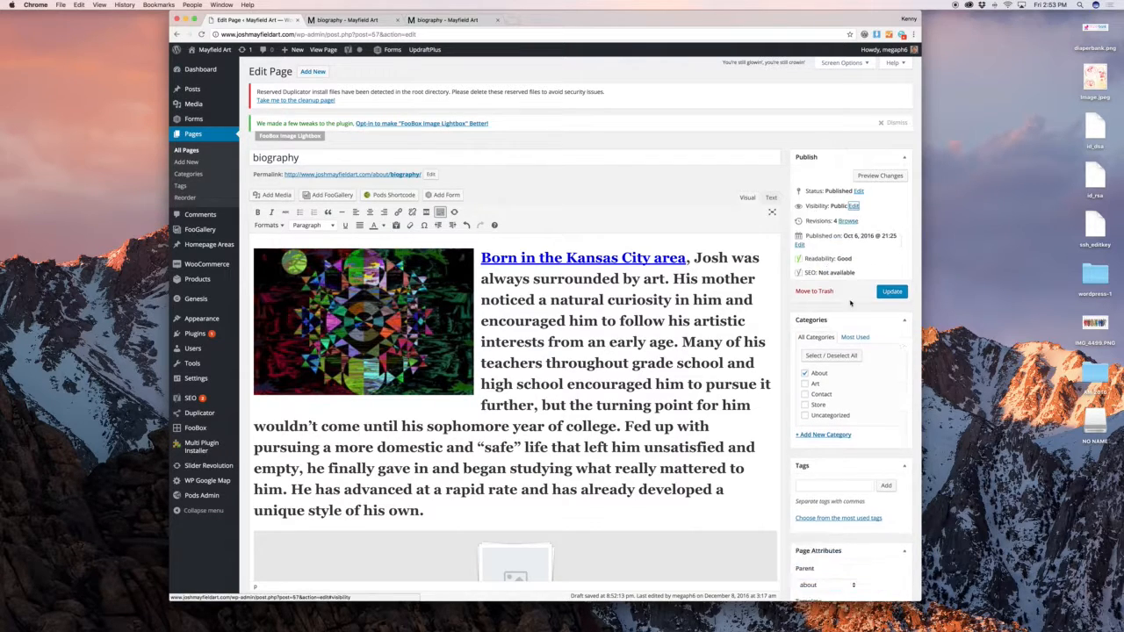
click(210, 150)
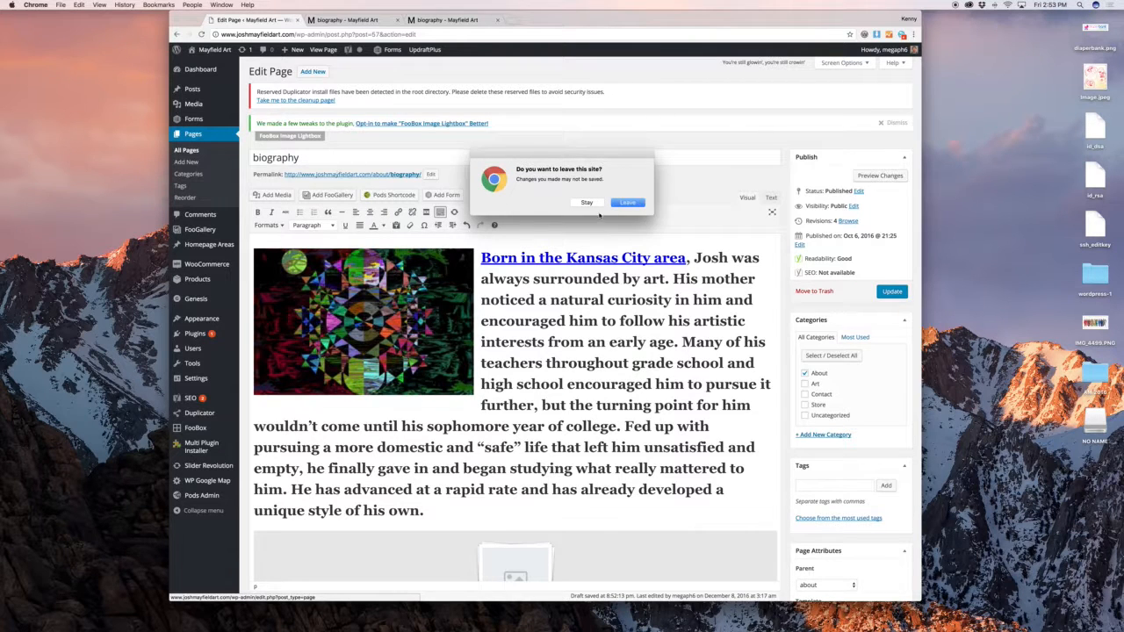
Leave the editor, trash the store page, restore it from Trash, and show All (14) pages
click(641, 207)
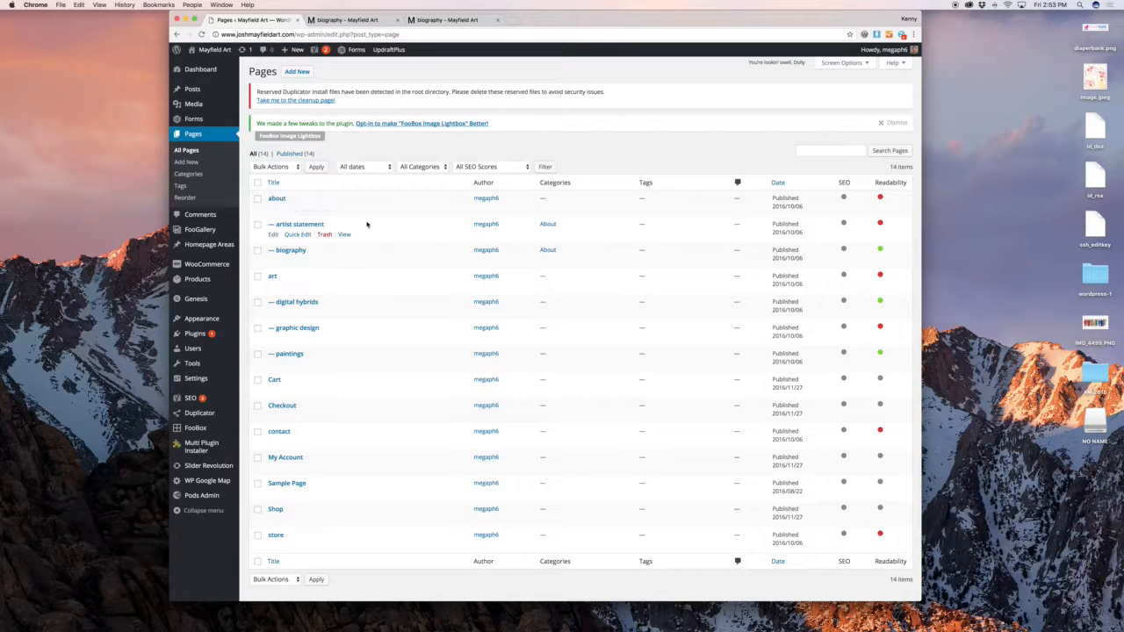
scroll(366, 223, down, 1)
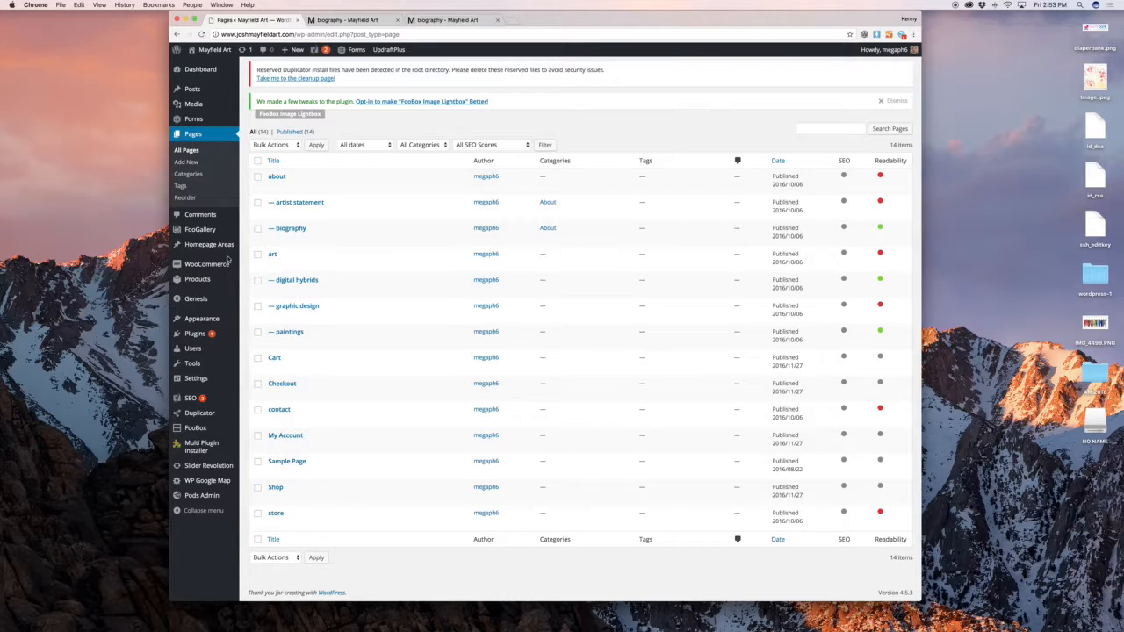
click(324, 524)
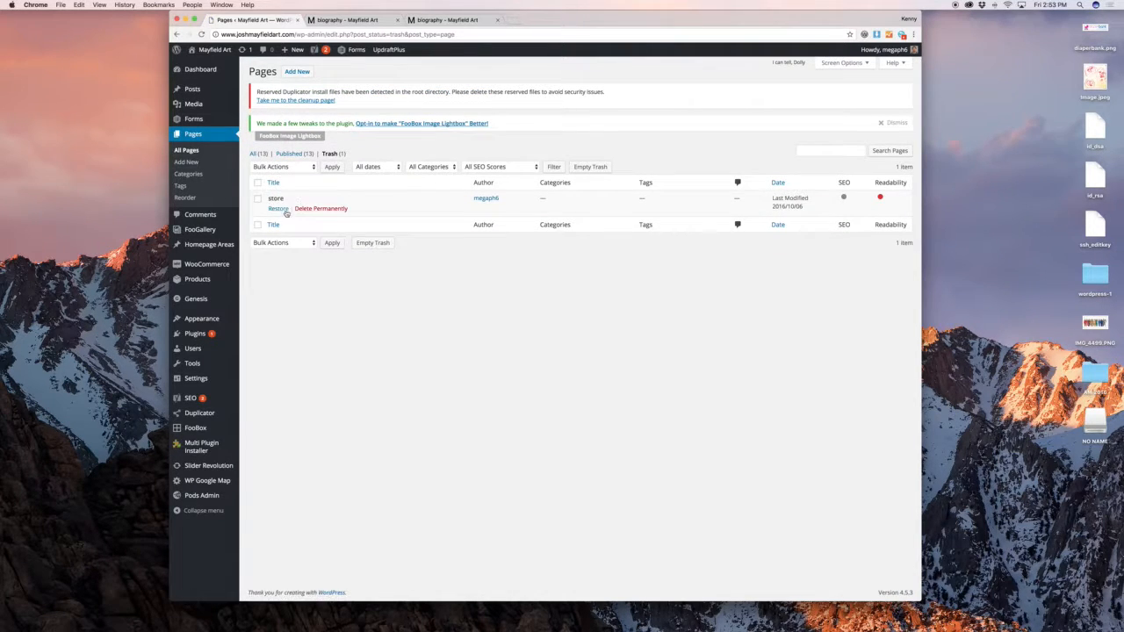
click(278, 209)
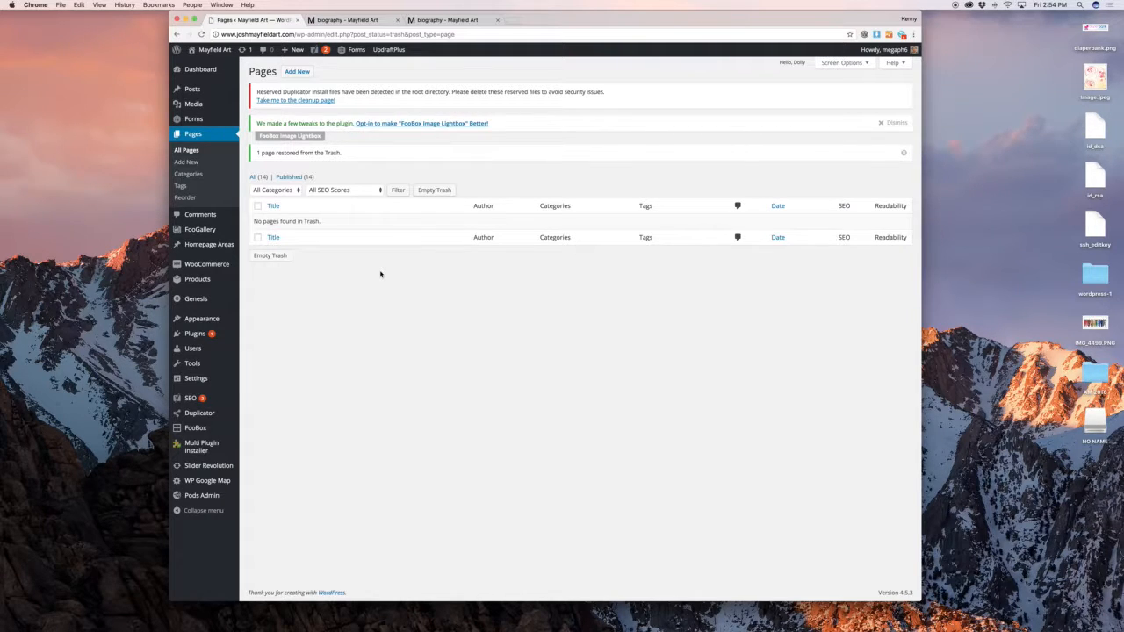
click(260, 178)
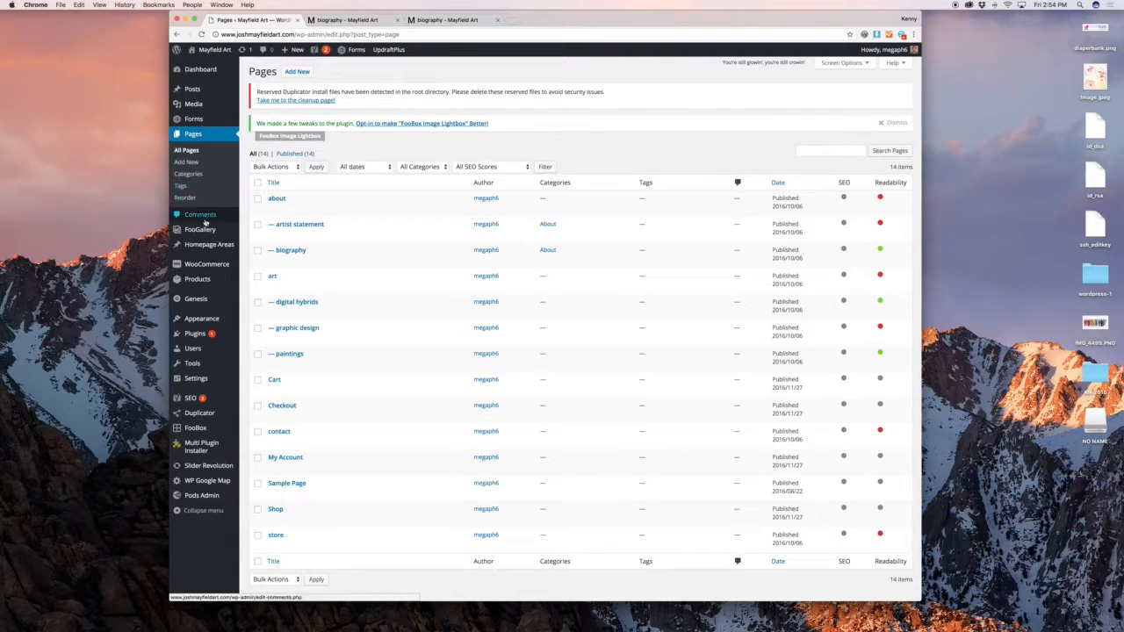
Open the Graphic Design gallery in FooGallery for editing and preview its page on the live site
mouse_move(211, 232)
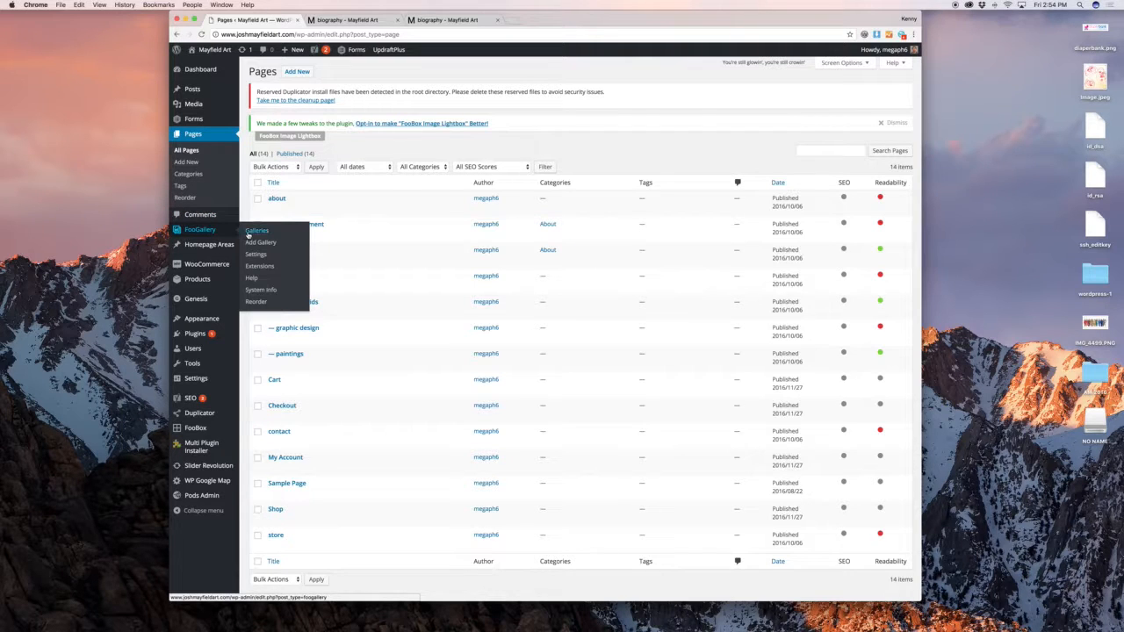
click(248, 233)
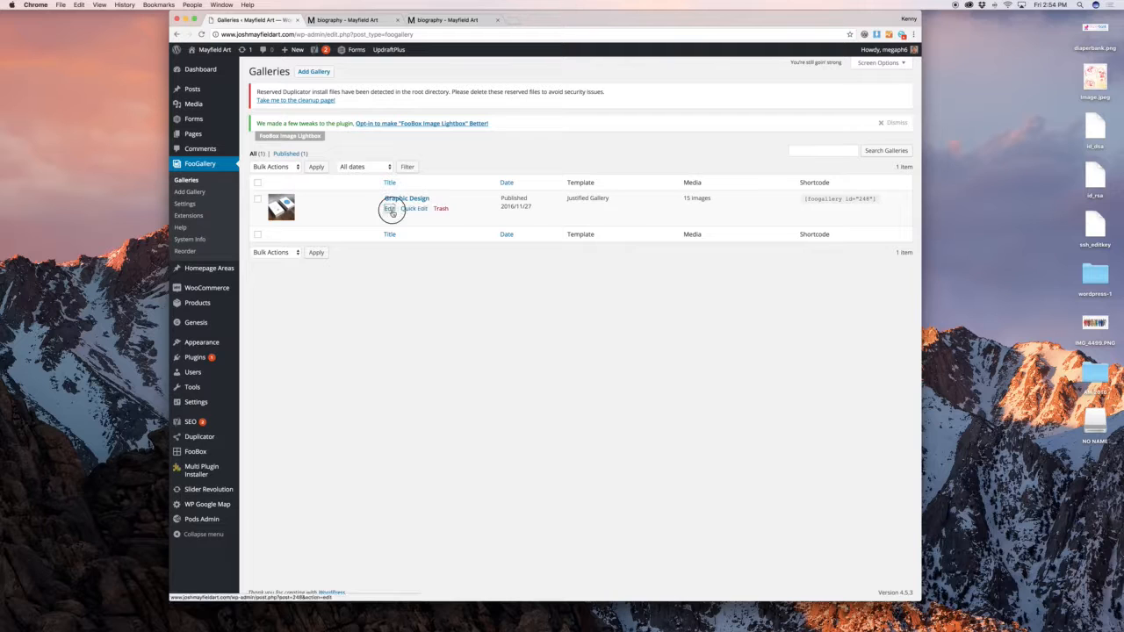
click(397, 199)
click(351, 19)
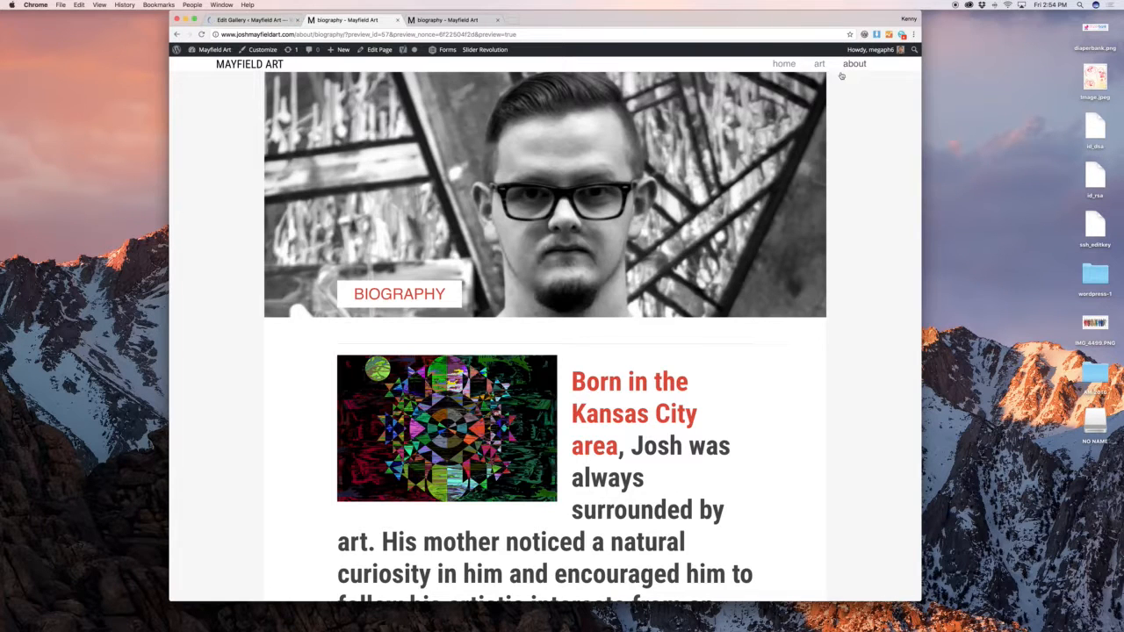
mouse_move(818, 69)
click(817, 130)
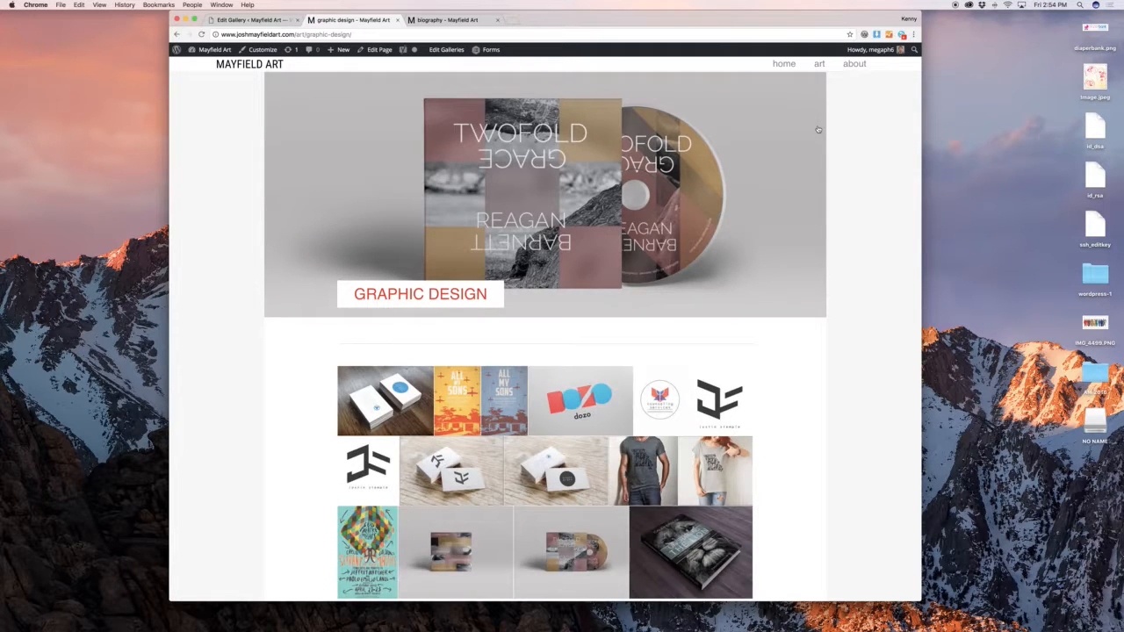
scroll(805, 193, down, 4)
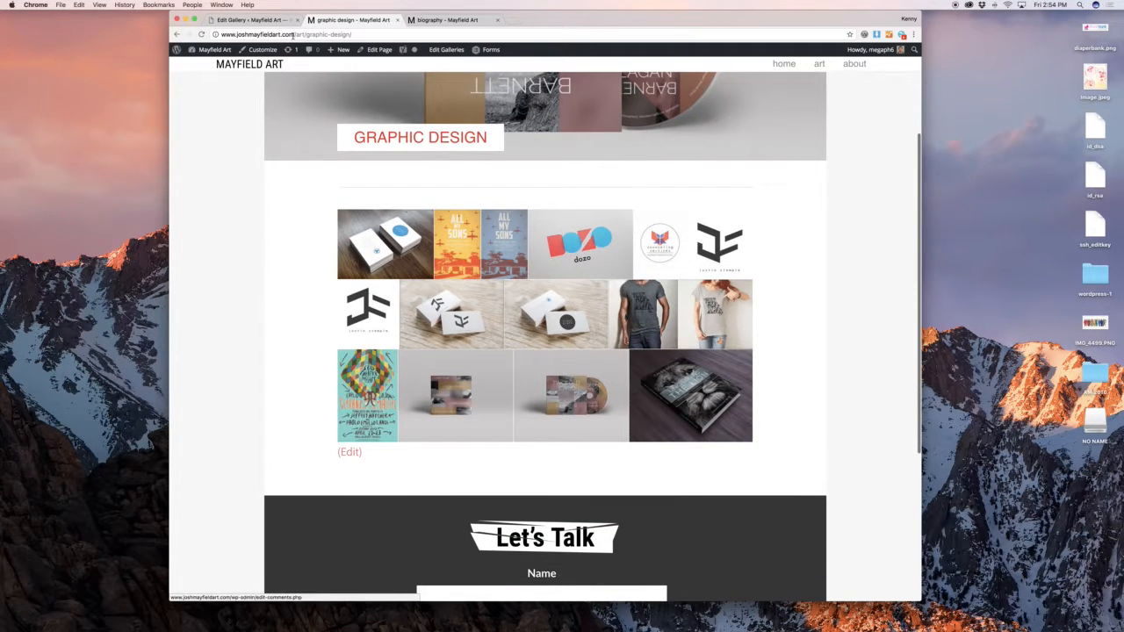
Move the yellow My Sons image in the gallery order and browse the media library without adding images
click(268, 21)
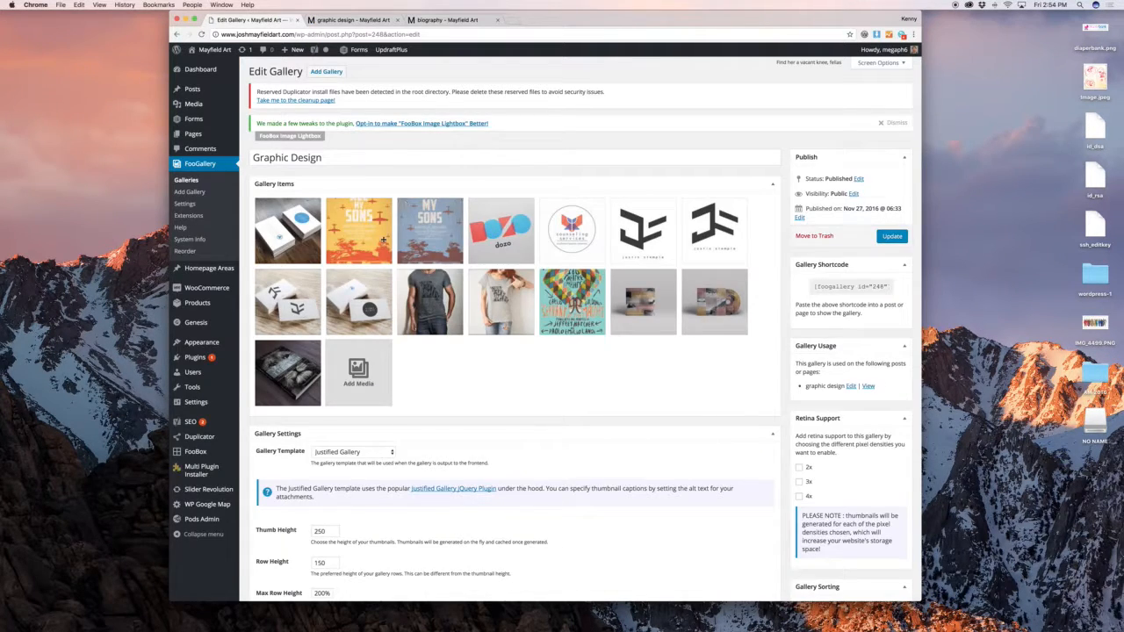
mouse_move(369, 239)
mouse_down()
mouse_move(581, 237)
mouse_move(351, 235)
mouse_up()
click(358, 373)
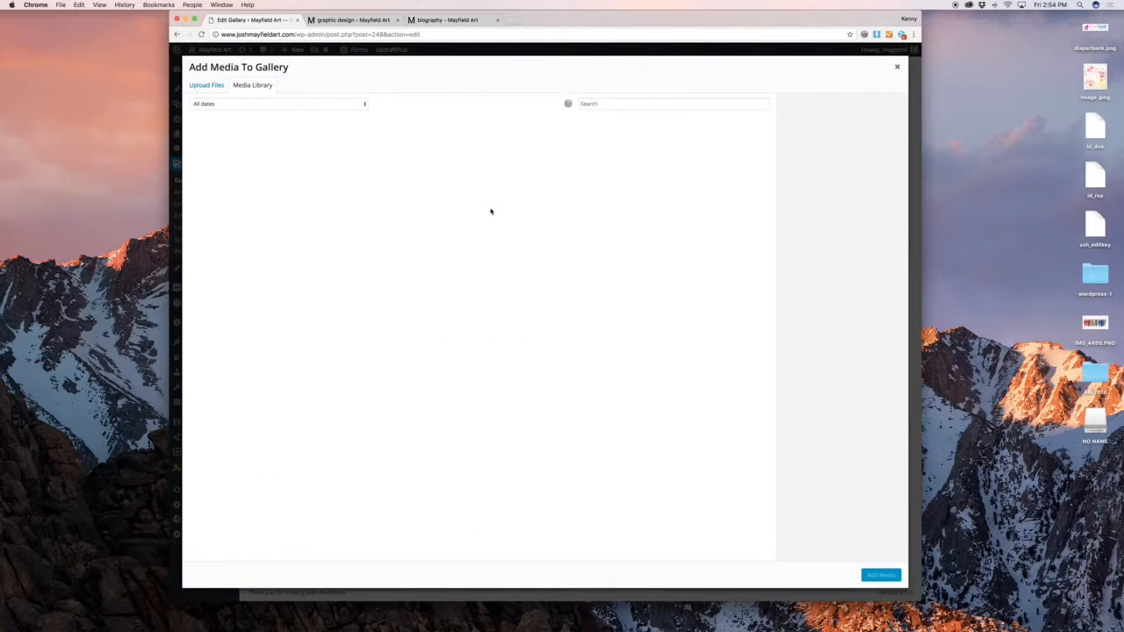
click(532, 161)
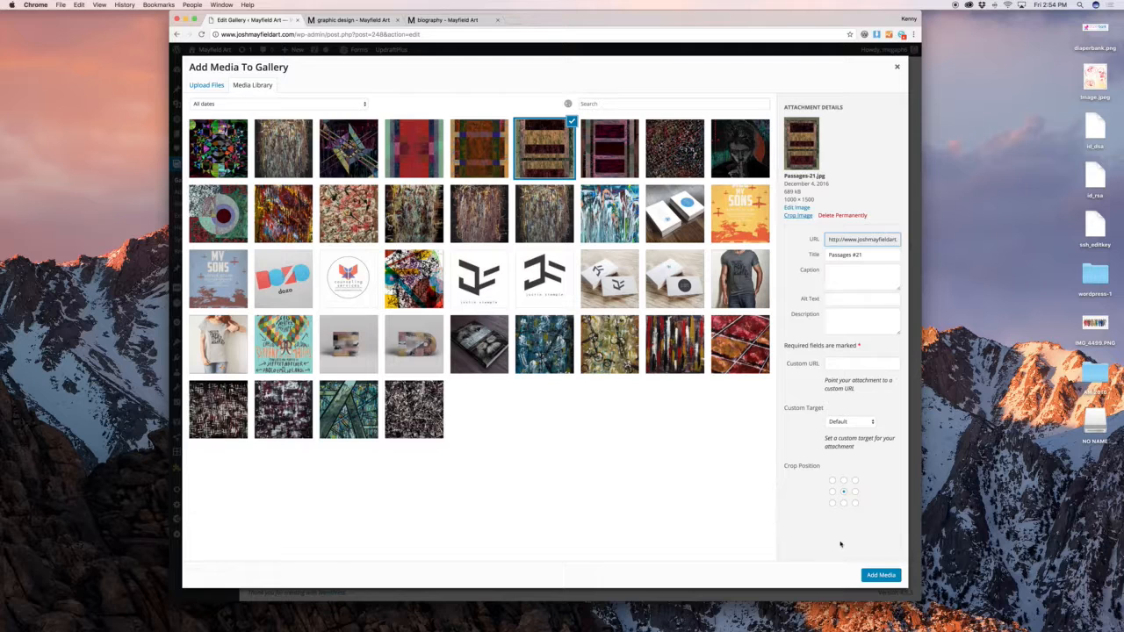
click(897, 67)
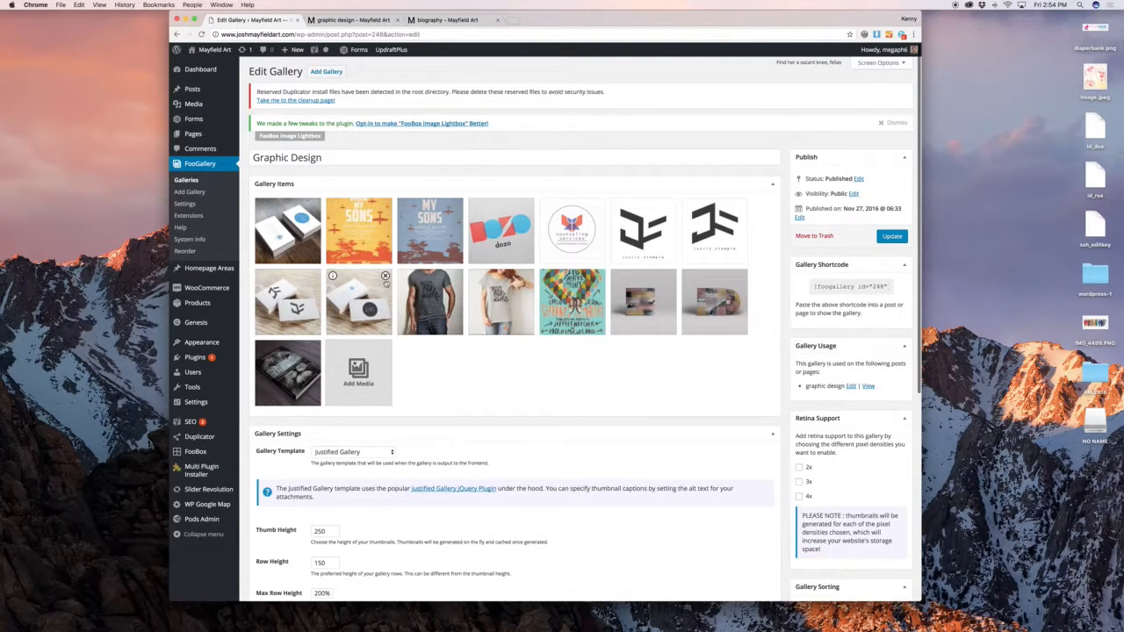
scroll(435, 306, down, 5)
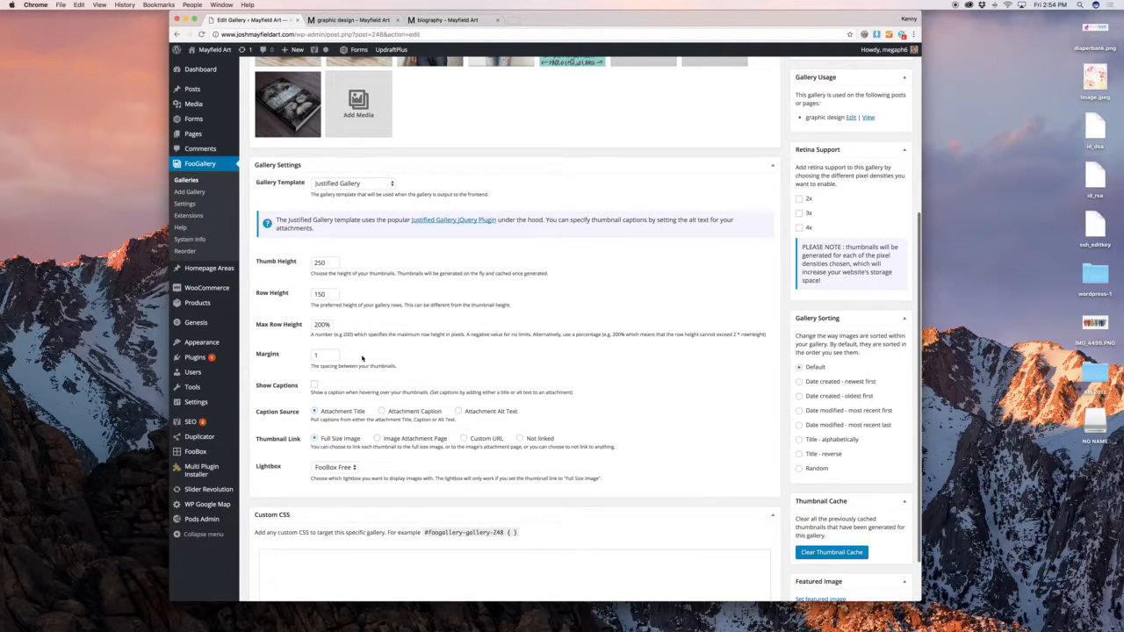
Browse the enlarged gallery images on the live Graphic Design page
click(353, 19)
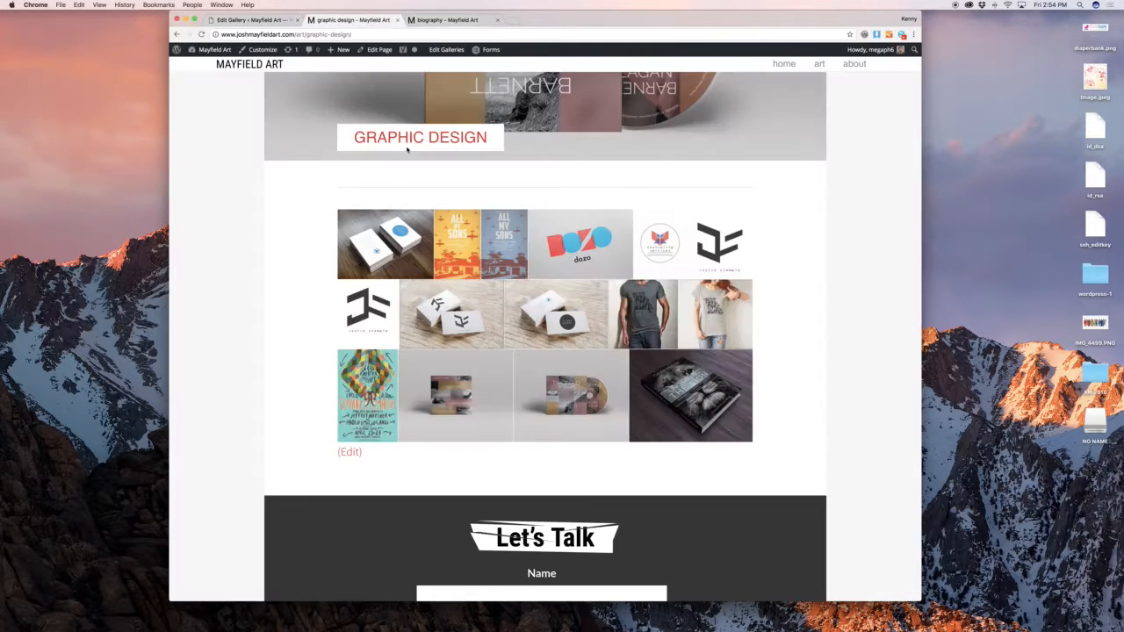
click(394, 266)
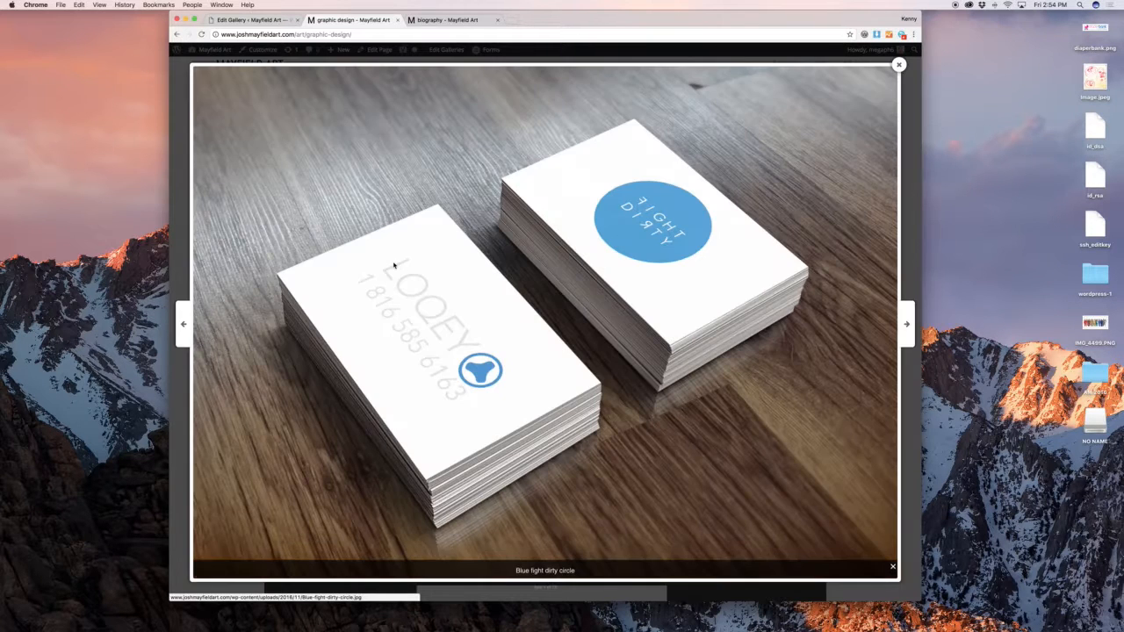
click(906, 325)
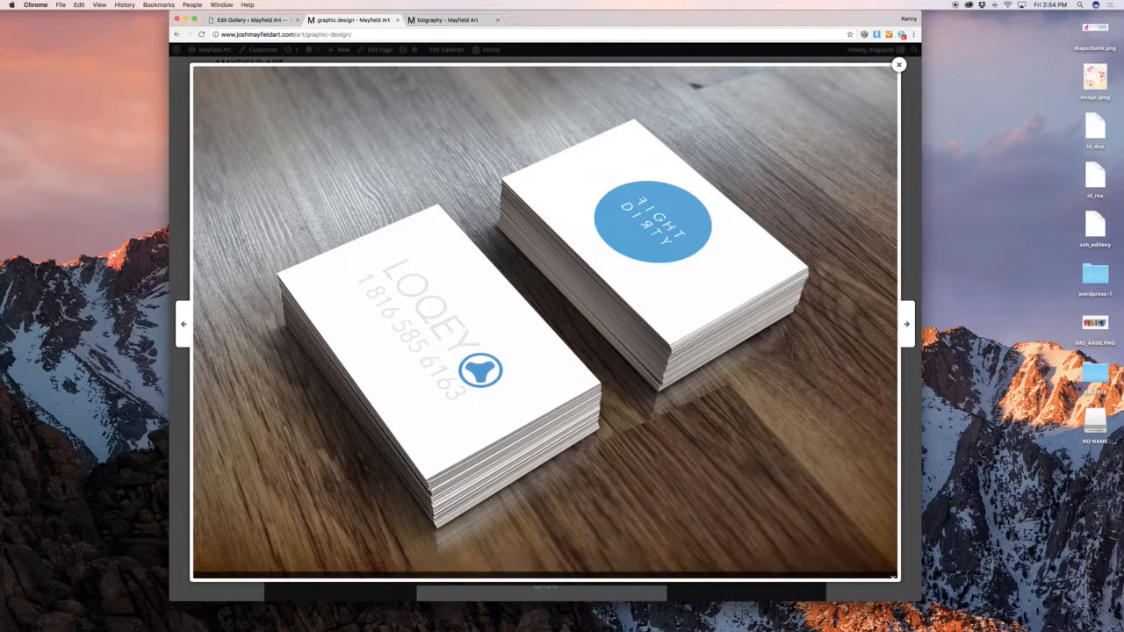
key(Right)
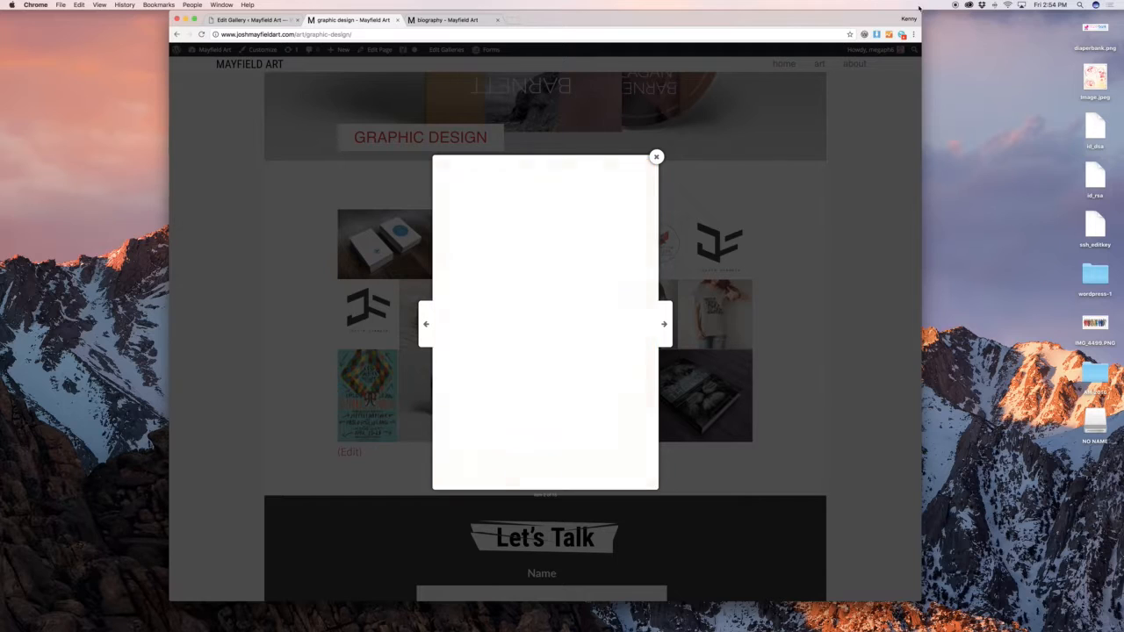
click(656, 156)
Copy the gallery's id 248 shortcode and keep Justified Gallery as its template
click(250, 19)
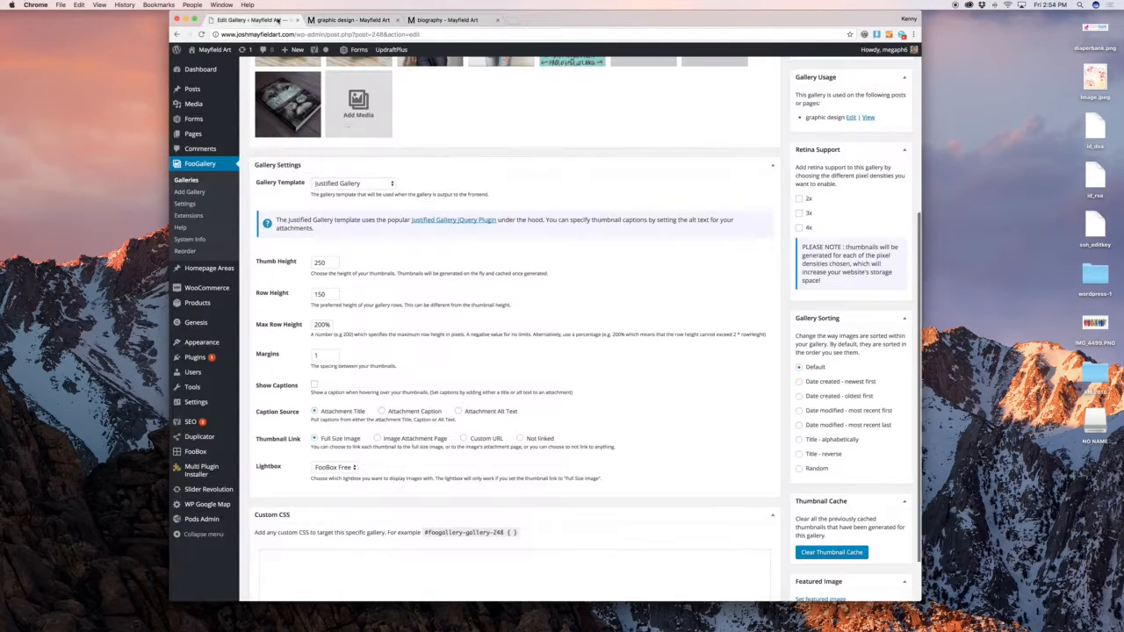
scroll(636, 344, up, 5)
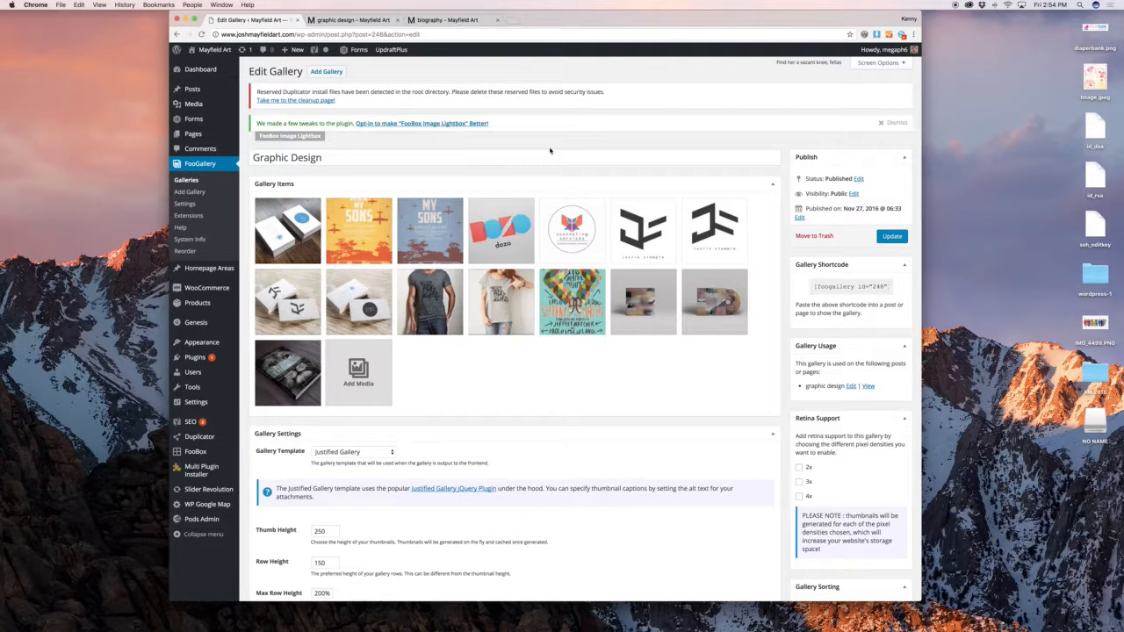
click(850, 287)
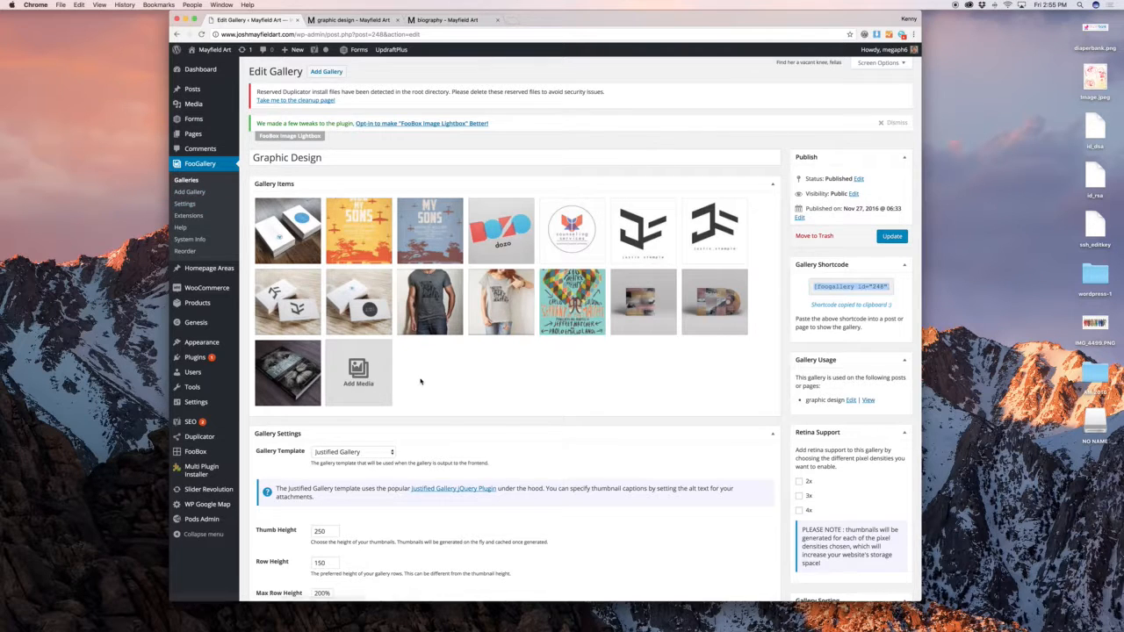
scroll(419, 381, down, 2)
click(347, 394)
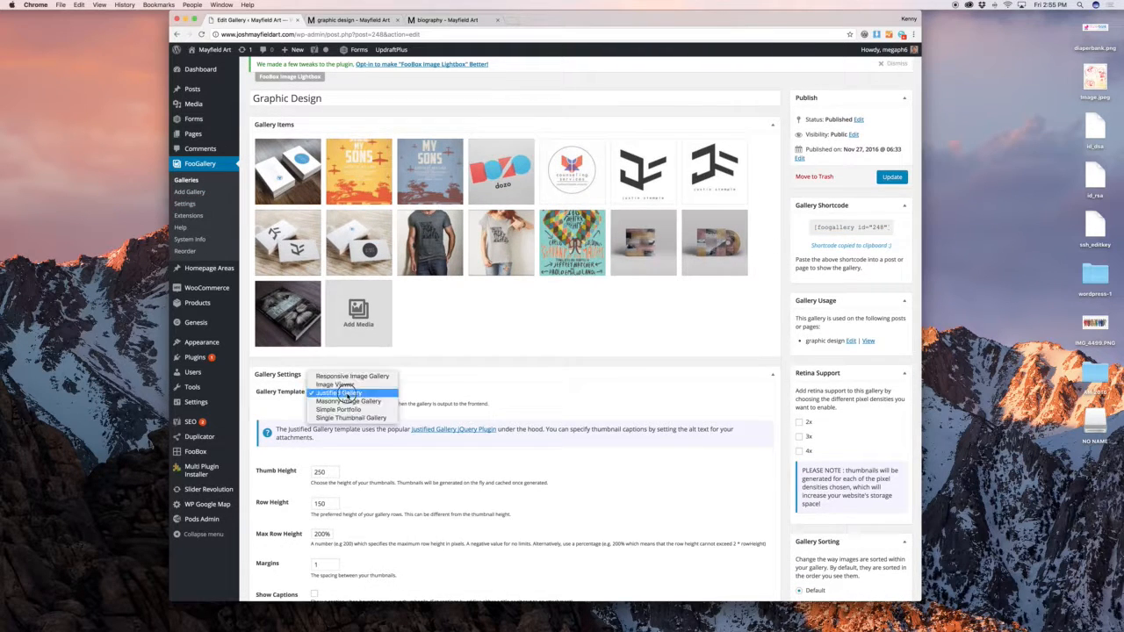
click(520, 387)
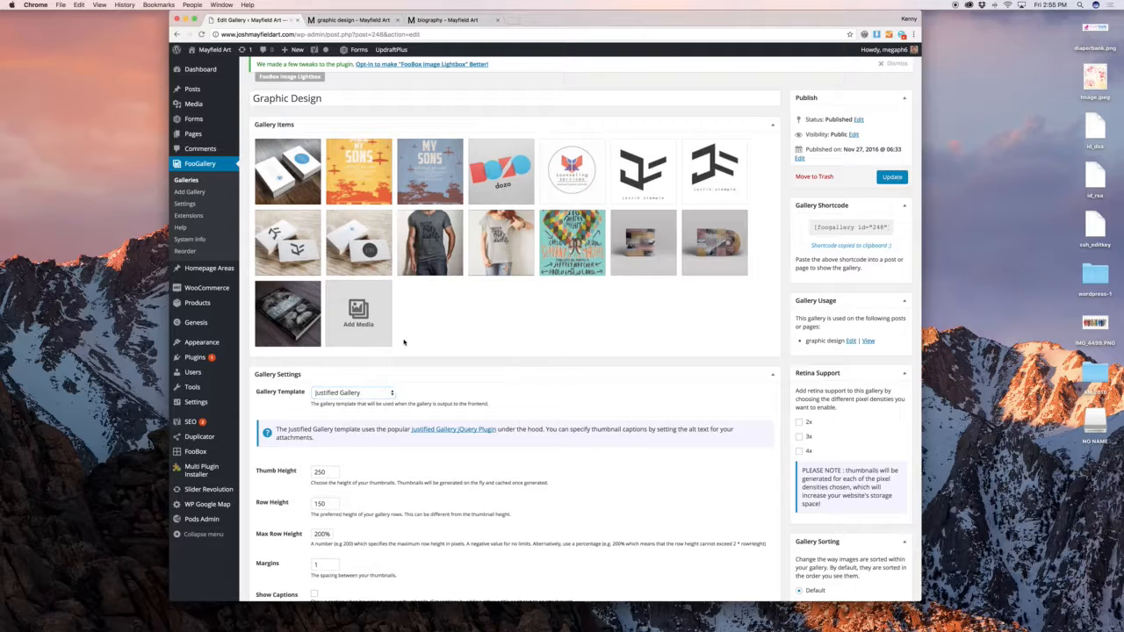
mouse_move(222, 274)
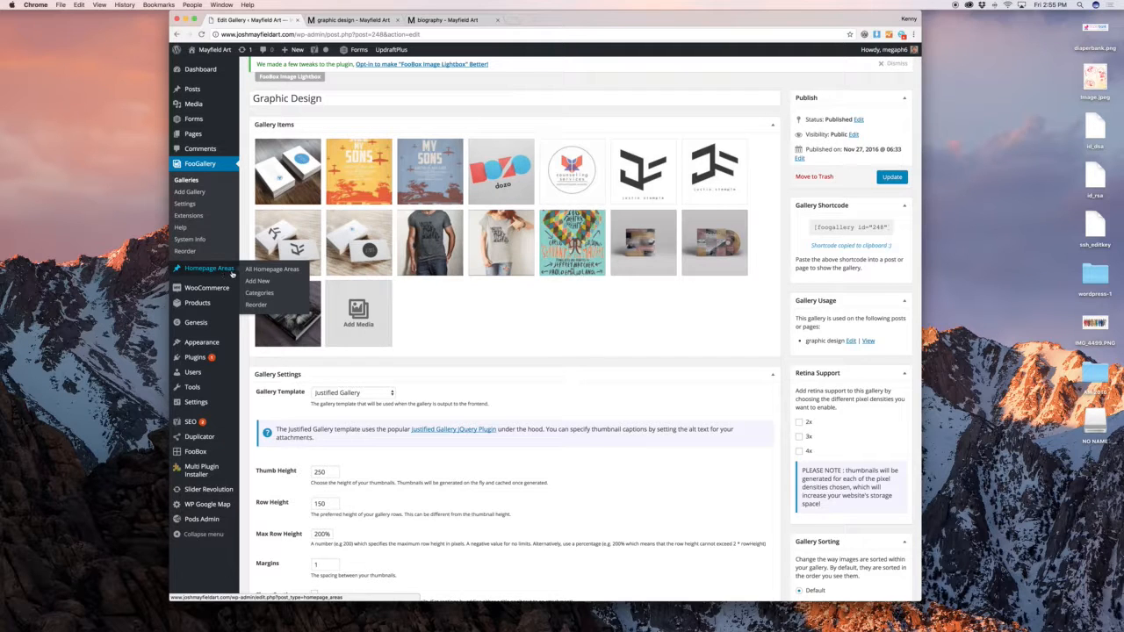
Look over All Homepage Areas and the reorder page, then visit the site's homepage
click(260, 271)
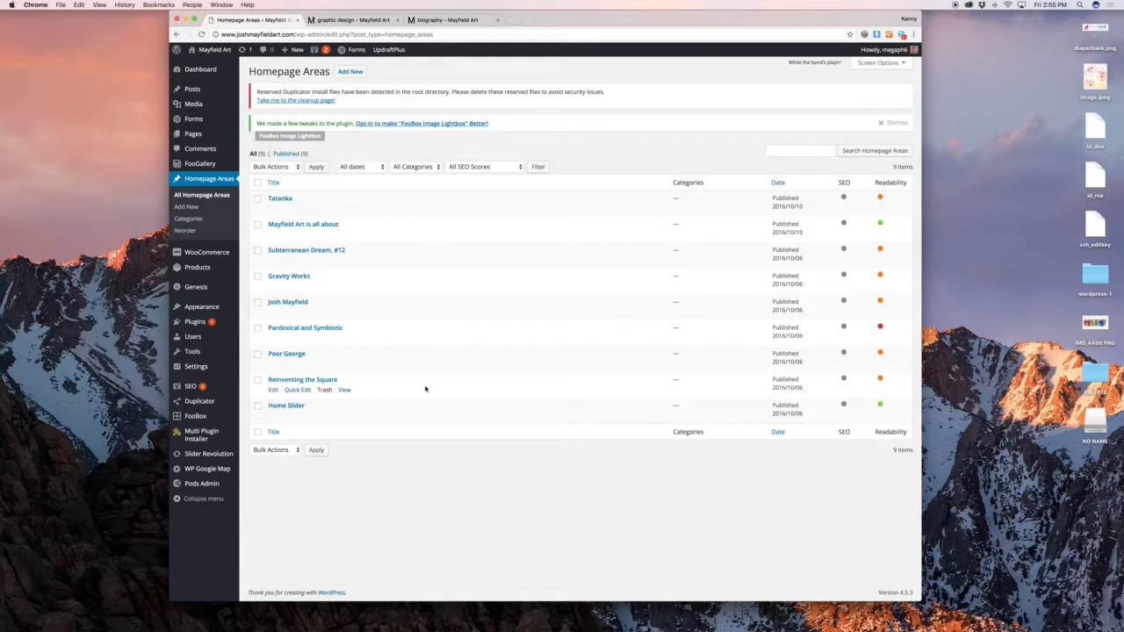
click(183, 231)
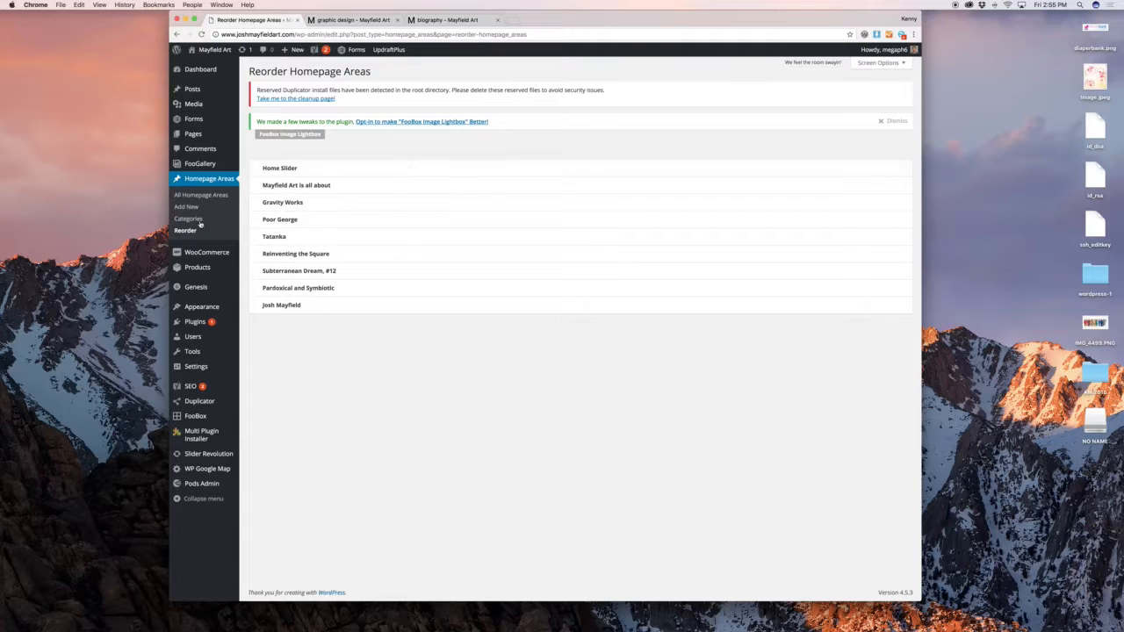
click(378, 20)
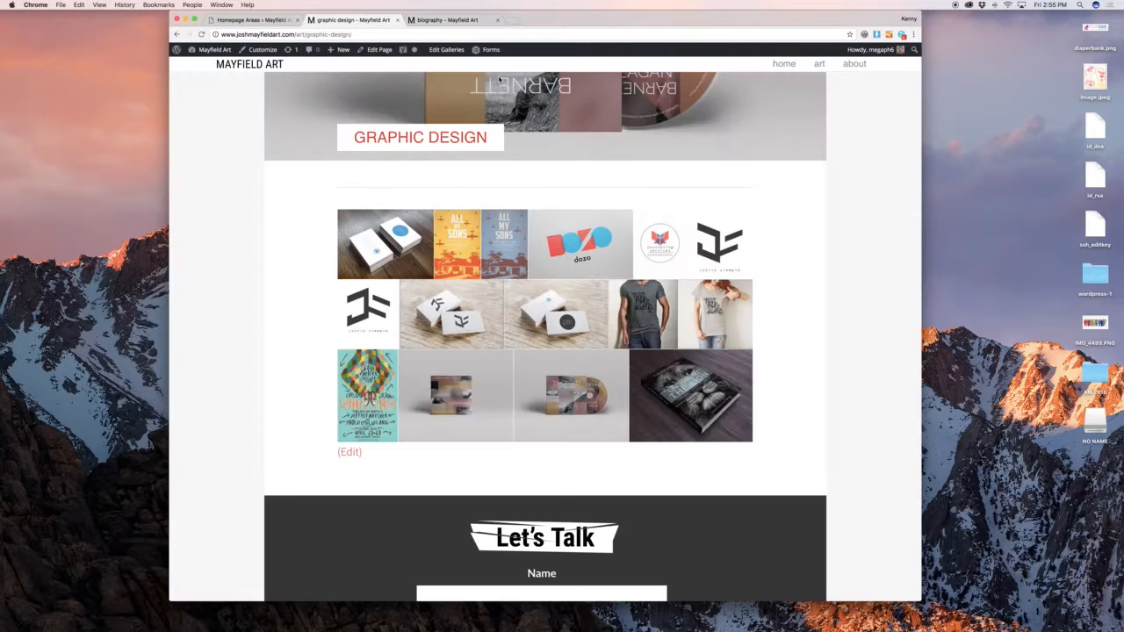
scroll(500, 80, up, 4)
click(784, 63)
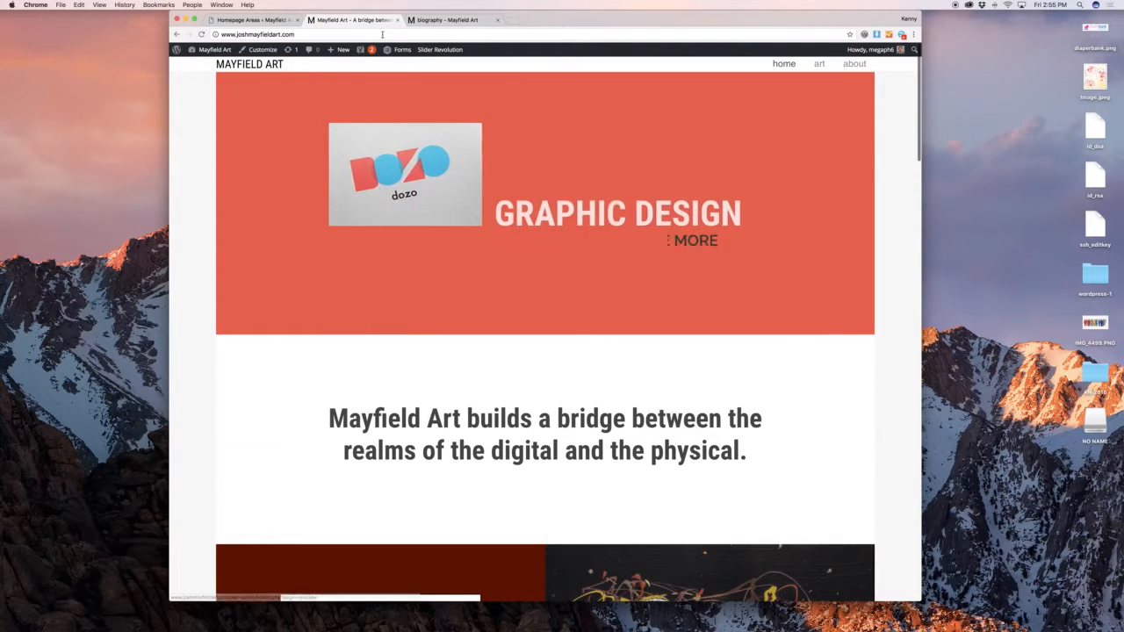
Open the Home Slider homepage area in its editor, then return to the areas list
click(255, 19)
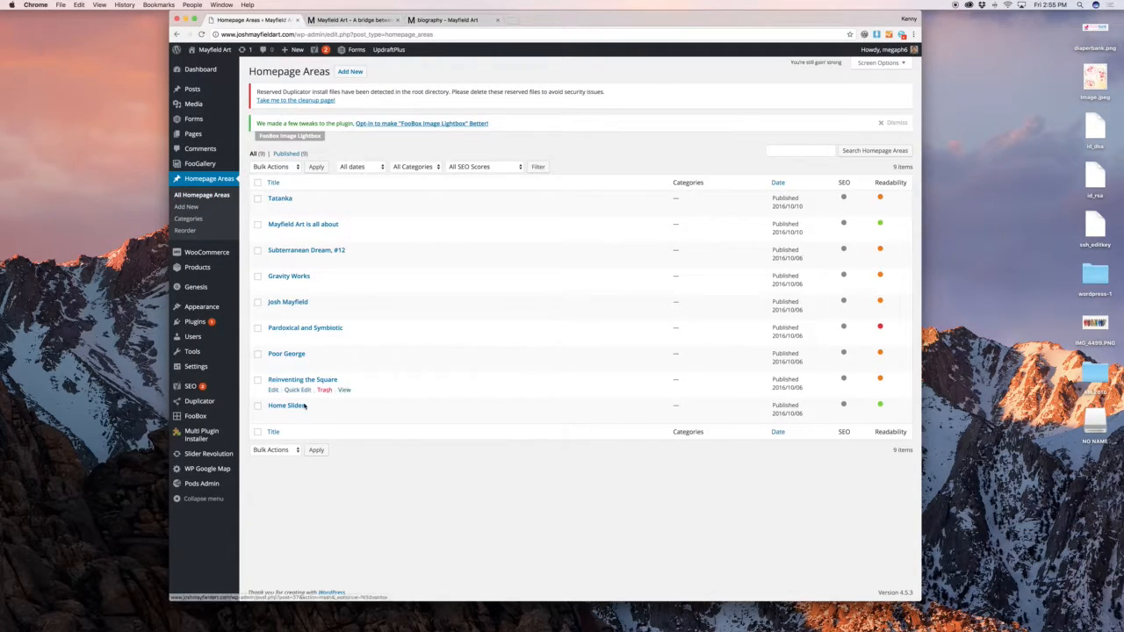
click(273, 415)
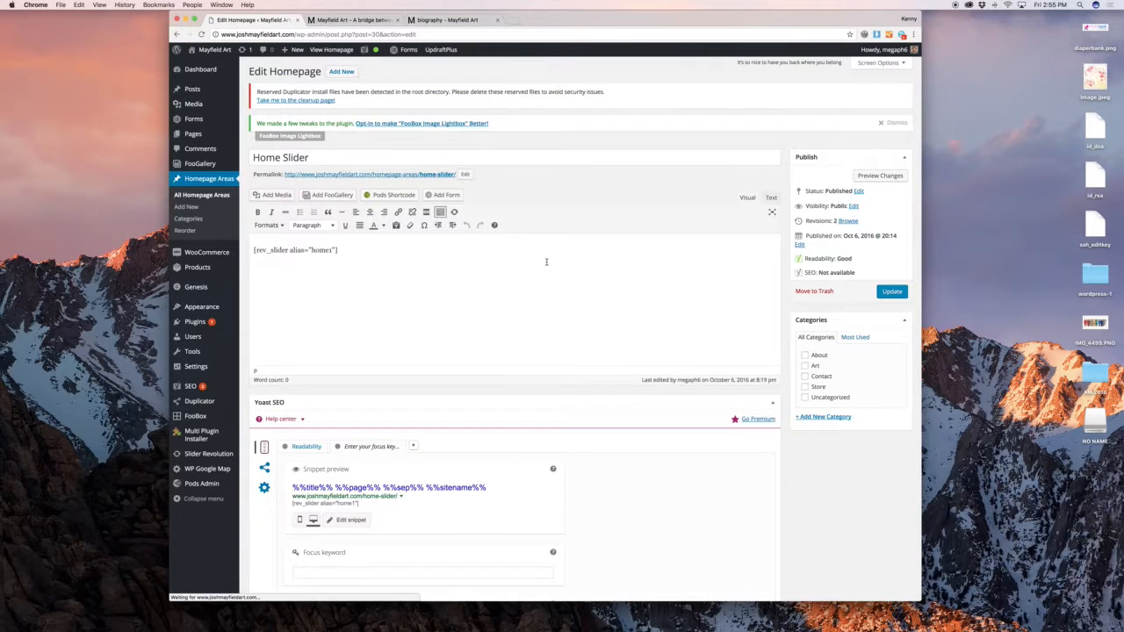
click(179, 35)
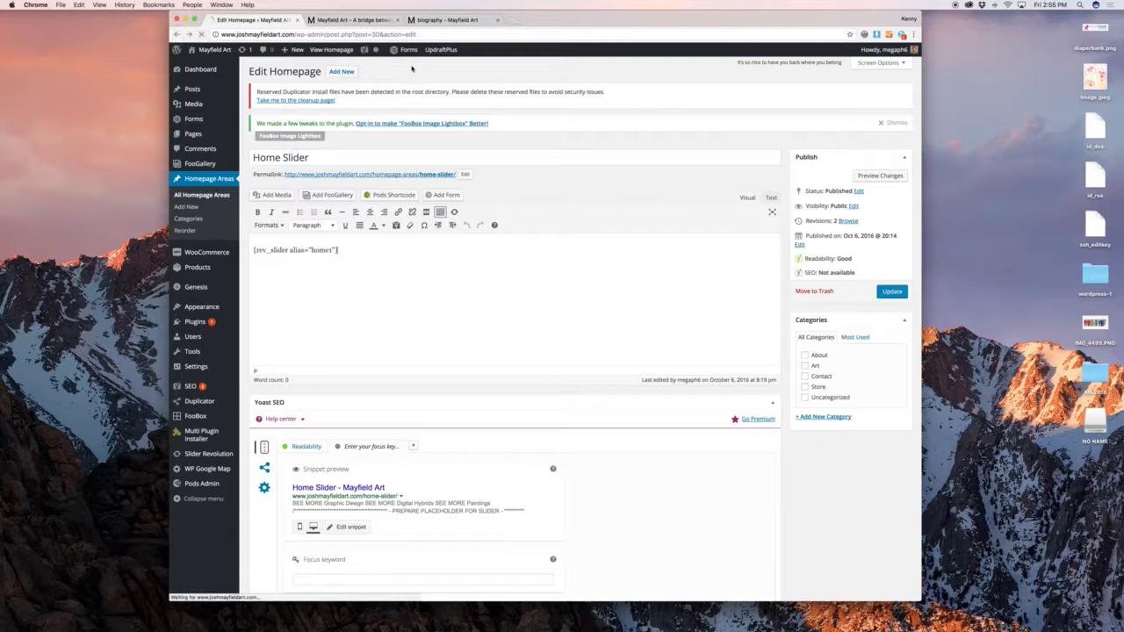
mouse_move(228, 453)
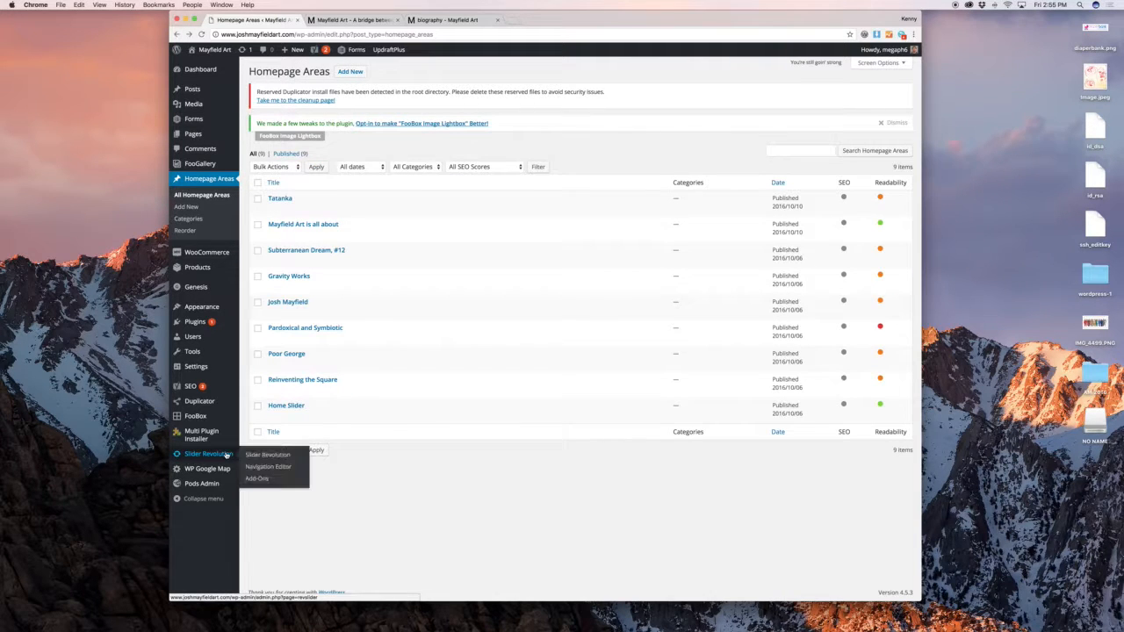
Compare the live homepage with the admin list, then edit "Mayfield Art is all about"
click(345, 19)
scroll(481, 156, down, 3)
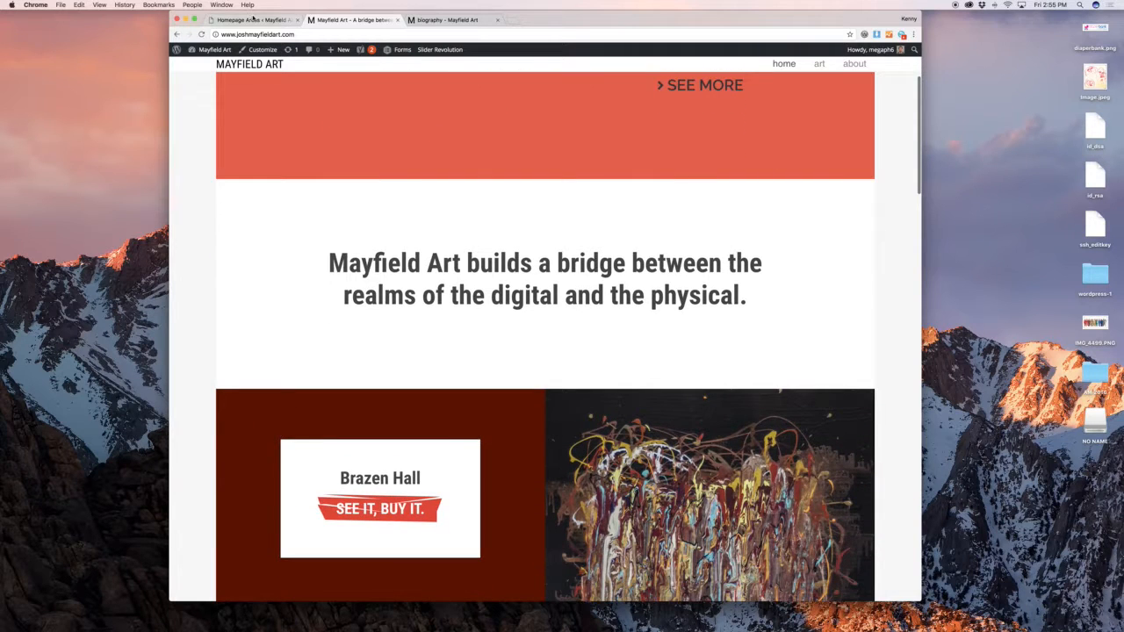
click(253, 18)
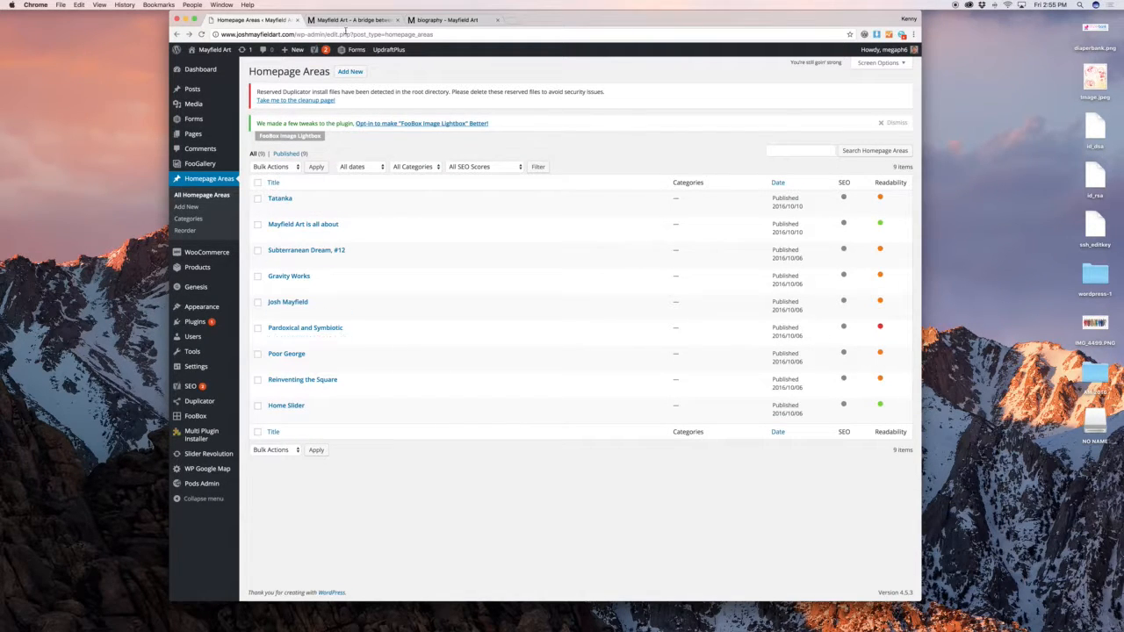
click(351, 19)
scroll(480, 166, down, 2)
click(261, 20)
click(274, 234)
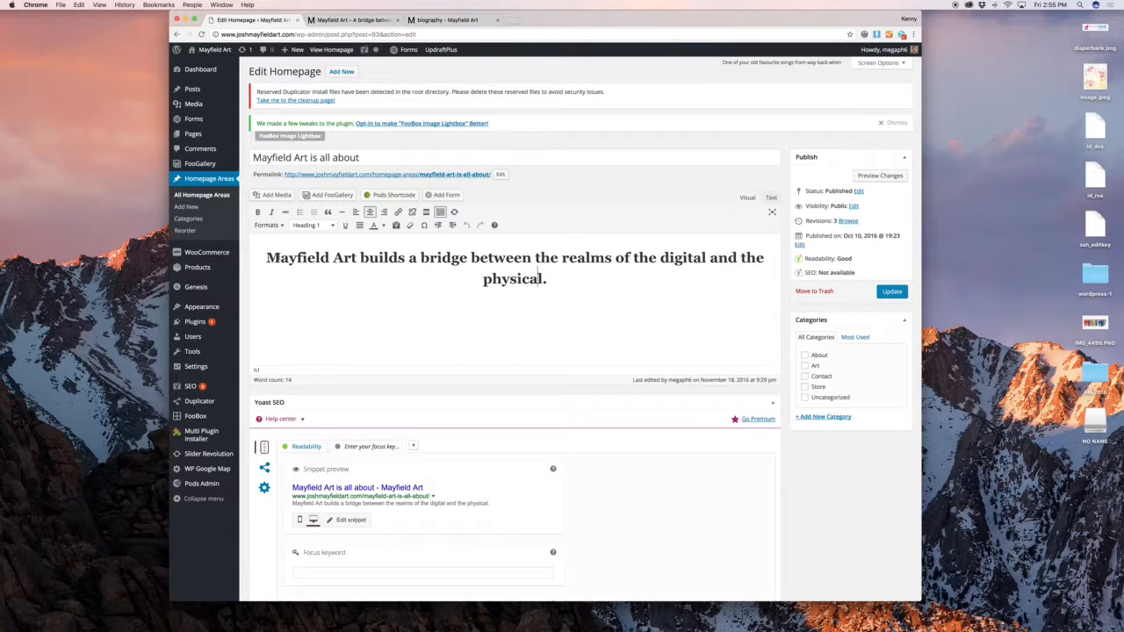
Select and deselect the bridge-between-realms tagline heading, then glance at the live homepage
drag(268, 258, 709, 282)
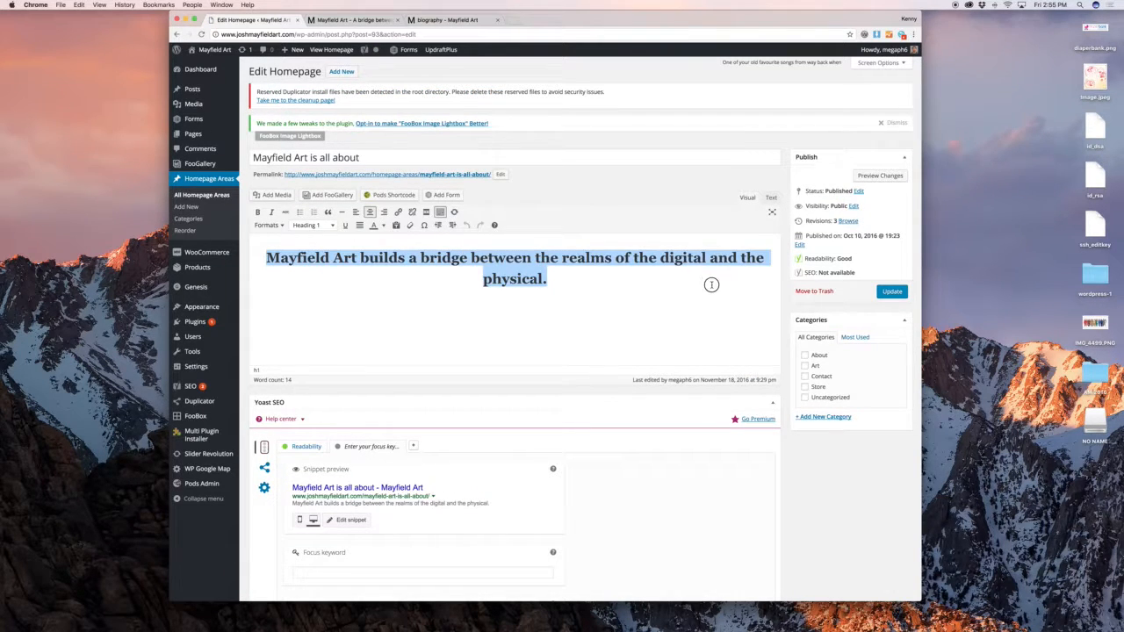
click(617, 273)
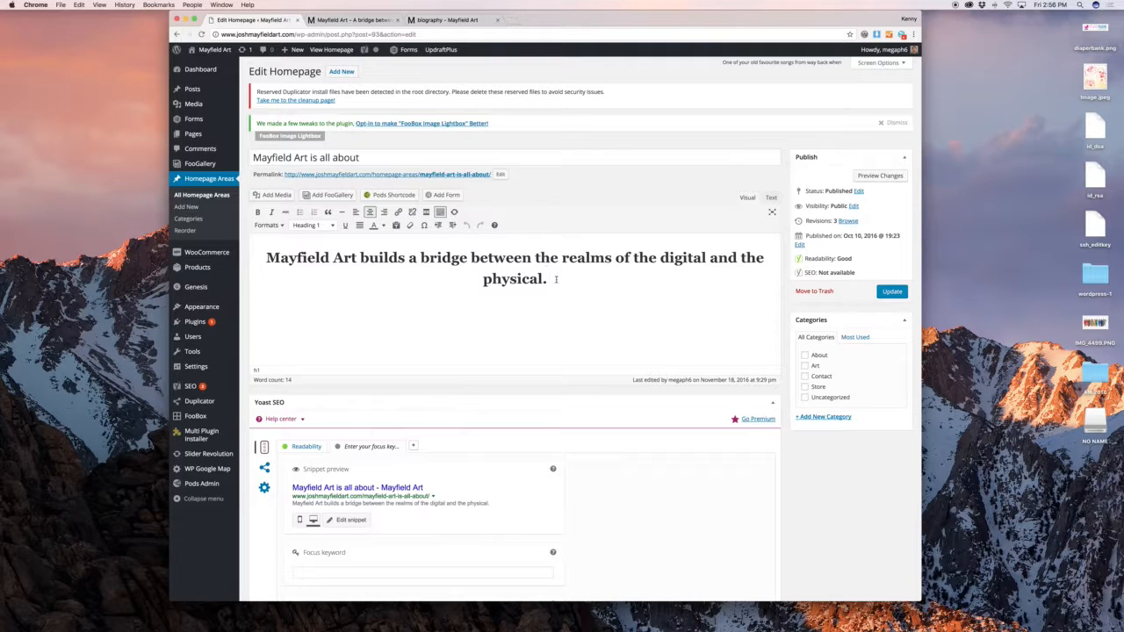
drag(555, 279, 283, 241)
click(307, 255)
key(ctrl+Tab)
click(262, 23)
Hide the Yoast SEO, Revisions and Revolution Slider Options boxes via Screen Options
click(455, 403)
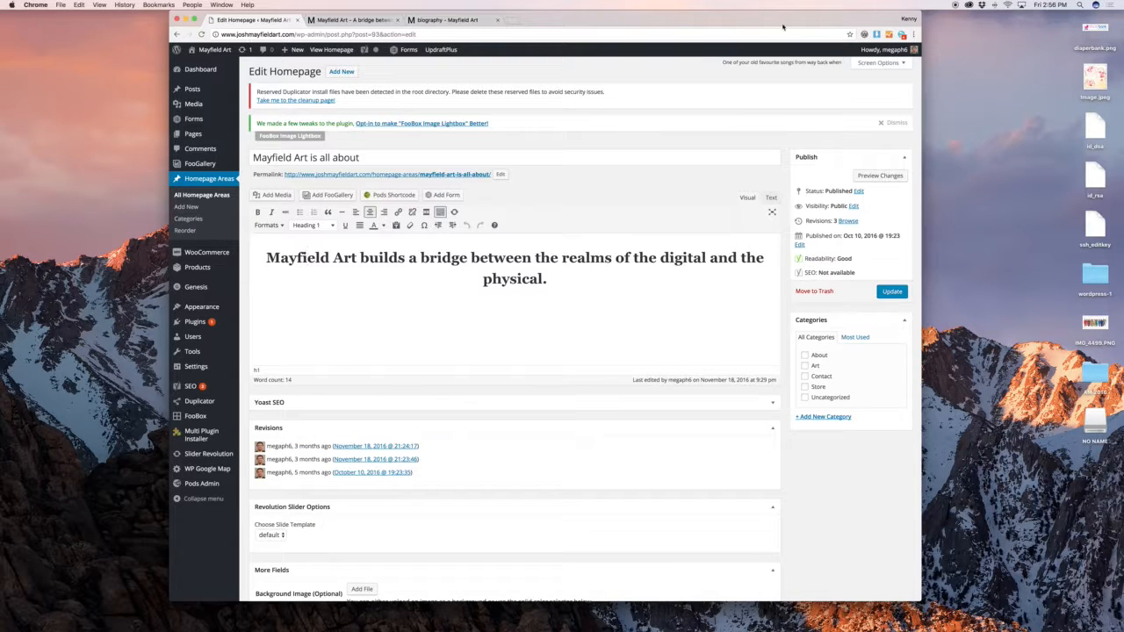
click(880, 63)
click(318, 85)
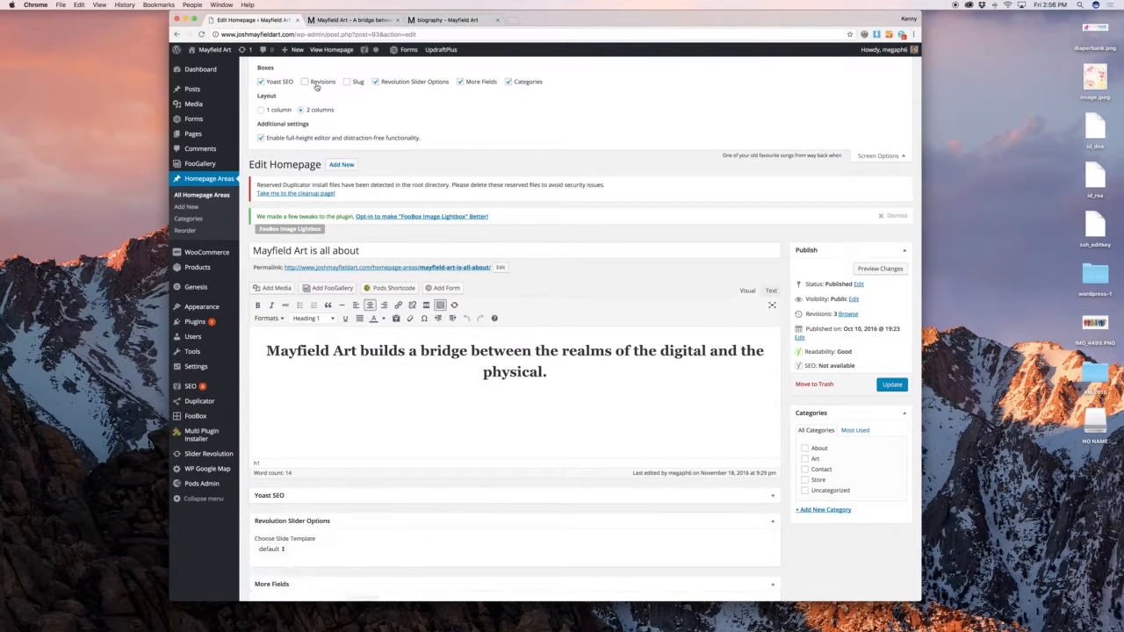
click(280, 85)
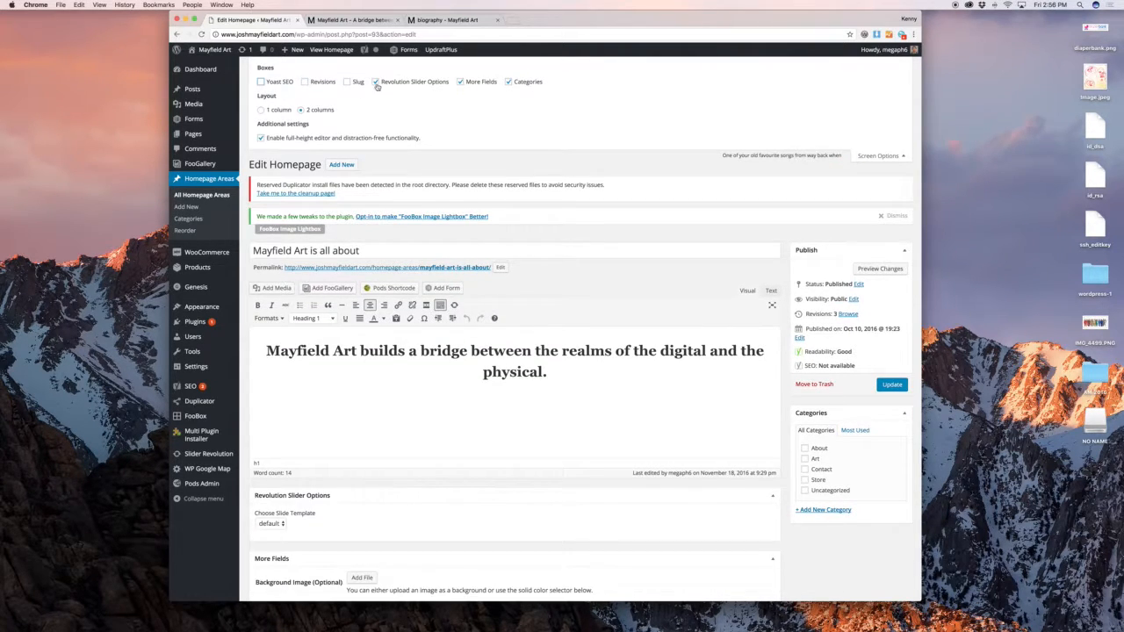
click(435, 86)
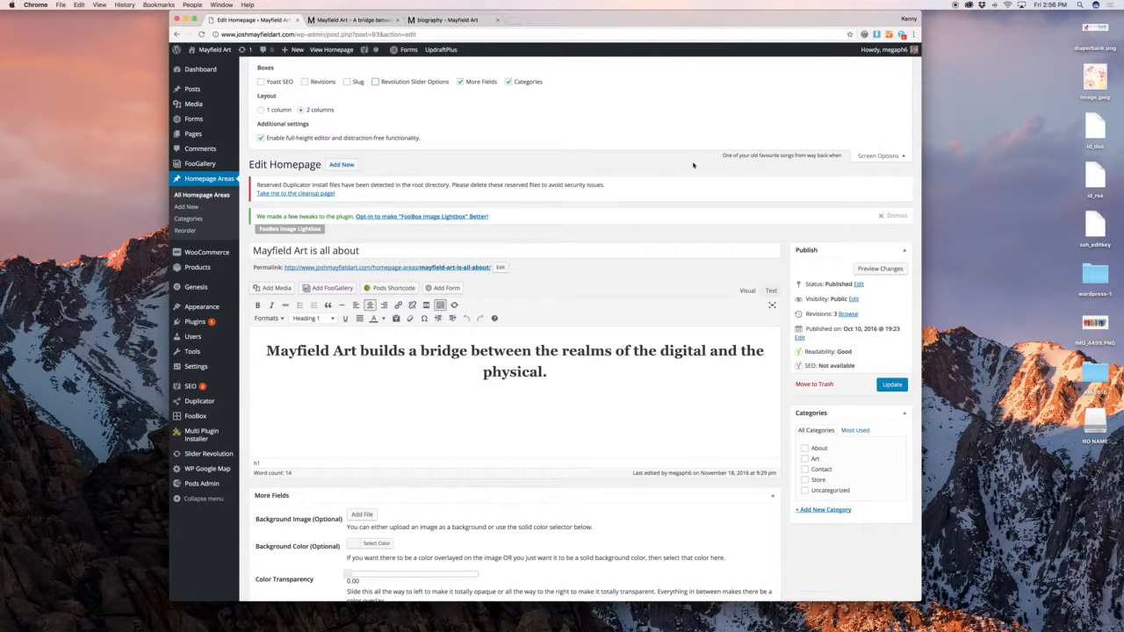
click(881, 155)
Check More Fields: no background image or colour, padding enabled, transparency 0.00
scroll(777, 269, down, 5)
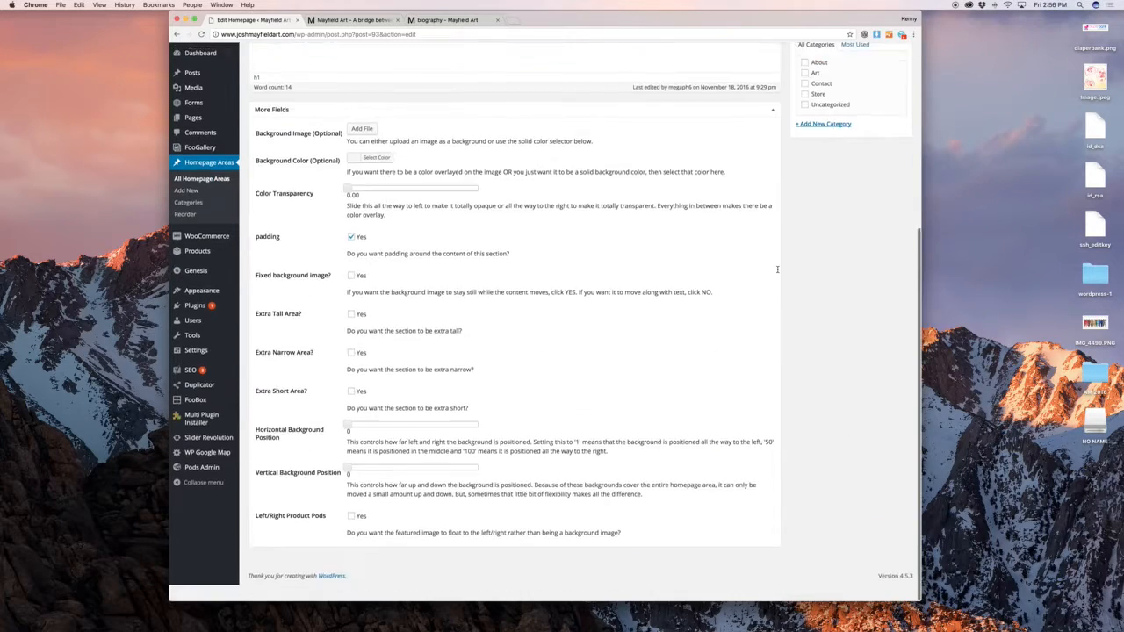
scroll(667, 254, up, 3)
scroll(546, 241, down, 2)
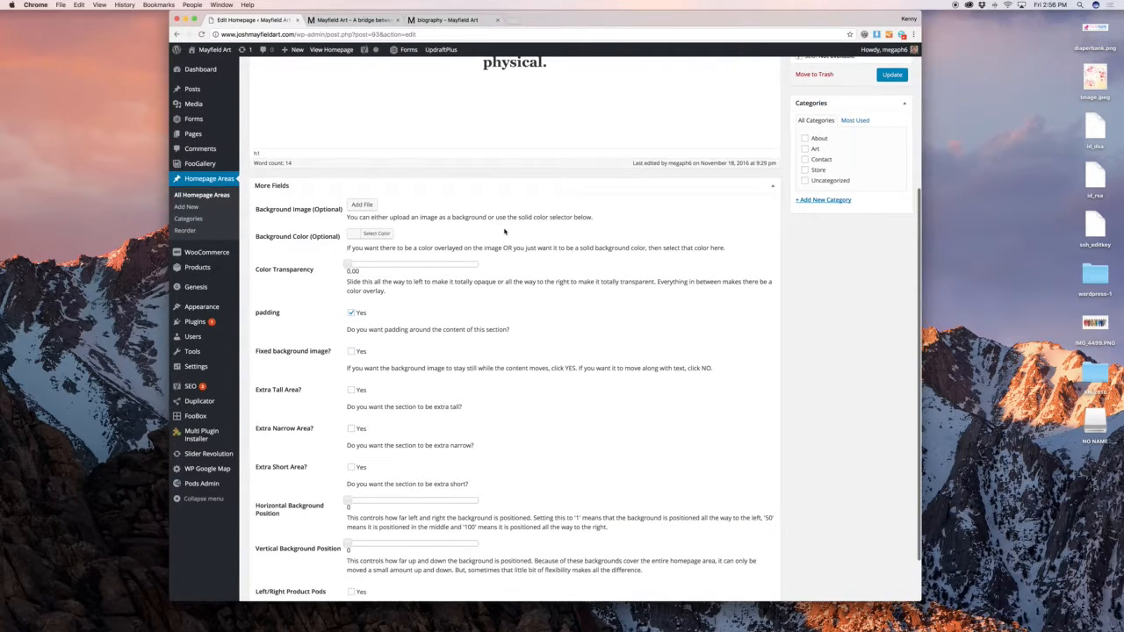
scroll(505, 231, up, 3)
scroll(439, 241, down, 4)
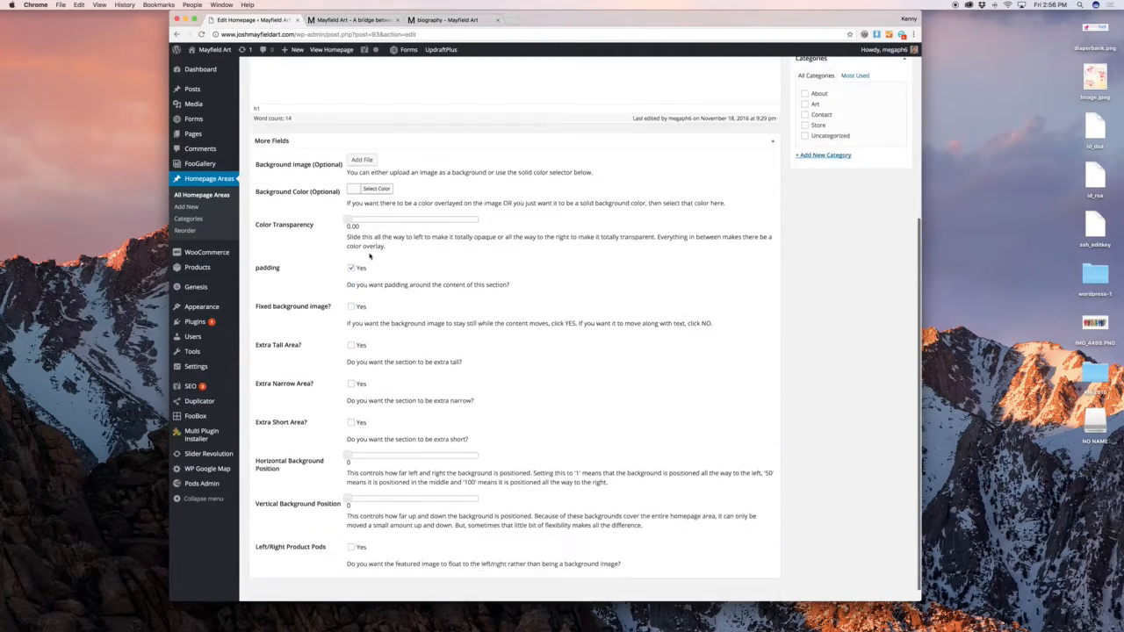
scroll(373, 220, down, 1)
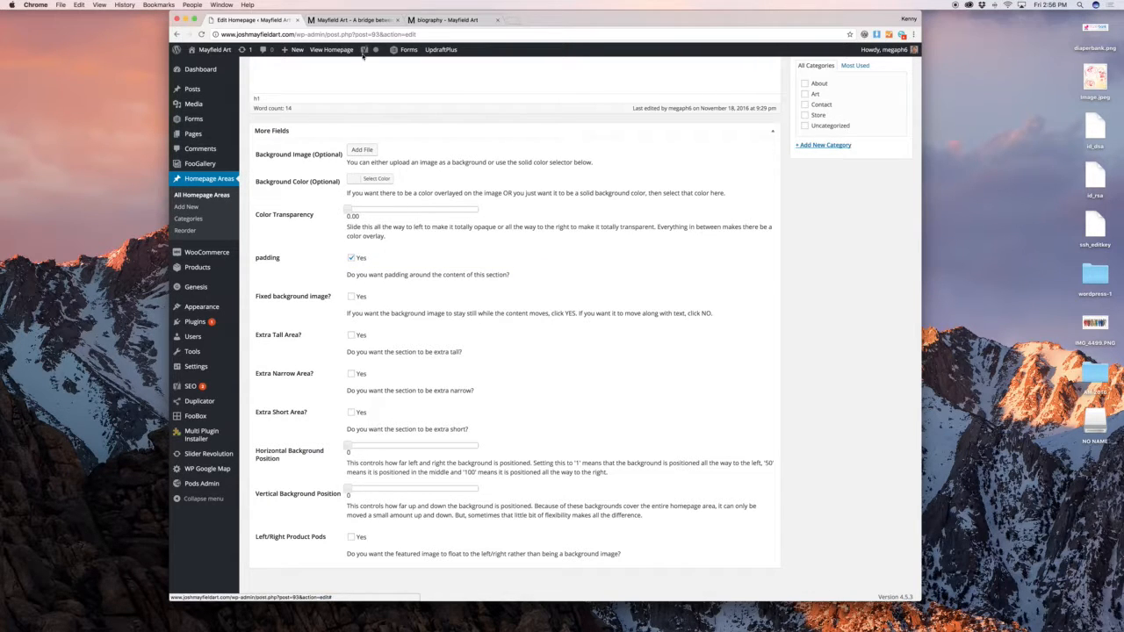
click(356, 19)
scroll(459, 179, down, 10)
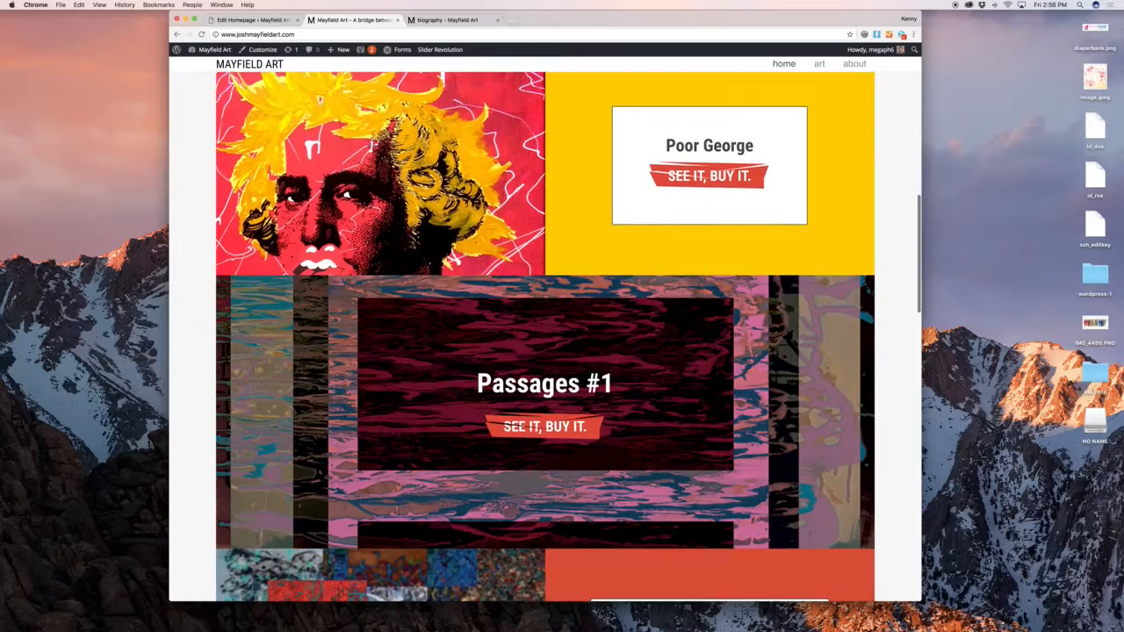
scroll(350, 109, up, 10)
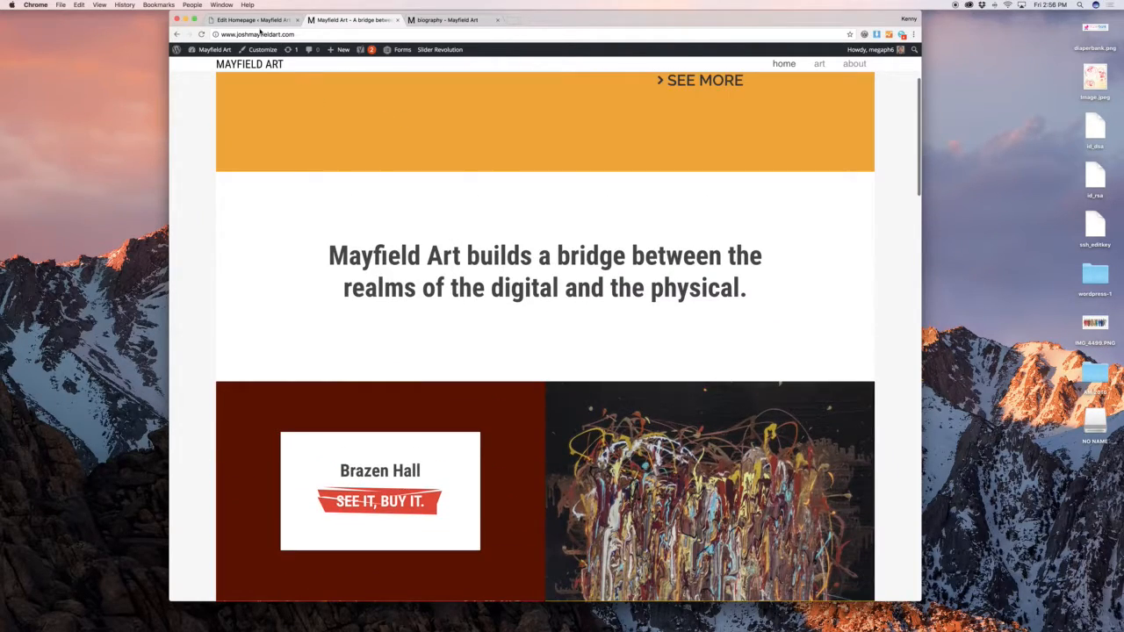
click(257, 20)
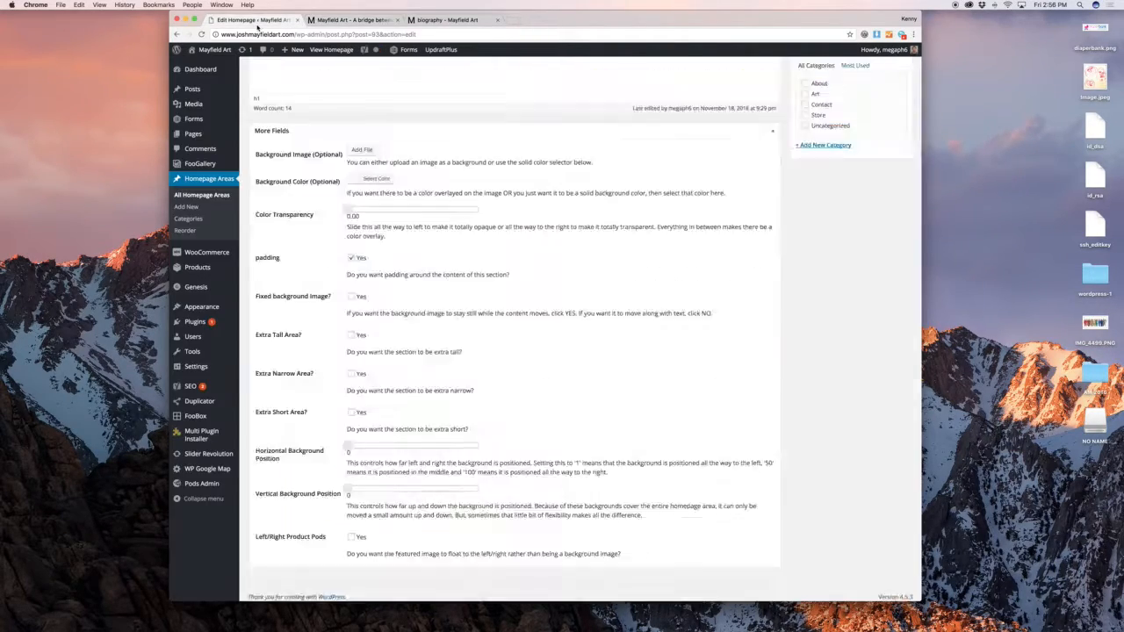
scroll(414, 220, up, 5)
scroll(443, 230, down, 5)
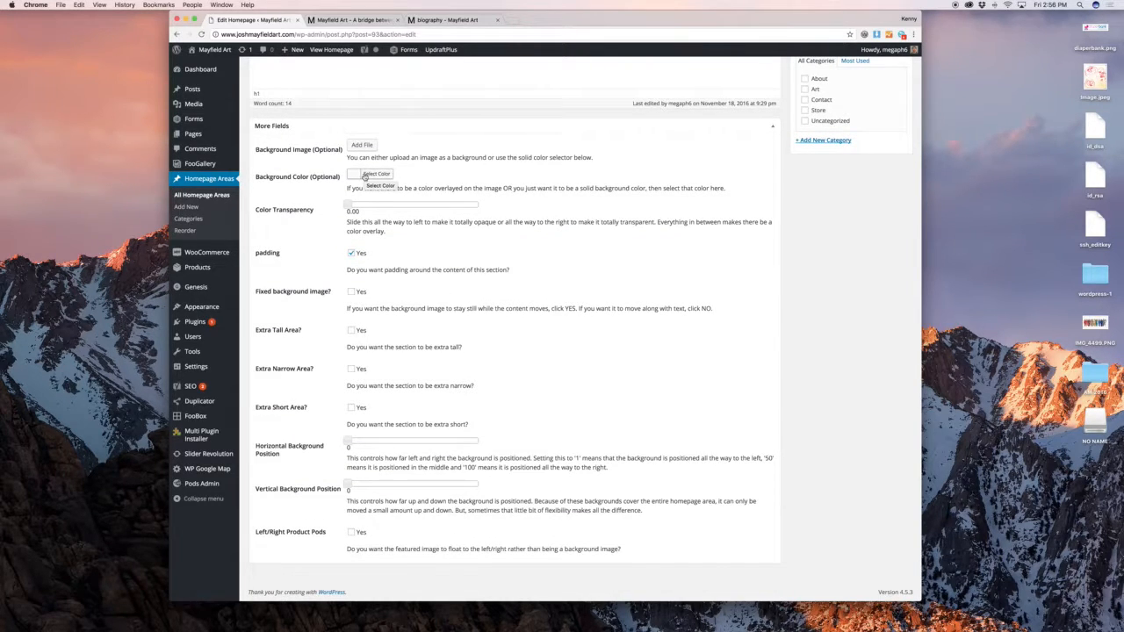
click(365, 175)
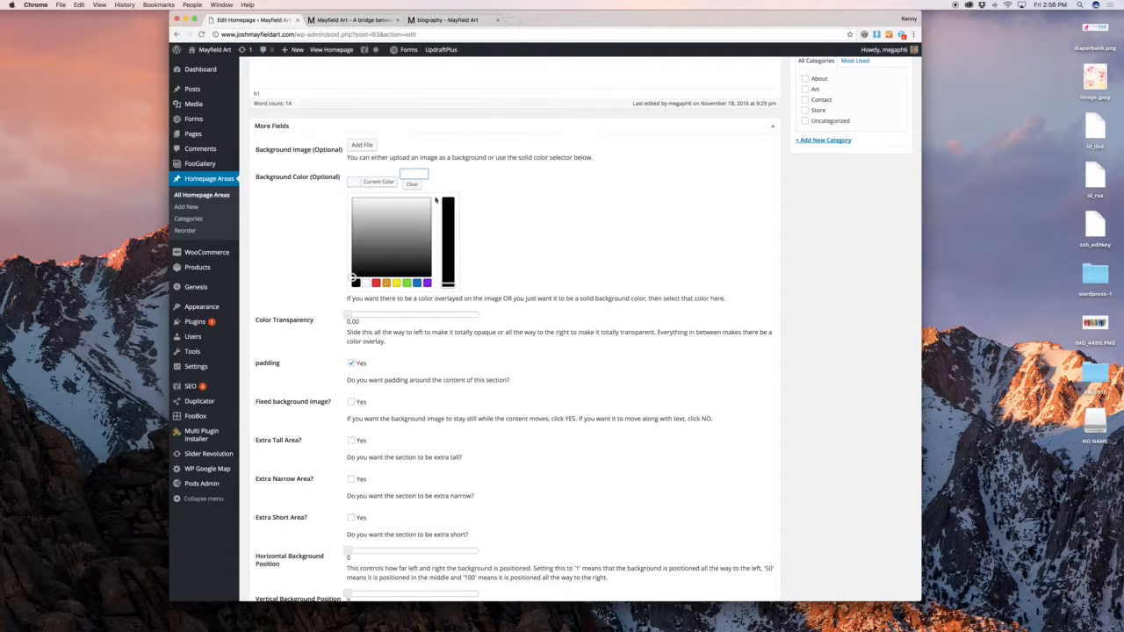
click(457, 171)
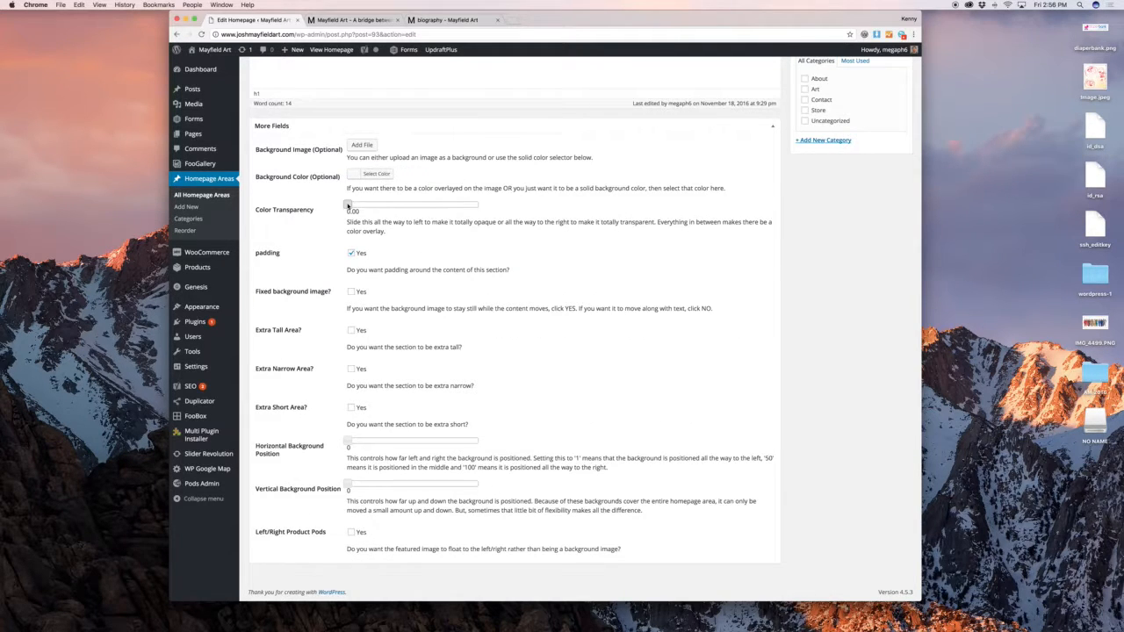
drag(352, 204, 393, 207)
drag(413, 206, 347, 203)
mouse_move(347, 204)
mouse_down()
mouse_move(555, 209)
mouse_move(334, 209)
mouse_up()
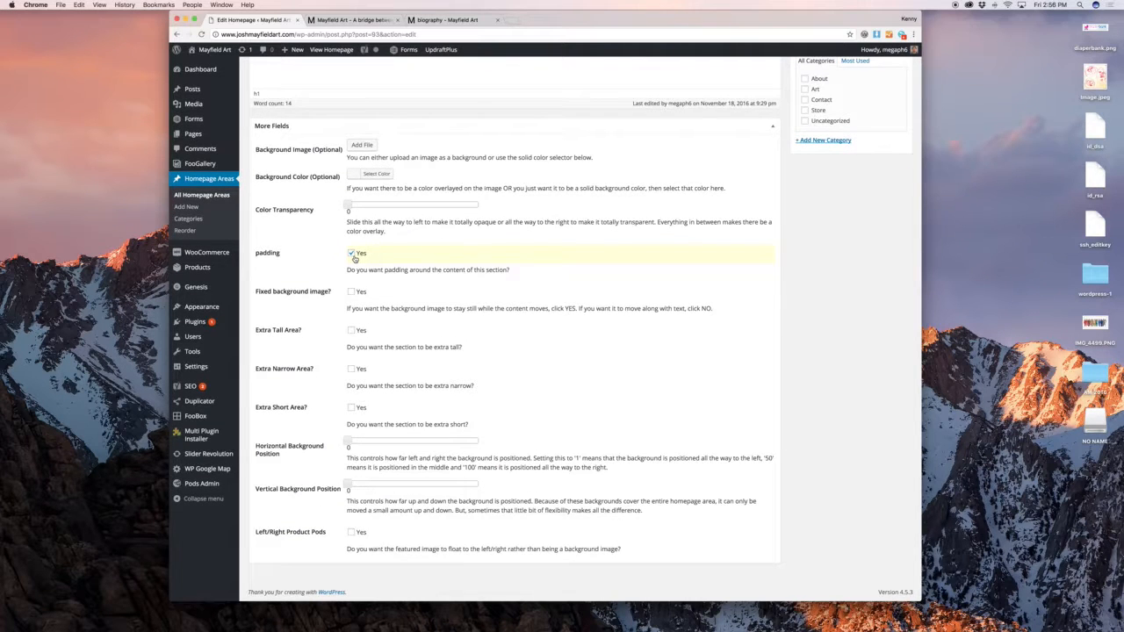
click(351, 19)
scroll(502, 212, up, 2)
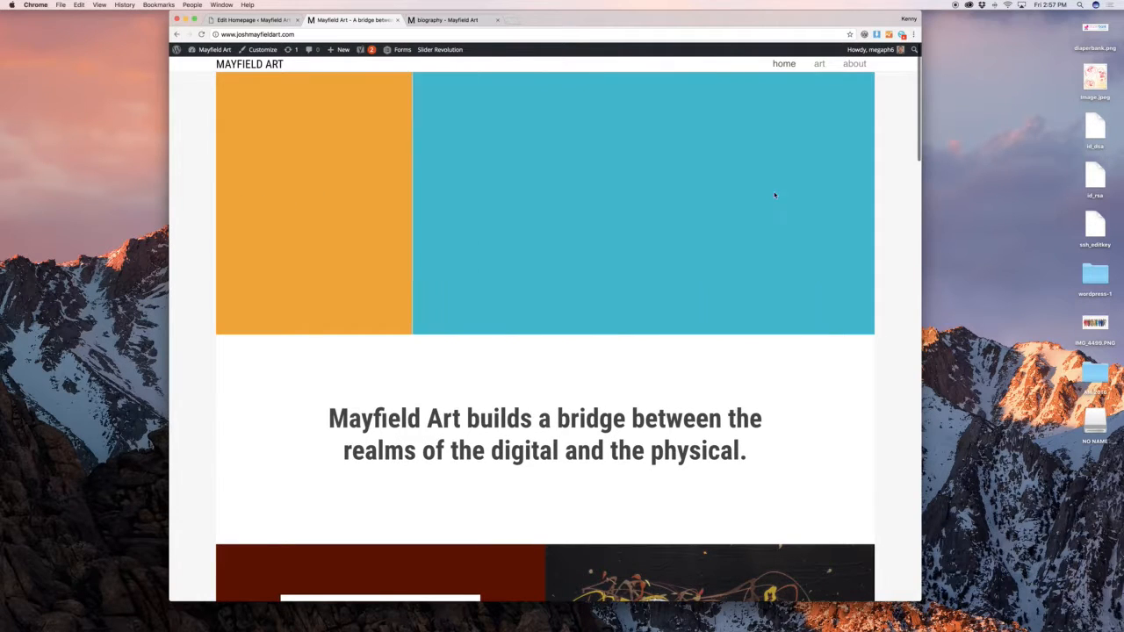
click(230, 18)
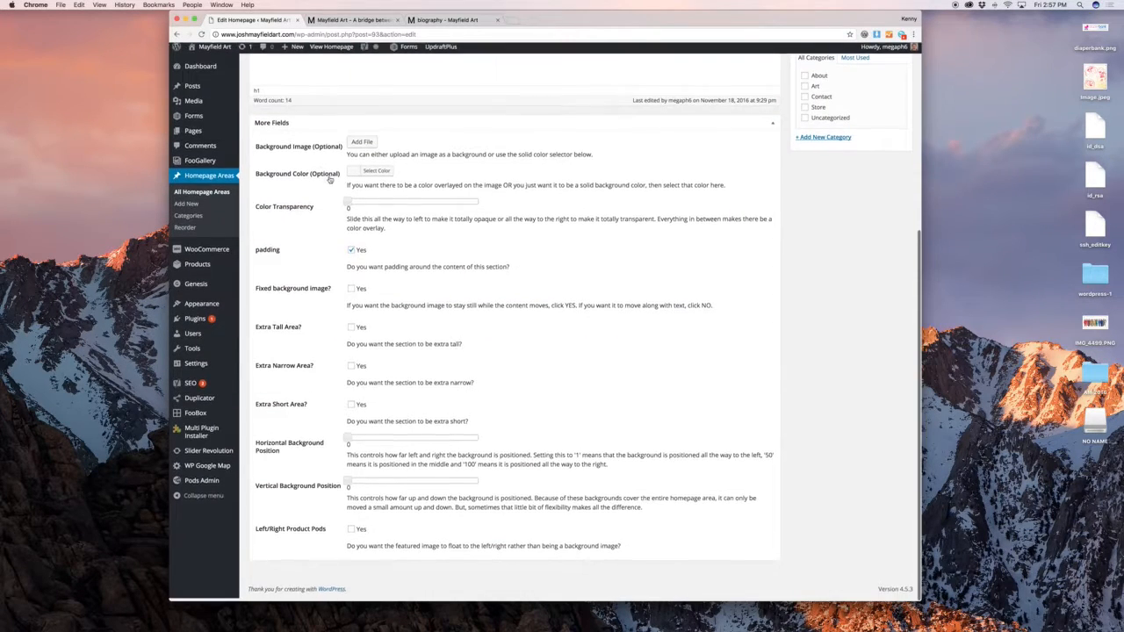
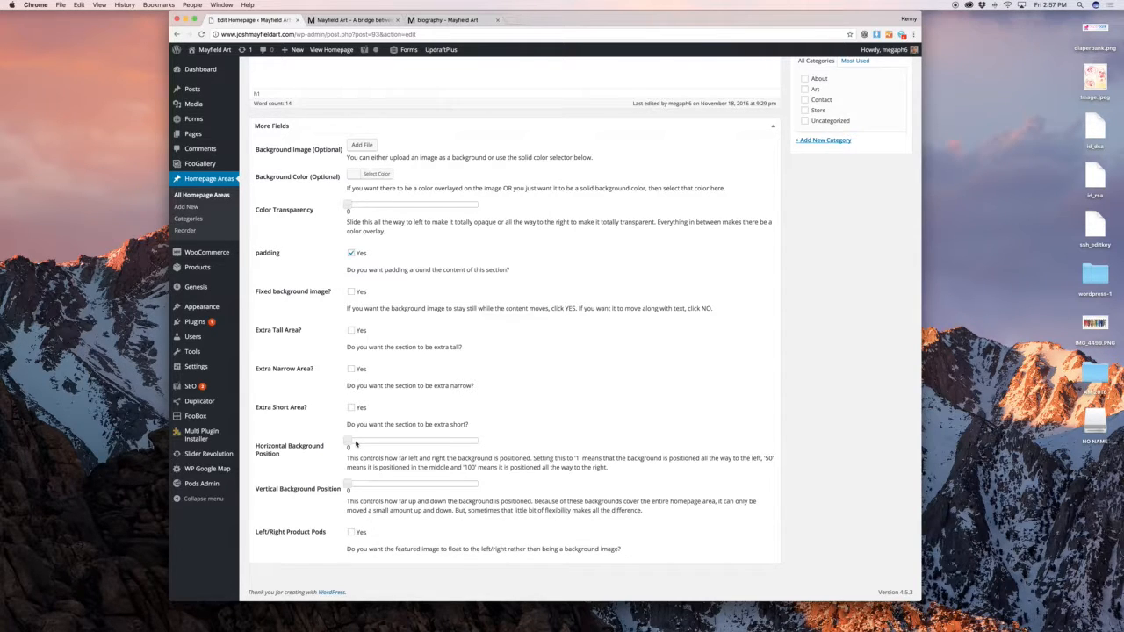
Open the All Homepage Areas list and compare it against the live homepage
scroll(356, 443, down, 1)
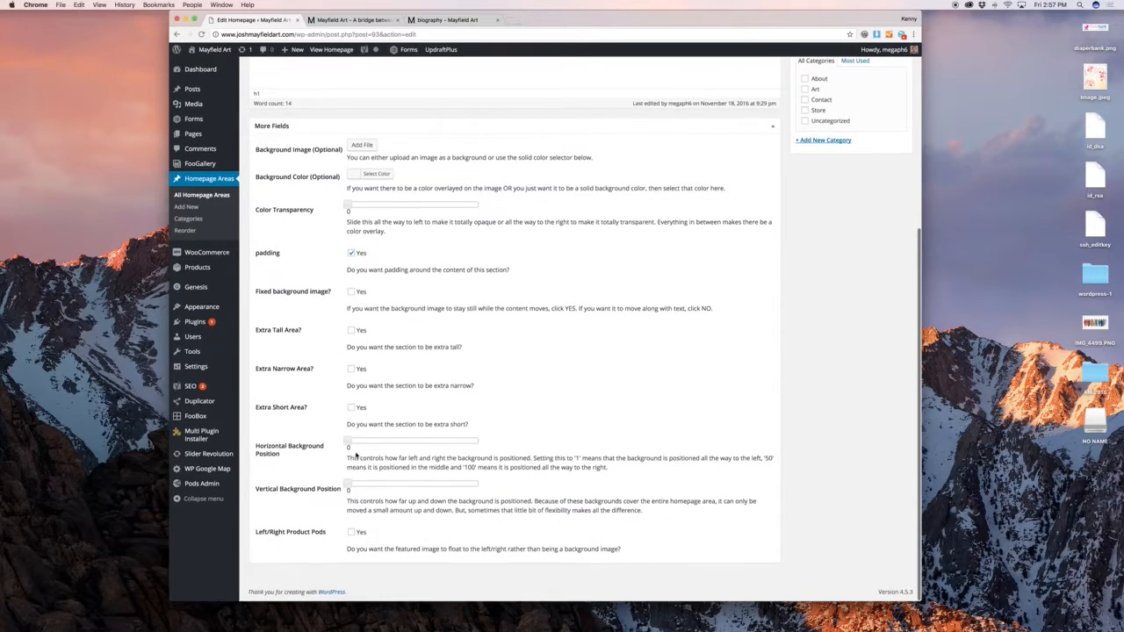
scroll(355, 454, up, 3)
scroll(354, 458, down, 4)
scroll(355, 457, up, 10)
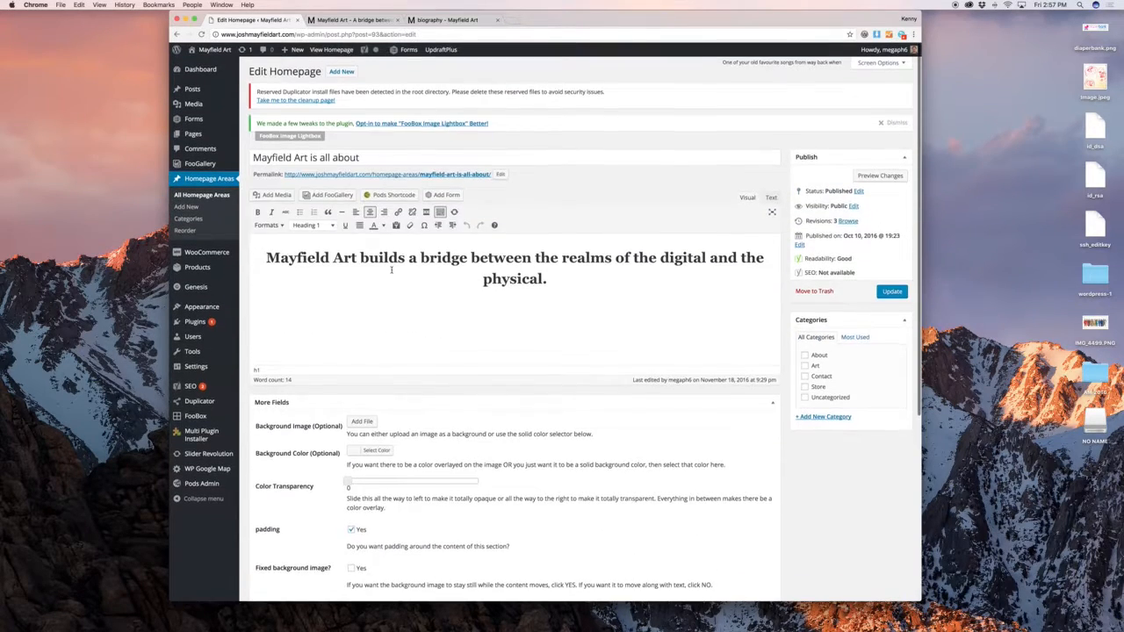
scroll(429, 371, down, 10)
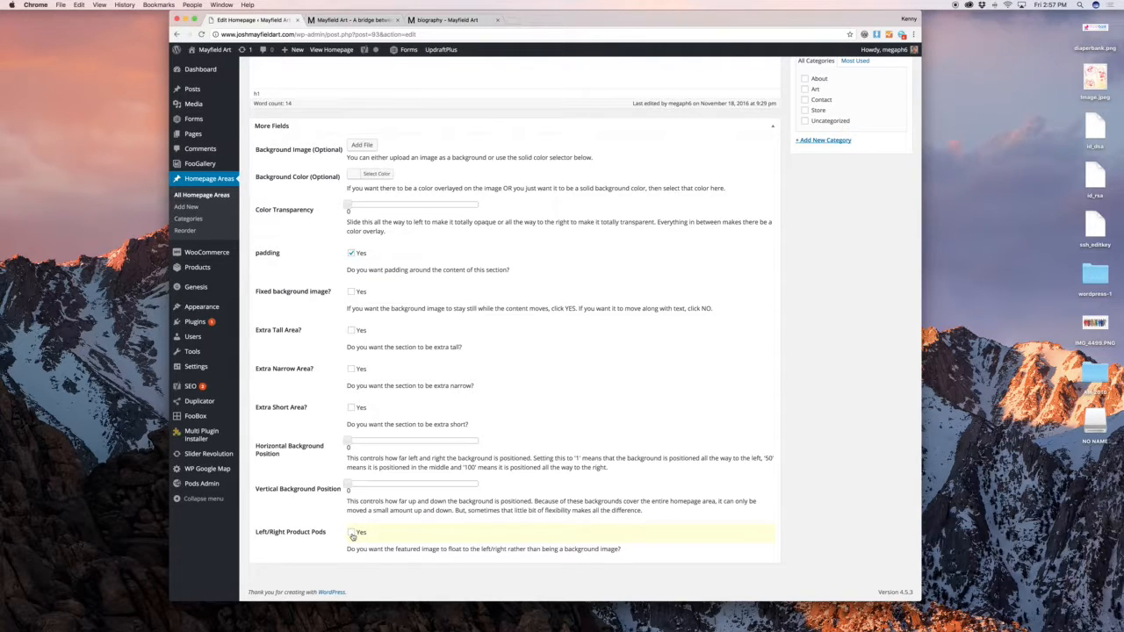
scroll(422, 531, up, 5)
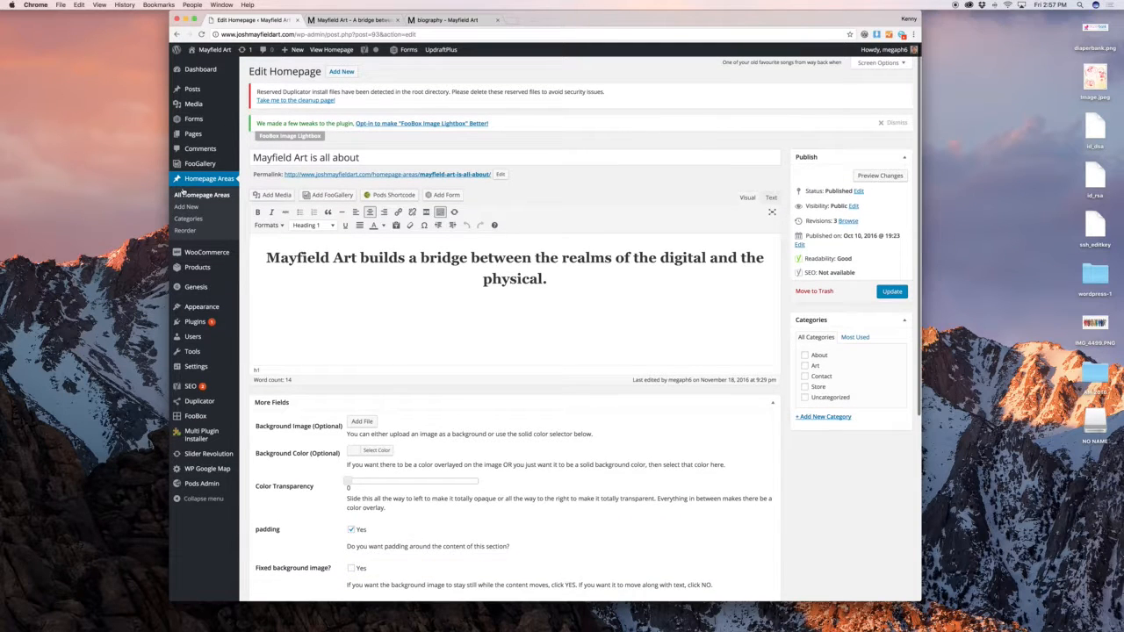
click(186, 194)
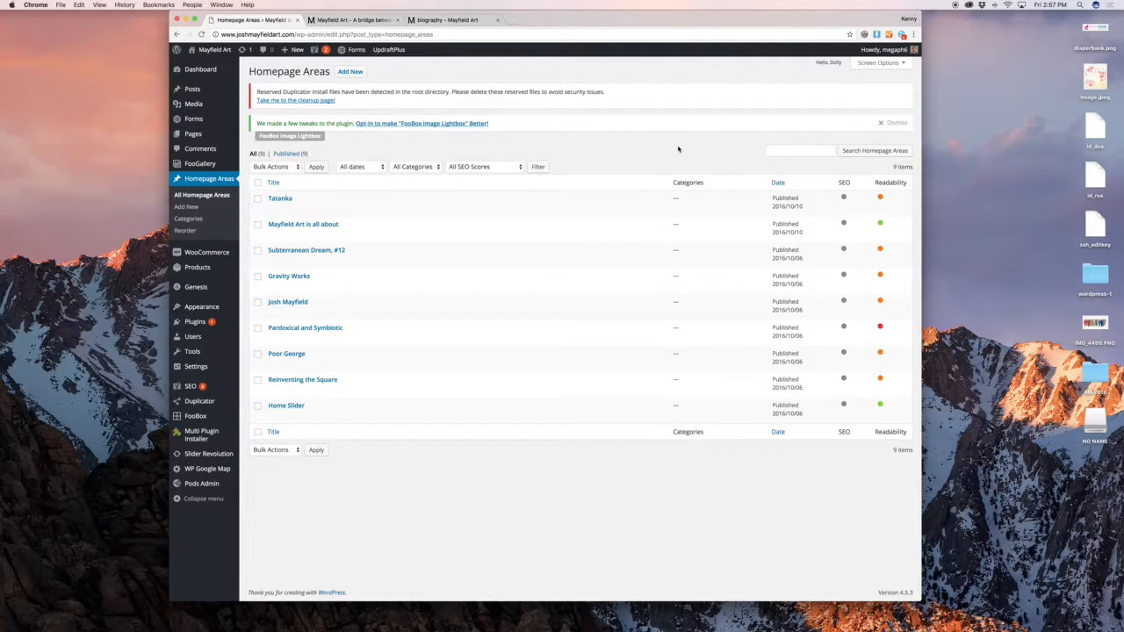
click(329, 20)
scroll(531, 285, down, 8)
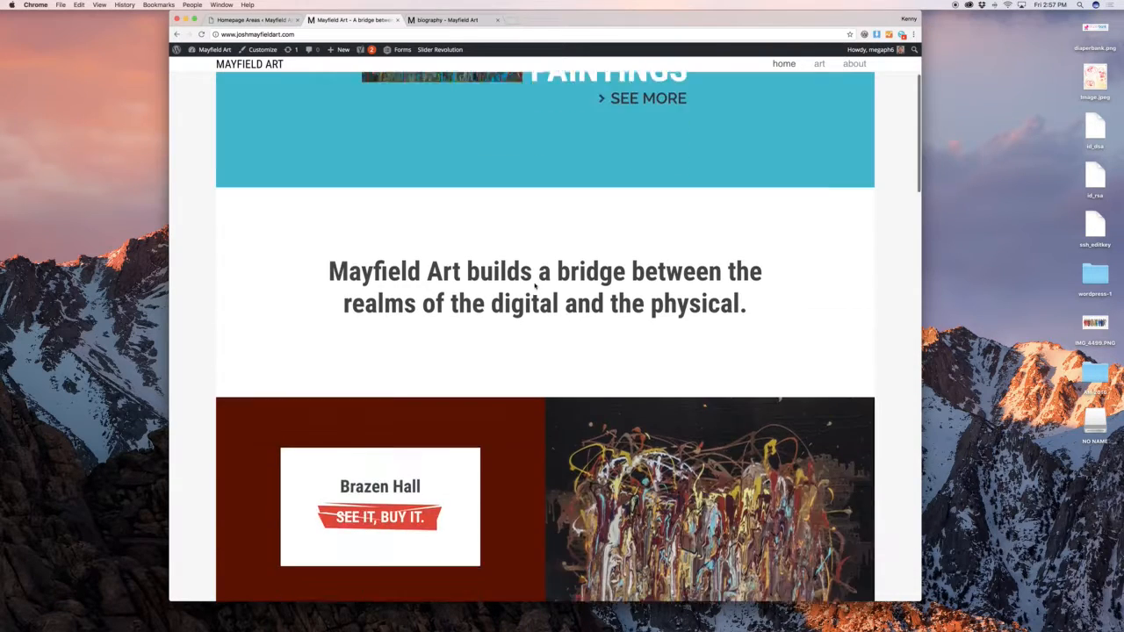
scroll(531, 285, down, 2)
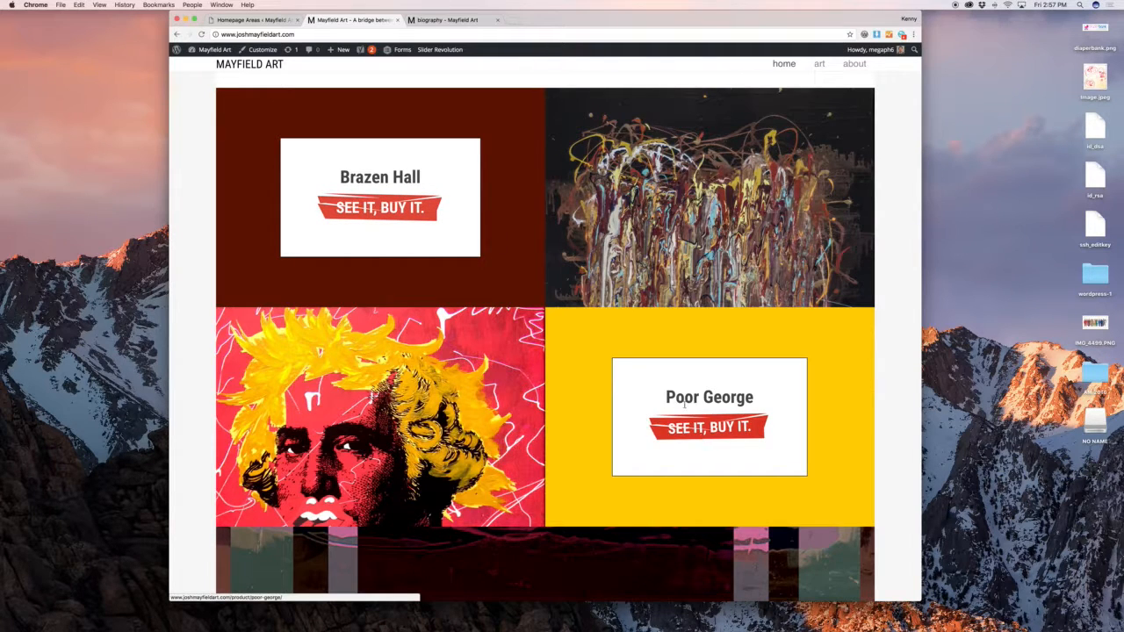
click(248, 21)
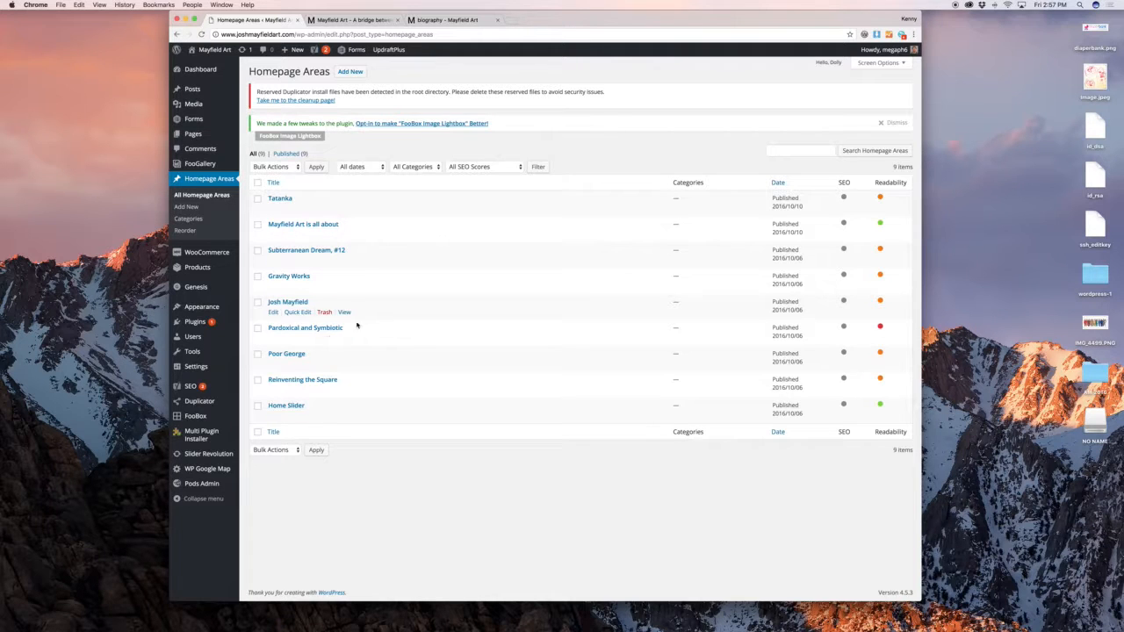
Open the Poor George area for editing and compare its heading with the live site
click(273, 364)
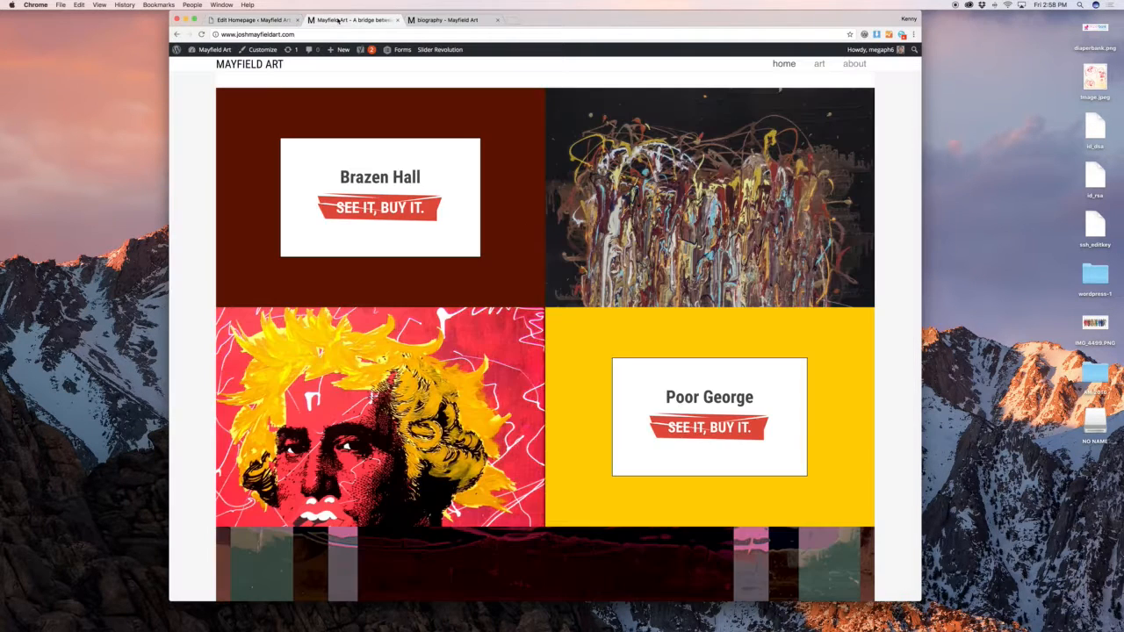
click(347, 20)
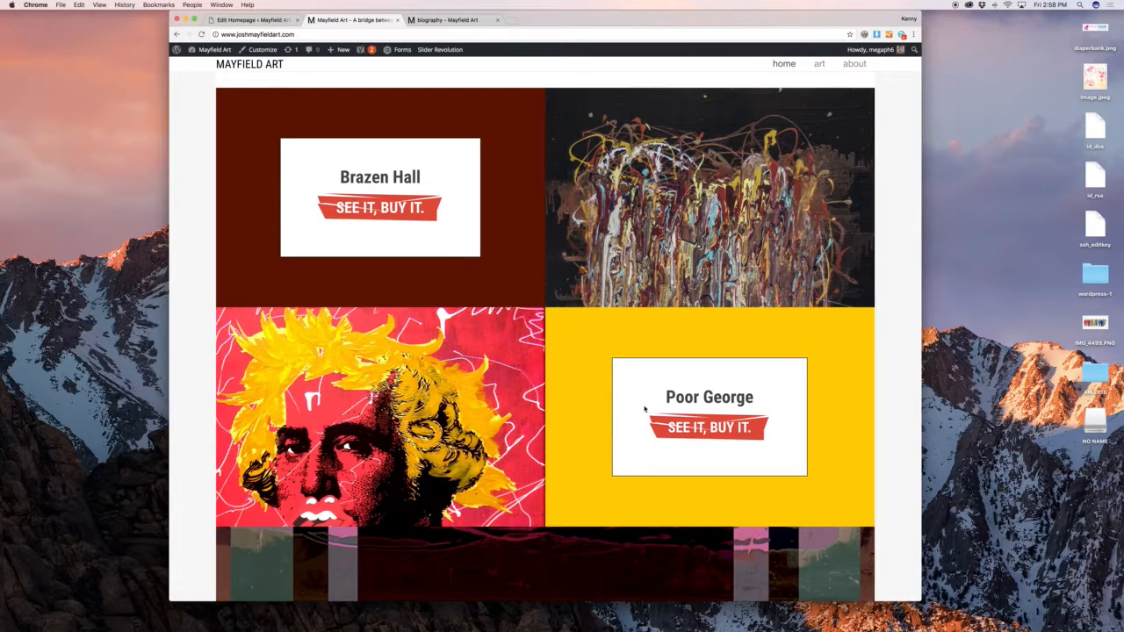
triple_click(359, 179)
triple_click(711, 402)
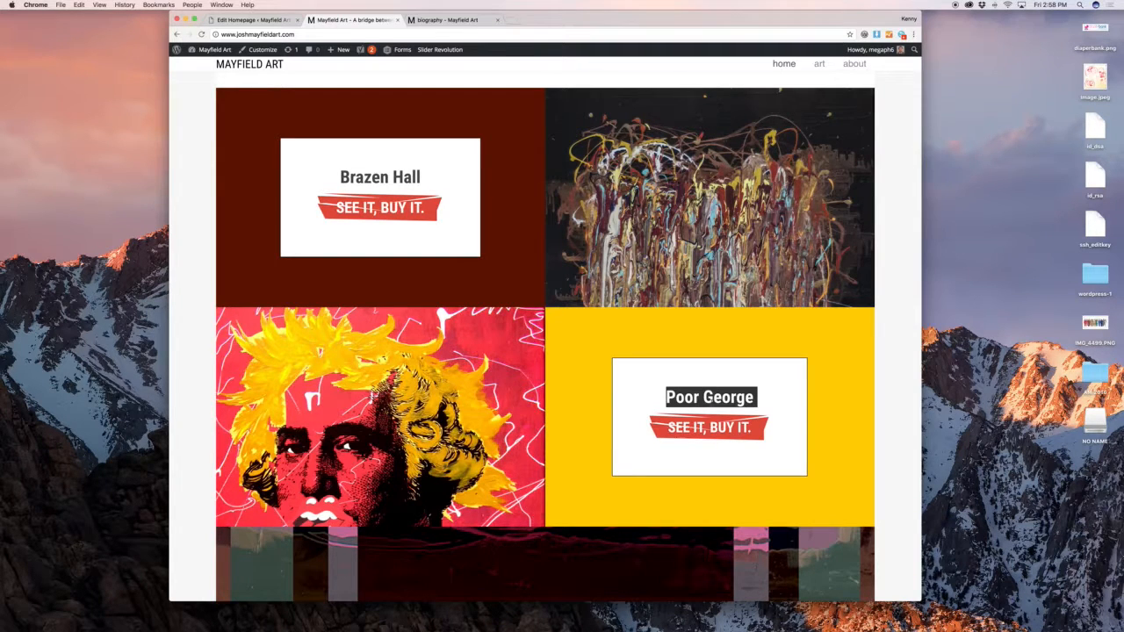
click(255, 20)
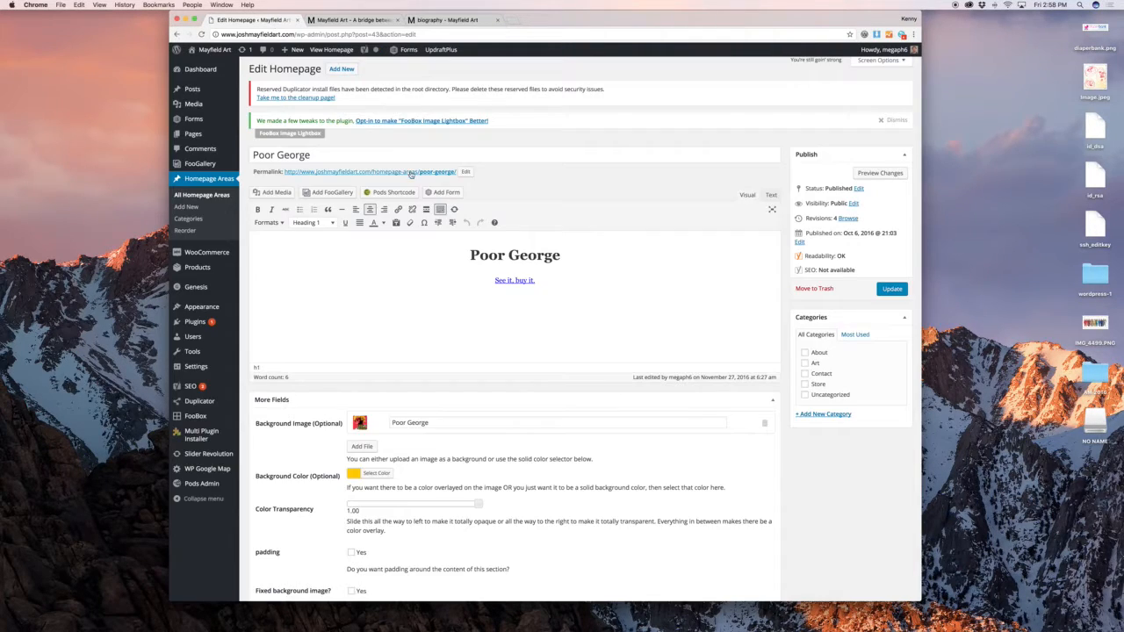
Relink the 'See it, buy it.' link to the Poor George product page
drag(582, 251, 404, 248)
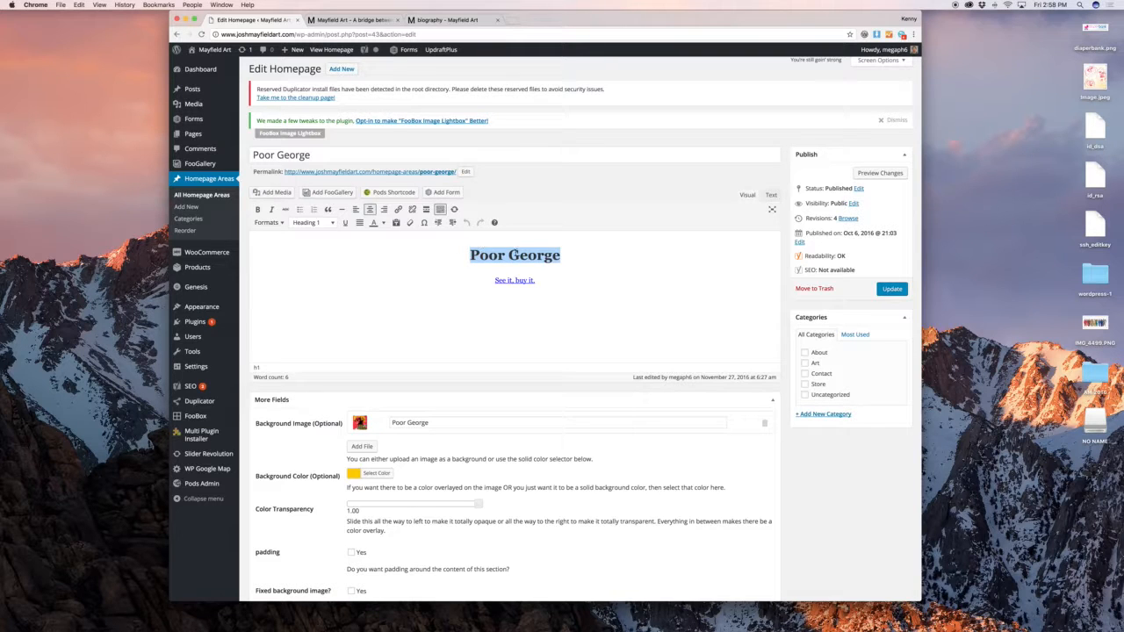
click(520, 255)
click(516, 280)
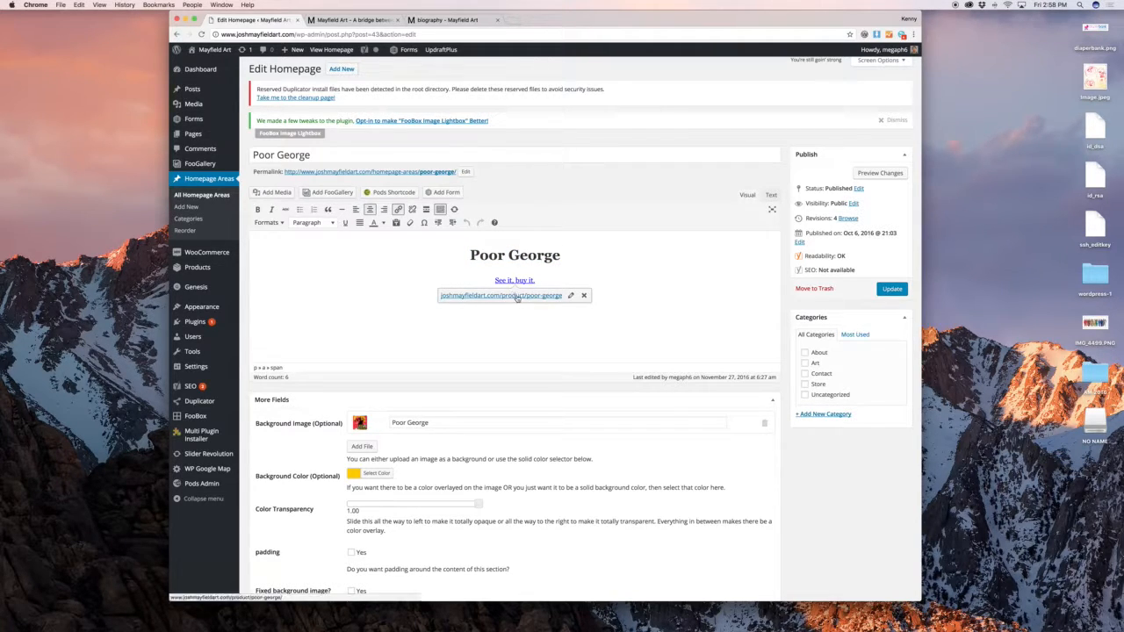
click(570, 297)
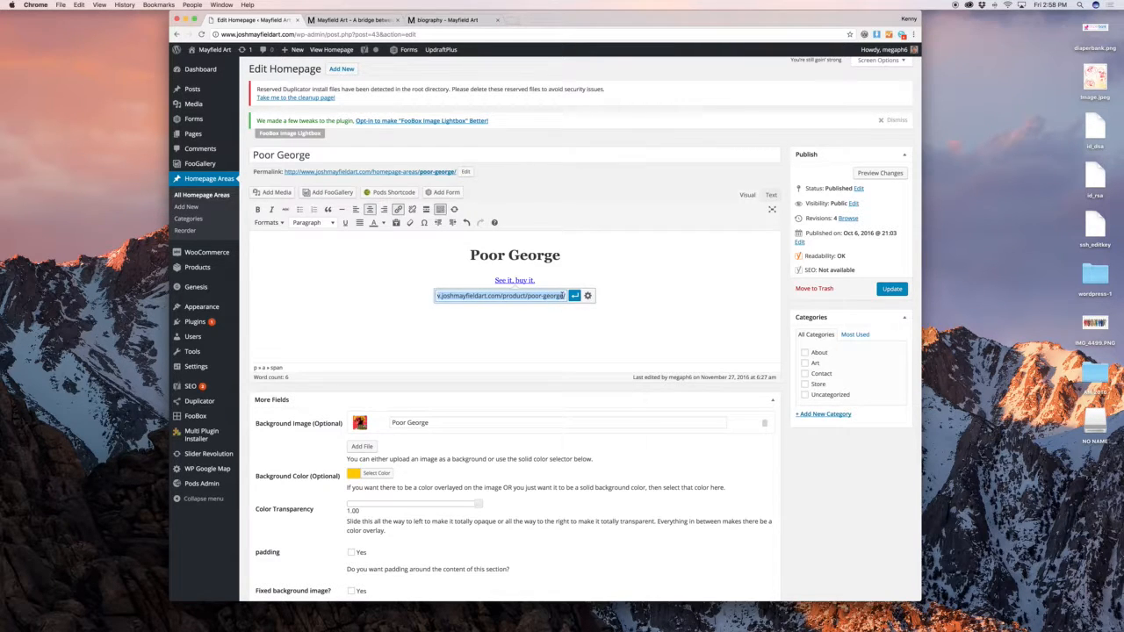
text(poor ge)
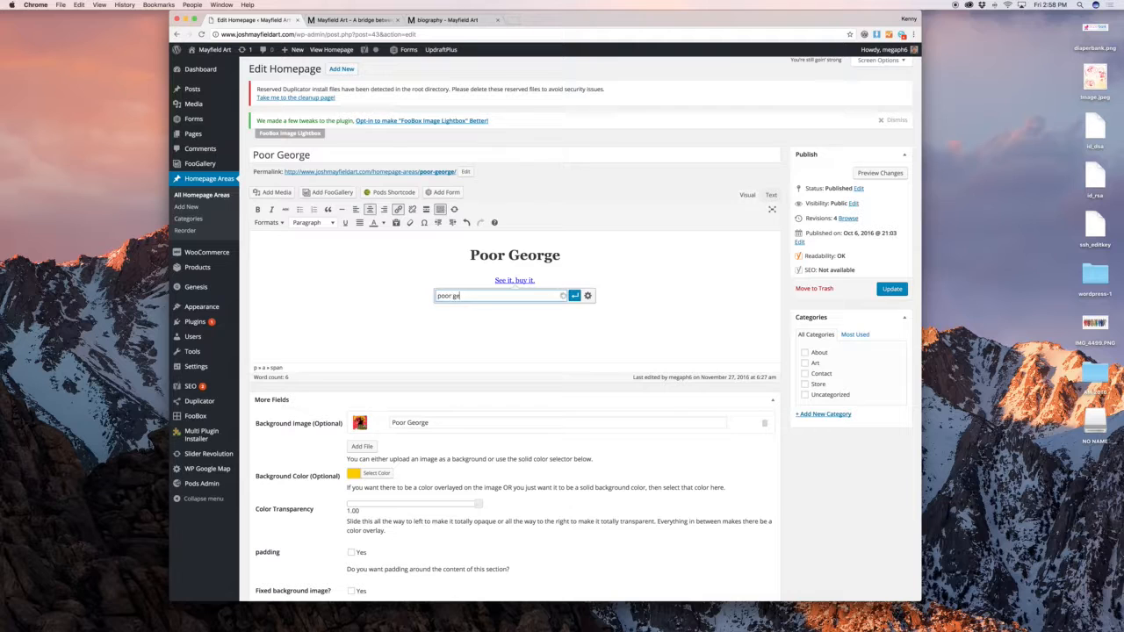
text(orge)
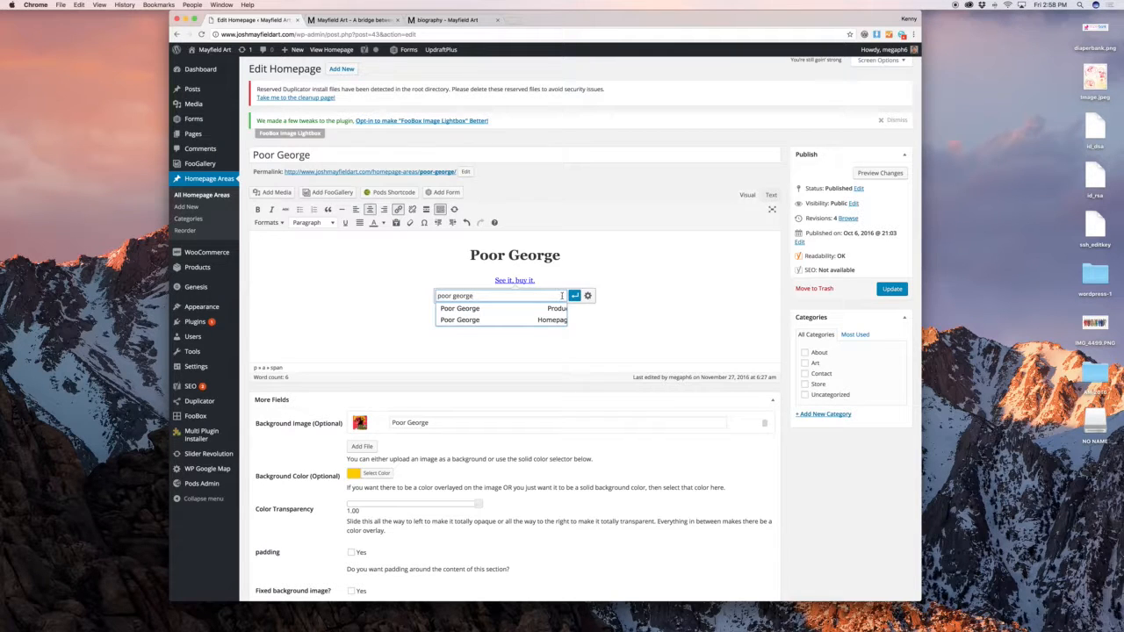
click(551, 308)
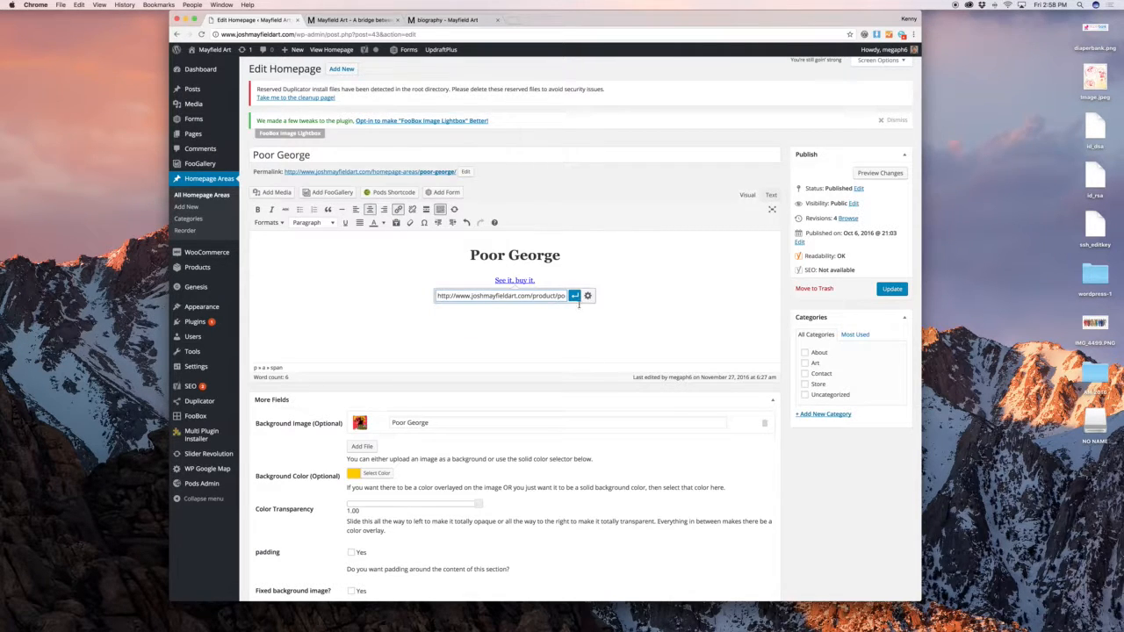
click(575, 297)
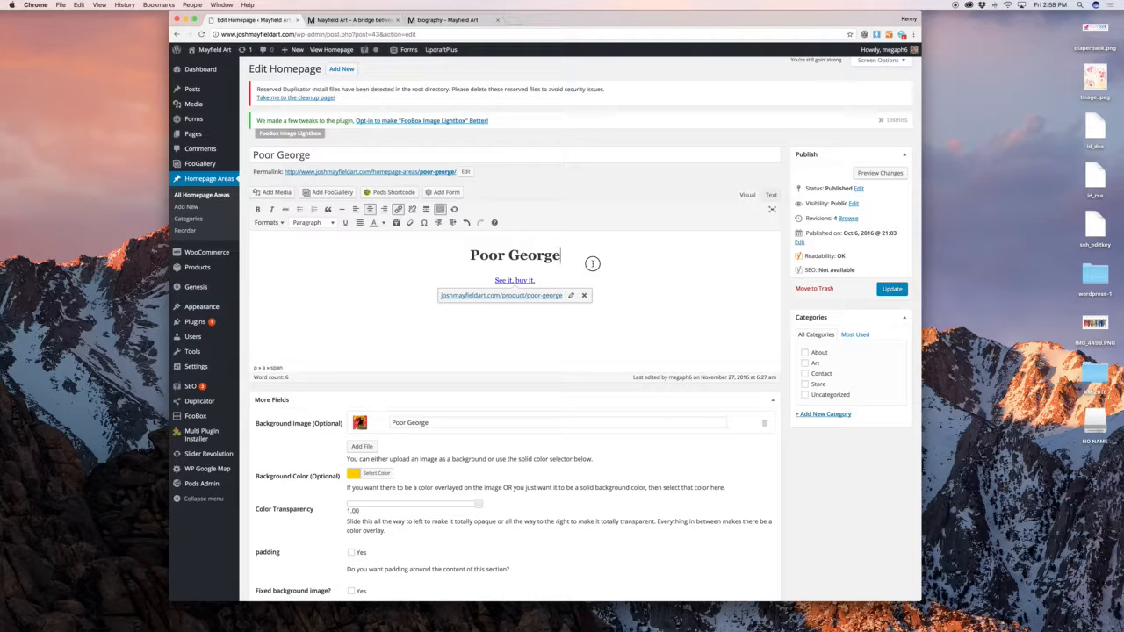
Select the link text, check the text formats, then view the content as raw HTML
drag(540, 281, 479, 279)
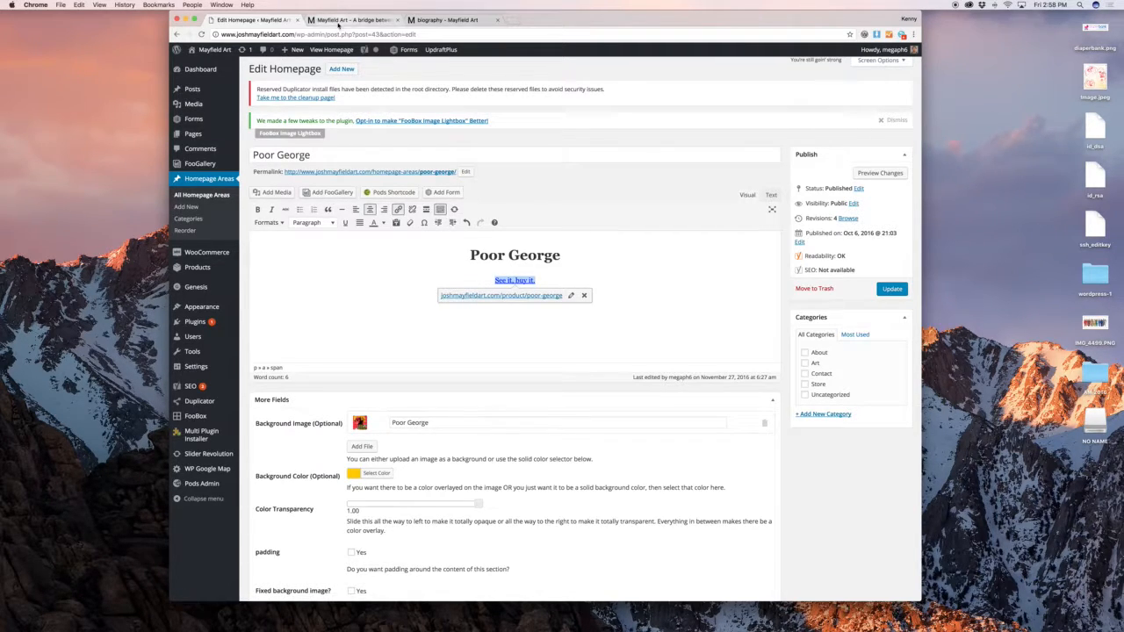
click(656, 280)
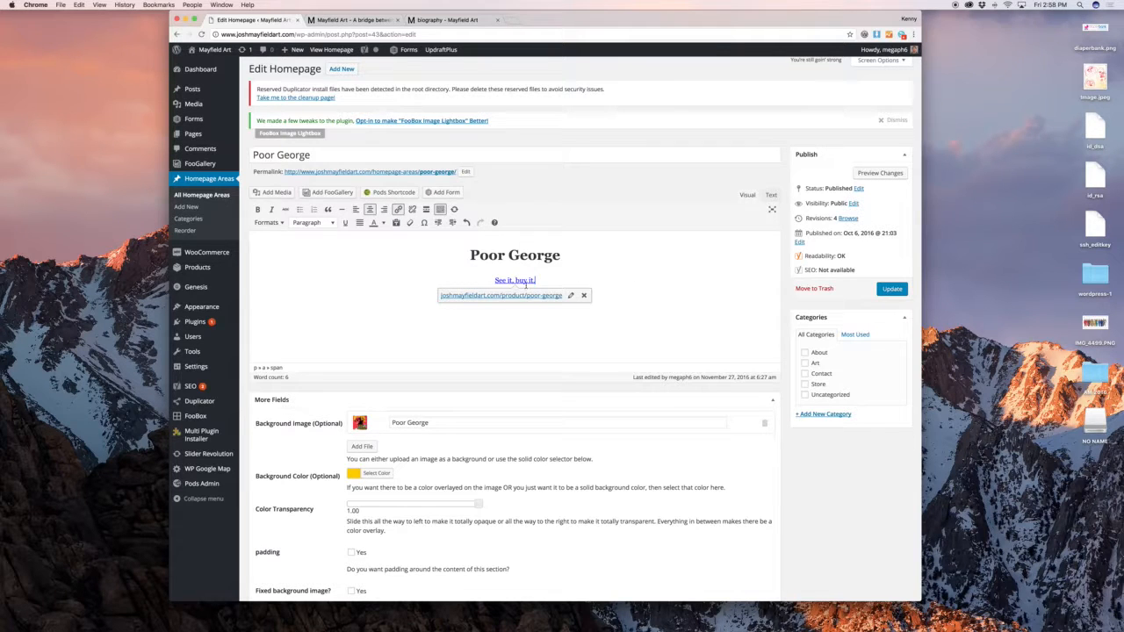
drag(553, 279, 460, 279)
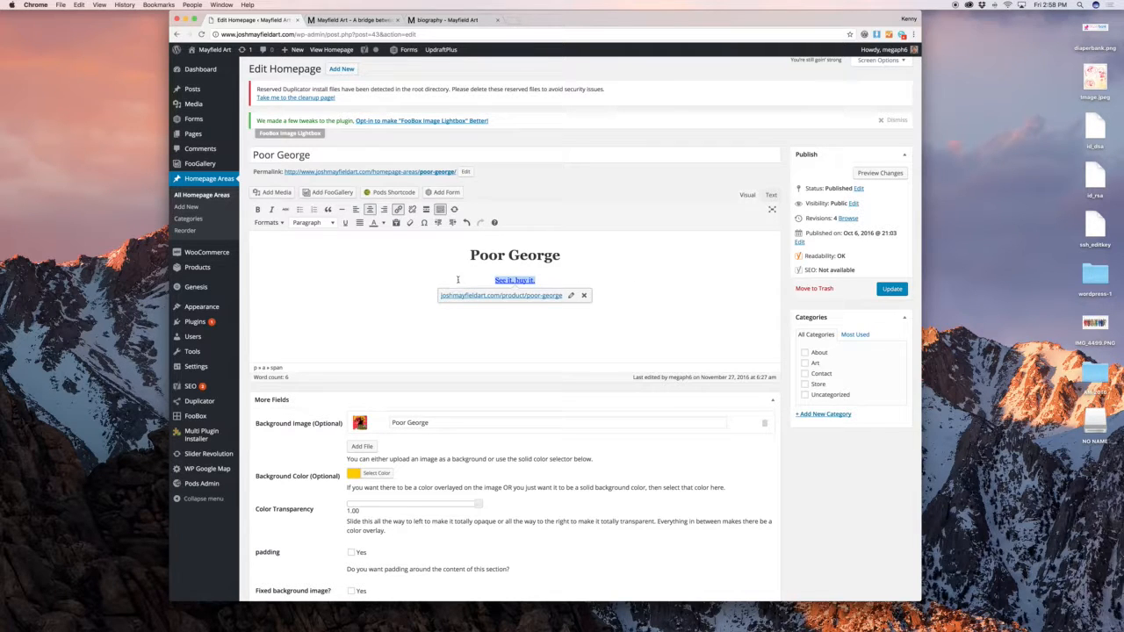
click(271, 222)
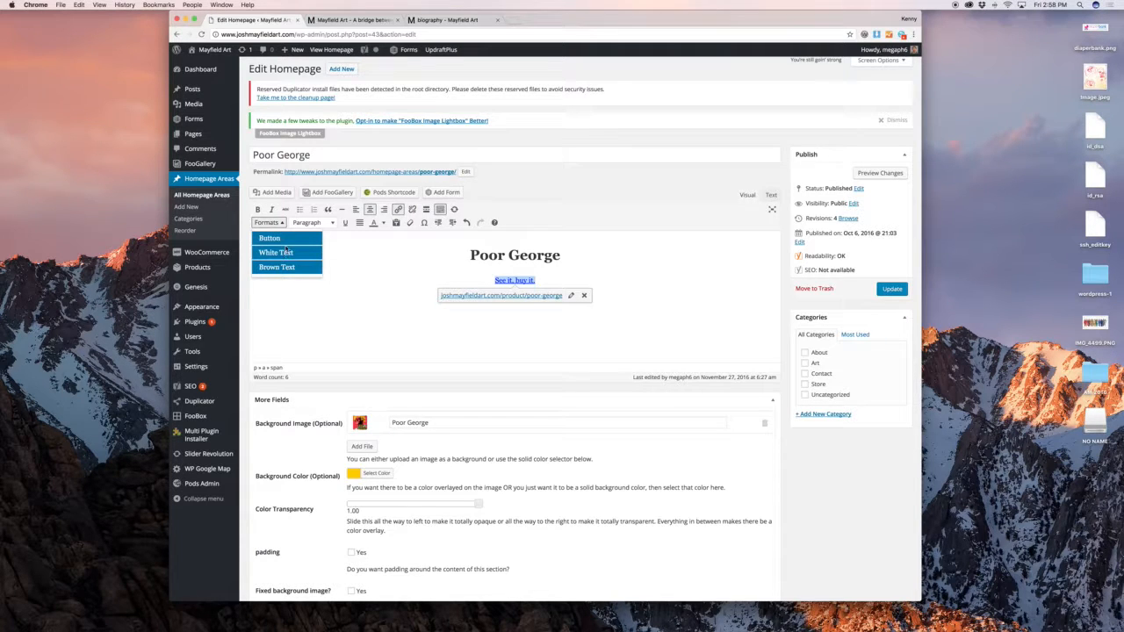
click(771, 195)
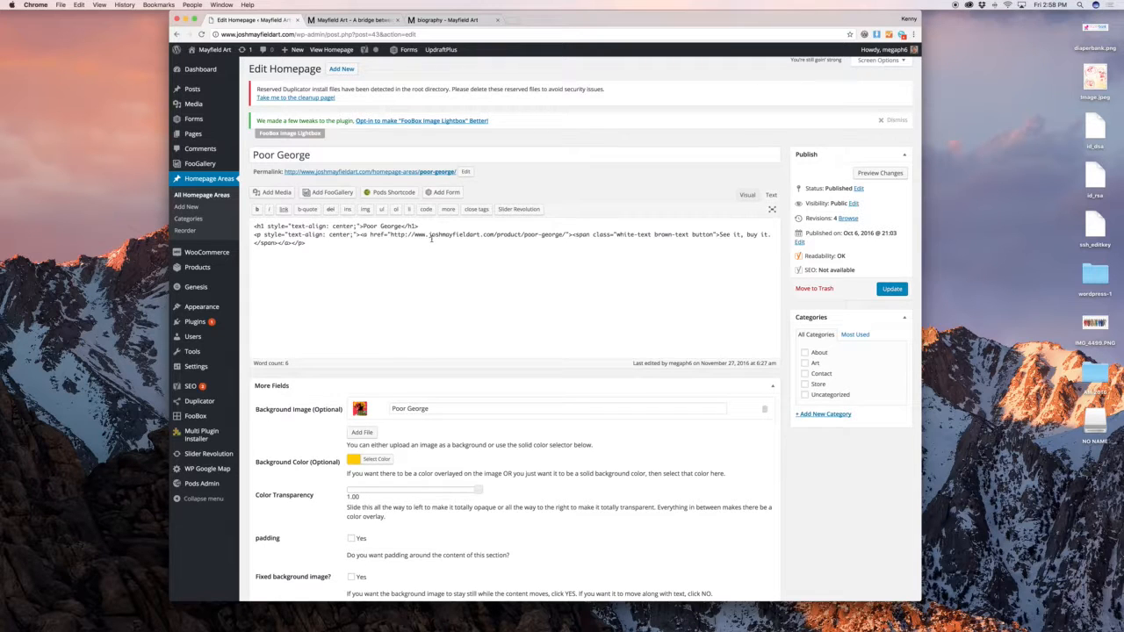
Delete the brown-text class from the link's HTML and reselect the link in Visual view
drag(692, 234, 654, 235)
key(BackSpace)
click(747, 195)
click(273, 223)
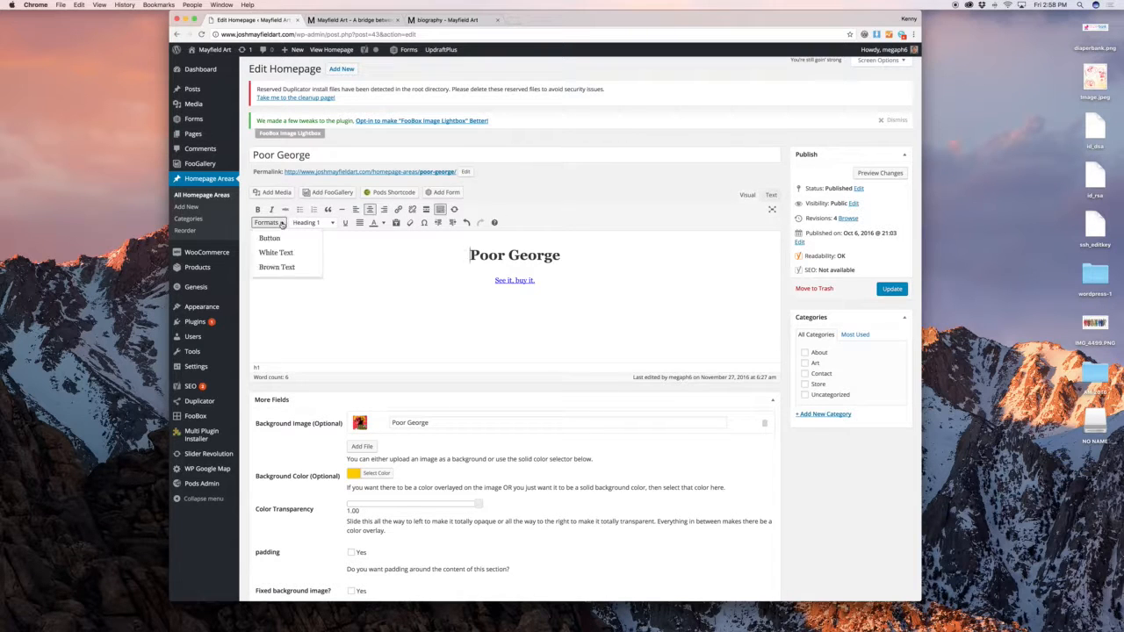
click(529, 280)
click(269, 223)
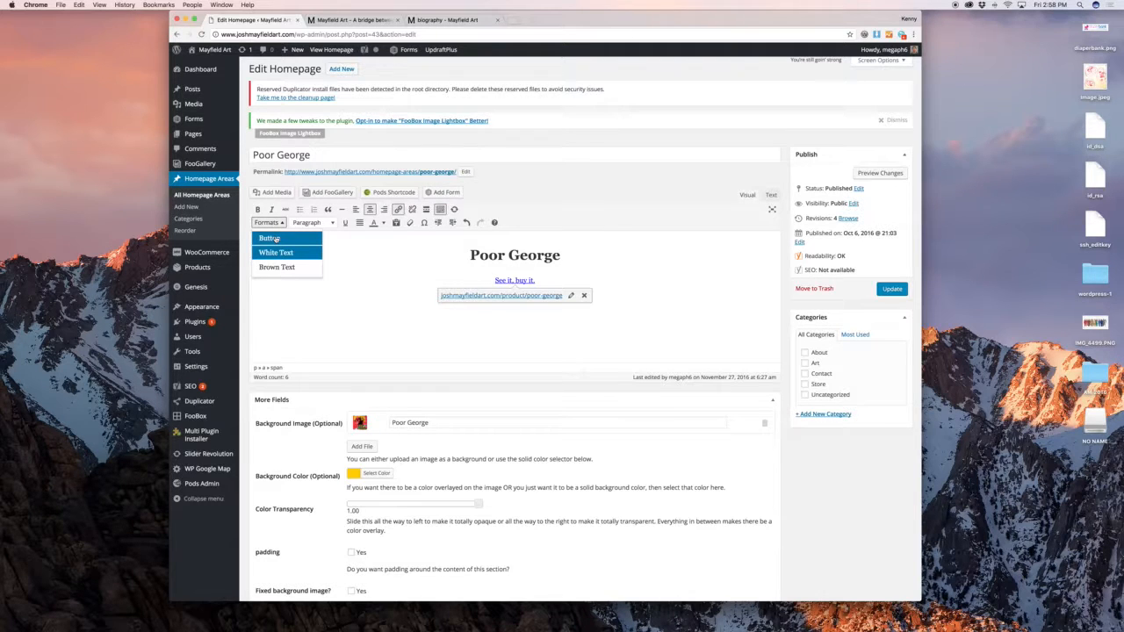
click(269, 222)
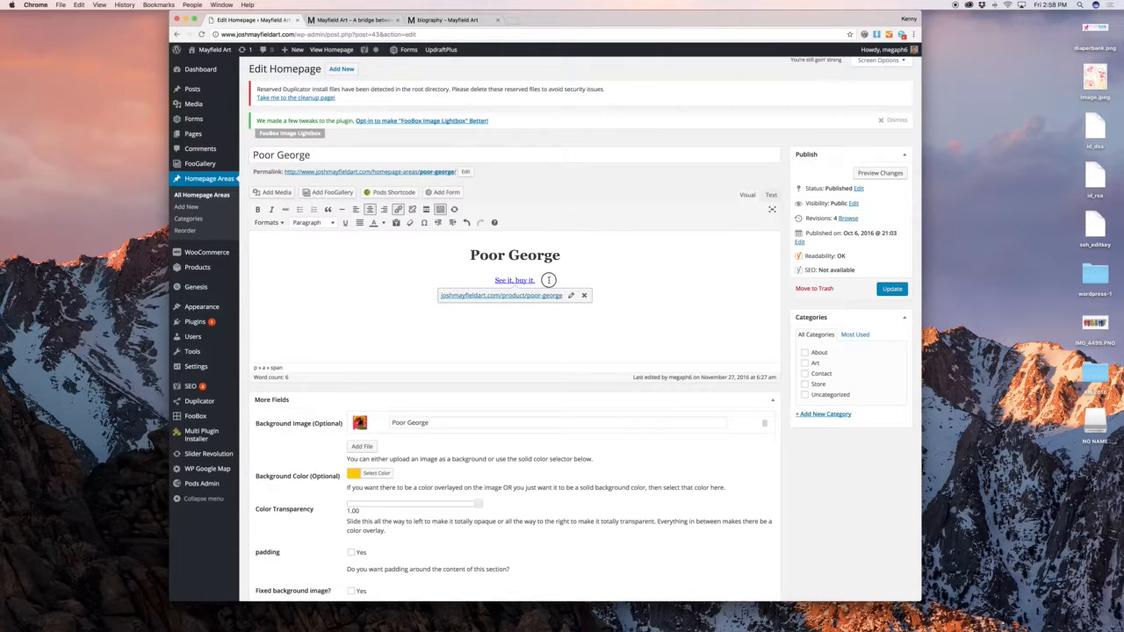
drag(548, 279, 472, 279)
click(351, 19)
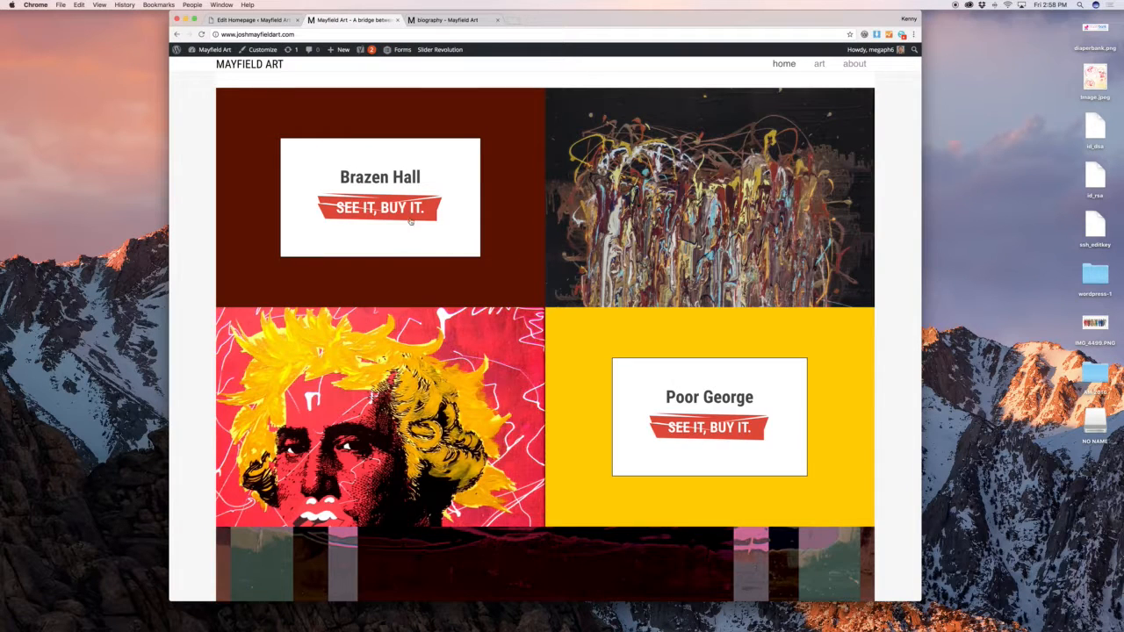
click(255, 20)
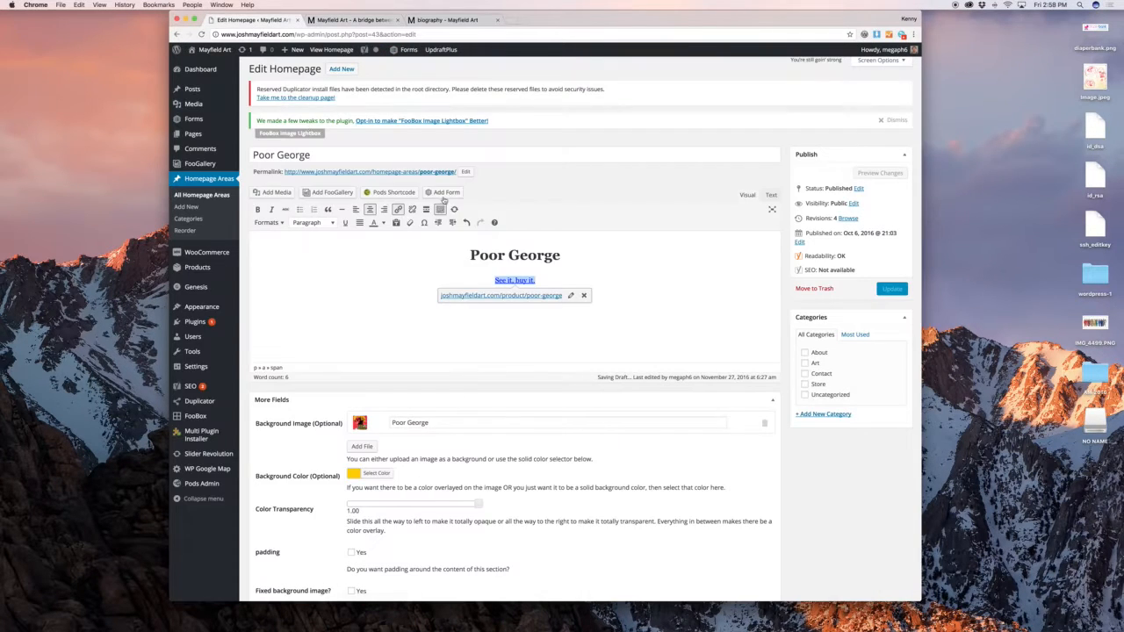
Colour the 'See it, buy it.' link text white and check the button on the live homepage
click(384, 222)
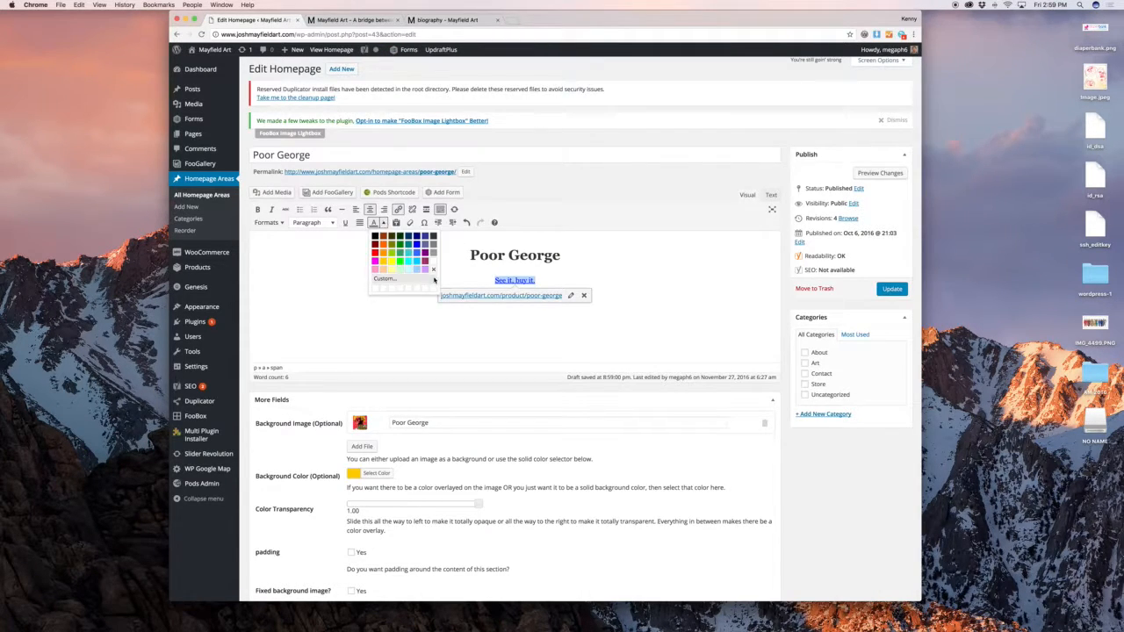
click(433, 261)
click(433, 261)
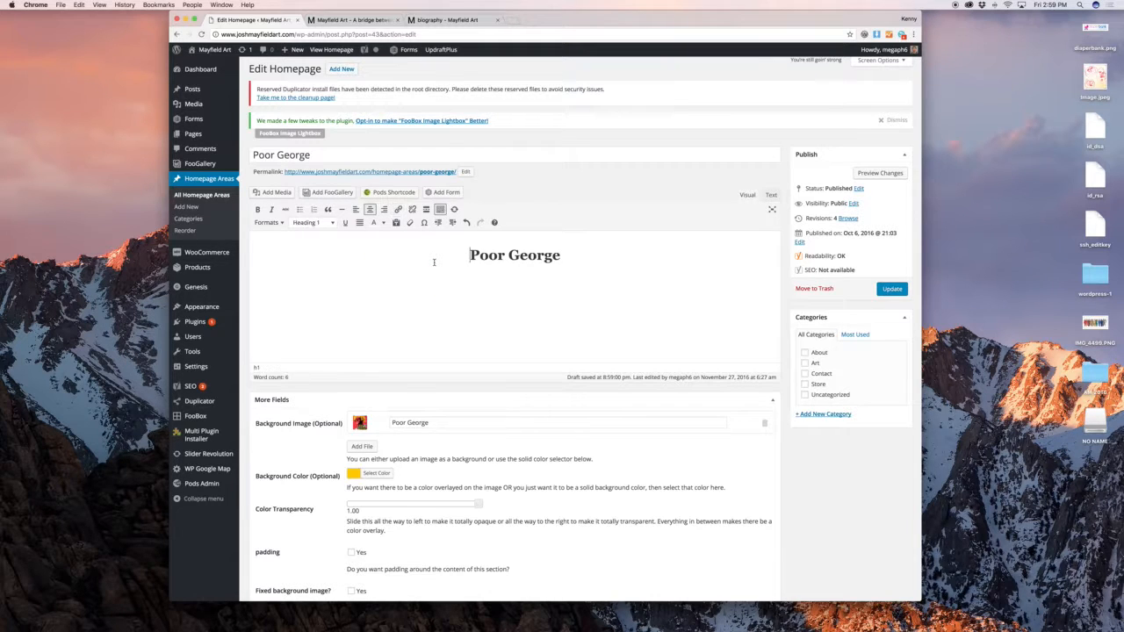
key(Down)
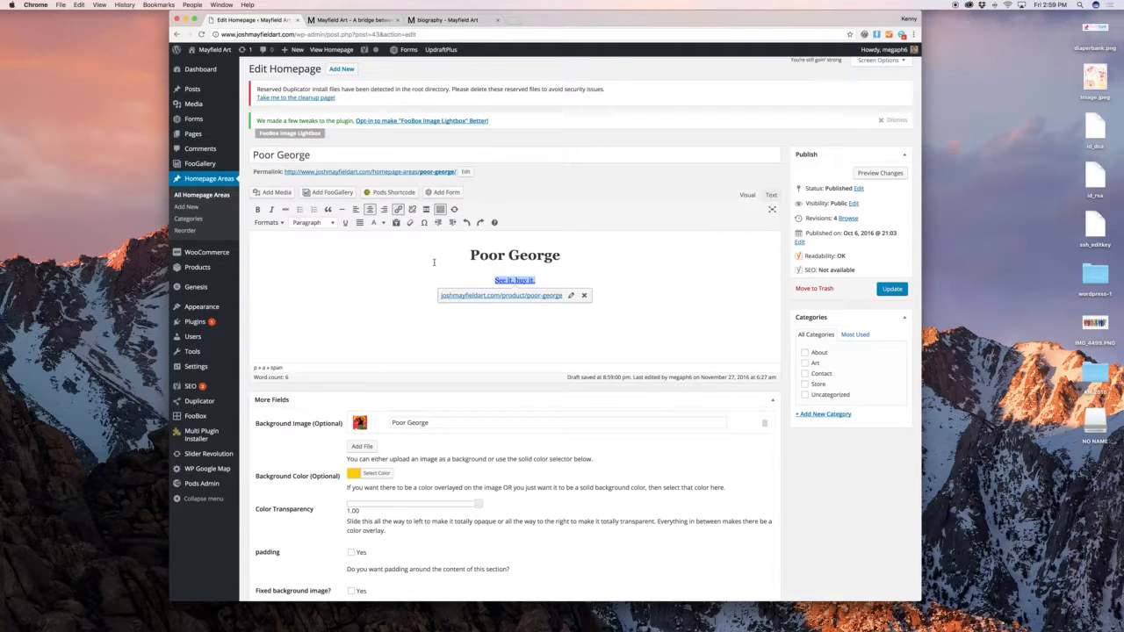
click(270, 223)
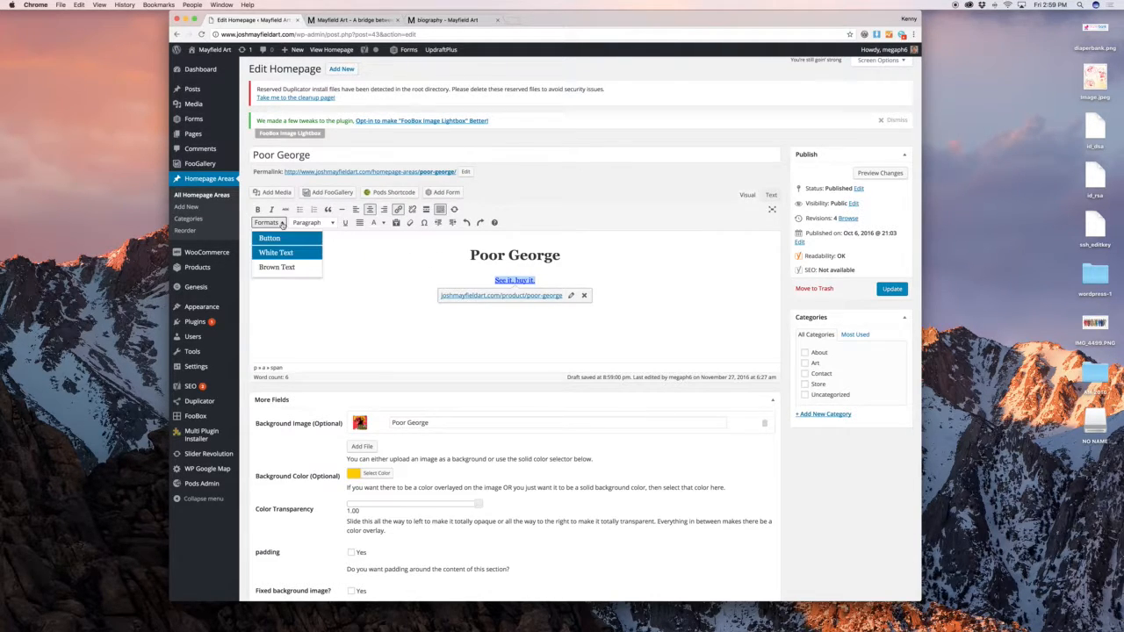
click(587, 273)
click(356, 20)
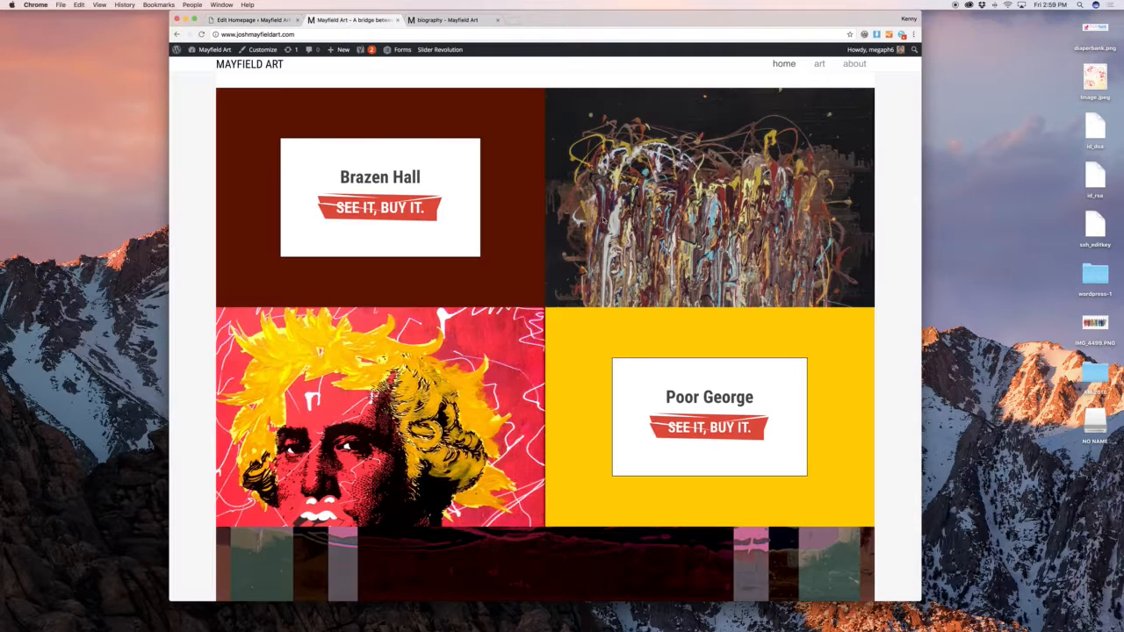
click(257, 20)
scroll(458, 211, down, 5)
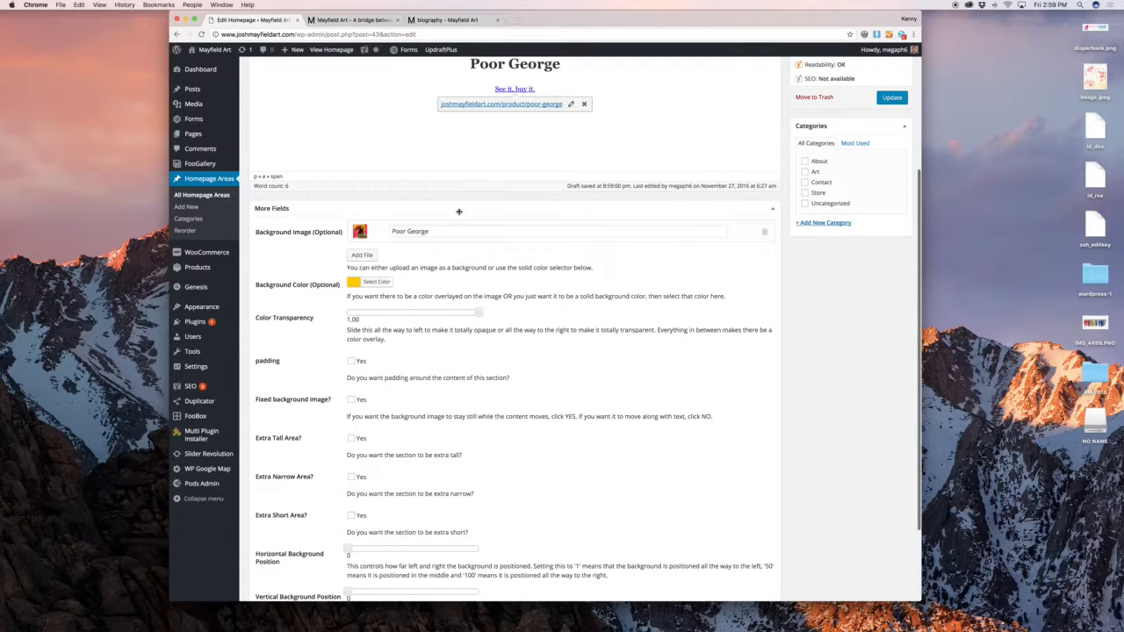
Compare the Poor George settings with the live homepage grid and set colour transparency to 1
click(356, 20)
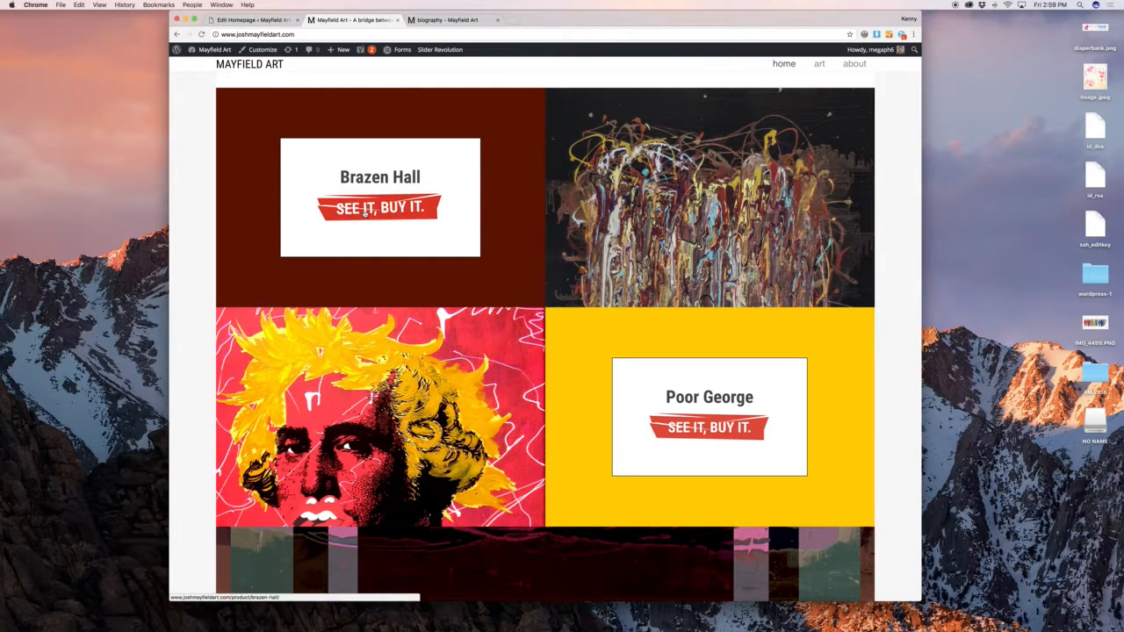
click(263, 20)
scroll(455, 241, down, 1)
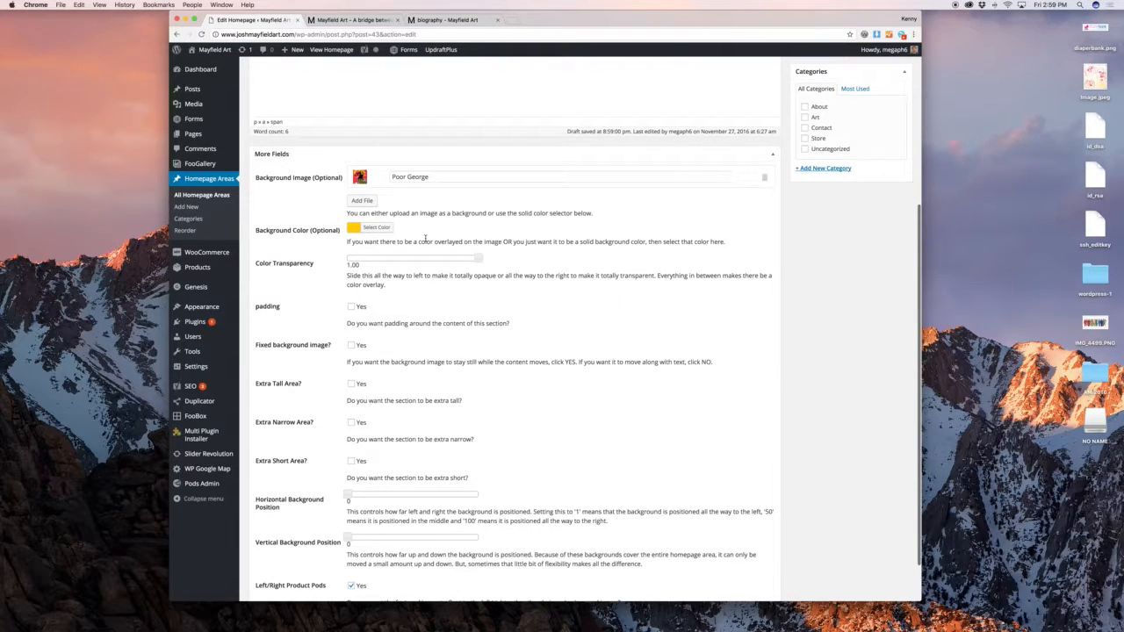
click(373, 21)
scroll(587, 293, down, 1)
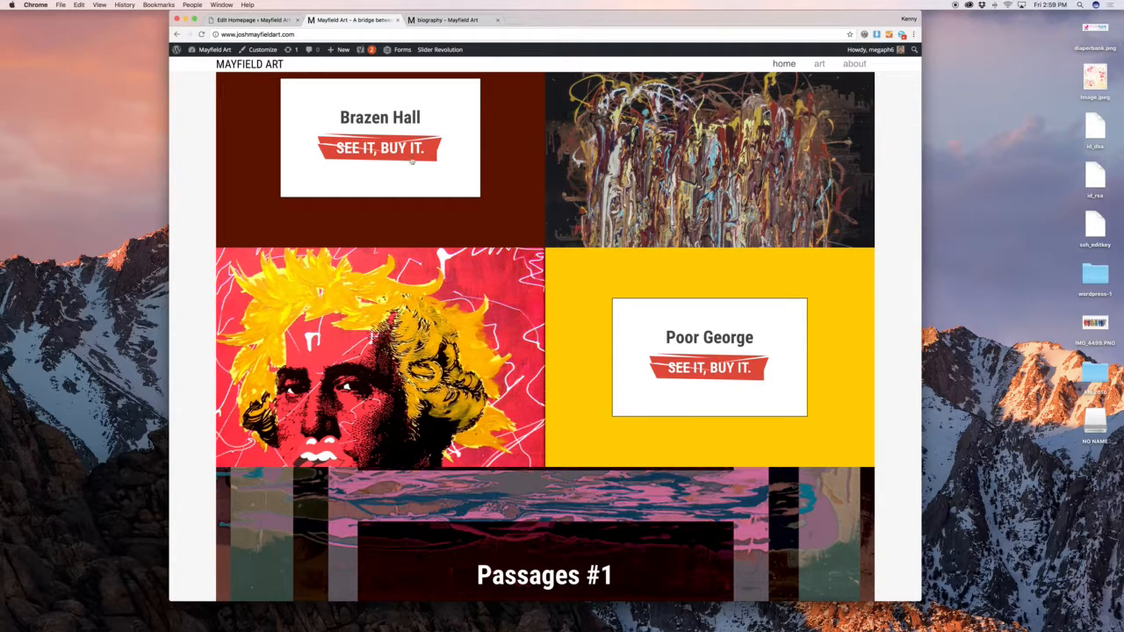
click(237, 21)
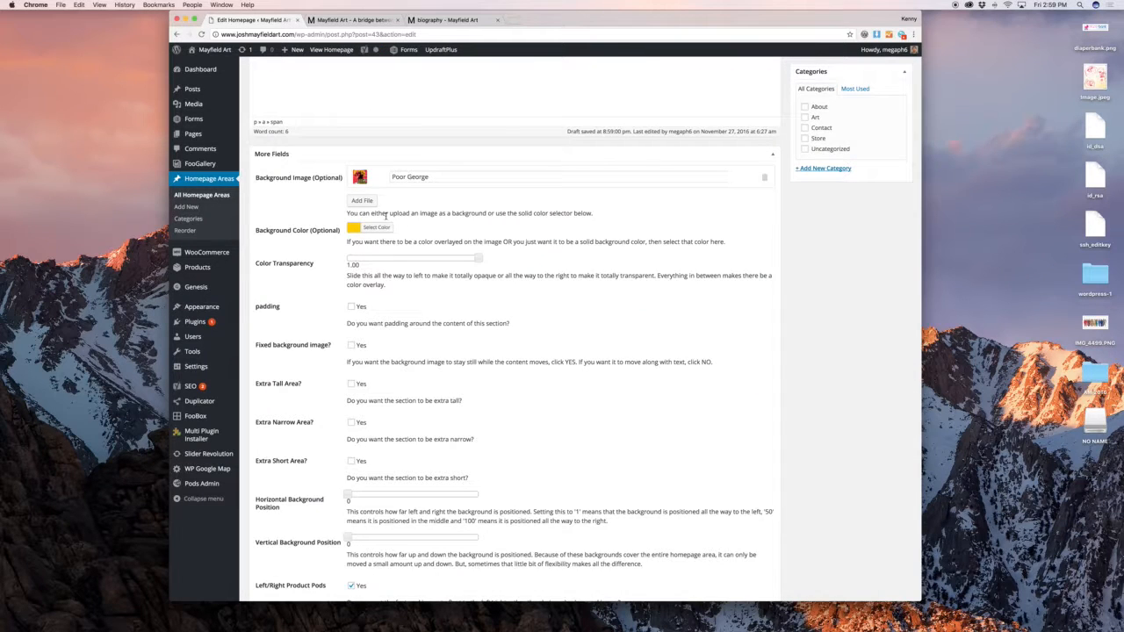
scroll(423, 216, down, 1)
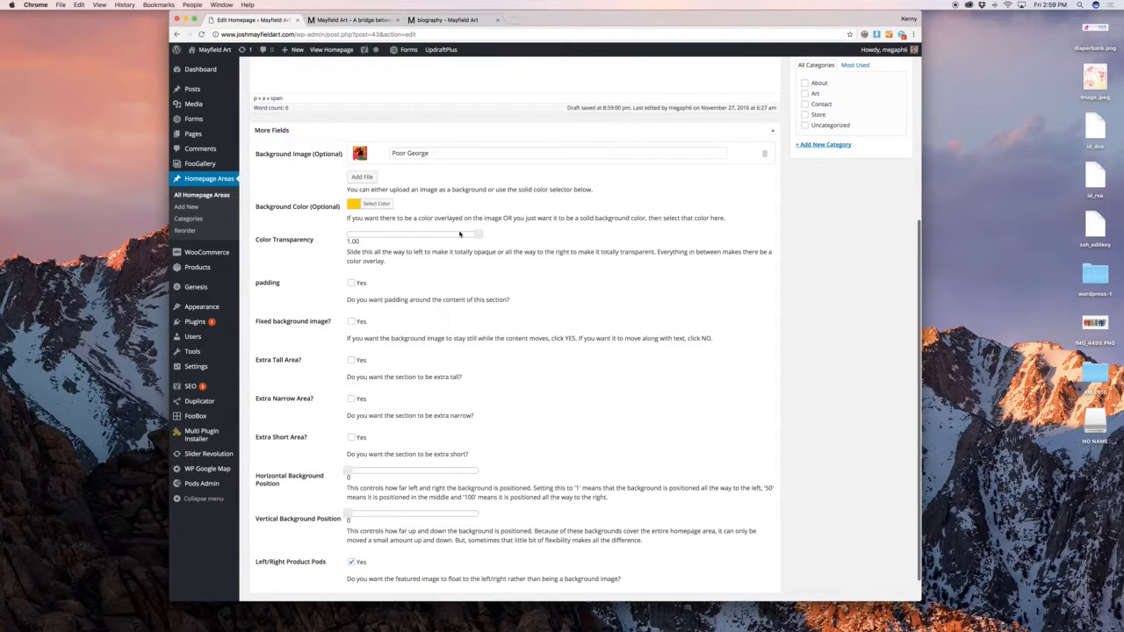
drag(478, 235, 594, 242)
scroll(395, 156, down, 2)
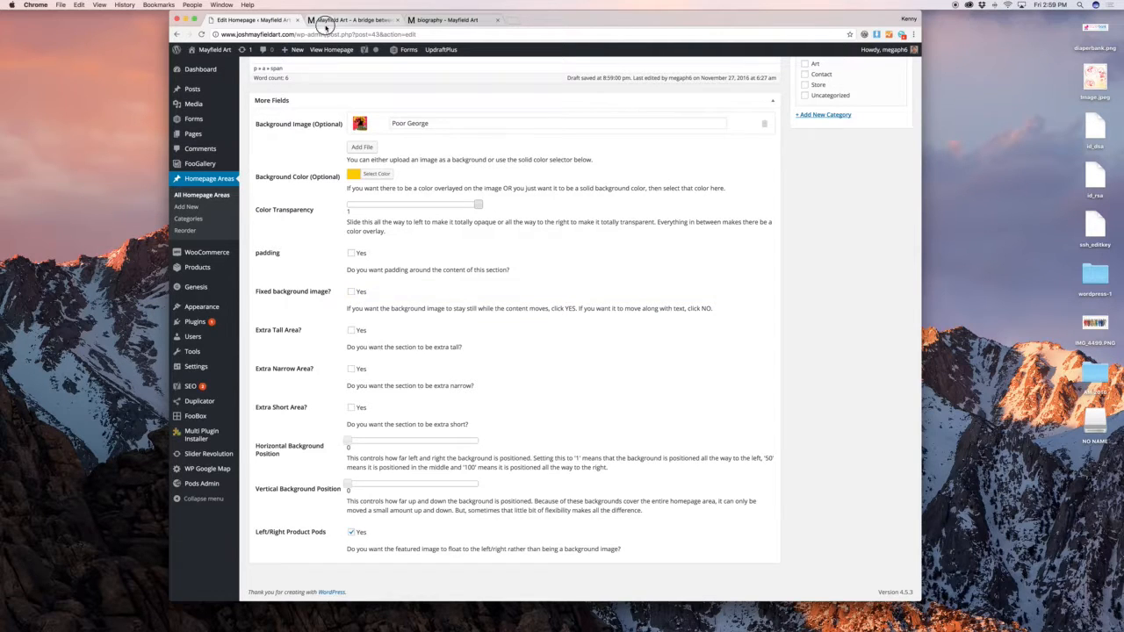
Recheck the live homepage, then toggle the Left/Right Product Pods setting
click(351, 20)
scroll(544, 334, down, 2)
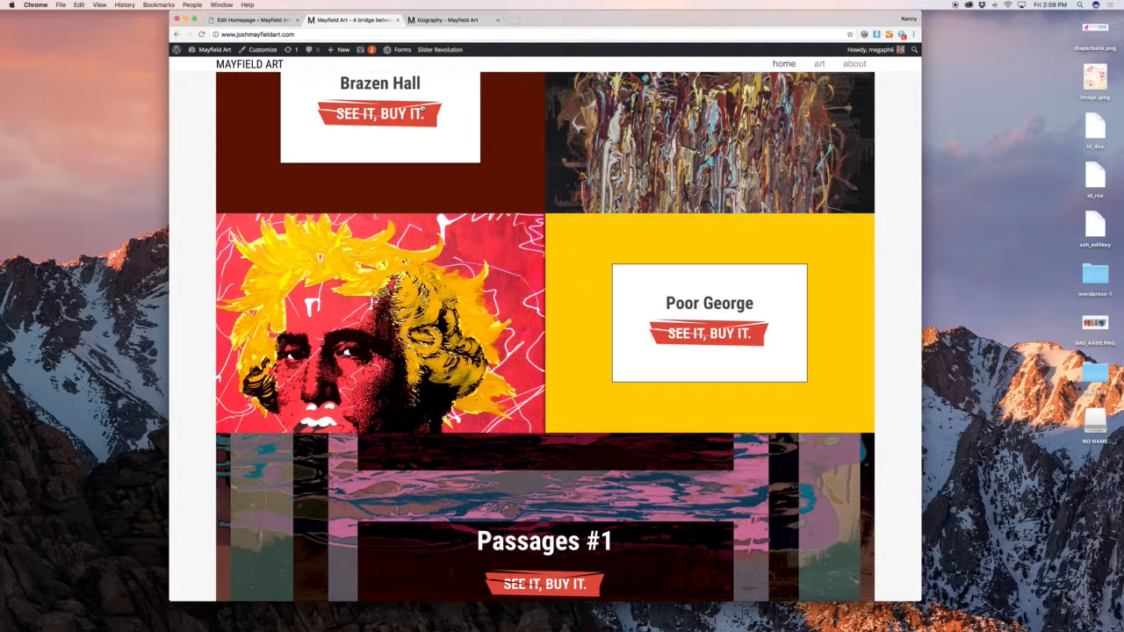
click(250, 19)
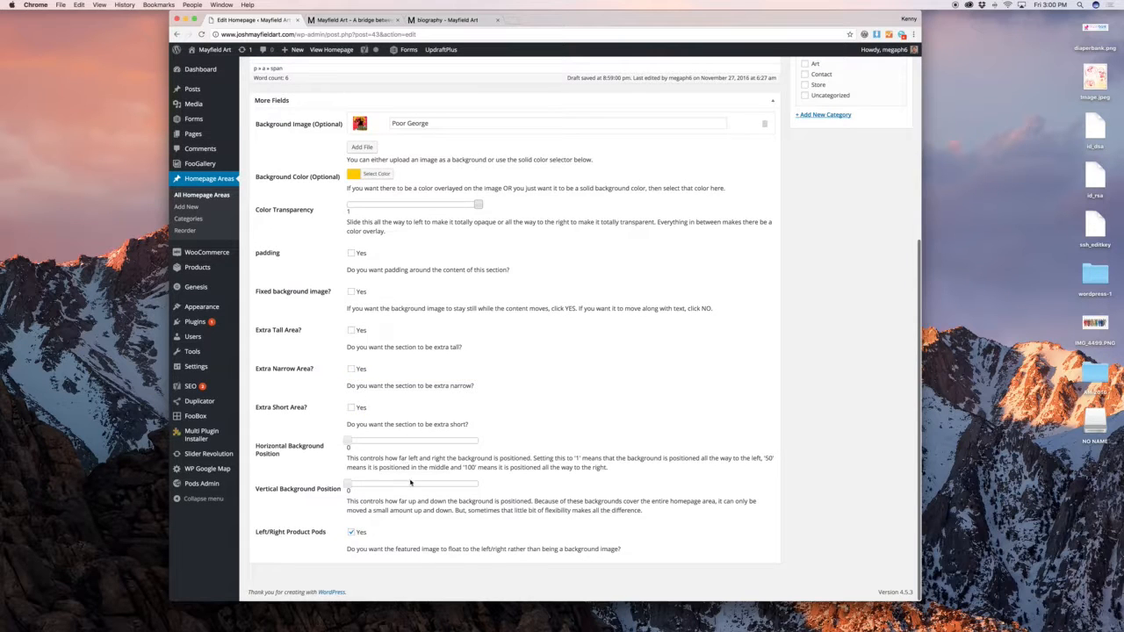
click(350, 532)
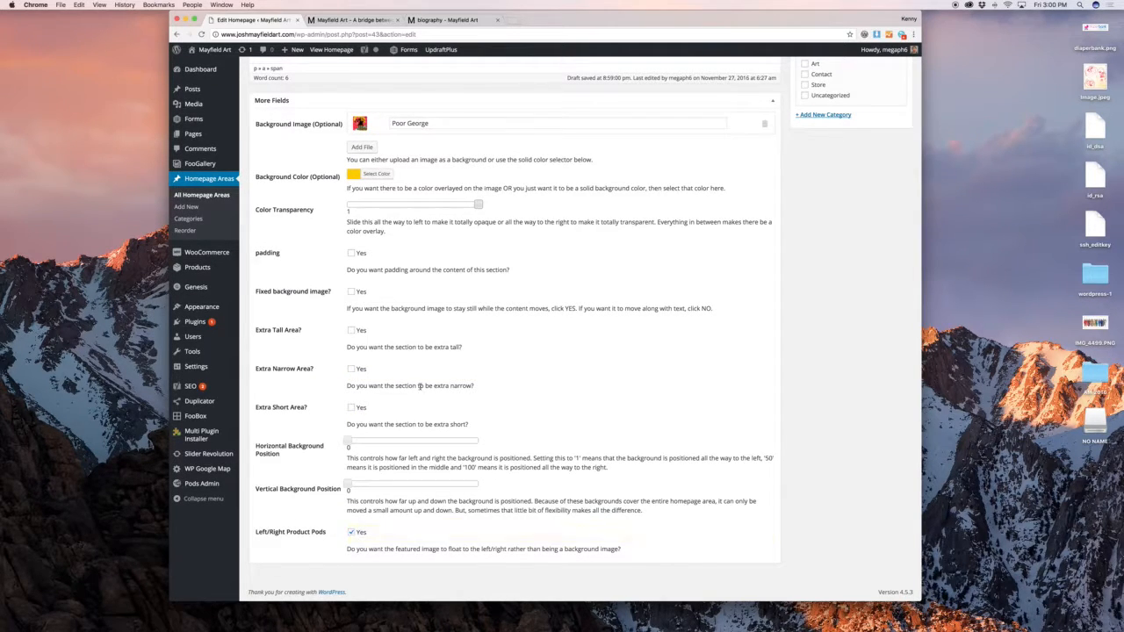
Scroll the live homepage past Brazen Hall, Poor George, Passages #1 and Subterranean Dream panels
scroll(420, 388, up, 5)
click(373, 20)
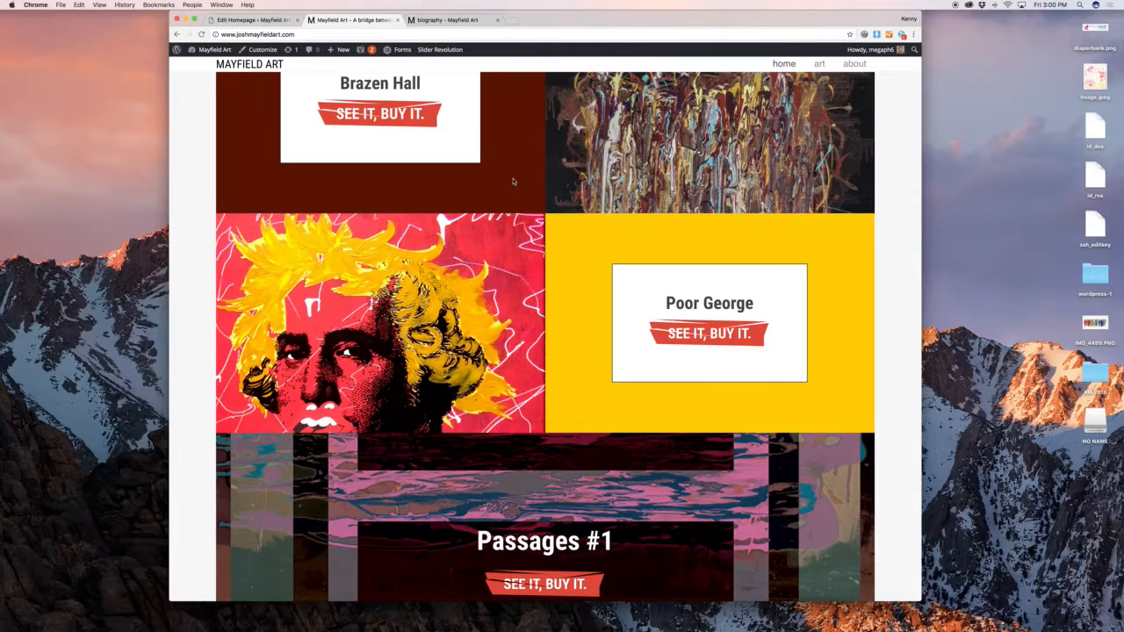
scroll(513, 181, up, 3)
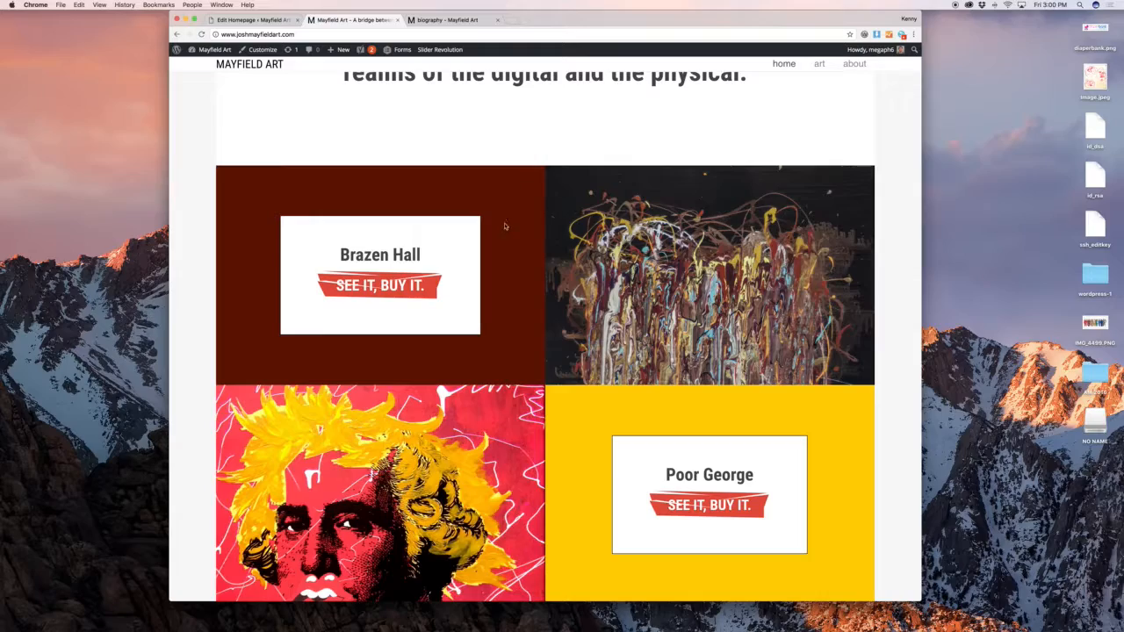
scroll(507, 278, down, 10)
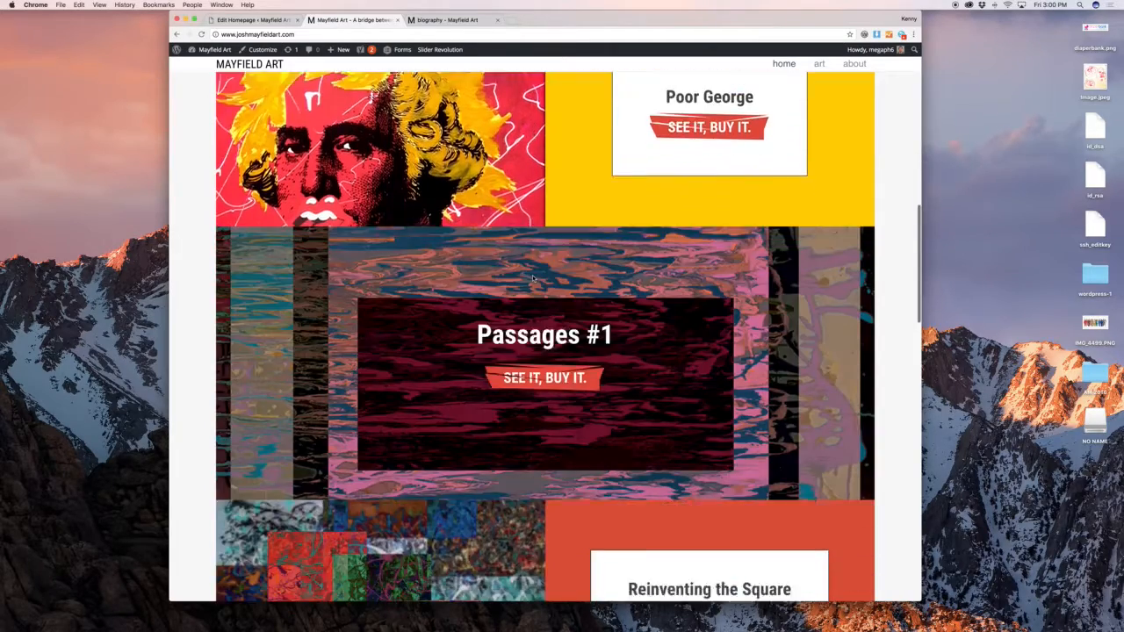
scroll(533, 278, down, 15)
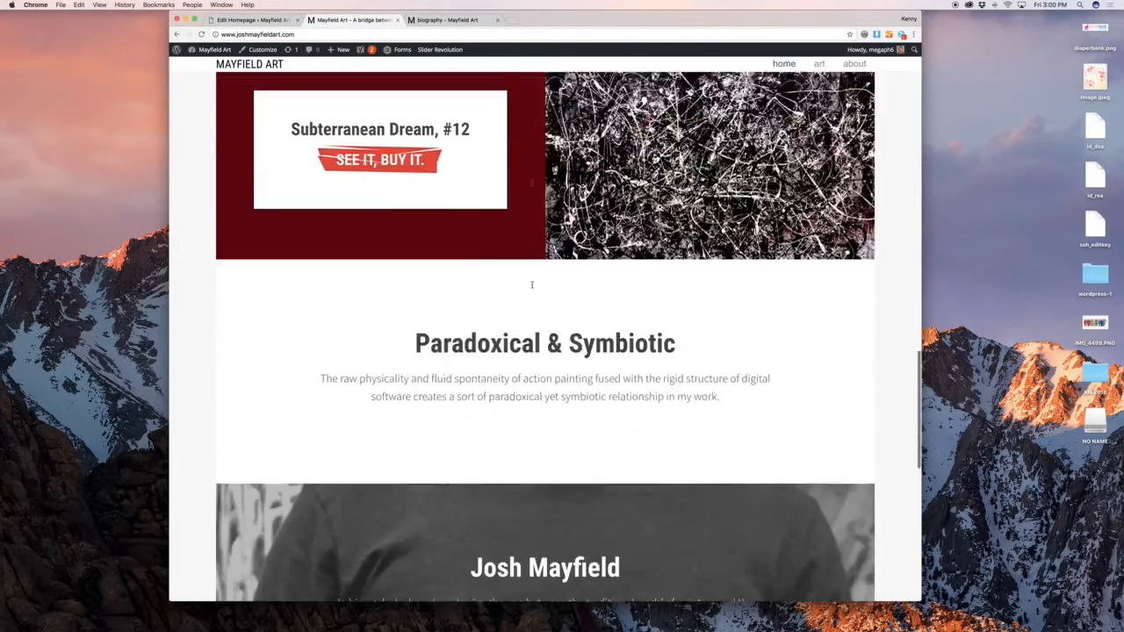
scroll(531, 284, up, 20)
scroll(531, 284, down, 5)
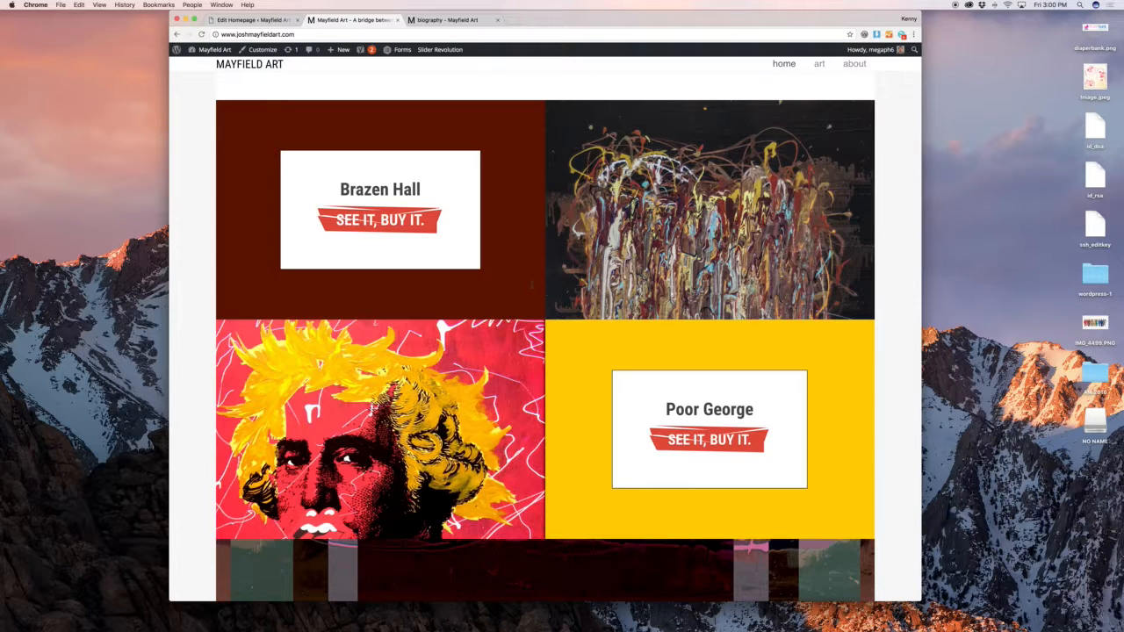
Dismiss the heading's link popup and leave the Poor George editor unsaved for All Homepage Areas
click(277, 23)
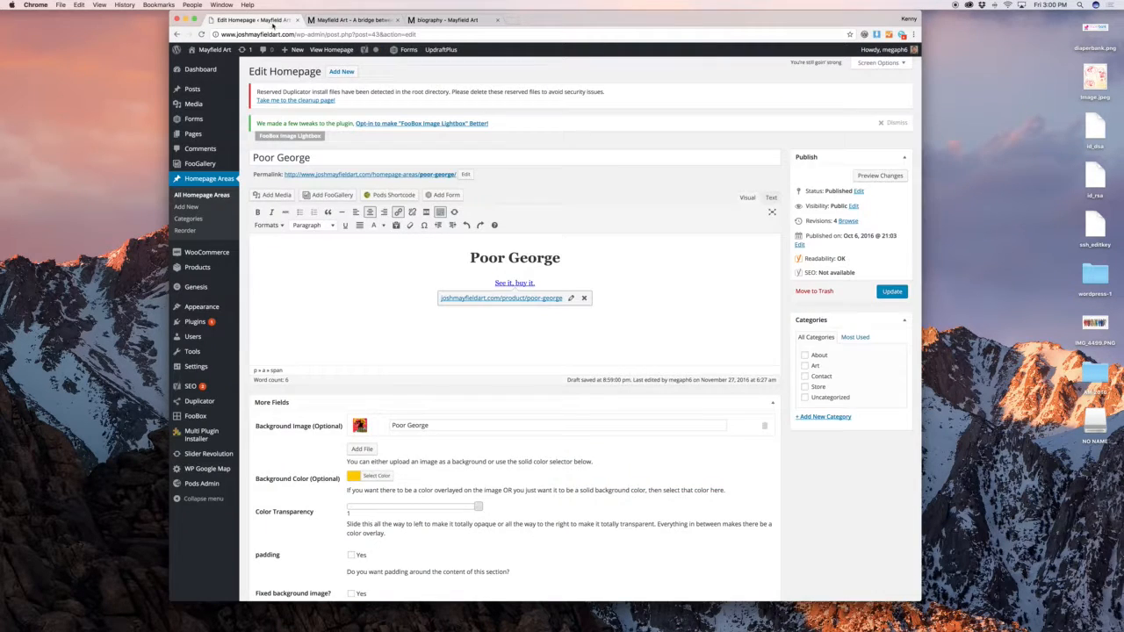
click(587, 261)
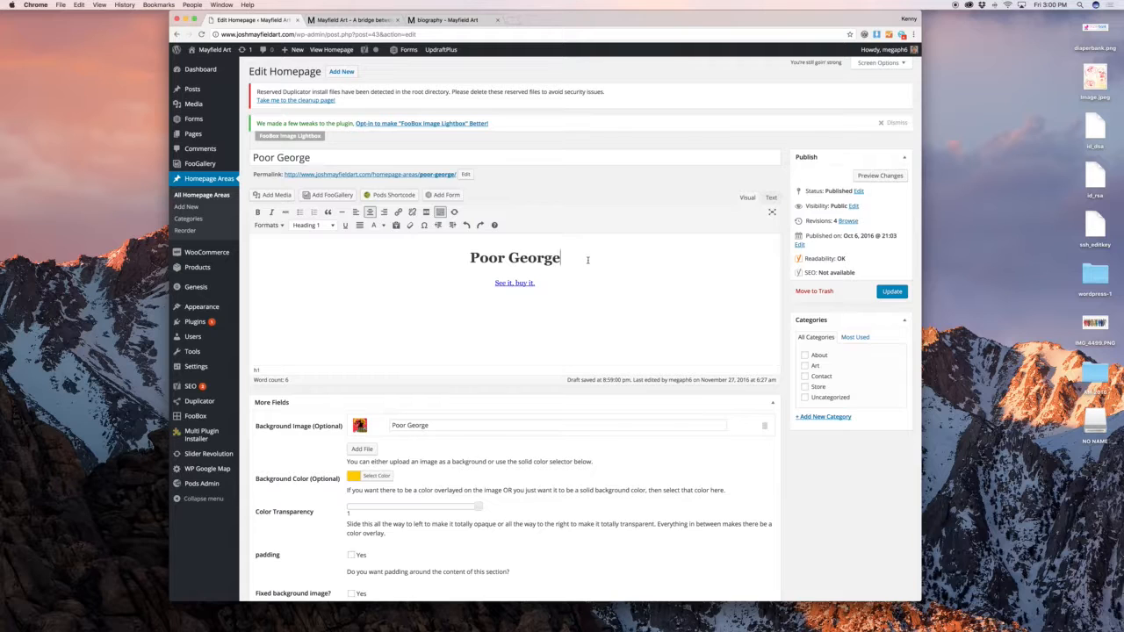
scroll(586, 262, down, 7)
scroll(585, 264, up, 4)
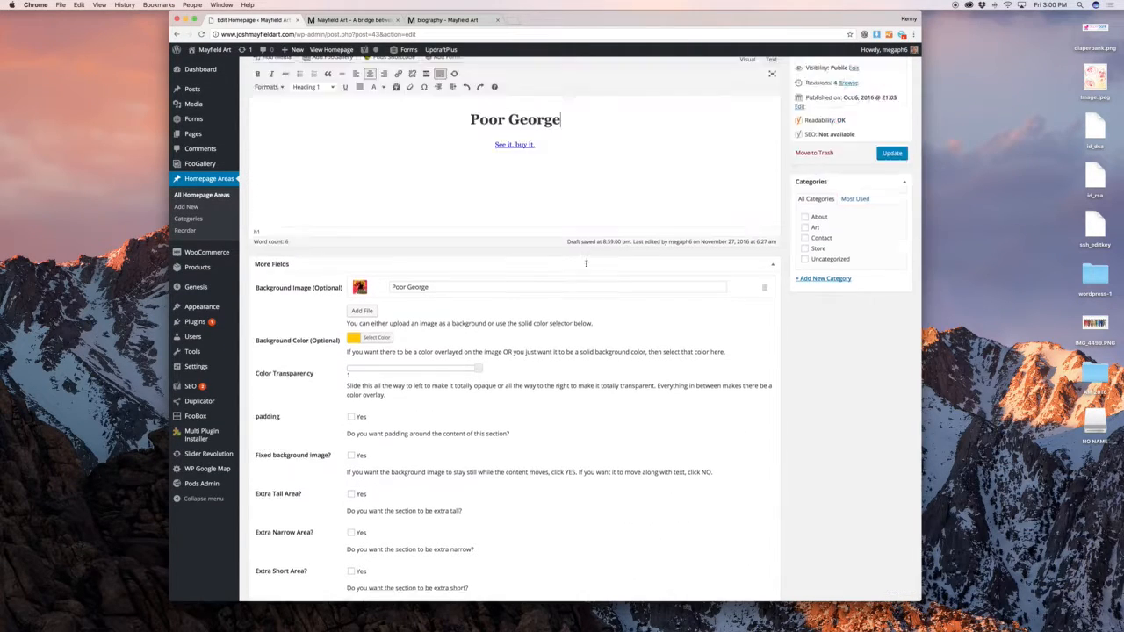
scroll(586, 264, up, 3)
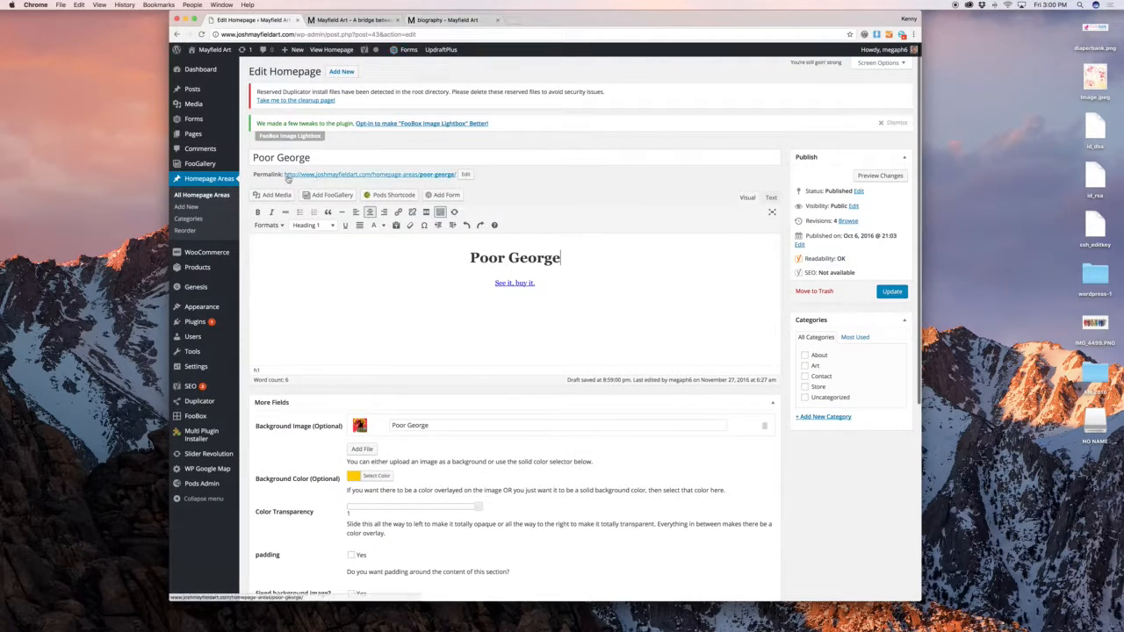
click(215, 199)
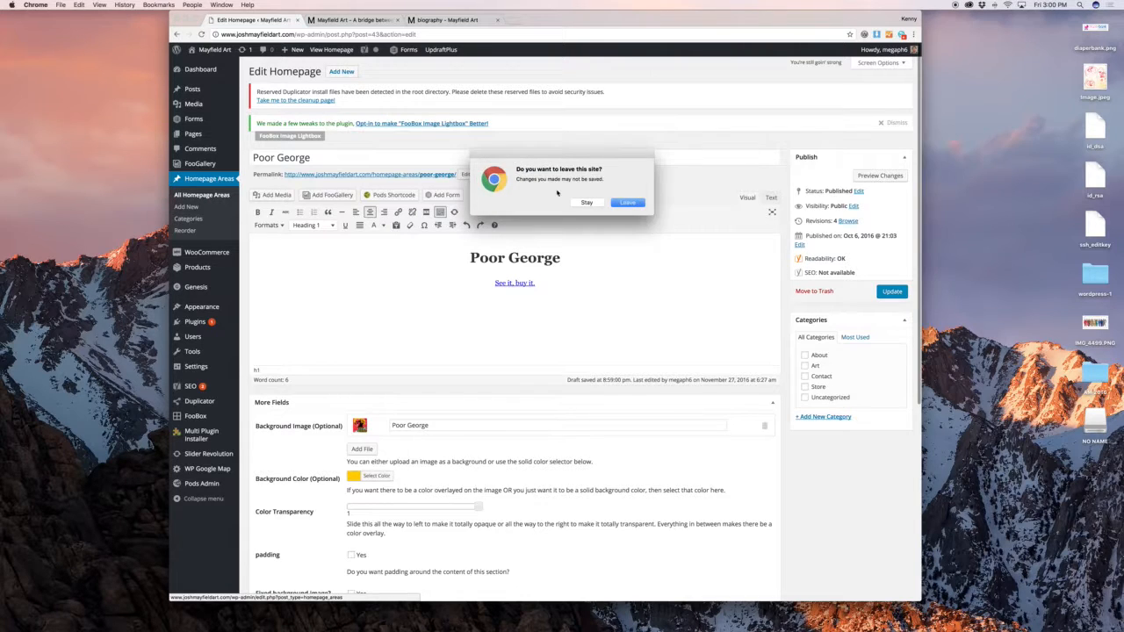
click(587, 202)
Scroll through the live homepage, then return to the nine-area Homepage Areas list
click(351, 19)
scroll(599, 217, down, 2)
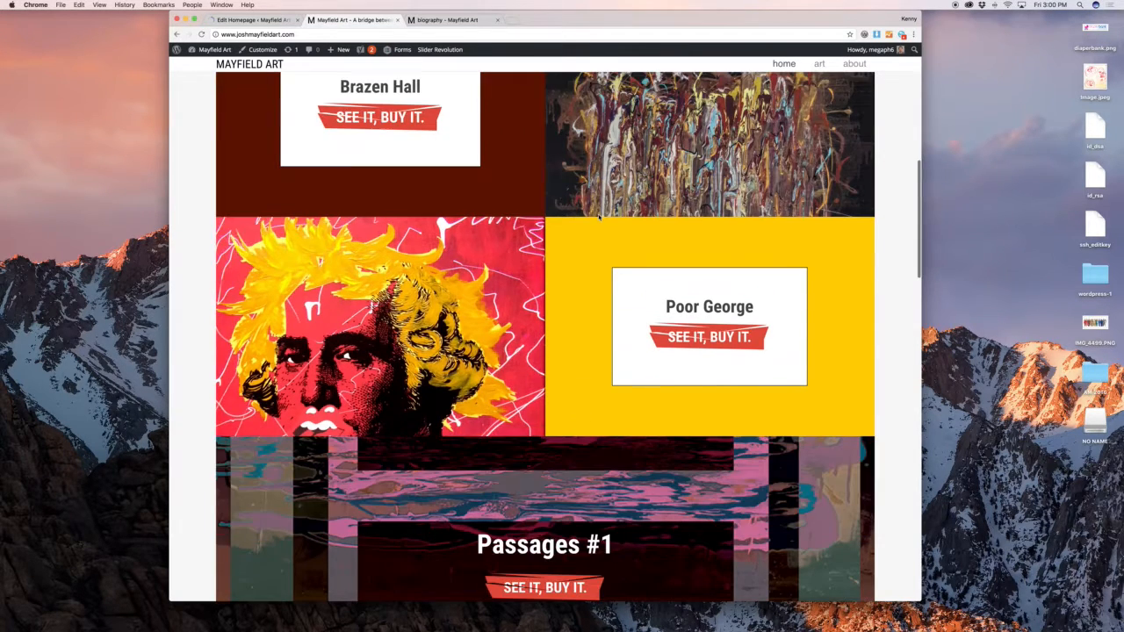
scroll(600, 217, down, 5)
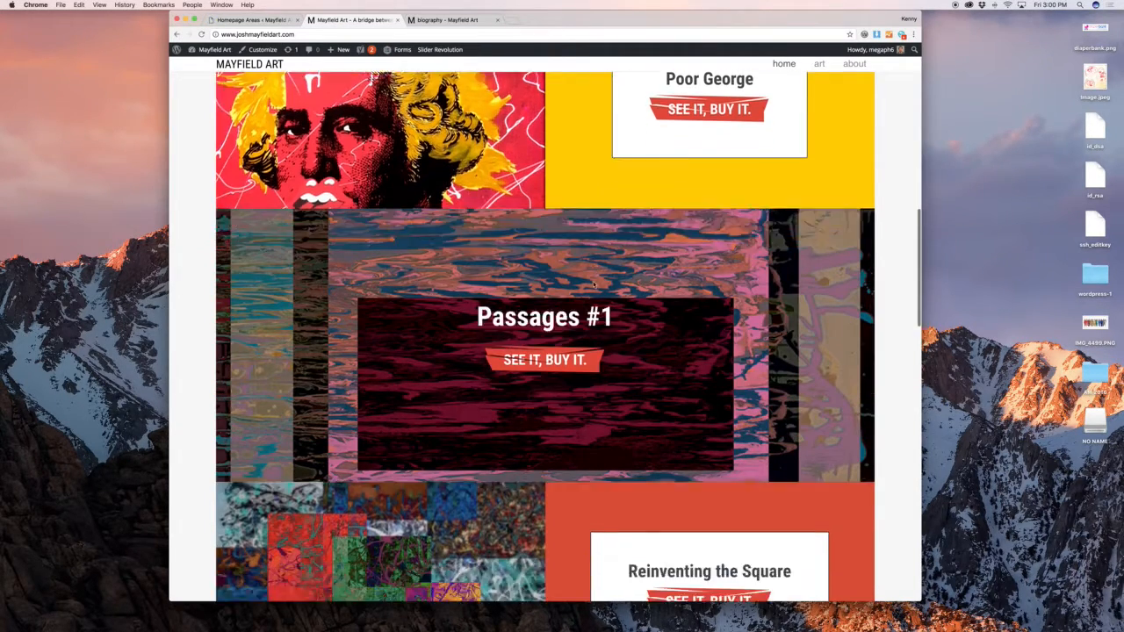
click(279, 20)
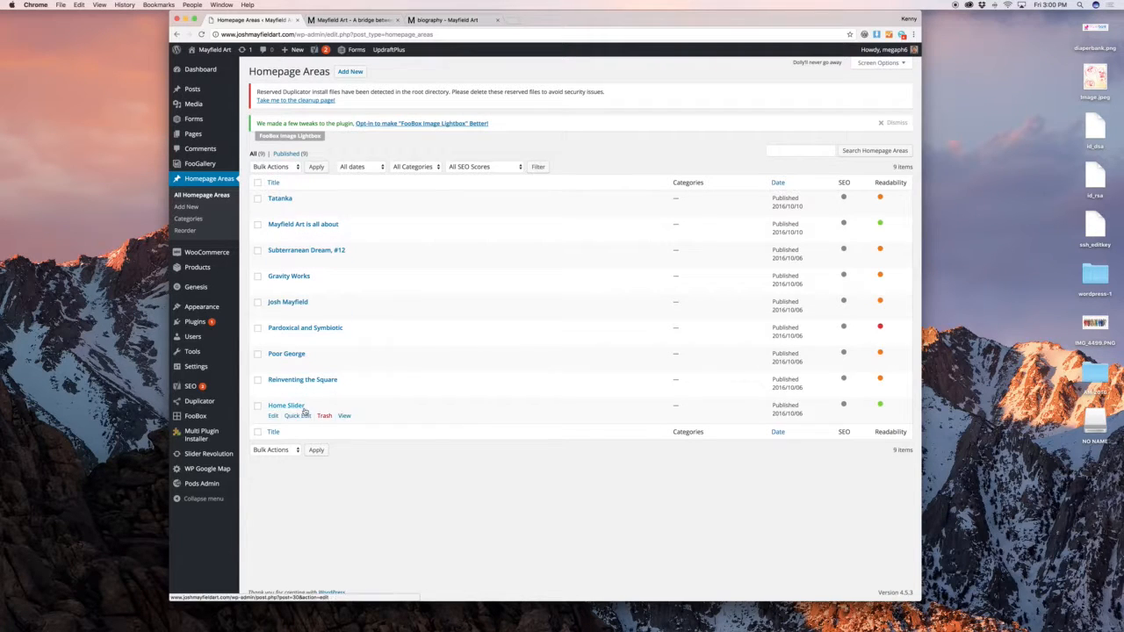
Review the Reorder view, then open the Tatanka area from the full list for editing
click(183, 230)
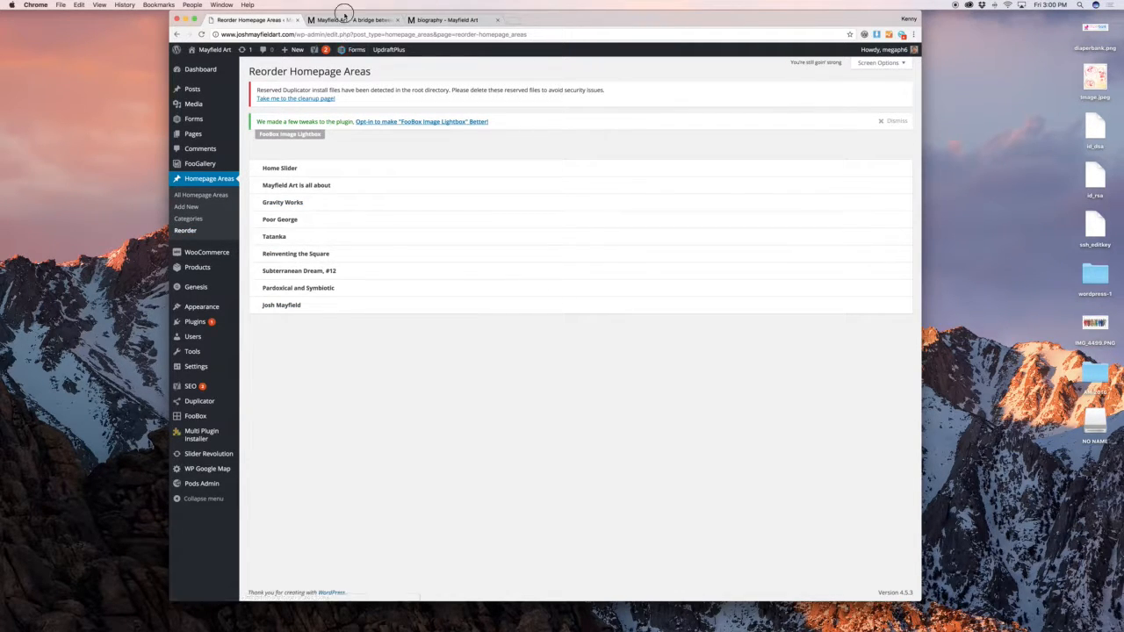
click(209, 197)
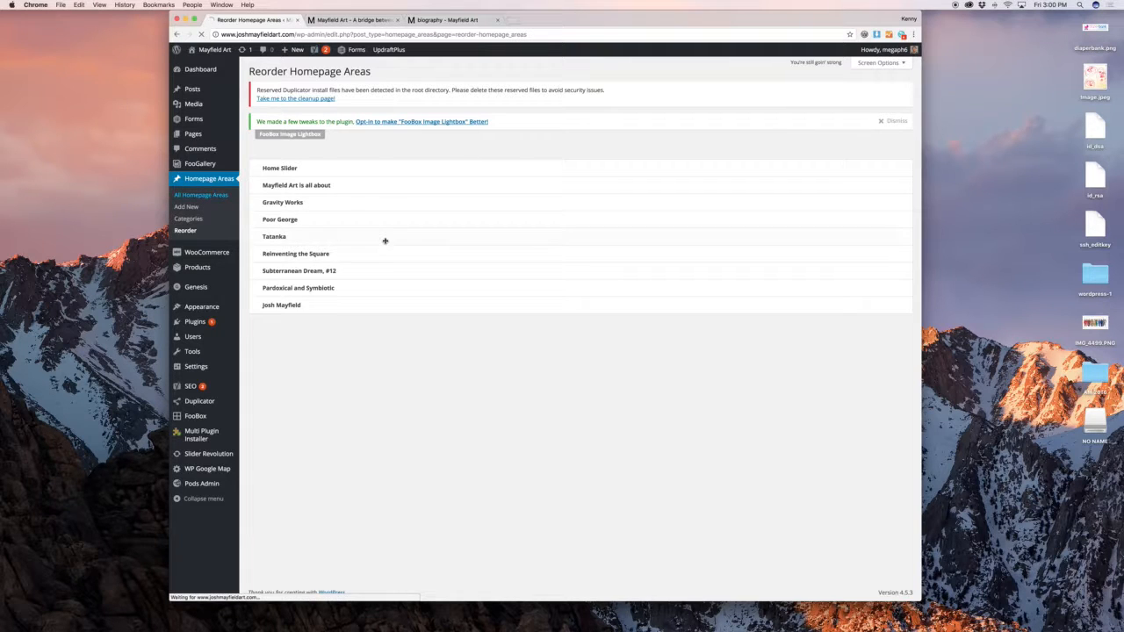
click(275, 208)
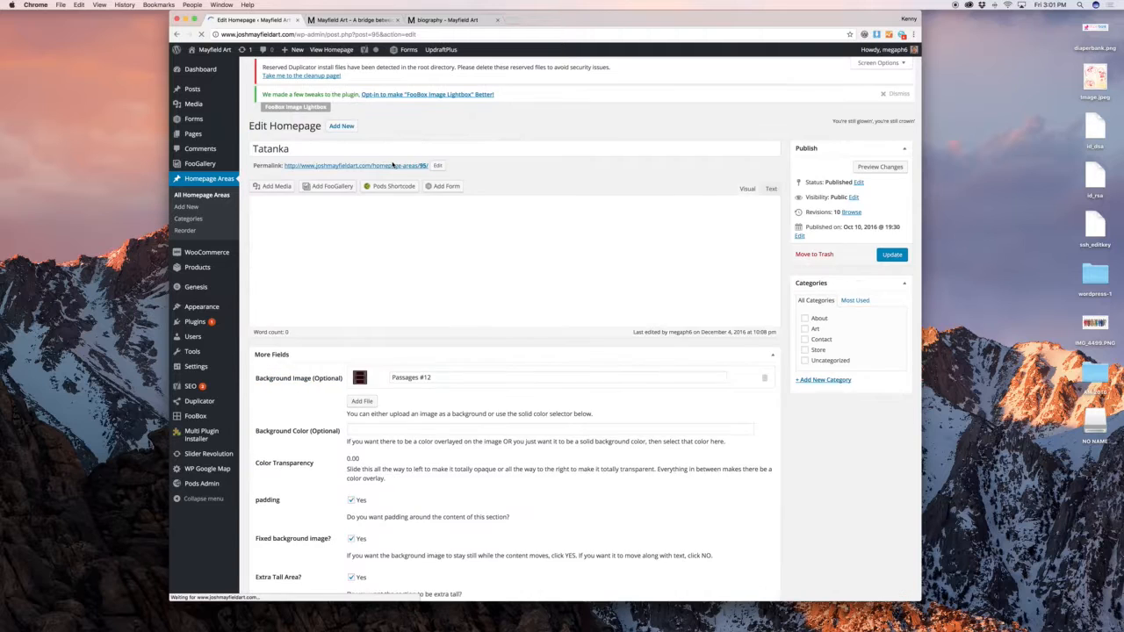
Retype the title as 'Passag' and browse the media library for a background image, choosing none
triple_click(343, 157)
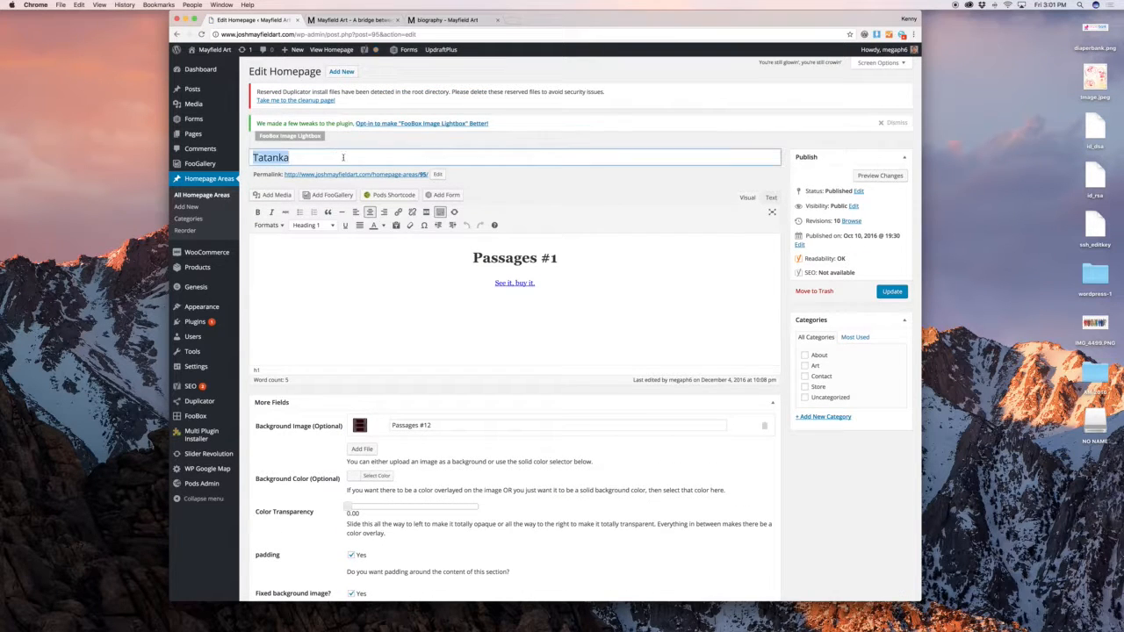
text(Passages #1)
click(669, 255)
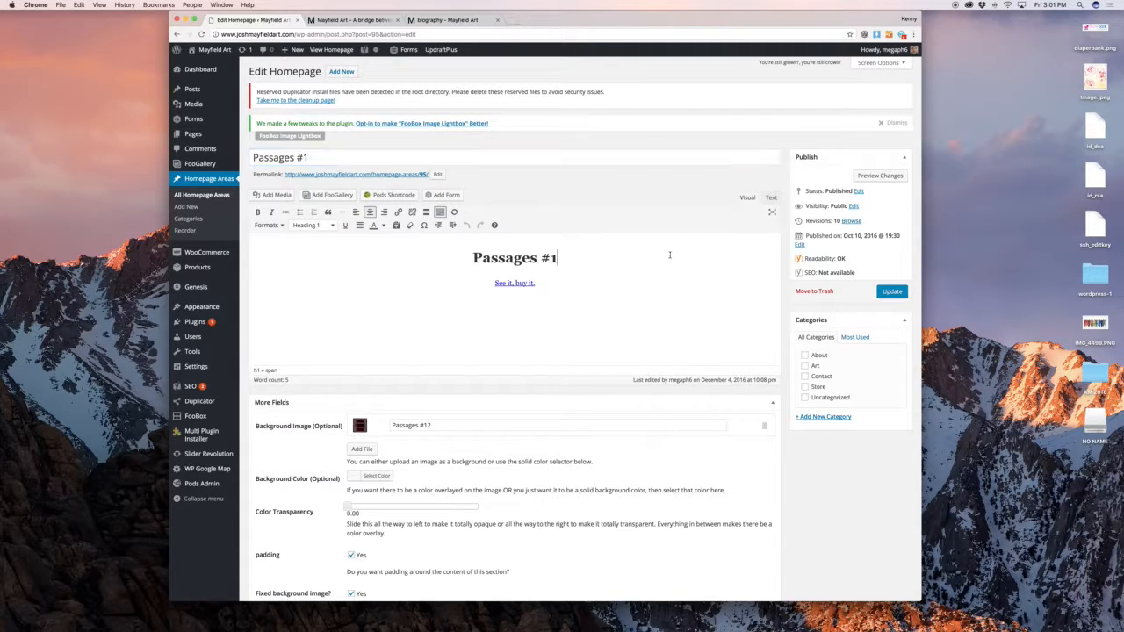
scroll(618, 288, down, 1)
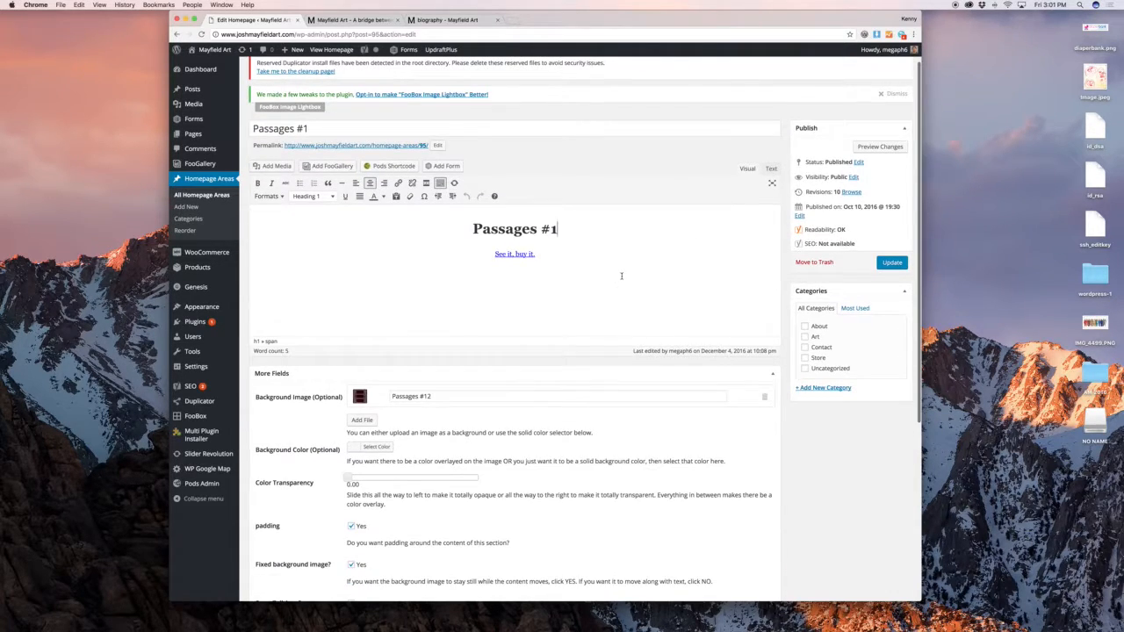
click(362, 420)
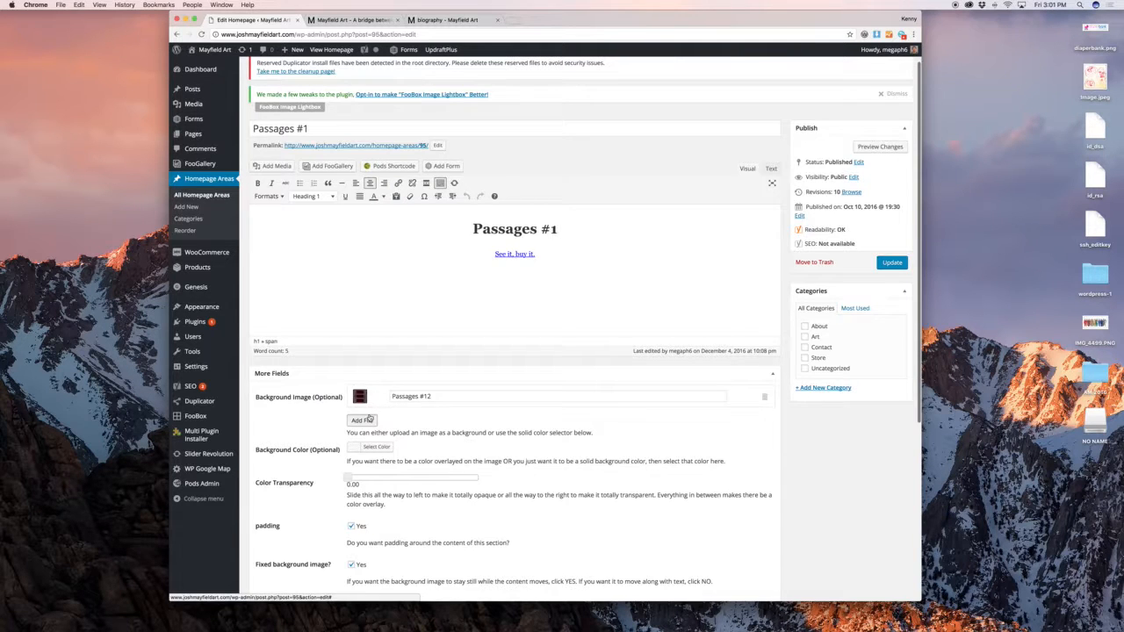
click(257, 85)
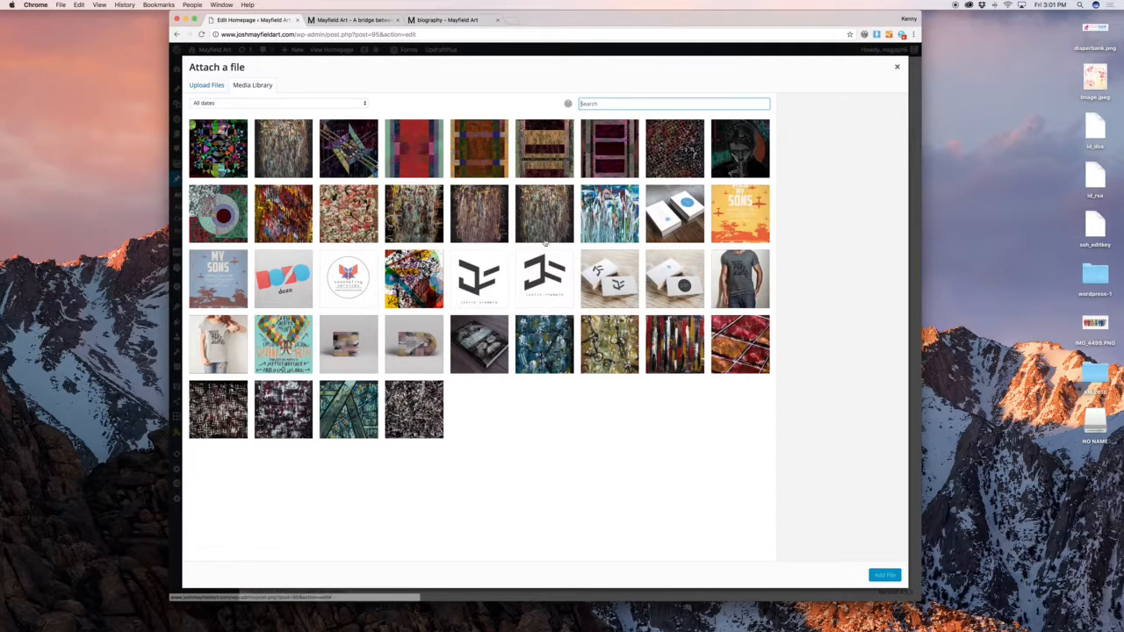
click(897, 69)
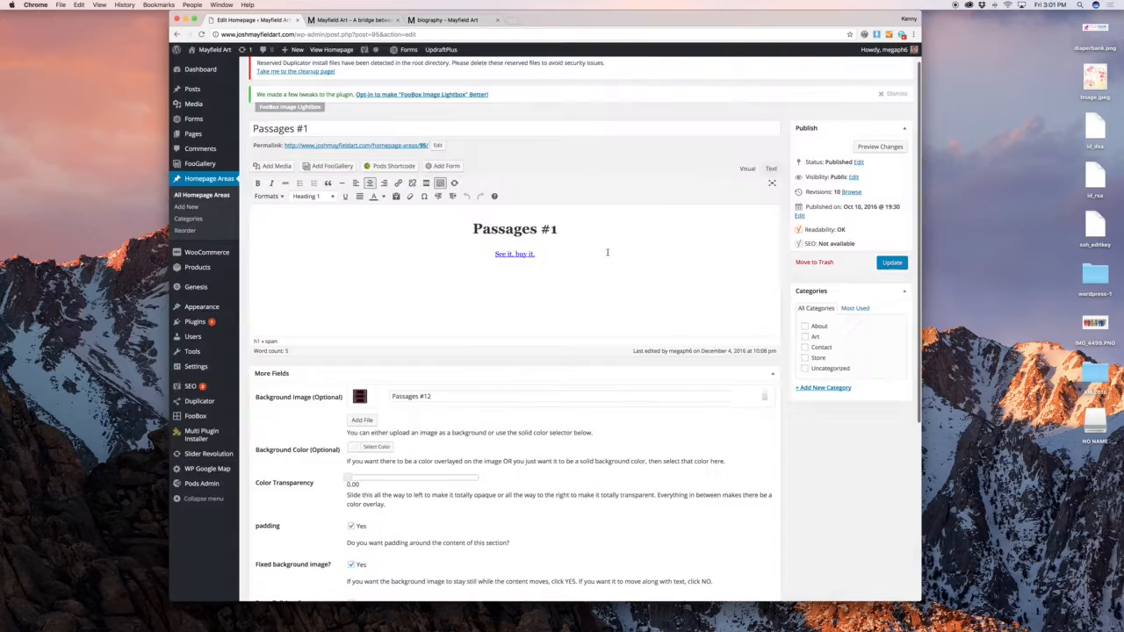
Compare the area's settings with the live homepage's Passages #1 section
scroll(487, 359, down, 2)
scroll(355, 405, down, 1)
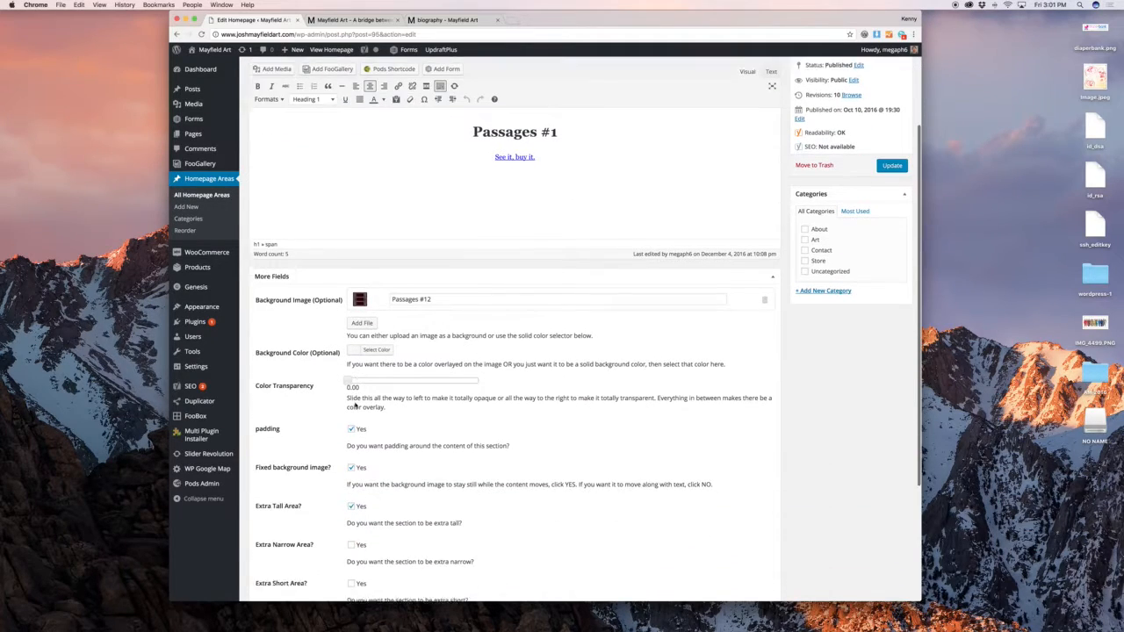
click(334, 18)
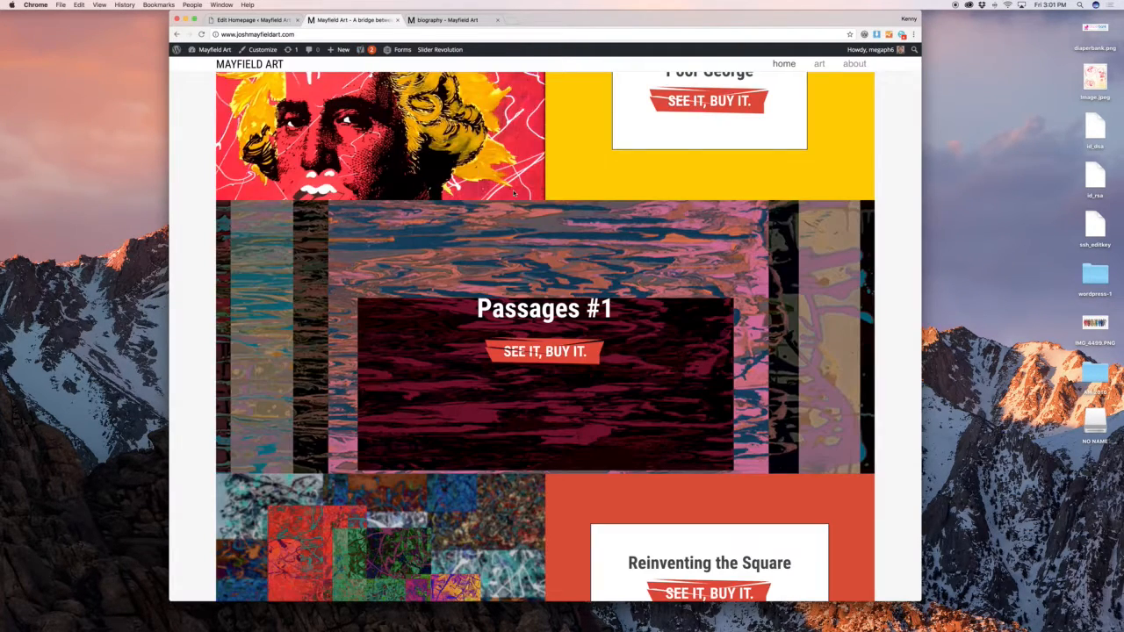
click(280, 23)
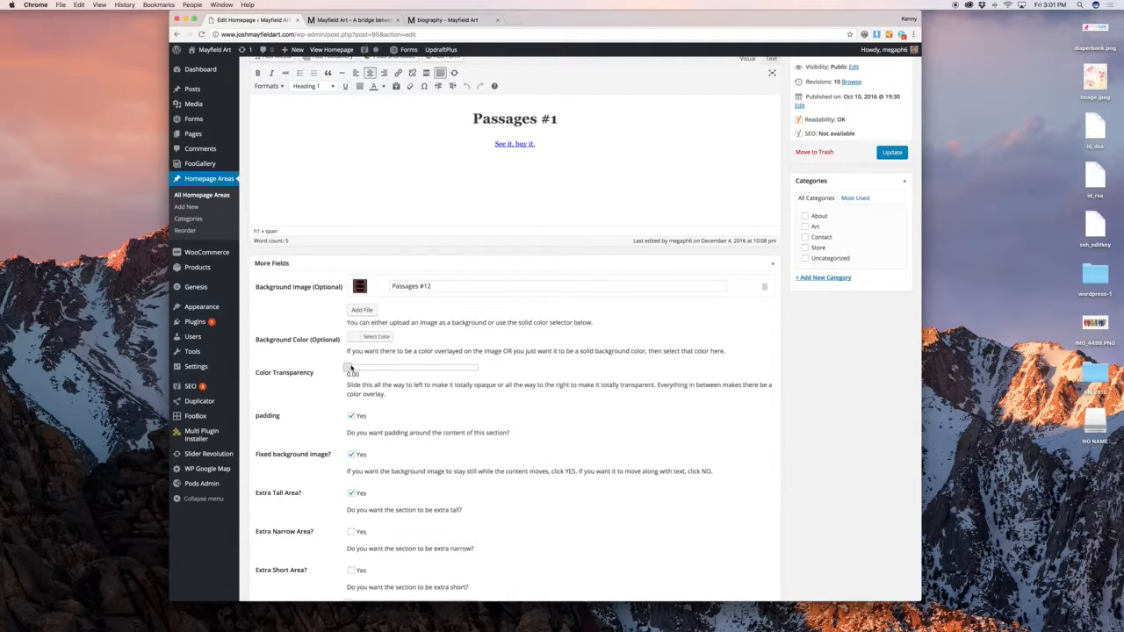
scroll(351, 366, down, 2)
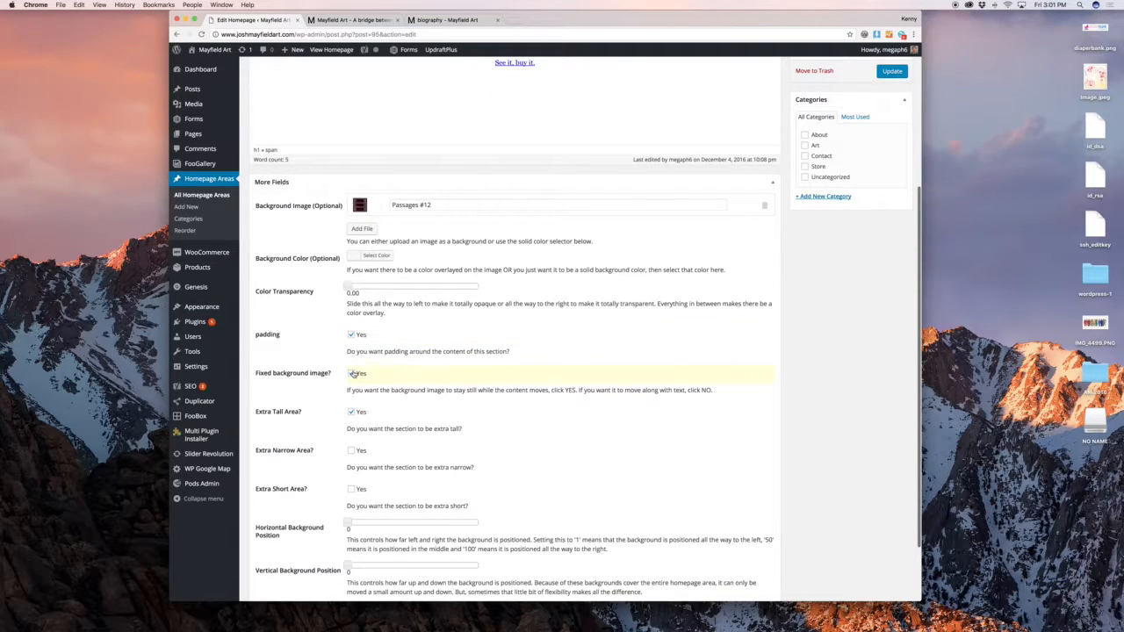
click(356, 20)
scroll(648, 271, down, 1)
scroll(646, 271, down, 1)
scroll(646, 272, up, 3)
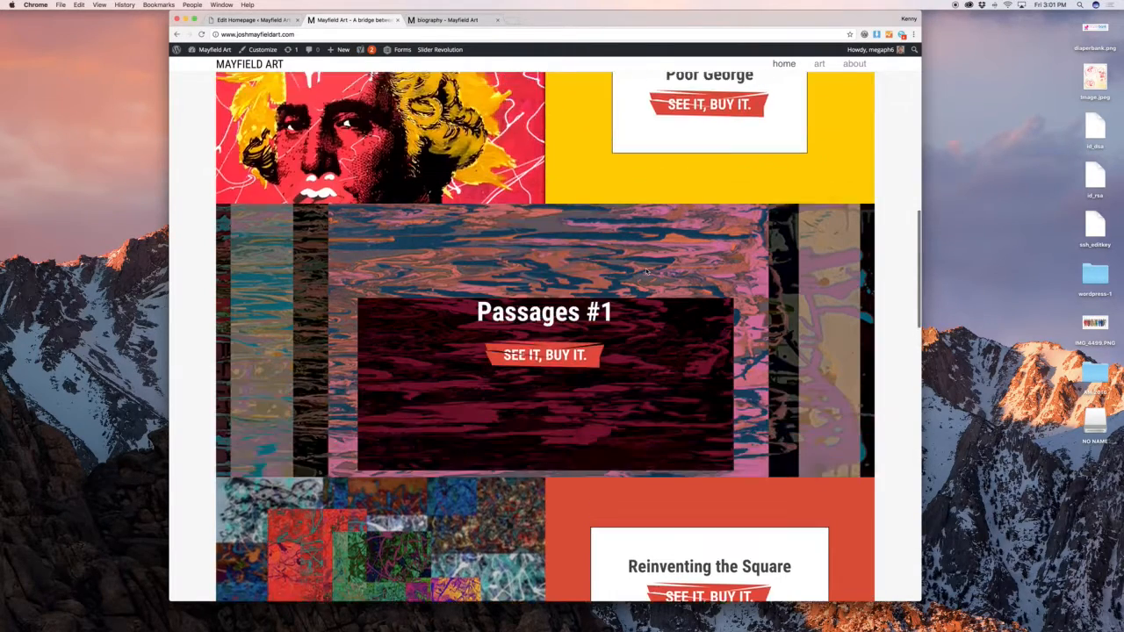
scroll(646, 271, down, 2)
click(255, 20)
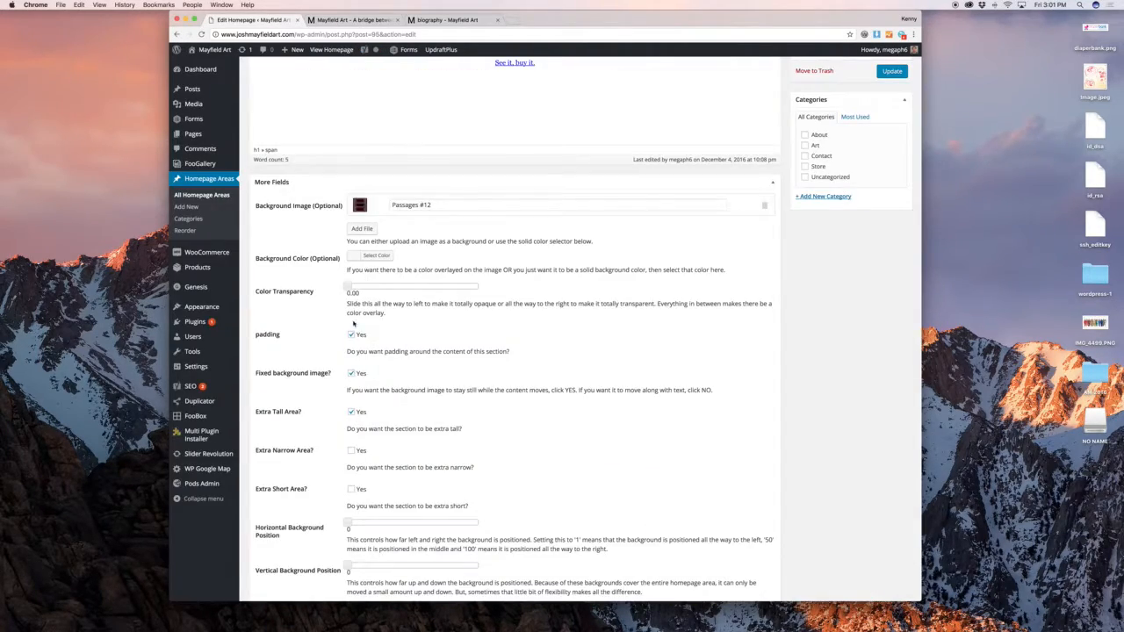
Turn off 'Fixed background image', leaving Extra Tall Area enabled
click(352, 374)
scroll(354, 372, down, 1)
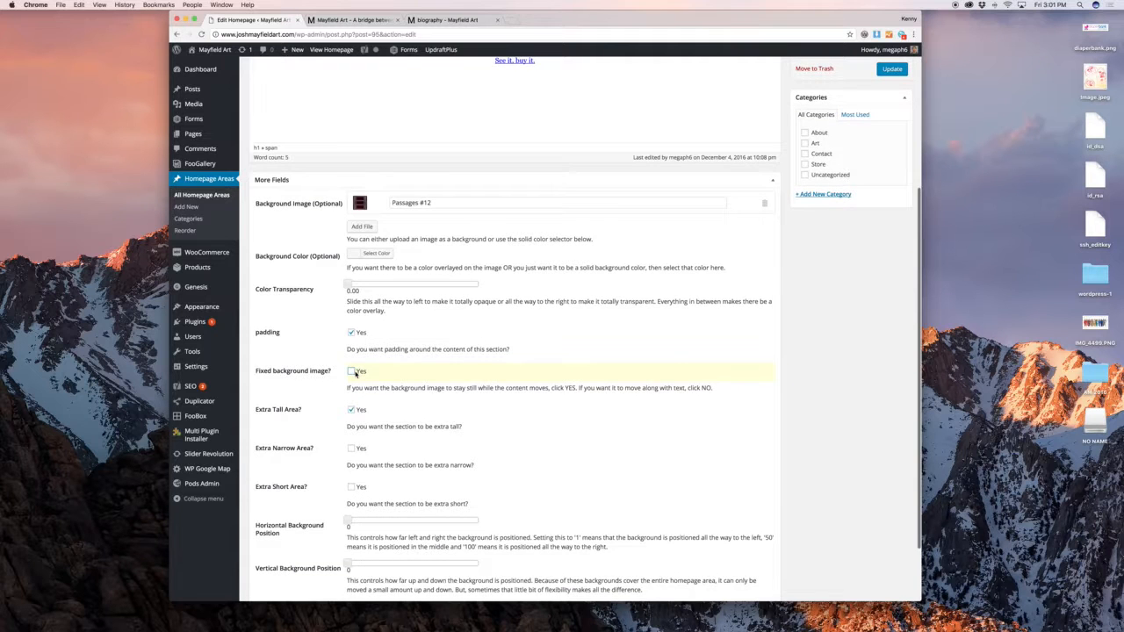
scroll(780, 372, down, 3)
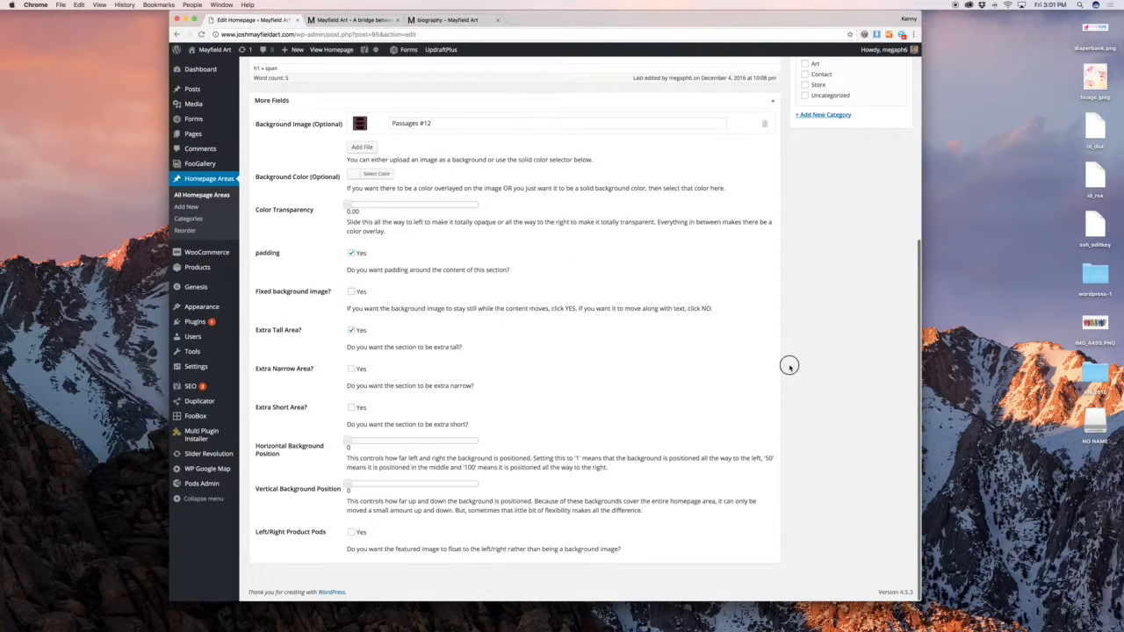
scroll(787, 378, up, 10)
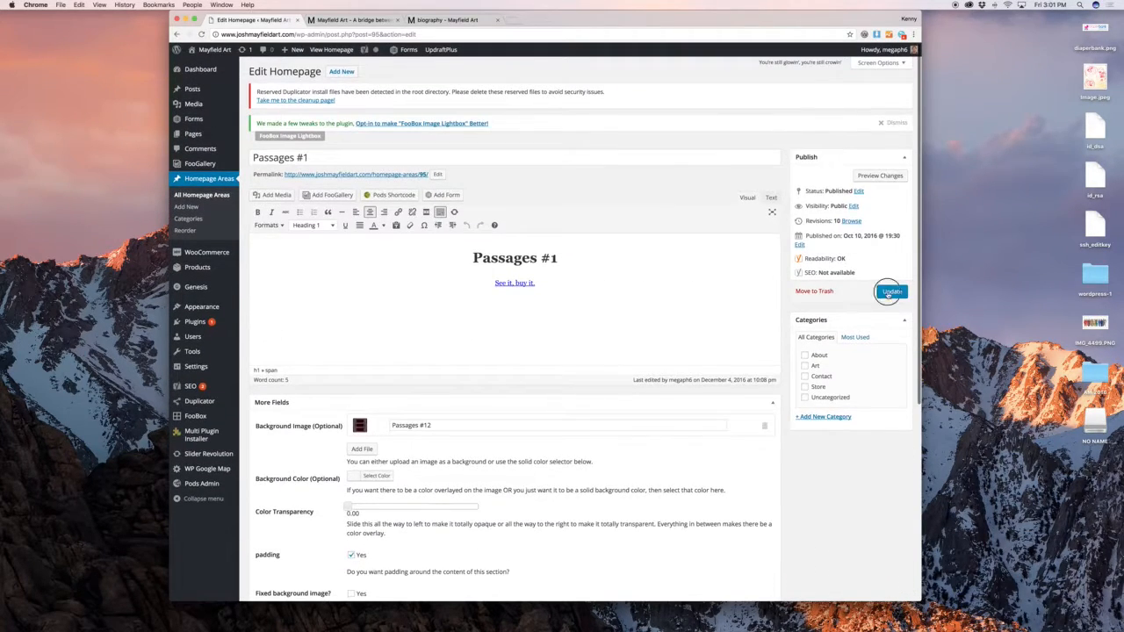
Update the Passages #1 area and check its section on the live site
click(892, 291)
click(347, 19)
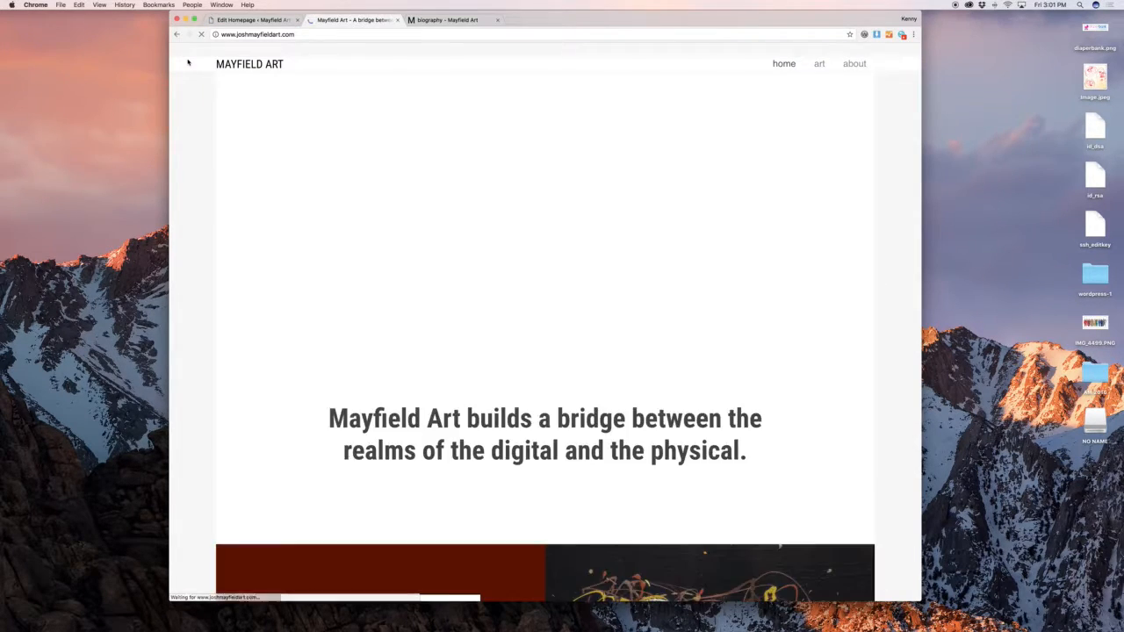
scroll(633, 206, up, 3)
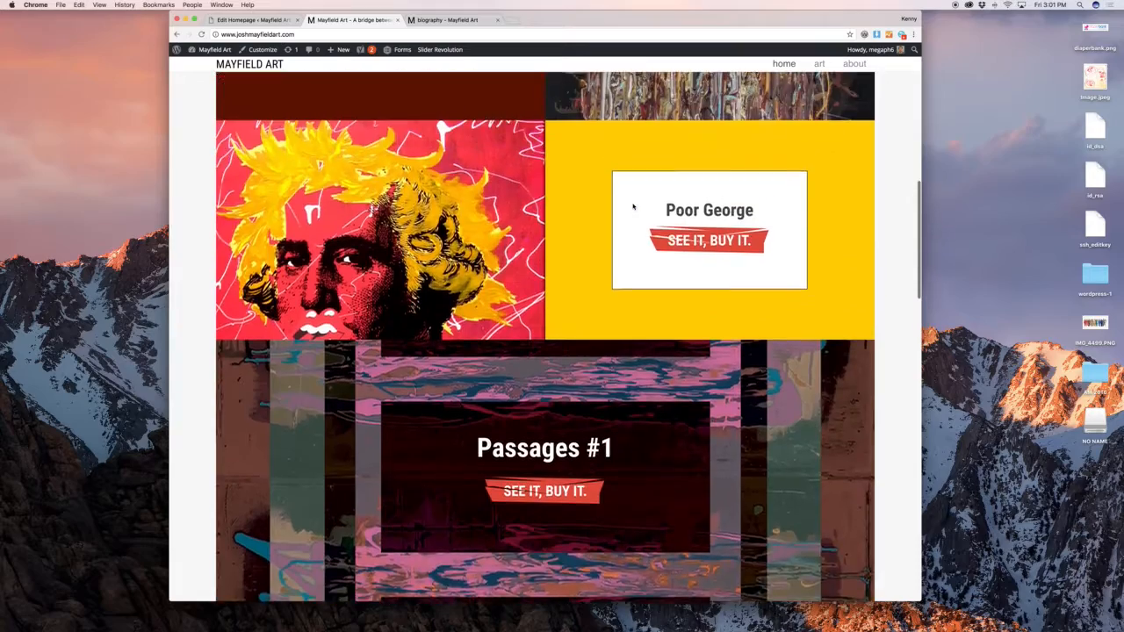
scroll(633, 206, down, 4)
scroll(633, 206, up, 5)
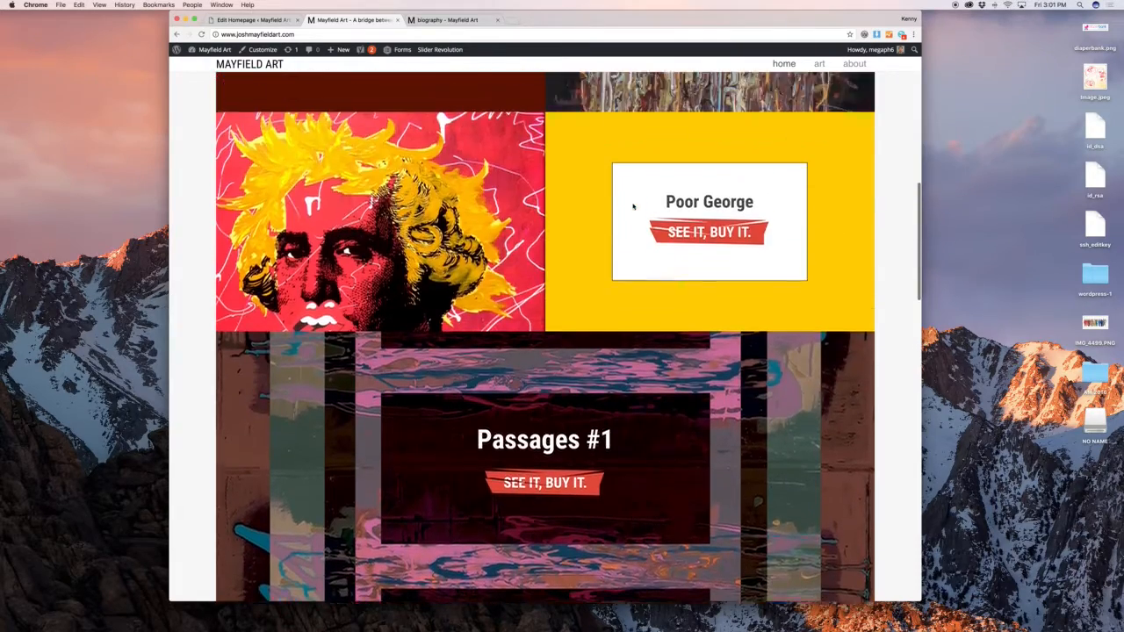
scroll(632, 208, down, 4)
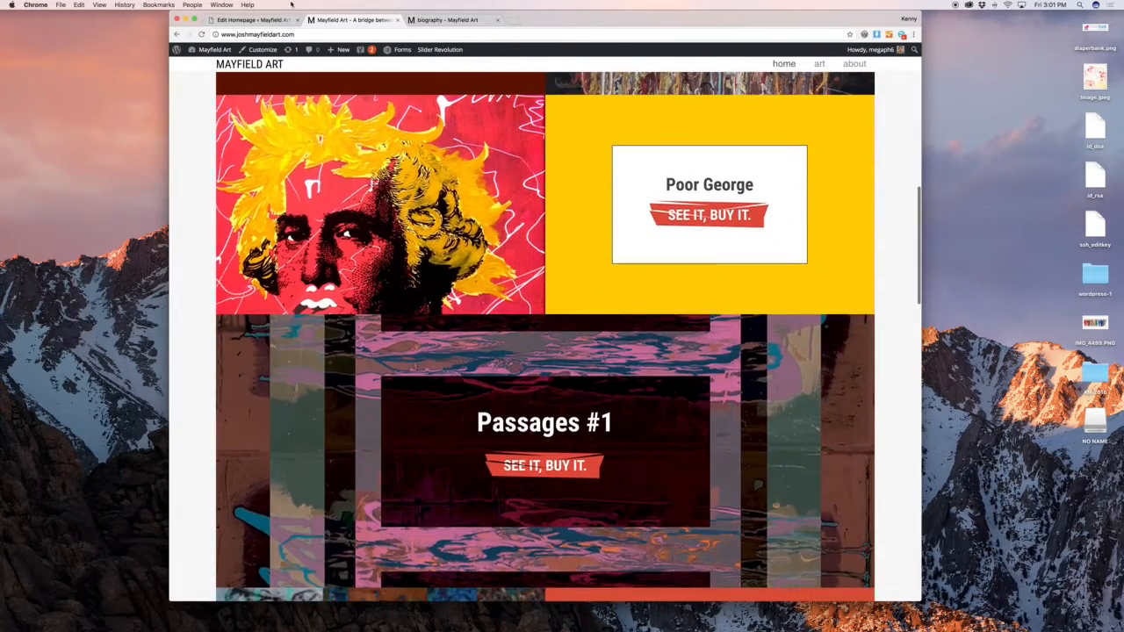
click(250, 20)
scroll(414, 151, down, 5)
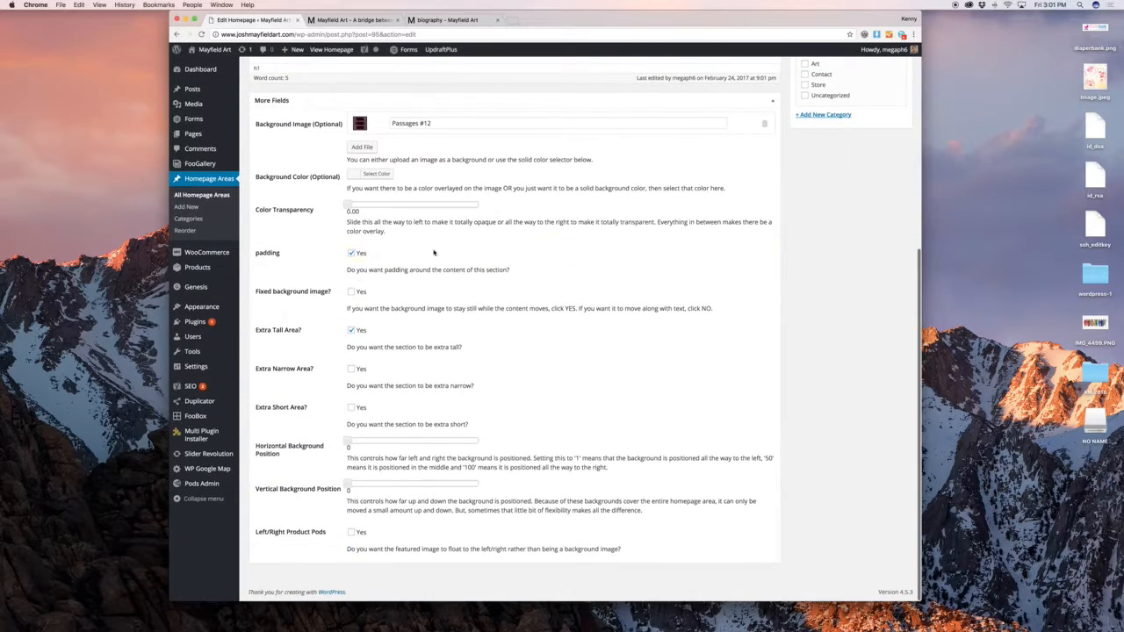
scroll(545, 281, up, 5)
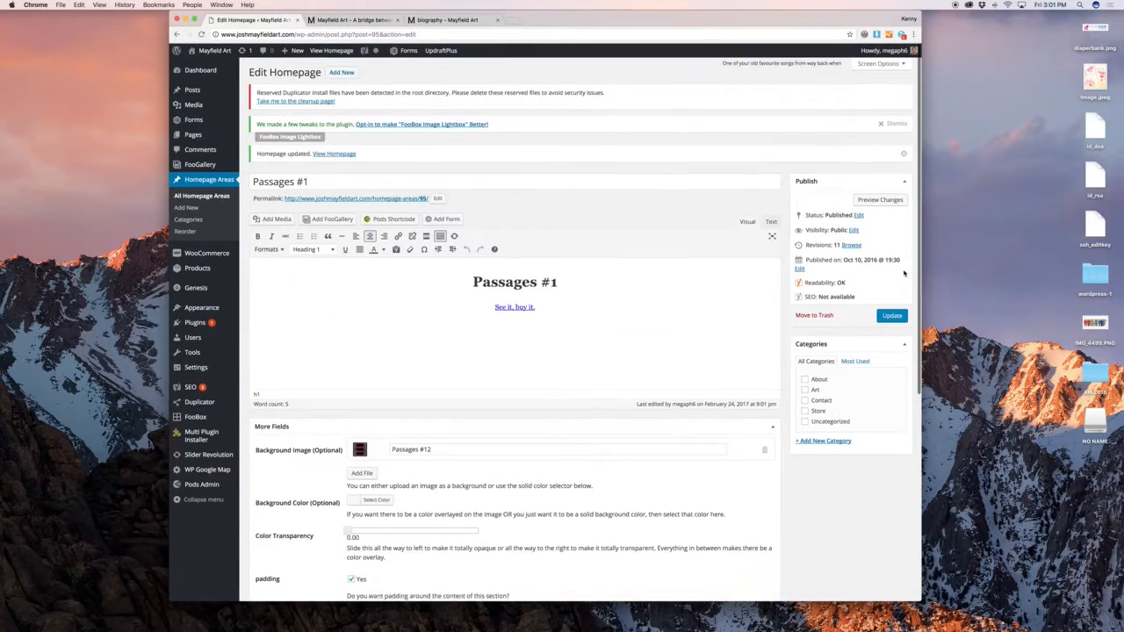
Update the area again, reload the live homepage and scroll down to the contact form and footer
click(891, 314)
click(351, 20)
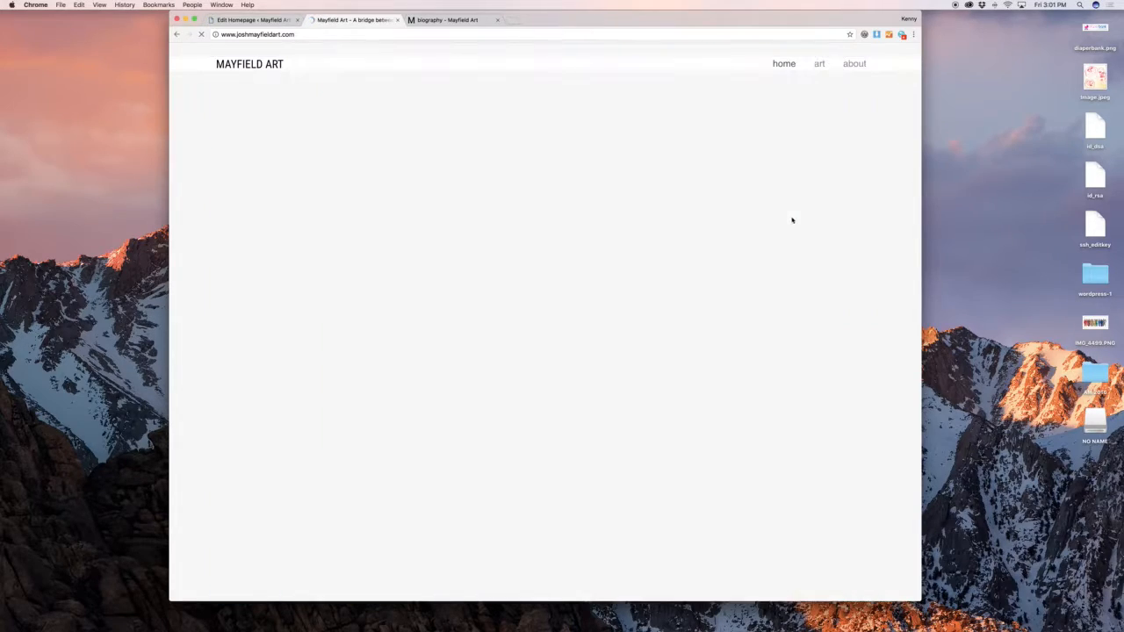
scroll(792, 210, down, 10)
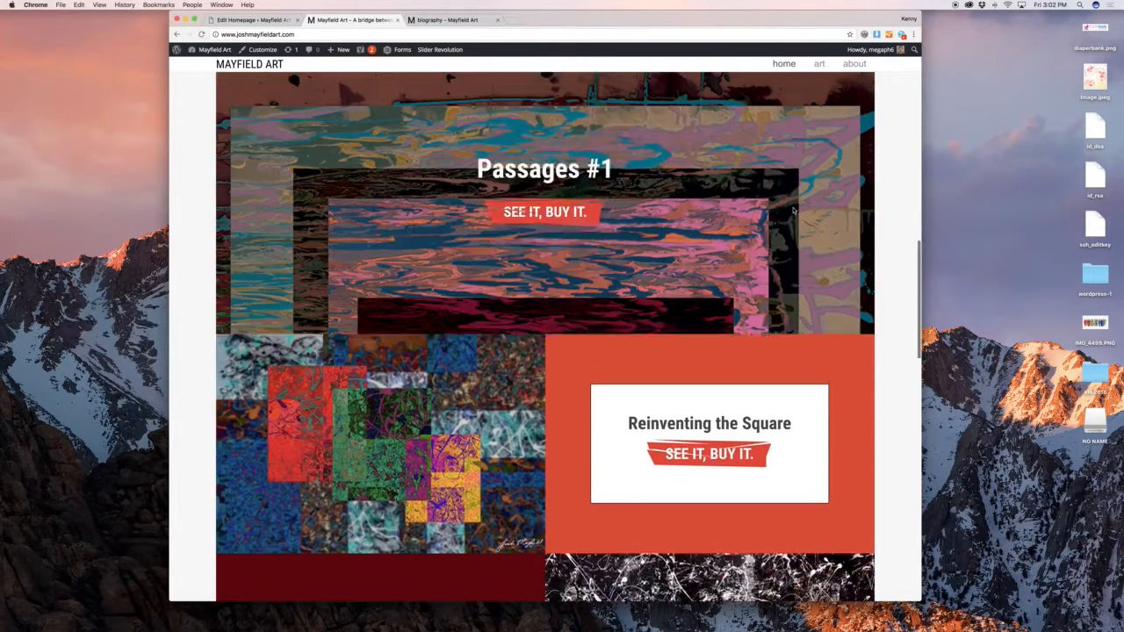
scroll(786, 211, down, 10)
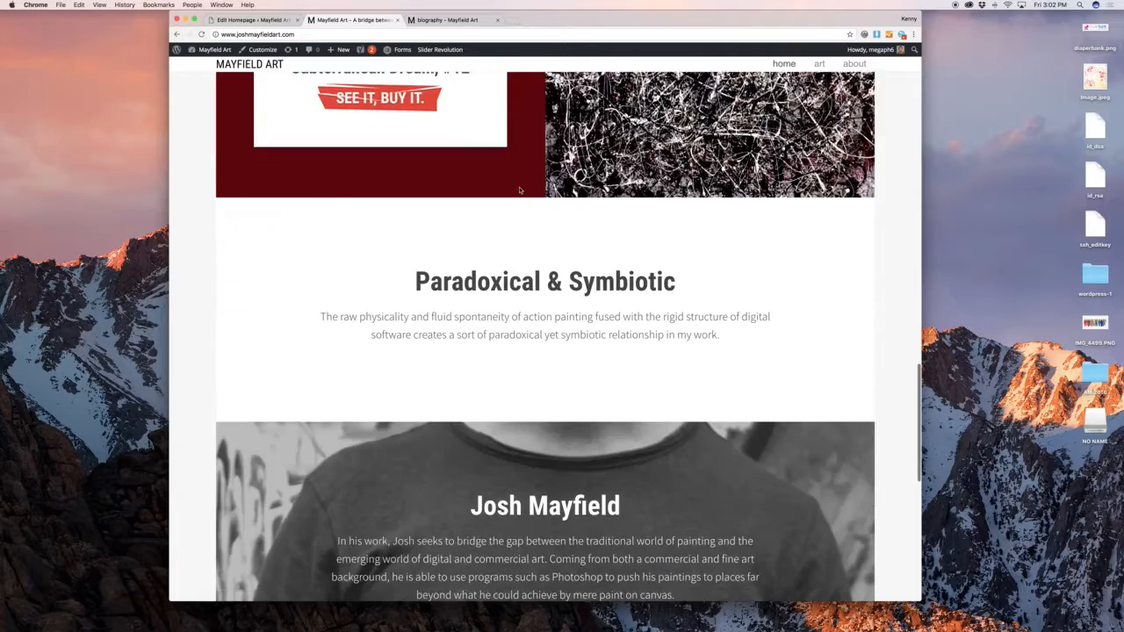
scroll(523, 195, down, 1)
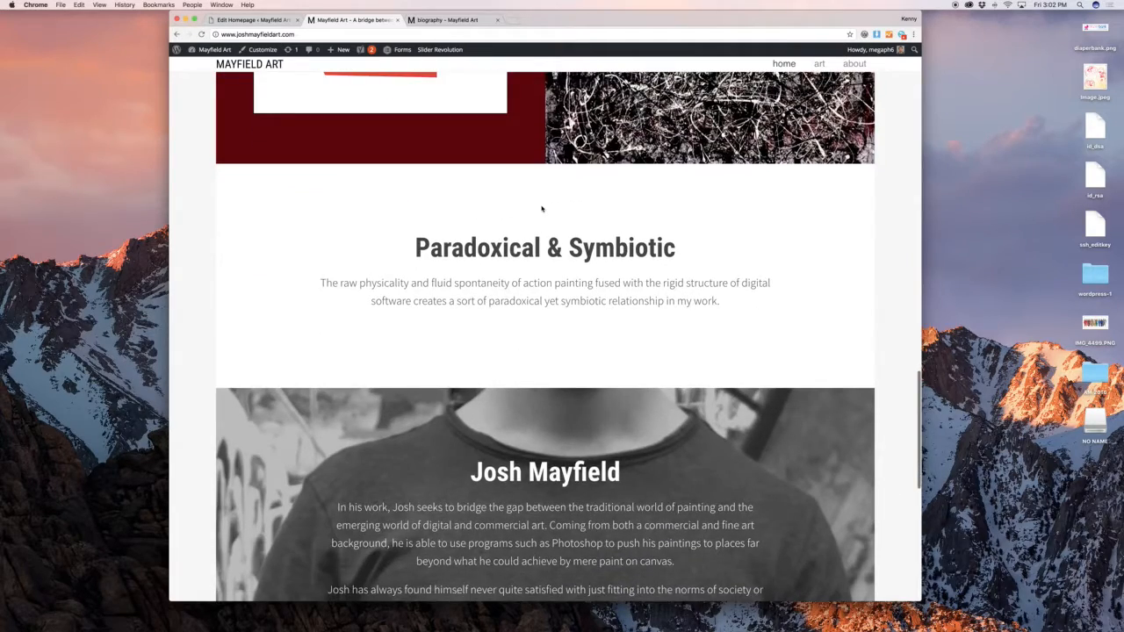
scroll(540, 209, down, 6)
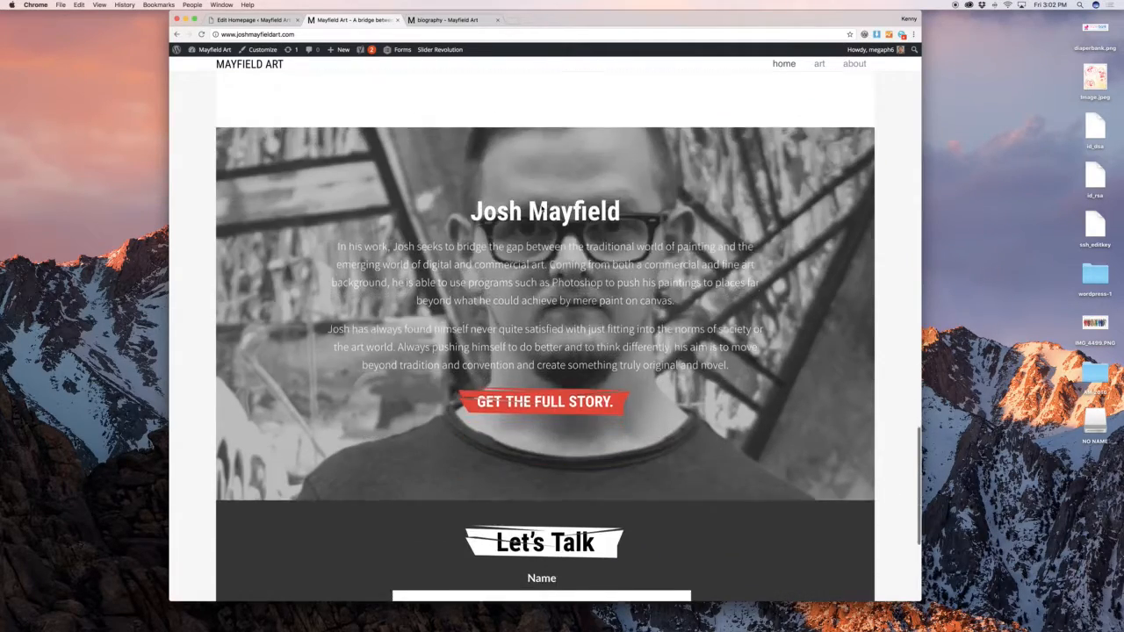
scroll(541, 204, down, 6)
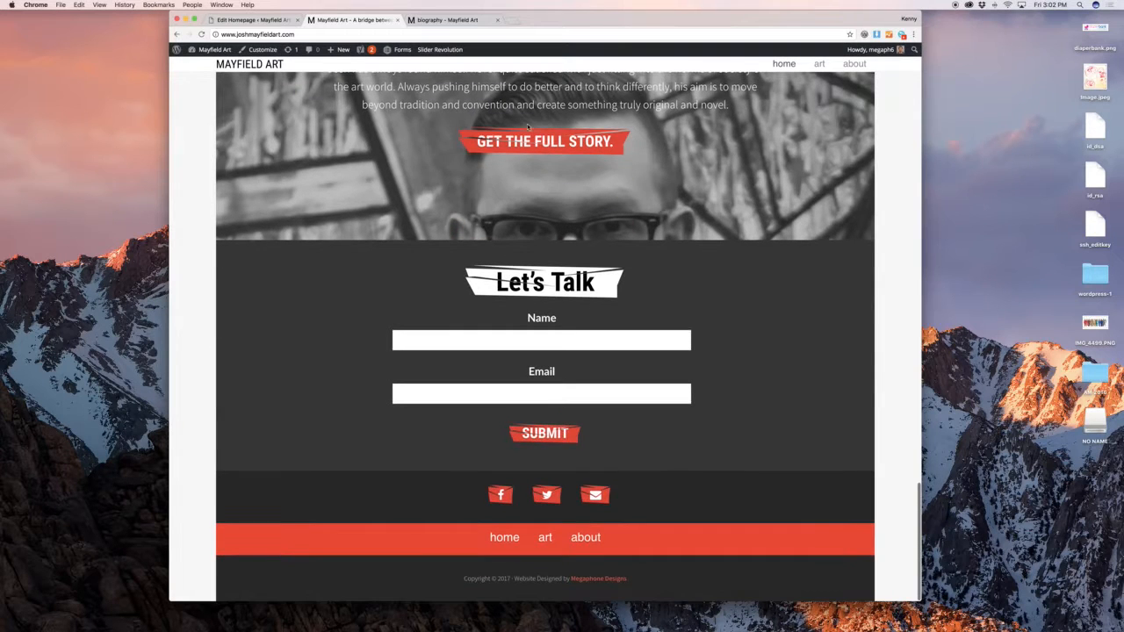
click(269, 19)
click(351, 19)
click(262, 20)
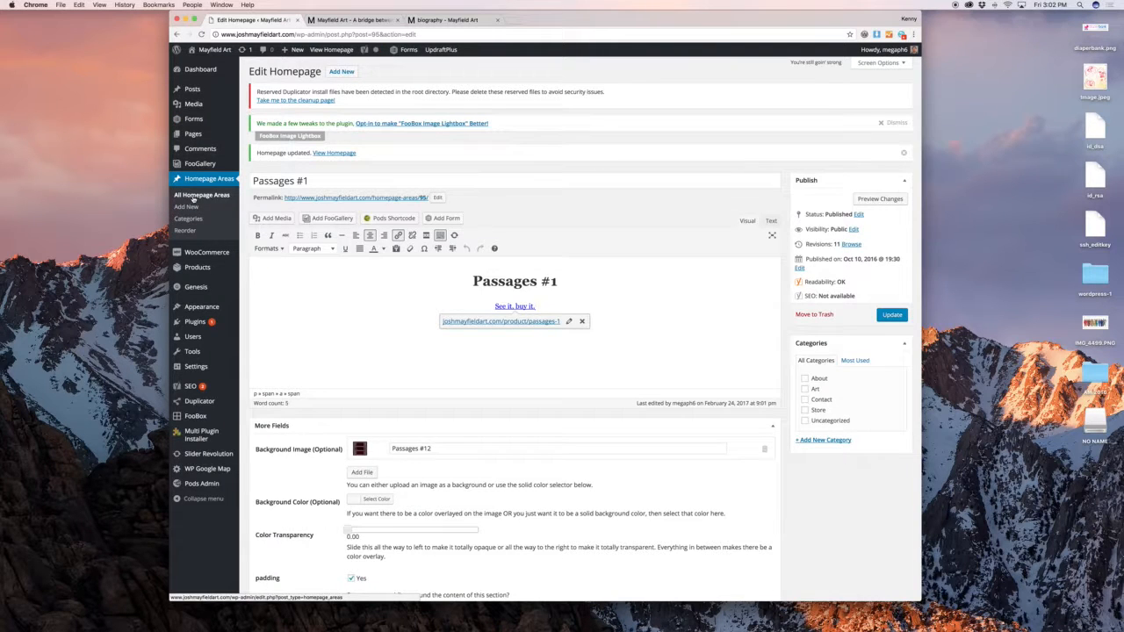
Add area 'Some more…' with a centred Heading 1 'Boom! New Art!' and a centred paragraph below
click(186, 206)
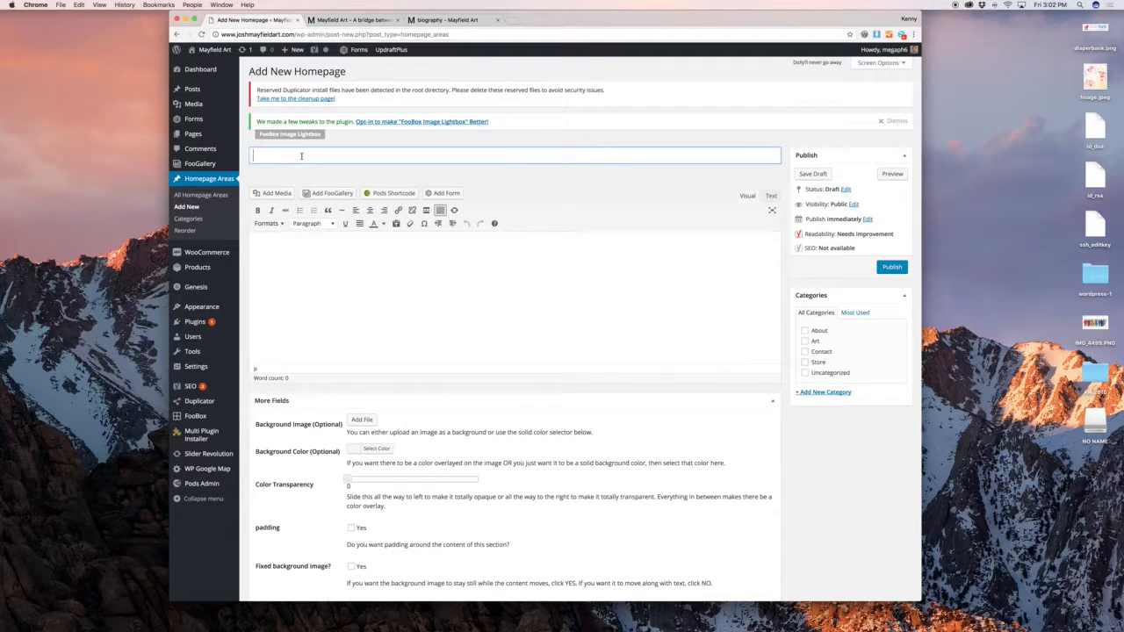
text(Some more art!)
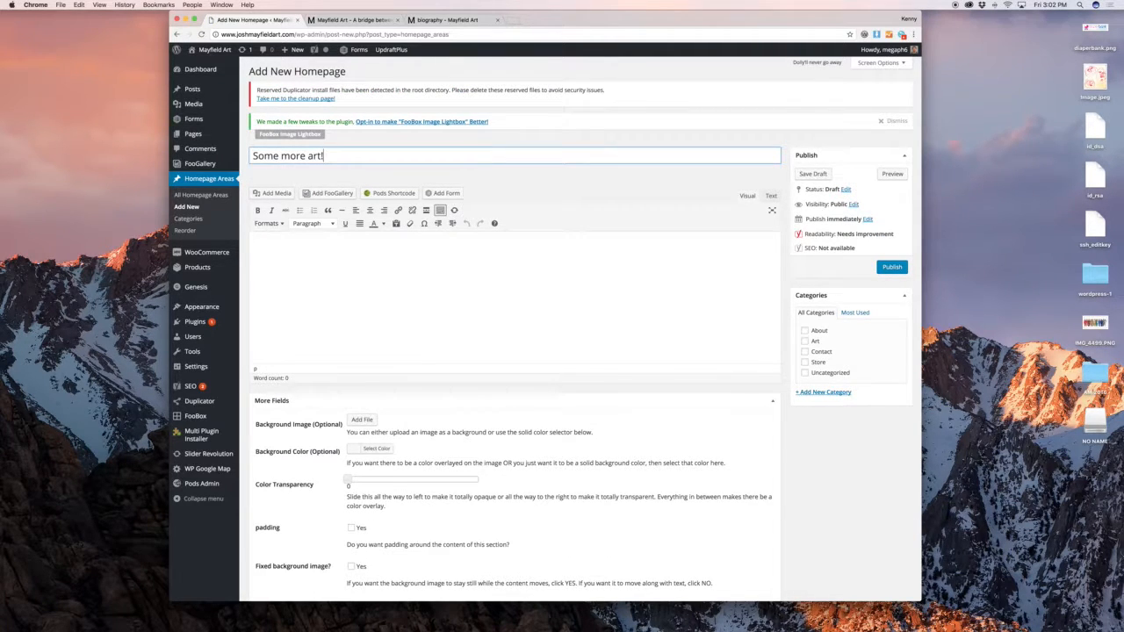
click(392, 299)
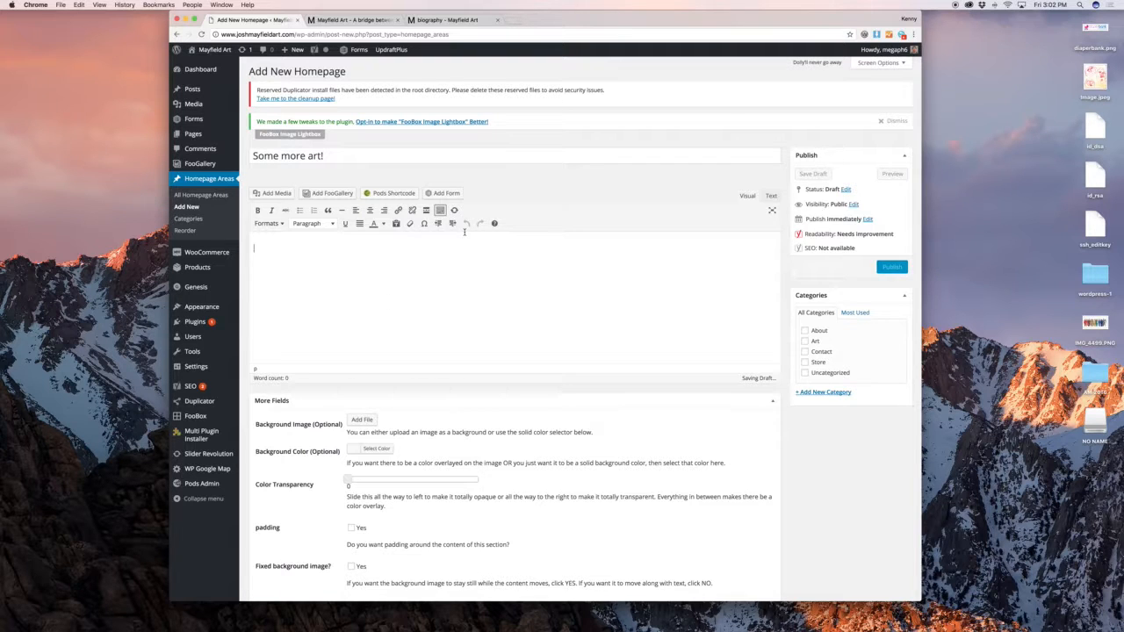
click(370, 210)
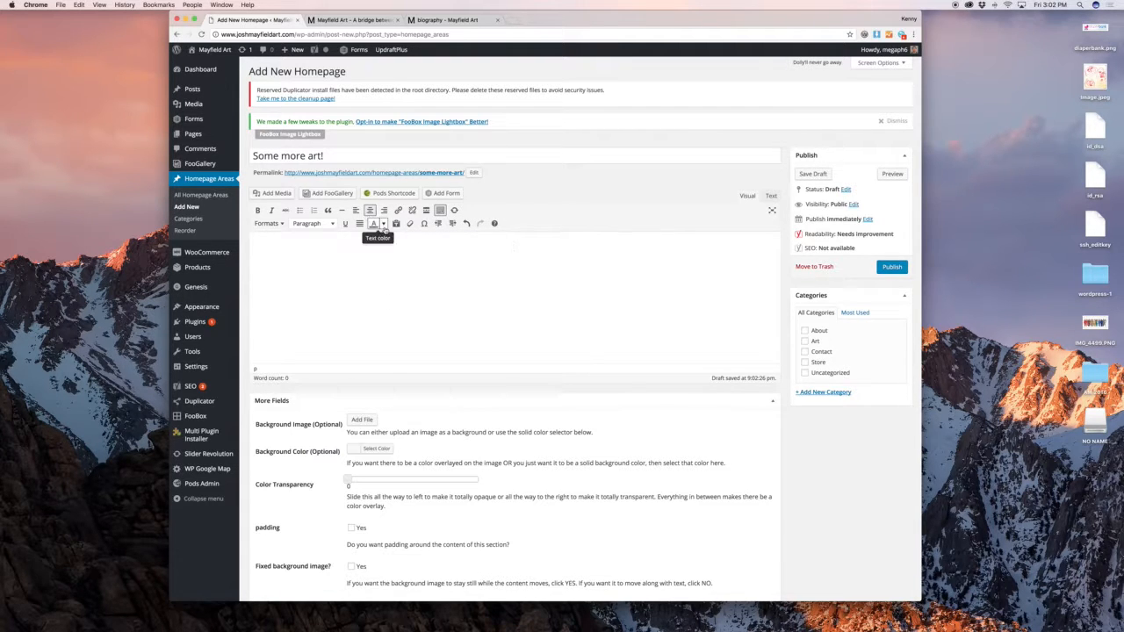
click(312, 223)
click(318, 260)
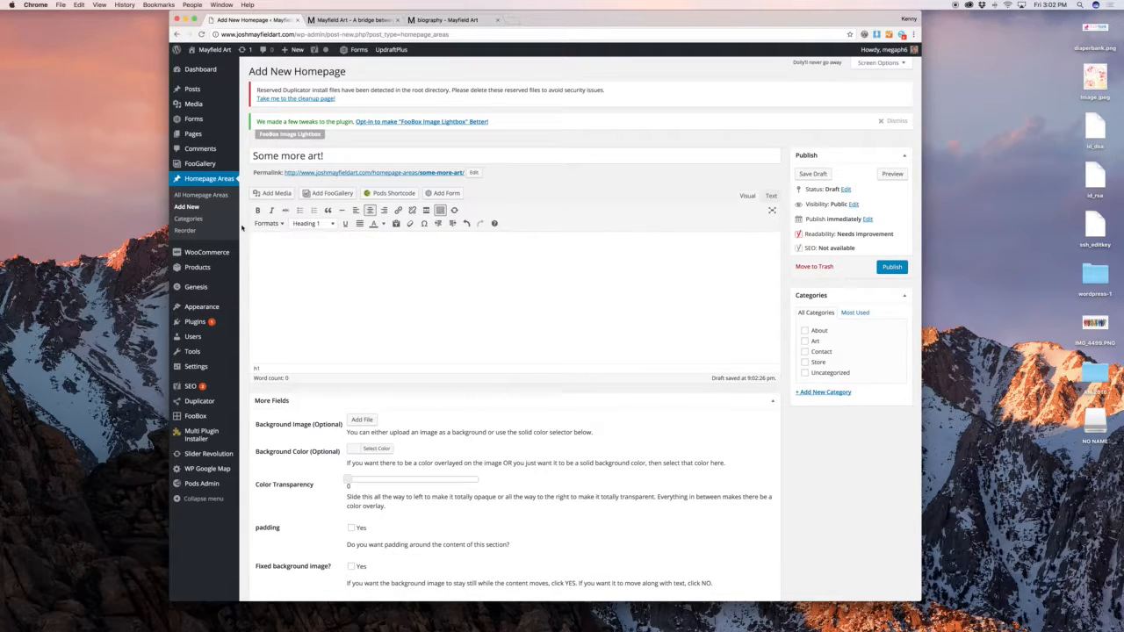
click(262, 222)
click(264, 224)
text(Boom! New Art!)
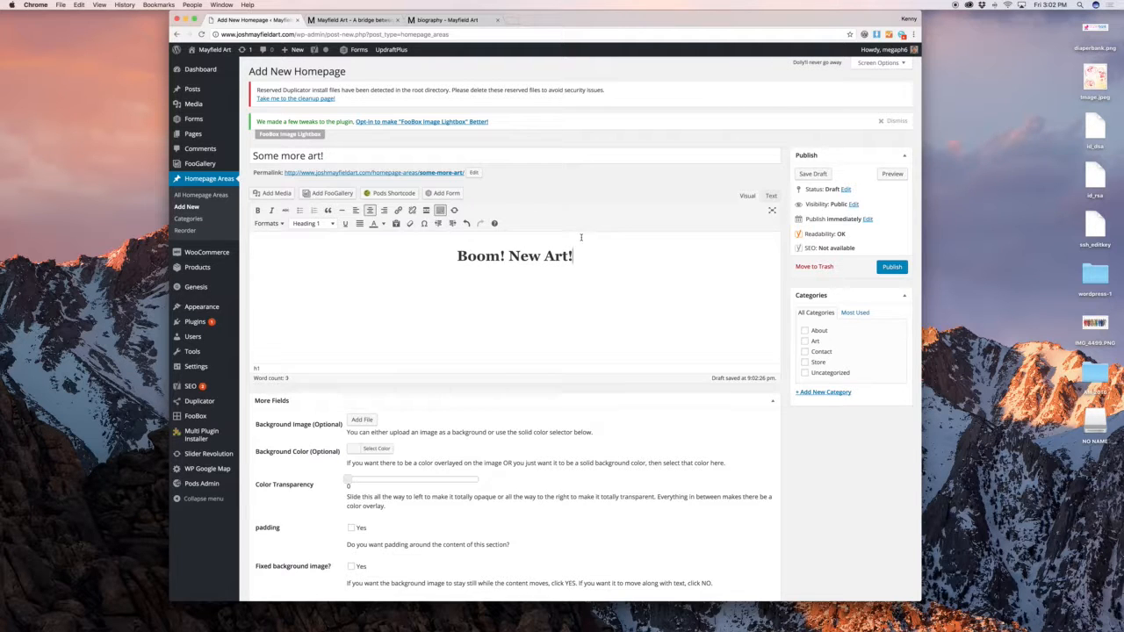
key(Return)
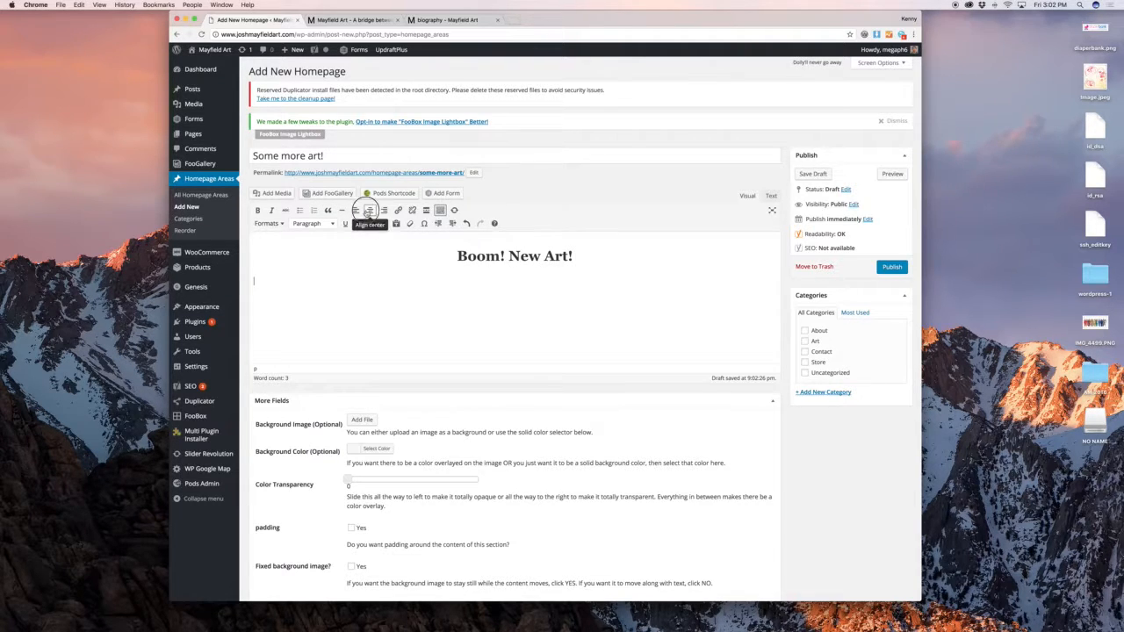
click(369, 211)
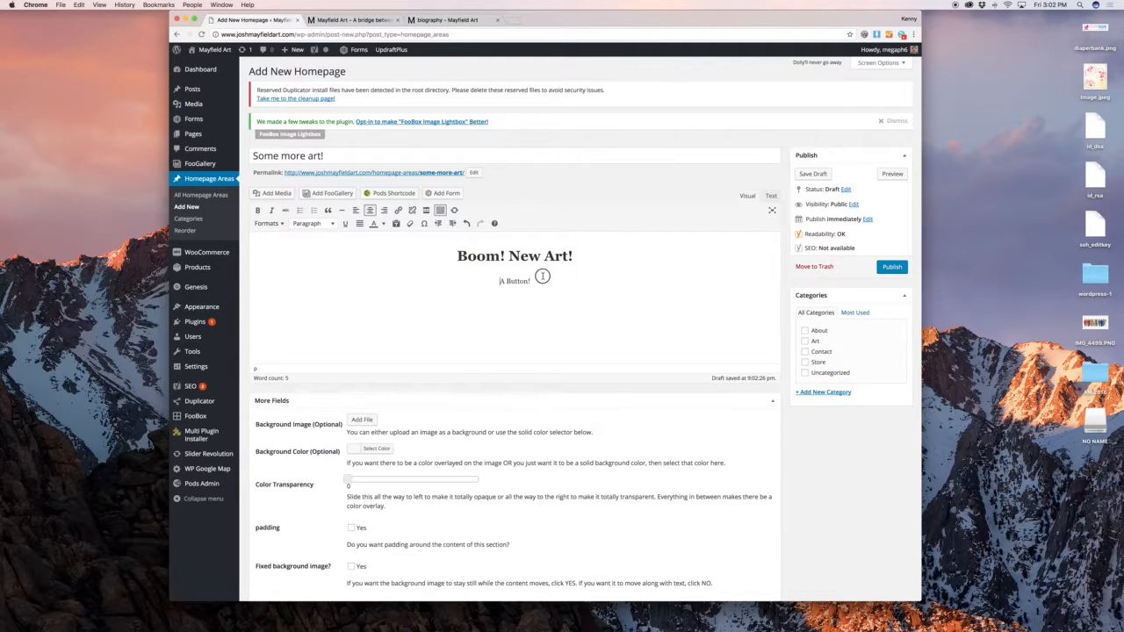
Make 'A Button!' a button-formatted, white-text link to google.com
triple_click(539, 281)
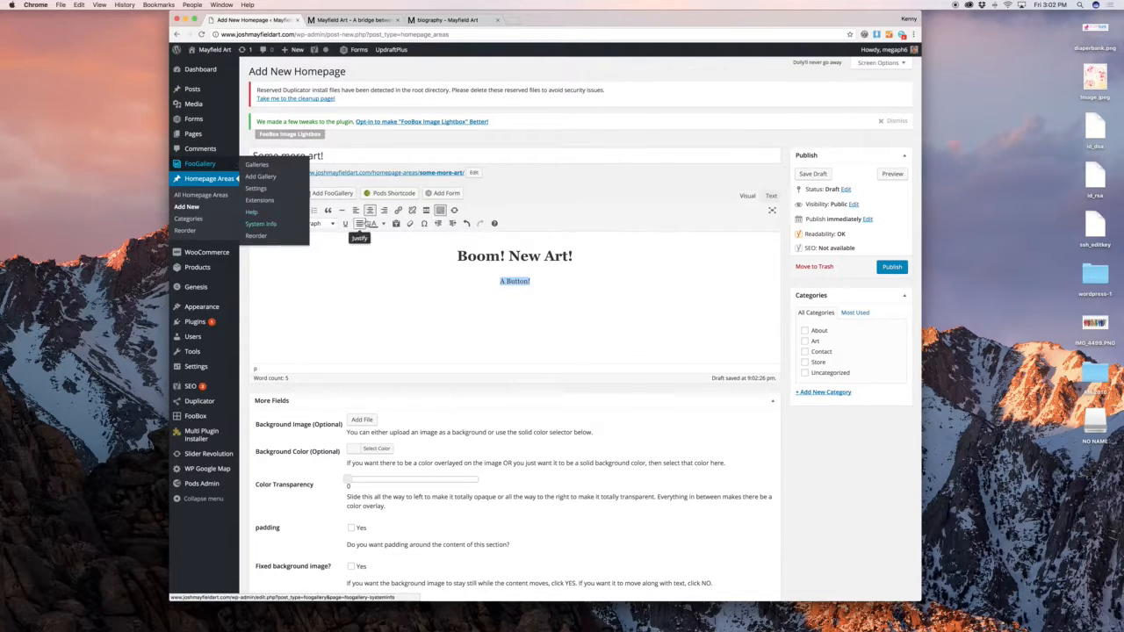
click(279, 224)
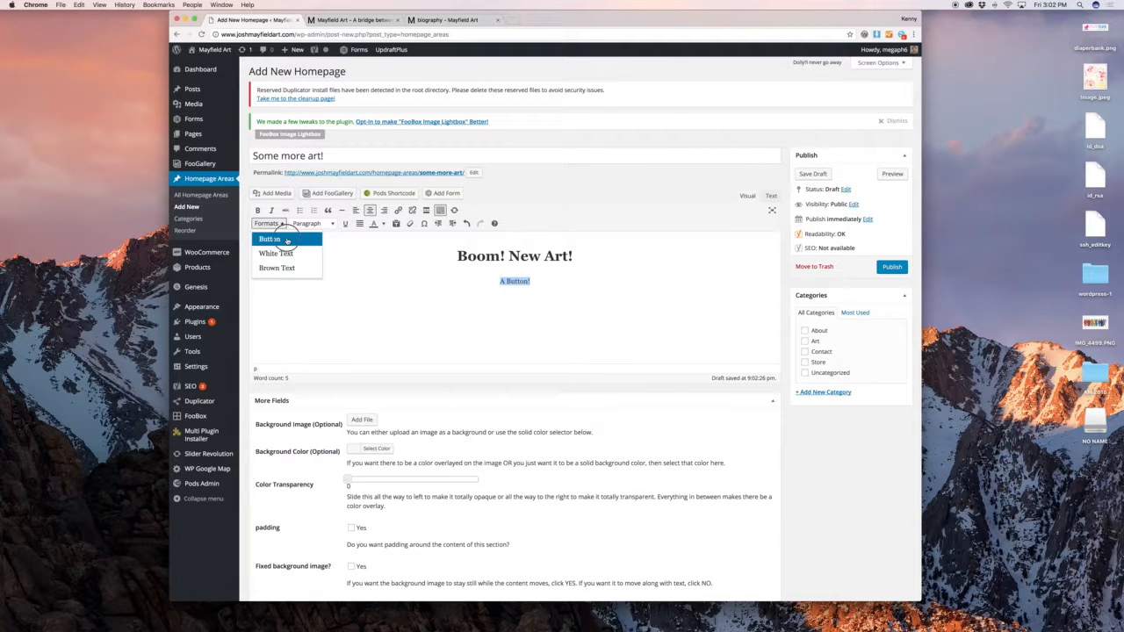
click(286, 240)
click(274, 224)
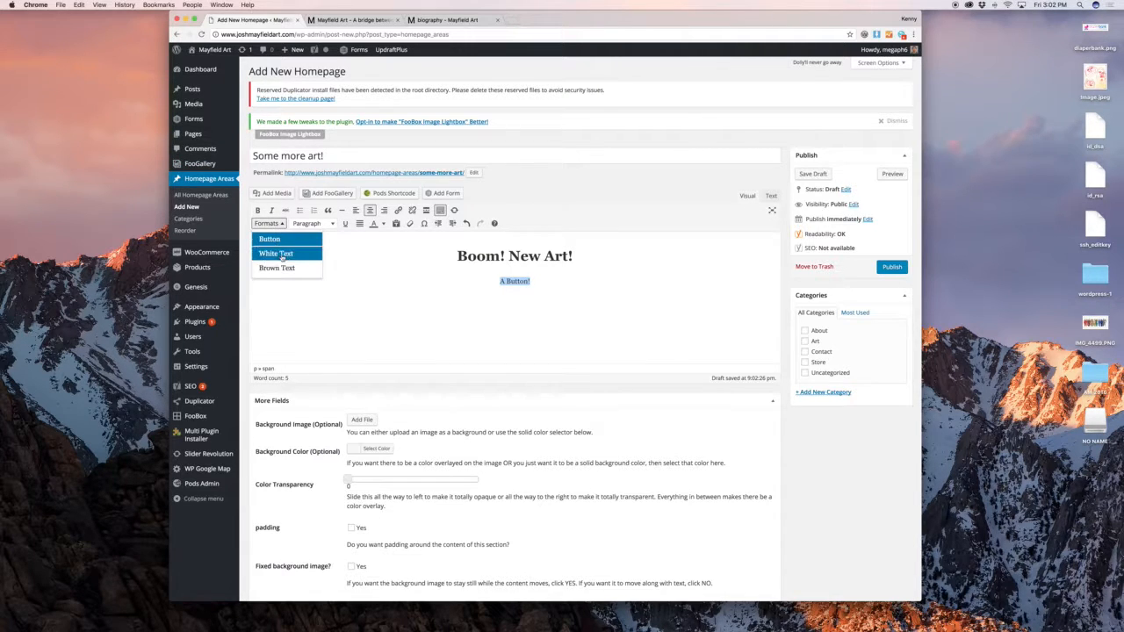
click(279, 253)
click(397, 211)
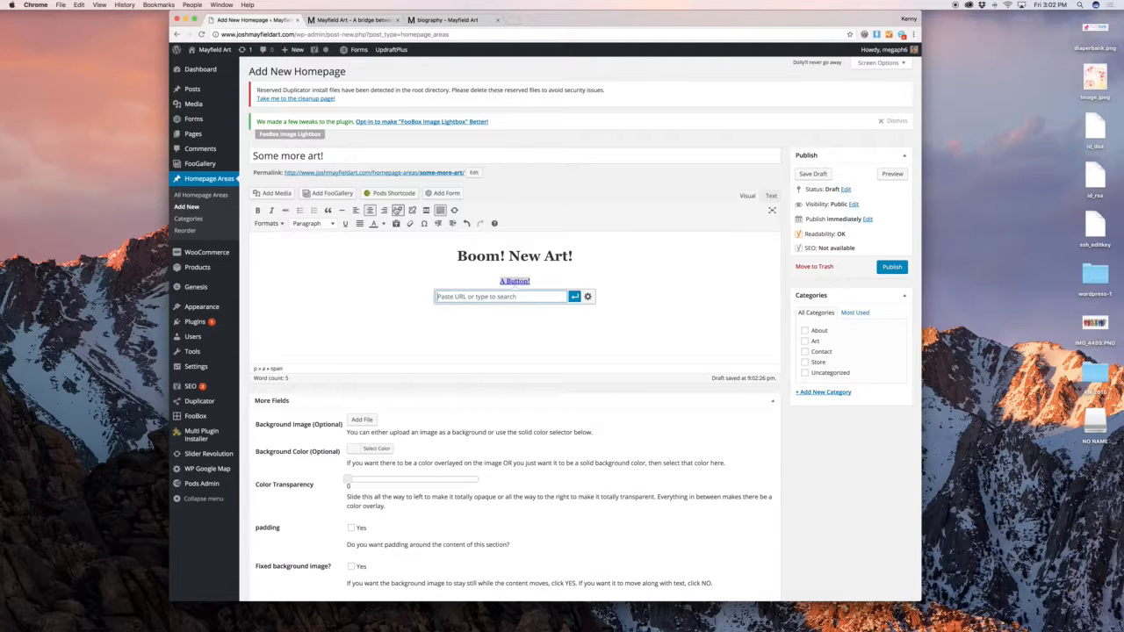
text(google.com)
key(Return)
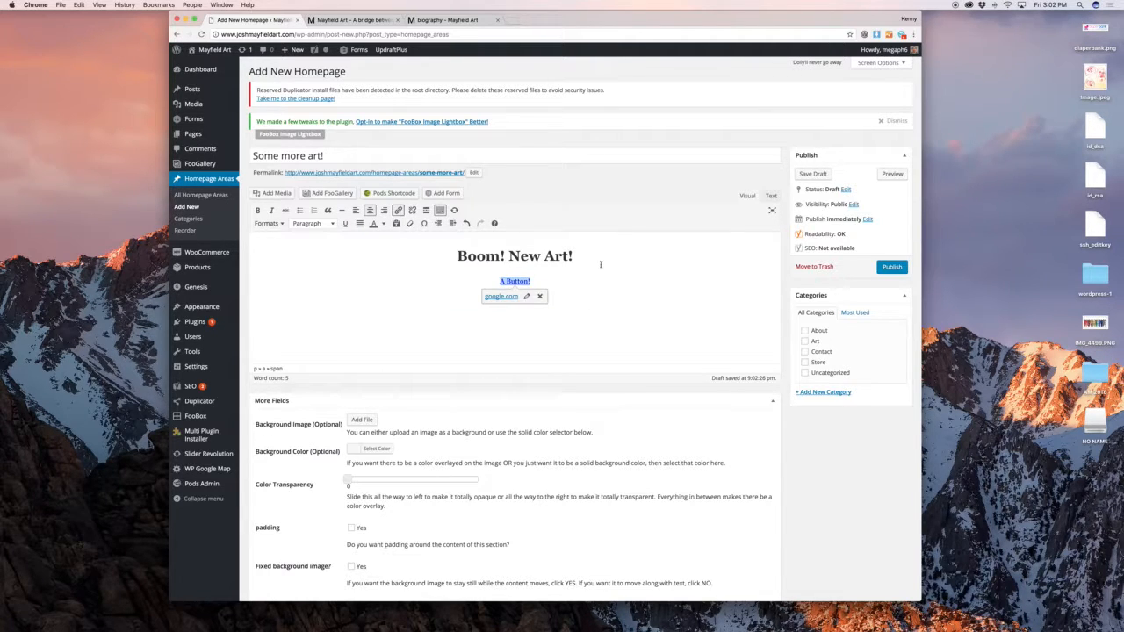
click(601, 265)
Open the Media Library to choose a background image for the area
scroll(598, 272, down, 3)
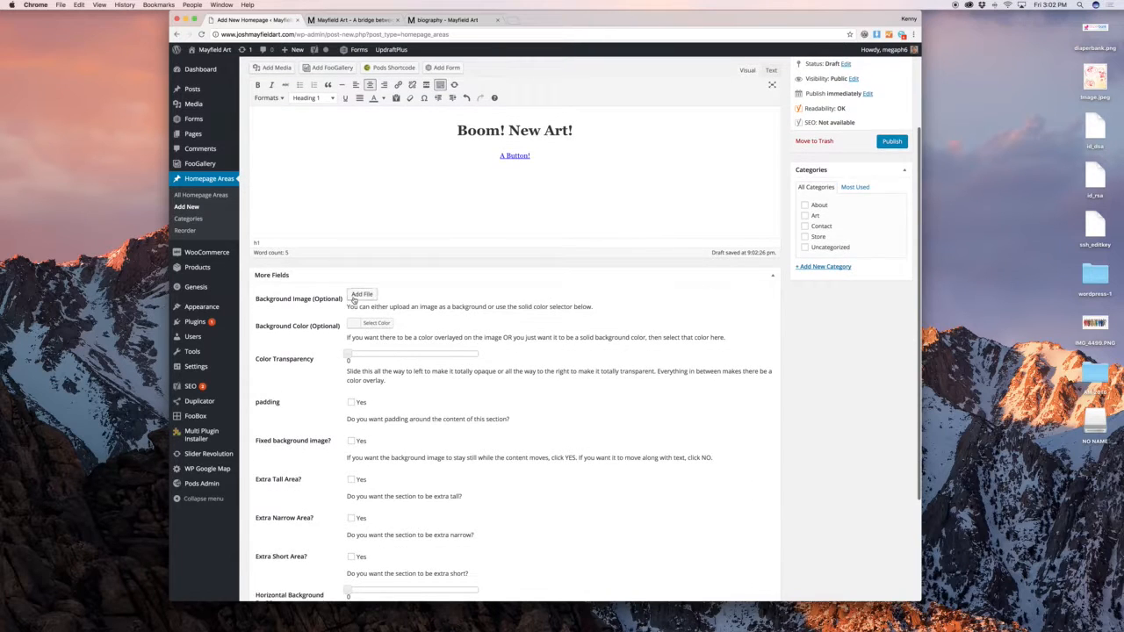
click(361, 295)
click(252, 85)
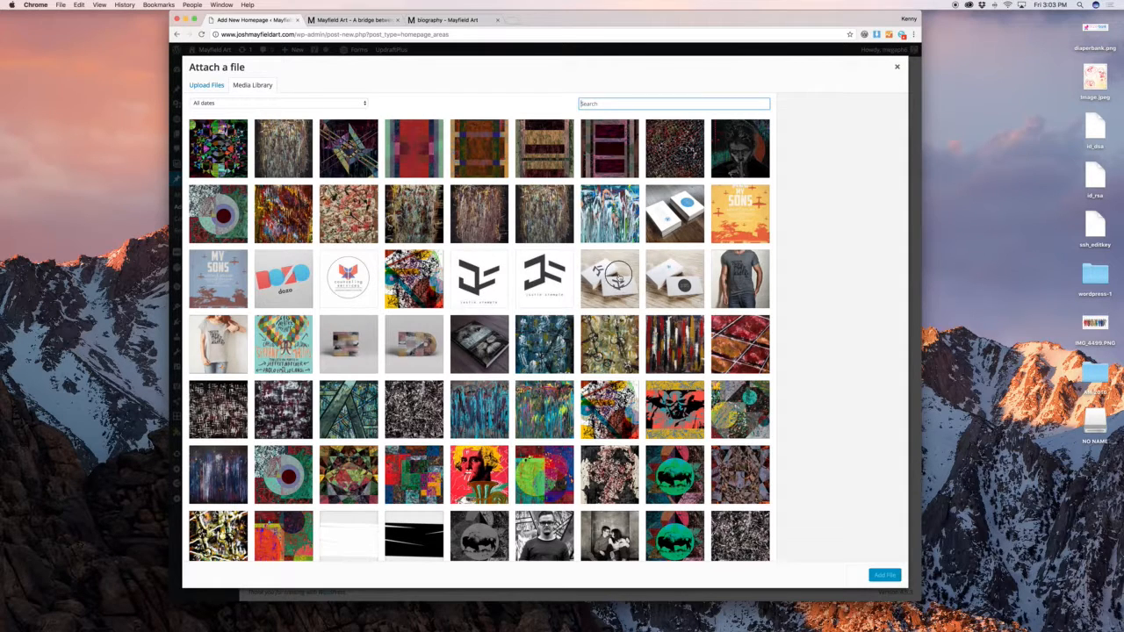
Set the business-cards image as the area's background
click(619, 279)
click(884, 575)
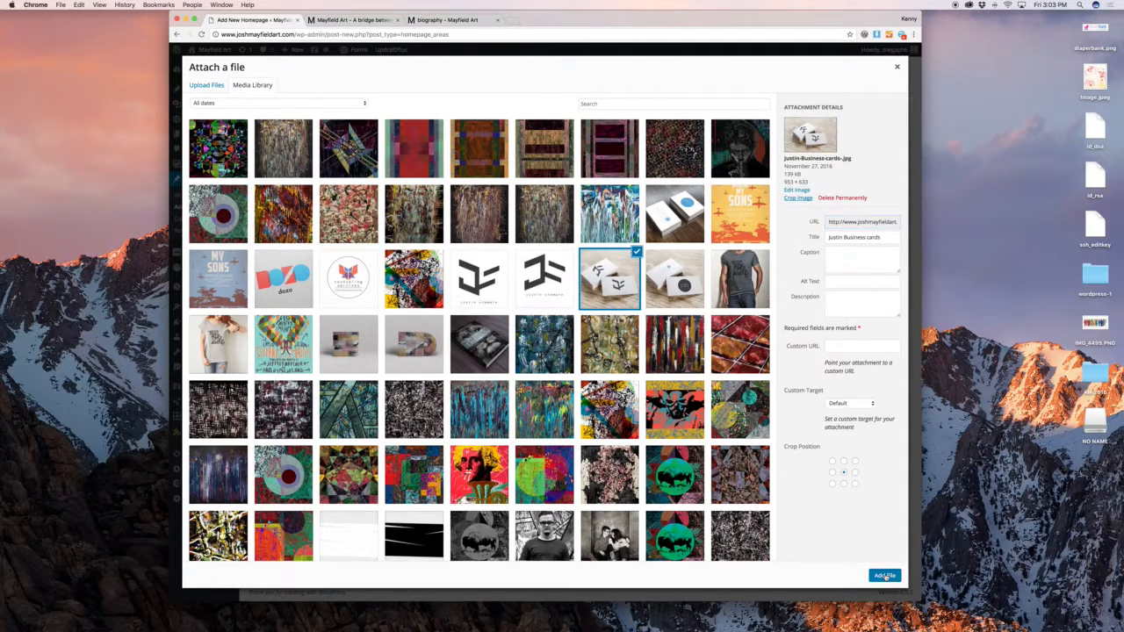
scroll(580, 323, down, 3)
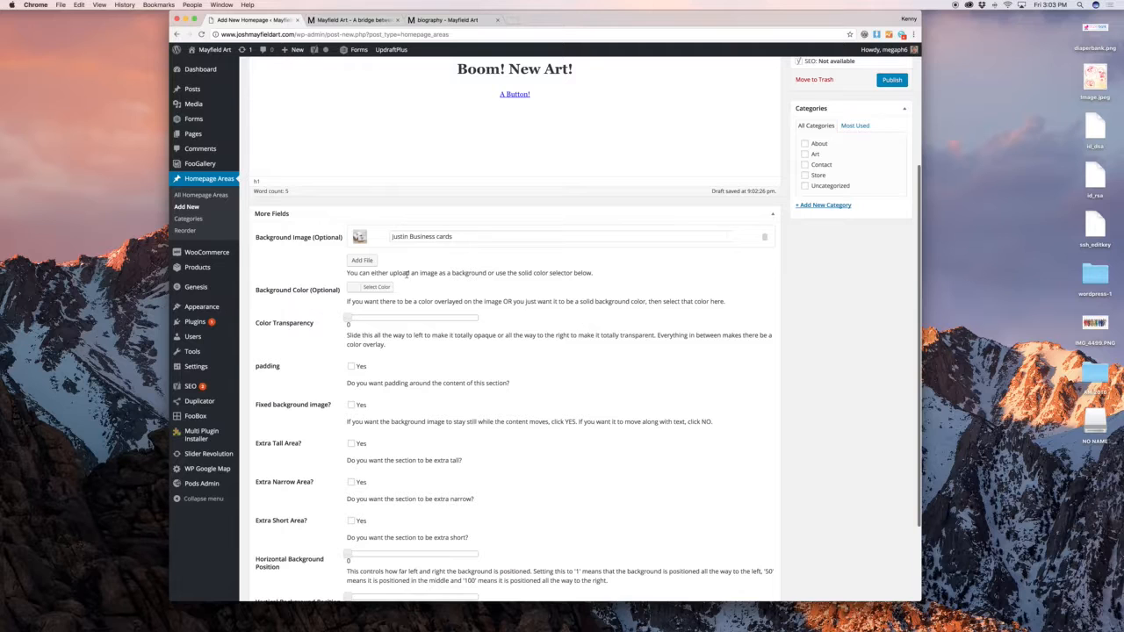
Give the area a blue #22acd6 overlay colour at 0.65 transparency
click(364, 289)
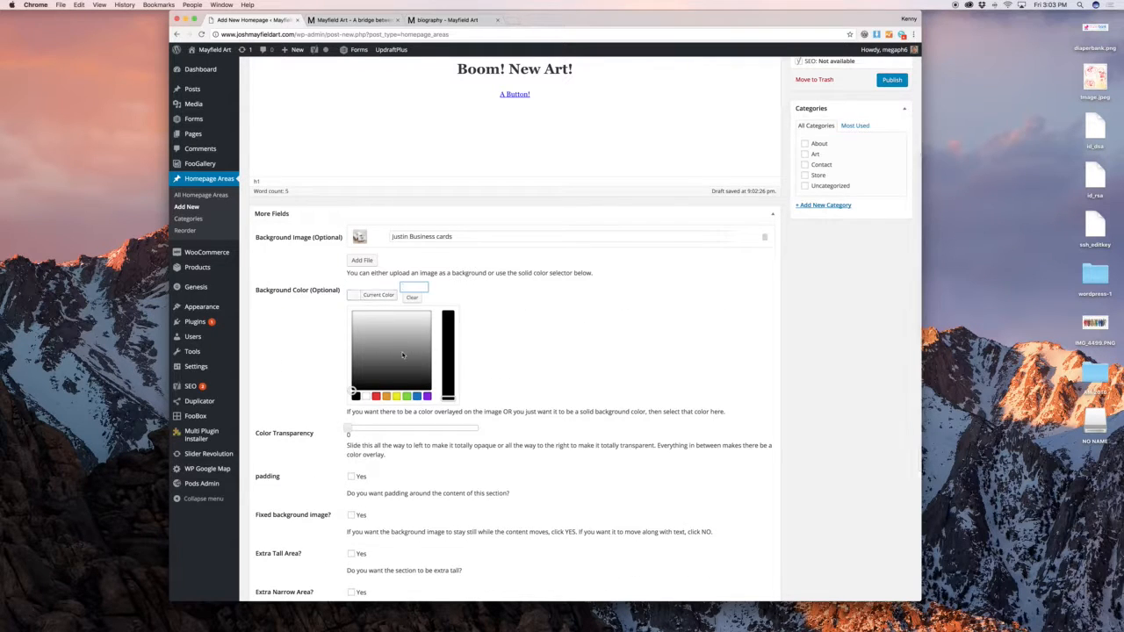
click(404, 356)
click(335, 362)
click(414, 318)
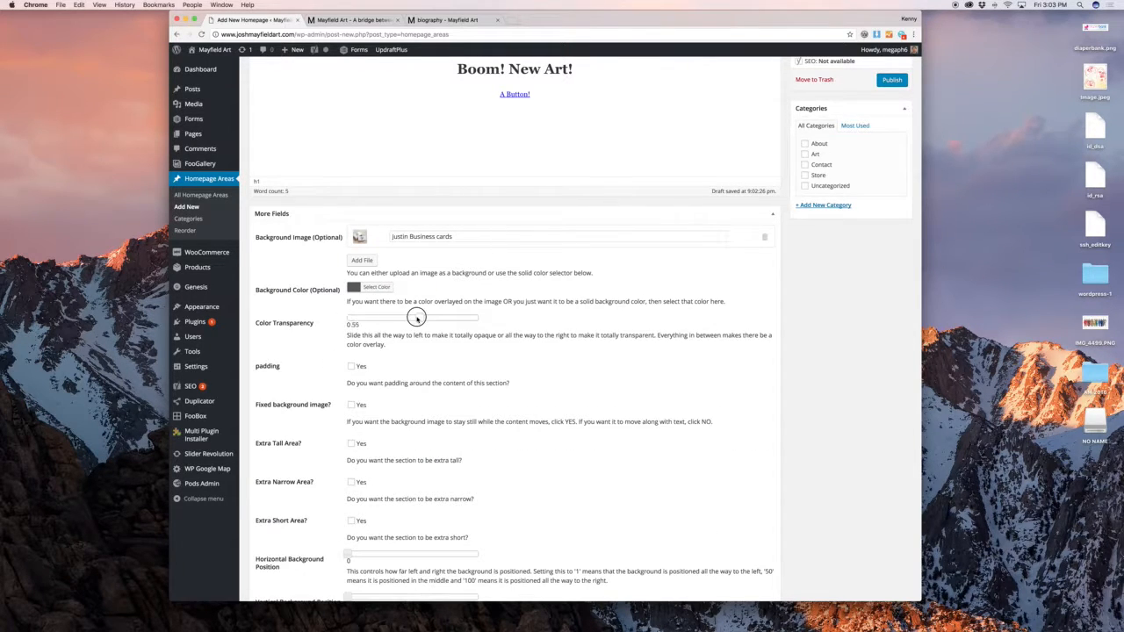
click(376, 288)
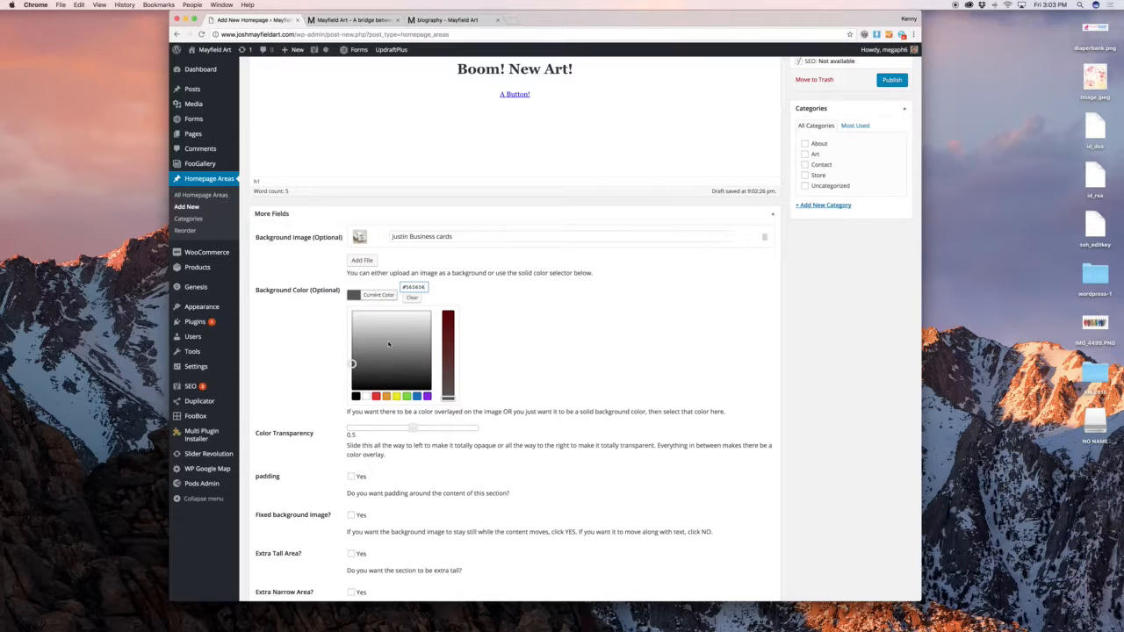
click(416, 397)
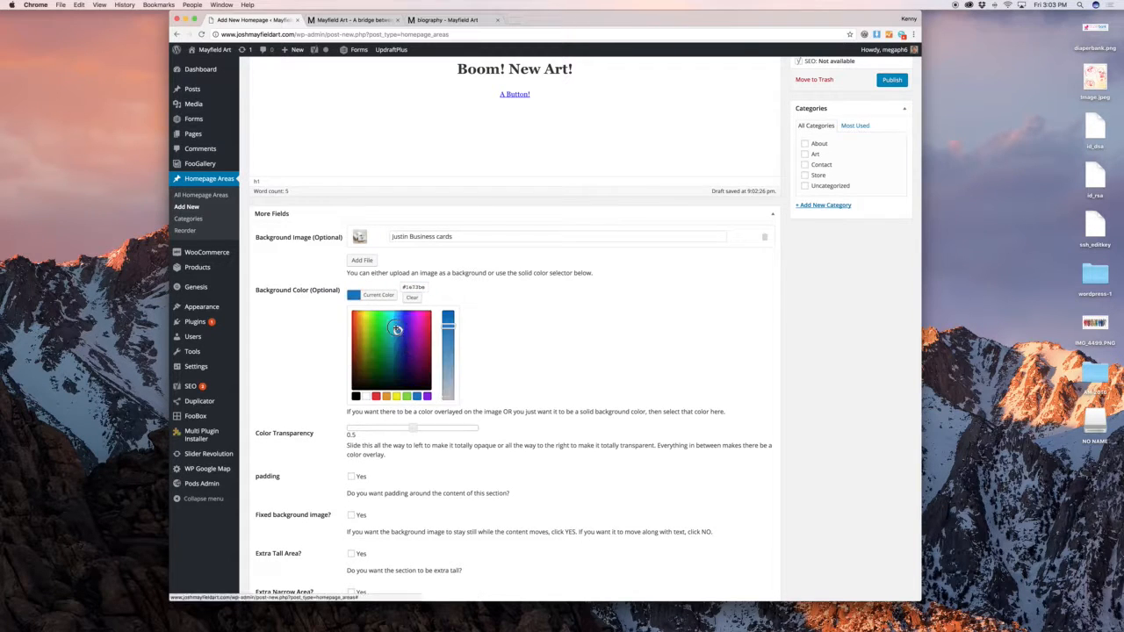
drag(398, 329, 393, 322)
click(483, 281)
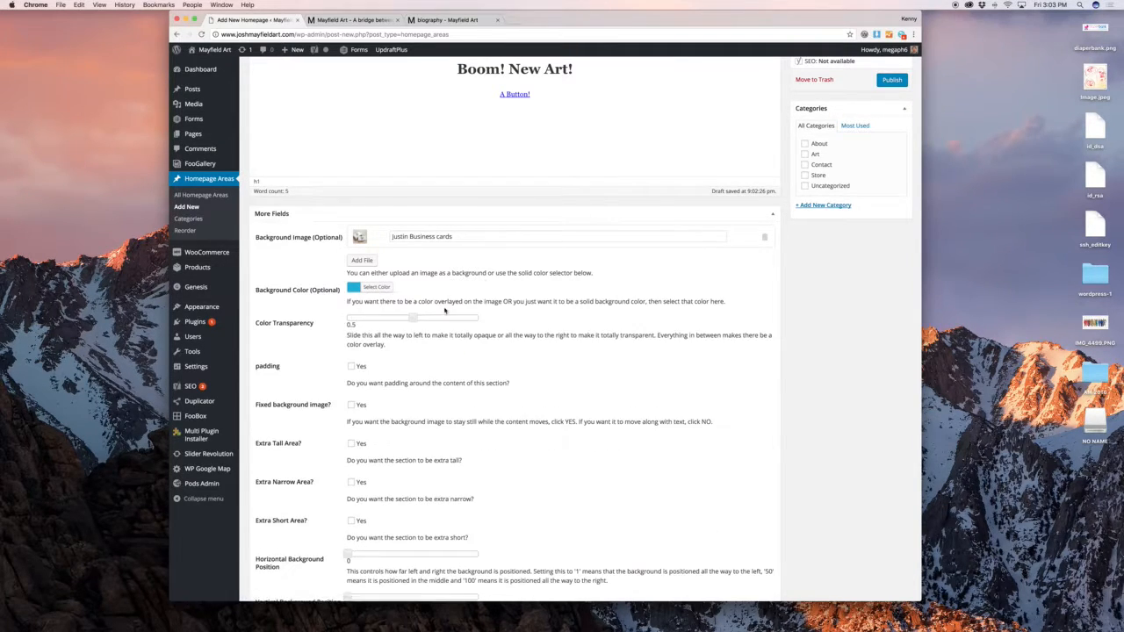
Turn on padding around the section content
scroll(519, 299, down, 2)
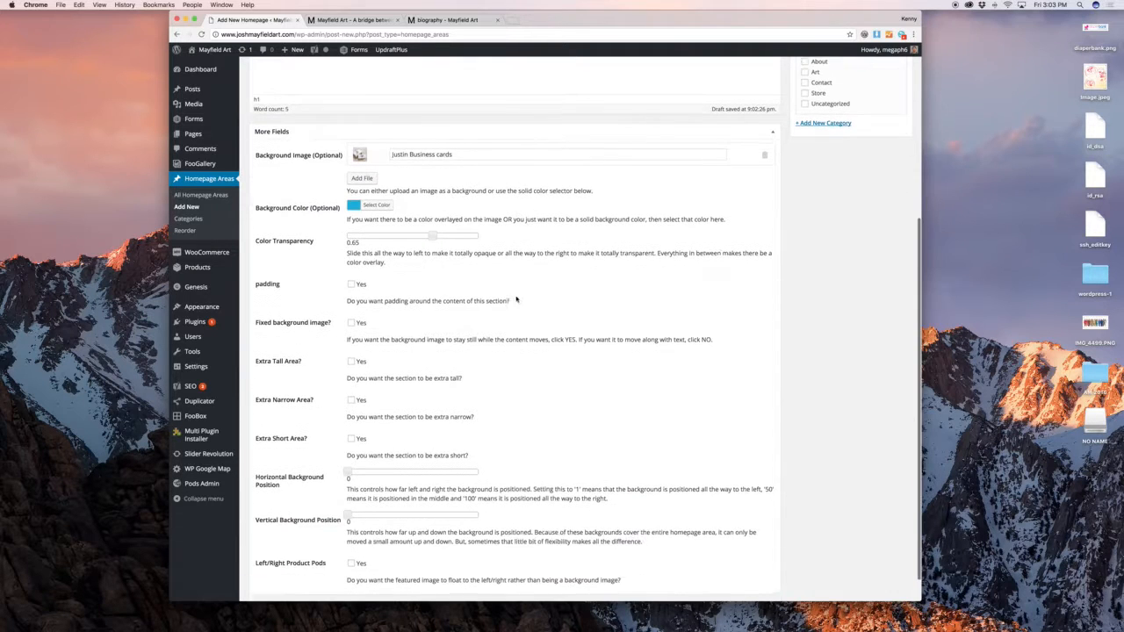
click(364, 284)
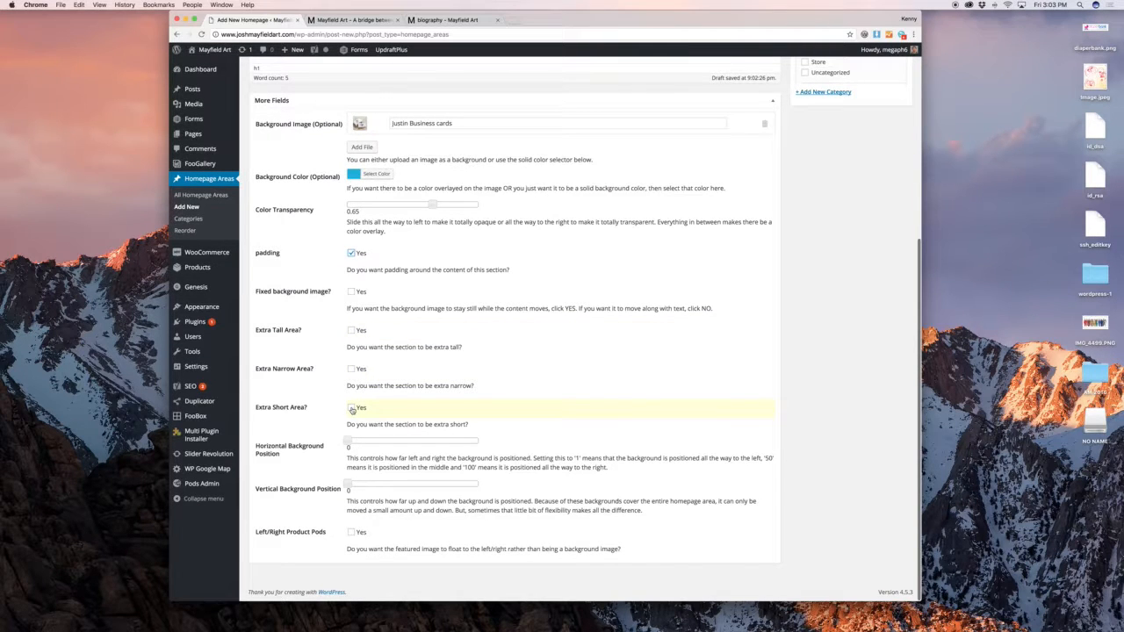
scroll(349, 334, up, 10)
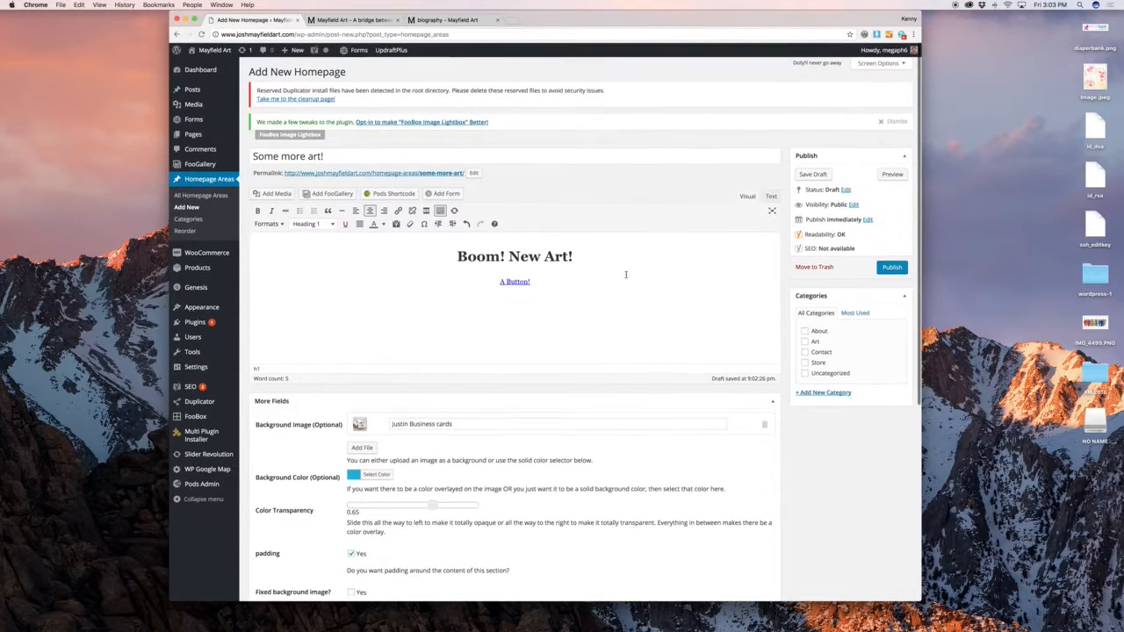
Publish 'Some more art!', drag it to the bottom of the homepage area order, then view the site
click(892, 267)
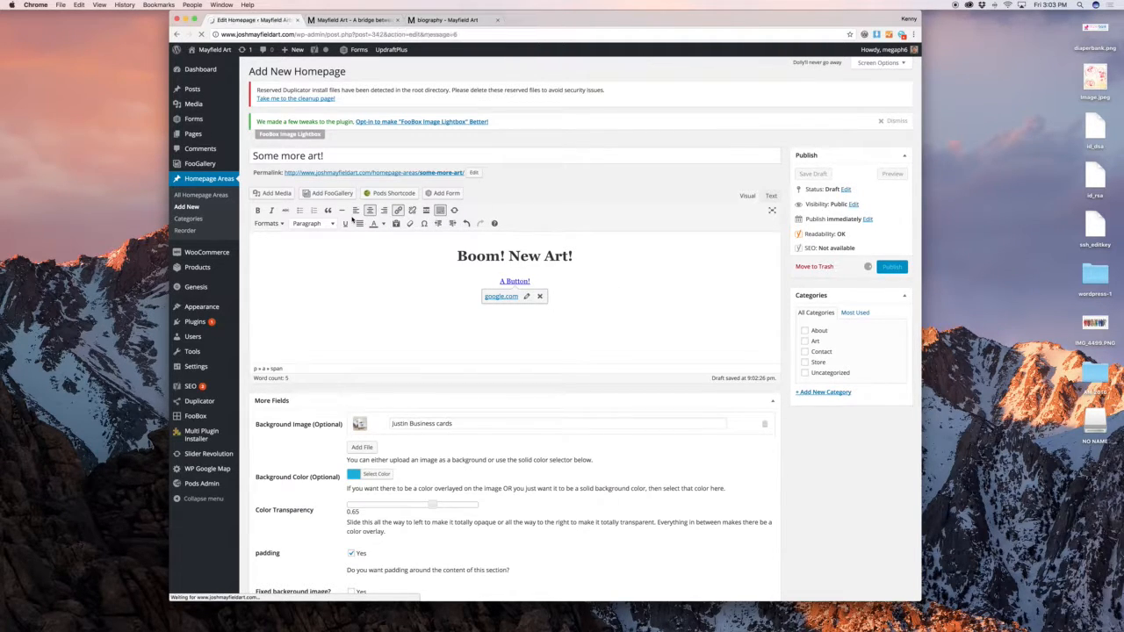
super+click(184, 230)
click(369, 19)
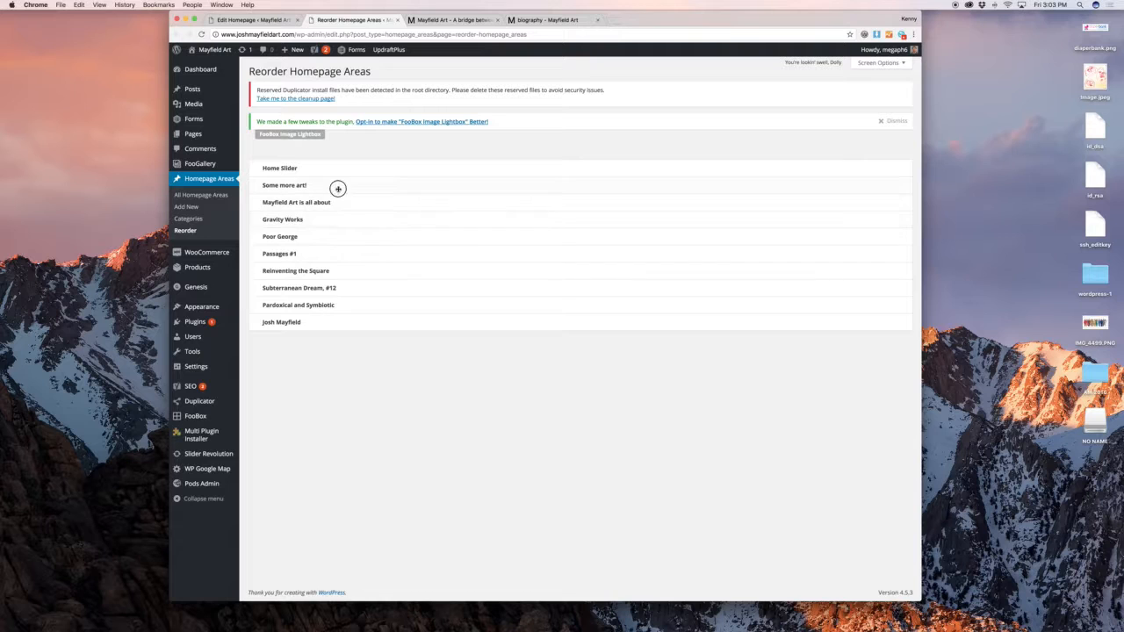
drag(337, 188, 346, 322)
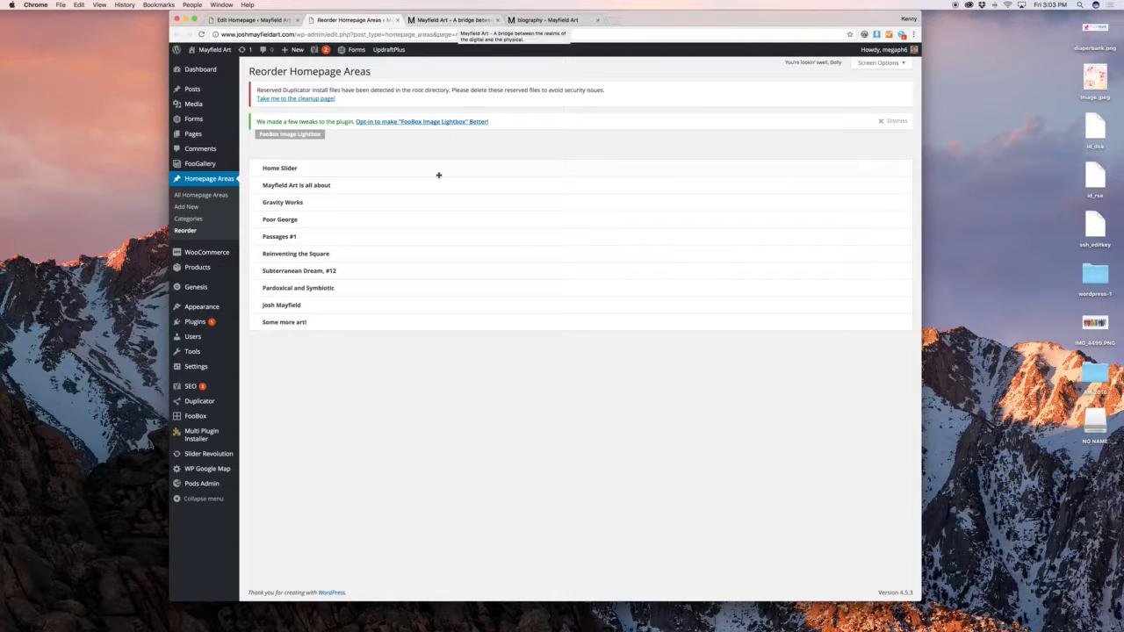
click(428, 23)
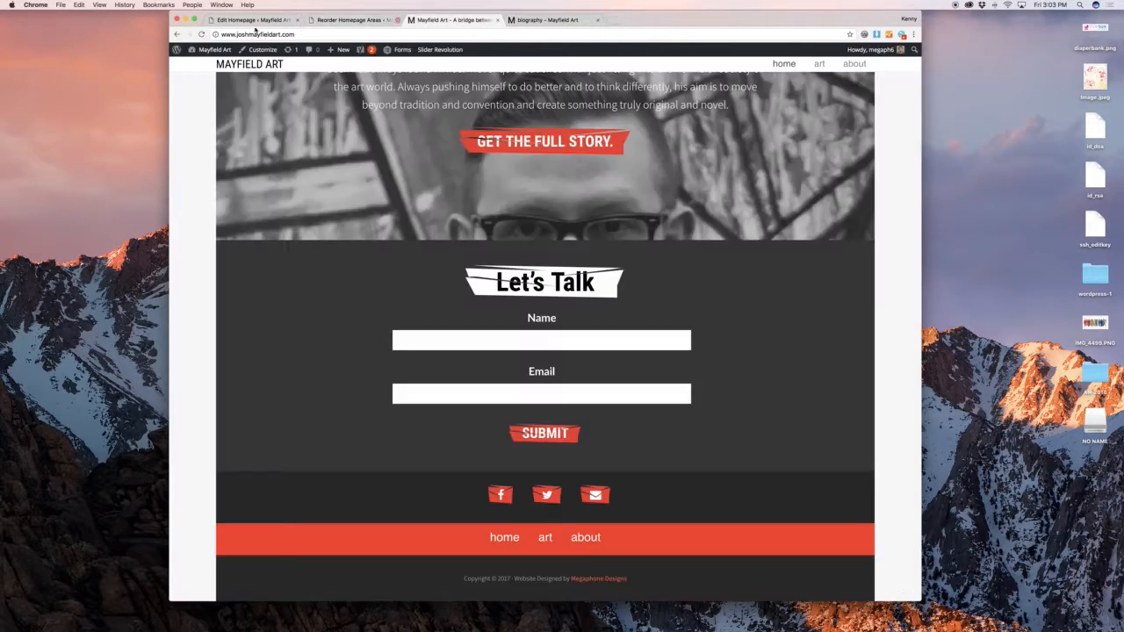
Reload the live homepage and look at the new Boom! New Art! section
click(201, 34)
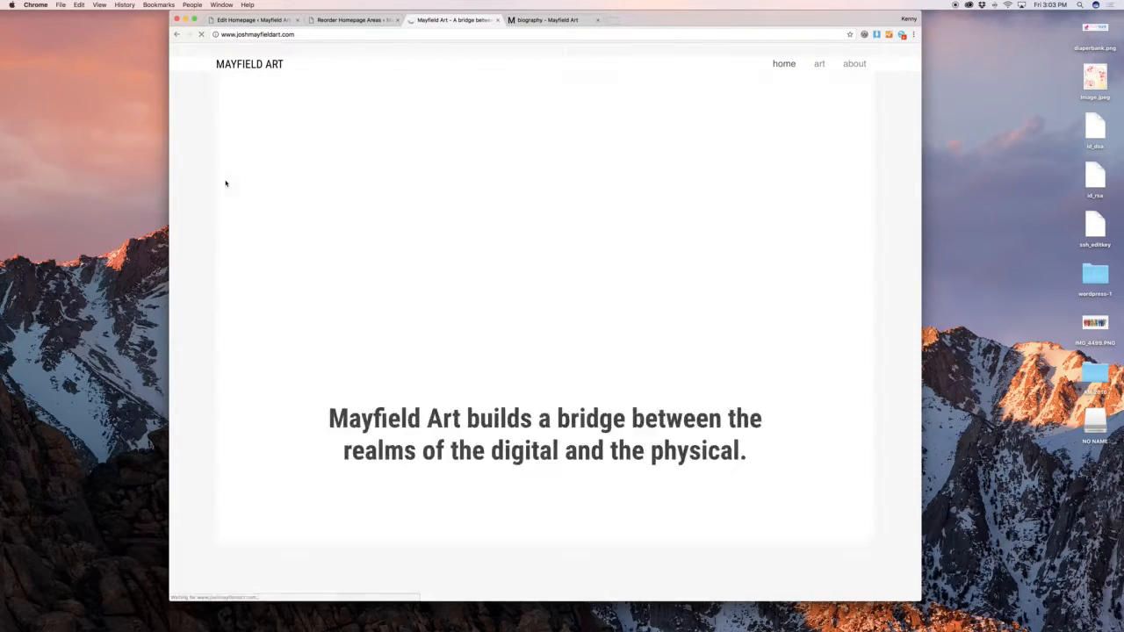
scroll(725, 324, up, 15)
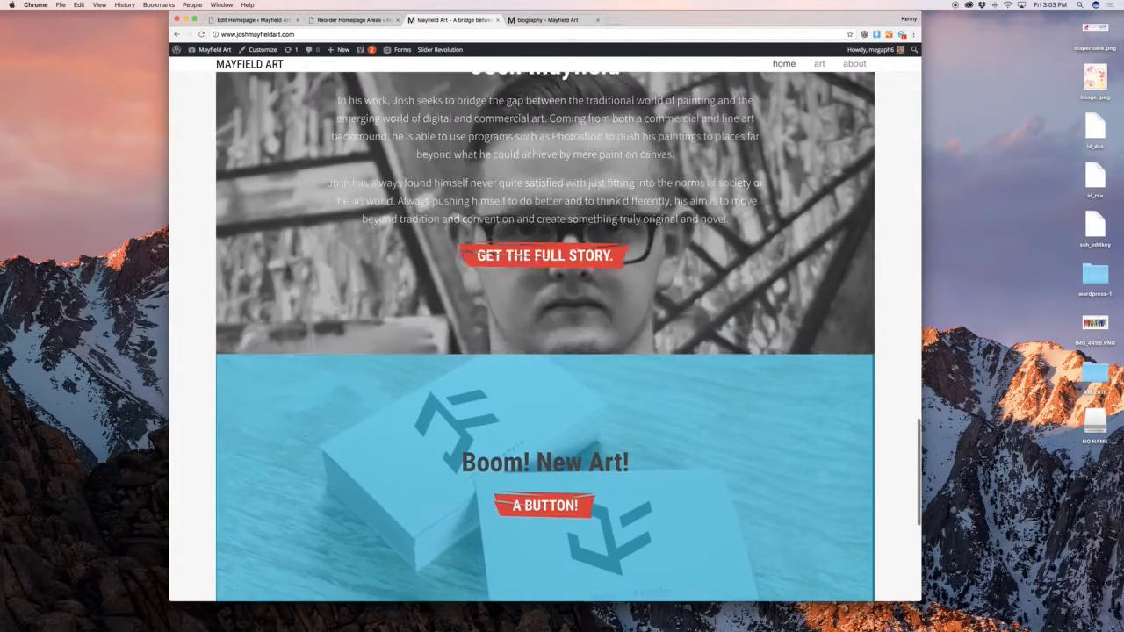
scroll(700, 313, down, 15)
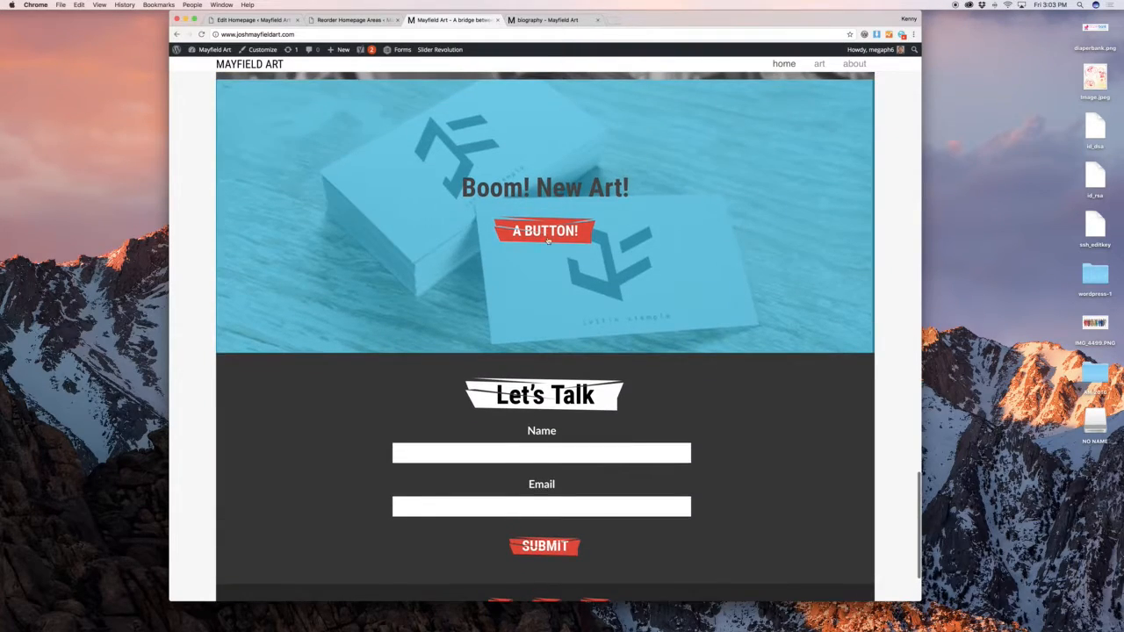
Keep the background image fixed, make the Boom! New Art! heading white, and update the area
click(276, 19)
scroll(433, 173, down, 10)
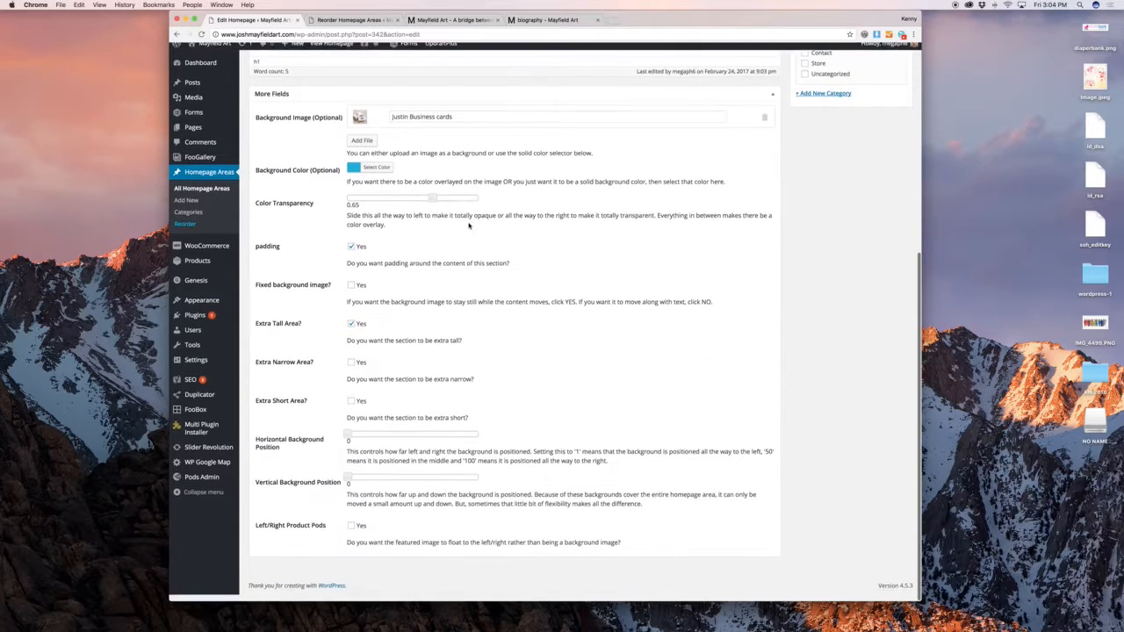
click(351, 292)
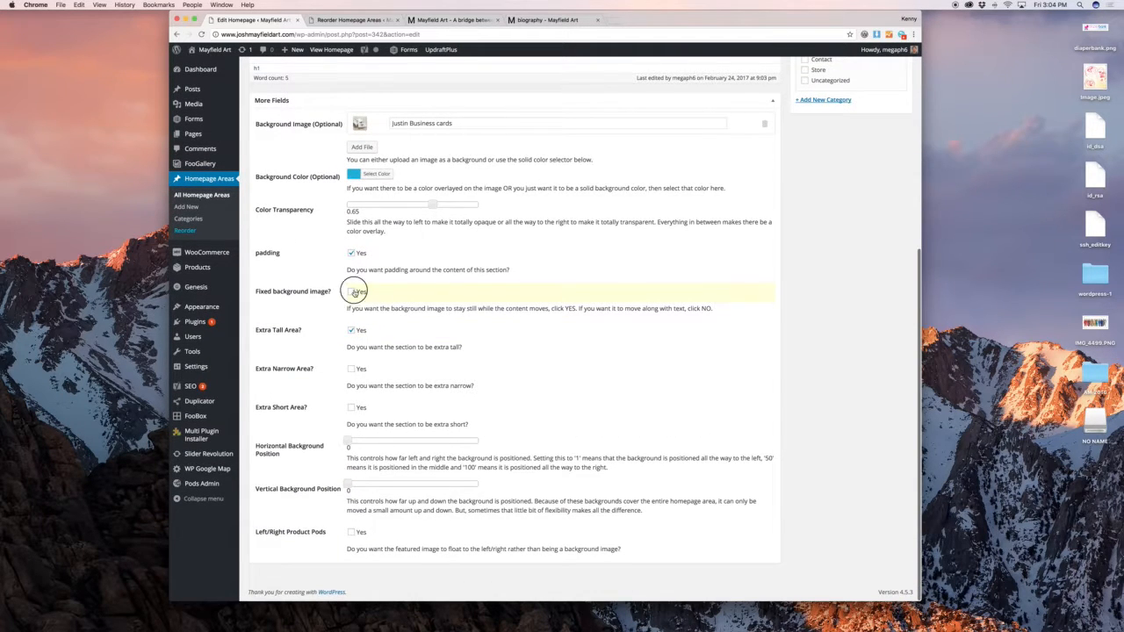
scroll(354, 292, up, 5)
drag(579, 281, 397, 275)
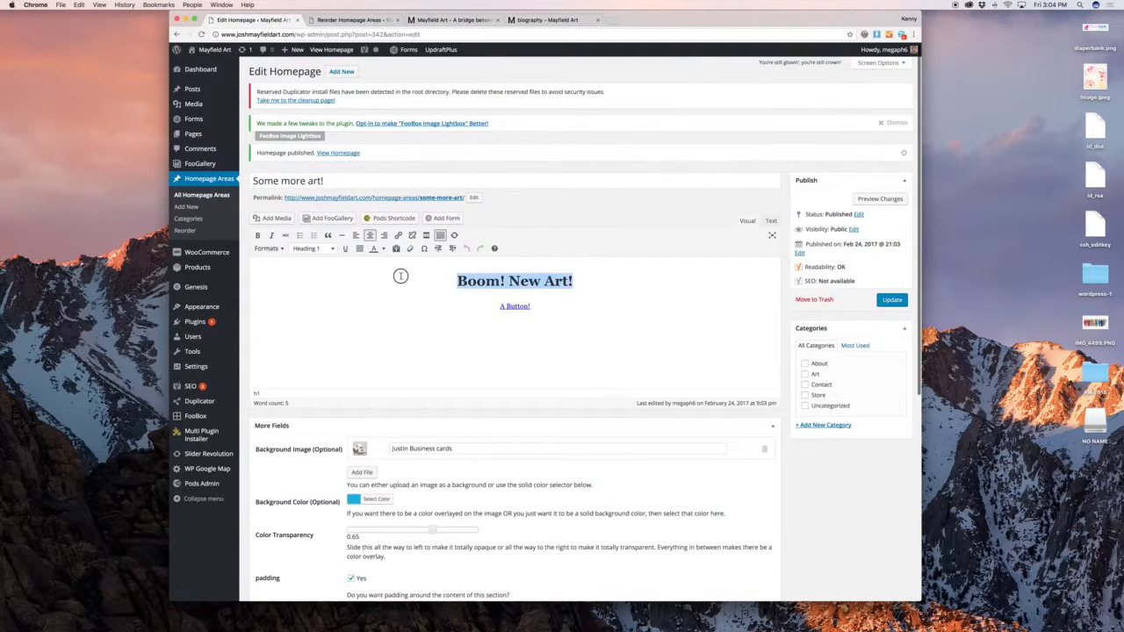
click(268, 249)
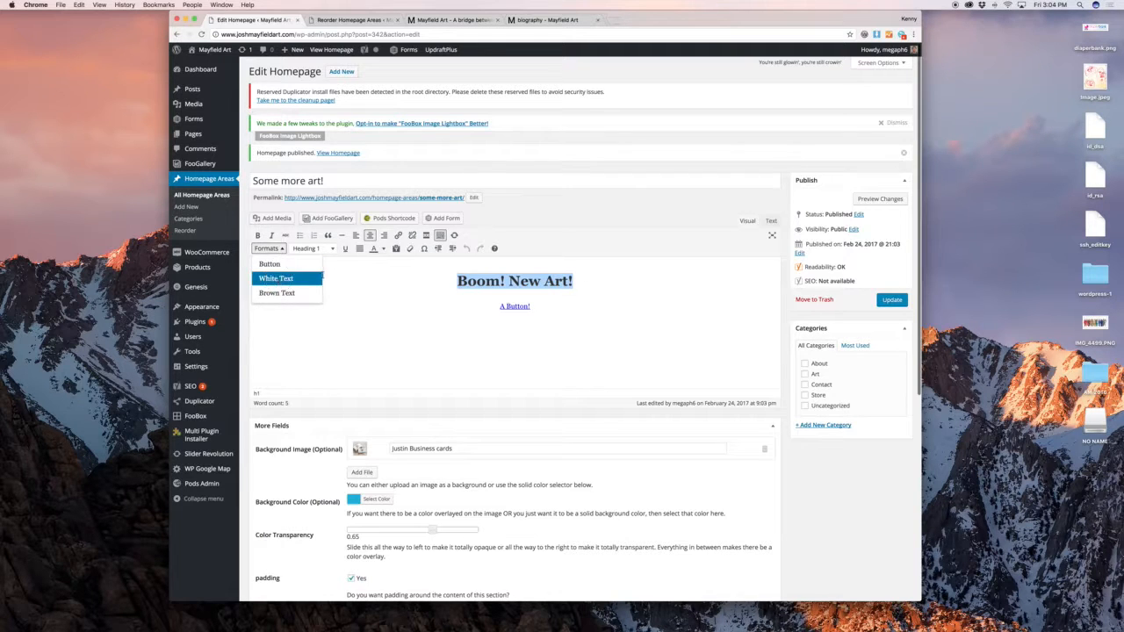
click(275, 278)
click(894, 300)
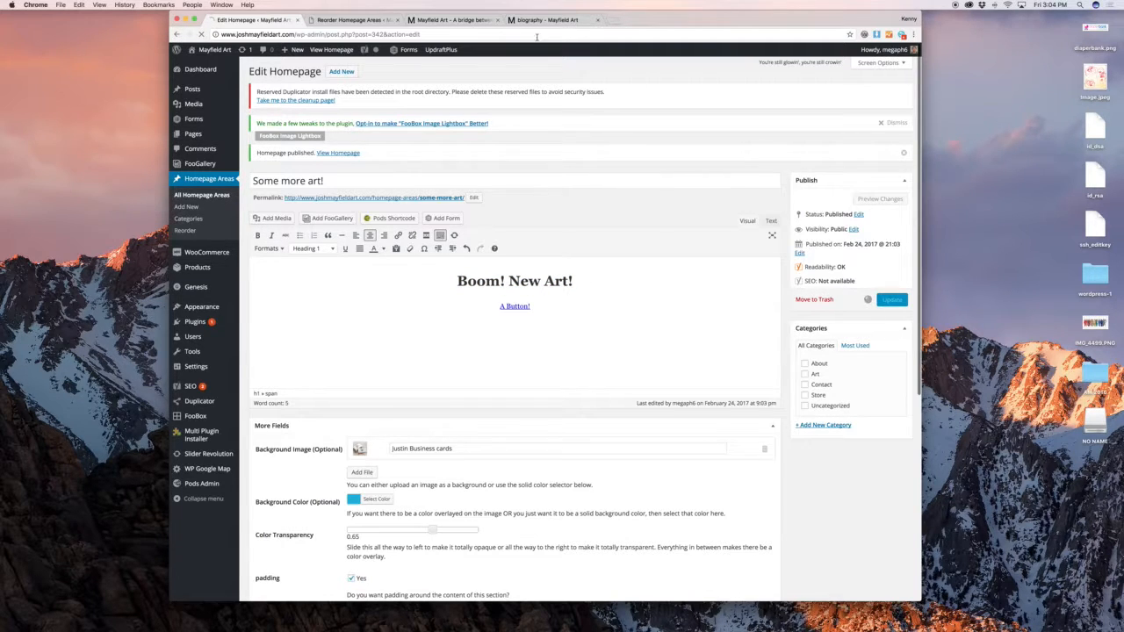
Reload the live site to check the white heading, then go back to the Some more art! editor
click(452, 19)
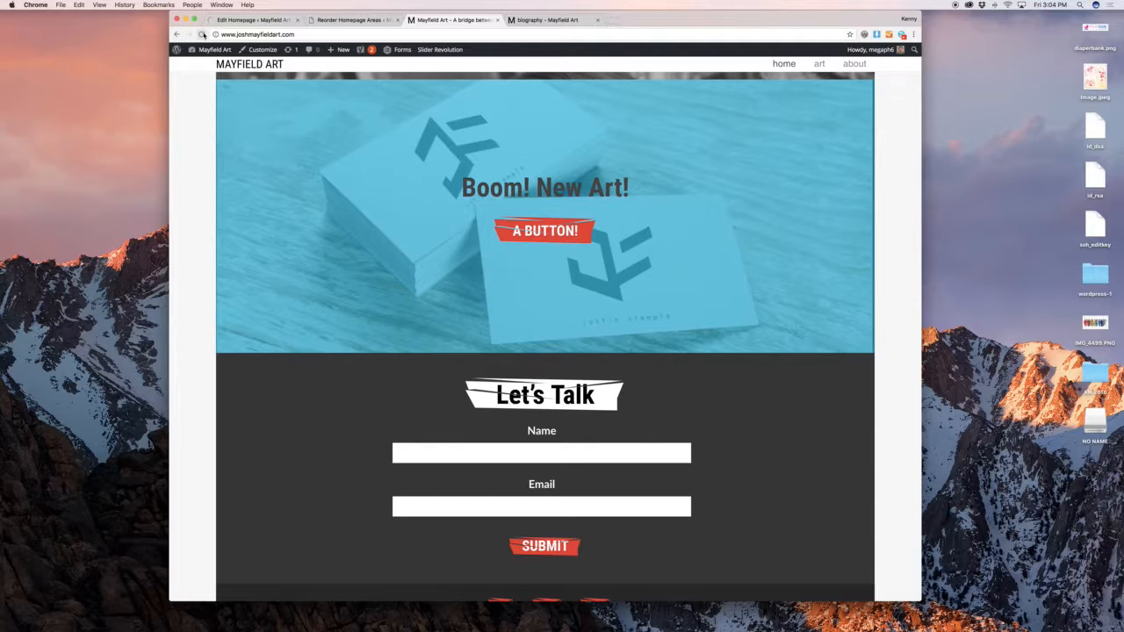
click(201, 33)
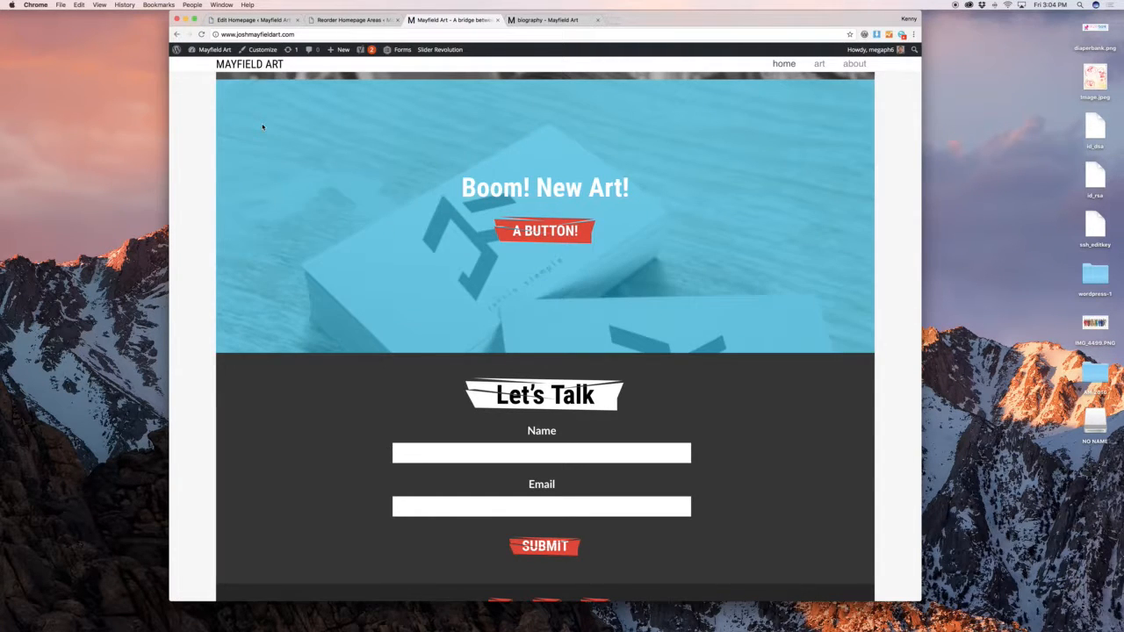
scroll(263, 127, up, 4)
scroll(263, 127, down, 3)
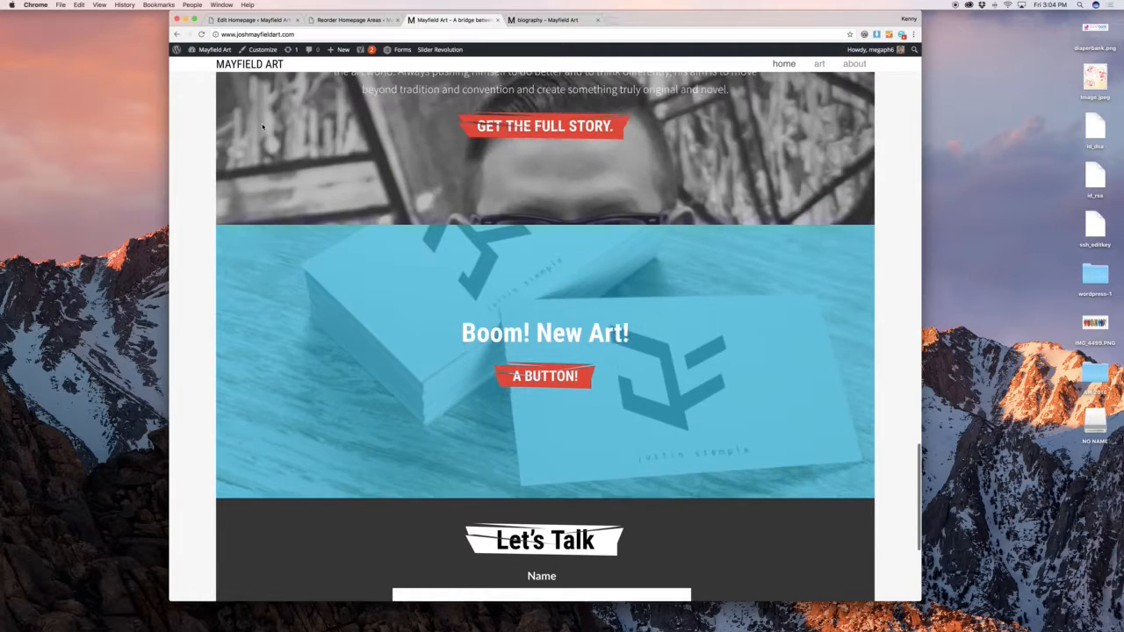
scroll(262, 127, down, 4)
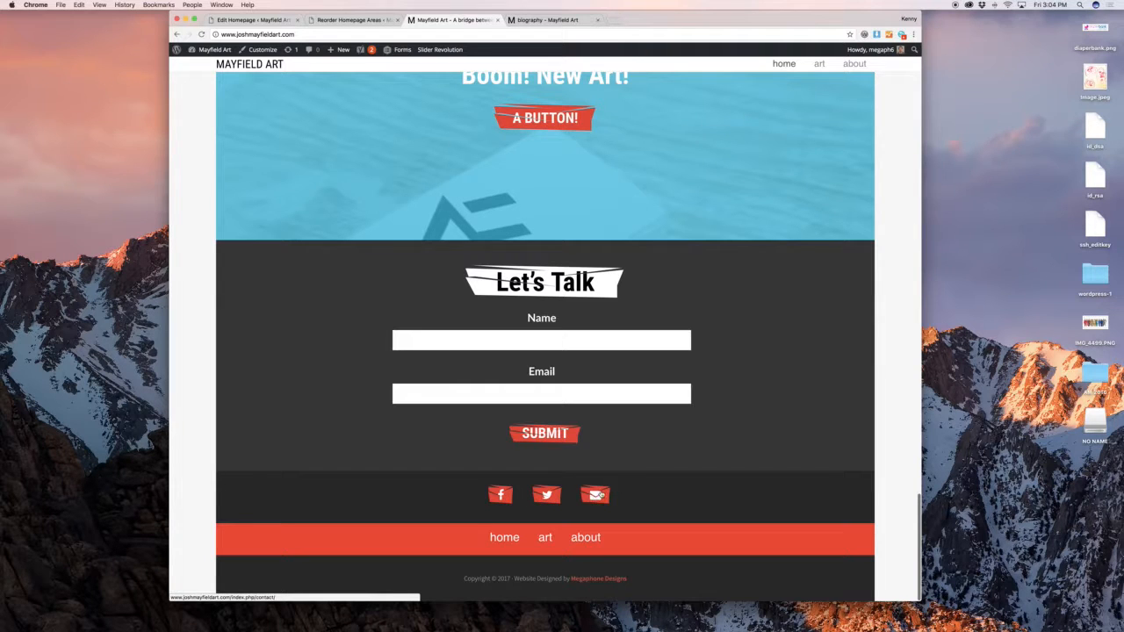
scroll(615, 491, up, 4)
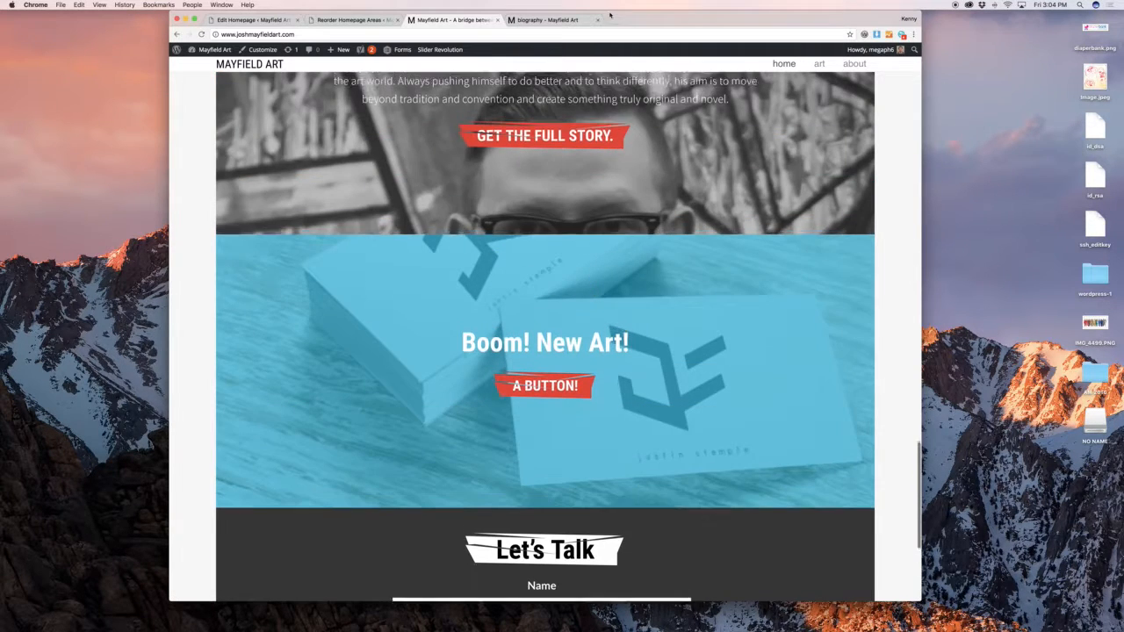
click(355, 20)
click(270, 19)
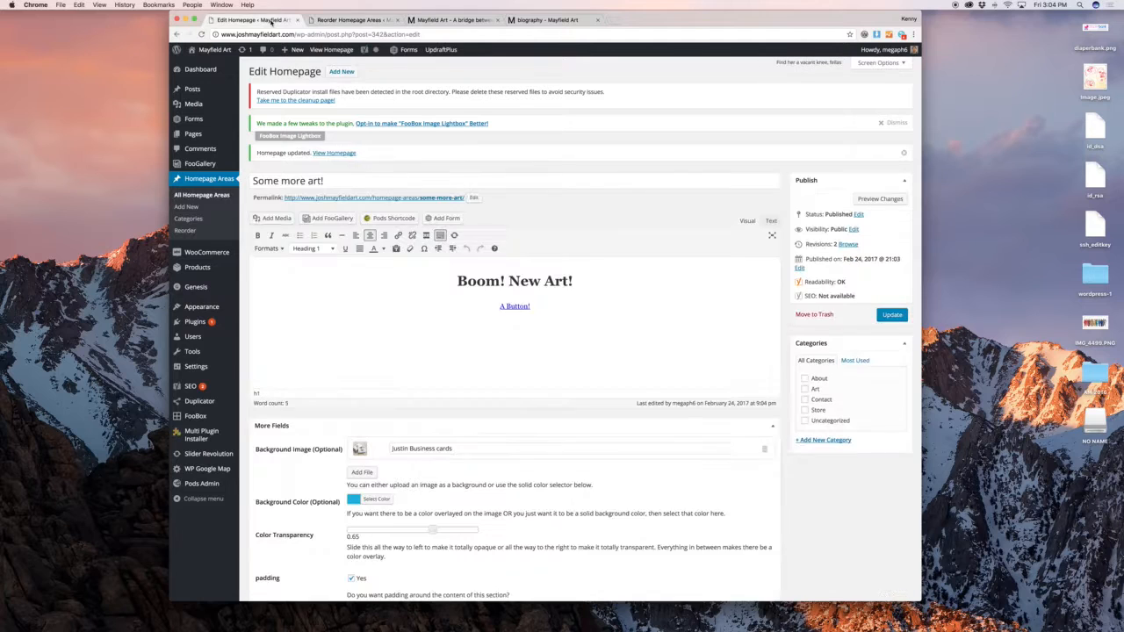
Trash 'Some more art!' and delete it permanently from the Homepage Areas trash
click(800, 315)
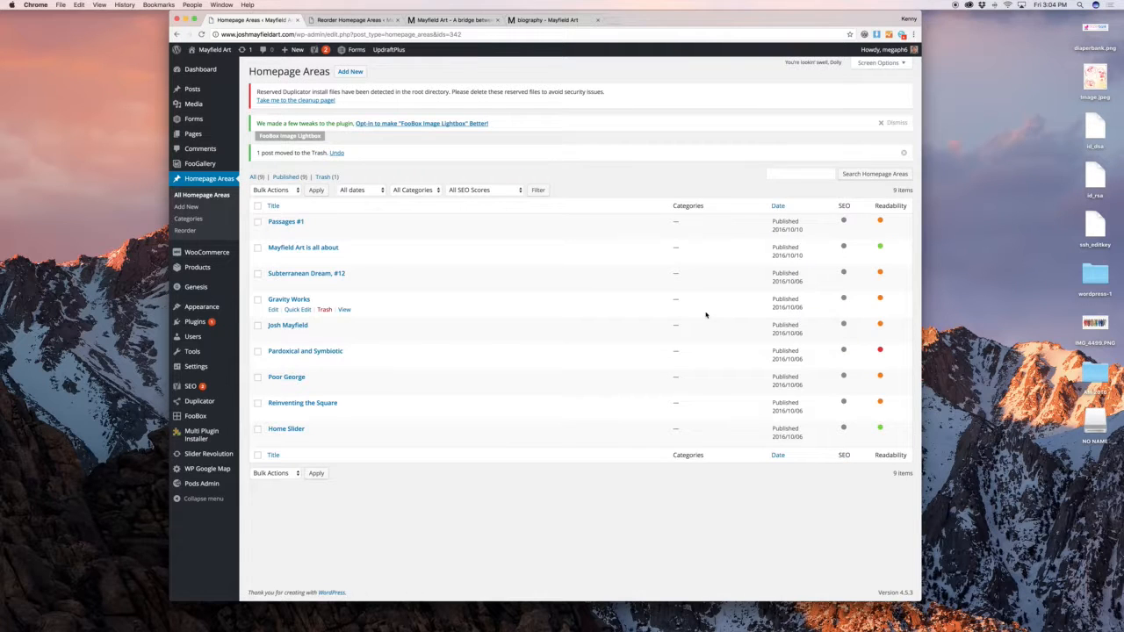
click(225, 196)
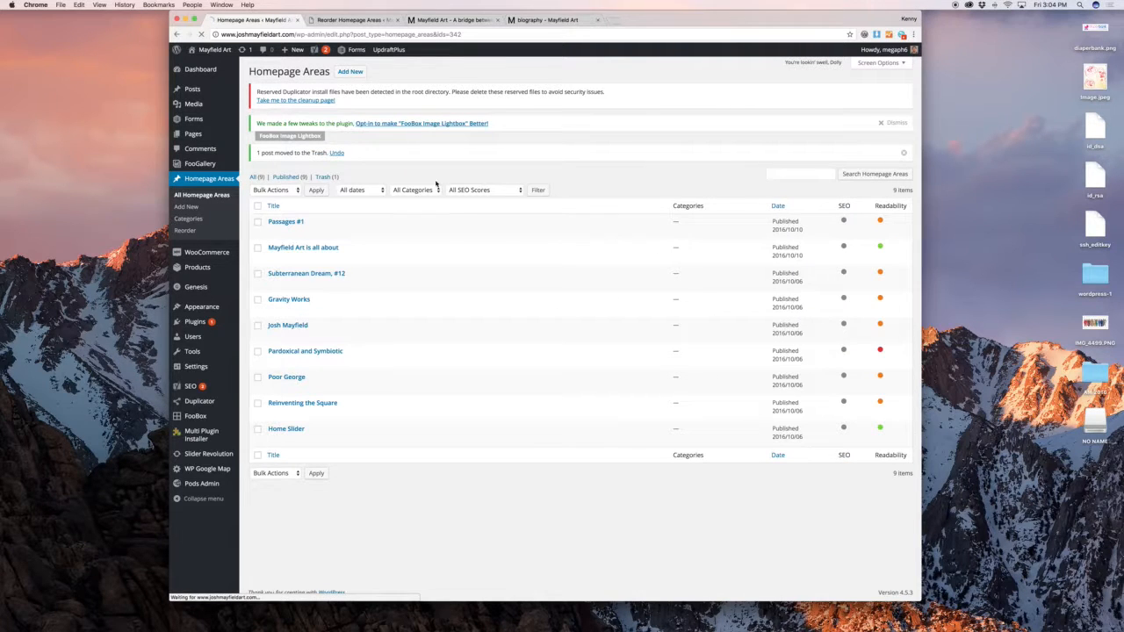
click(326, 155)
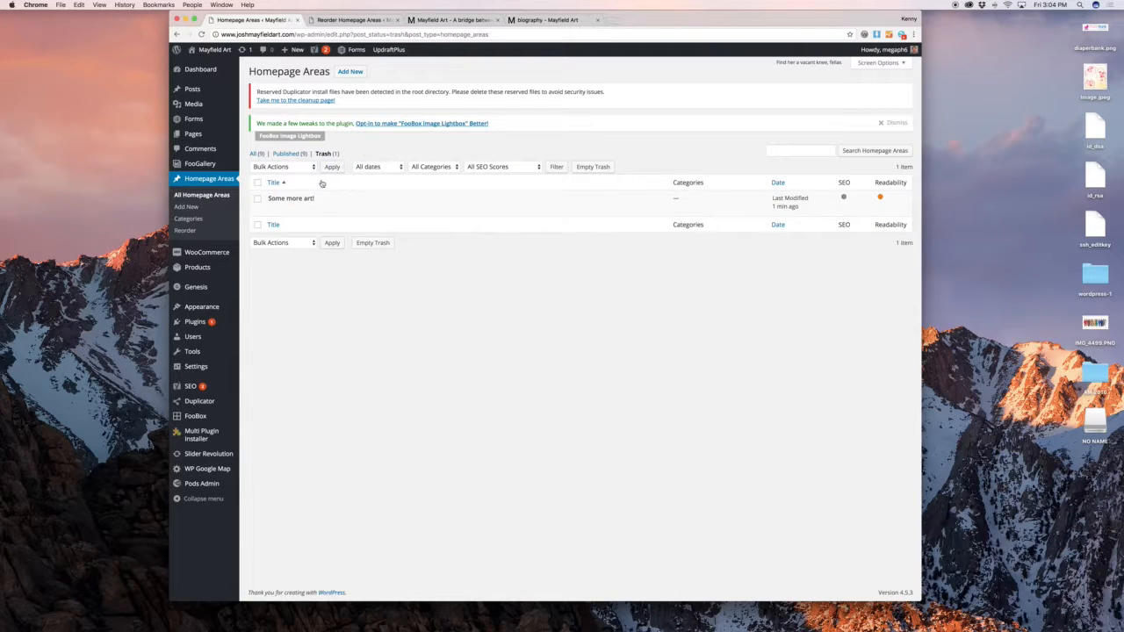
click(318, 211)
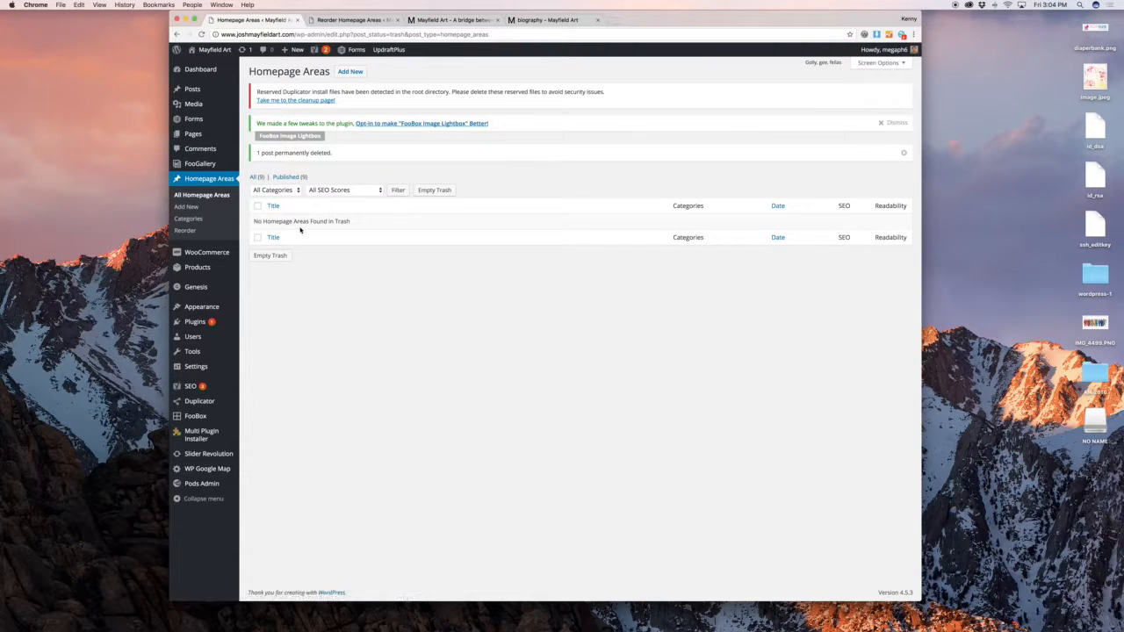
mouse_move(225, 254)
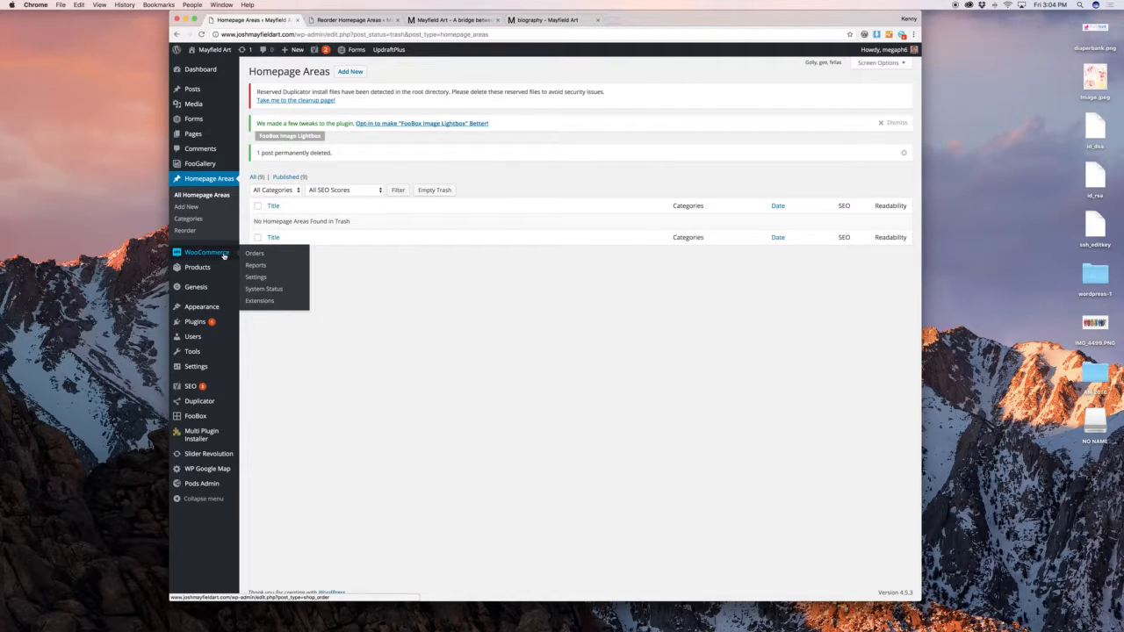
Browse the WooCommerce Shipping, Checkout, Accounts and Emails settings, ending on Checkout > PayPal
click(260, 278)
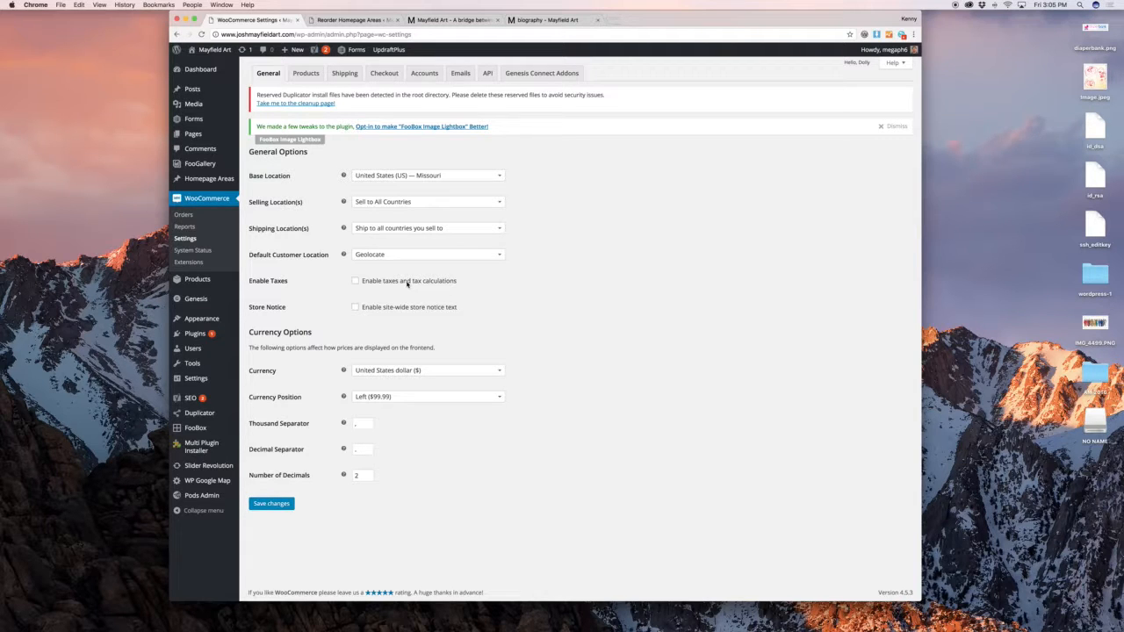
click(344, 74)
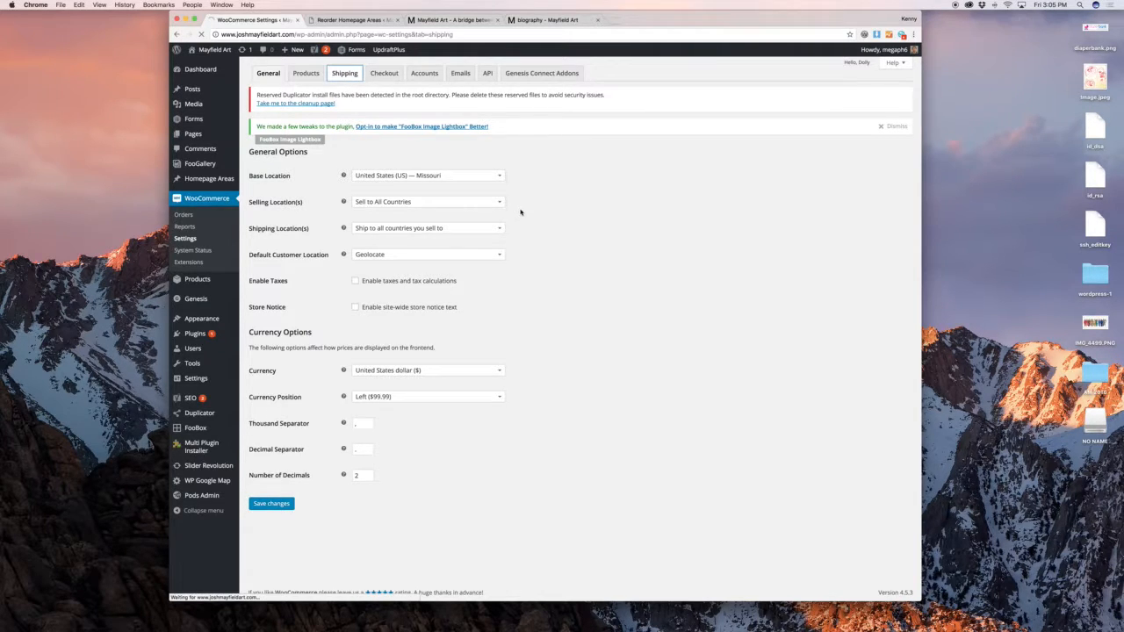
click(384, 74)
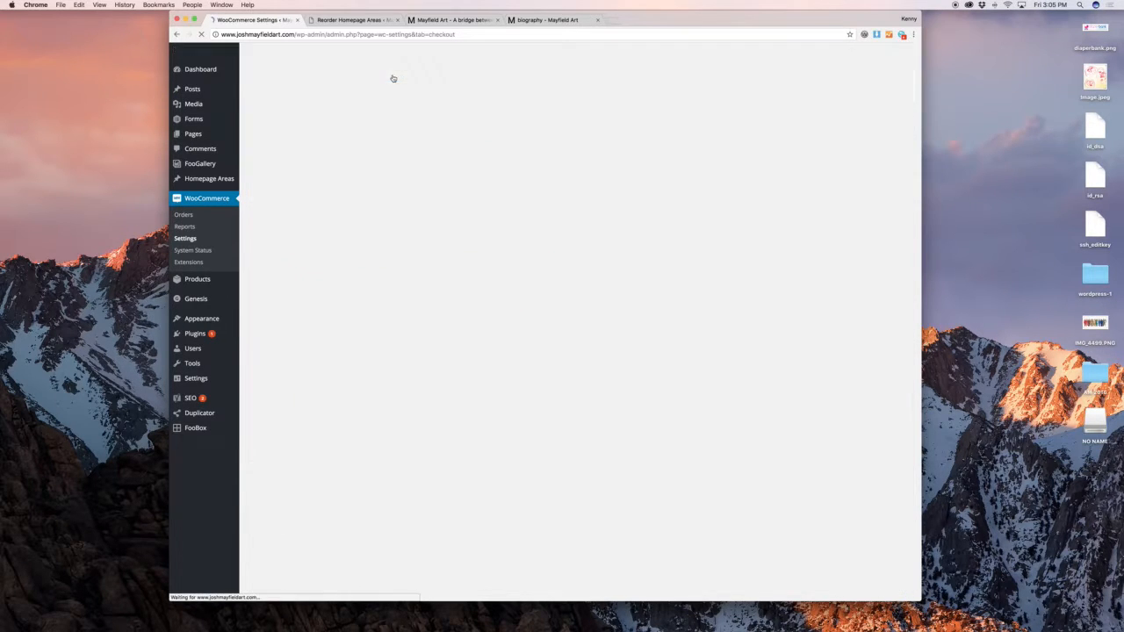
scroll(453, 165, down, 5)
scroll(453, 165, up, 5)
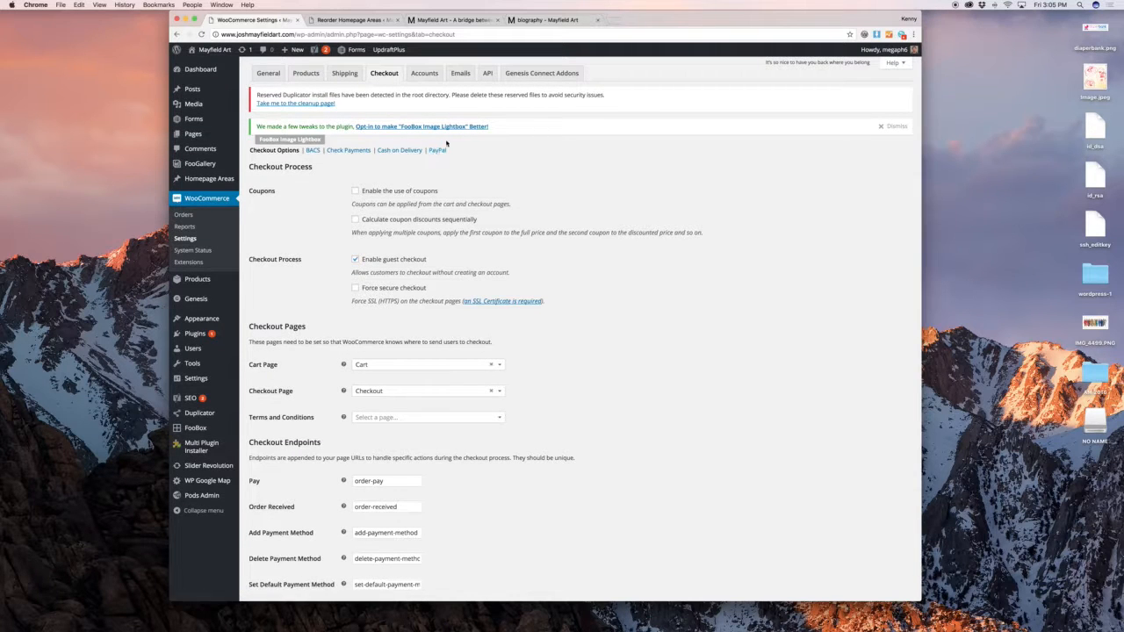
click(422, 78)
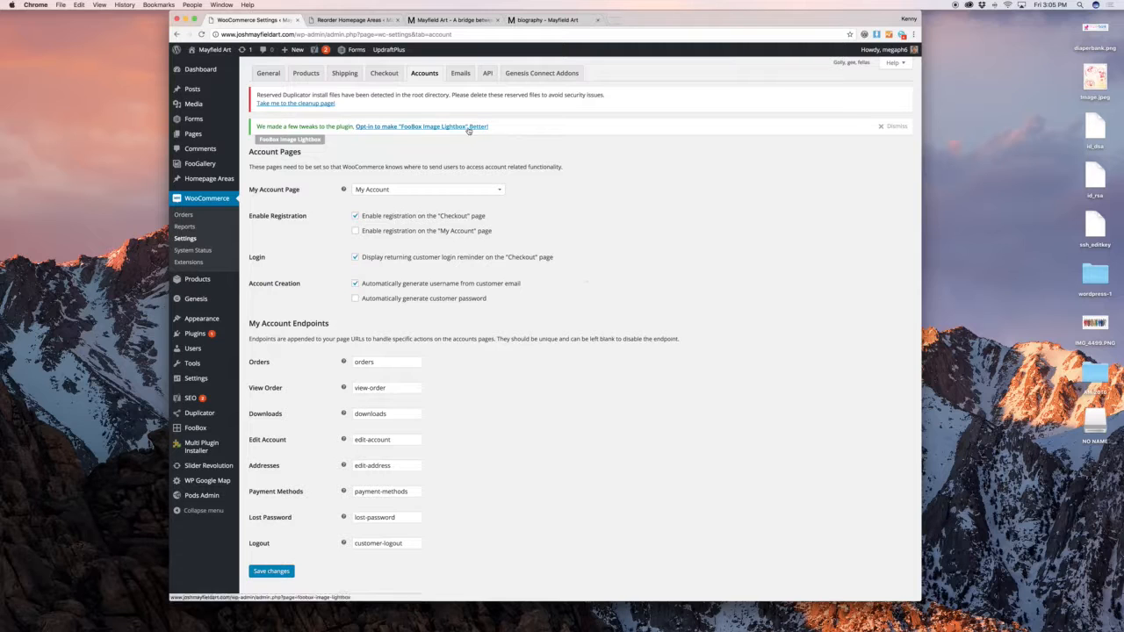
click(461, 74)
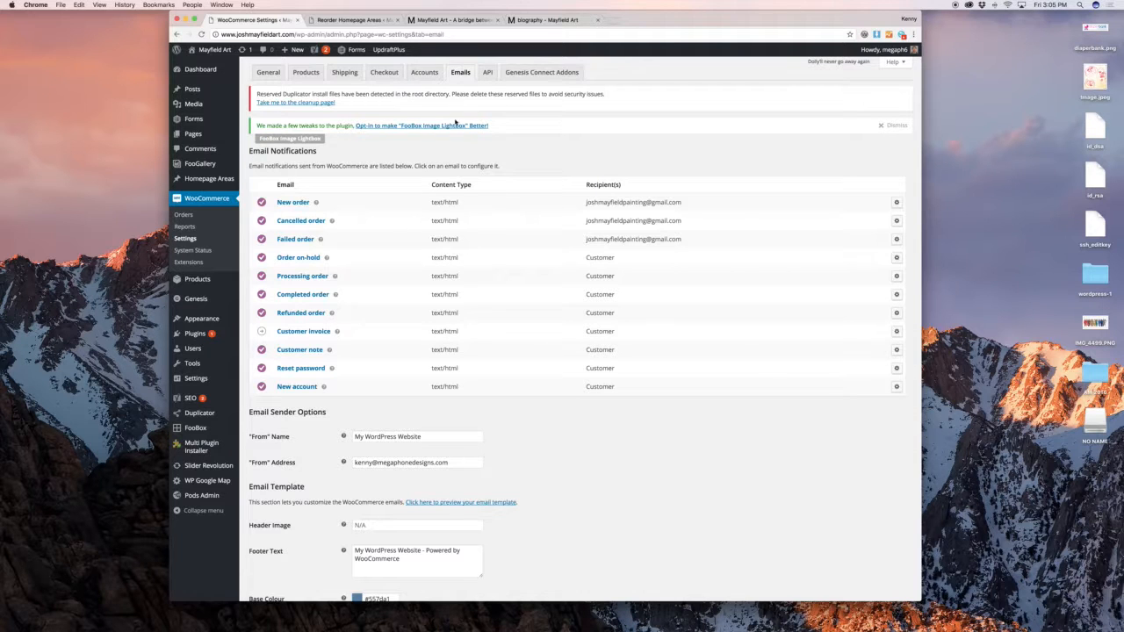
scroll(510, 409, down, 3)
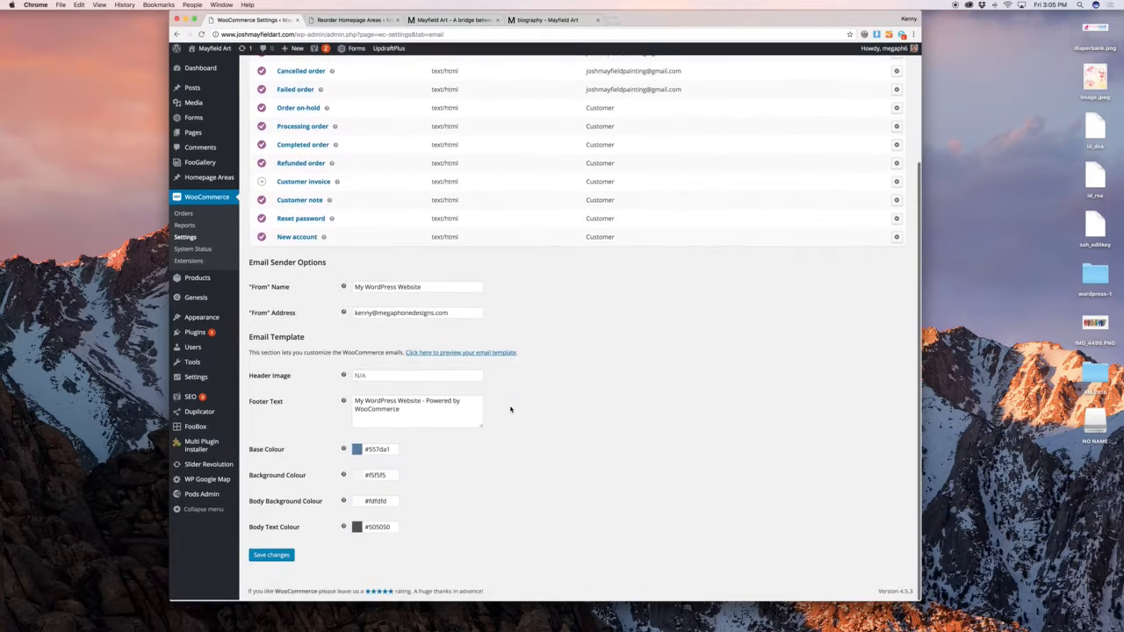
scroll(514, 410, up, 3)
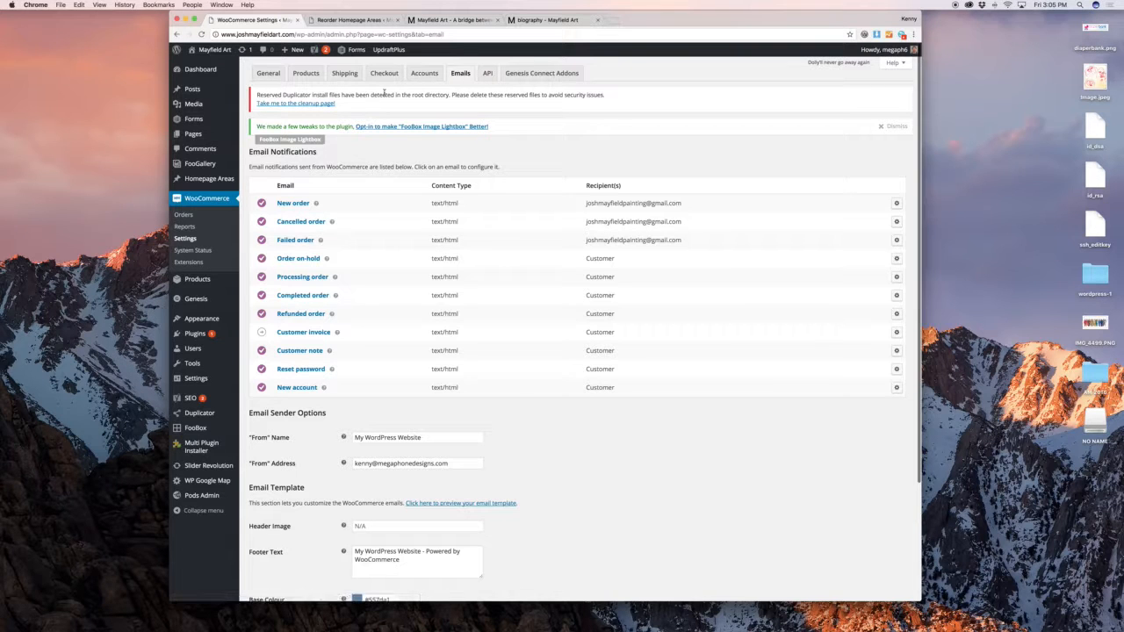
click(391, 76)
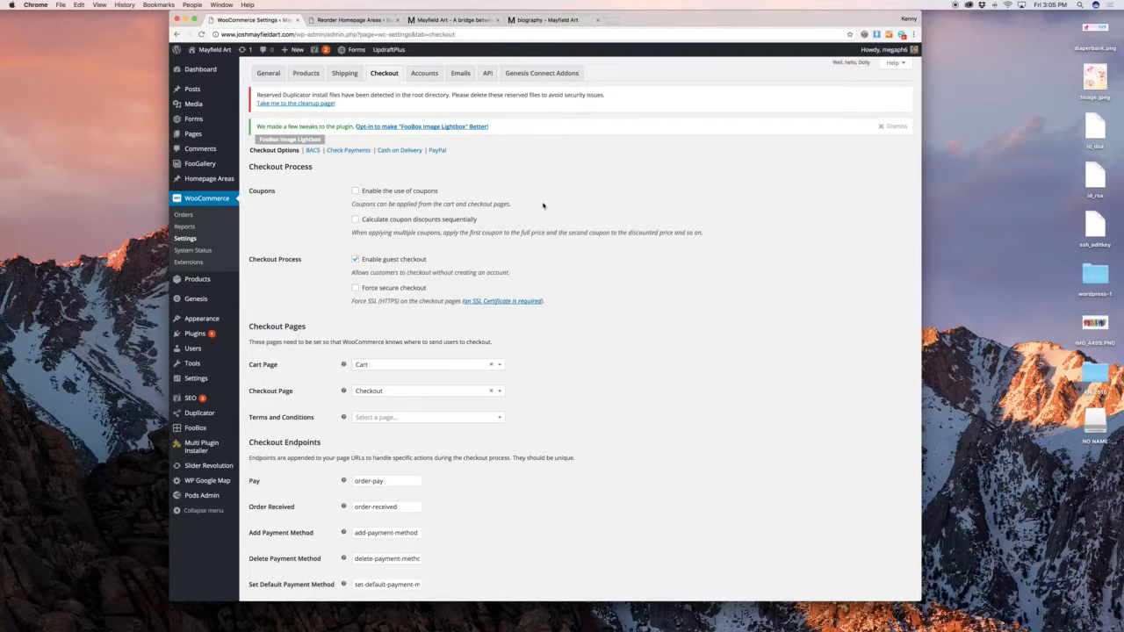
click(437, 150)
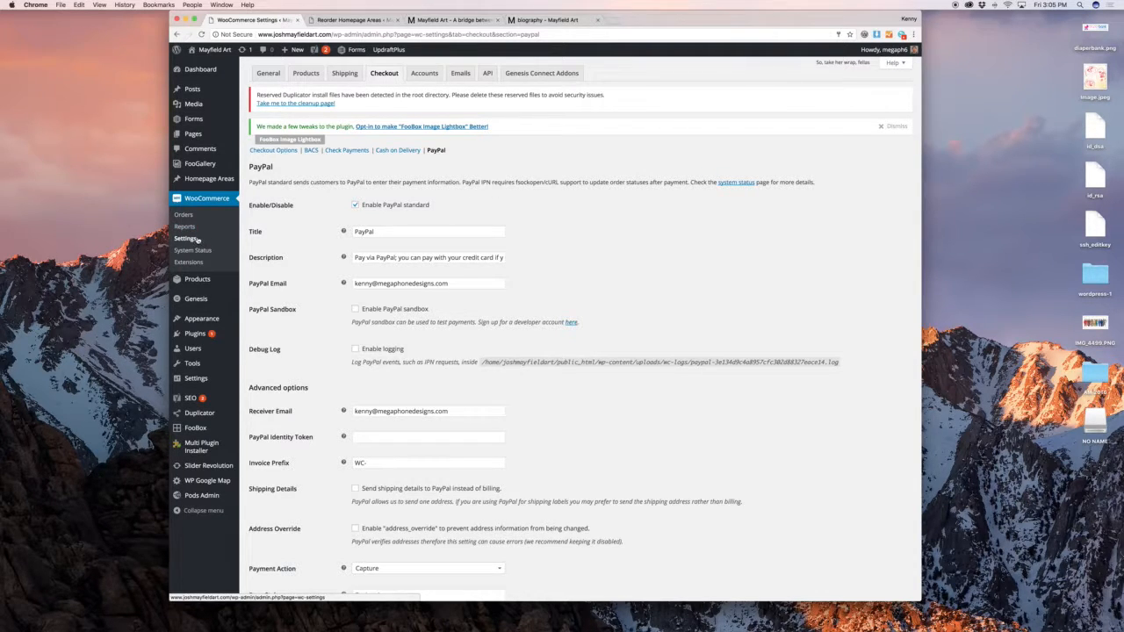
Scroll through the full Products list and open Passages #4 for editing
mouse_move(216, 285)
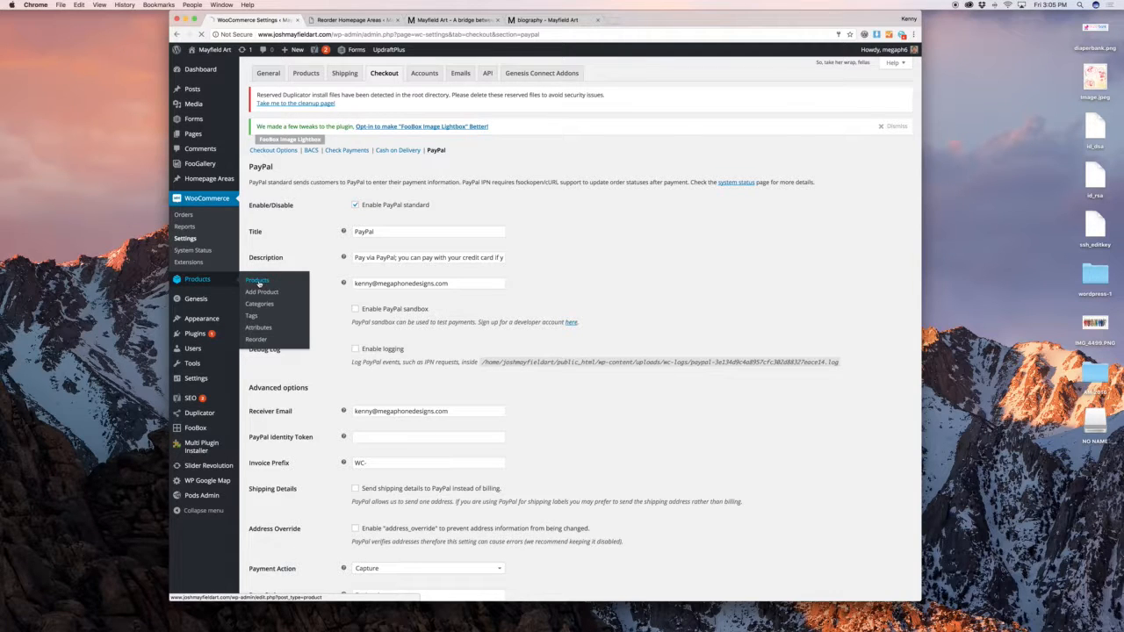
click(258, 281)
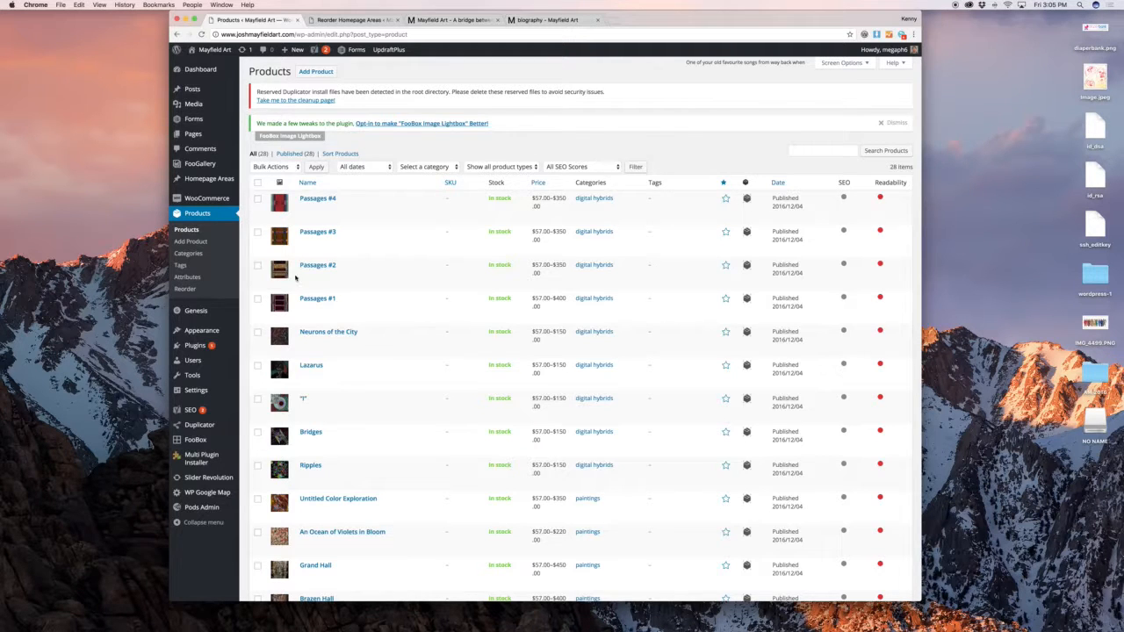
scroll(351, 290, down, 15)
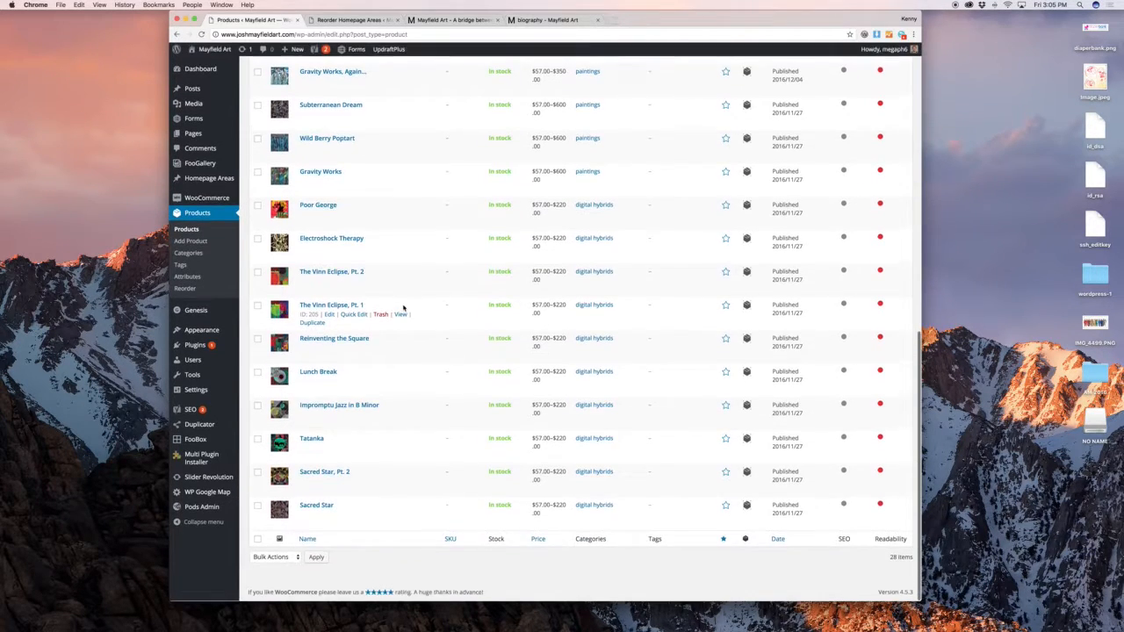
scroll(403, 307, up, 15)
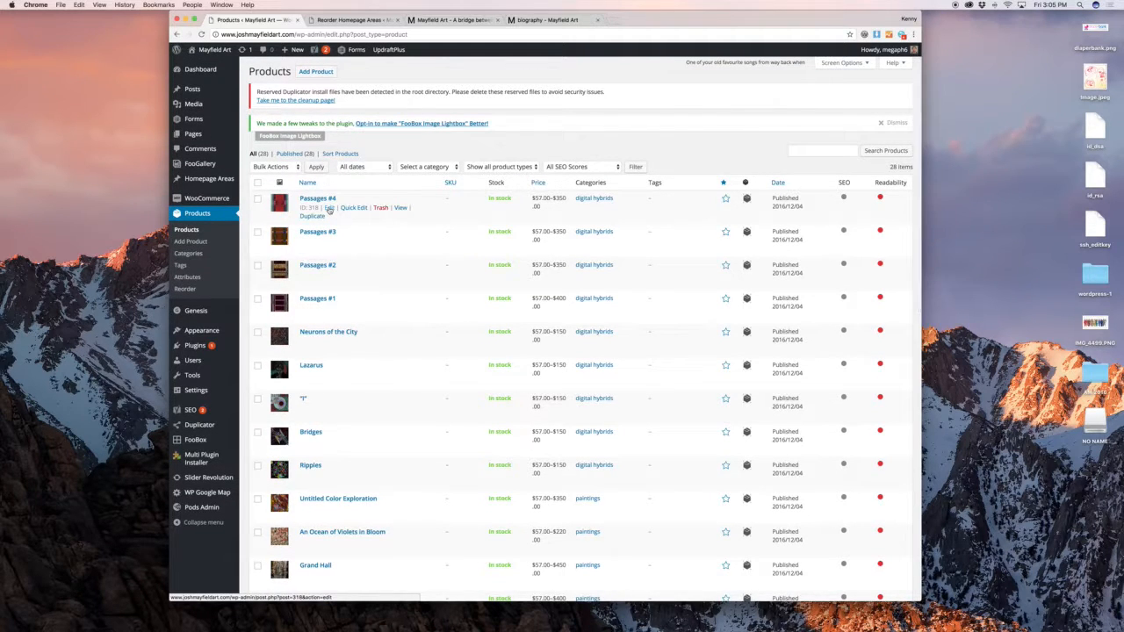
click(330, 208)
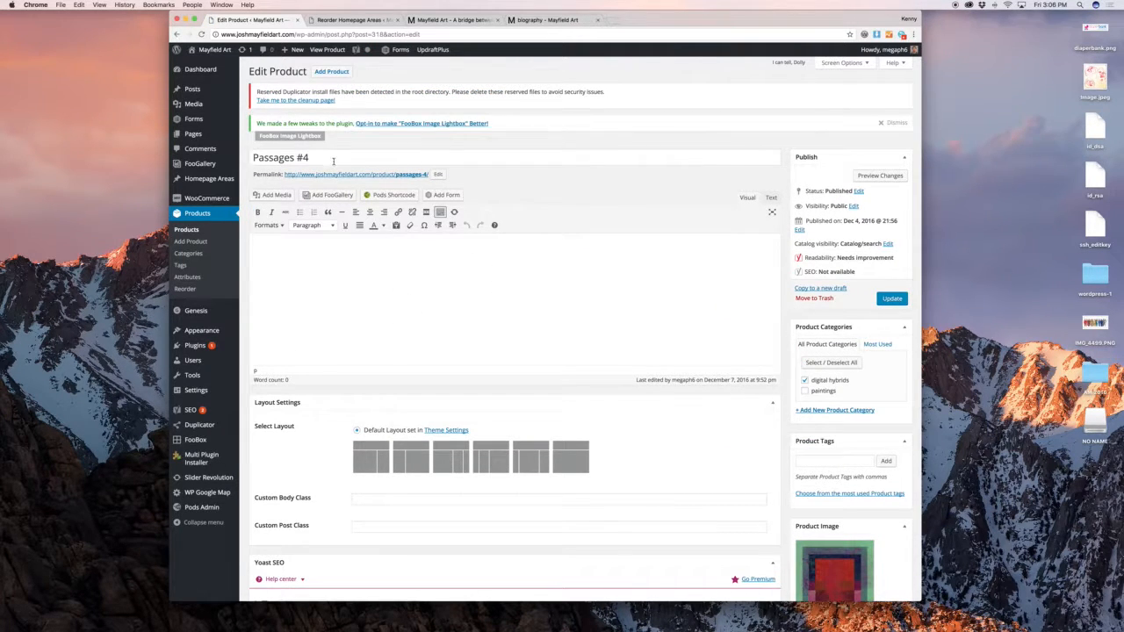
Collapse the Layout Settings and Yoast SEO boxes on the Passages #4 edit page
click(333, 160)
click(548, 248)
scroll(551, 250, down, 15)
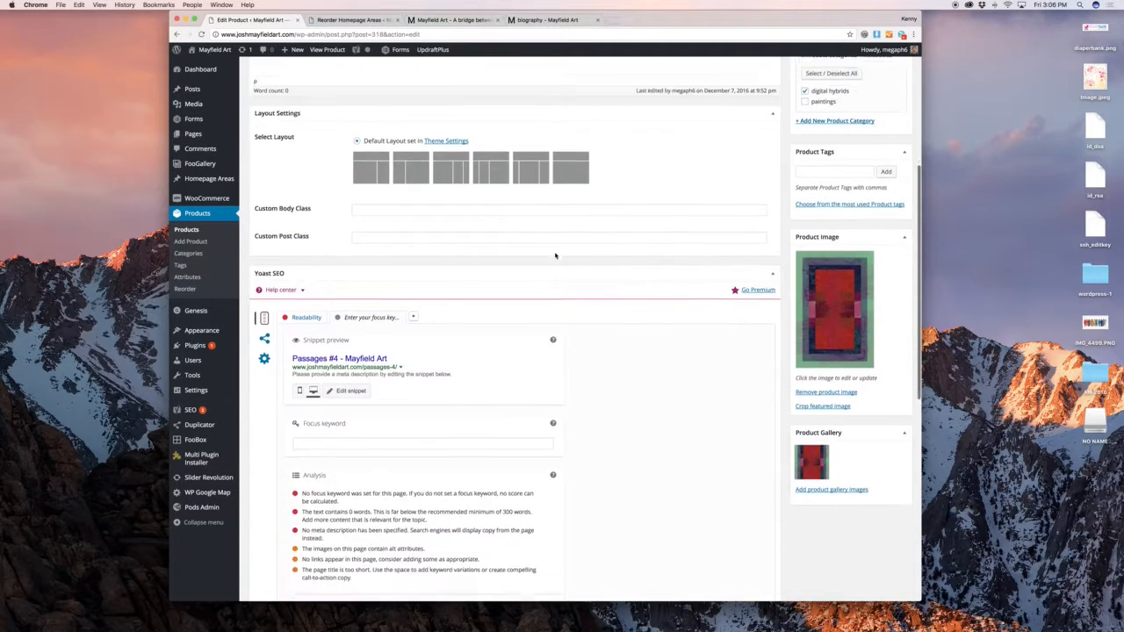
scroll(554, 253, down, 2)
scroll(554, 253, up, 15)
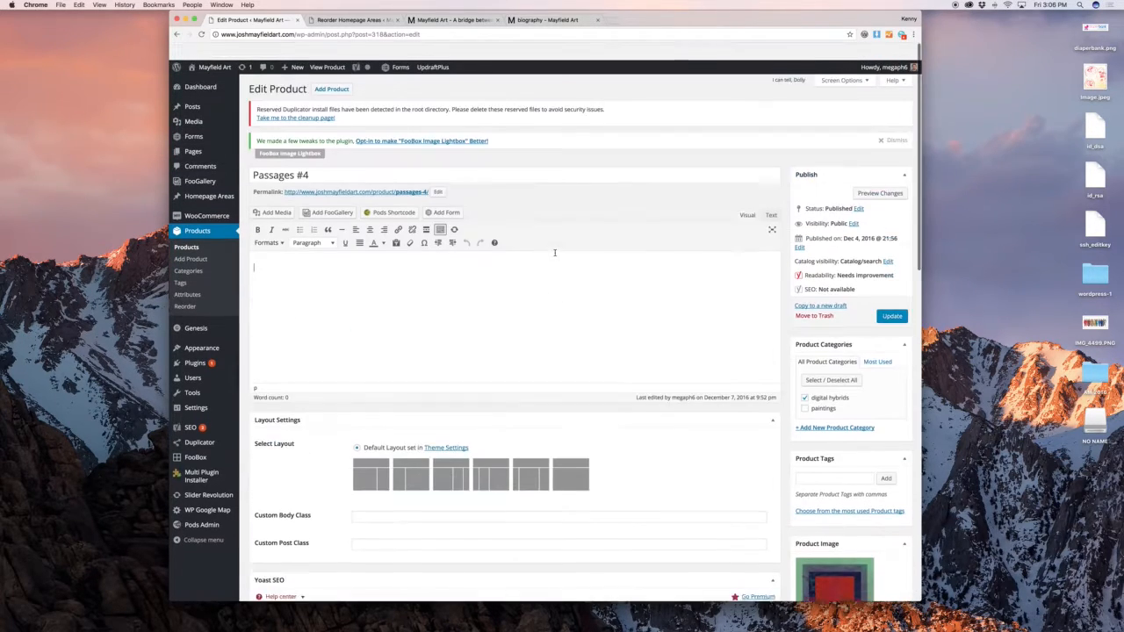
scroll(554, 253, down, 5)
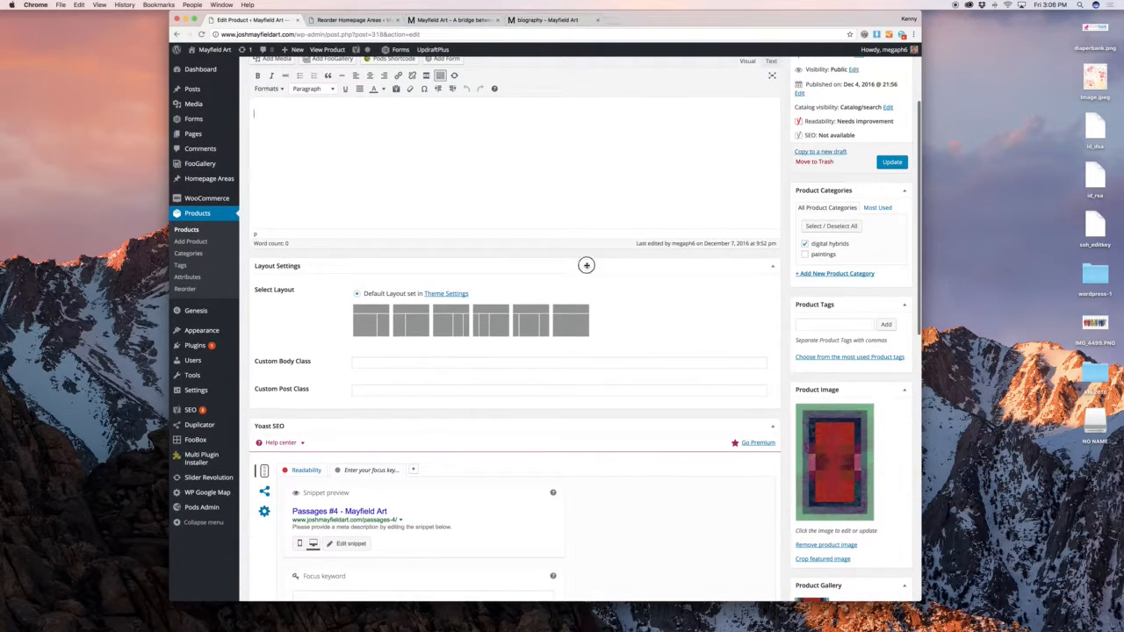
click(585, 265)
click(571, 291)
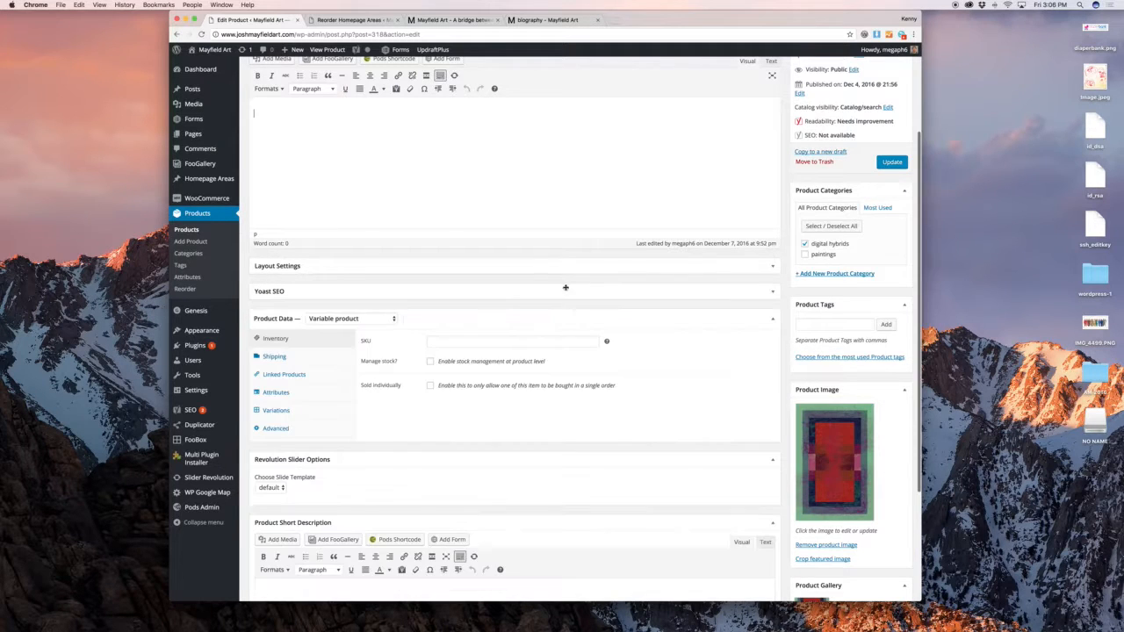
scroll(825, 105, up, 4)
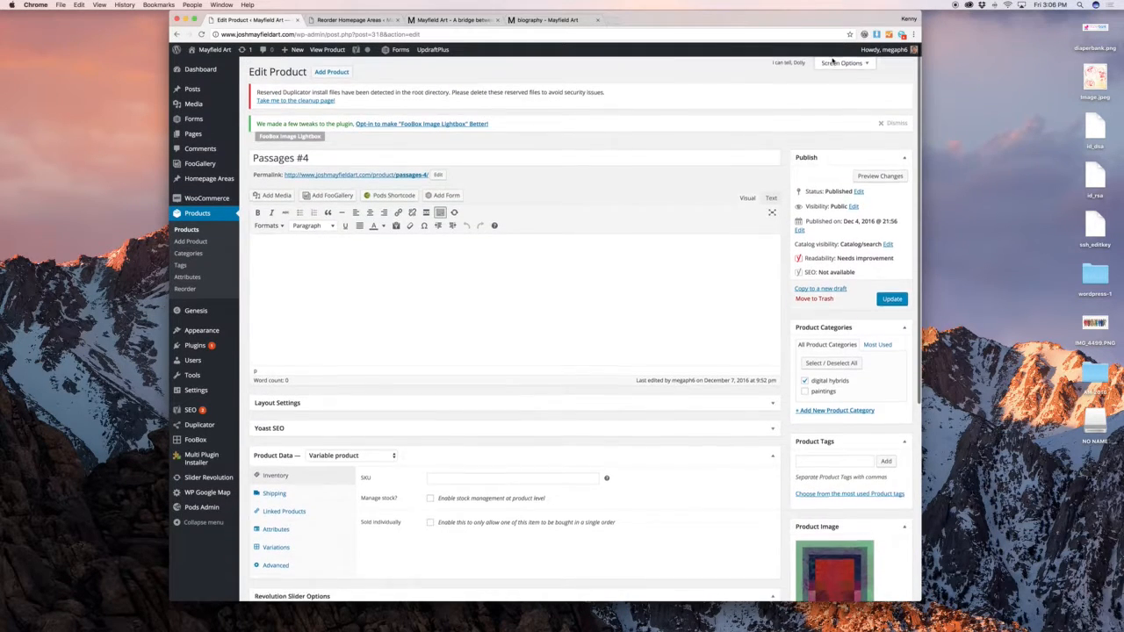
In Screen Options, untick Layout Settings, Yoast SEO and Revolution Slider Options
click(841, 64)
click(287, 82)
click(327, 81)
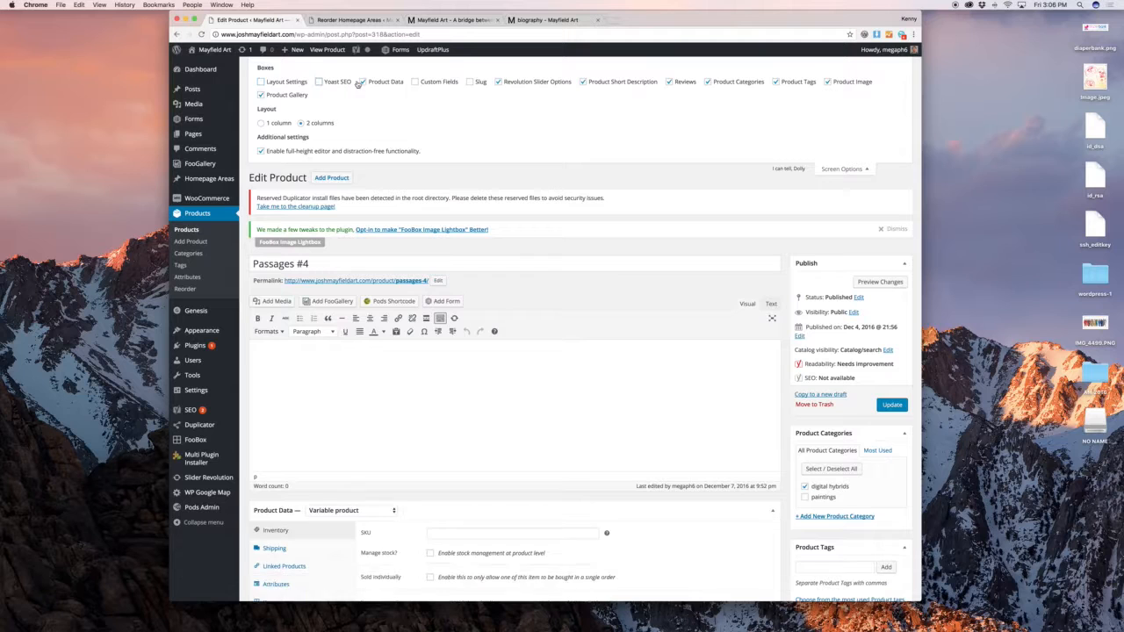
click(561, 85)
click(853, 171)
scroll(745, 220, down, 5)
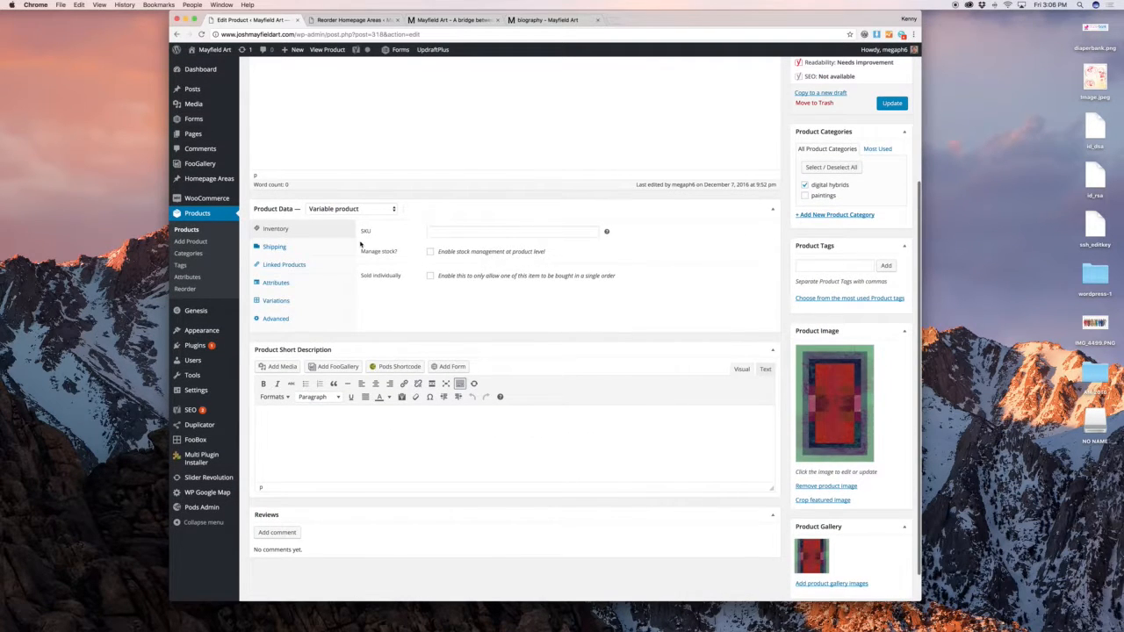
scroll(653, 362, down, 1)
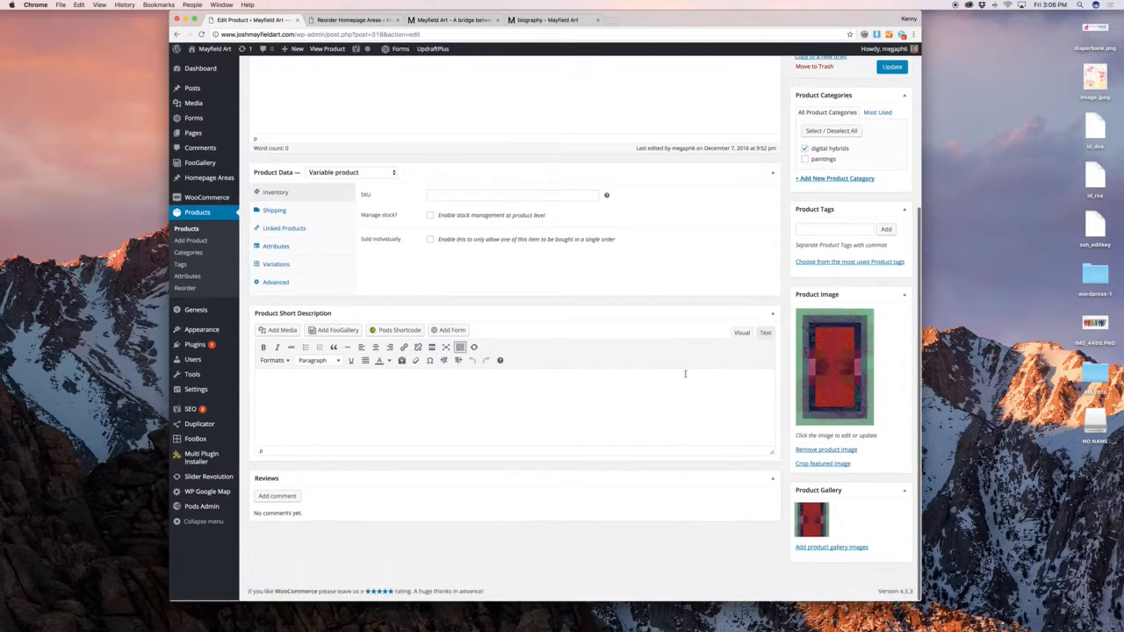
Open the product image and product gallery pickers, closing each without changes
click(819, 355)
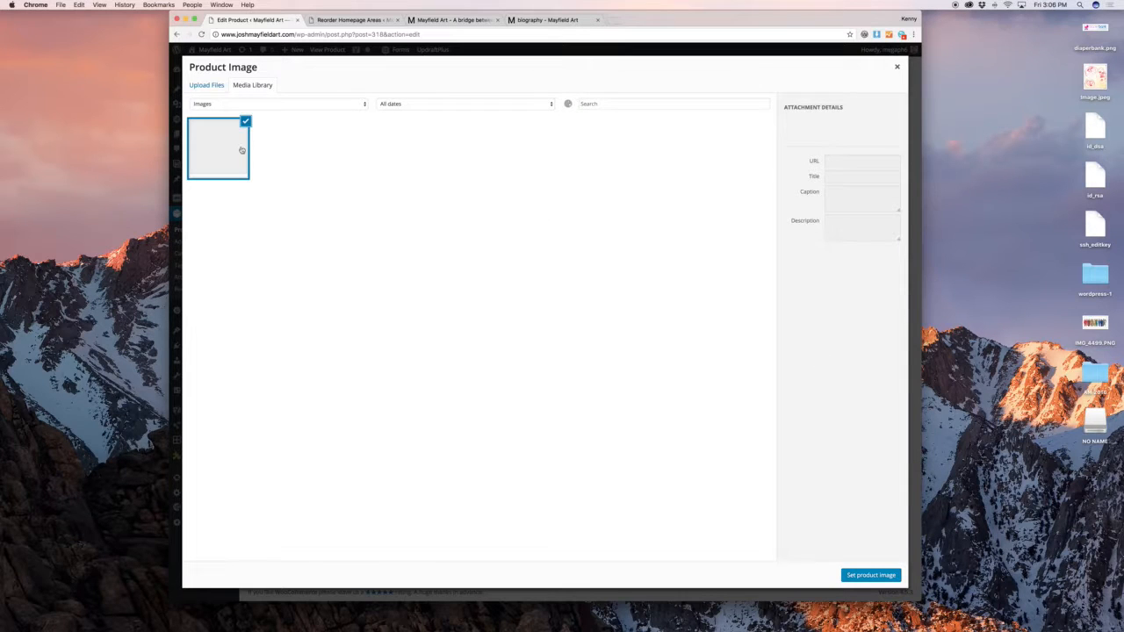
click(897, 67)
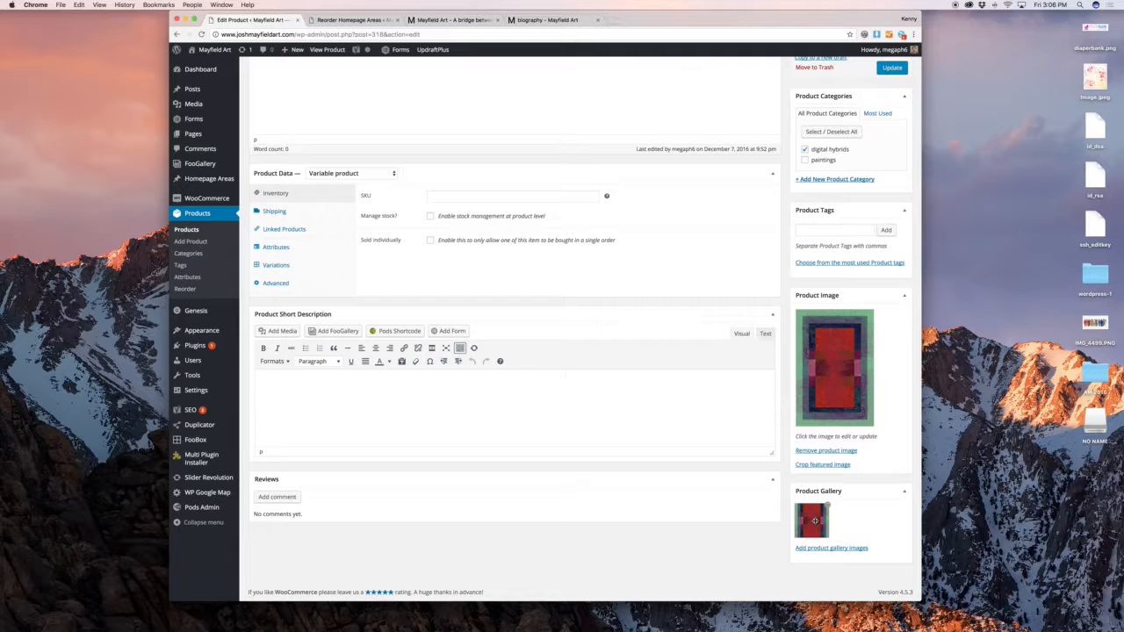
click(837, 550)
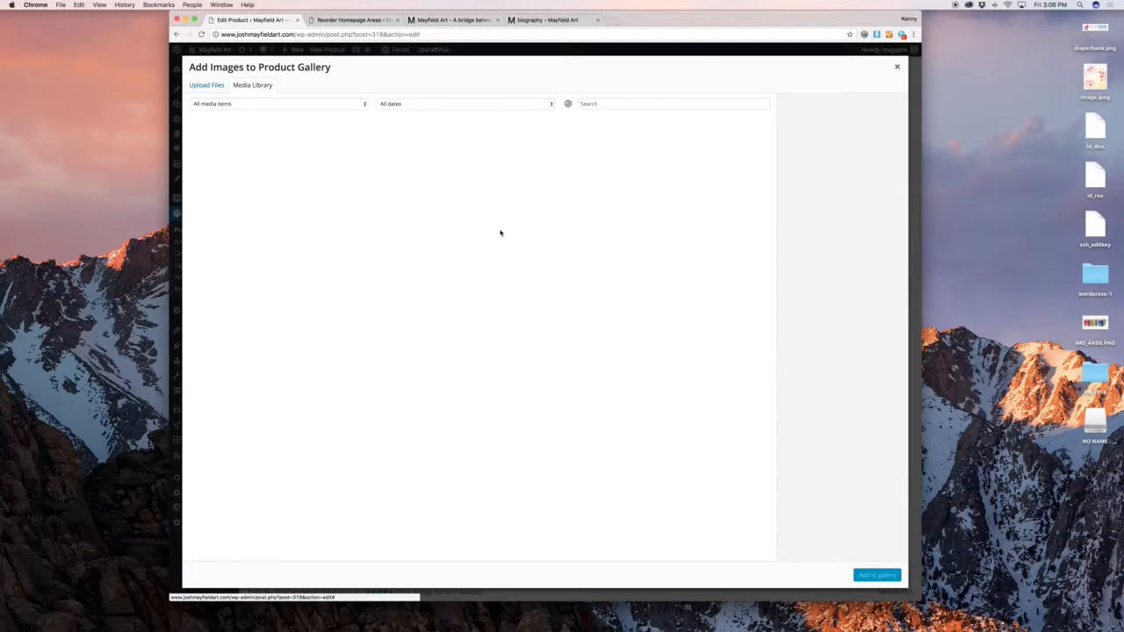
click(897, 69)
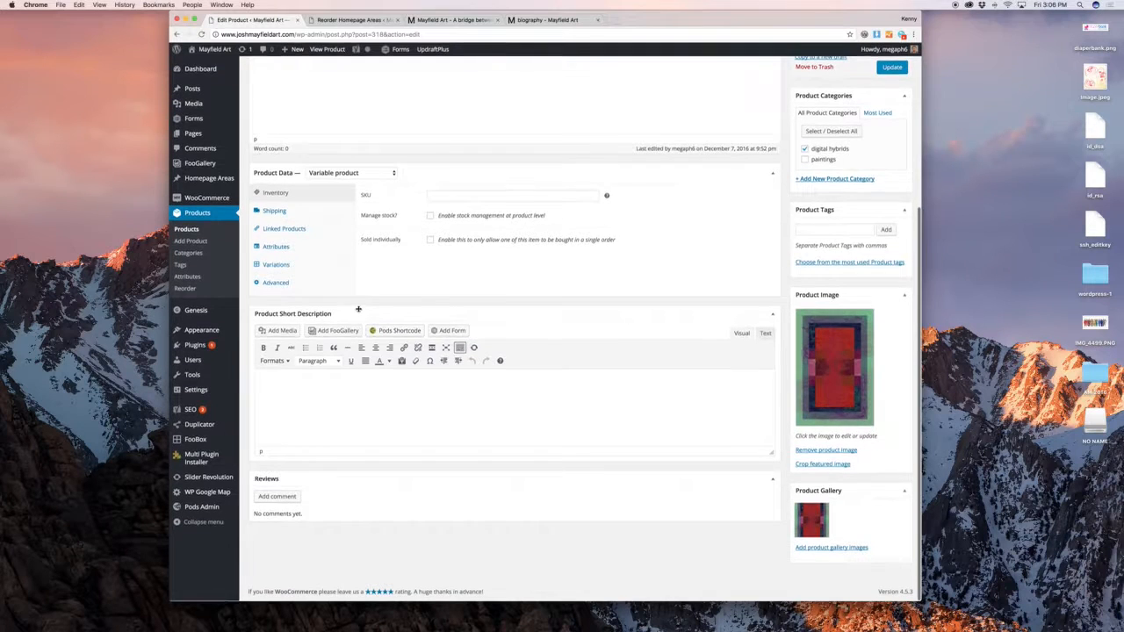
Check the Shipping, Linked Products, Attributes and Variations tabs, inspecting the Canvas Print (220) and Poster Print variations
click(295, 211)
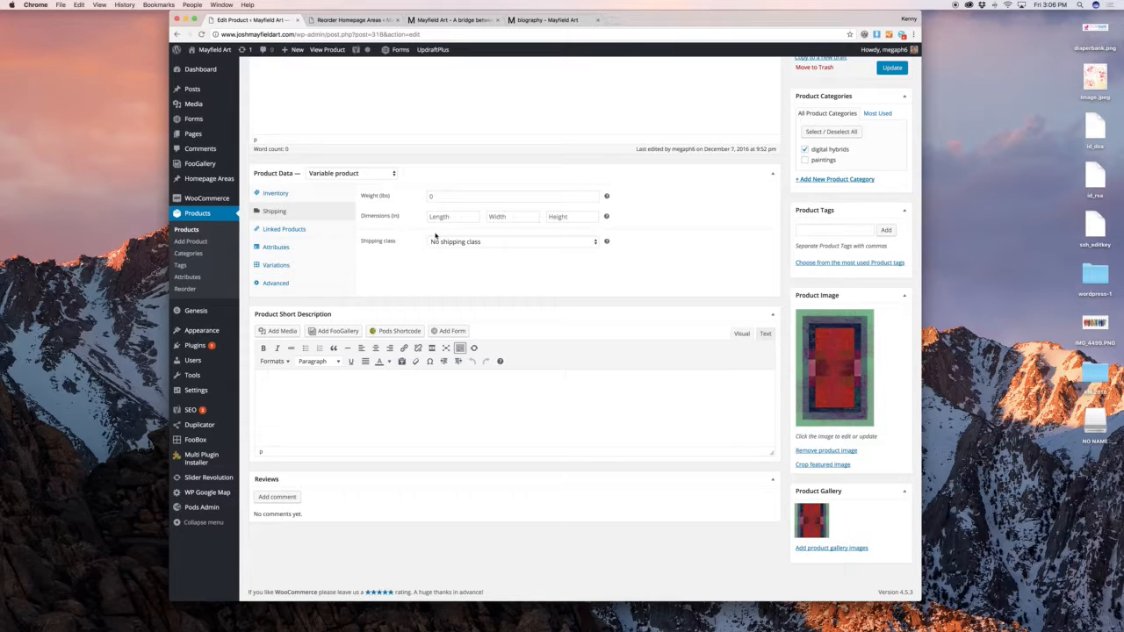
click(312, 233)
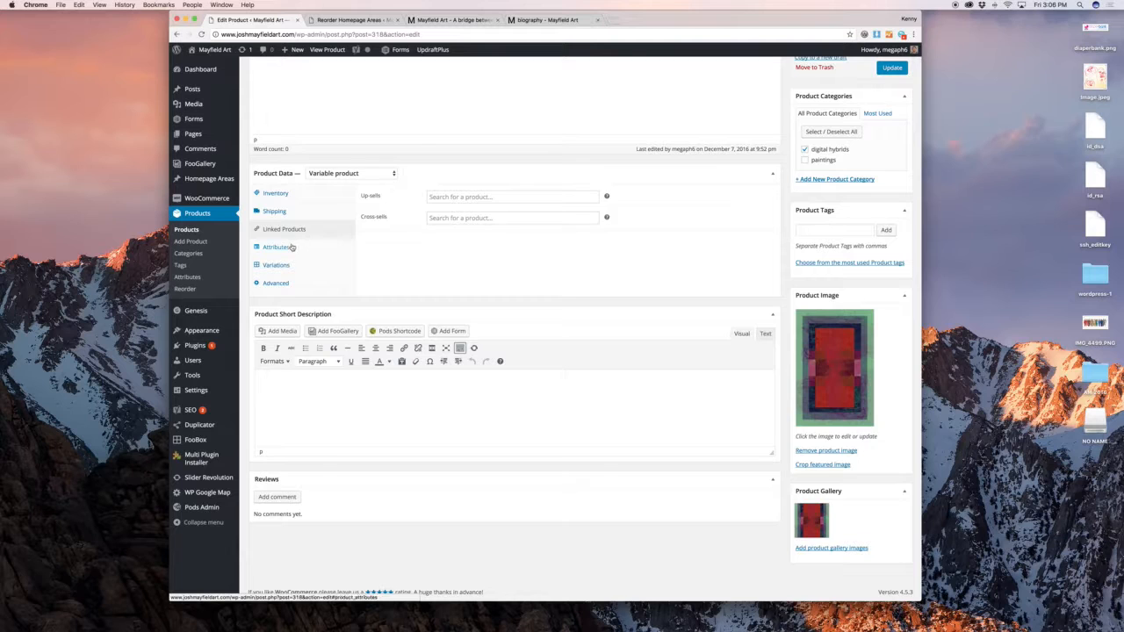
click(291, 247)
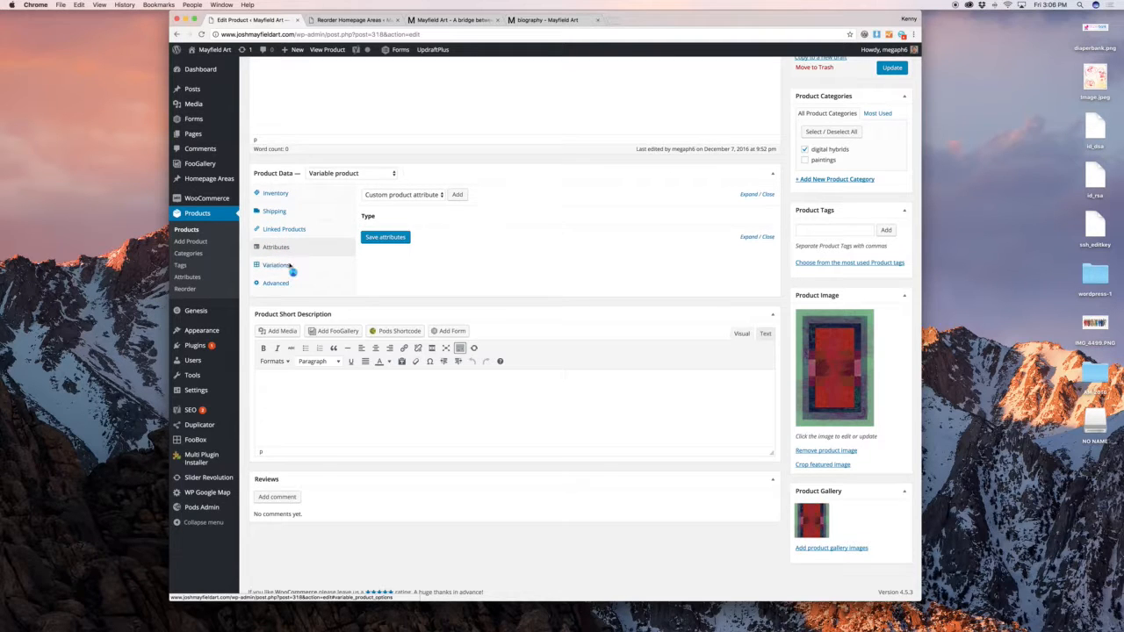
click(290, 266)
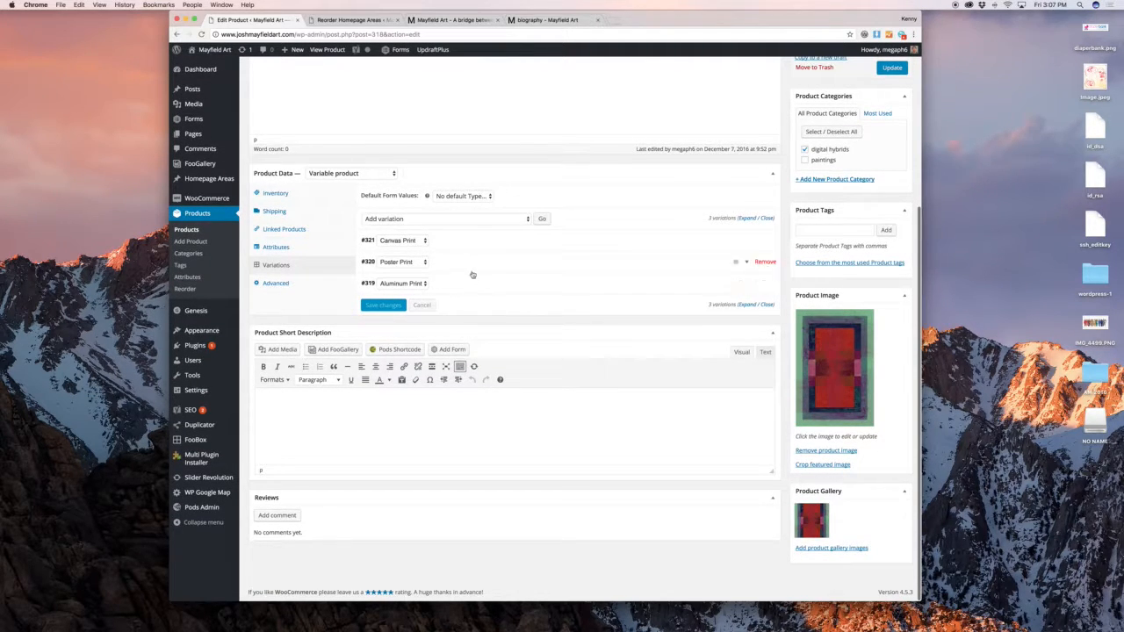
click(749, 238)
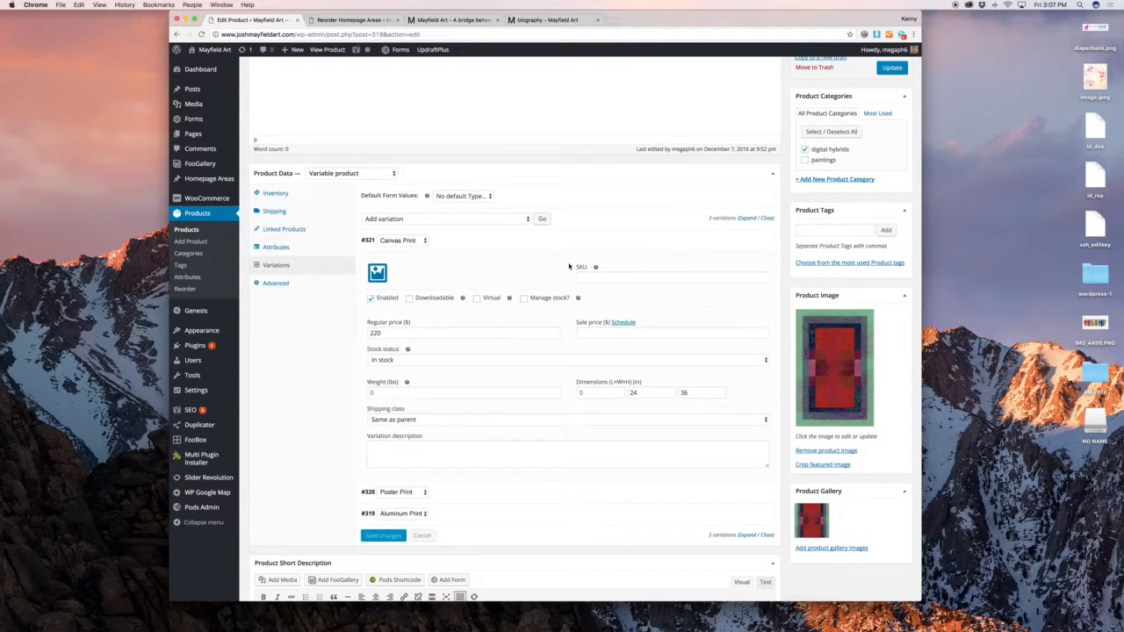
scroll(458, 287, down, 2)
double_click(447, 280)
click(324, 277)
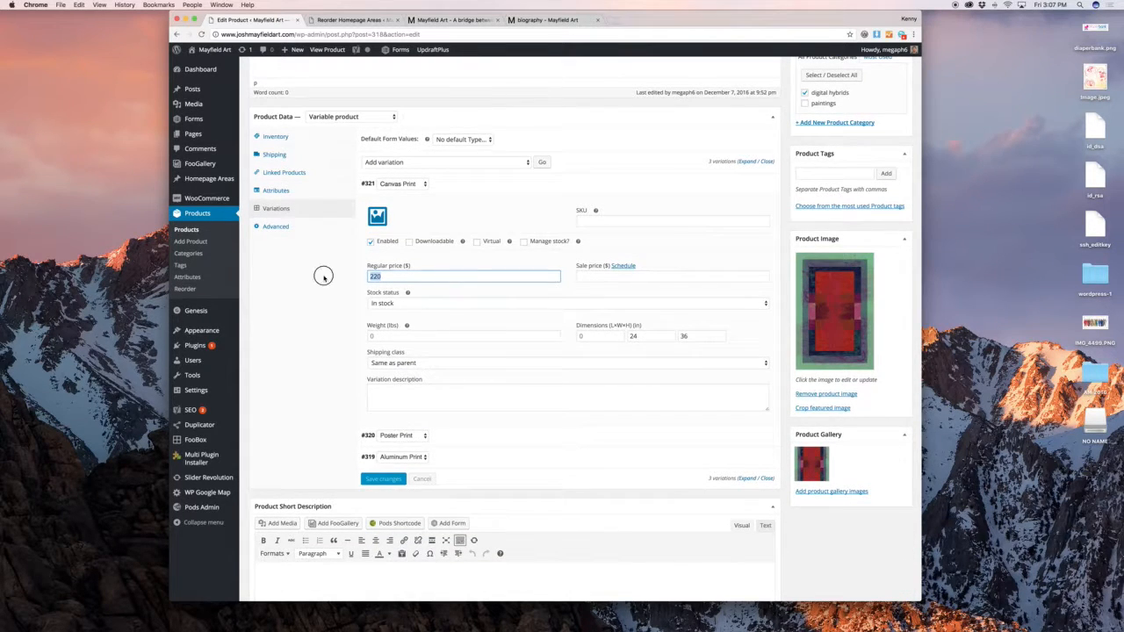
scroll(324, 279, down, 1)
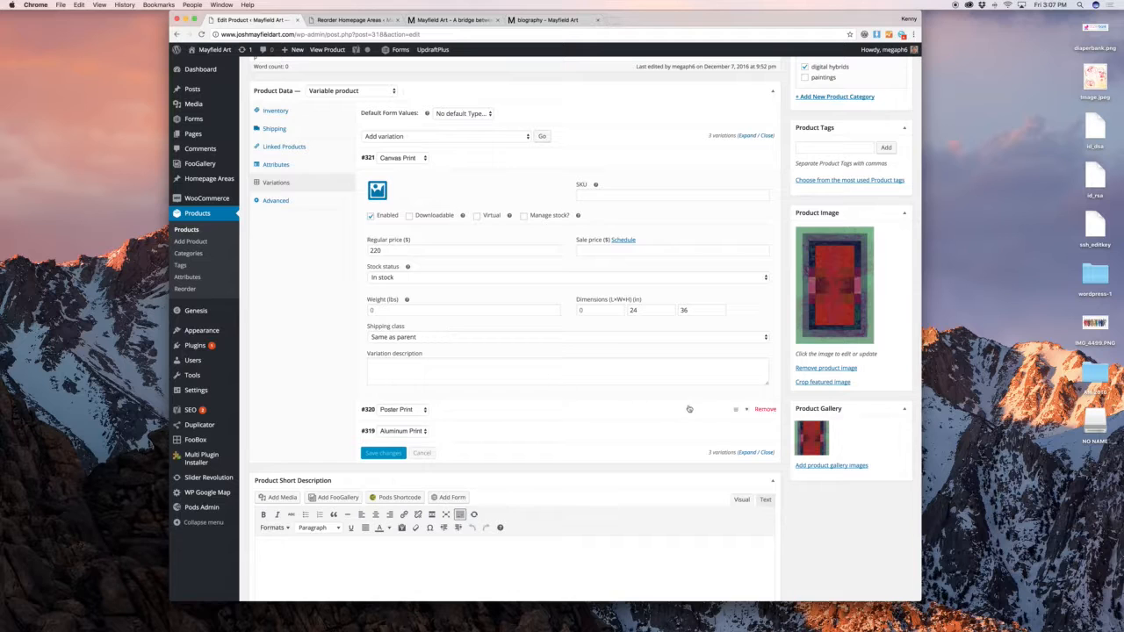
click(418, 410)
click(306, 393)
Expand the Type attribute showing its Canvas Print, Poster Print and Aluminum Print values
click(275, 165)
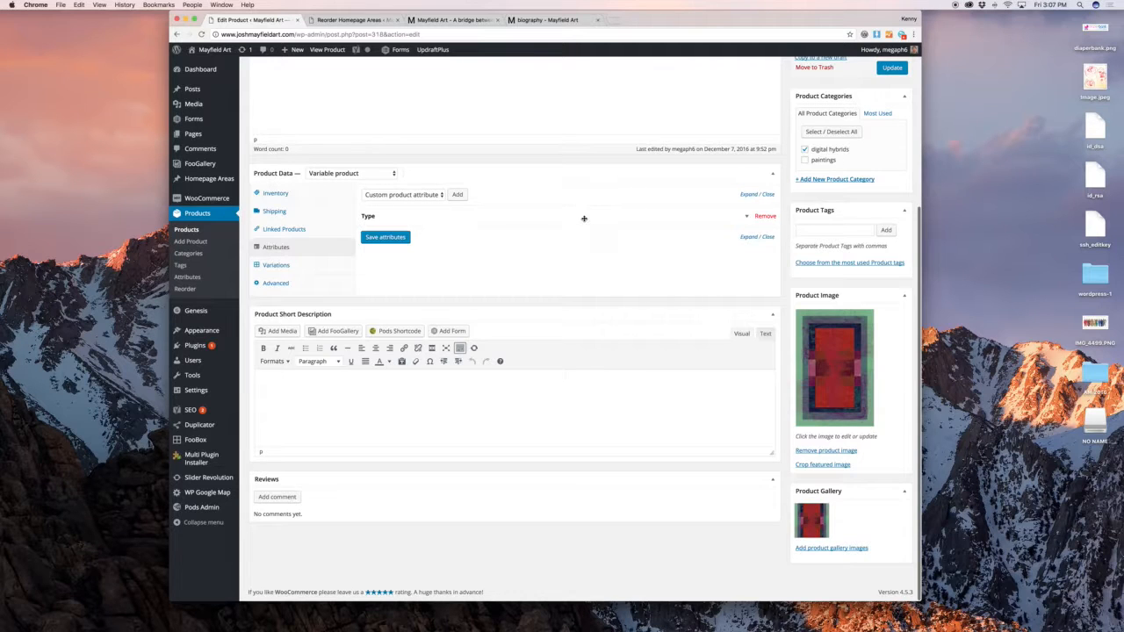
click(584, 217)
triple_click(530, 249)
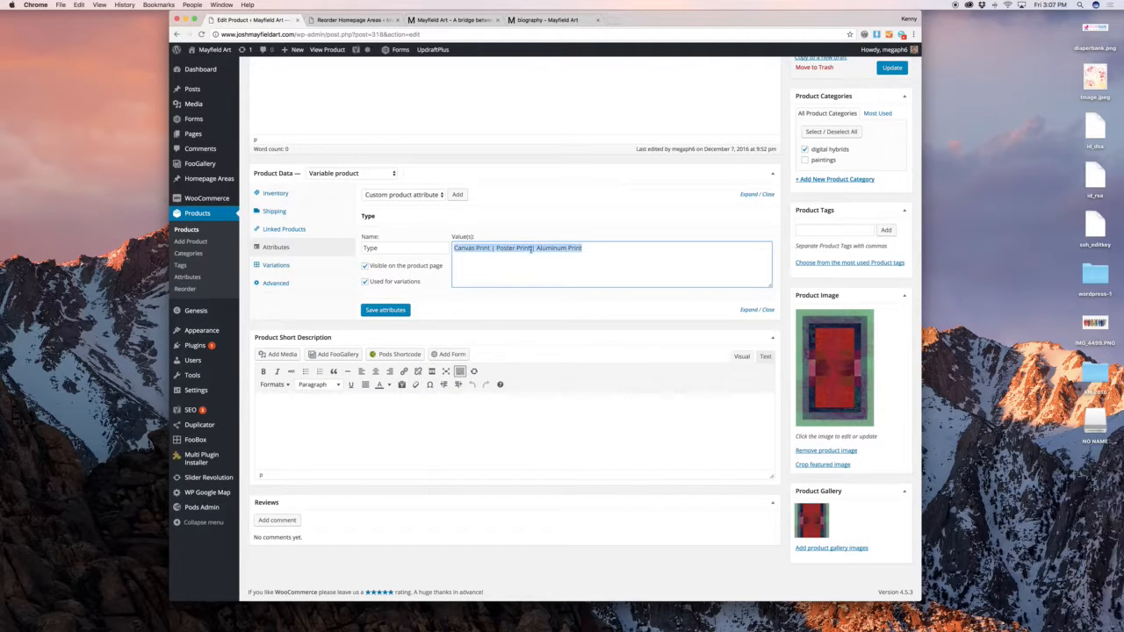
click(568, 249)
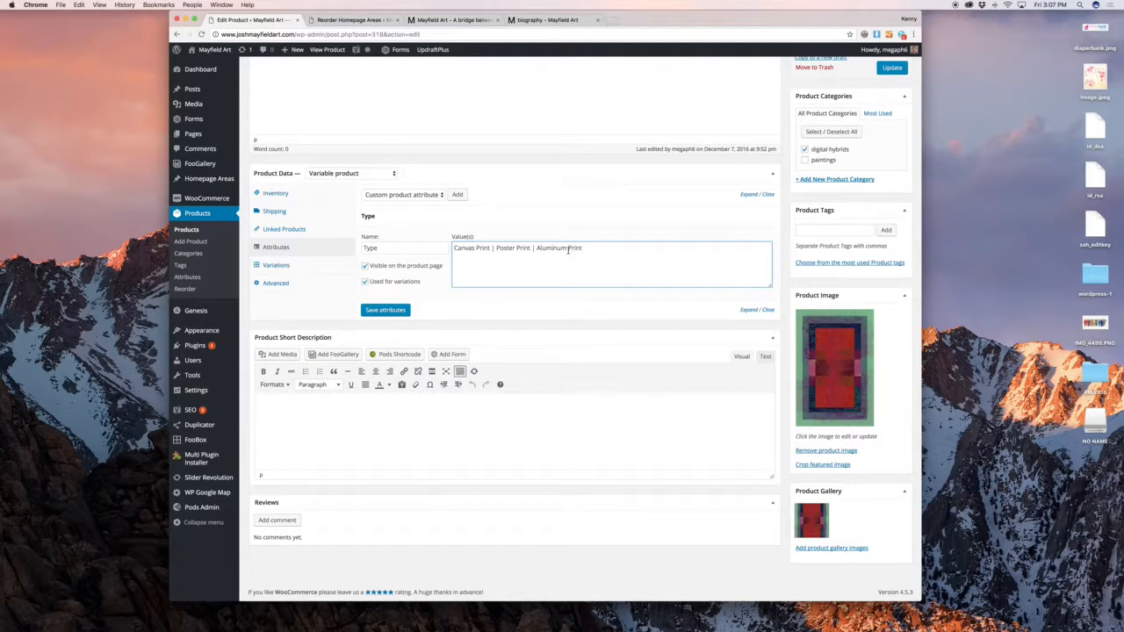
scroll(486, 320, up, 5)
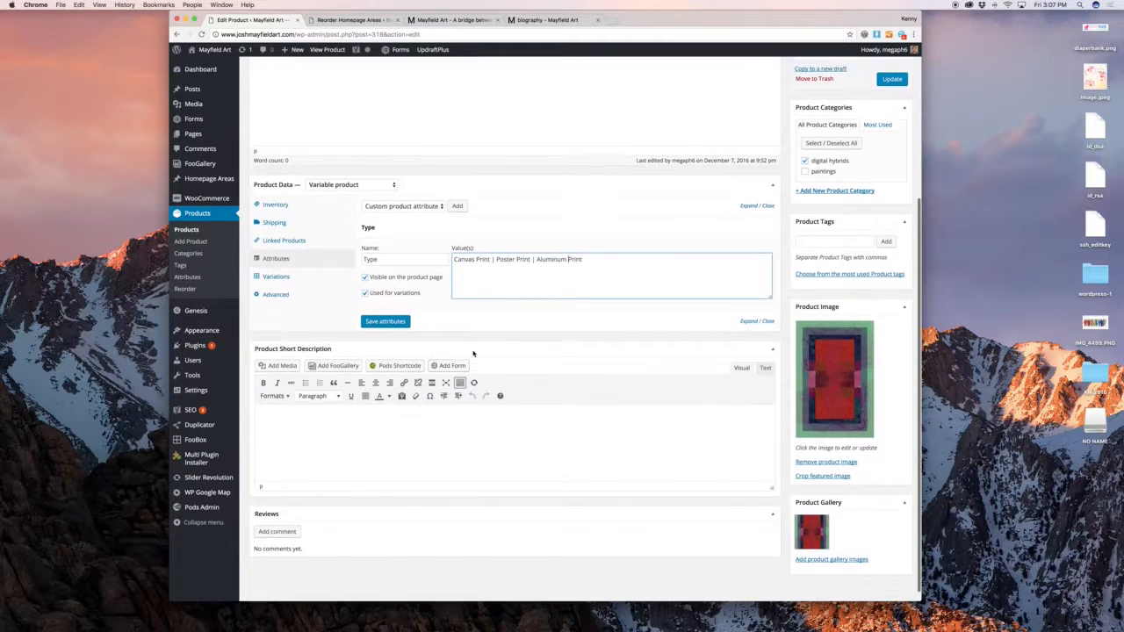
click(485, 319)
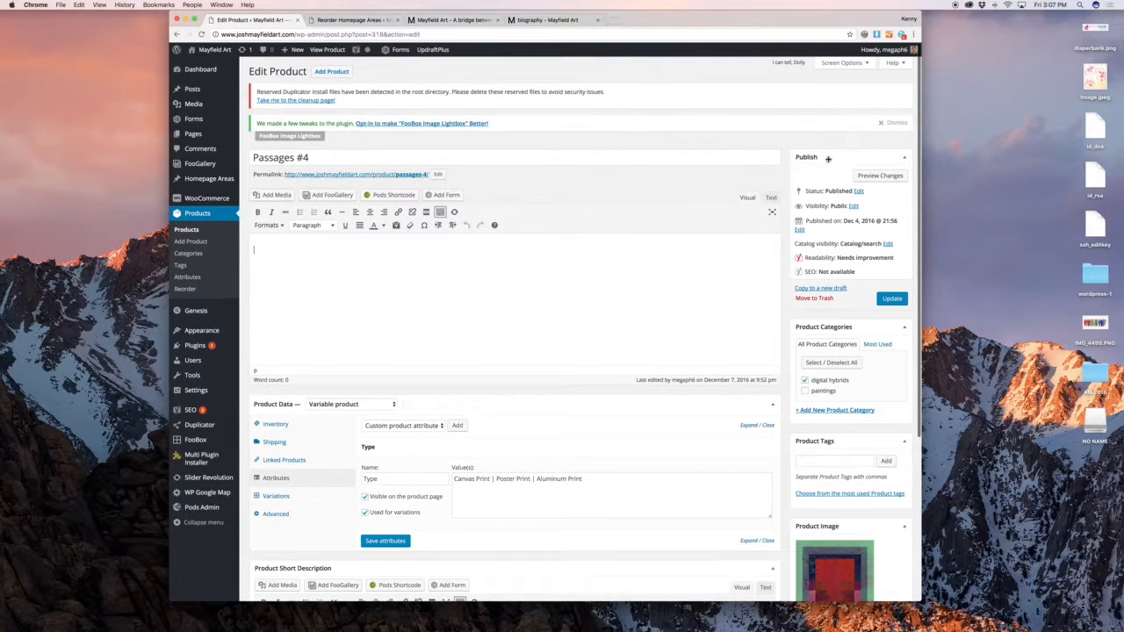
Preview the Passages #4 storefront page with its current changes
click(871, 176)
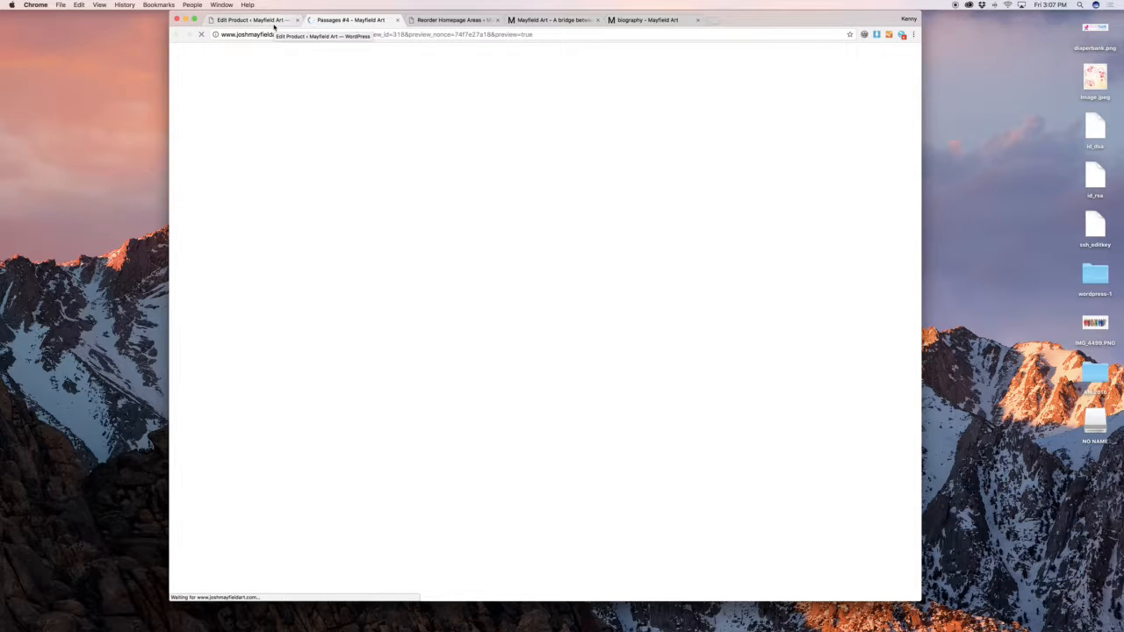
scroll(545, 159, down, 2)
scroll(545, 159, down, 10)
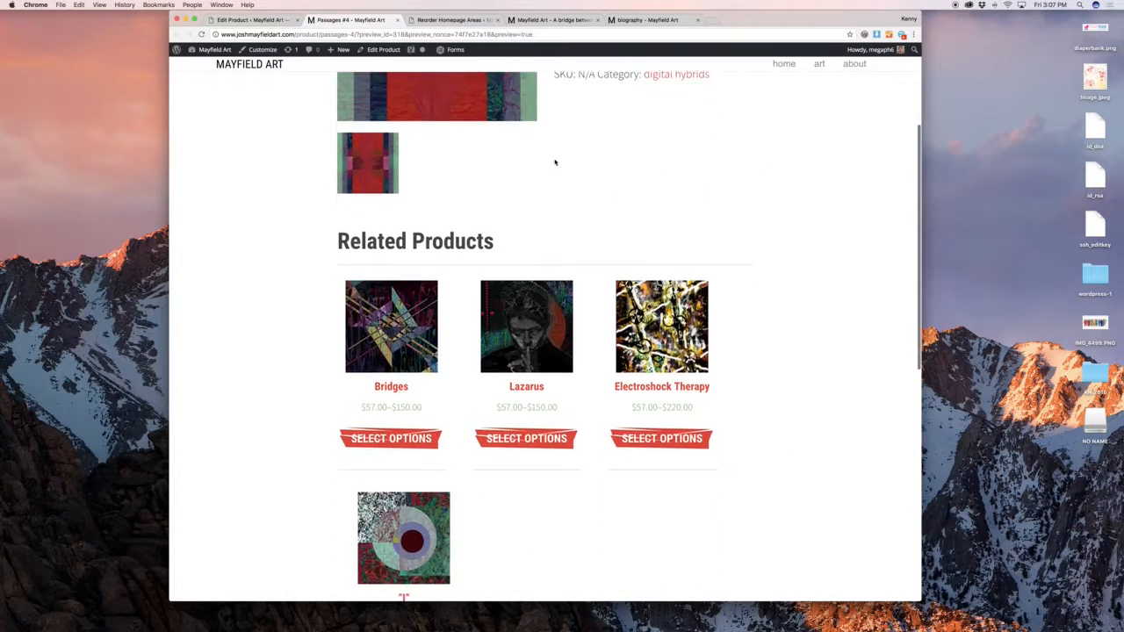
scroll(588, 184, up, 12)
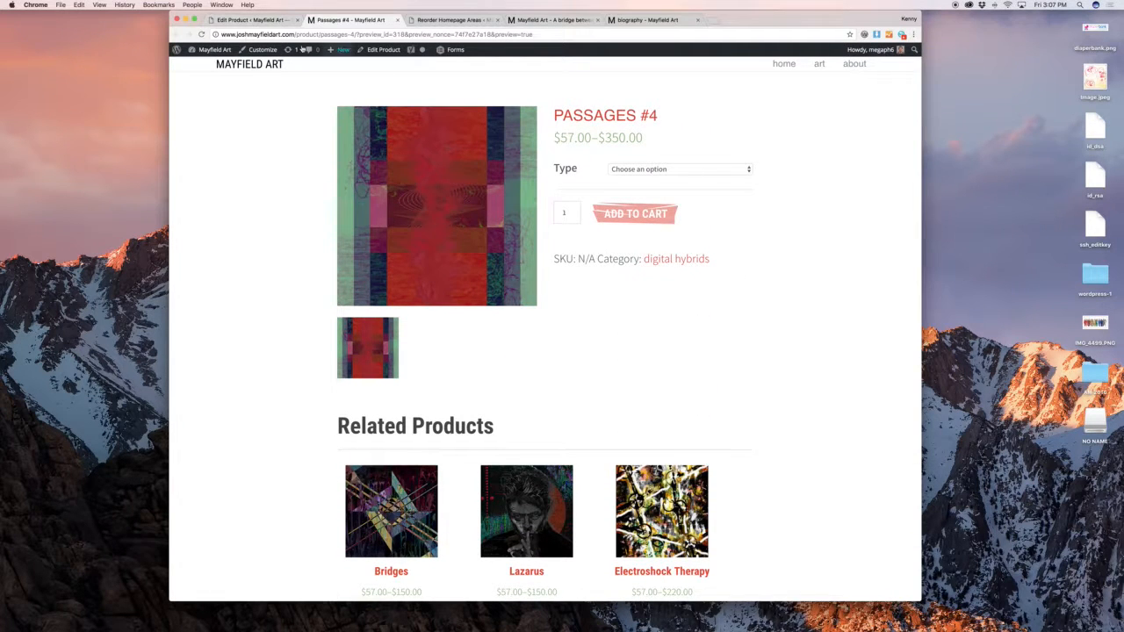
click(263, 19)
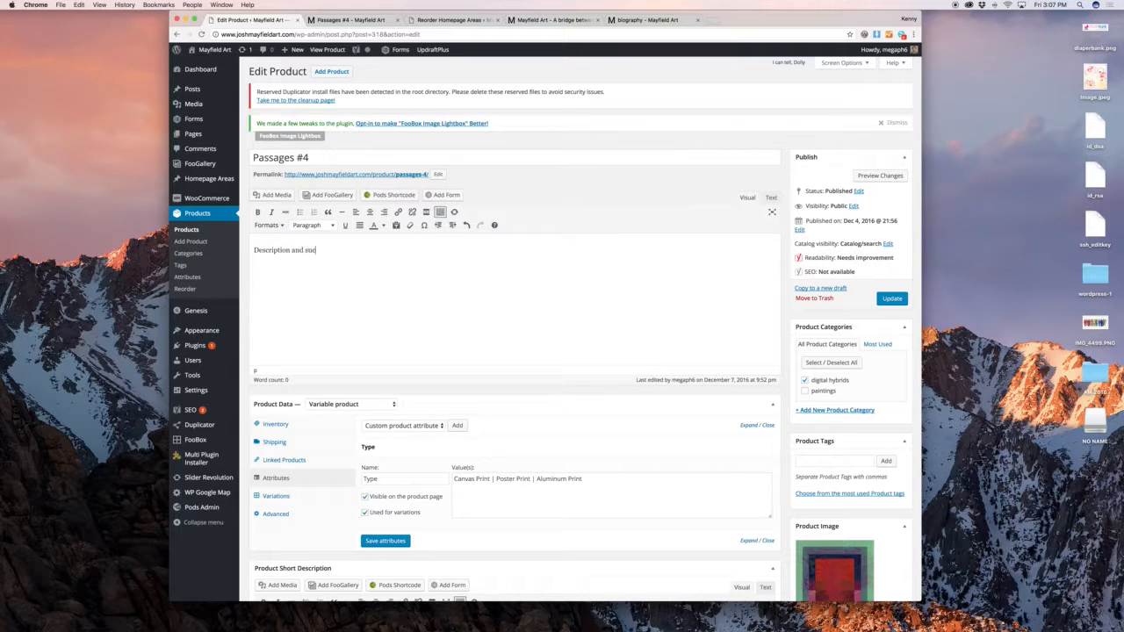
Preview Passages #4 again with the sample description text added
click(880, 176)
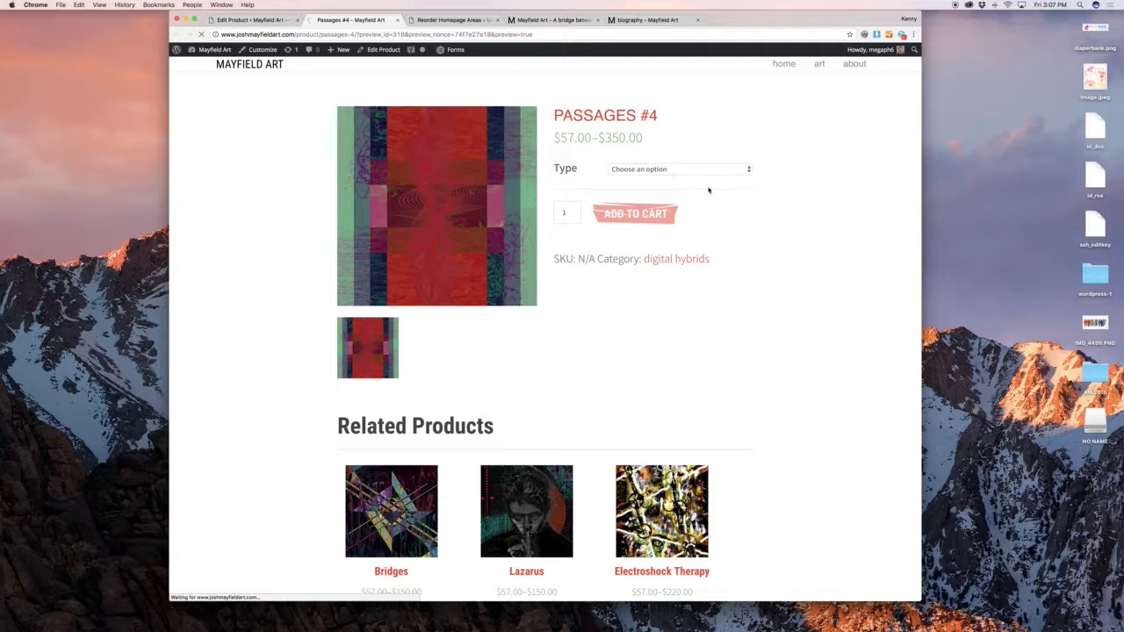
scroll(711, 191, down, 5)
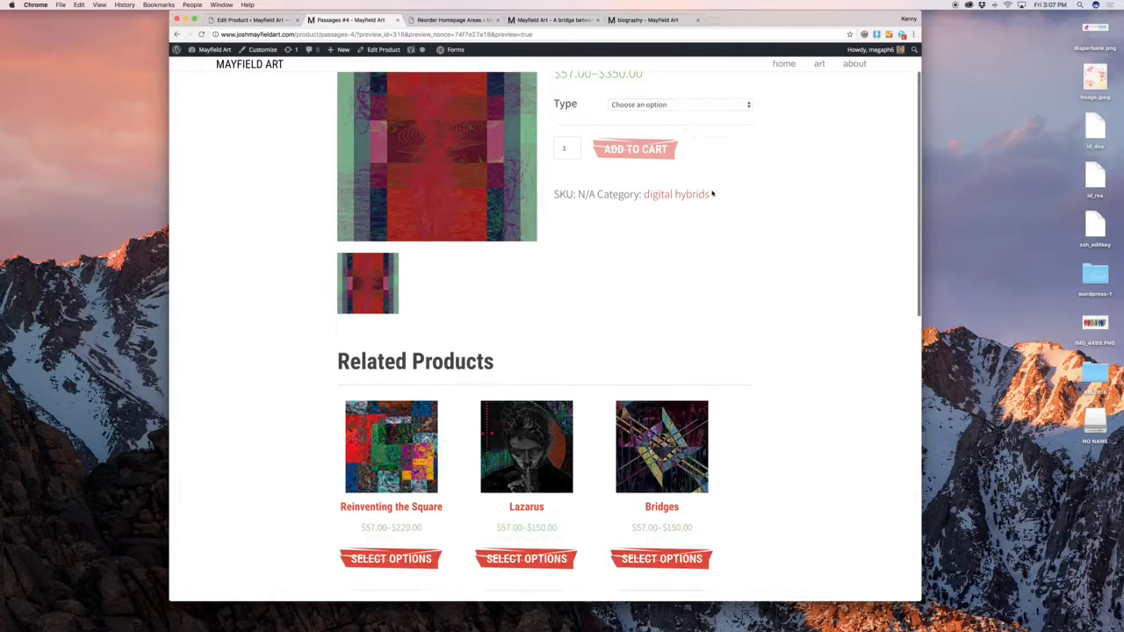
scroll(712, 192, down, 5)
scroll(712, 191, up, 8)
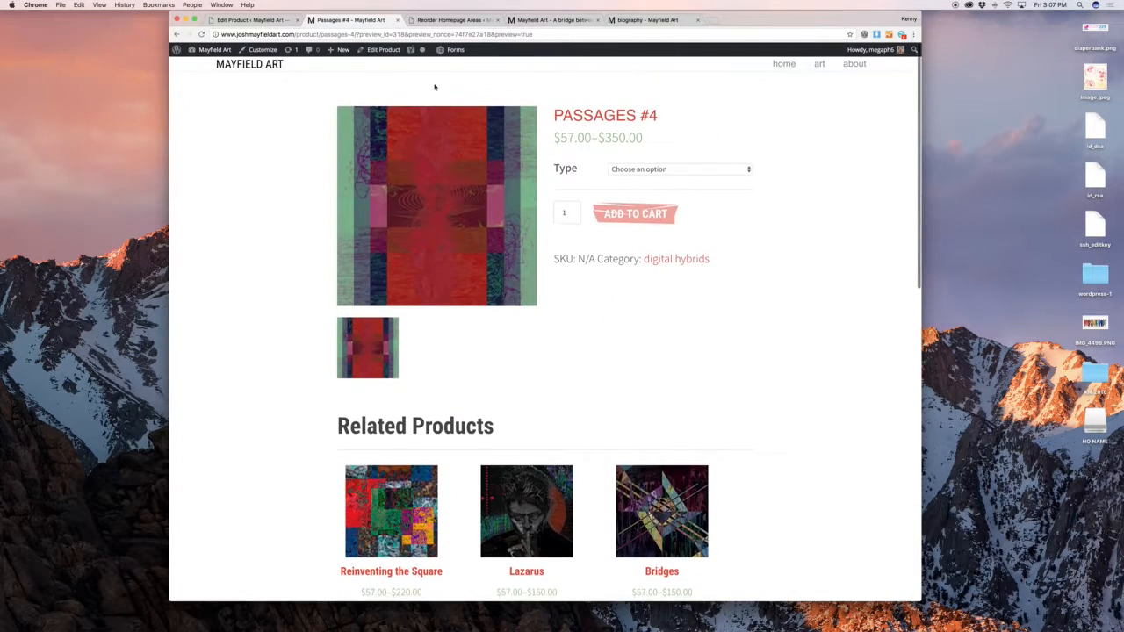
click(283, 21)
Delete the sample description paragraph and reload the preview to check the page
triple_click(451, 256)
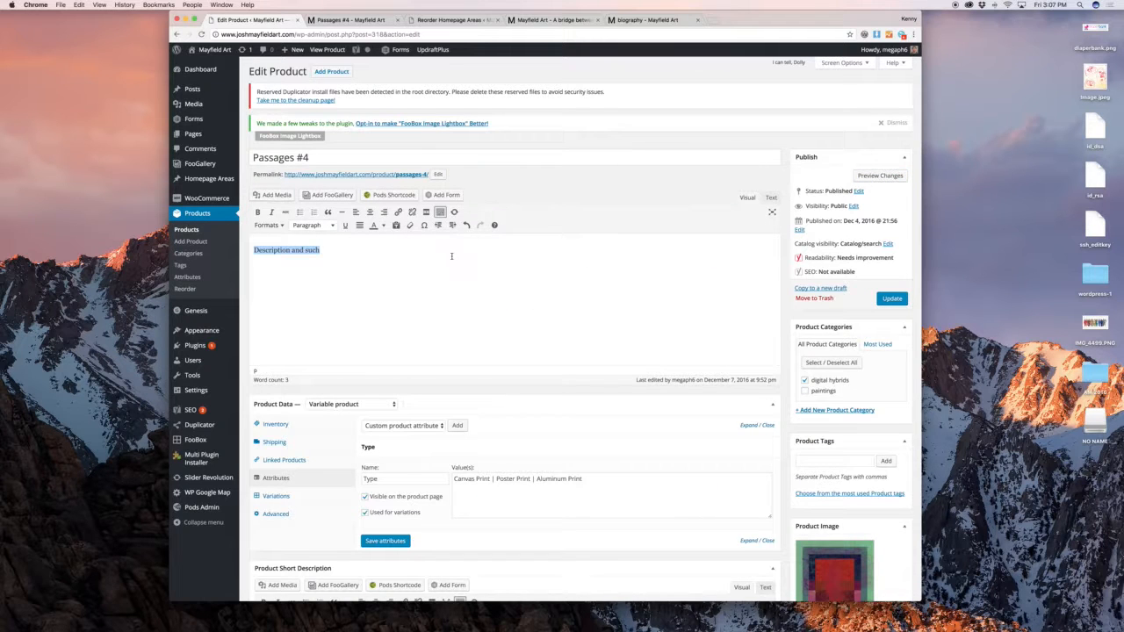
key(BackSpace)
scroll(402, 378, down, 5)
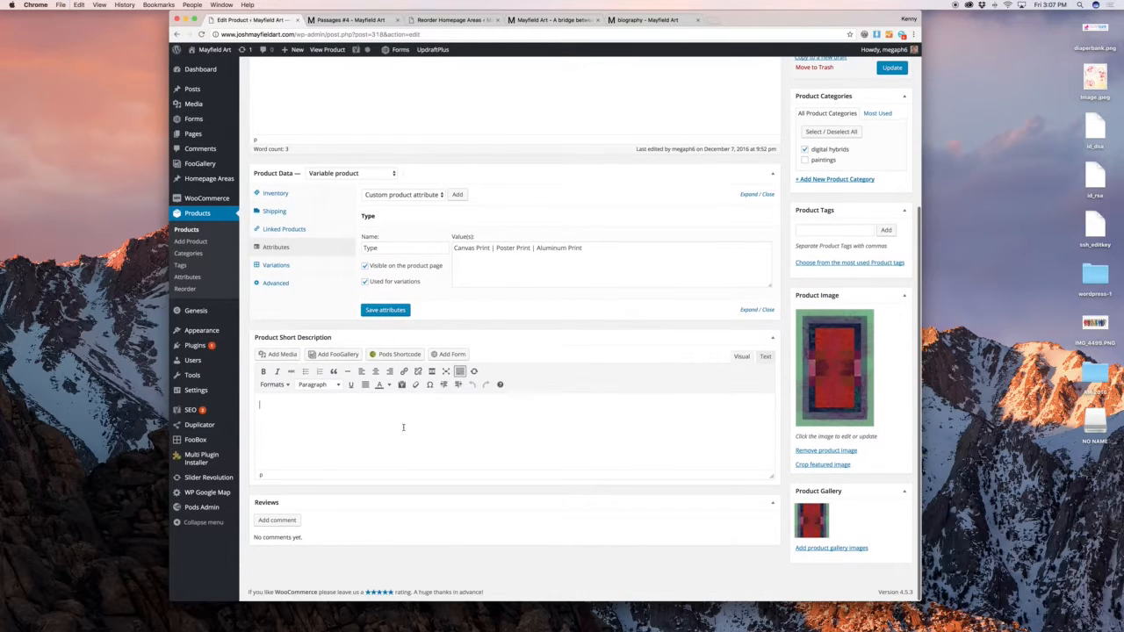
scroll(545, 282, up, 6)
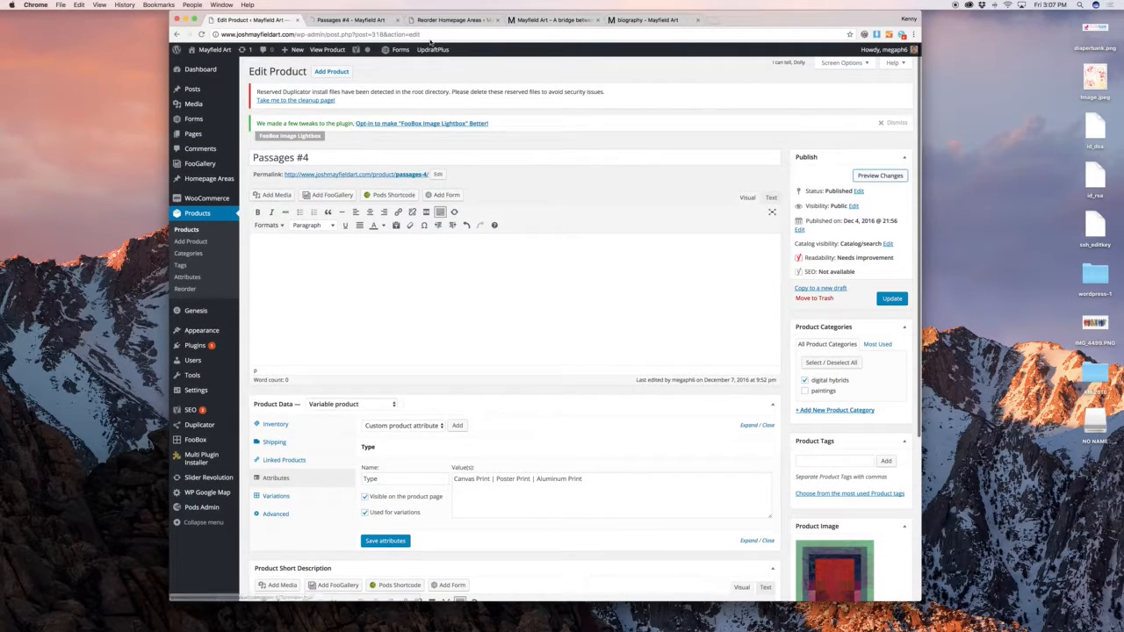
click(347, 21)
key(super+r)
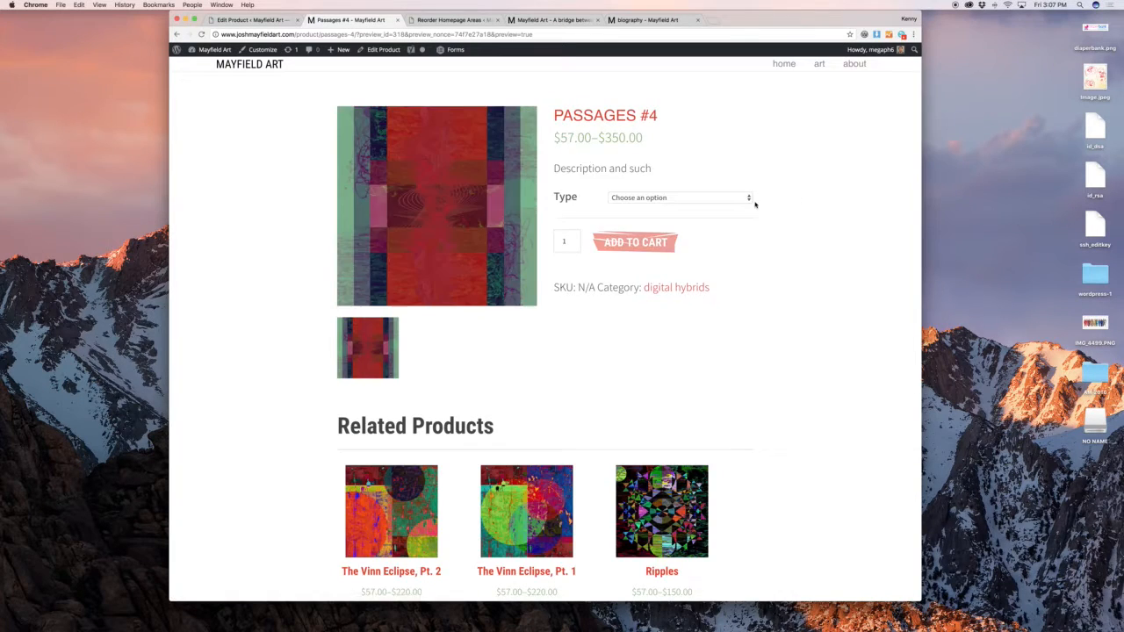
scroll(761, 205, down, 3)
scroll(760, 205, down, 5)
scroll(761, 205, up, 10)
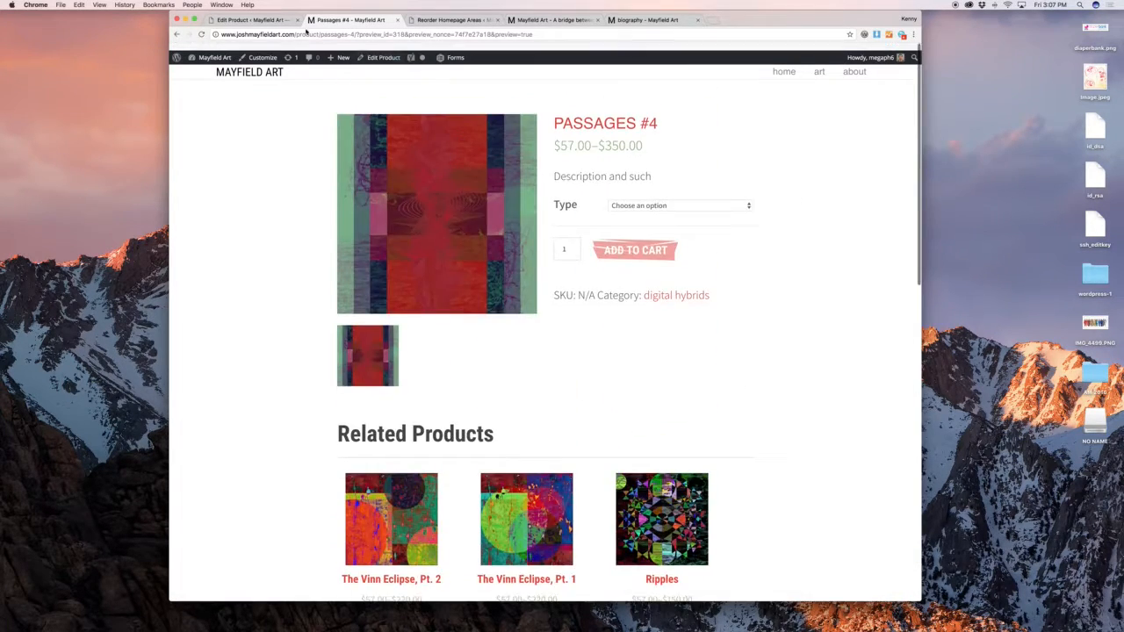
click(257, 21)
Remove the sample short description text and update Passages #4
scroll(337, 395, down, 10)
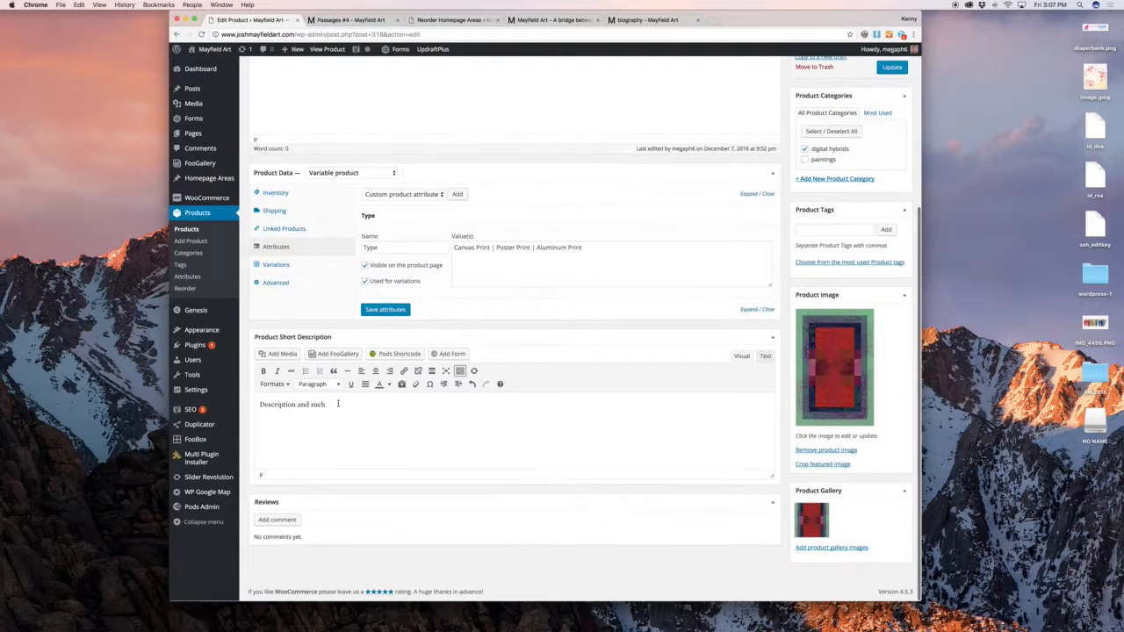
drag(260, 404, 337, 403)
key(super+x)
scroll(383, 378, up, 5)
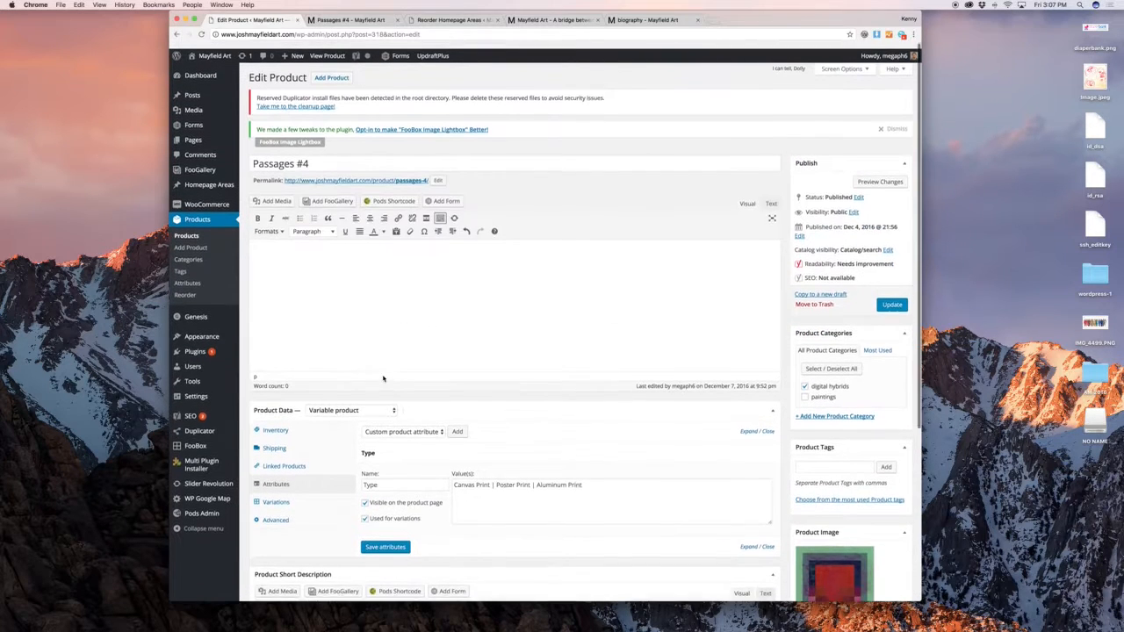
click(390, 331)
click(892, 299)
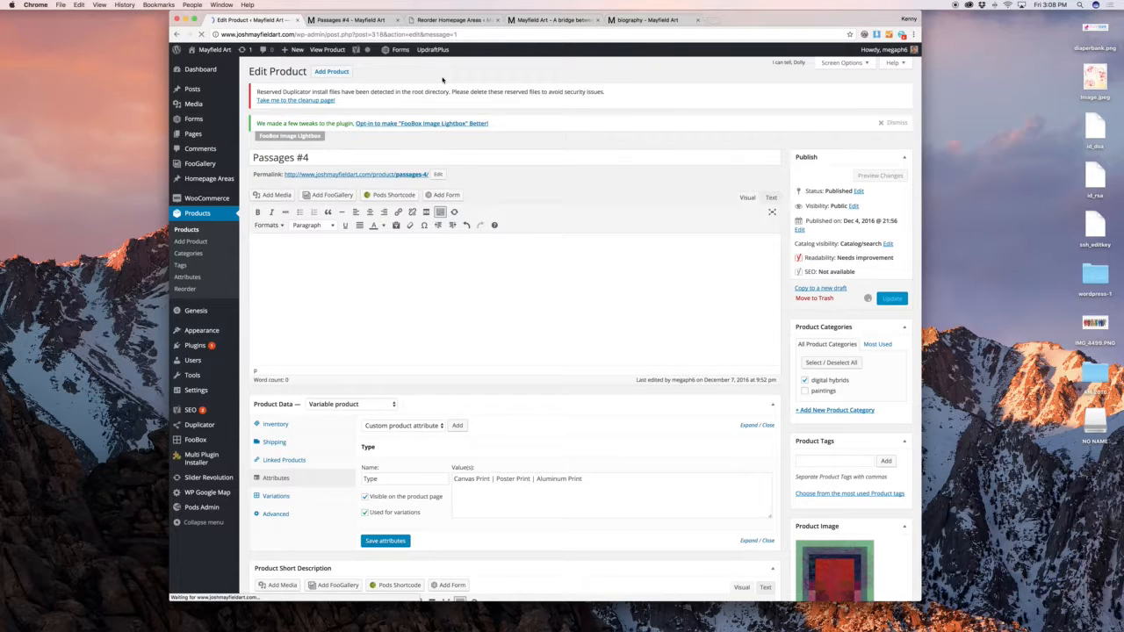
Start a new product titled 'New Art!'
click(323, 74)
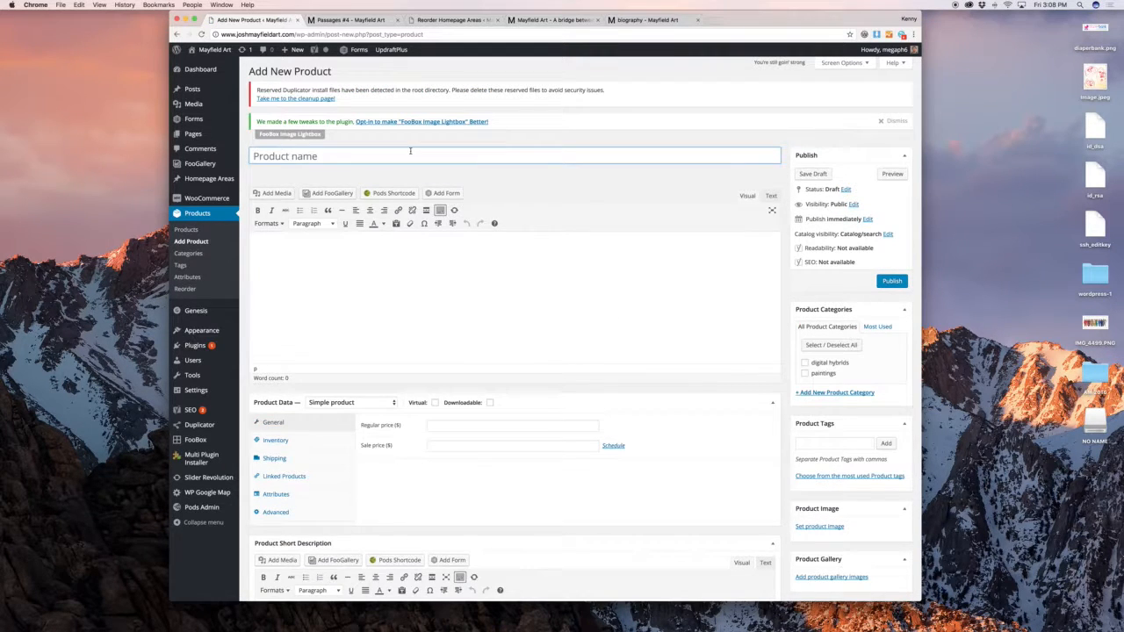
text(New Art!)
click(464, 260)
scroll(463, 281, down, 3)
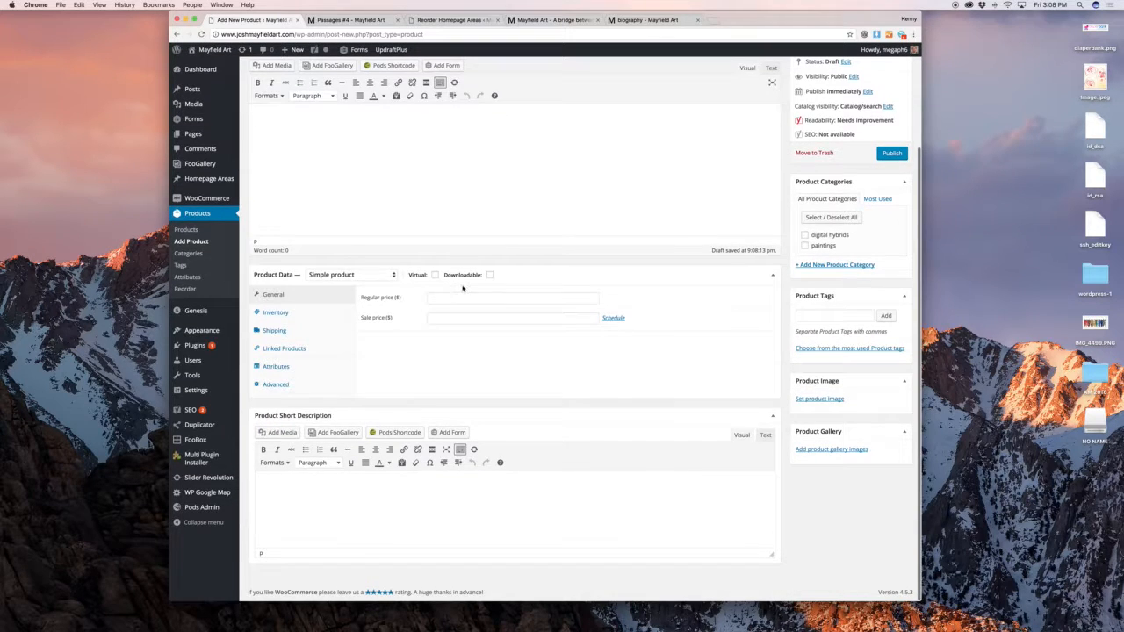
Set All-My-Sons-poster-yellow.jpg as the new product's image
click(819, 399)
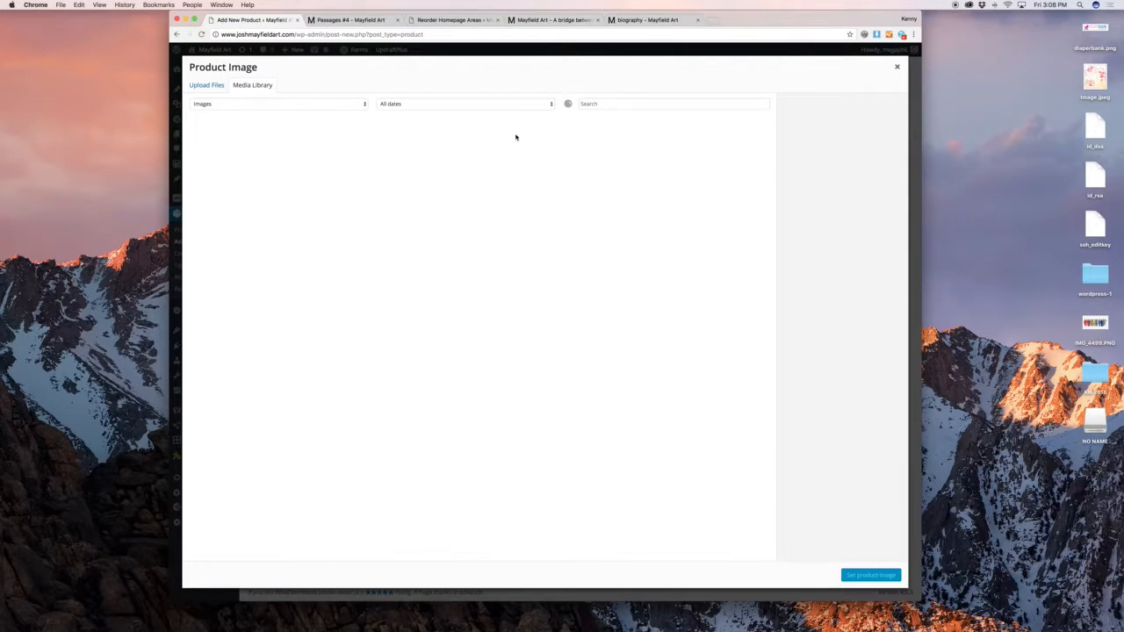
click(729, 204)
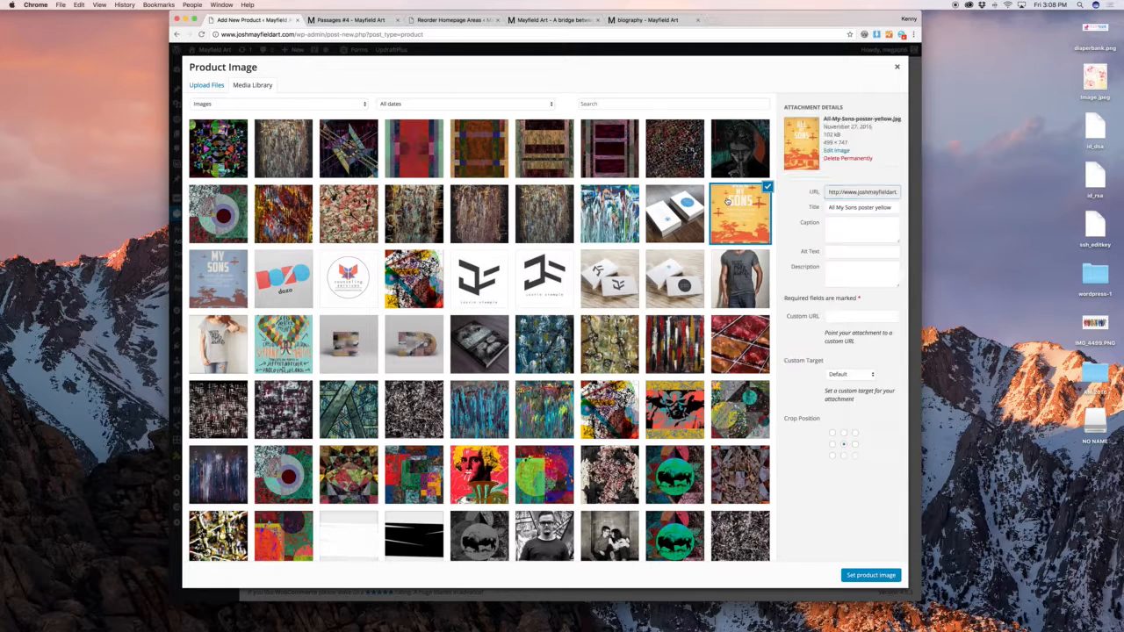
click(870, 575)
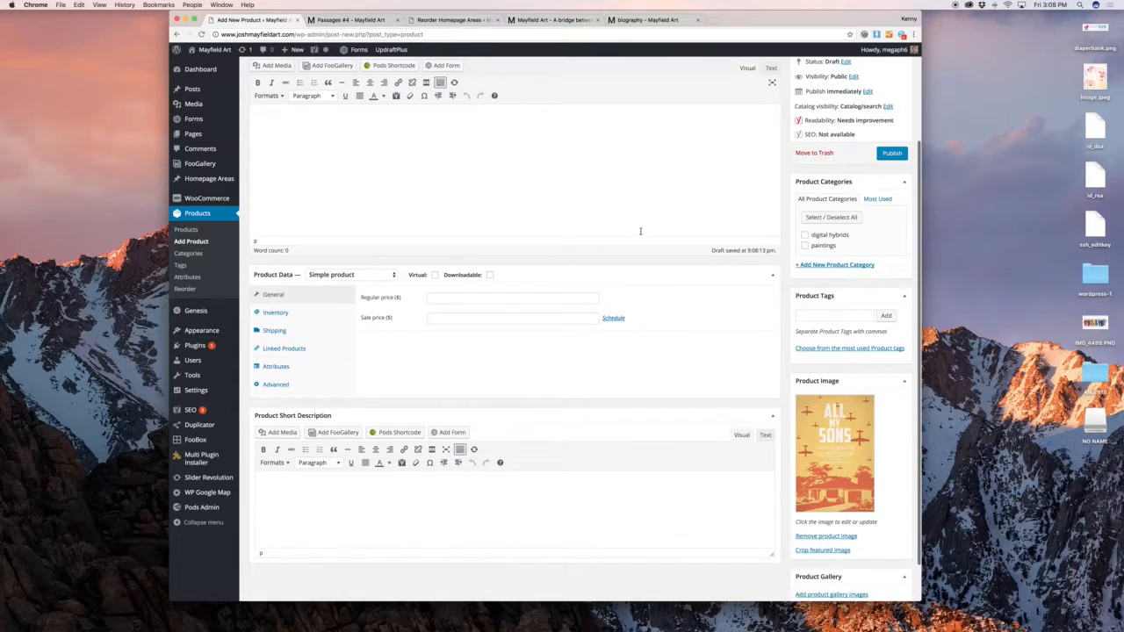
click(593, 162)
Switch the new product's type to Variable product
click(283, 332)
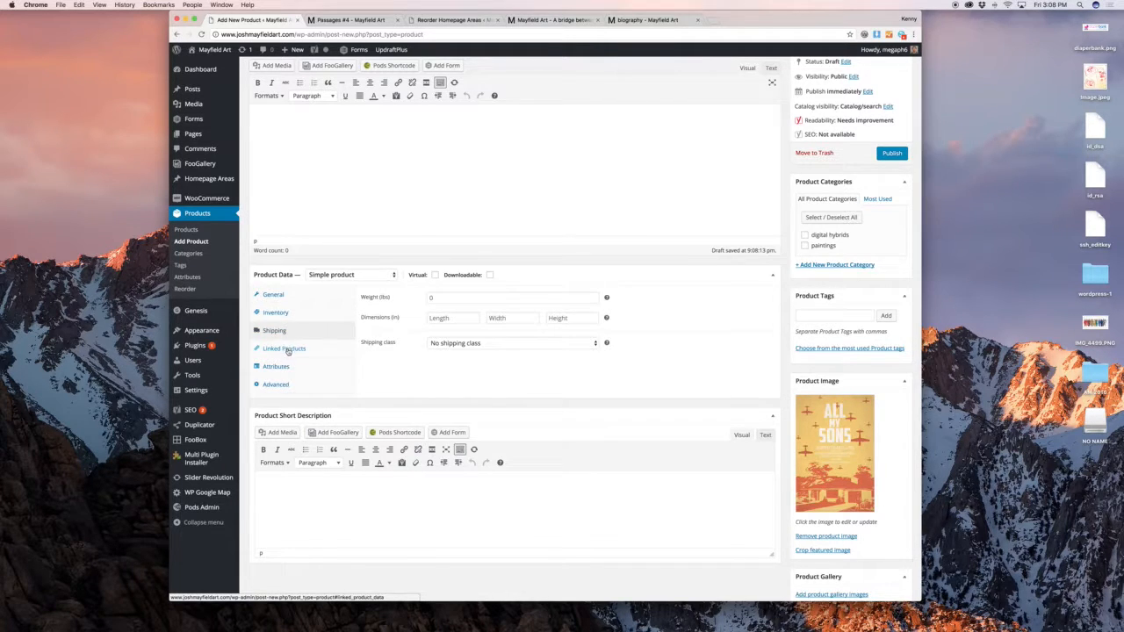
click(286, 368)
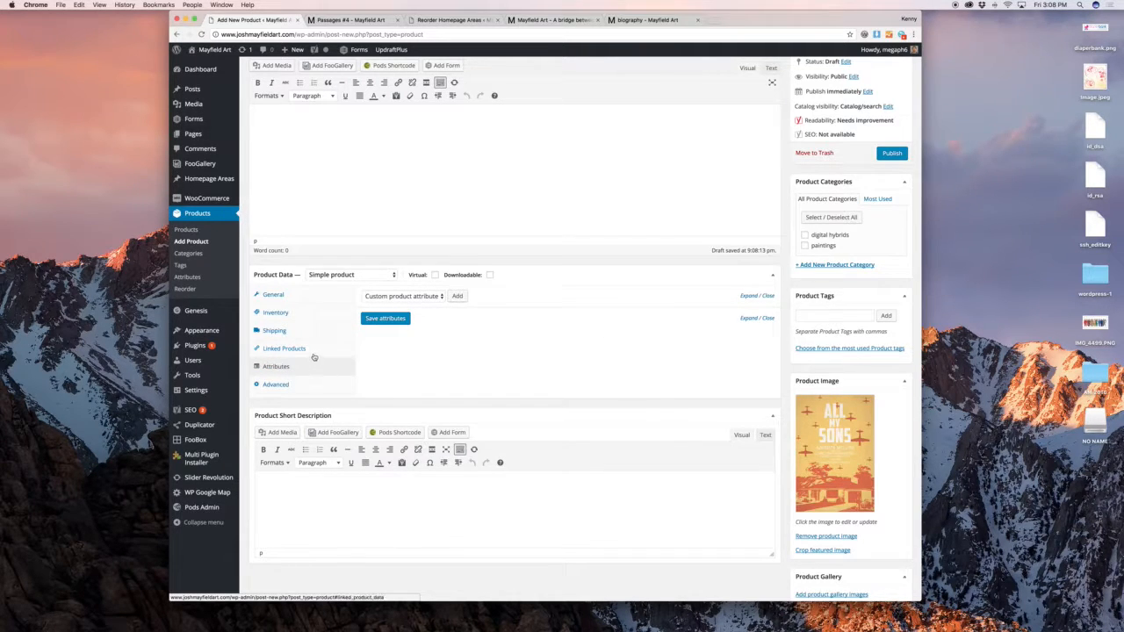
click(333, 274)
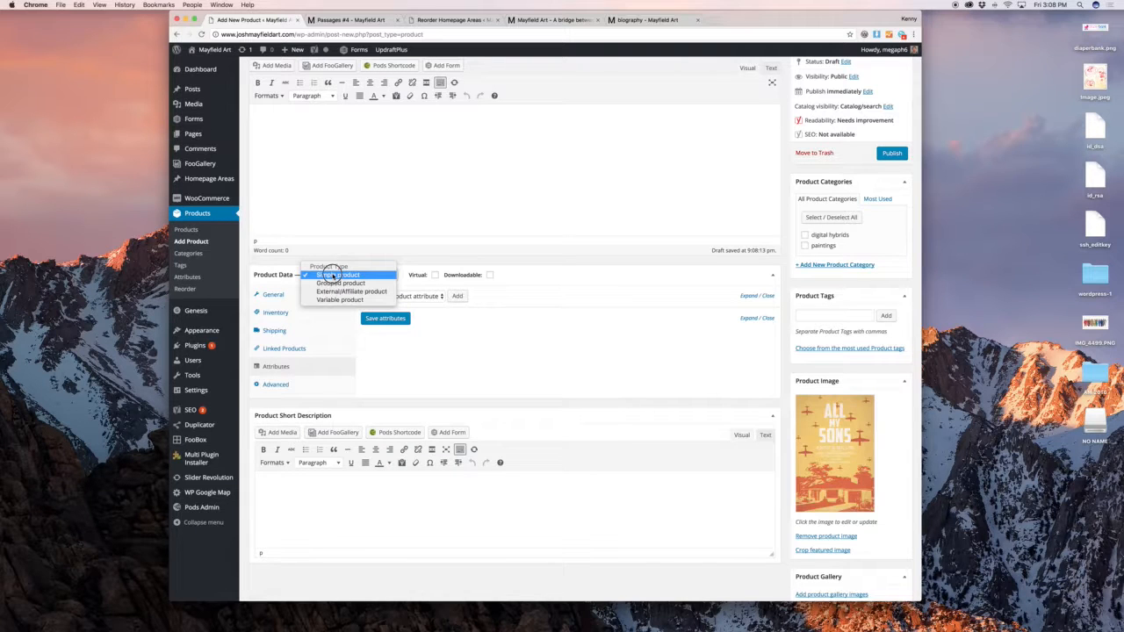
click(331, 299)
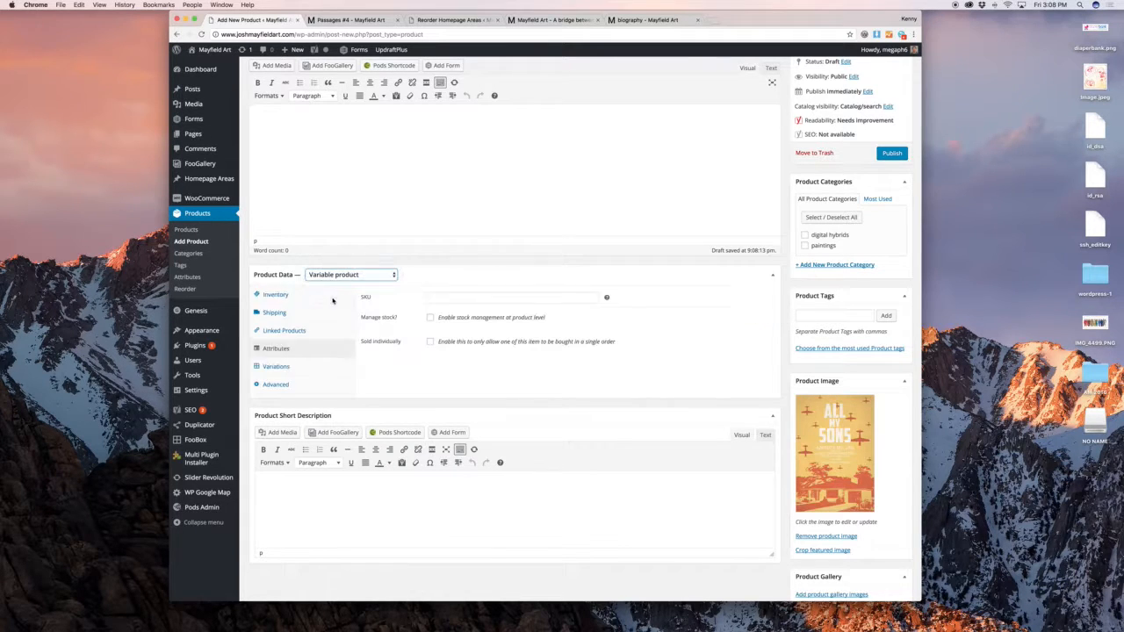
click(290, 350)
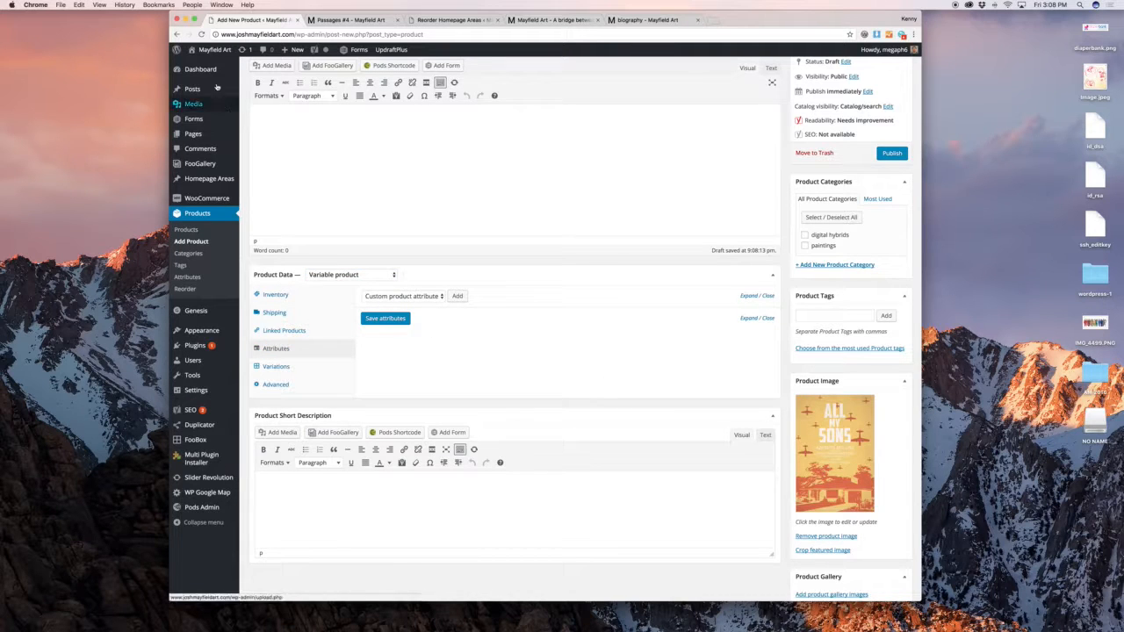
Copy the Type attribute values from Passages #4's edit page in another tab
drag(177, 34, 185, 50)
click(336, 21)
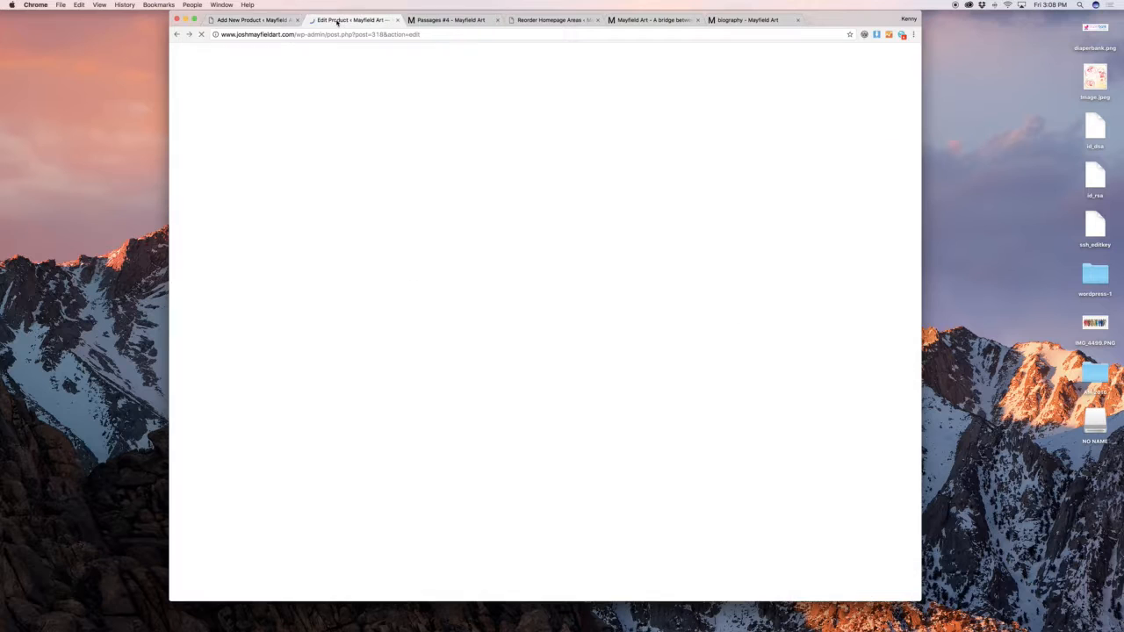
scroll(465, 325, down, 10)
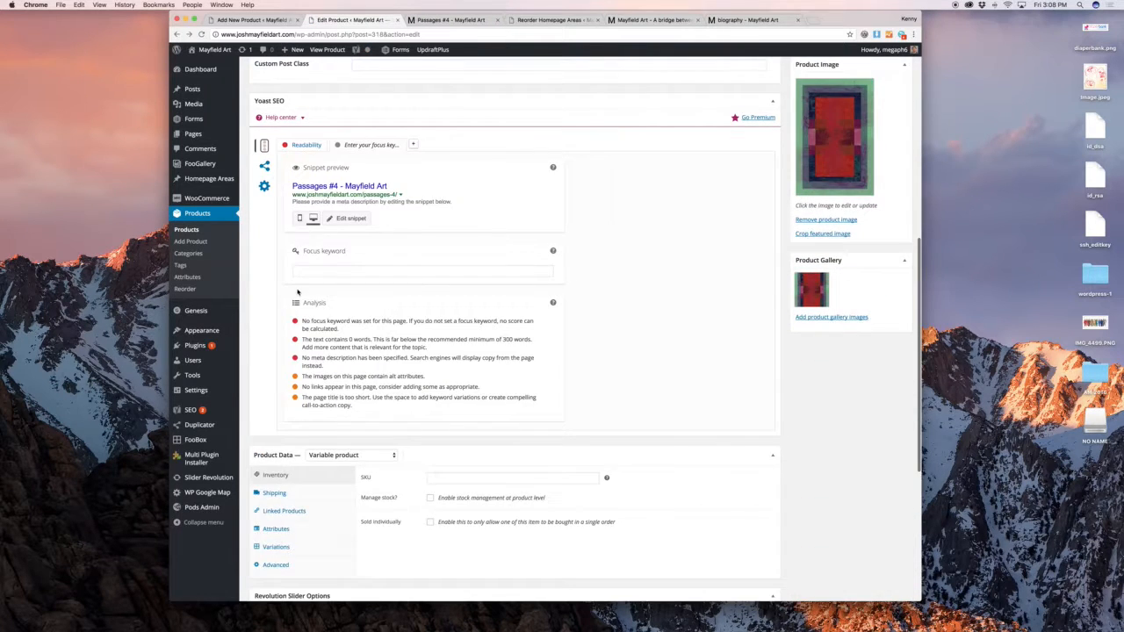
scroll(297, 292, down, 5)
click(288, 324)
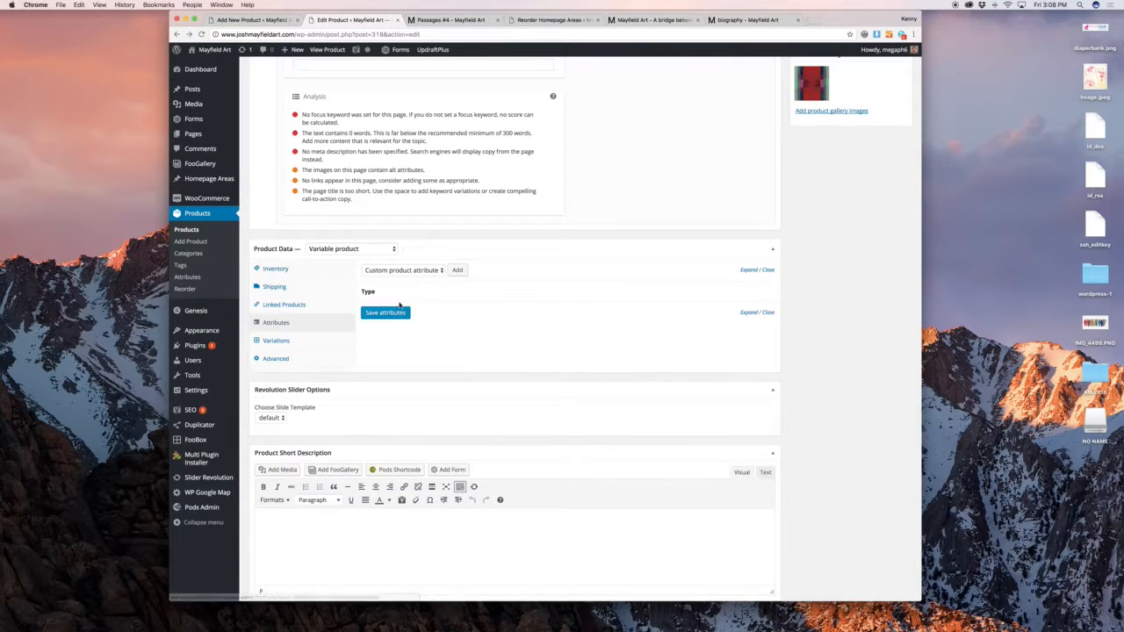
click(446, 289)
triple_click(489, 330)
key(ctrl+c)
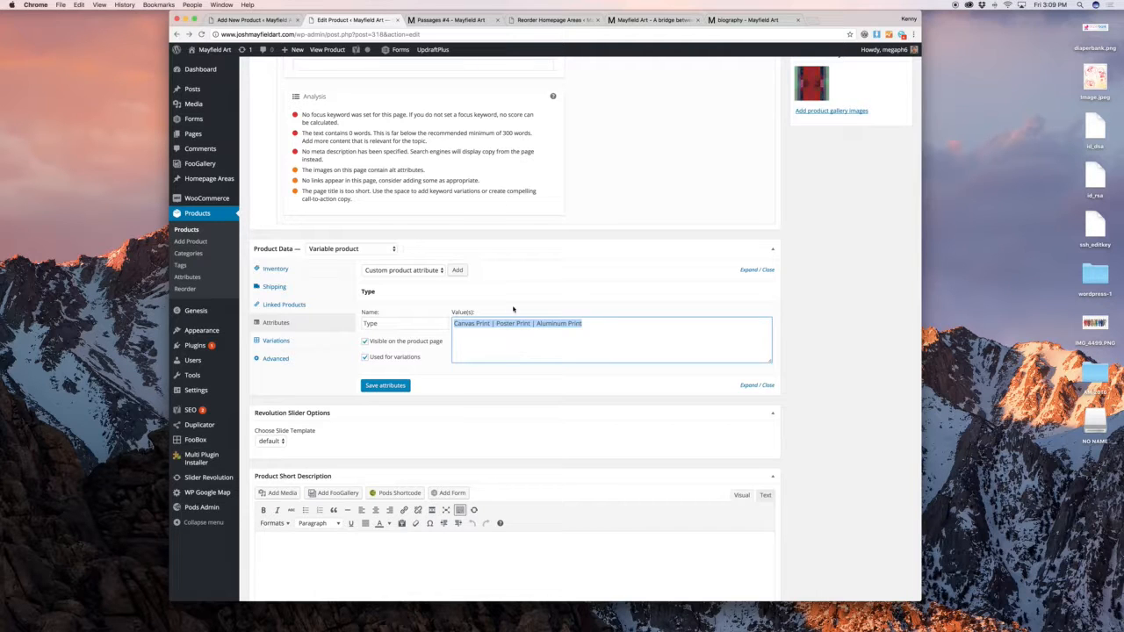
click(272, 19)
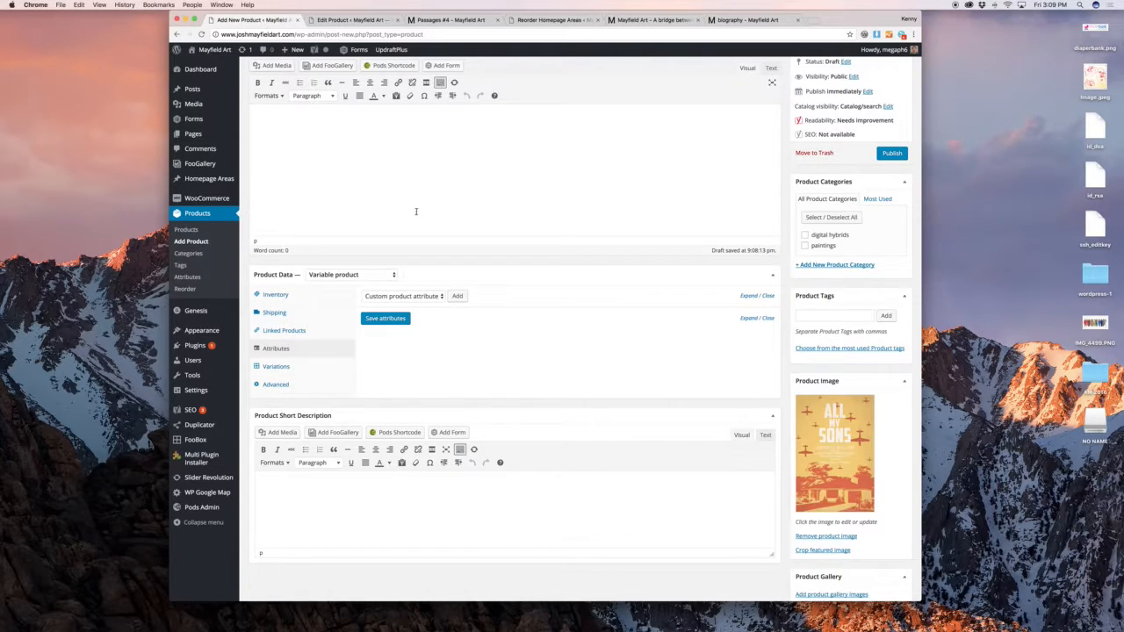
Add a custom Type attribute with Canvas, Poster and Aluminum Print values, used for variations
scroll(426, 305, down, 2)
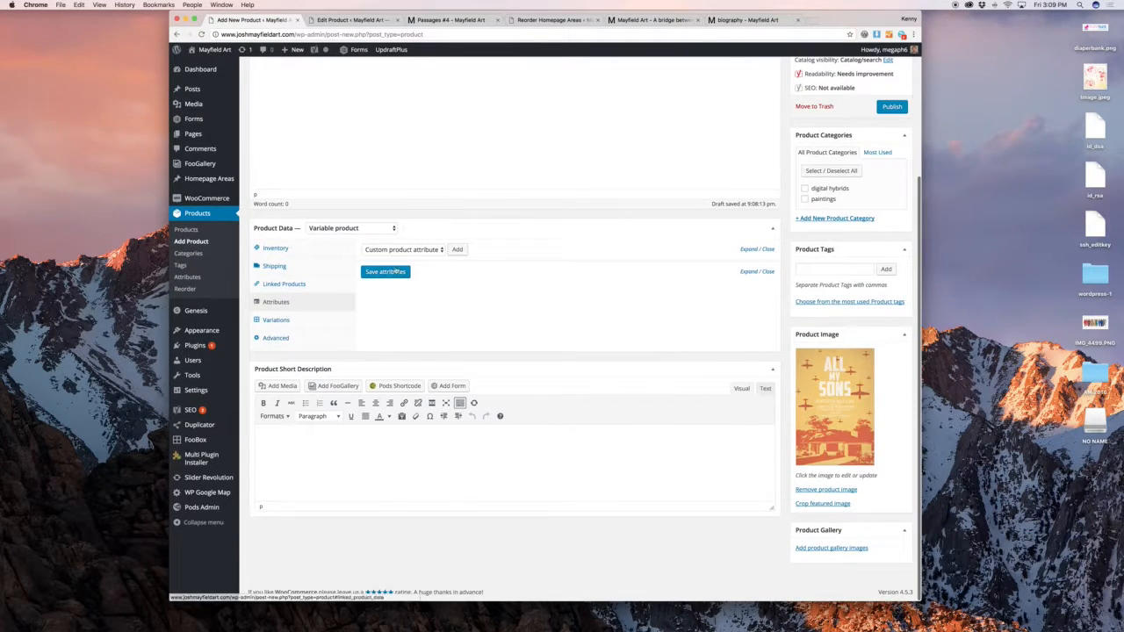
click(433, 250)
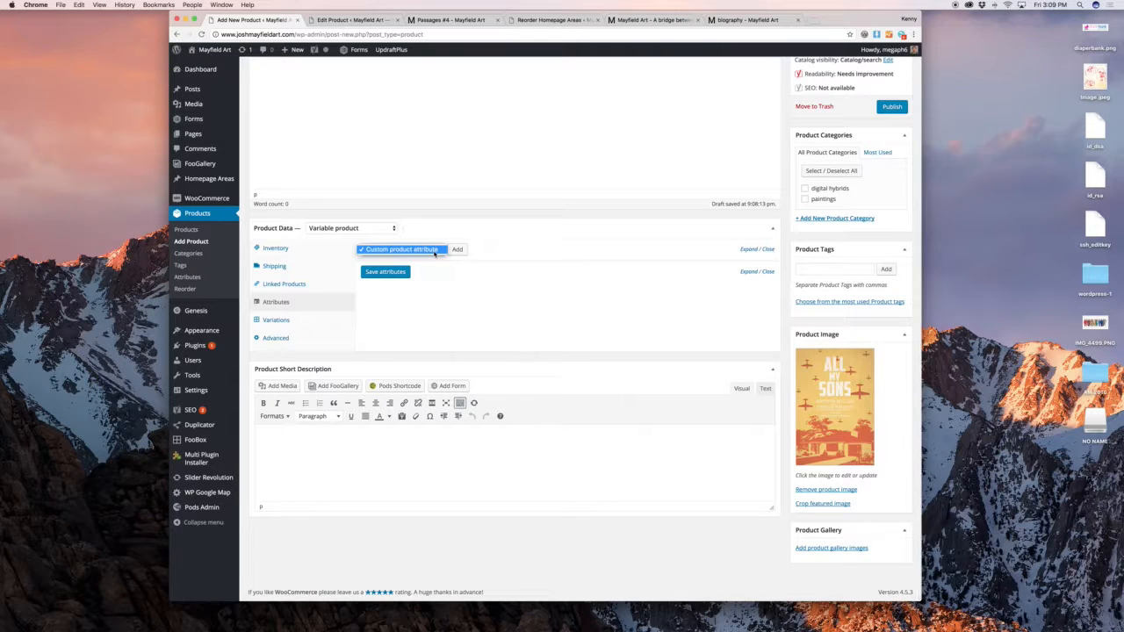
click(437, 251)
click(457, 251)
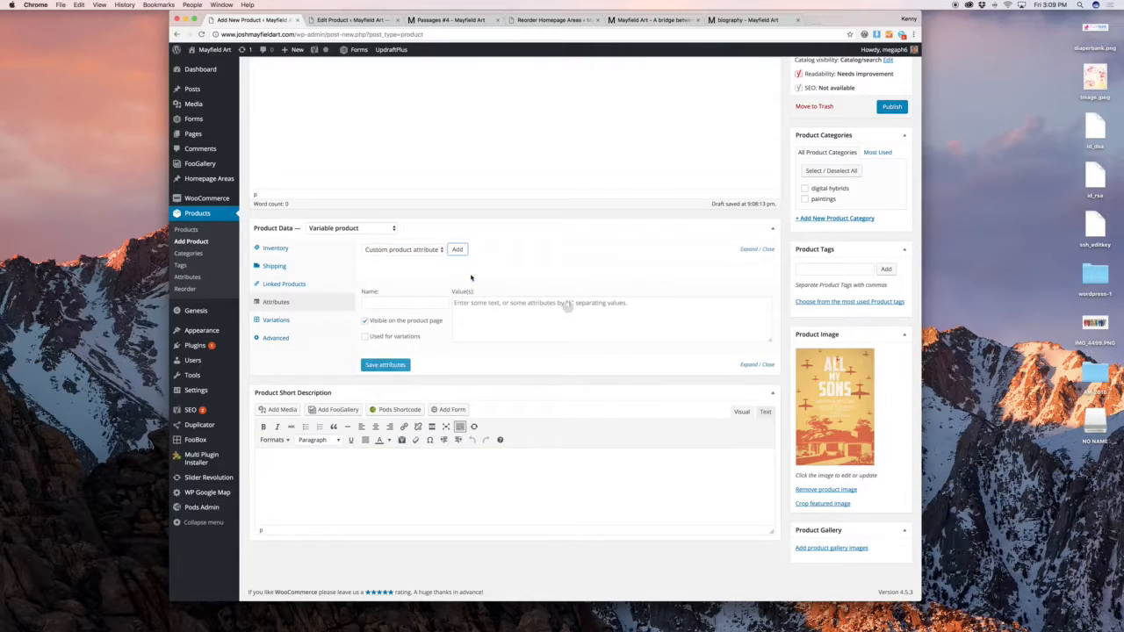
click(480, 305)
key(ctrl+v)
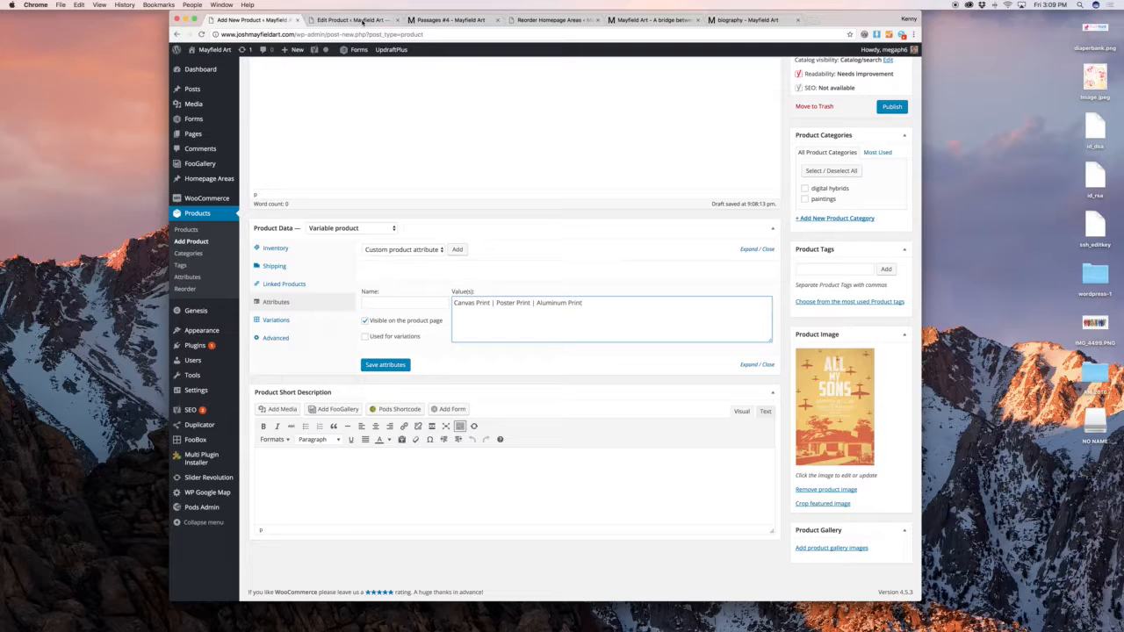
click(362, 21)
click(297, 18)
click(385, 301)
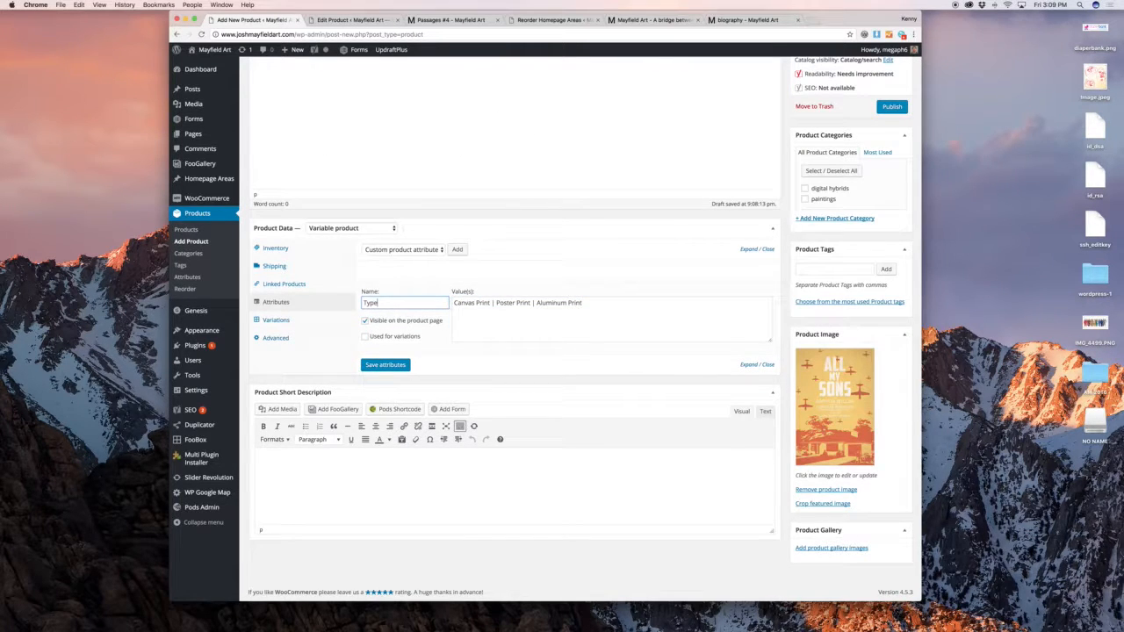
click(400, 338)
click(389, 363)
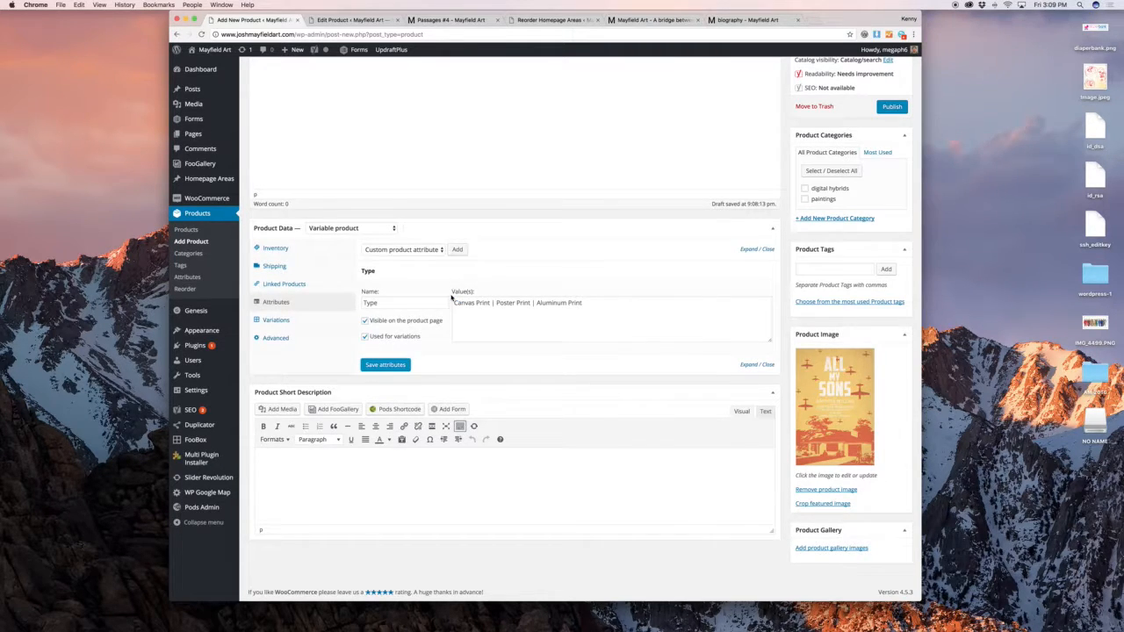
Create three variations from all attributes
click(280, 318)
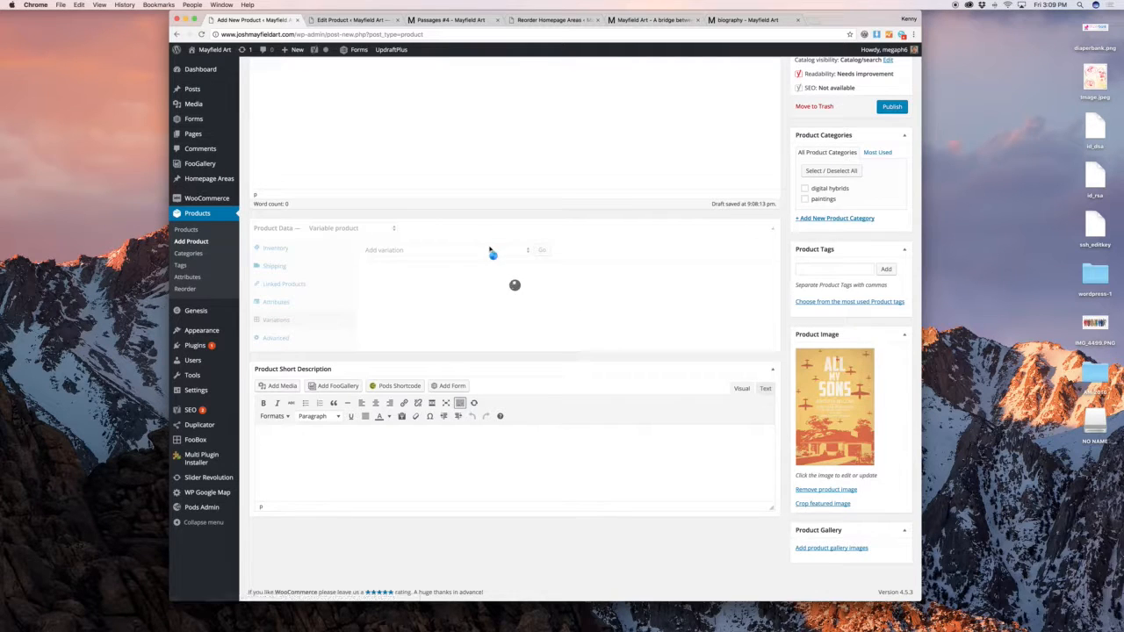
click(454, 250)
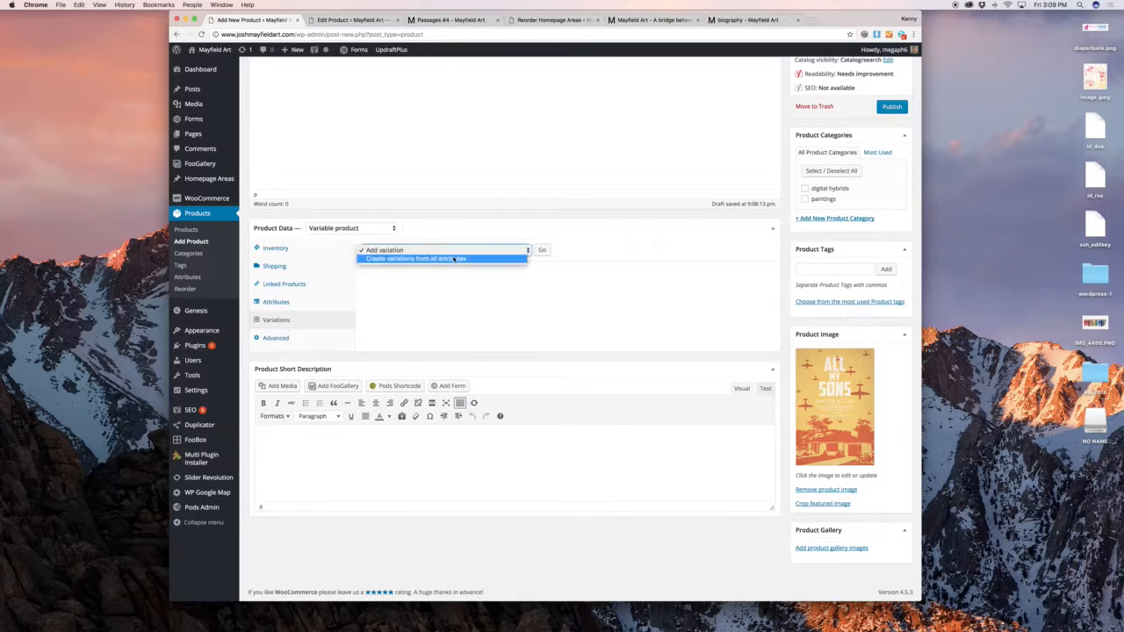
click(454, 259)
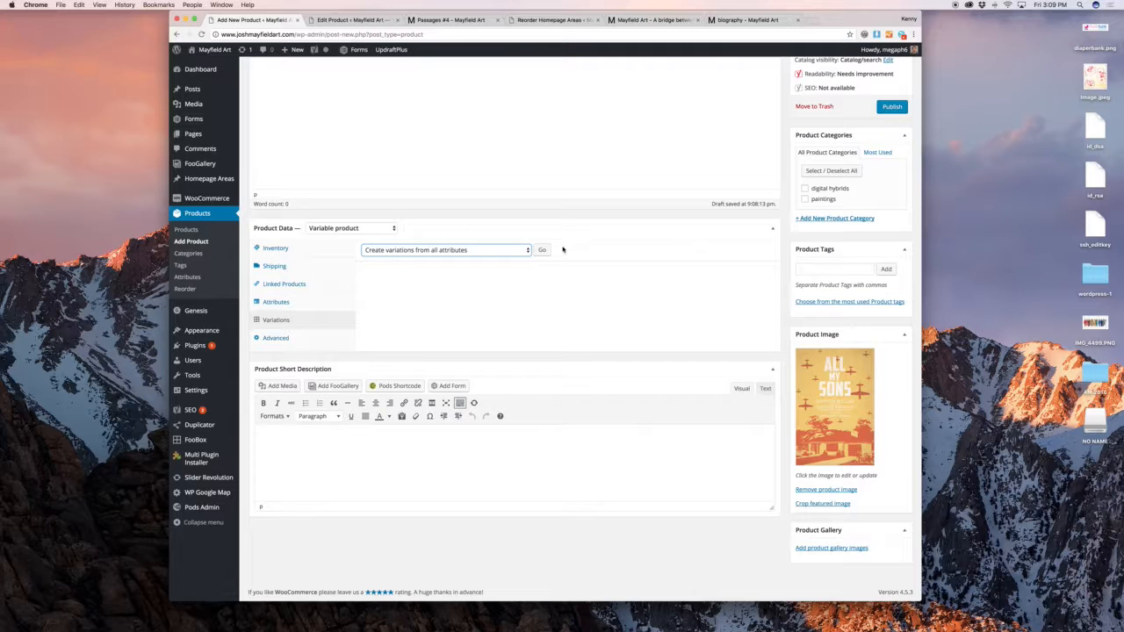
click(542, 251)
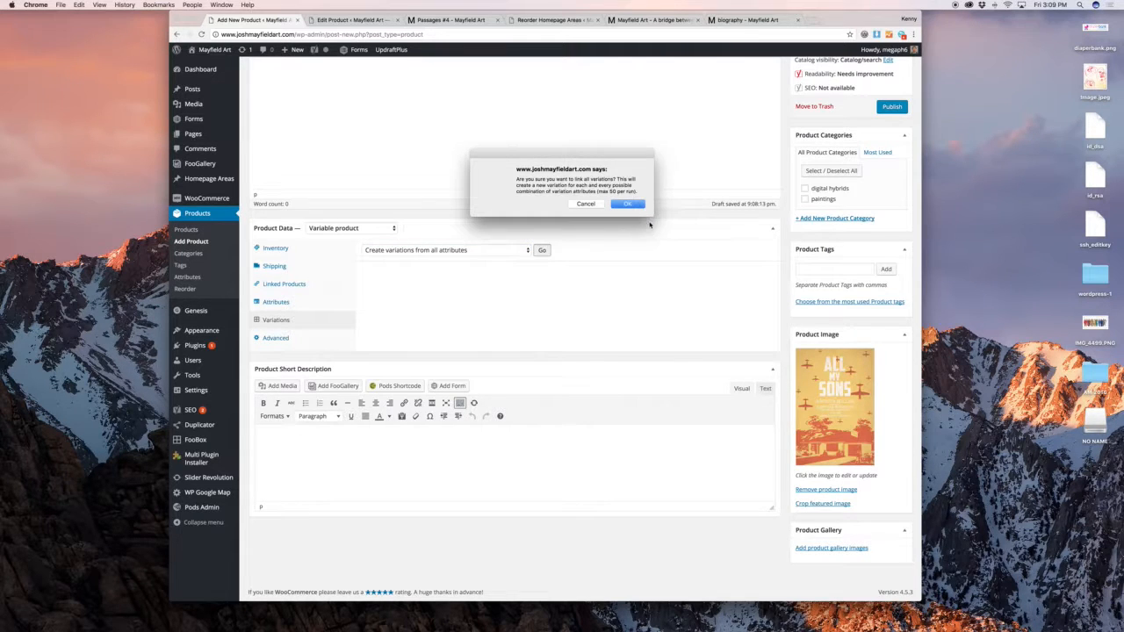
click(626, 204)
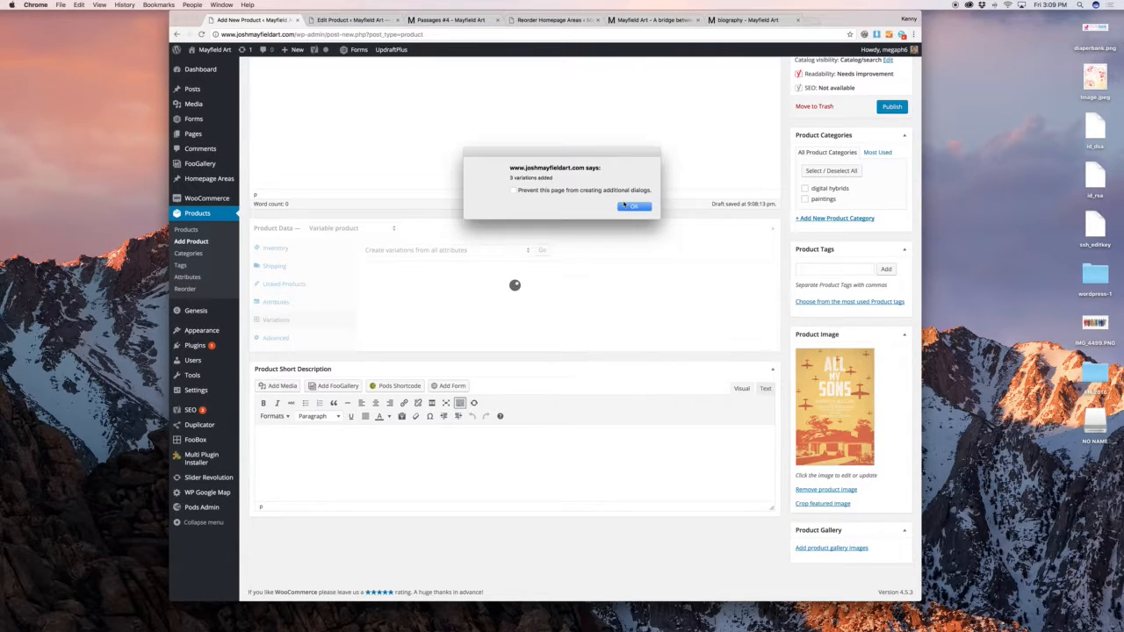
click(628, 207)
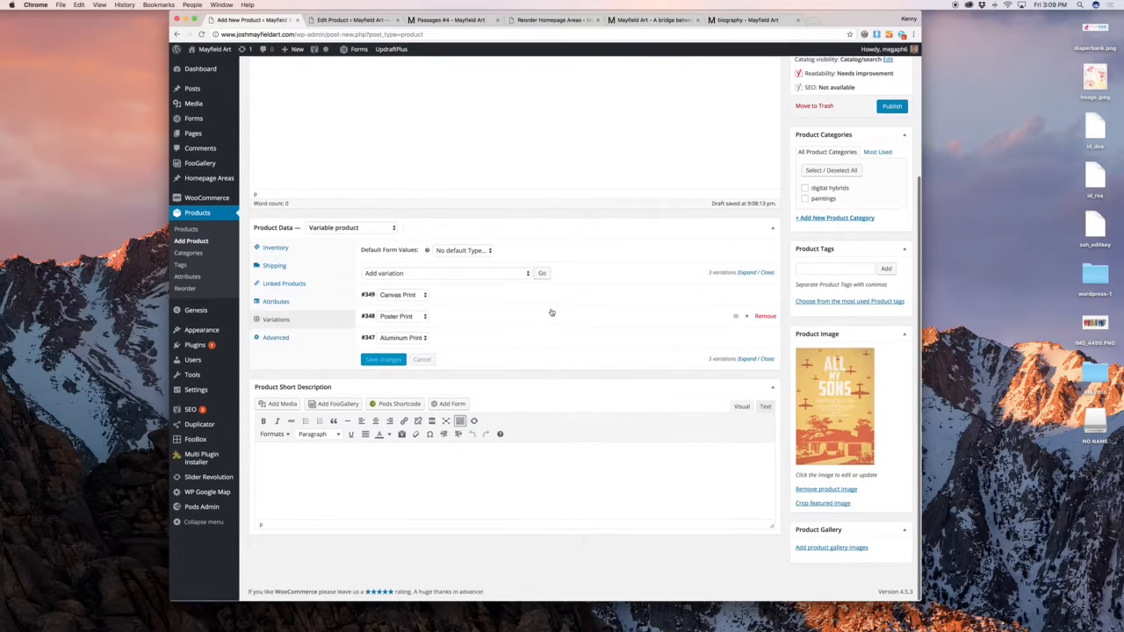
Price the Canvas Print variation at 50 and the Poster Print at 500
click(549, 301)
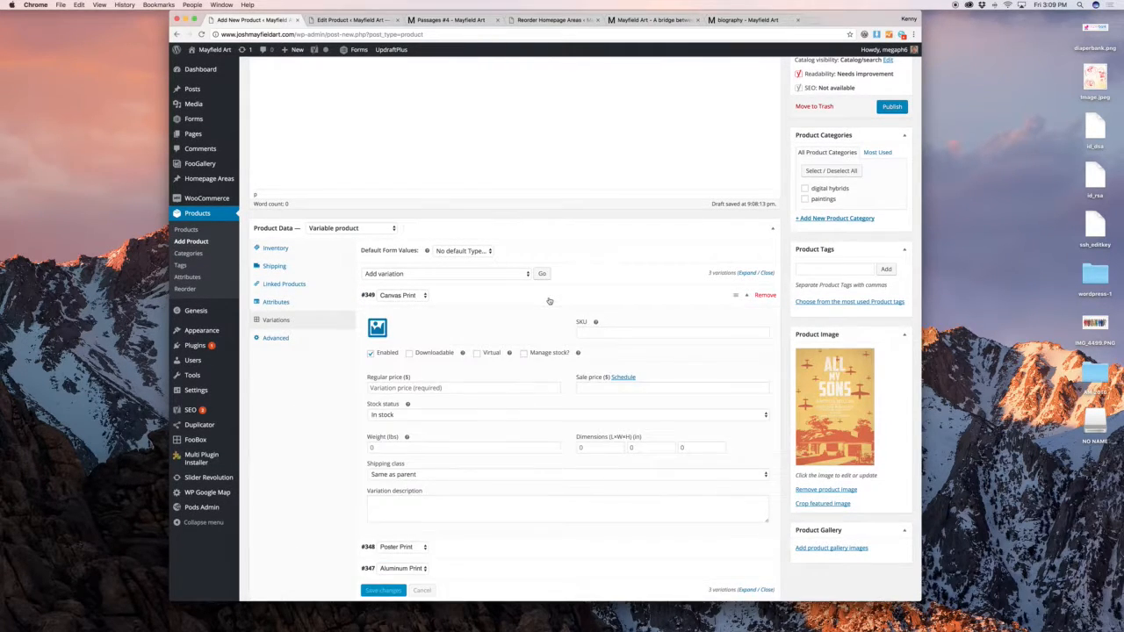
scroll(549, 301, down, 2)
click(585, 321)
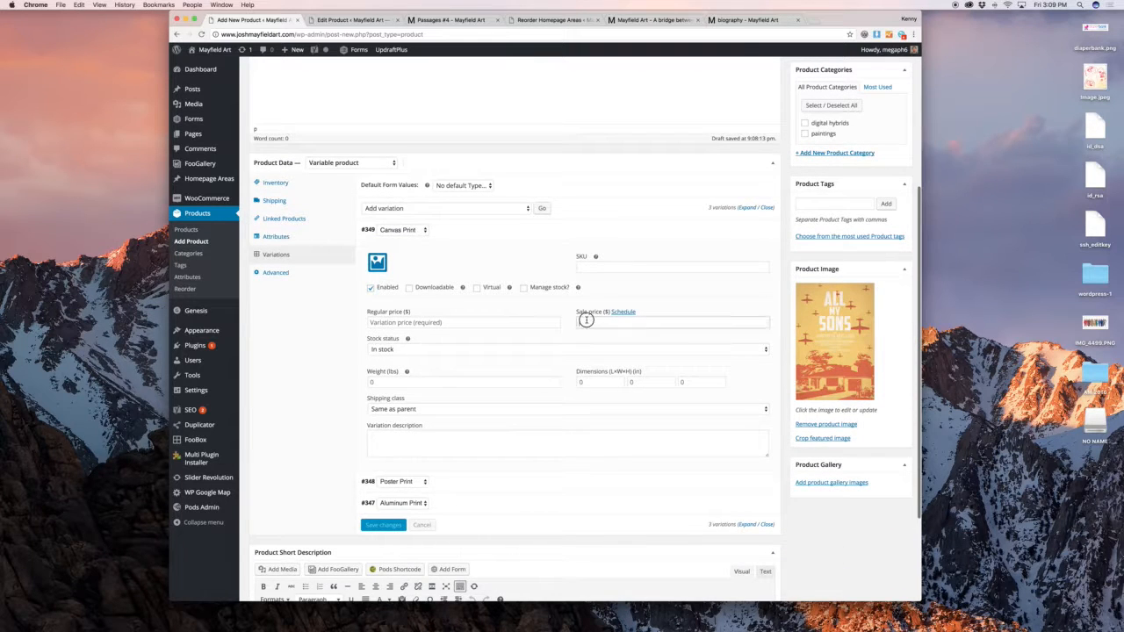
click(526, 323)
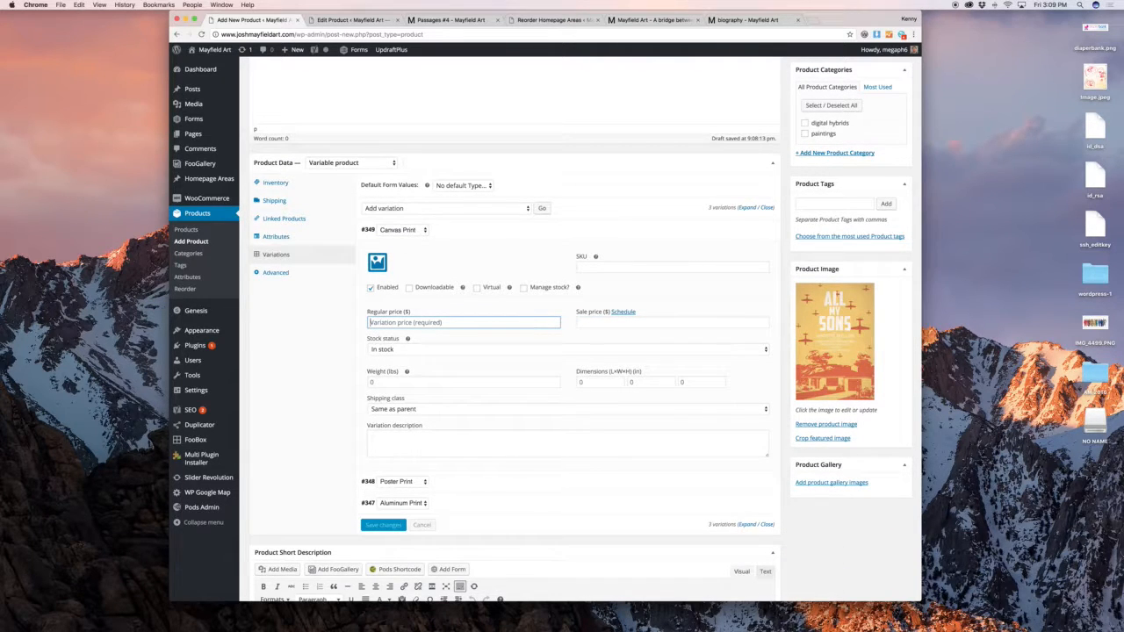
text(50)
key(Tab)
scroll(508, 438, down, 1)
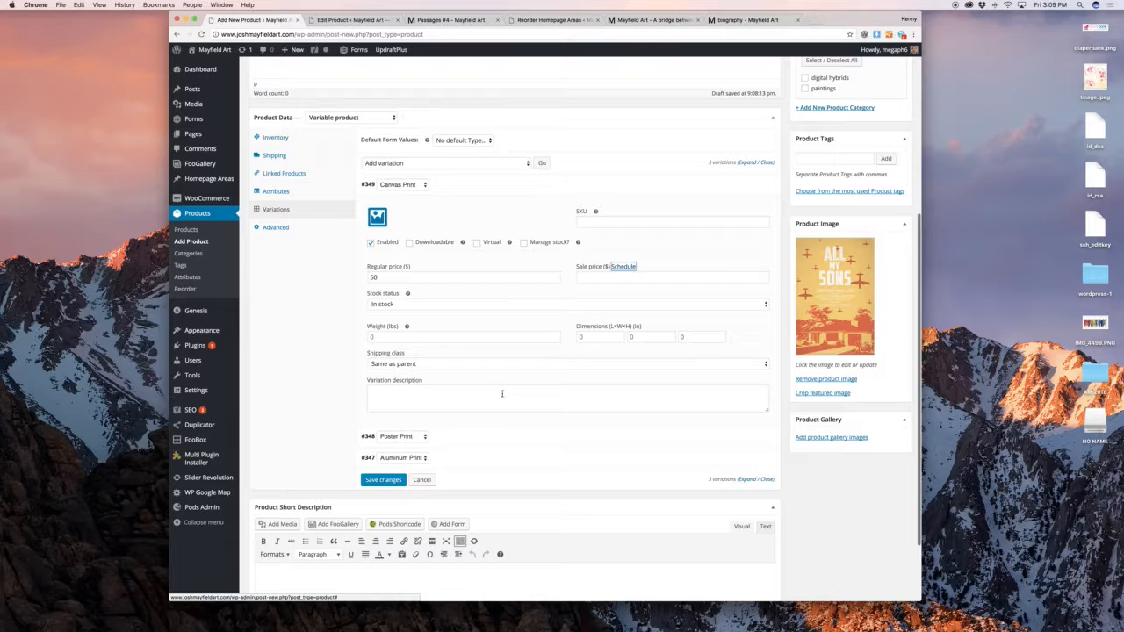
click(509, 438)
scroll(409, 427, down, 4)
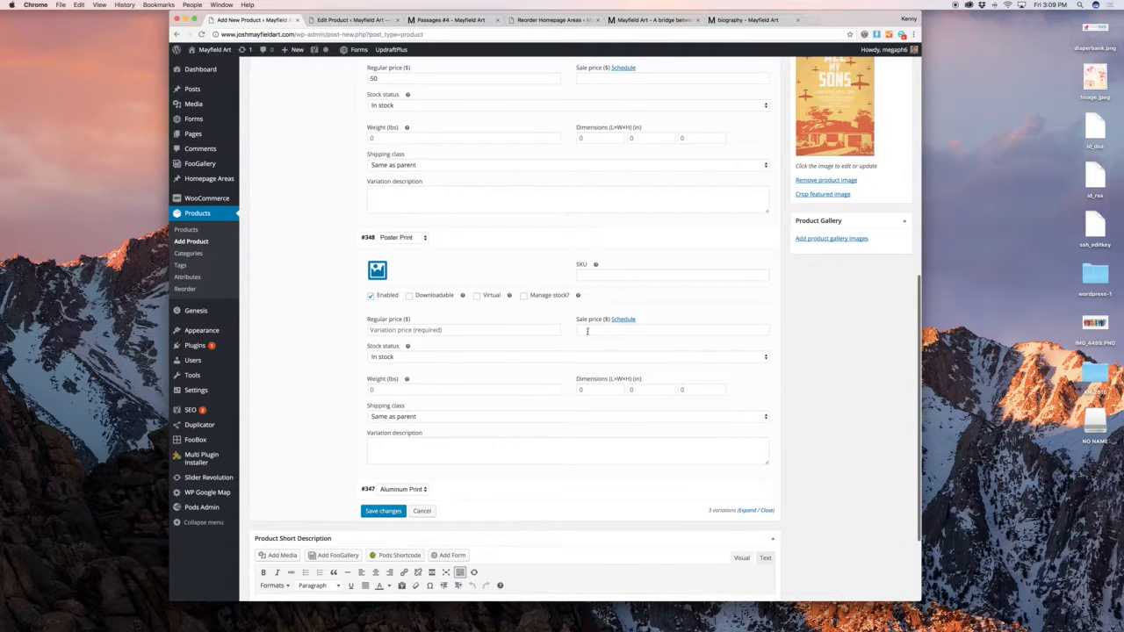
click(517, 329)
text(500)
key(Tab)
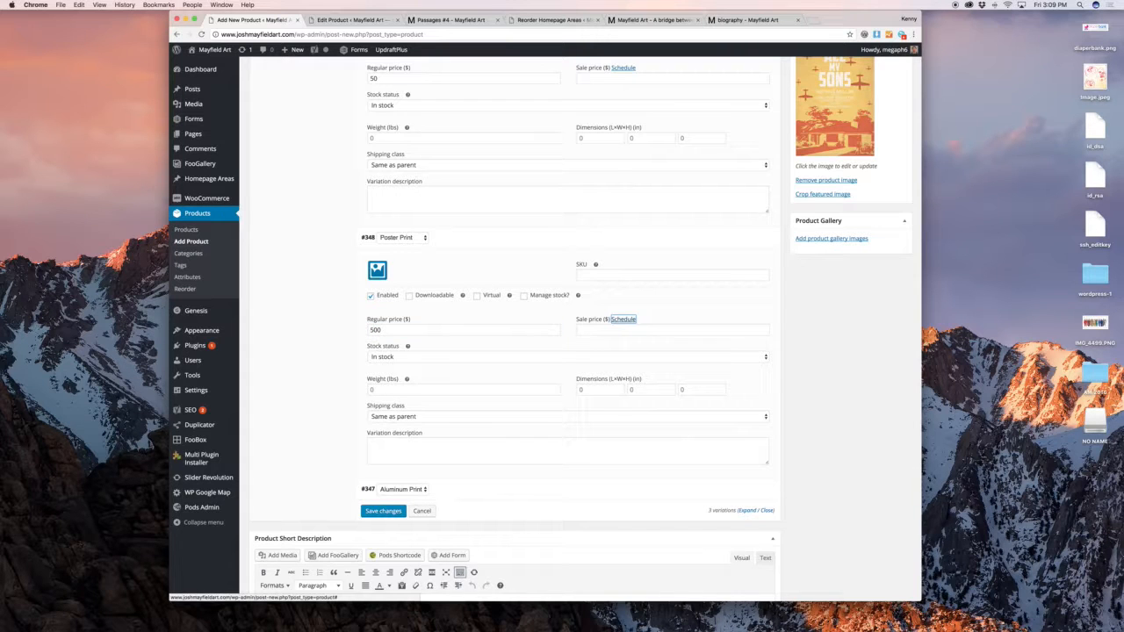
Price the Aluminum Print at 50000, save the variations and preview the product
click(498, 491)
scroll(487, 478, down, 4)
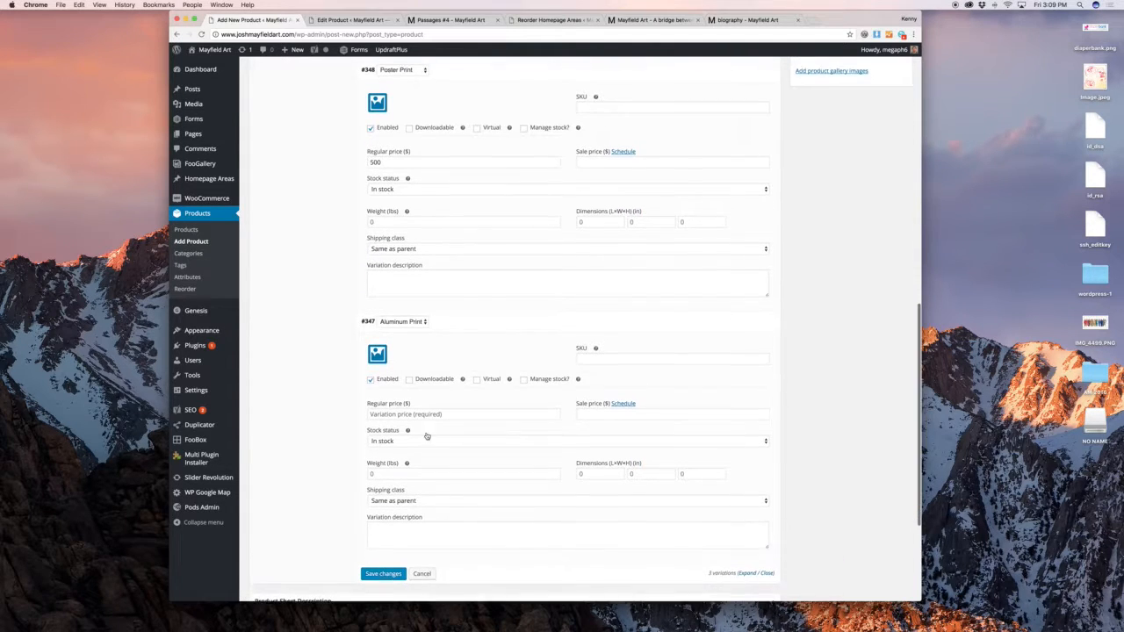
click(415, 414)
text(50000)
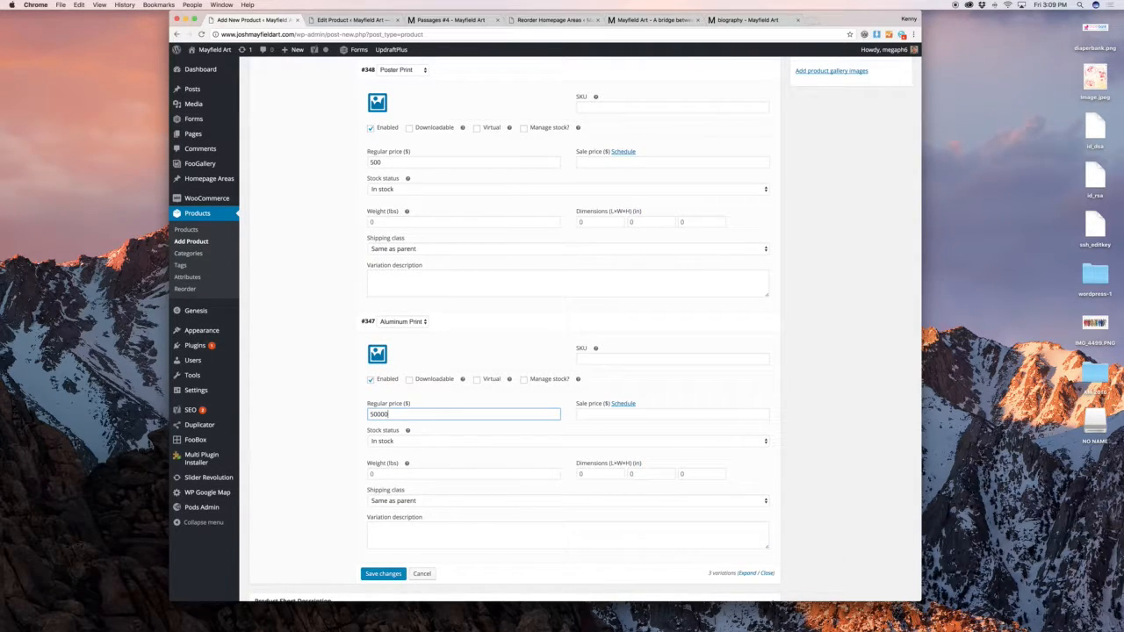
scroll(514, 380, up, 15)
scroll(474, 383, down, 15)
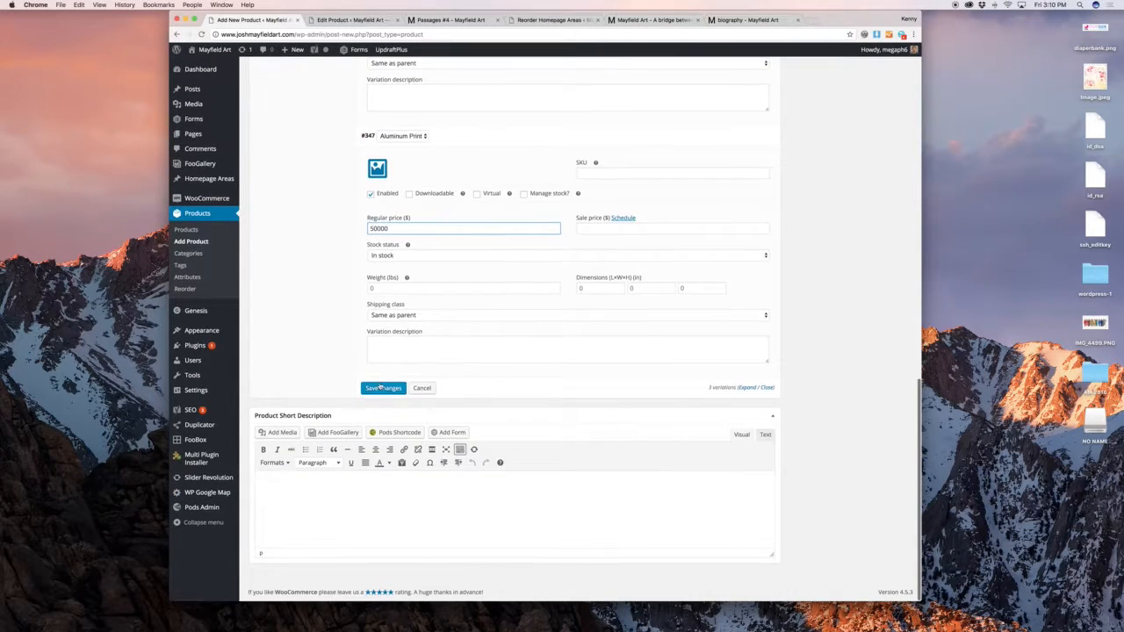
click(381, 387)
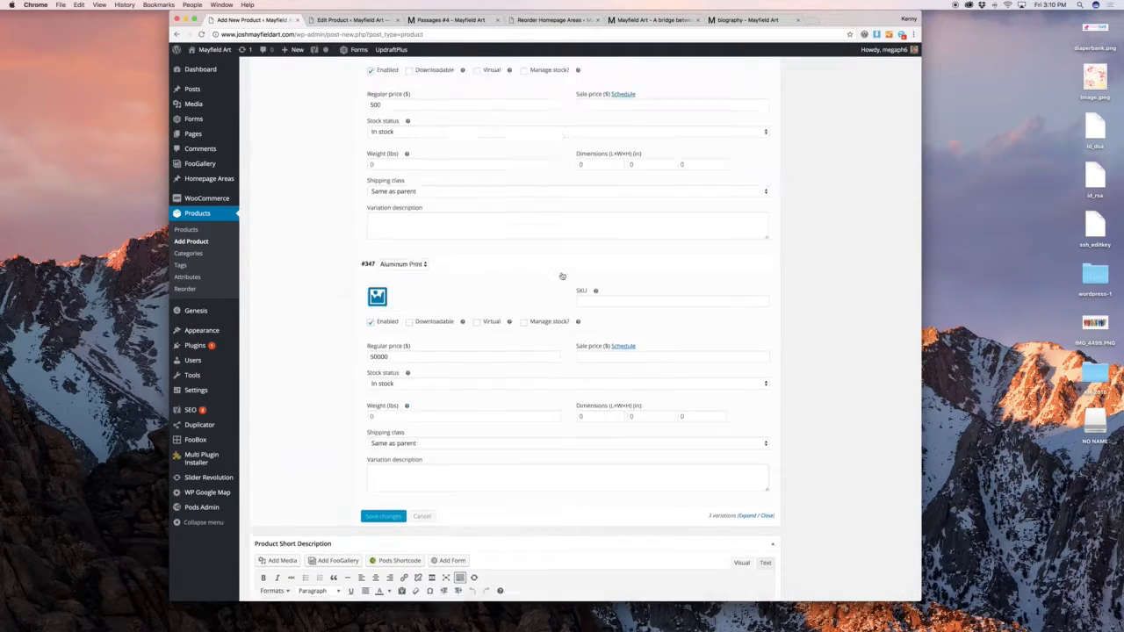
scroll(562, 275, up, 15)
click(891, 174)
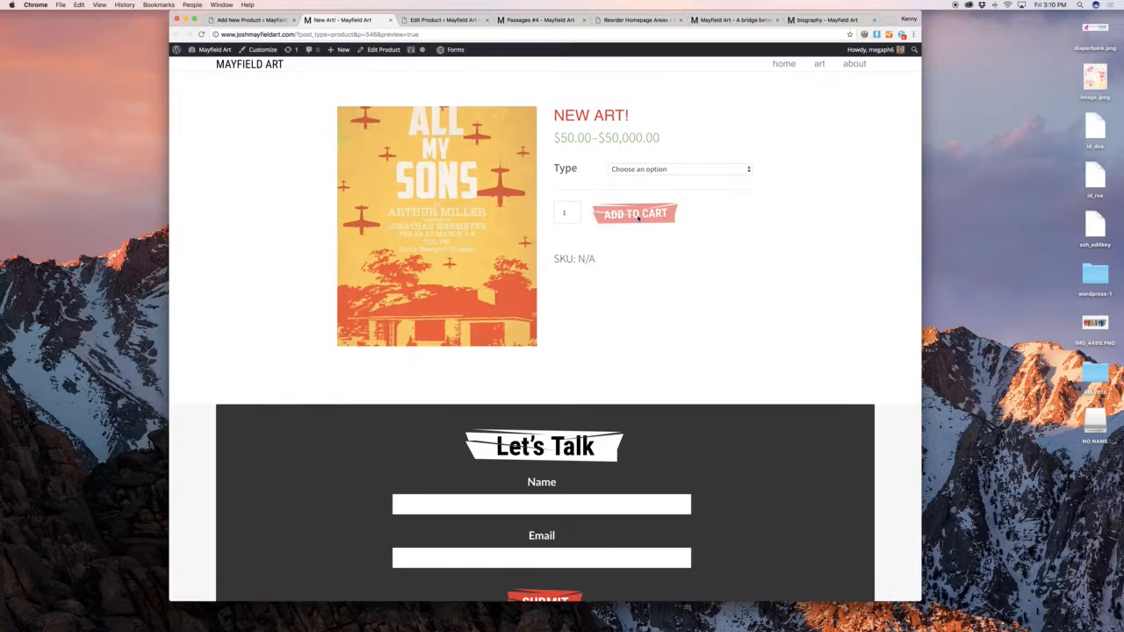
Check the price shown for the Canvas, Poster and Aluminum Print options
click(655, 170)
click(656, 179)
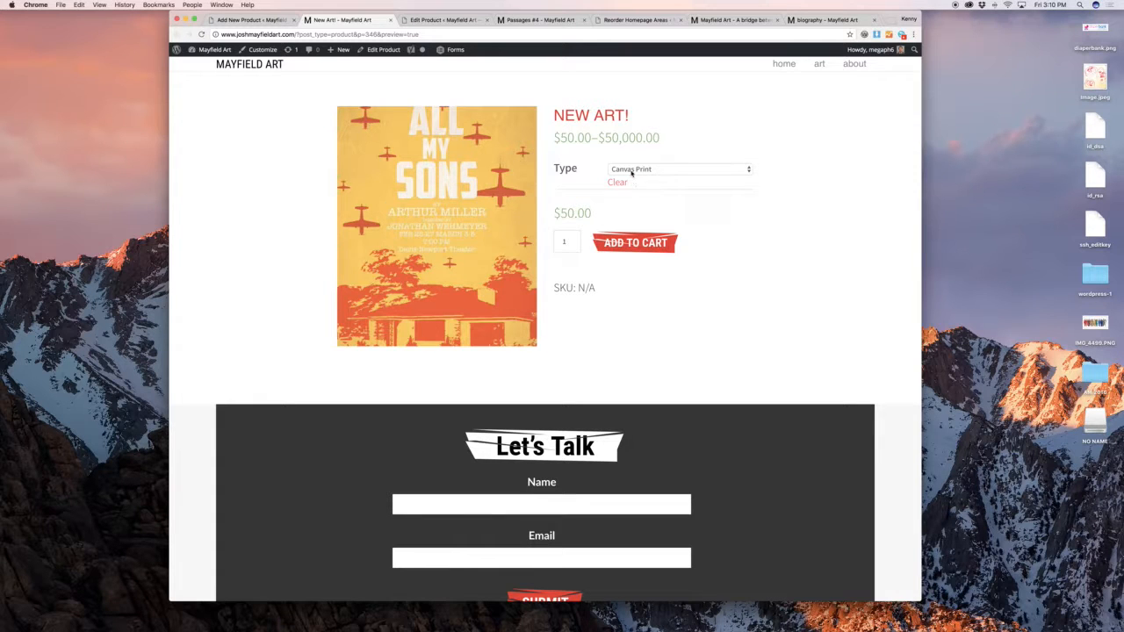
click(631, 170)
click(637, 179)
click(638, 168)
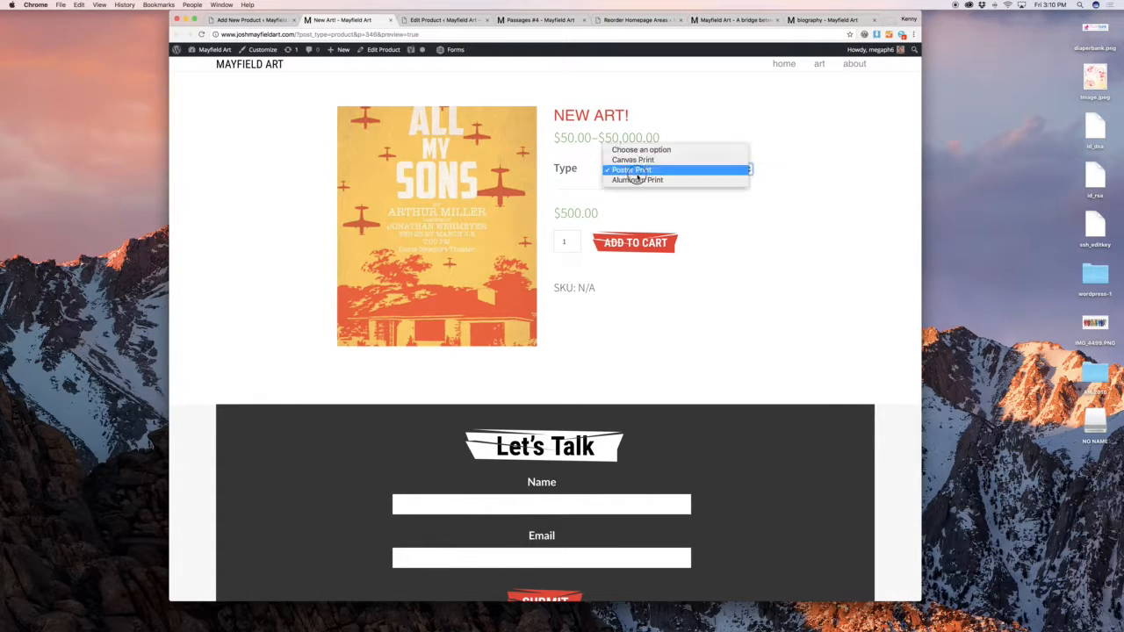
click(639, 179)
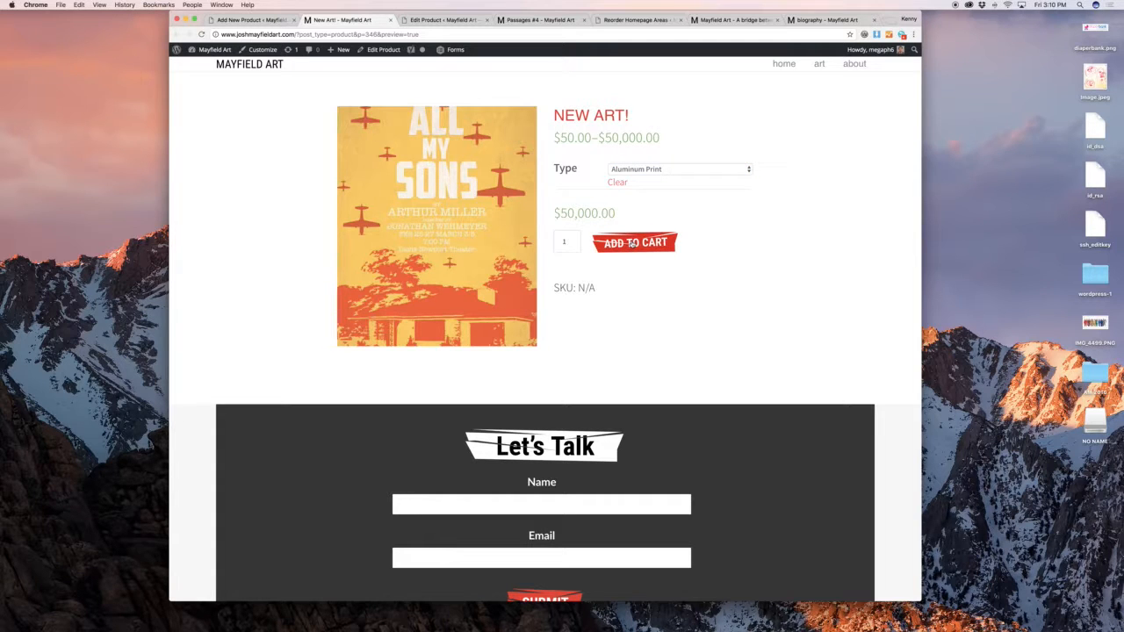
Add the $50,000.00 Aluminum Print to the cart, view checkout, then close the preview
click(633, 243)
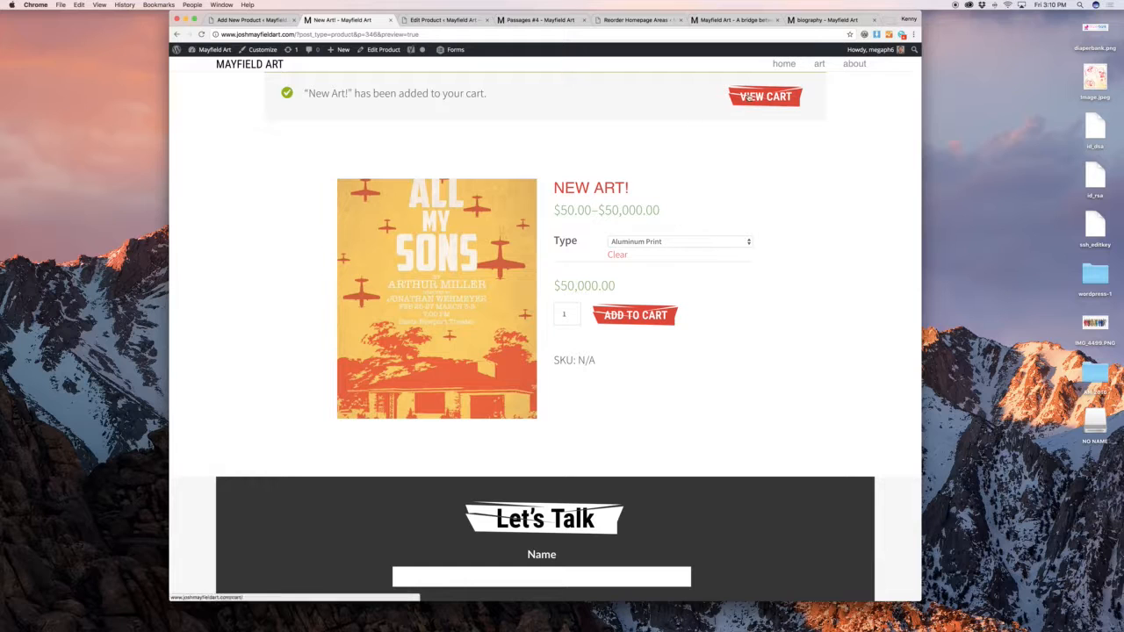
click(765, 96)
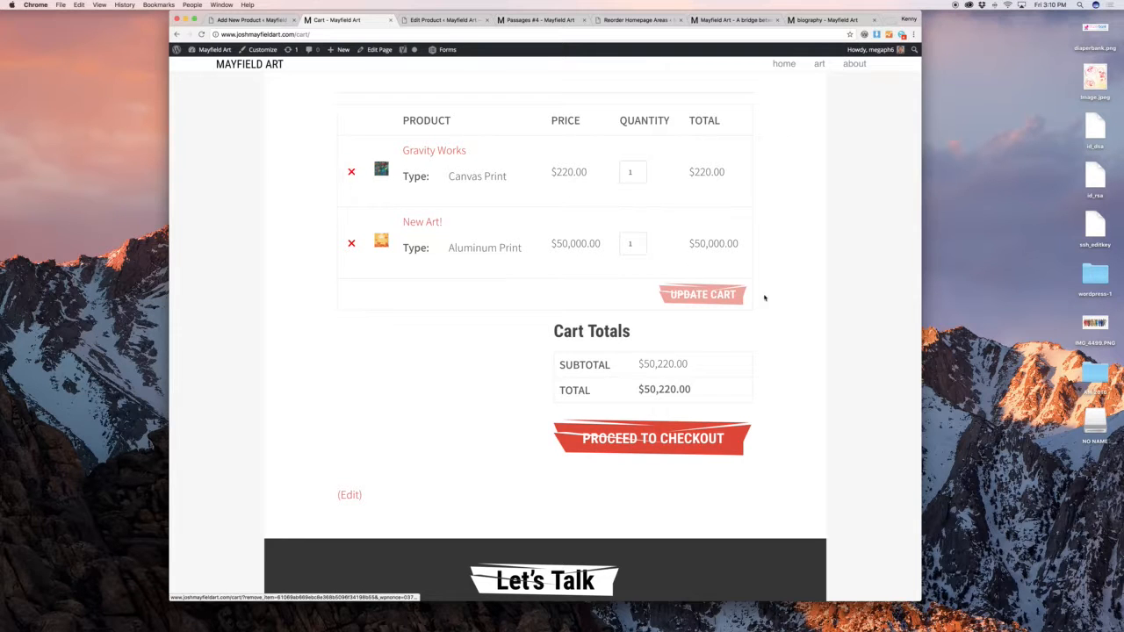
click(672, 442)
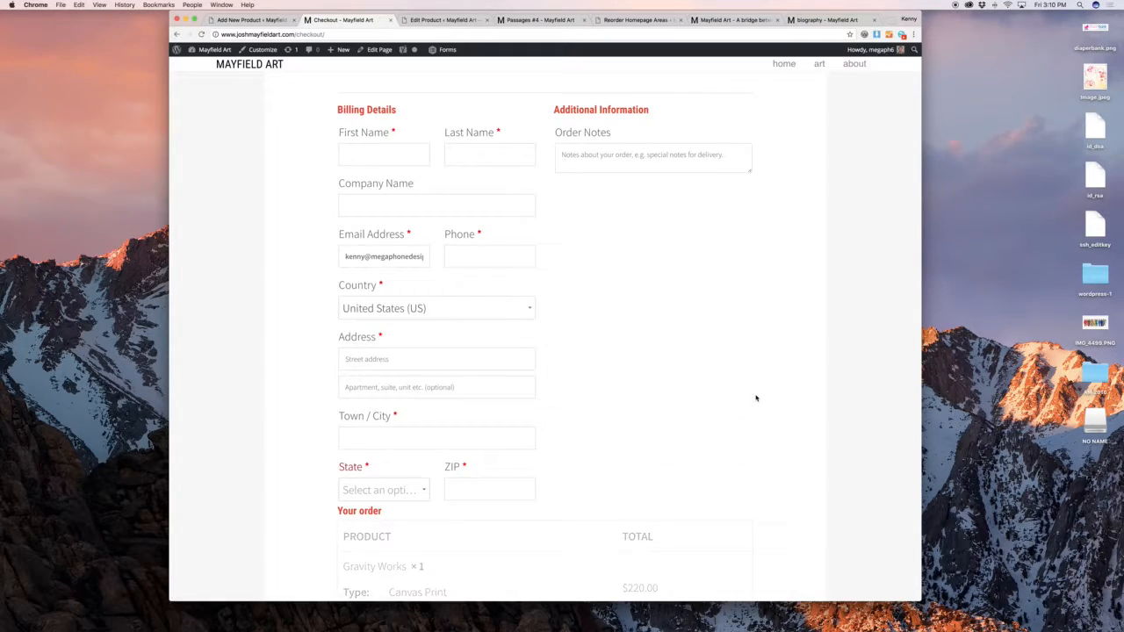
scroll(756, 398, down, 15)
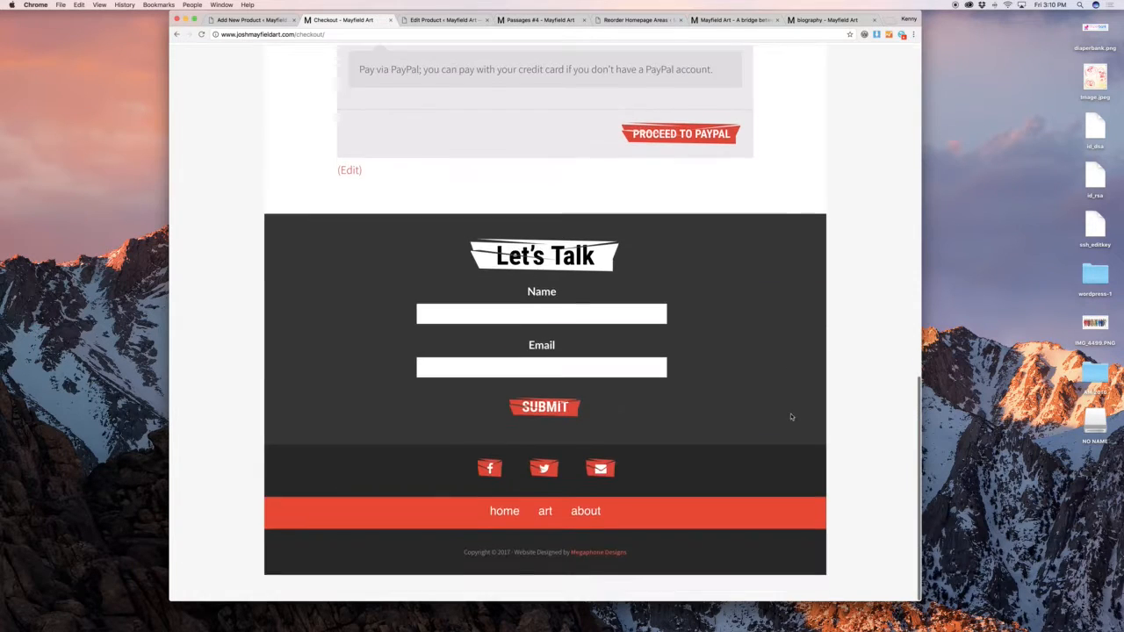
scroll(794, 423, up, 15)
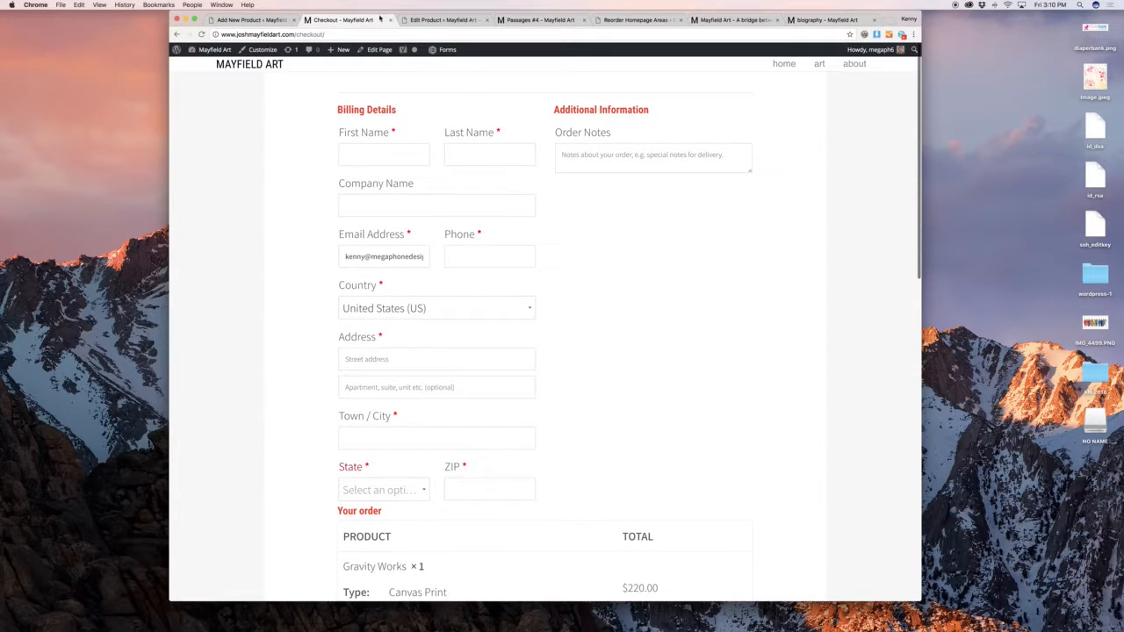
click(390, 19)
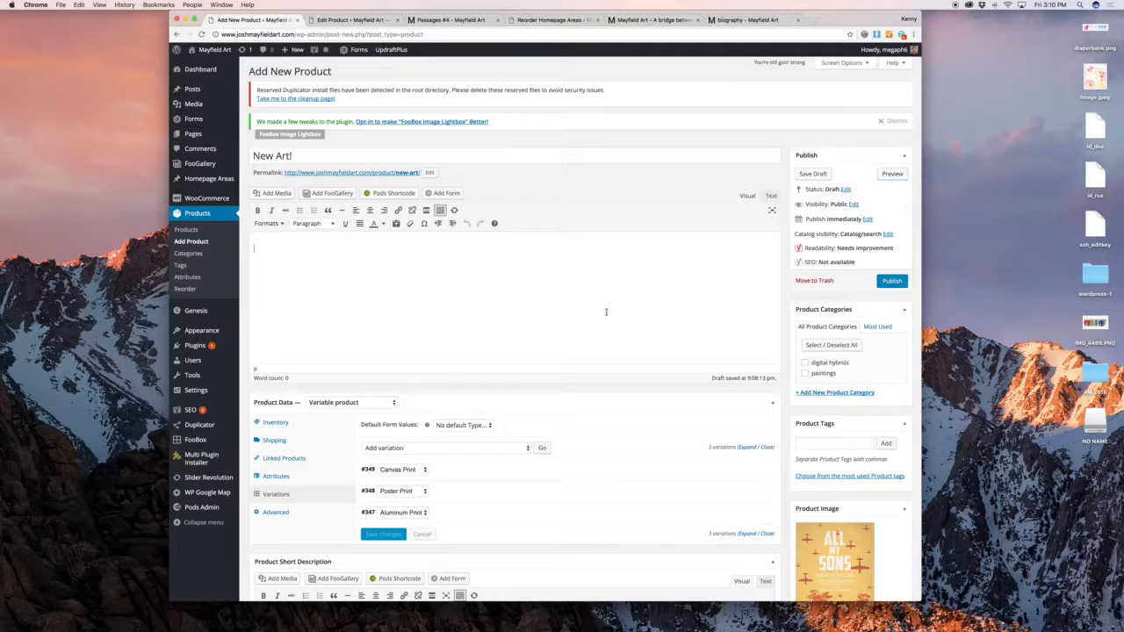
Move the 'New Art!' draft to the trash, leaving the unsaved page
scroll(605, 312, down, 5)
scroll(629, 320, up, 5)
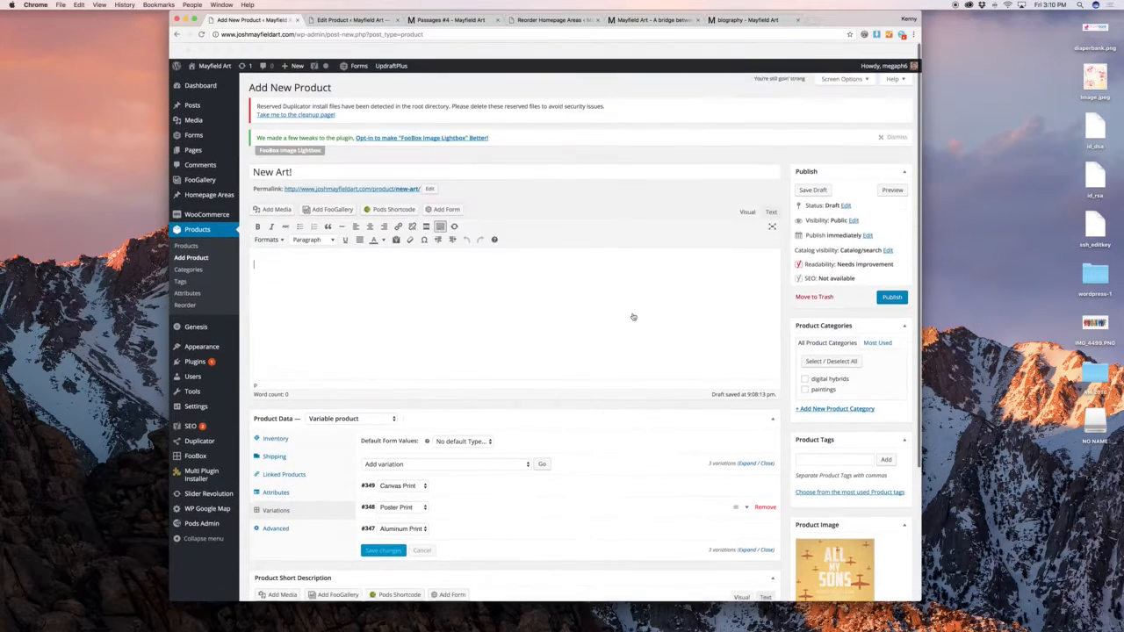
click(821, 282)
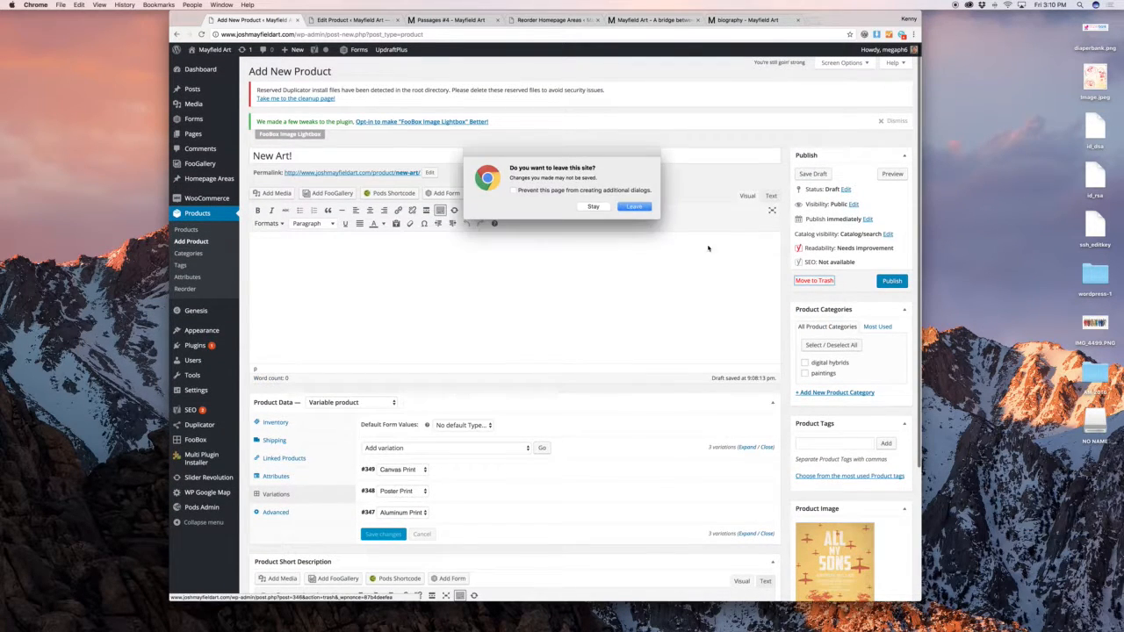
click(634, 207)
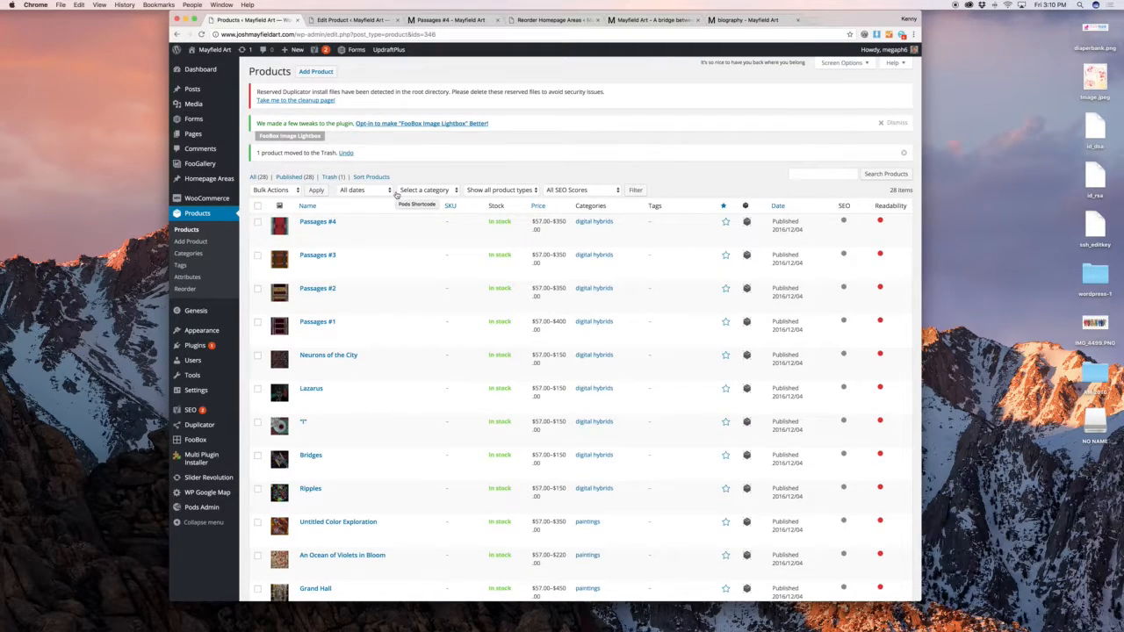
Quick Edit Passages #4, keep its stock In stock, and cancel
mouse_move(360, 232)
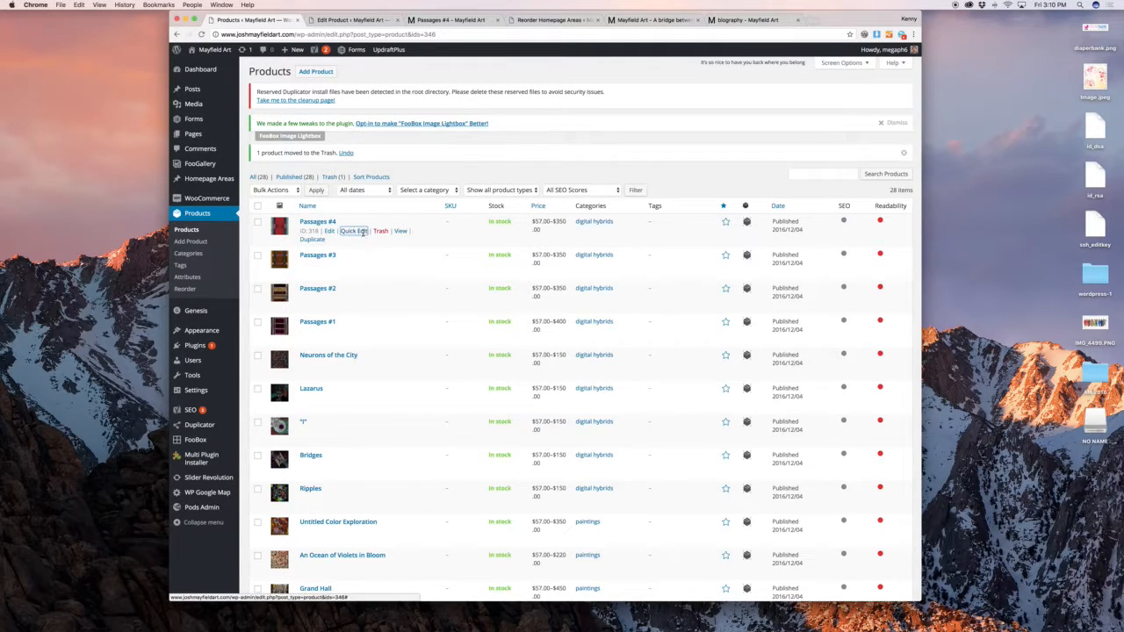
click(360, 232)
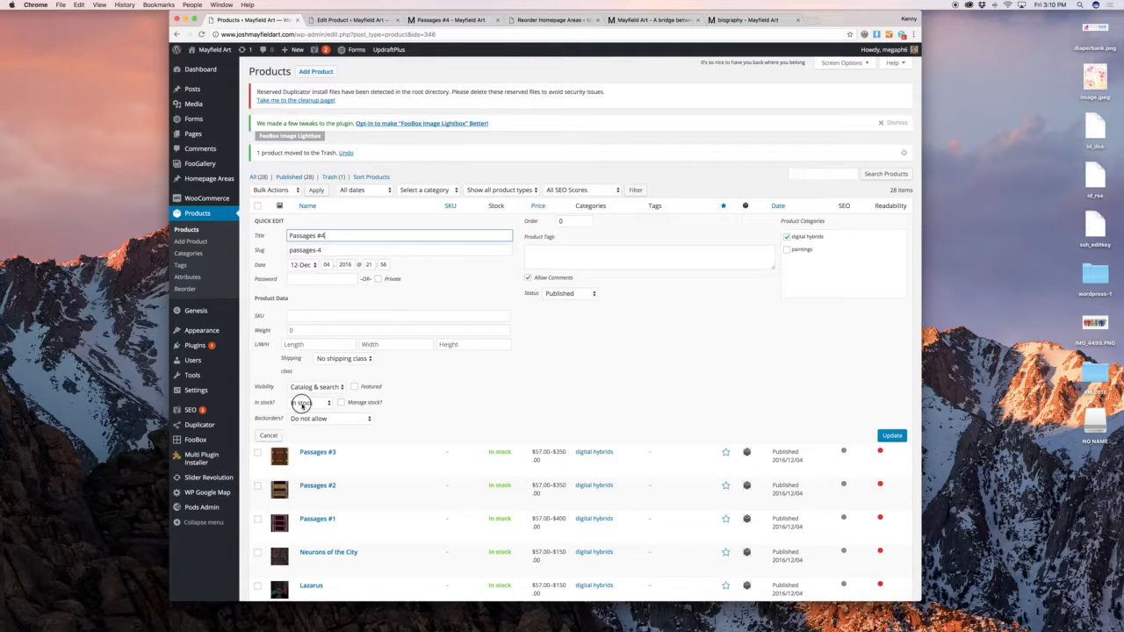
click(303, 402)
click(302, 403)
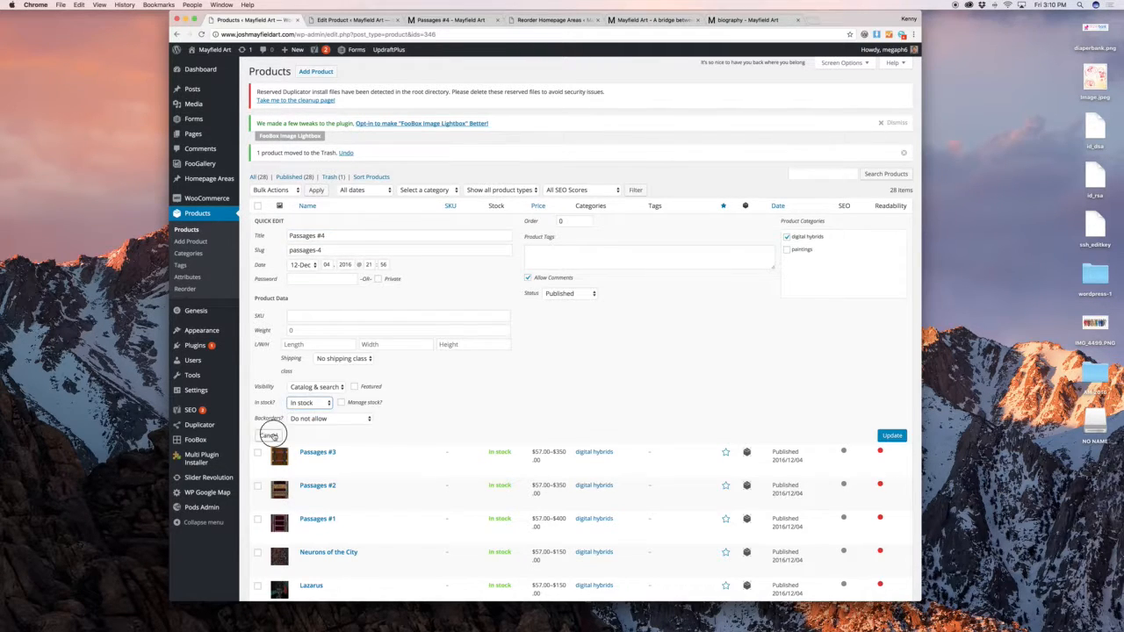
click(268, 435)
scroll(409, 273, down, 3)
scroll(409, 273, down, 5)
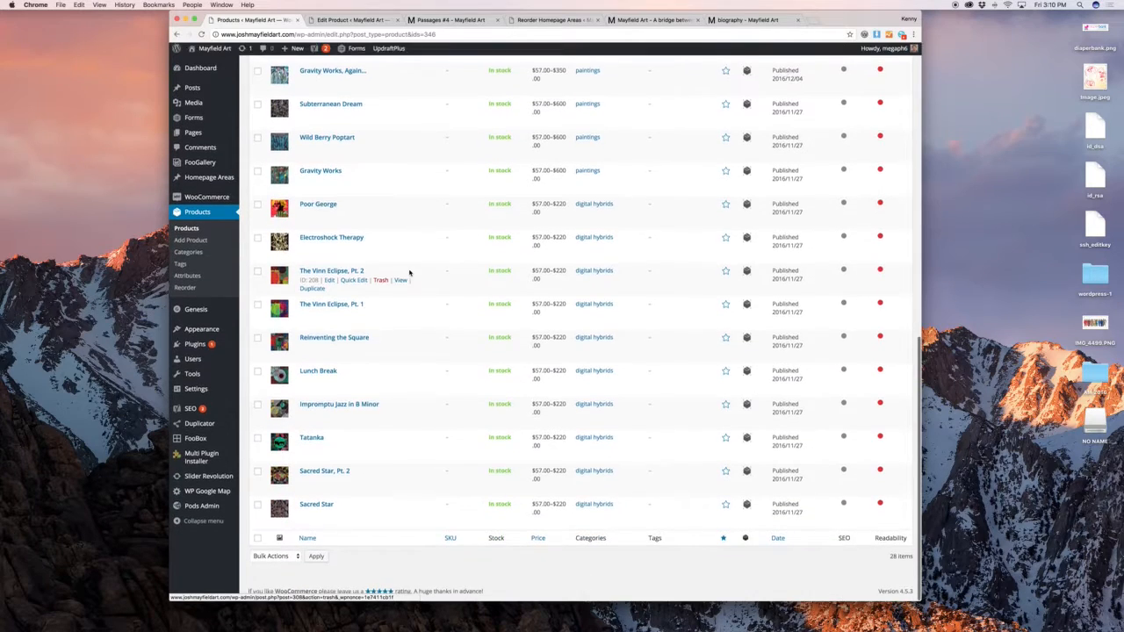
scroll(409, 273, up, 7)
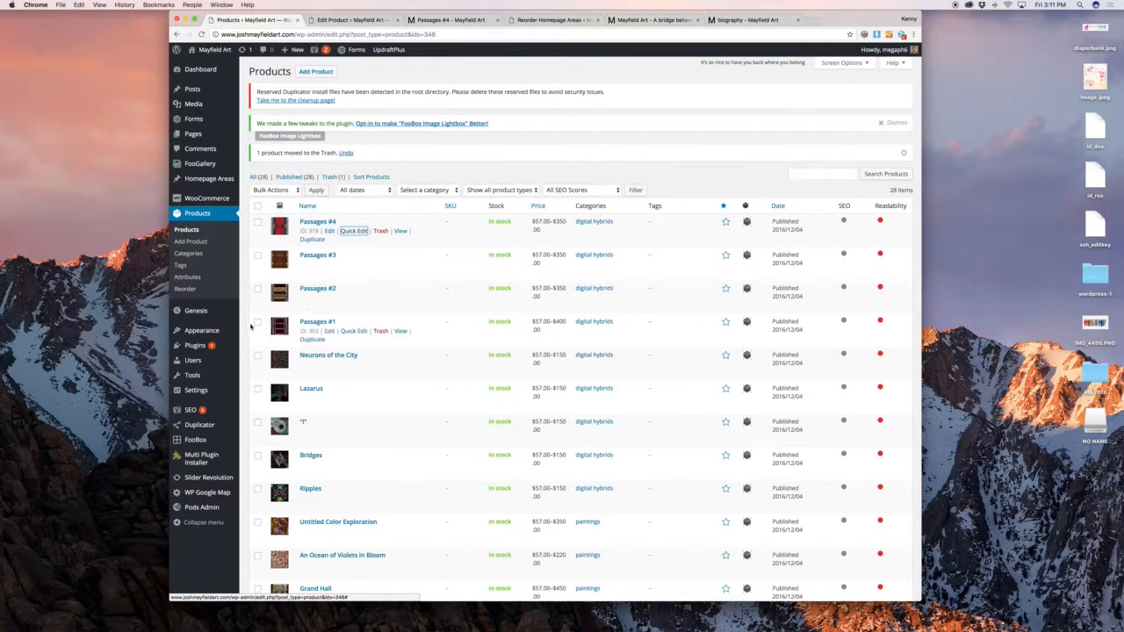
mouse_move(219, 330)
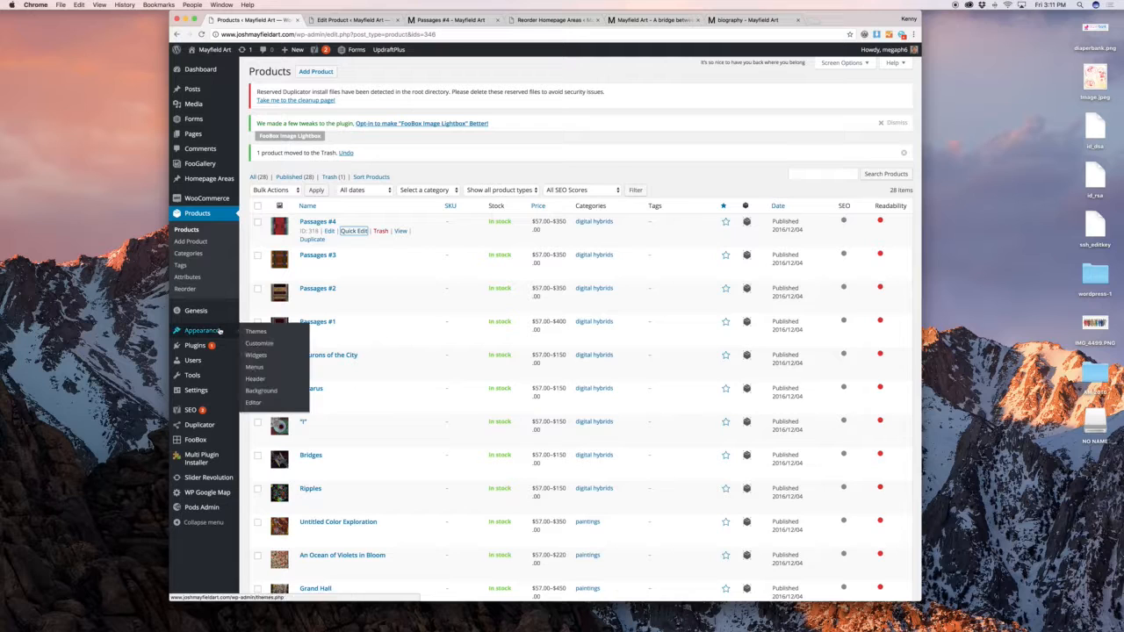
click(269, 357)
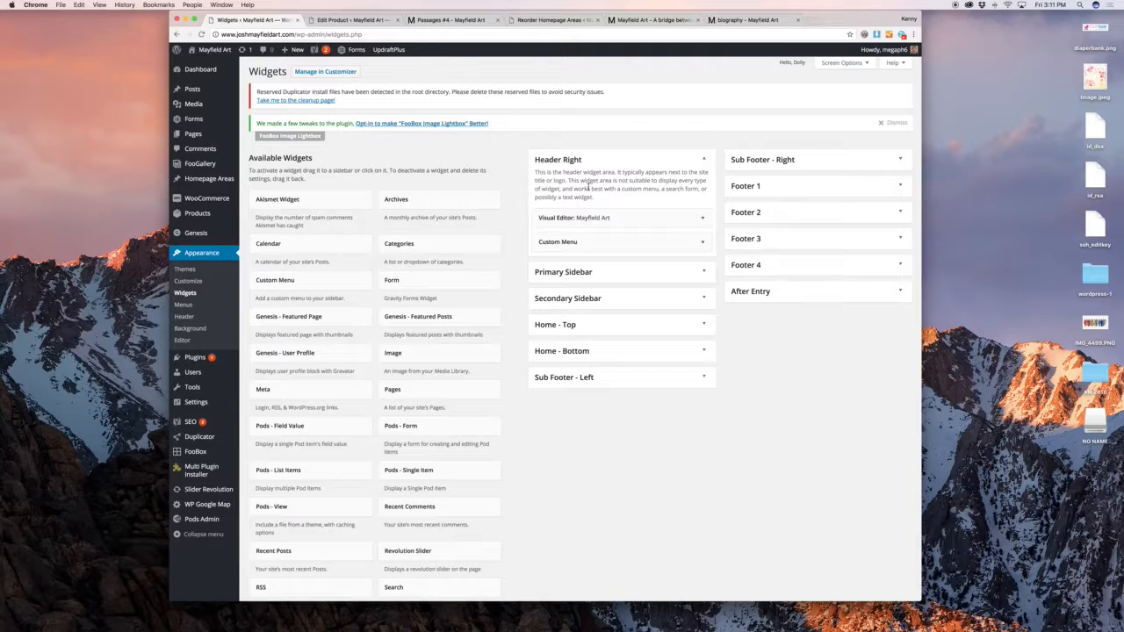
click(698, 242)
click(695, 242)
click(693, 223)
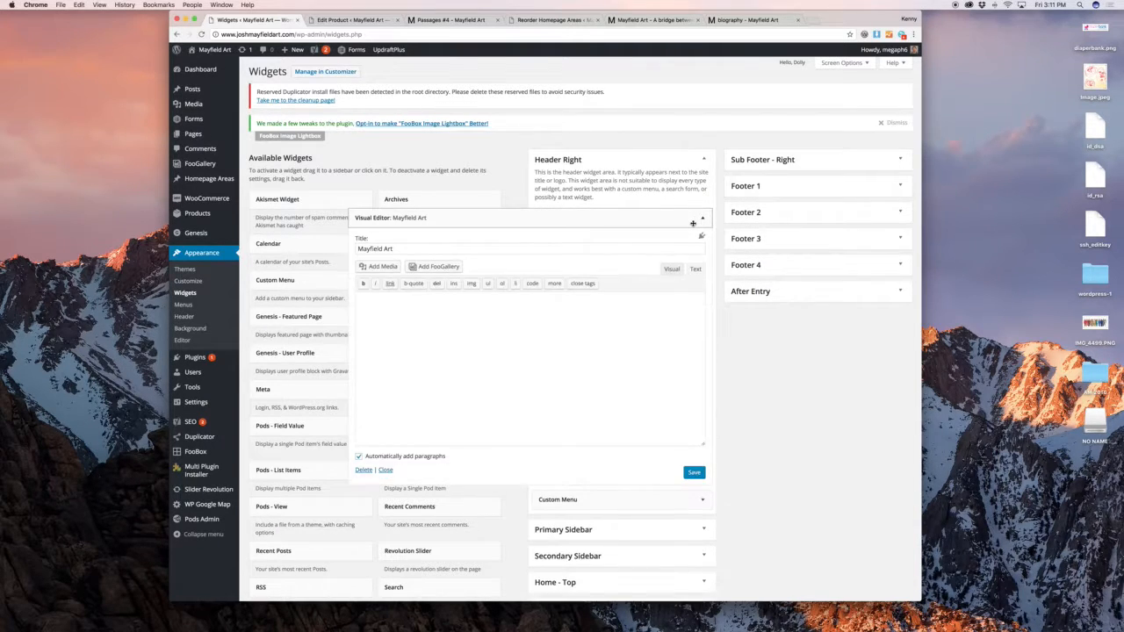
click(672, 270)
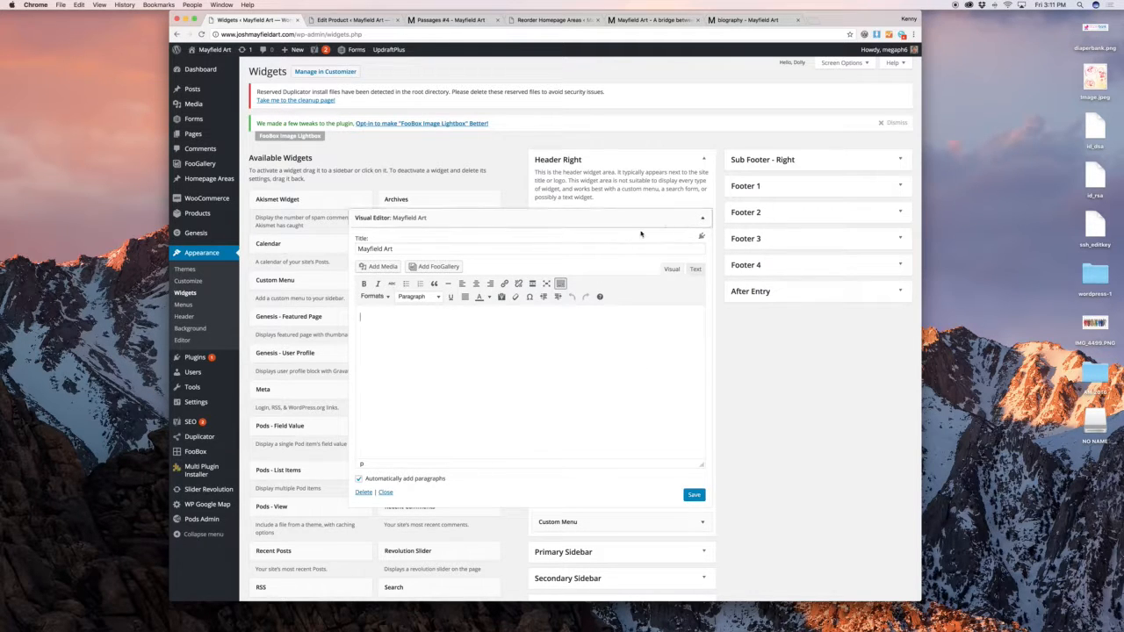
triple_click(607, 250)
click(687, 216)
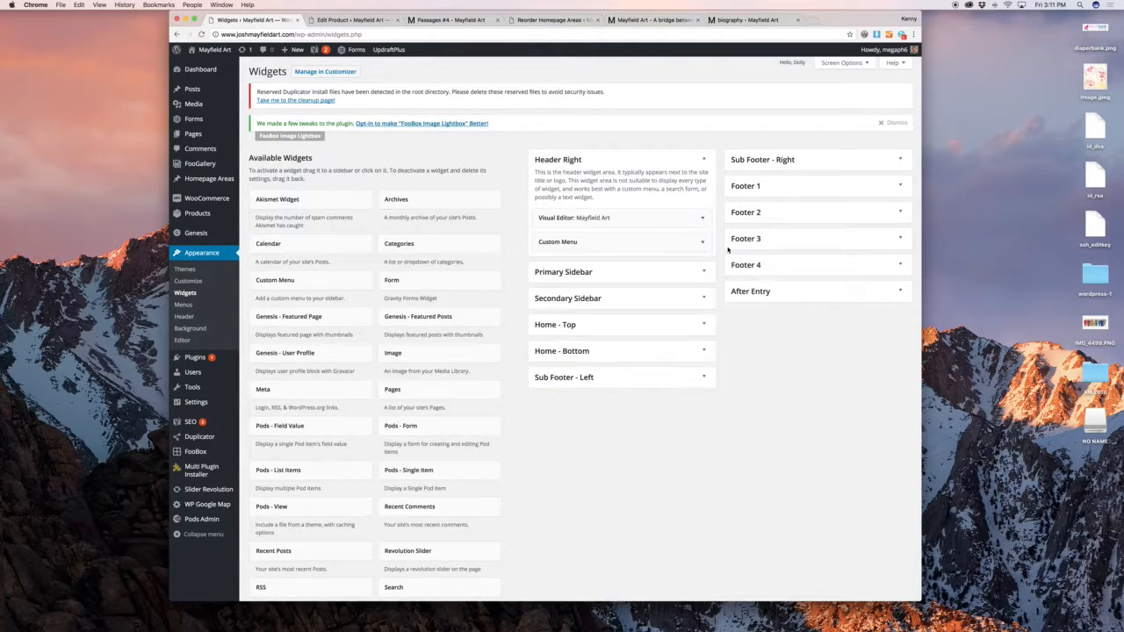
click(701, 279)
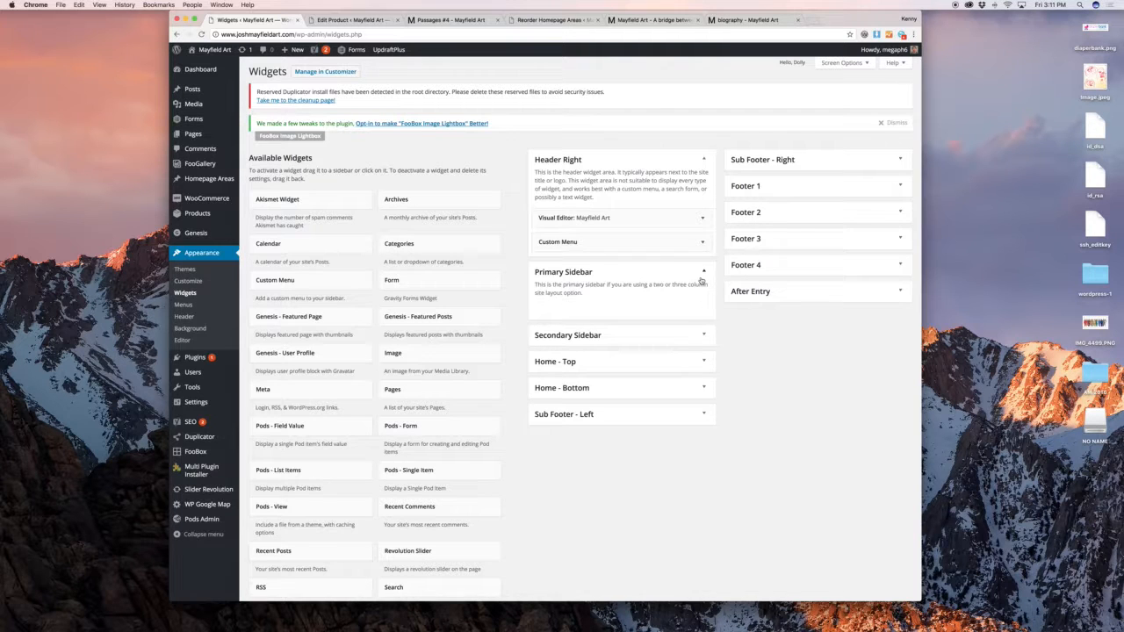
click(696, 342)
scroll(716, 338, down, 2)
click(701, 316)
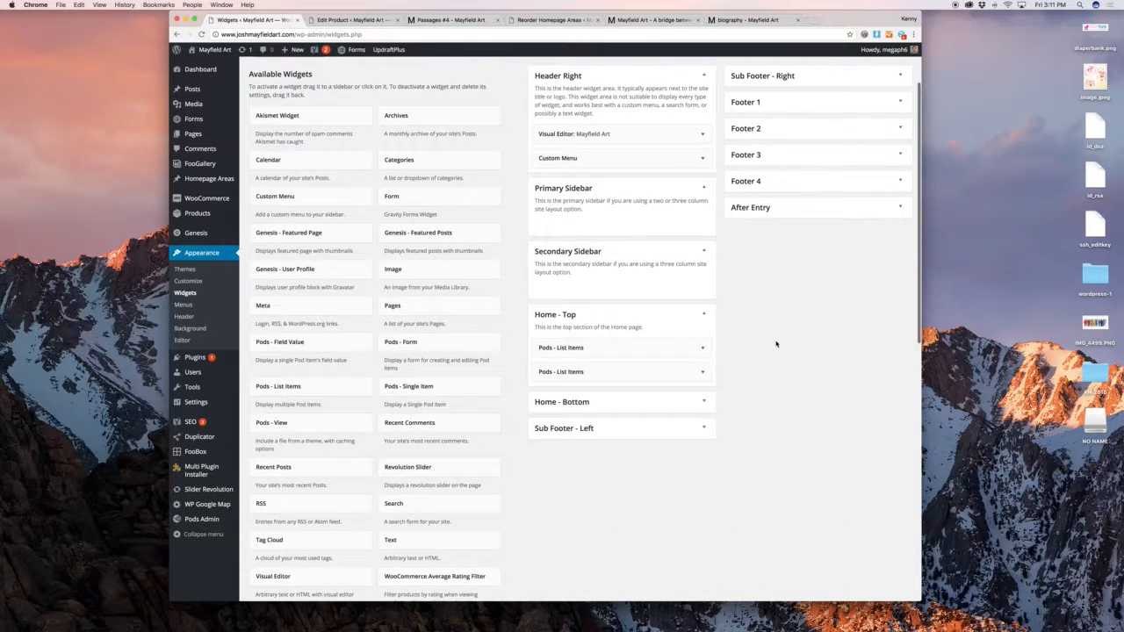
scroll(736, 337, down, 2)
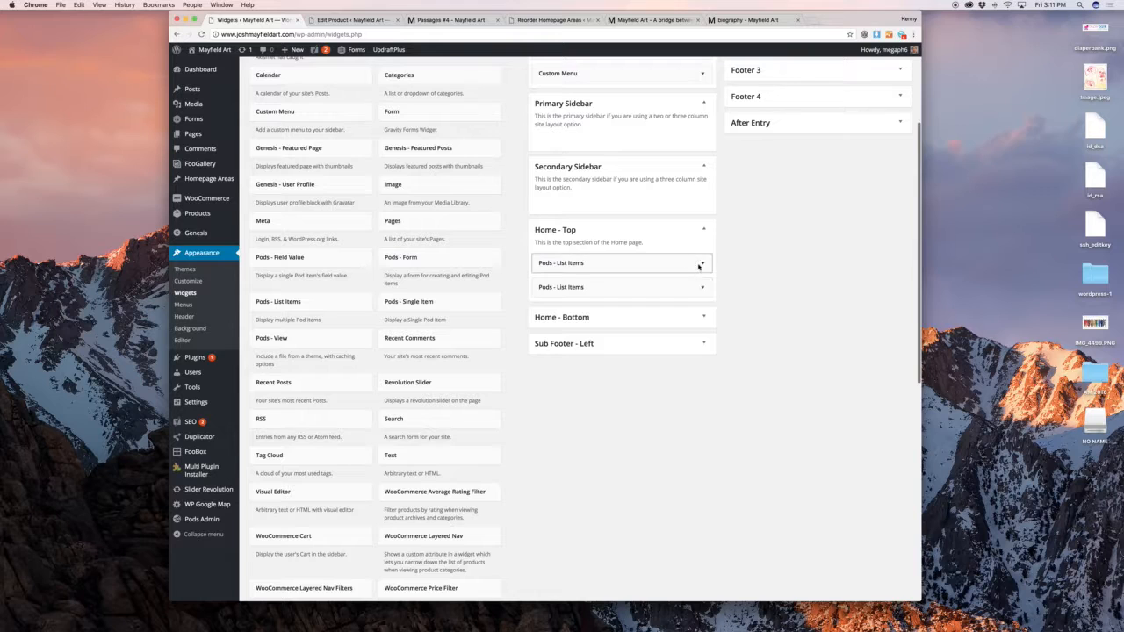
click(701, 263)
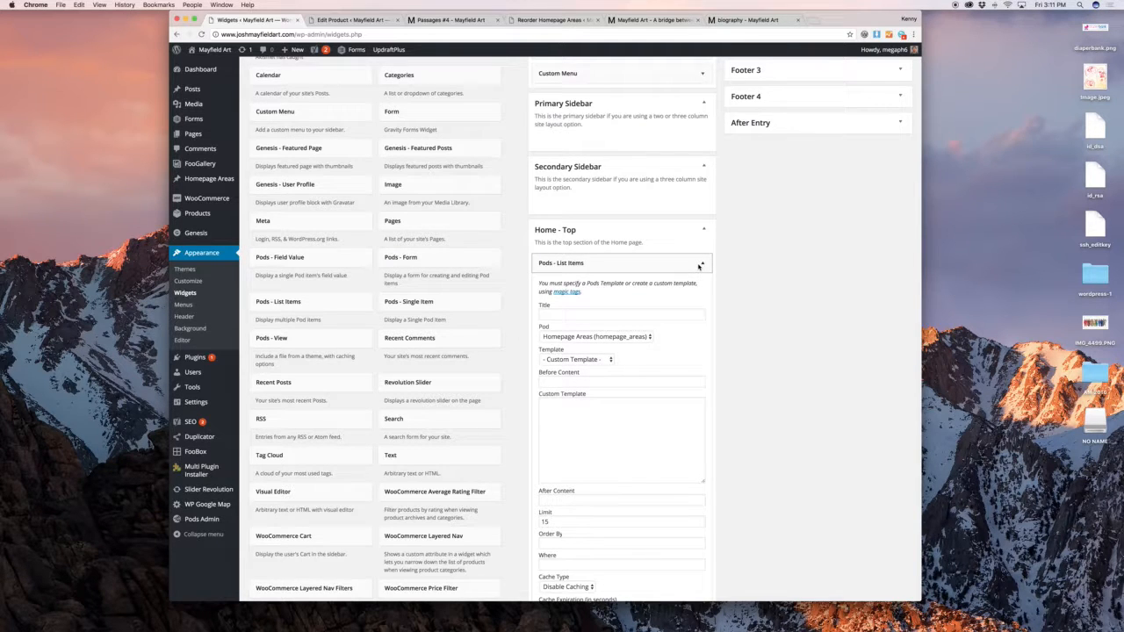
click(700, 263)
click(690, 290)
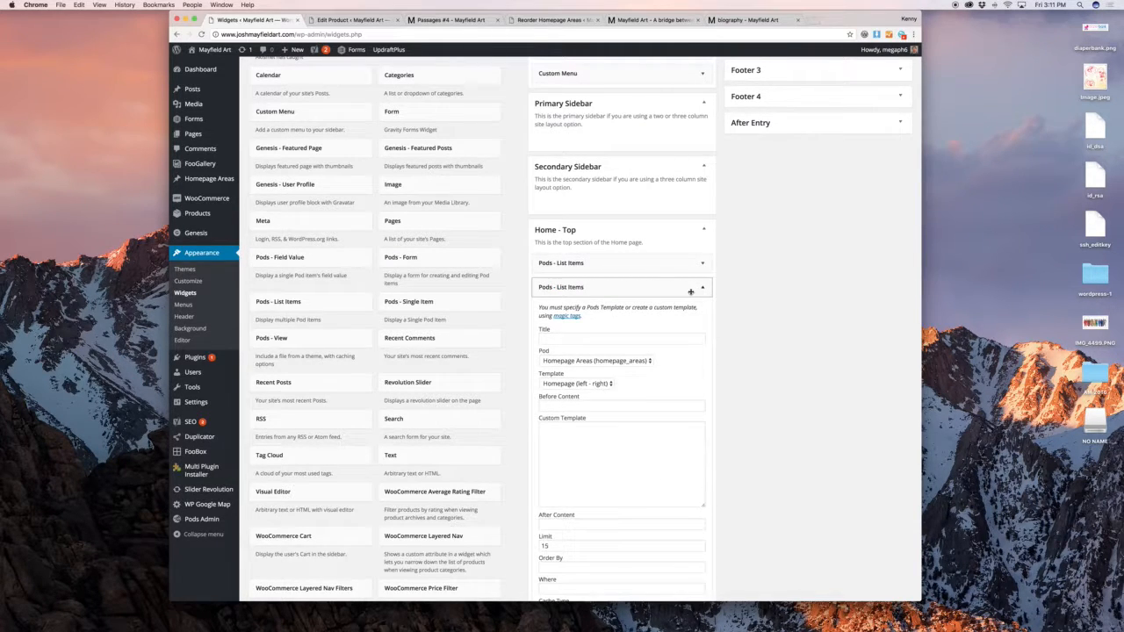
click(690, 290)
click(690, 262)
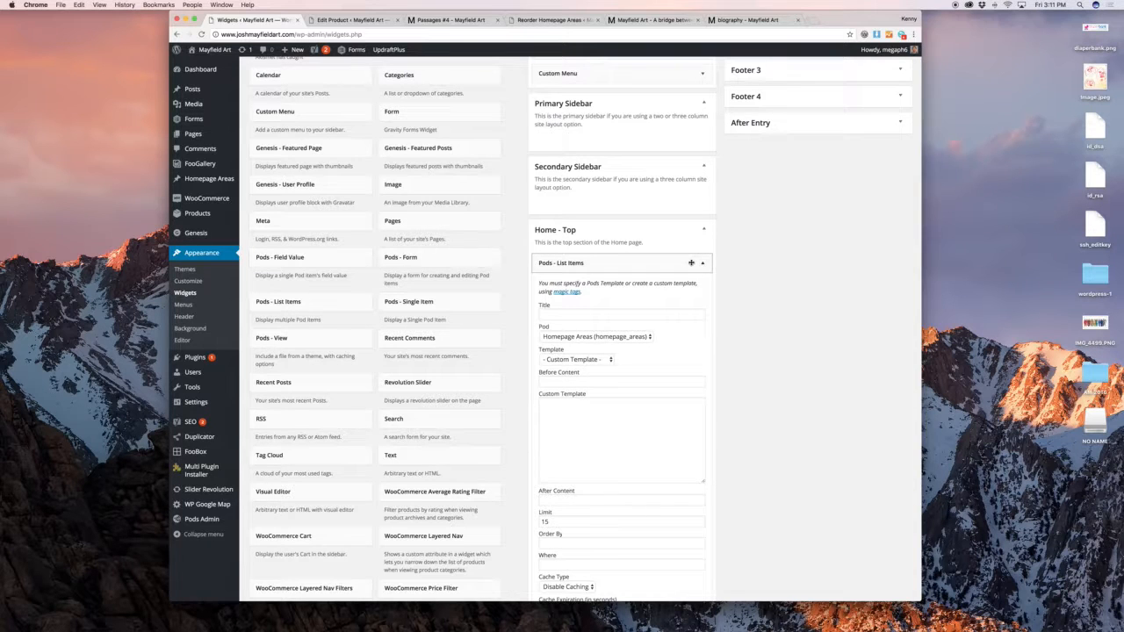
scroll(690, 263, down, 8)
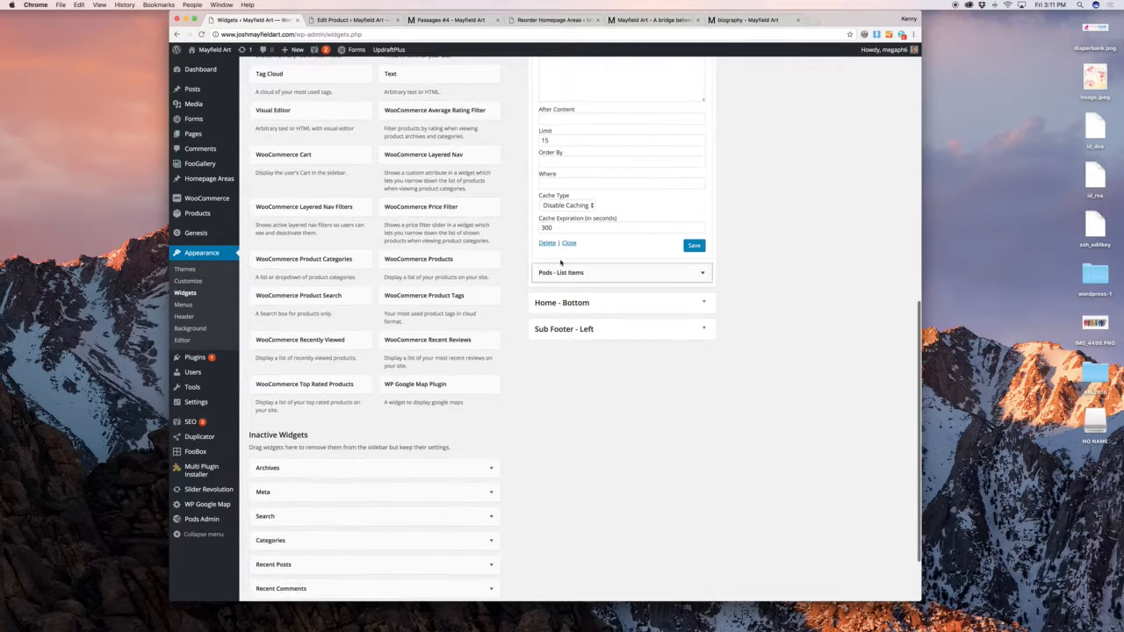
scroll(768, 360, up, 9)
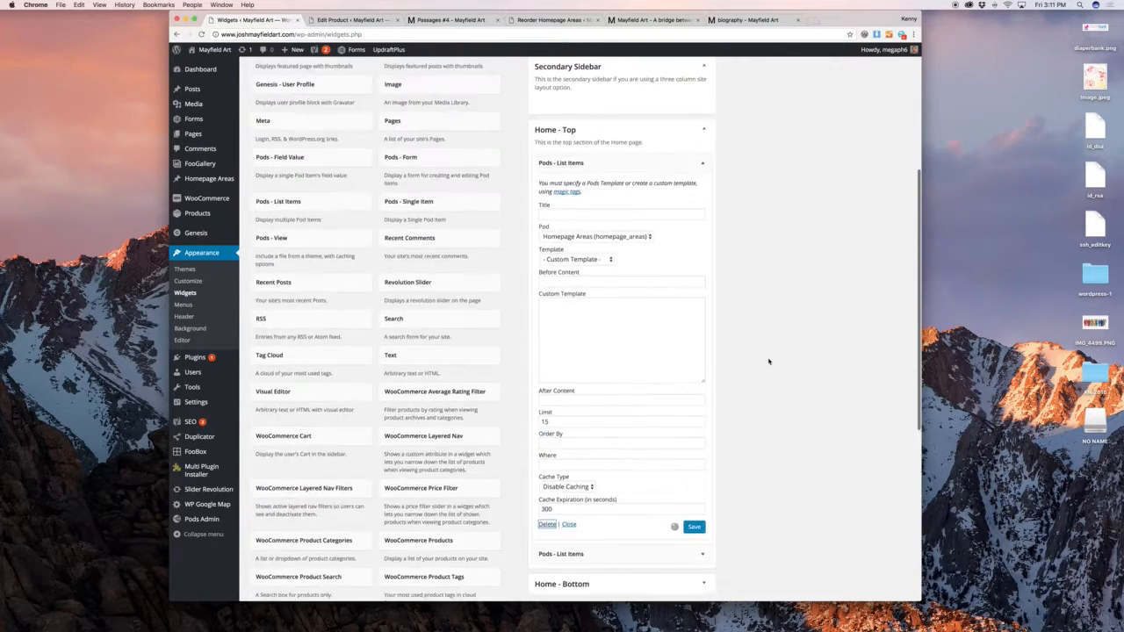
scroll(769, 361, down, 2)
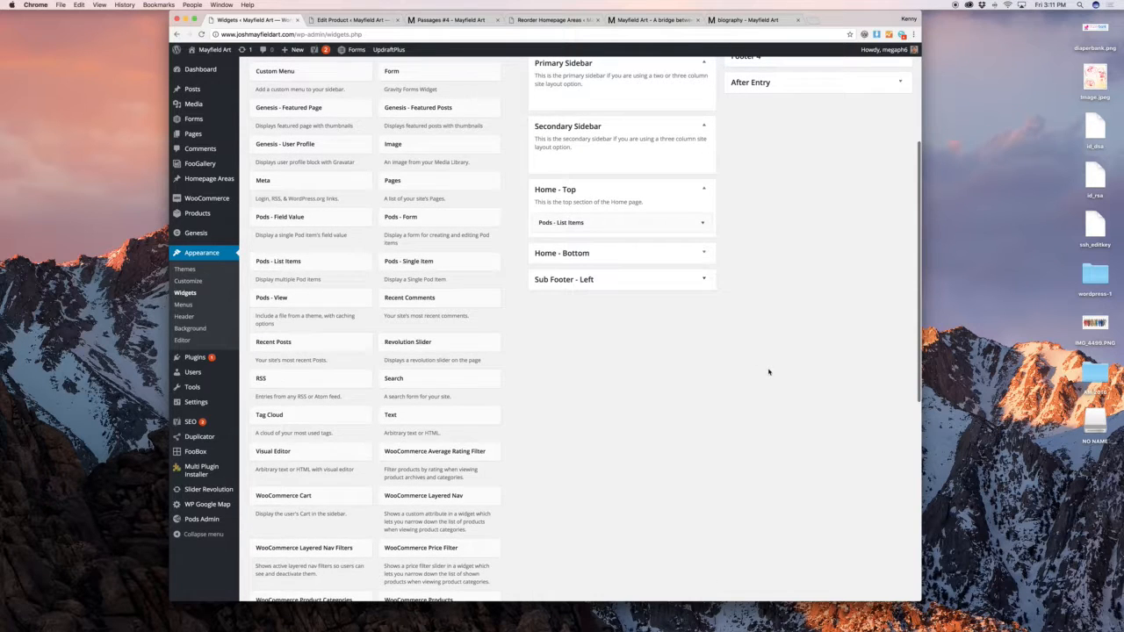
View the live site's home page from the Passages #4 preview
click(431, 21)
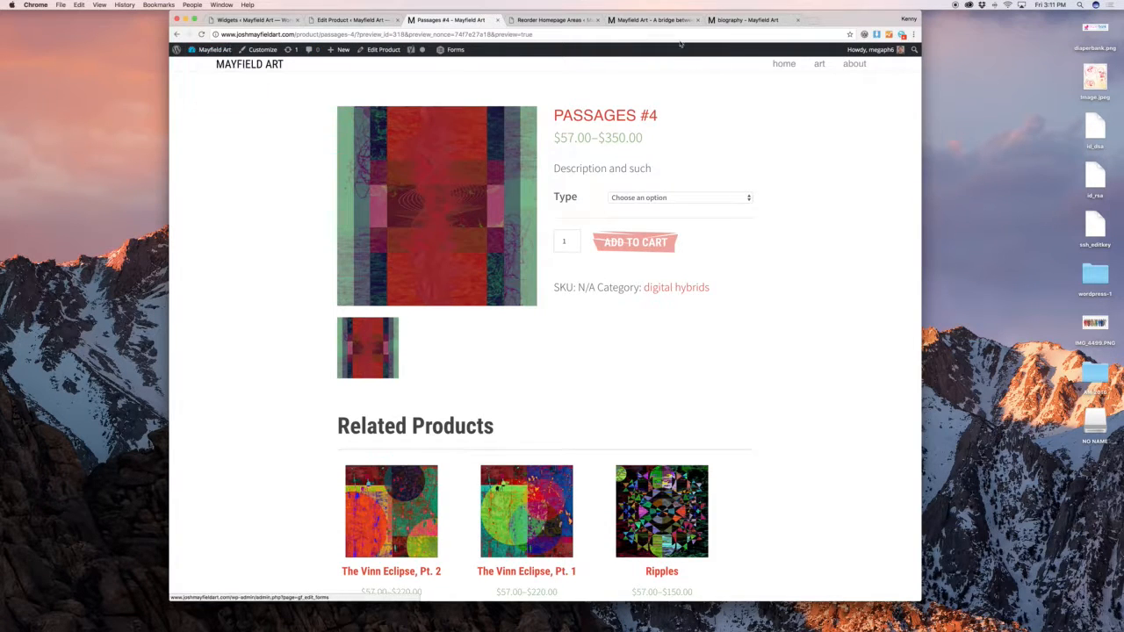
click(773, 65)
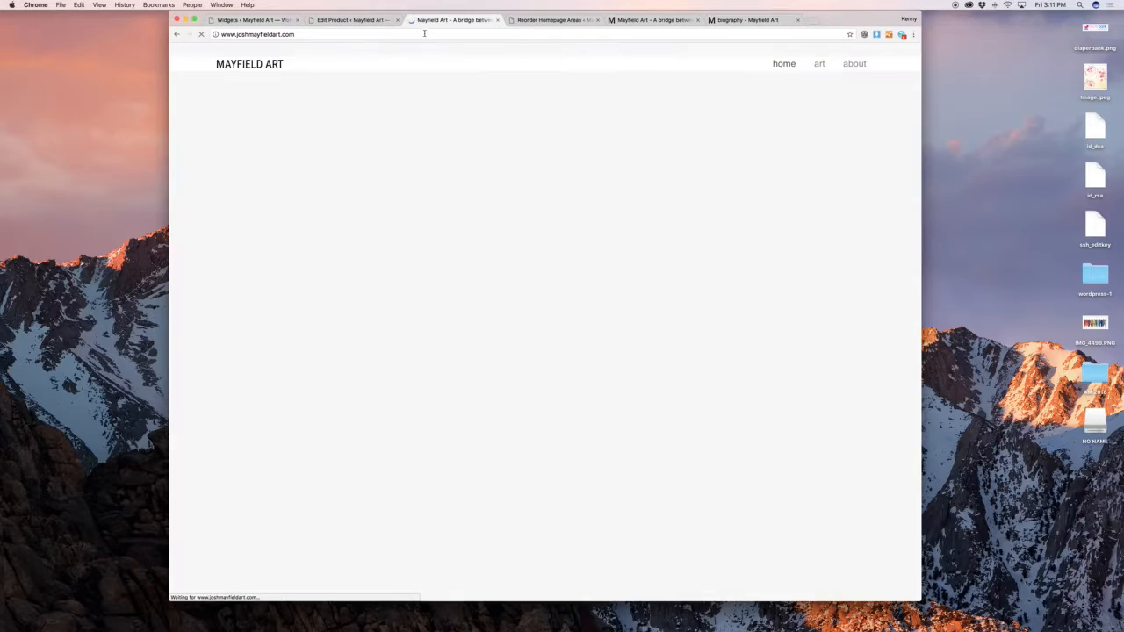
scroll(738, 298, down, 5)
scroll(544, 351, down, 10)
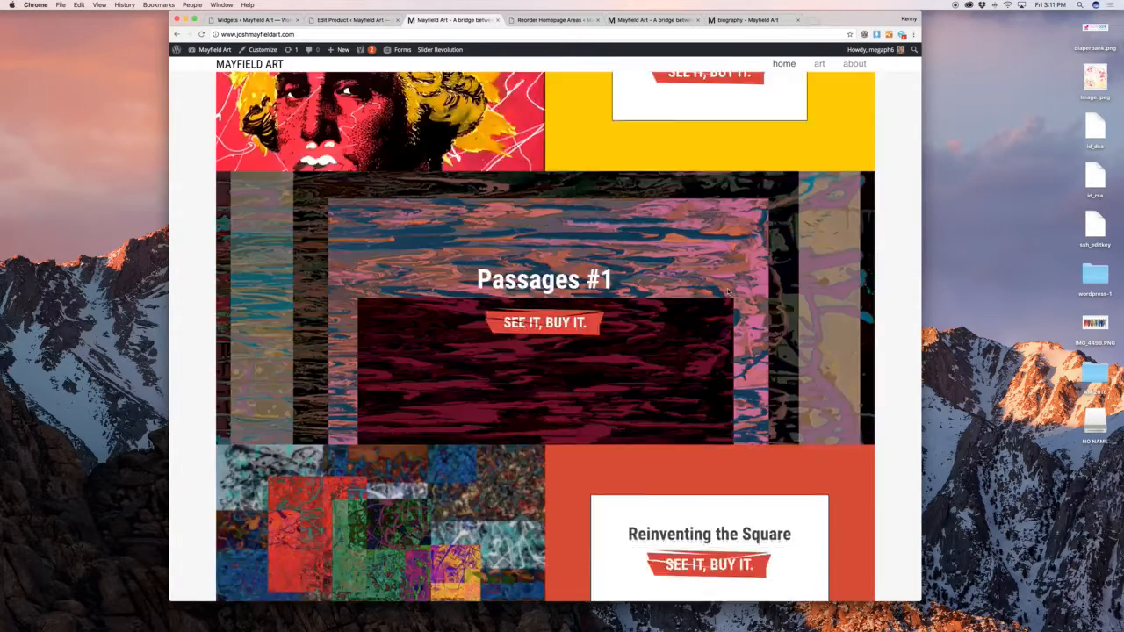
Expand the Home - Bottom, Sub Footer - Left, Sub Footer - Right and Footer 1 widget areas
click(351, 19)
click(278, 20)
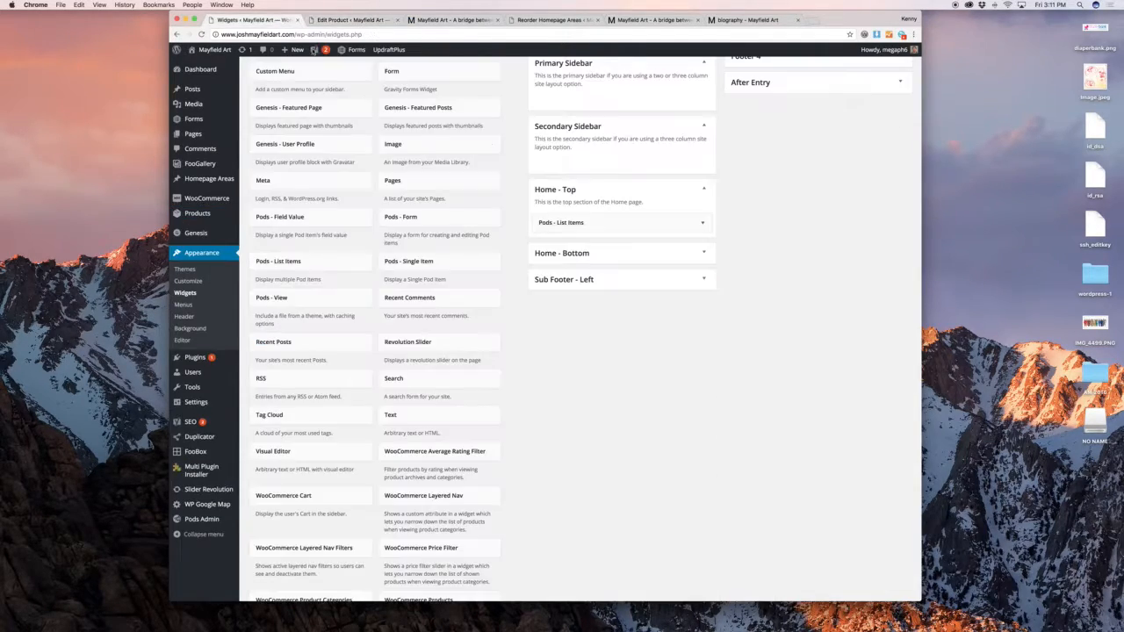
click(690, 254)
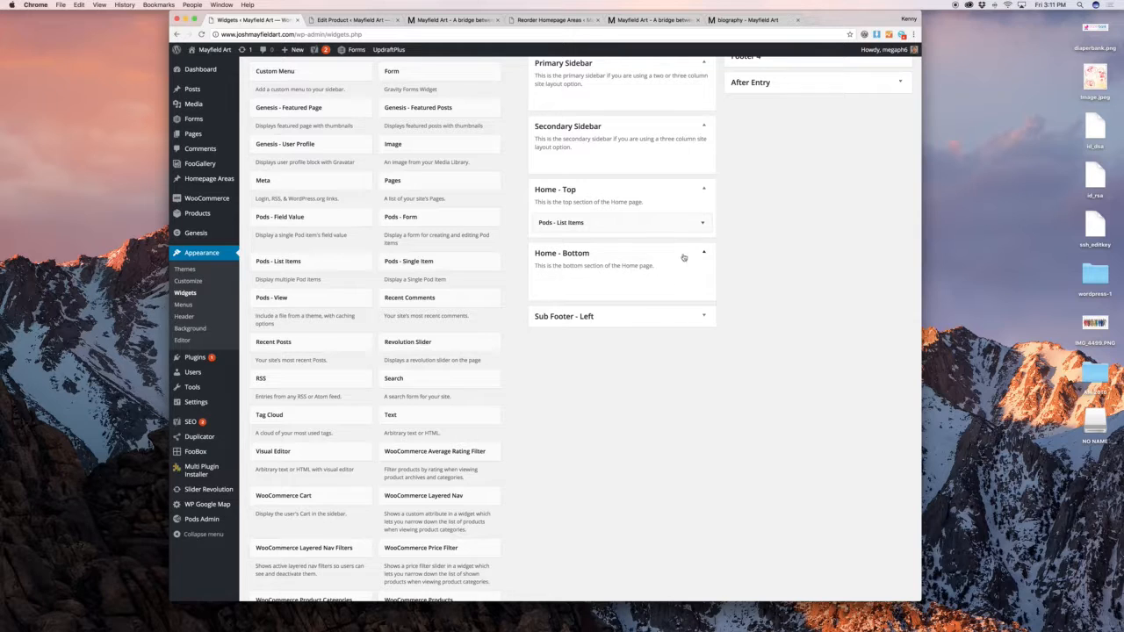
click(618, 326)
scroll(618, 326, up, 5)
click(749, 159)
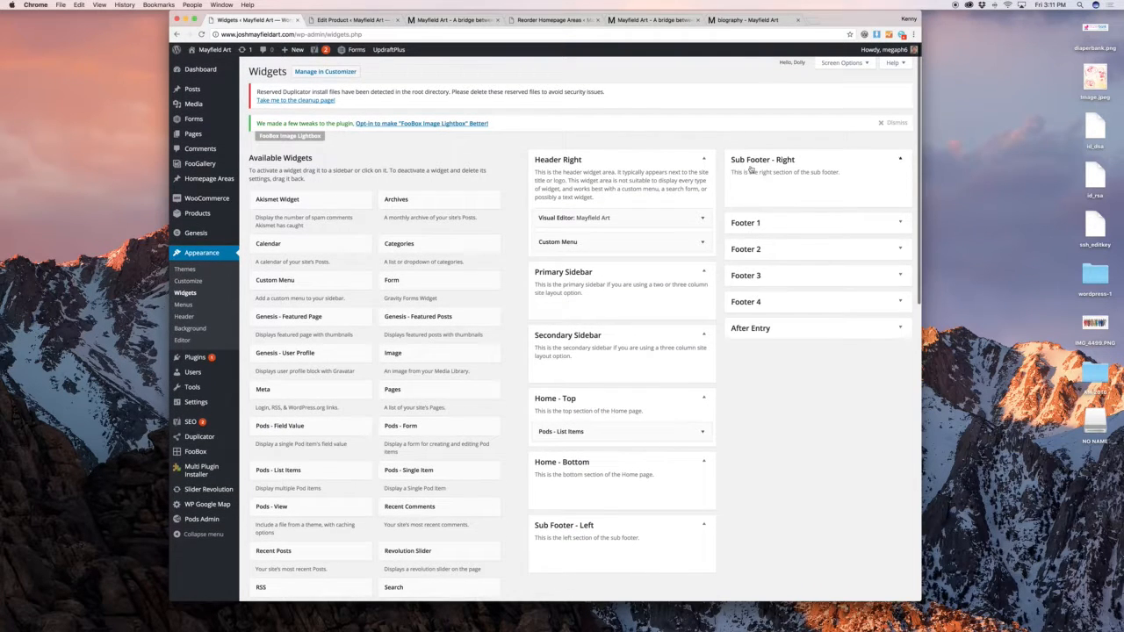
click(757, 222)
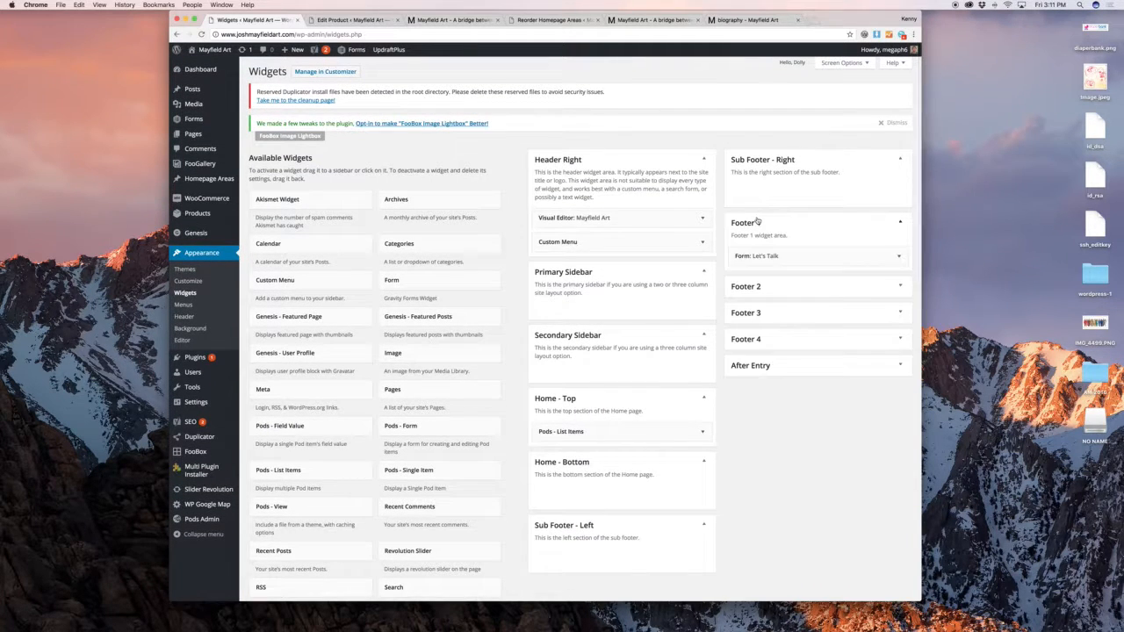
Inspect the settings of Footer 1's 'Form: Let's Talk' widget
click(792, 257)
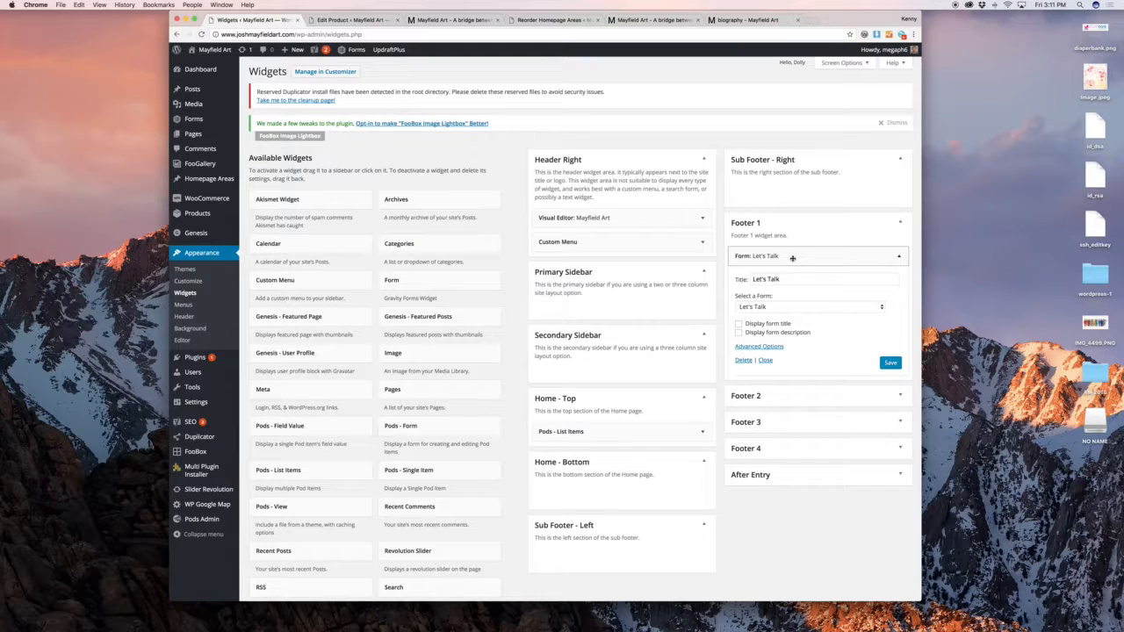
click(792, 258)
scroll(480, 326, down, 3)
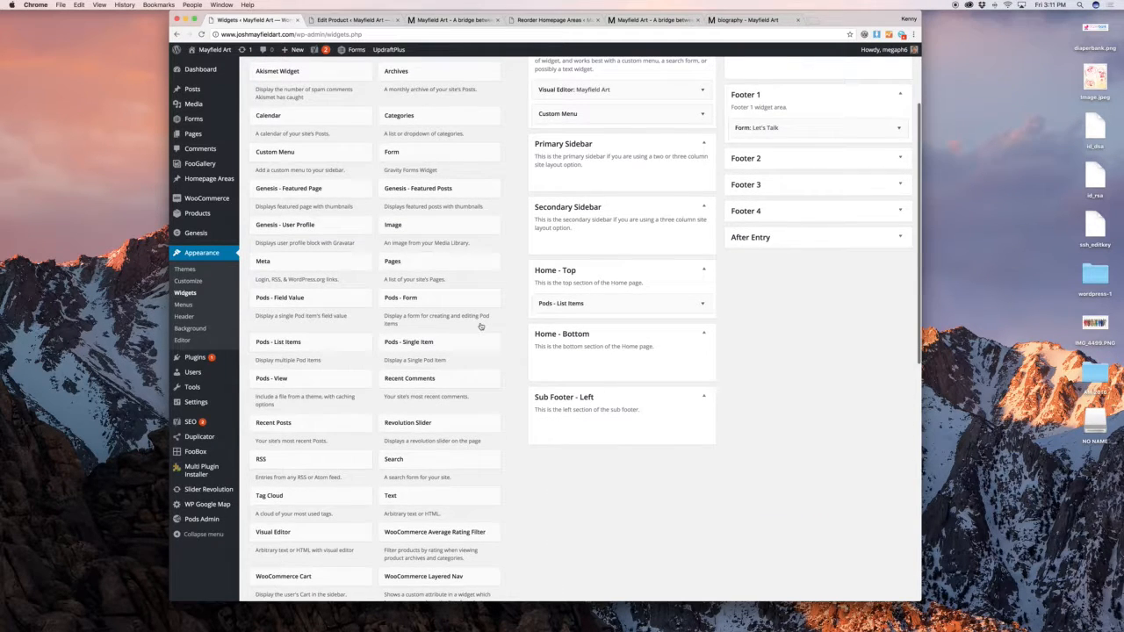
scroll(412, 392, down, 2)
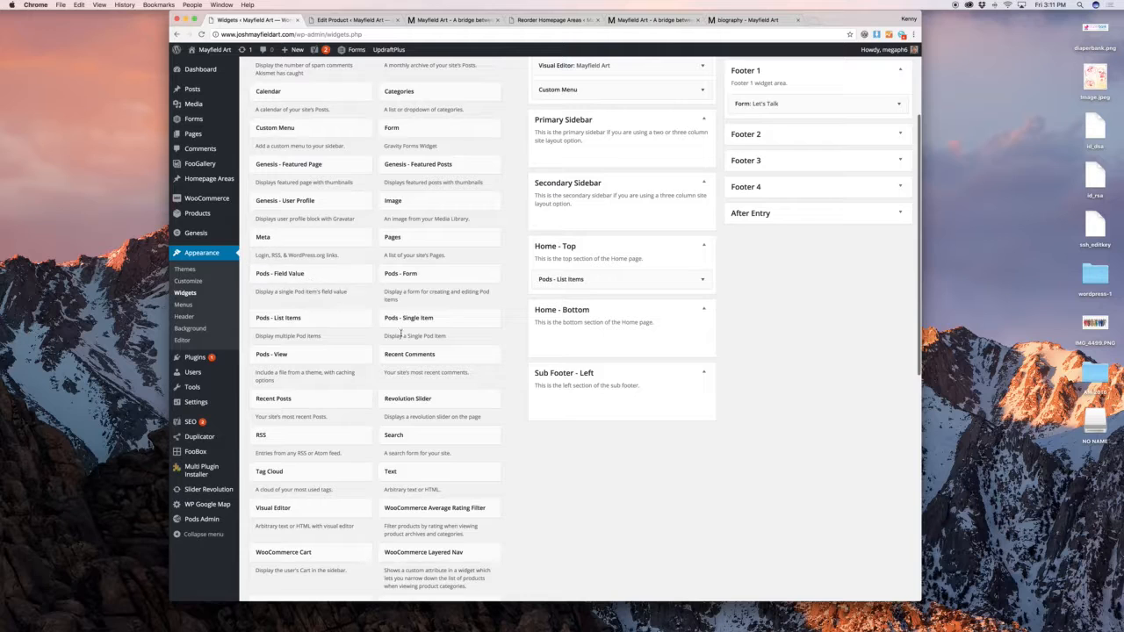
scroll(402, 336, down, 3)
scroll(358, 340, down, 2)
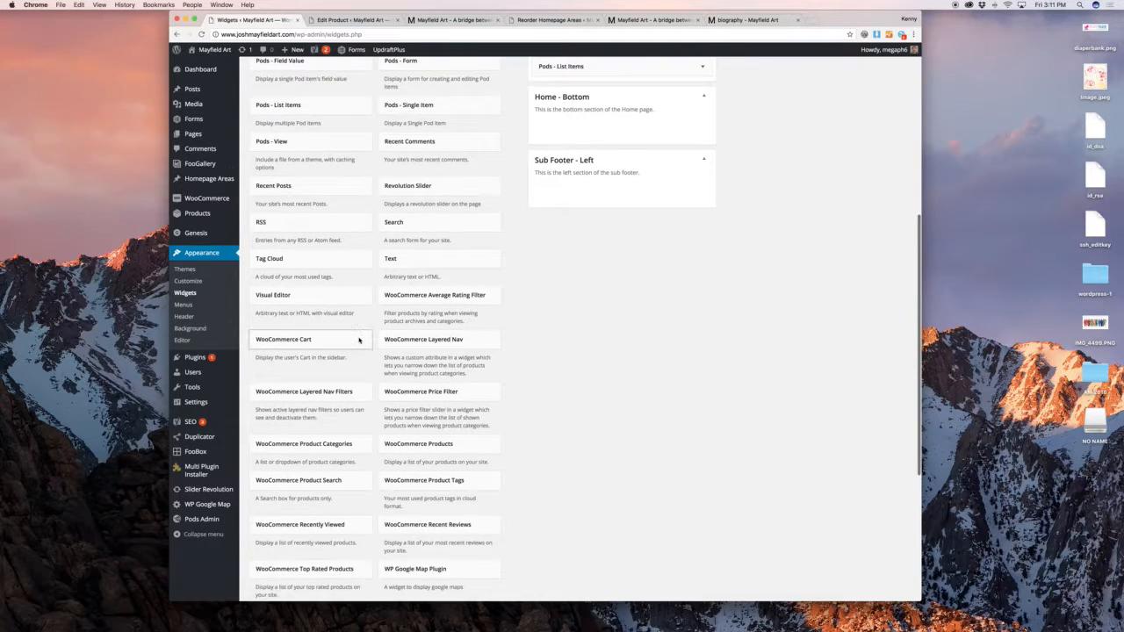
scroll(358, 340, up, 7)
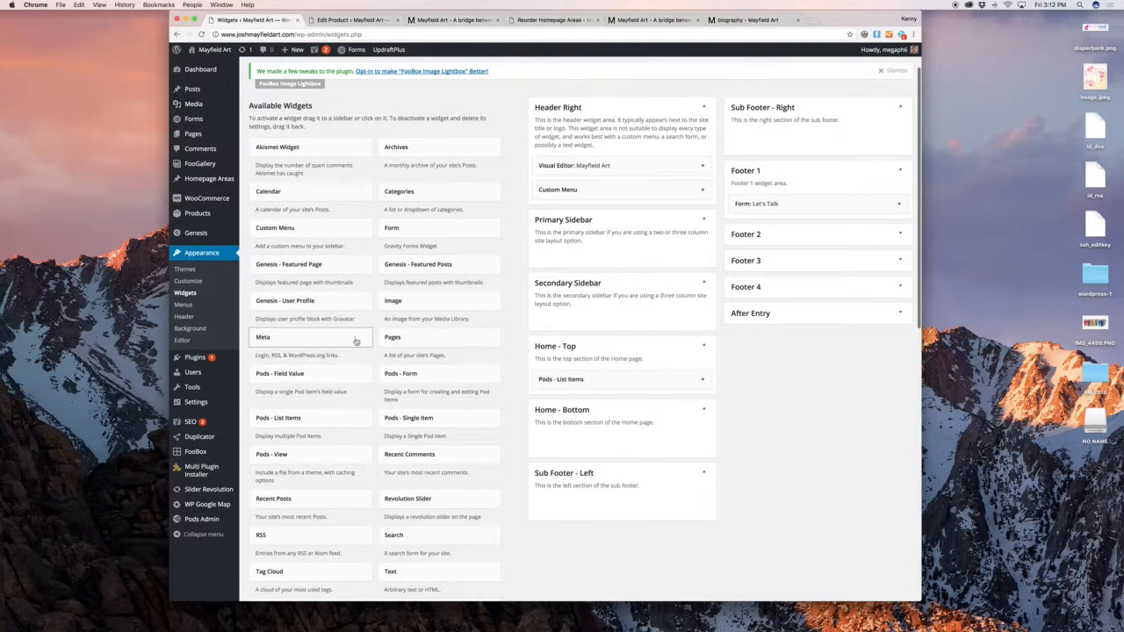
Add a trial Form widget to Footer 1, check its Let's Talk form, then delete it
drag(475, 227, 800, 195)
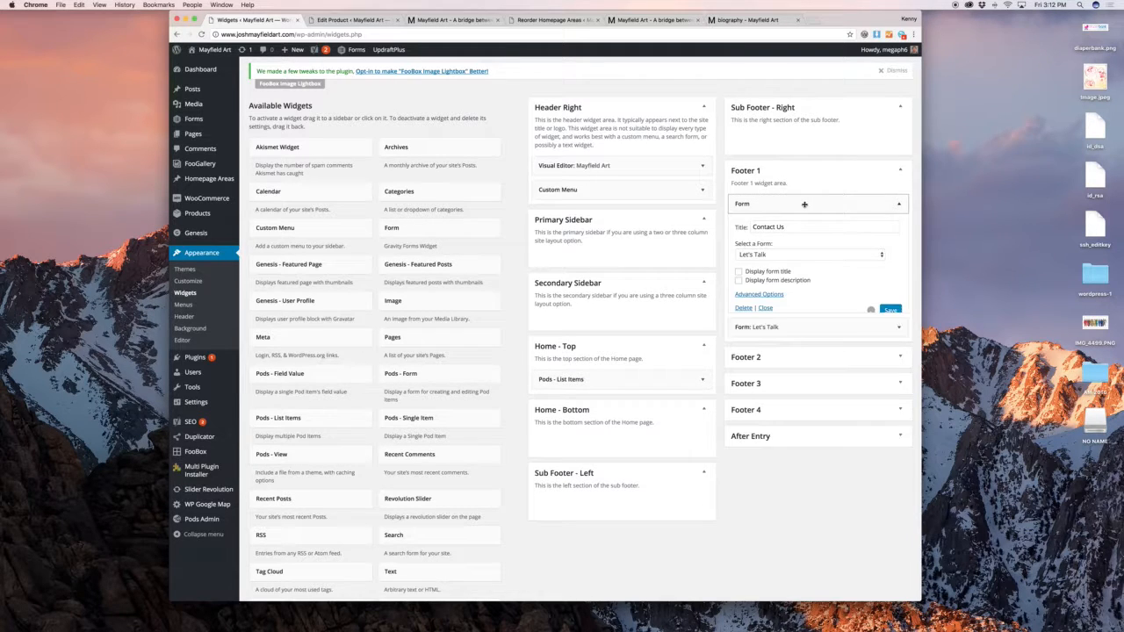
click(769, 252)
click(800, 244)
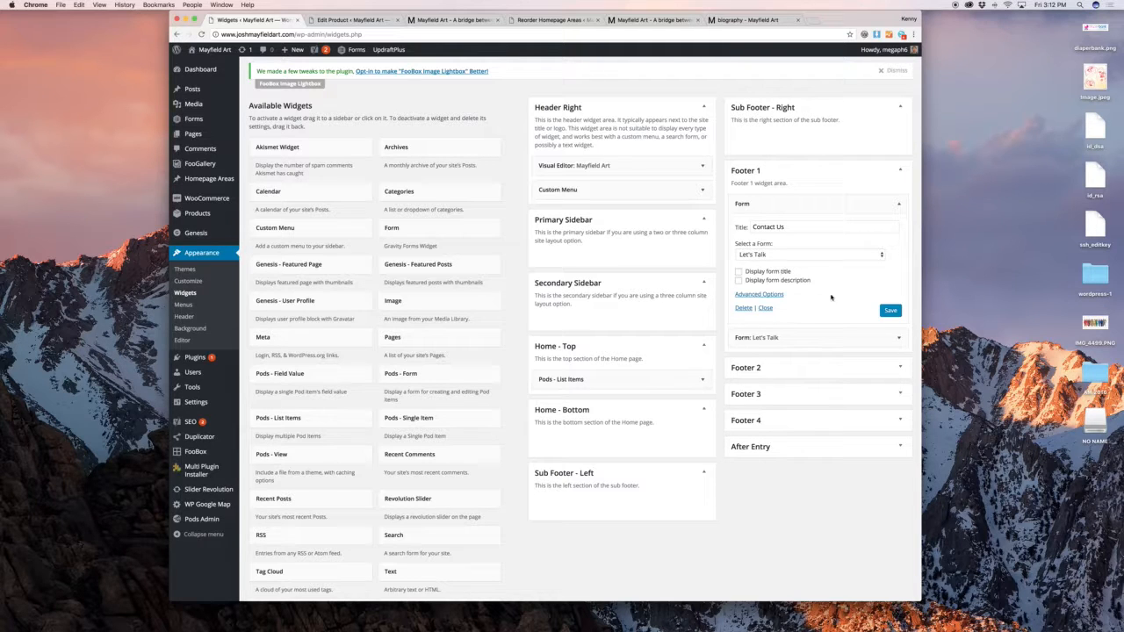
triple_click(769, 227)
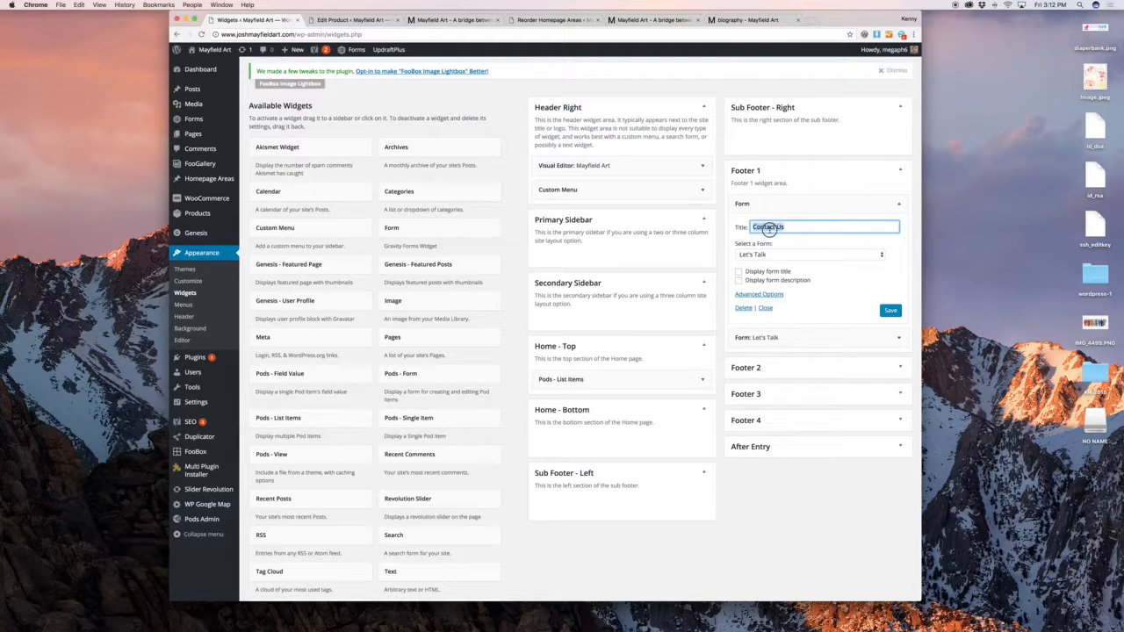
click(745, 308)
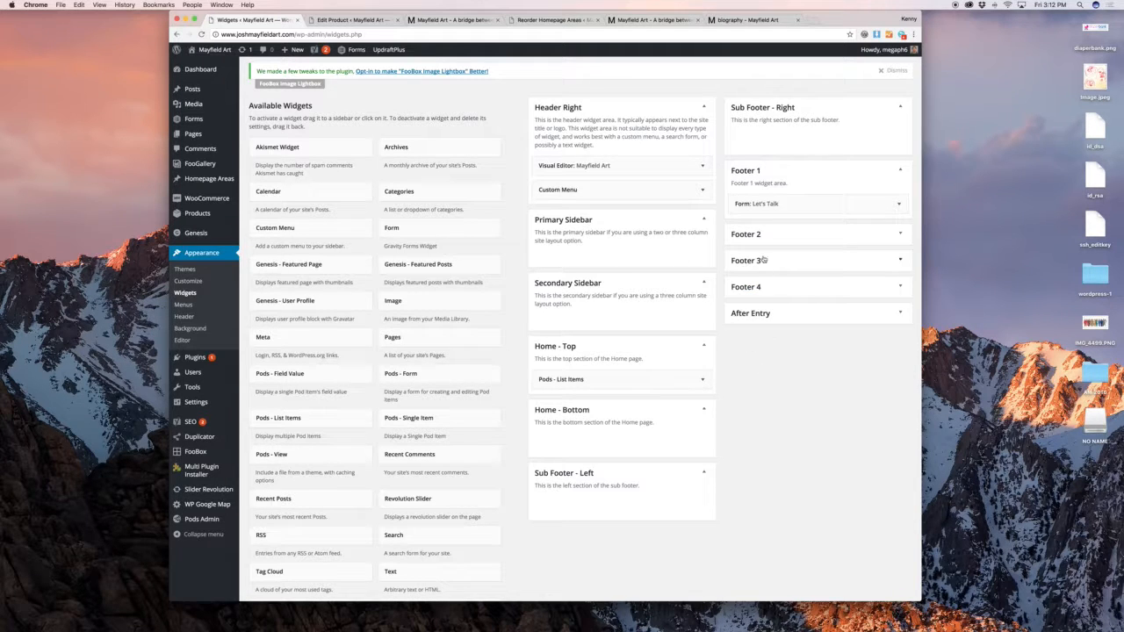
Expand Footers 2, 3 and 4 and inspect the Custom Menu widgets in Footers 2 and 3
click(761, 235)
click(765, 297)
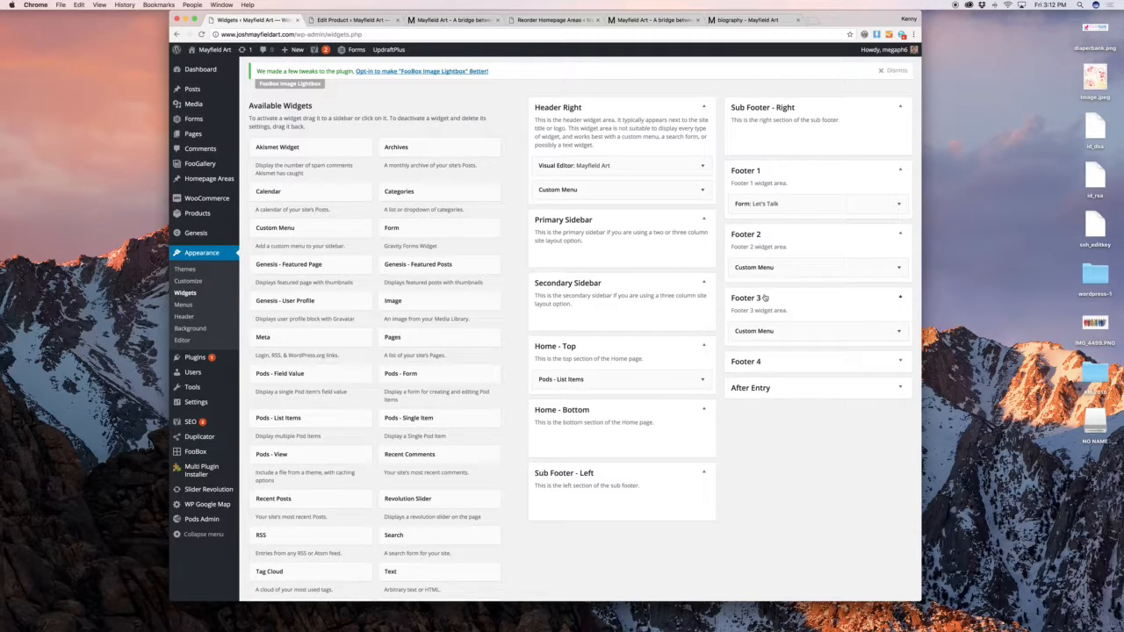
click(765, 361)
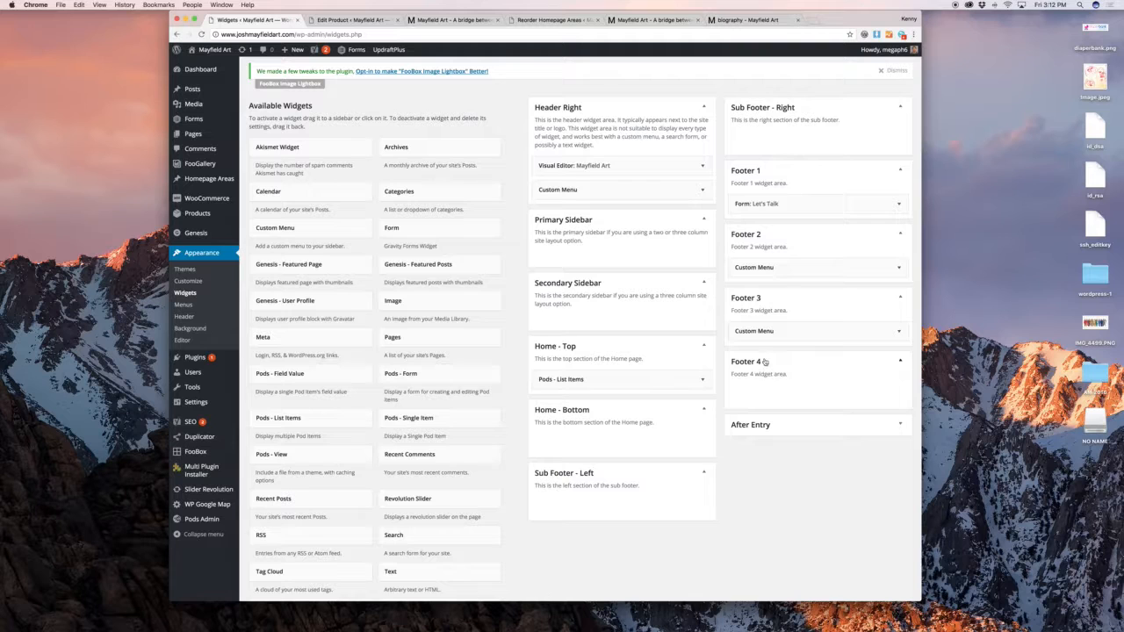
click(777, 266)
click(777, 267)
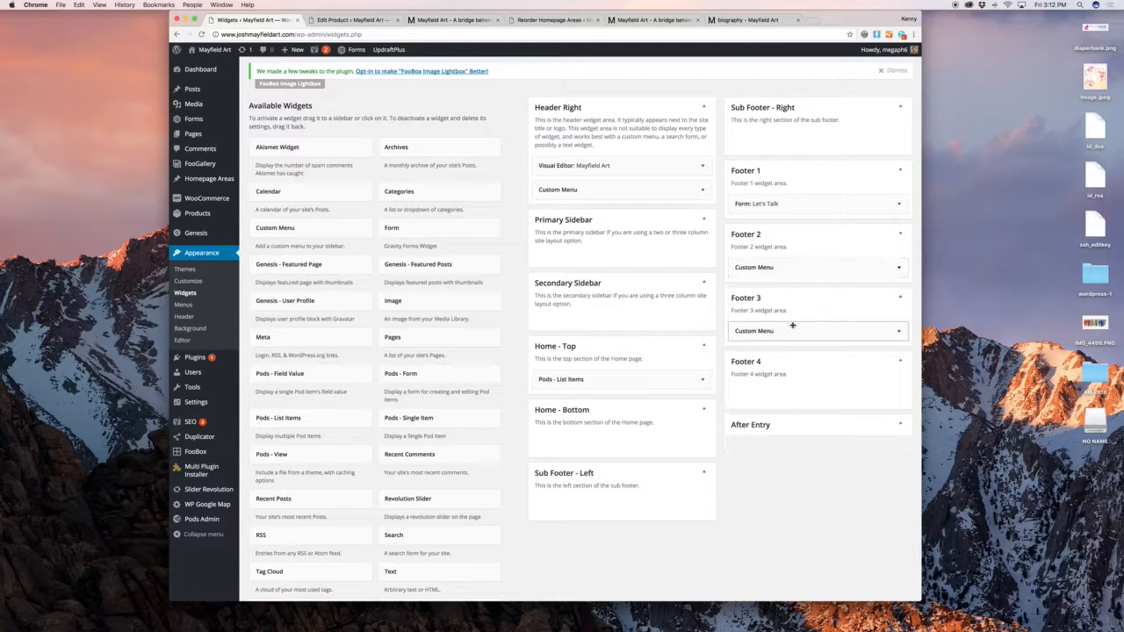
click(793, 326)
click(792, 326)
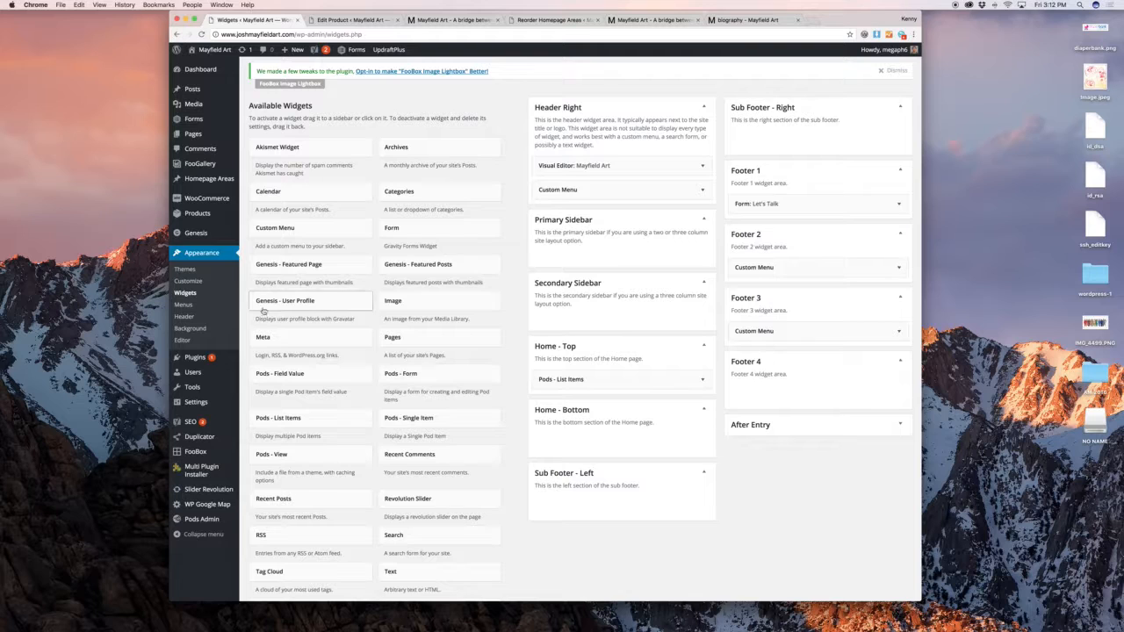
Expand the Social menu's facebook custom link and select the word 'facebook' in its Navigation Label
click(215, 311)
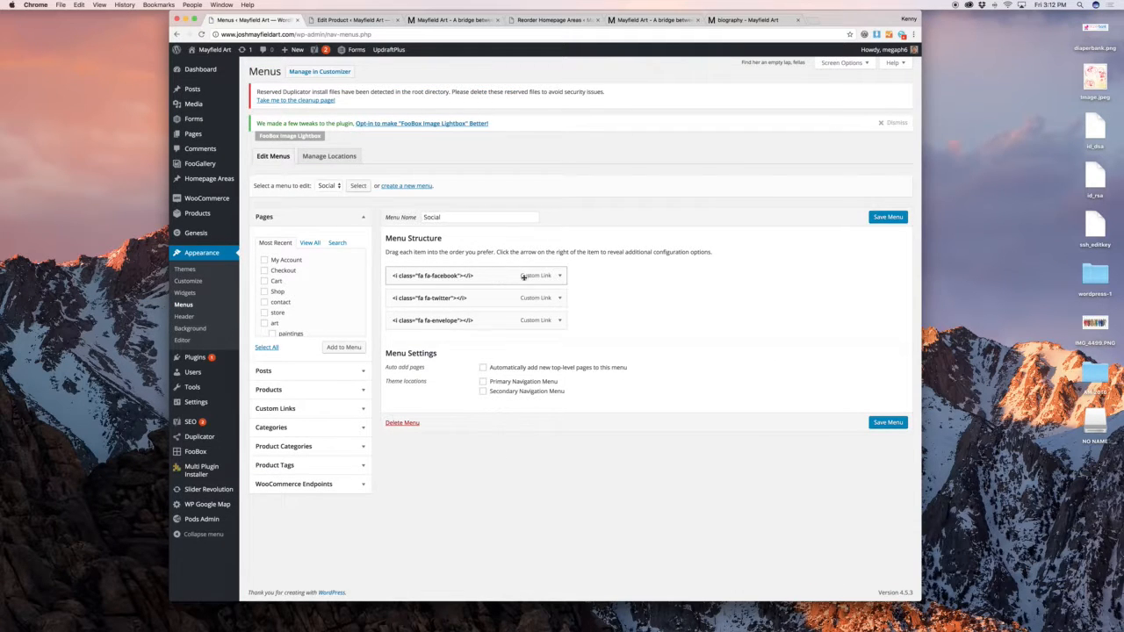
click(558, 277)
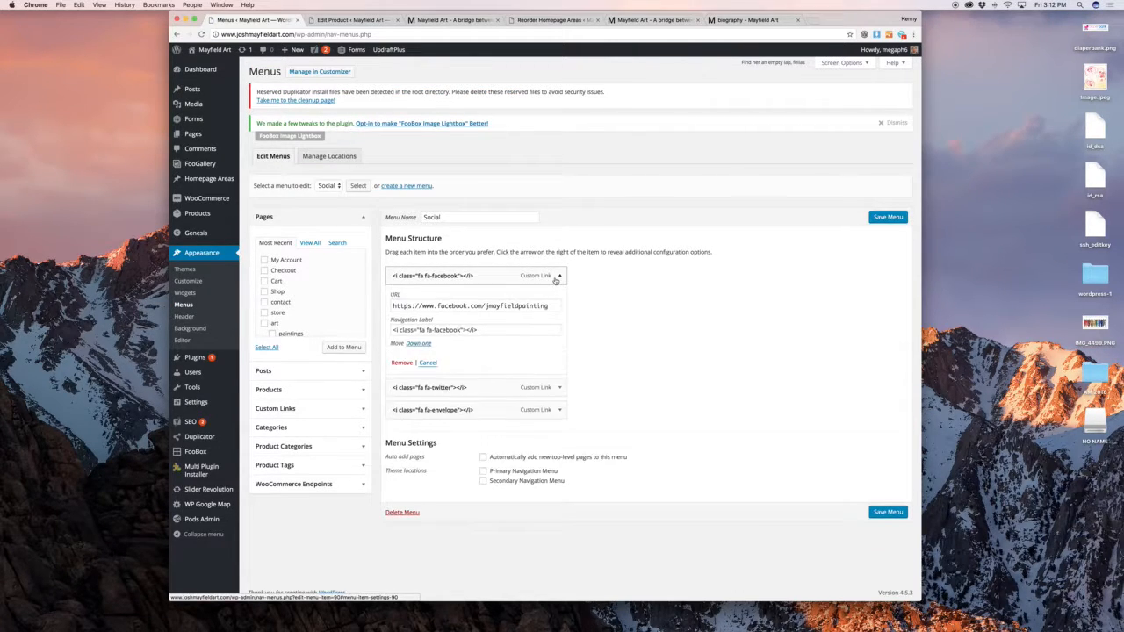
triple_click(466, 330)
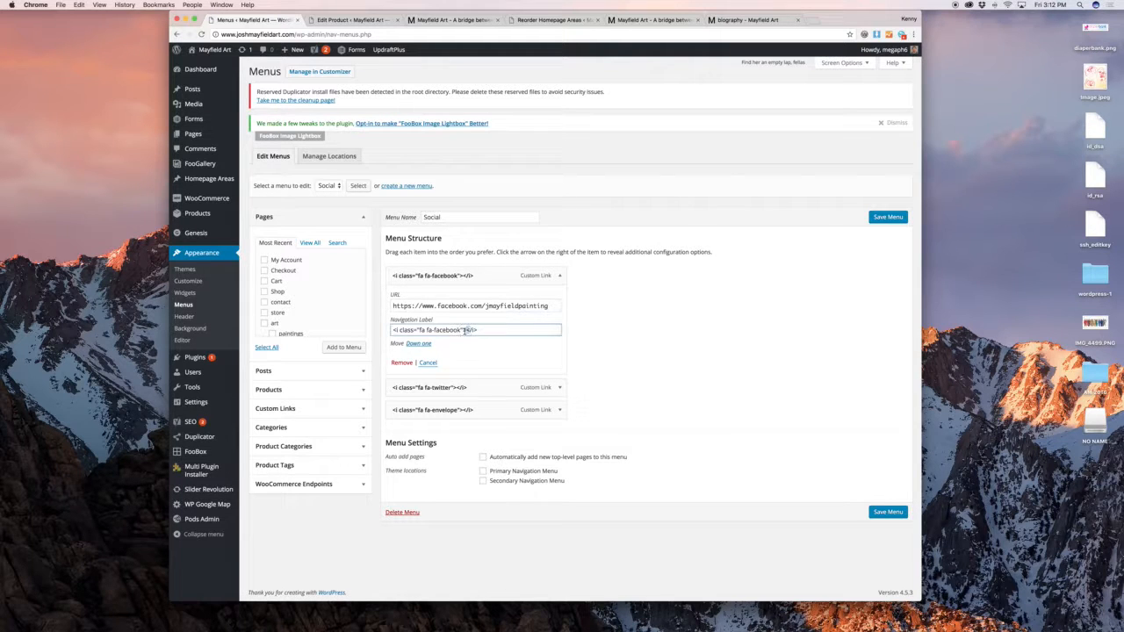
click(421, 331)
click(448, 331)
double_click(447, 331)
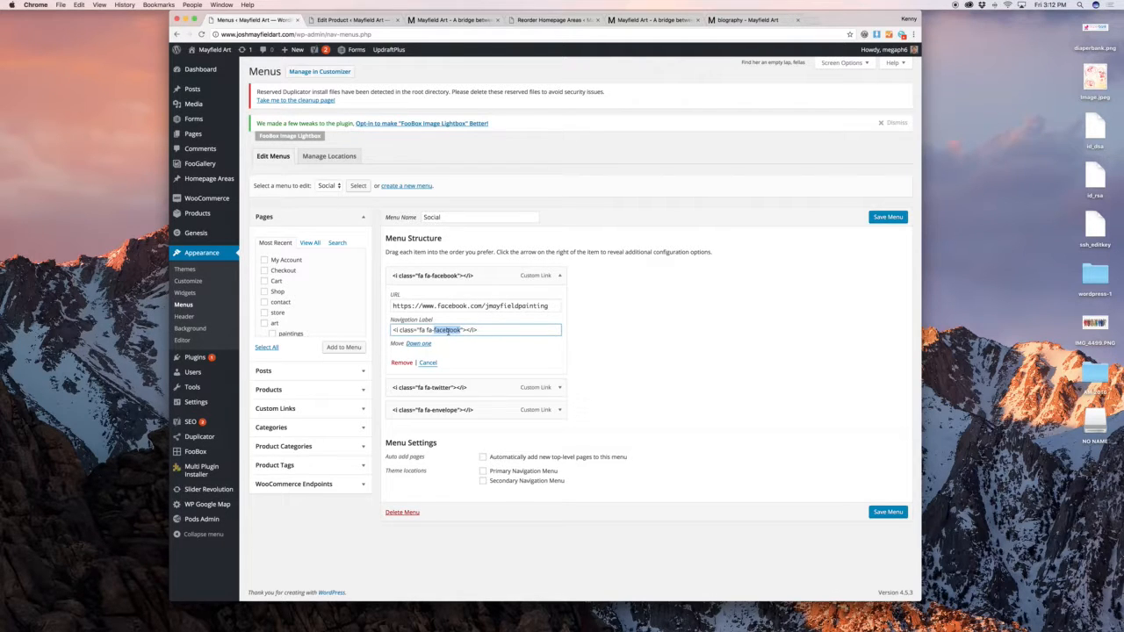
Type 'linkedin' into the item label, then load the Home menu and leave without saving
text(linkedin)
triple_click(474, 306)
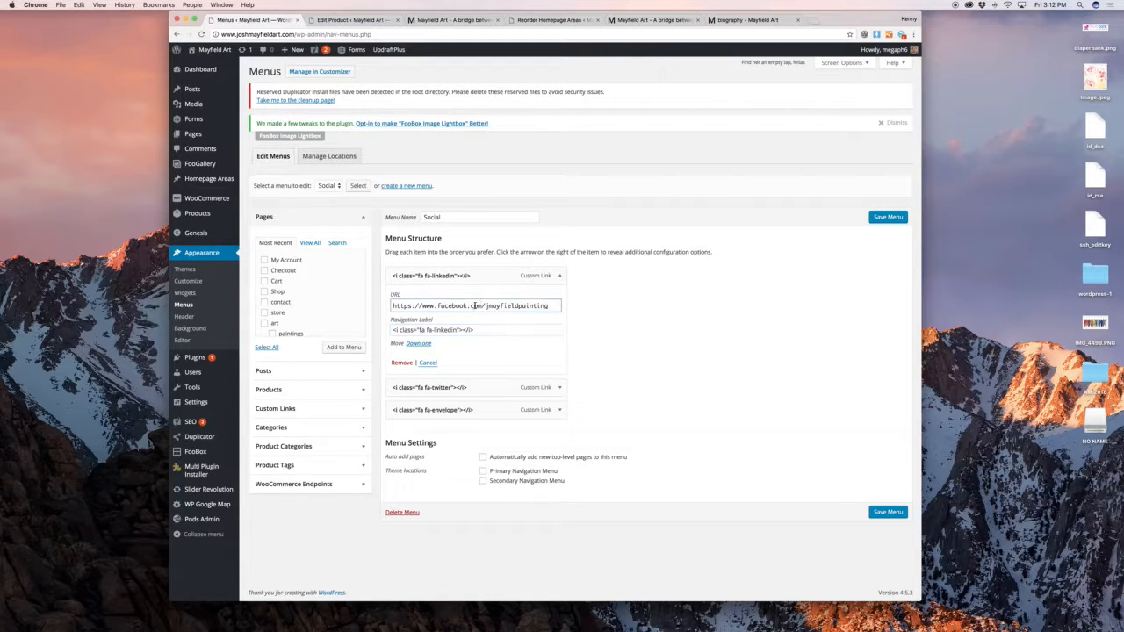
click(328, 186)
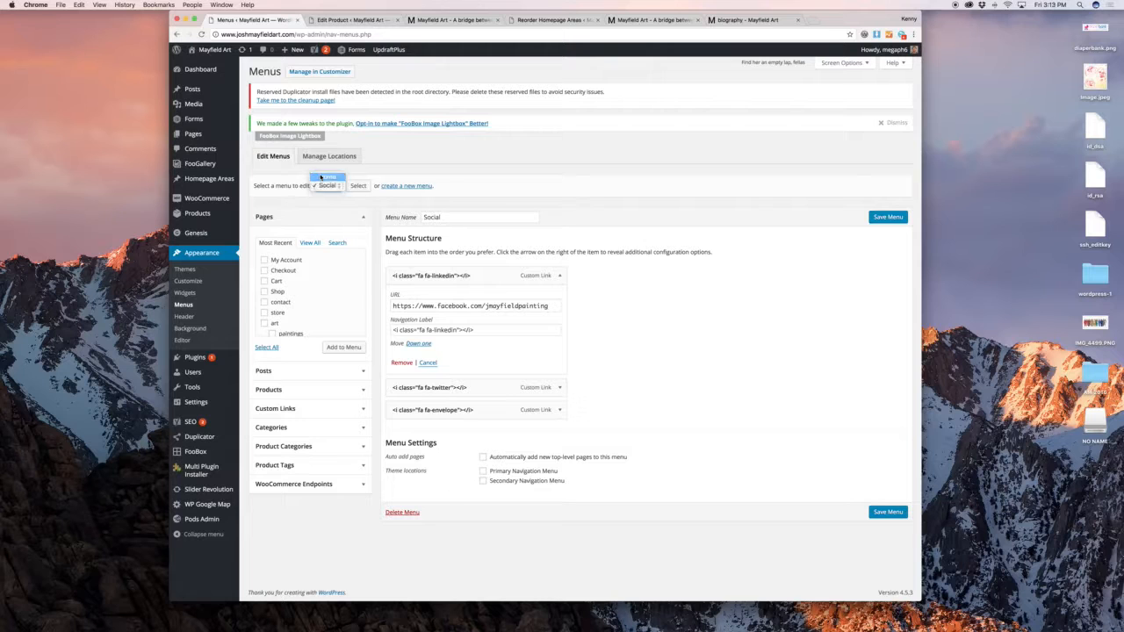
click(322, 177)
click(358, 186)
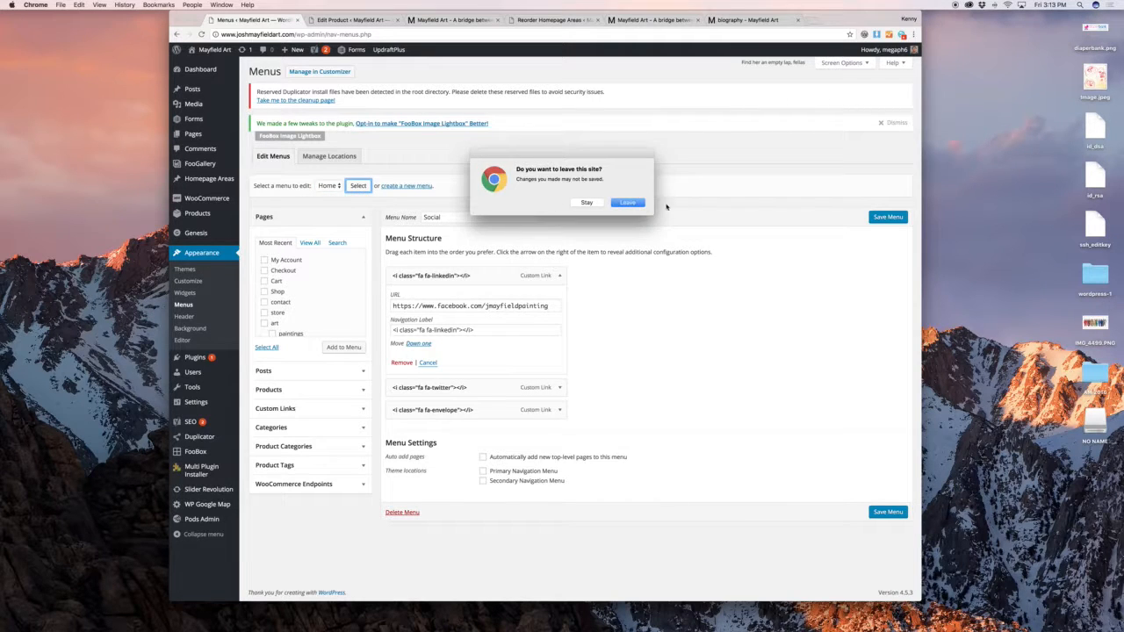
click(630, 203)
Check the live site homepage, then return to the Menus admin page
click(460, 23)
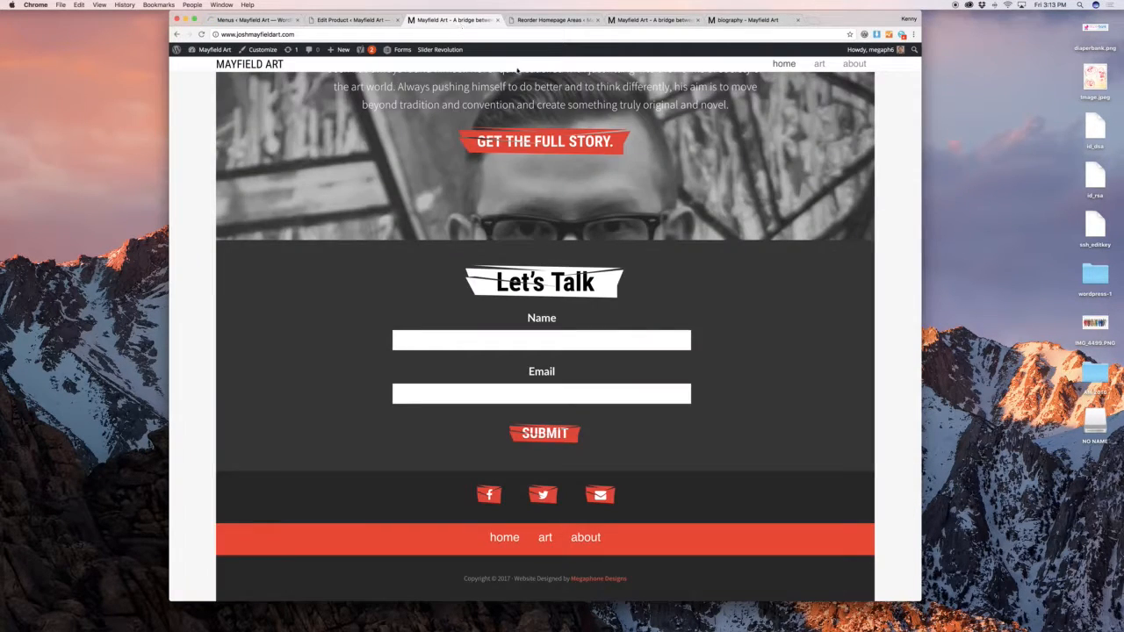
scroll(774, 91, up, 5)
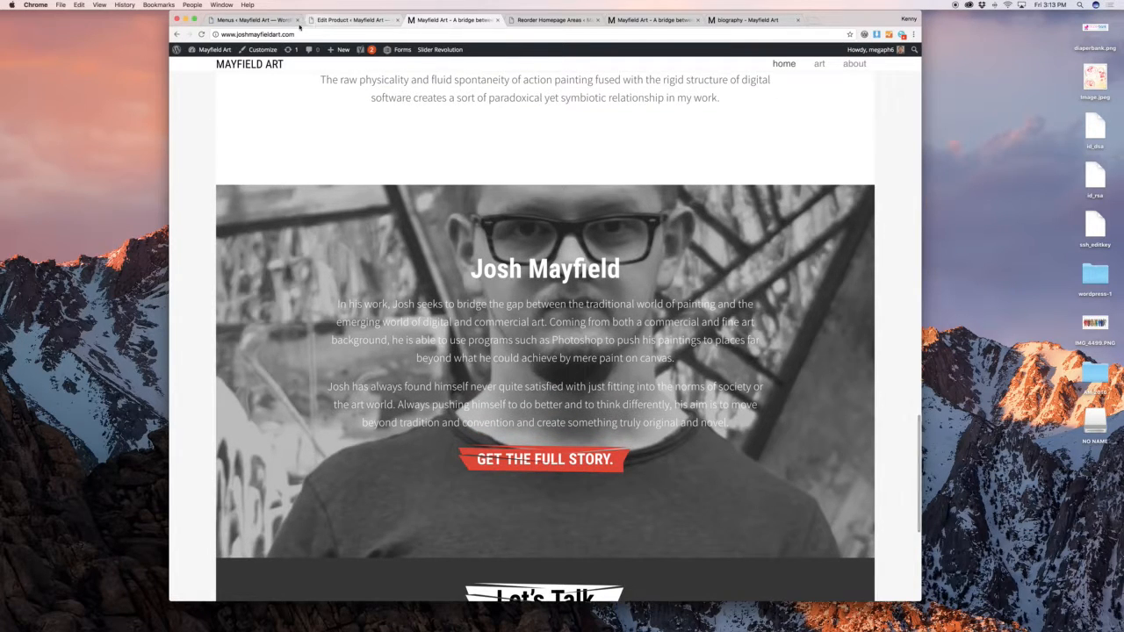
click(255, 20)
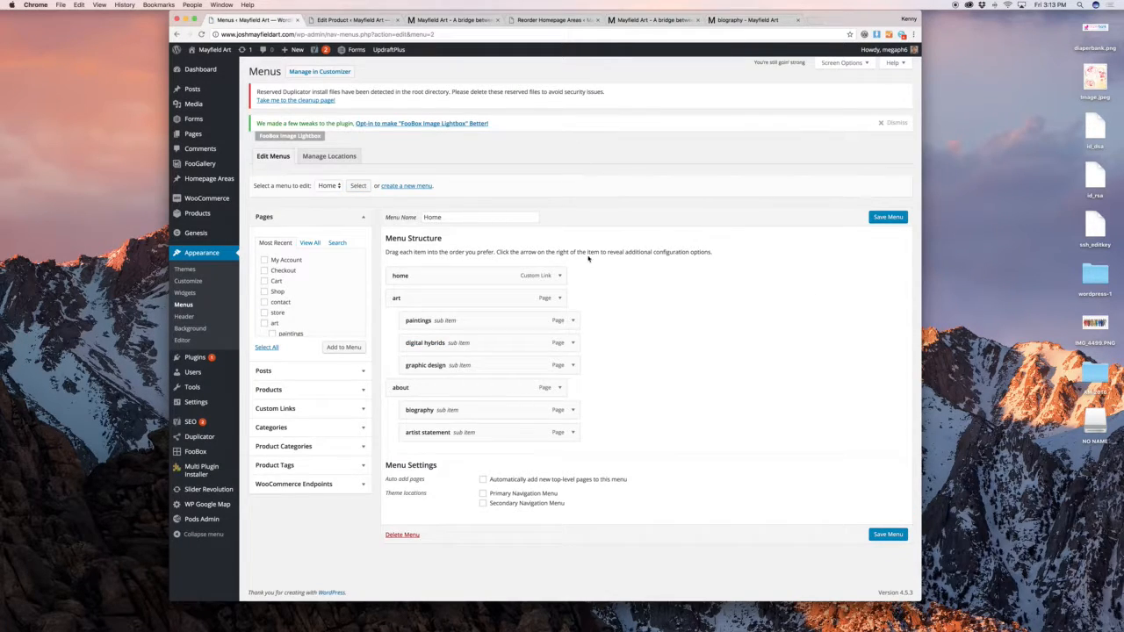
Add the store page to the Home menu as a top-level item between home and art
scroll(277, 280, down, 3)
click(277, 270)
click(344, 347)
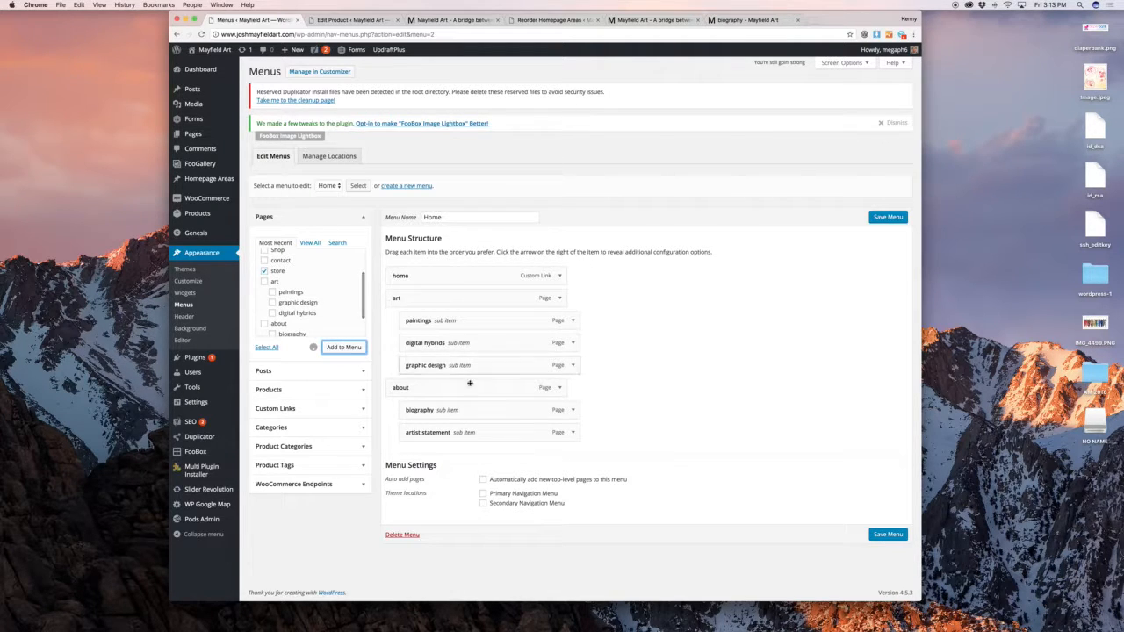
mouse_move(466, 457)
mouse_down()
mouse_move(472, 293)
mouse_move(479, 305)
mouse_move(482, 293)
mouse_move(483, 330)
mouse_move(478, 297)
mouse_move(464, 321)
mouse_move(482, 388)
mouse_move(506, 289)
mouse_move(492, 299)
mouse_up()
drag(475, 299, 478, 298)
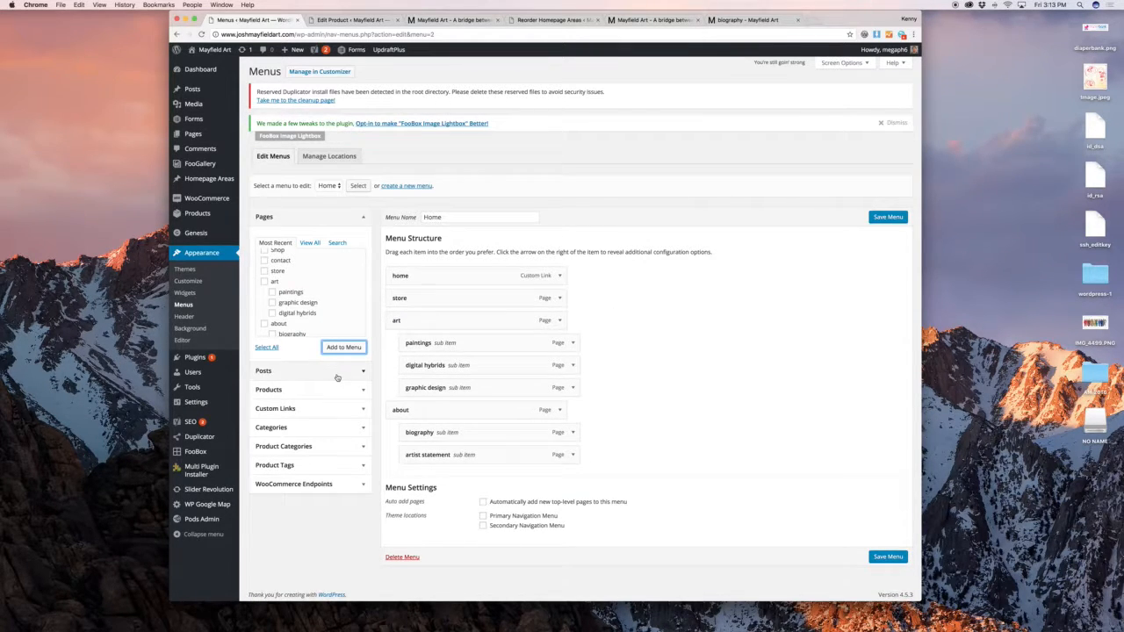
Add a 'Wherever' custom link to google.com and place it under digital hybrids
click(343, 410)
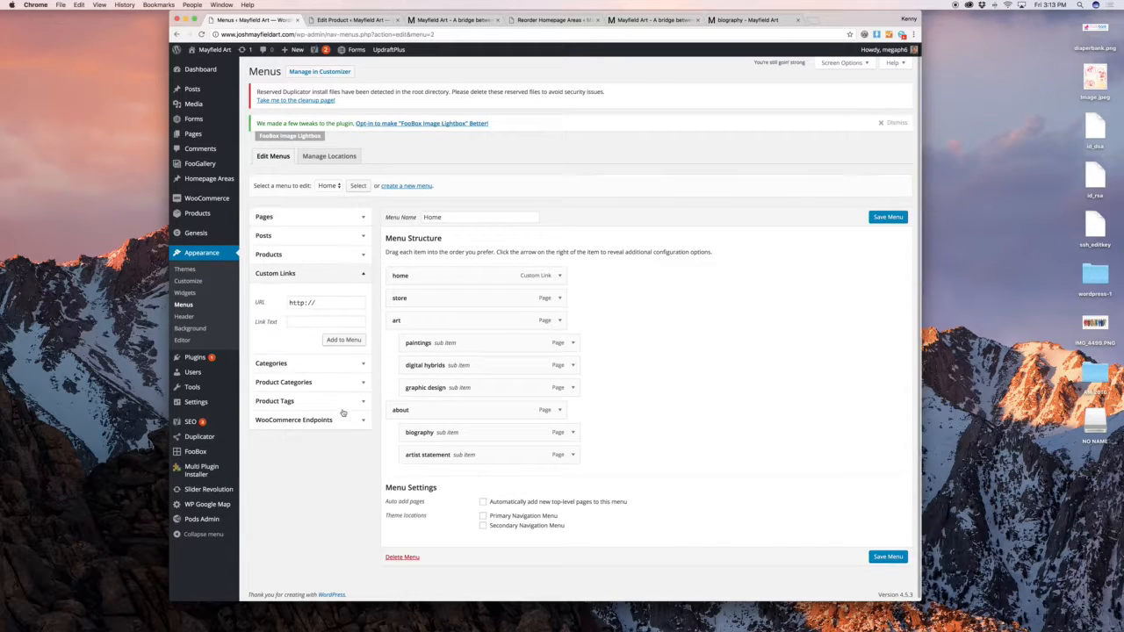
triple_click(318, 303)
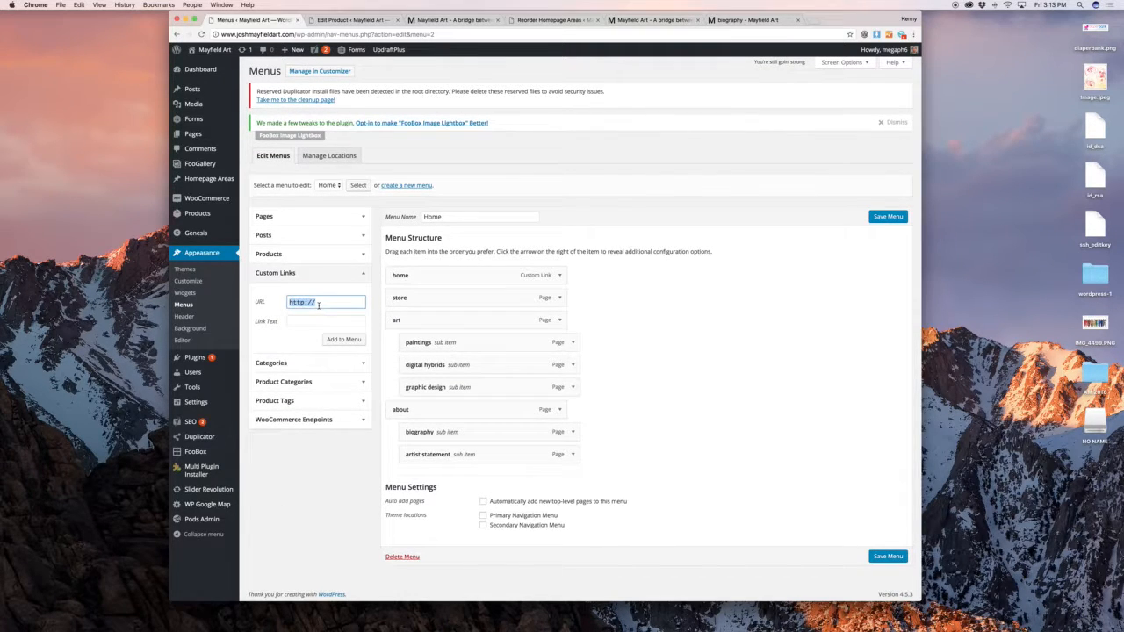
text(google.com)
key(Tab)
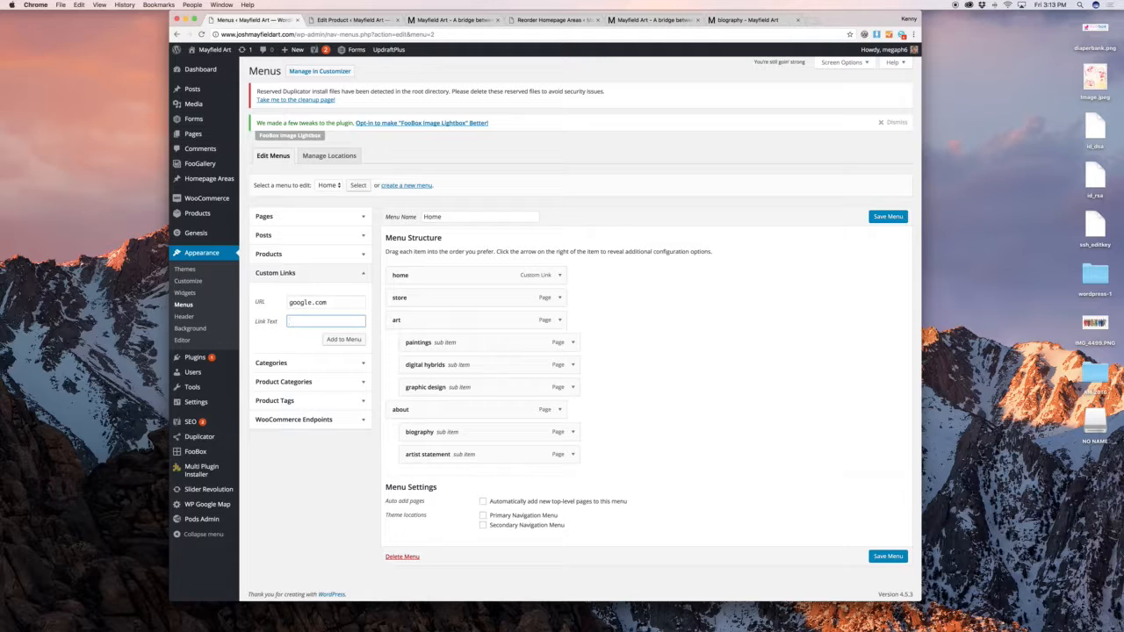
text(Wherever)
scroll(567, 409, down, 1)
drag(511, 454, 537, 378)
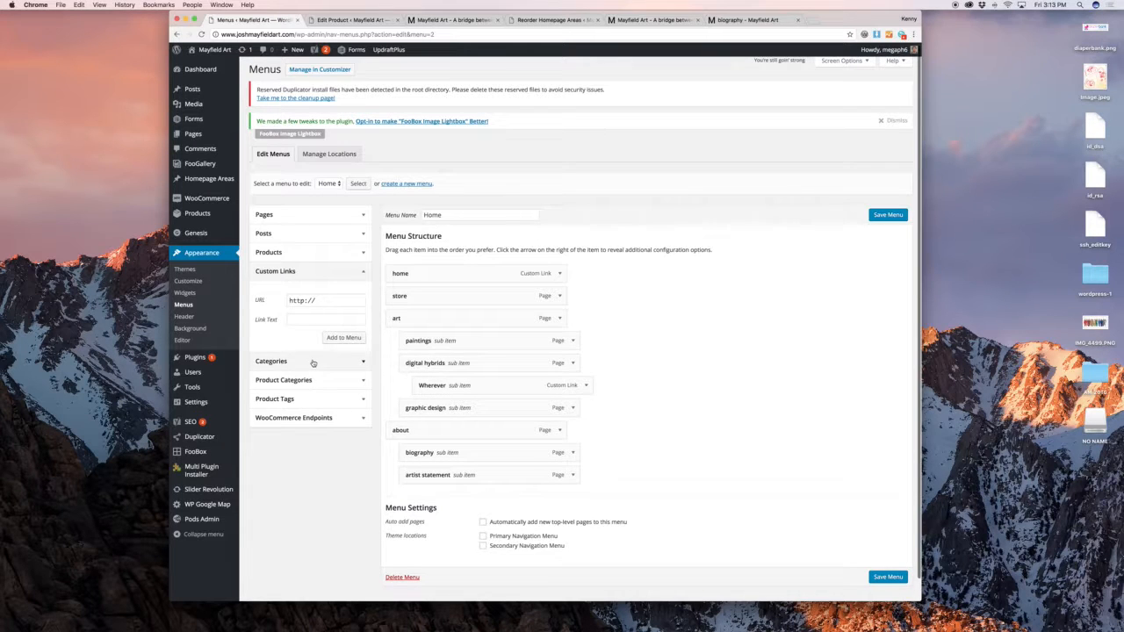
Expand the WooCommerce endpoints section, then go to the All Users list
click(339, 418)
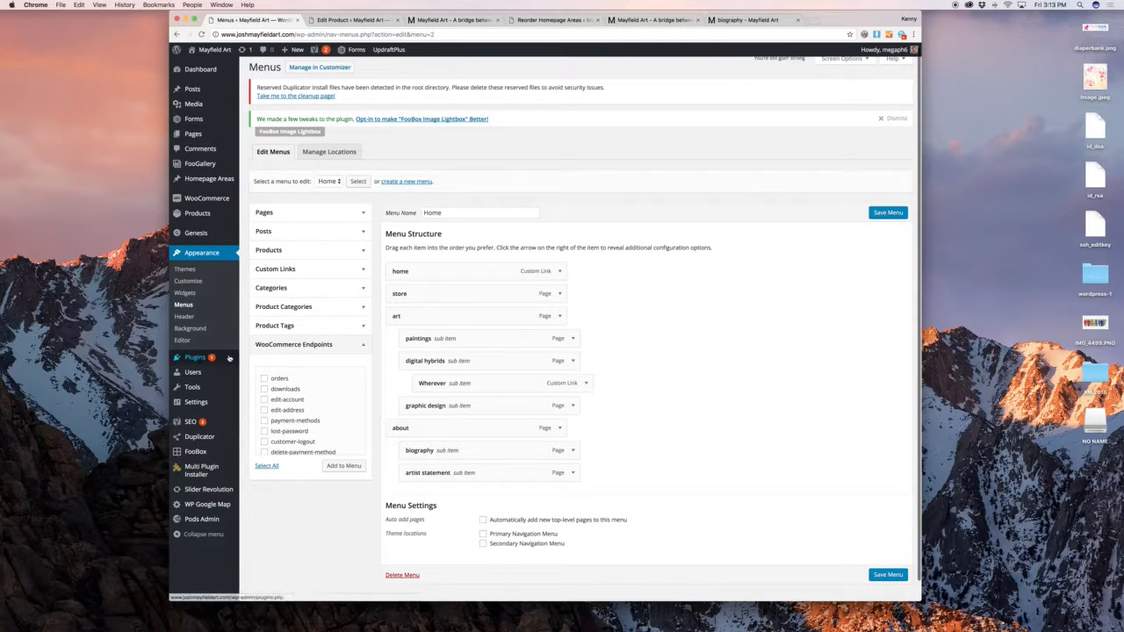
mouse_move(225, 359)
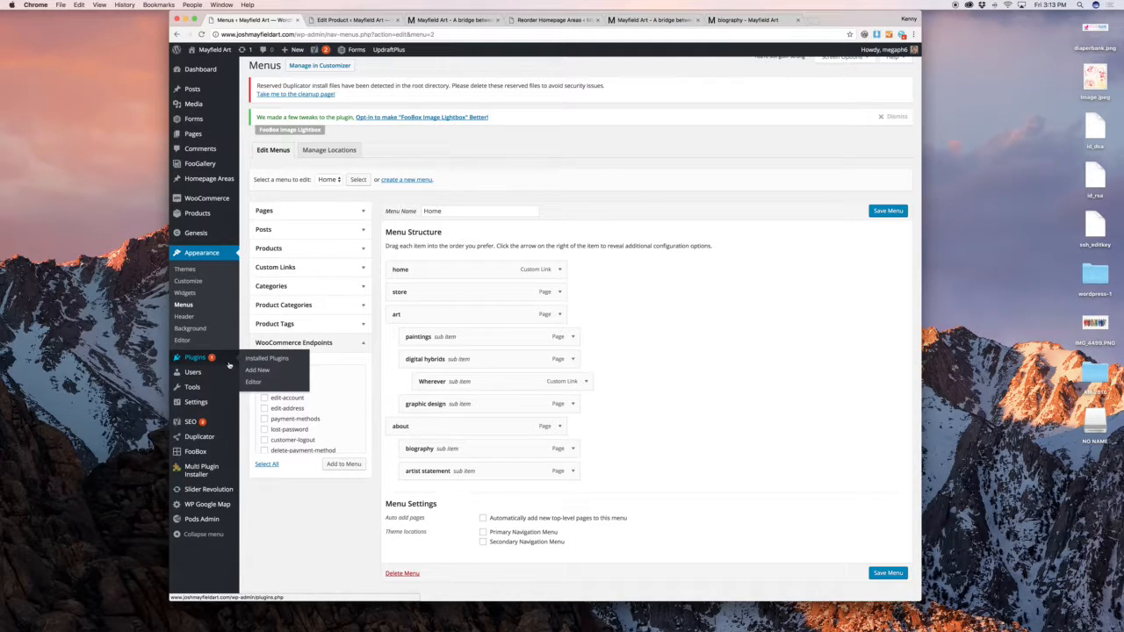
click(256, 373)
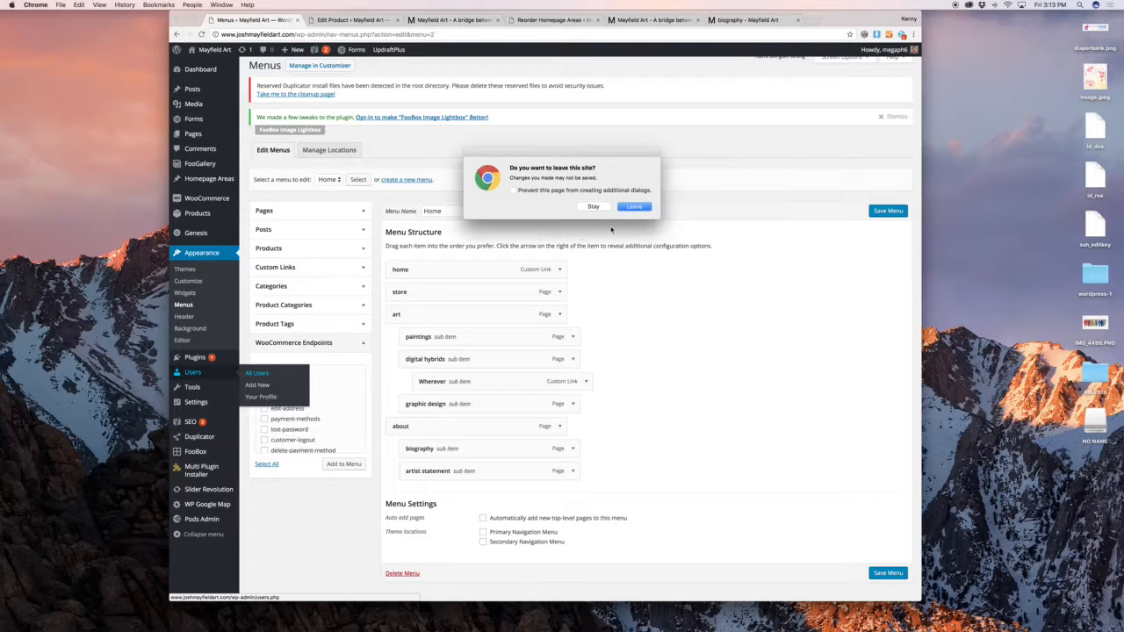
Leave the menus page and start a new user, entering the username
click(634, 206)
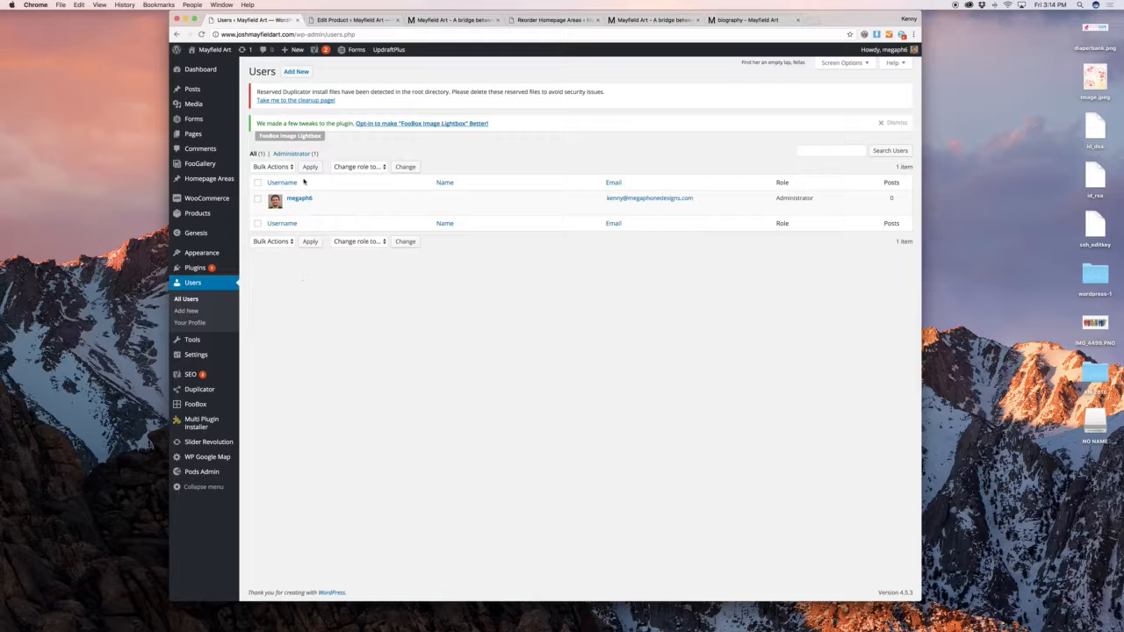
click(298, 72)
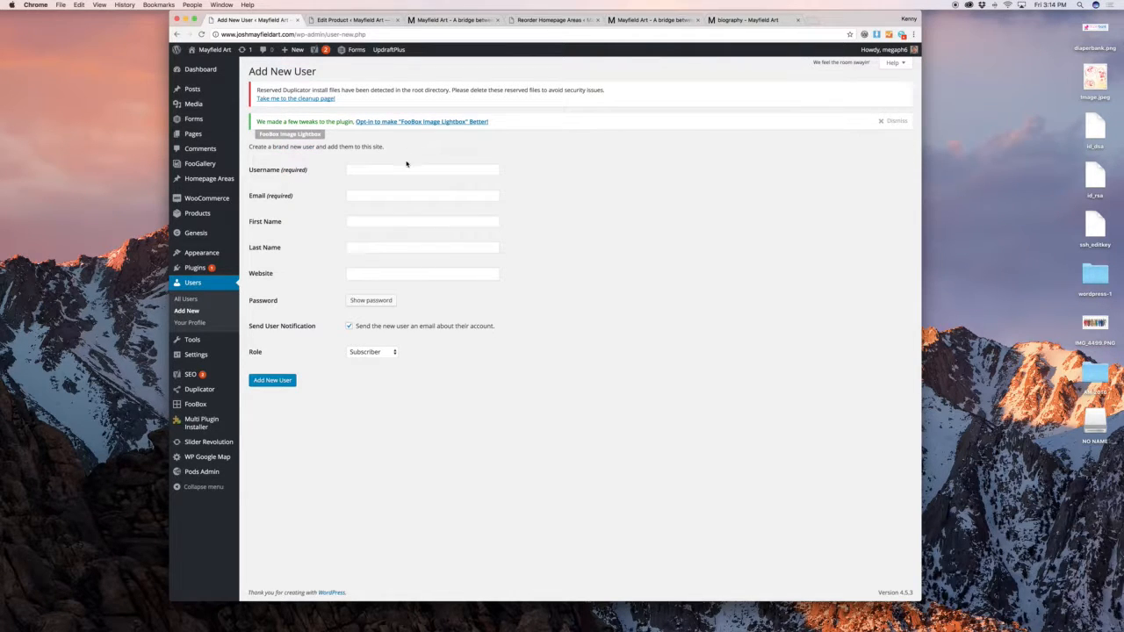
click(408, 168)
key(Tab)
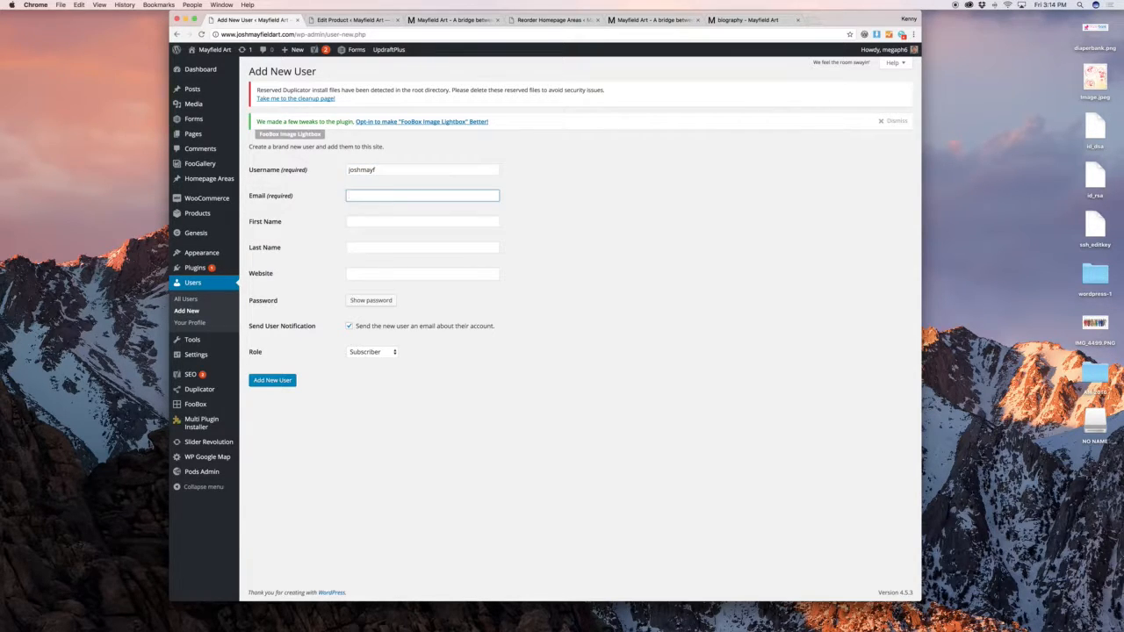
key(Tab)
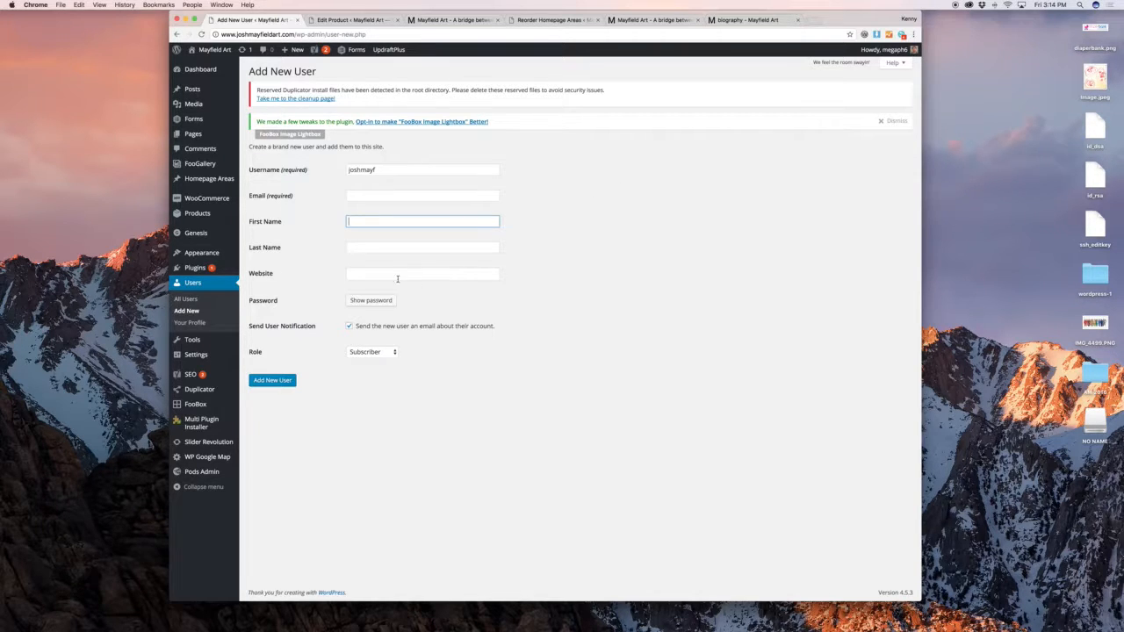
Replace the generated password with a custom password and trim its trailing digits
click(371, 299)
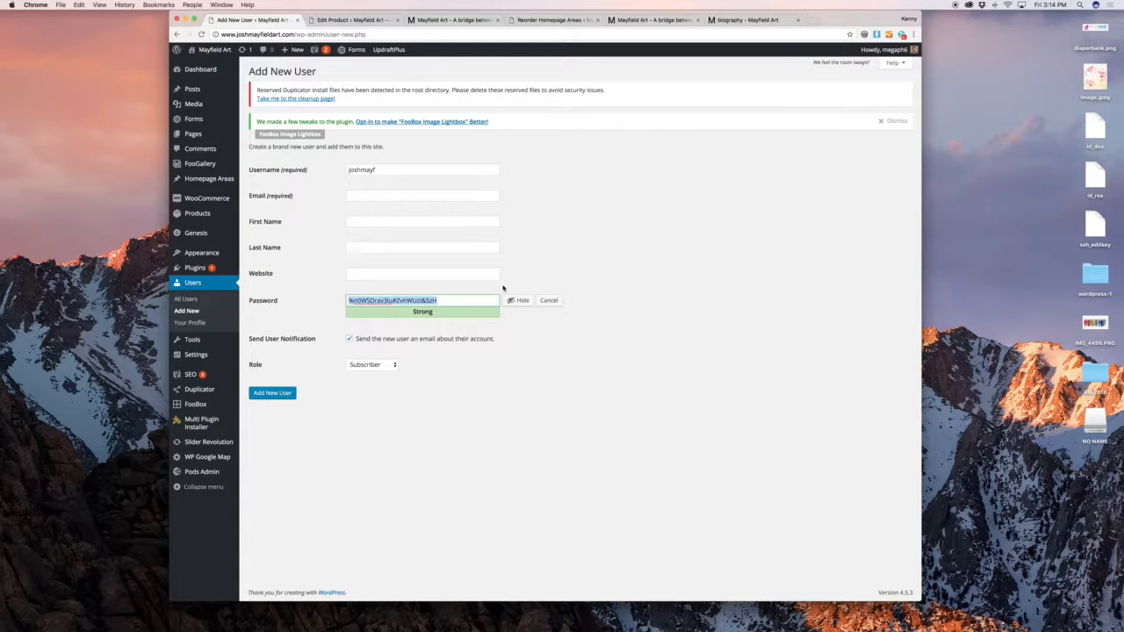
text(password)
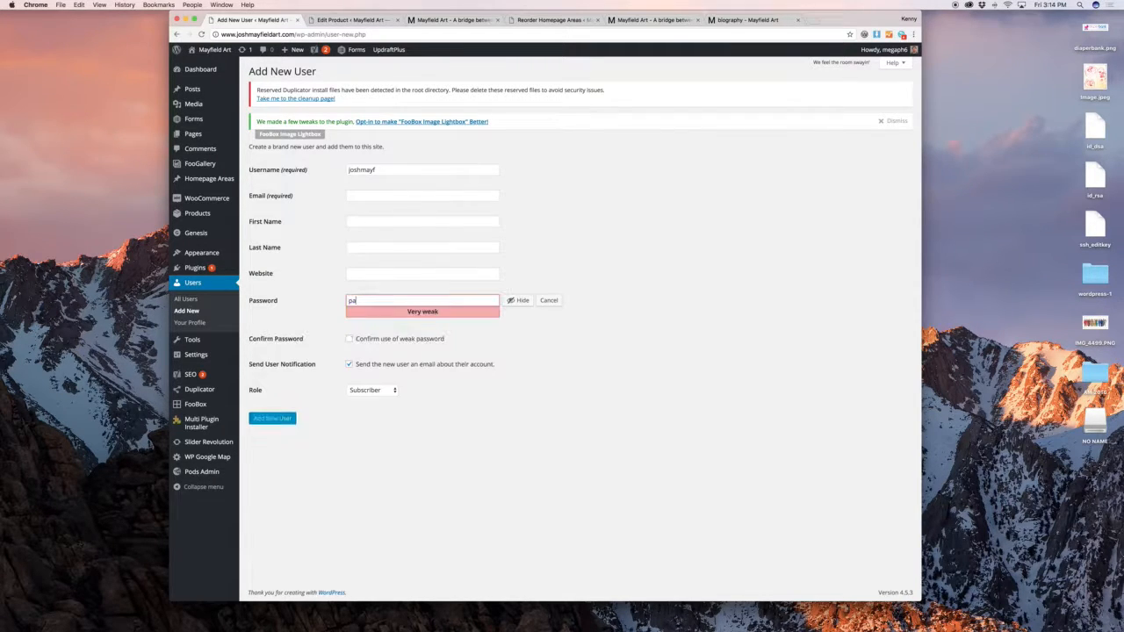
double_click(451, 301)
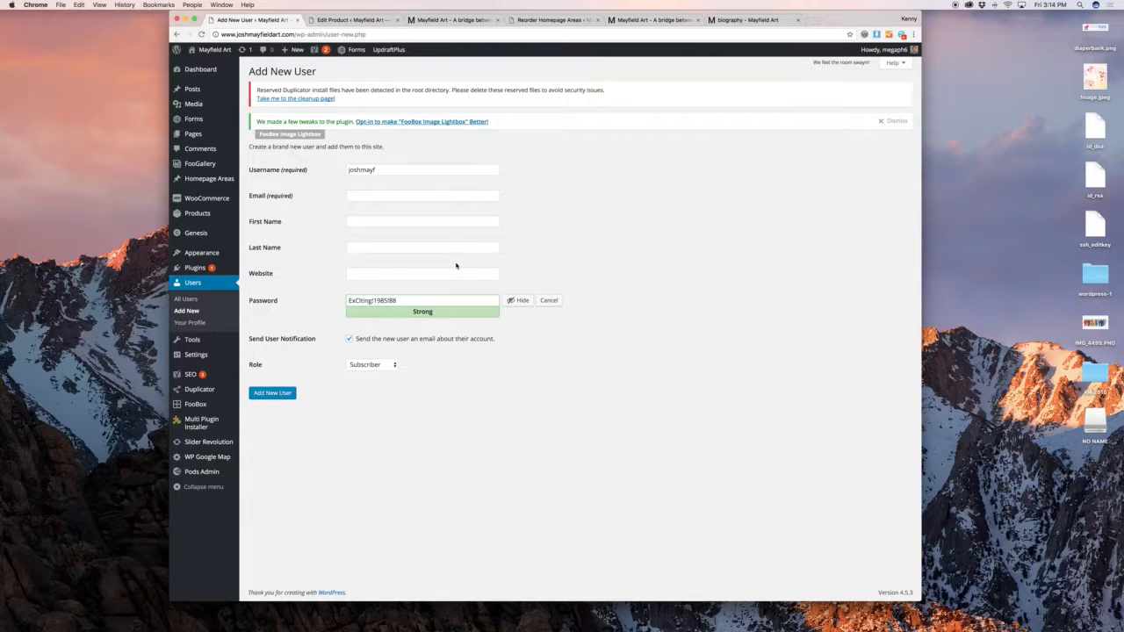
triple_click(413, 301)
click(507, 267)
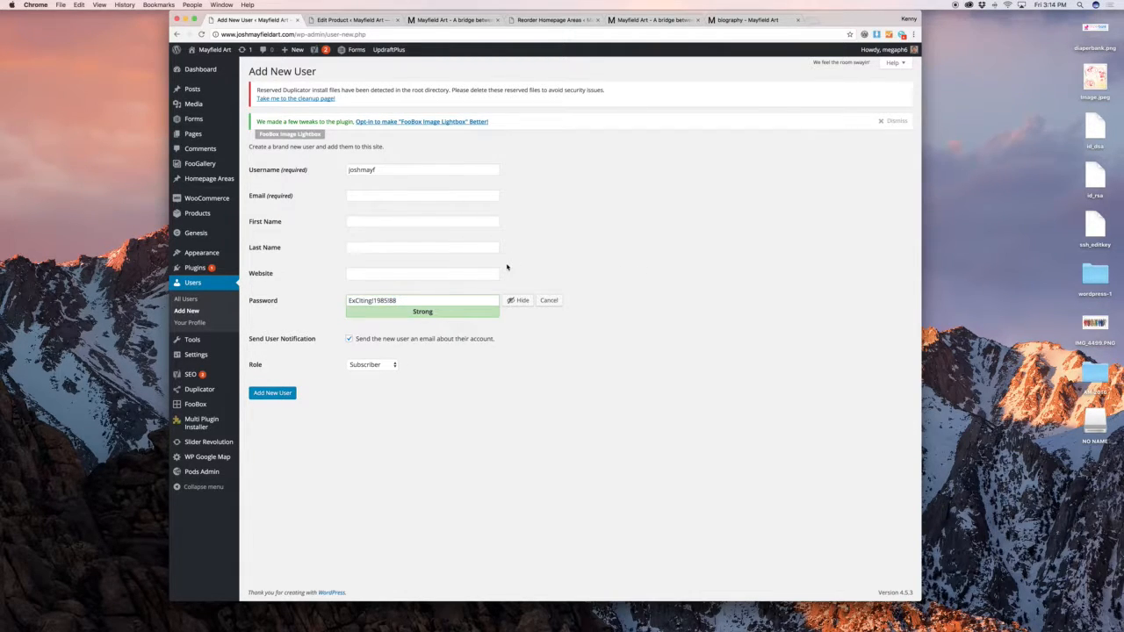
double_click(396, 301)
key(BackSpace)
key(BackSpace)
key(BackSpace)
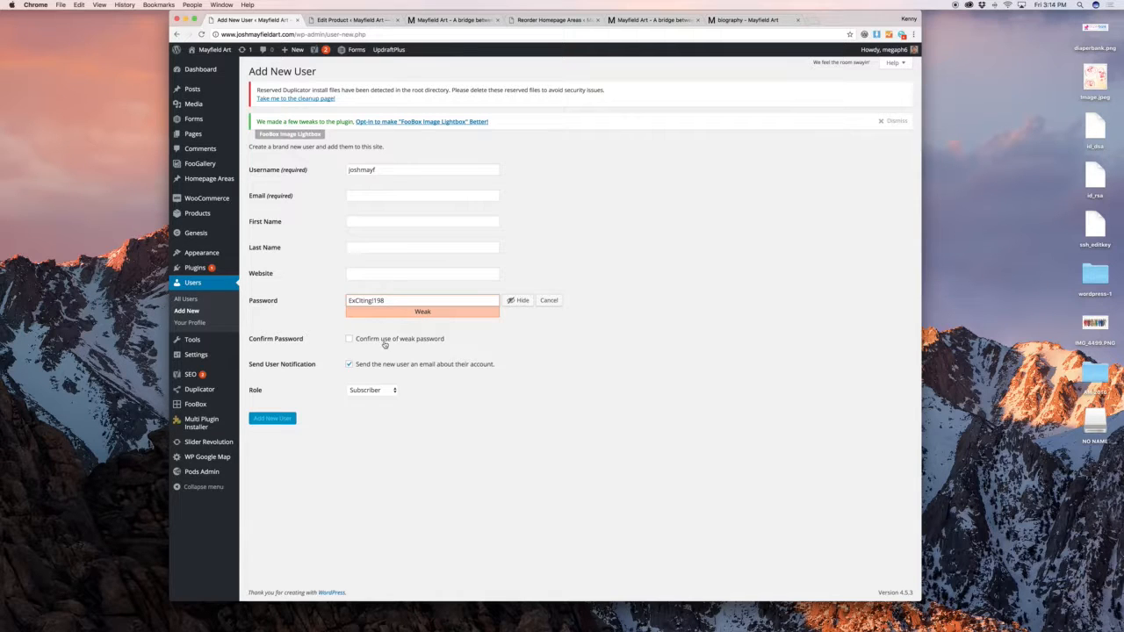
Set the new user's role to Administrator
click(381, 390)
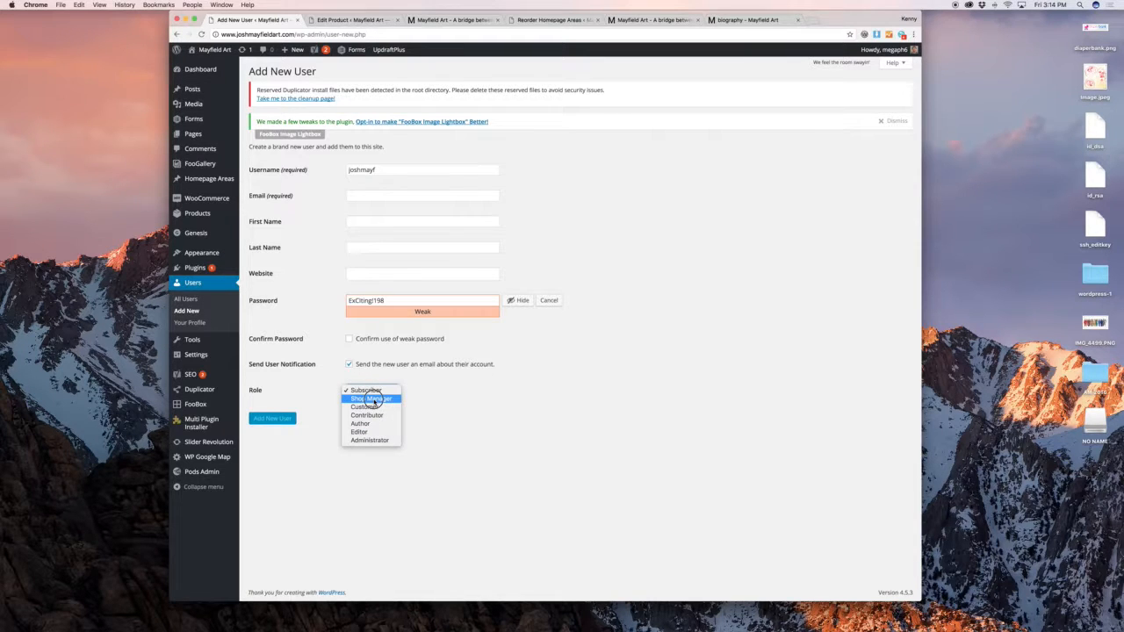
click(369, 440)
click(429, 415)
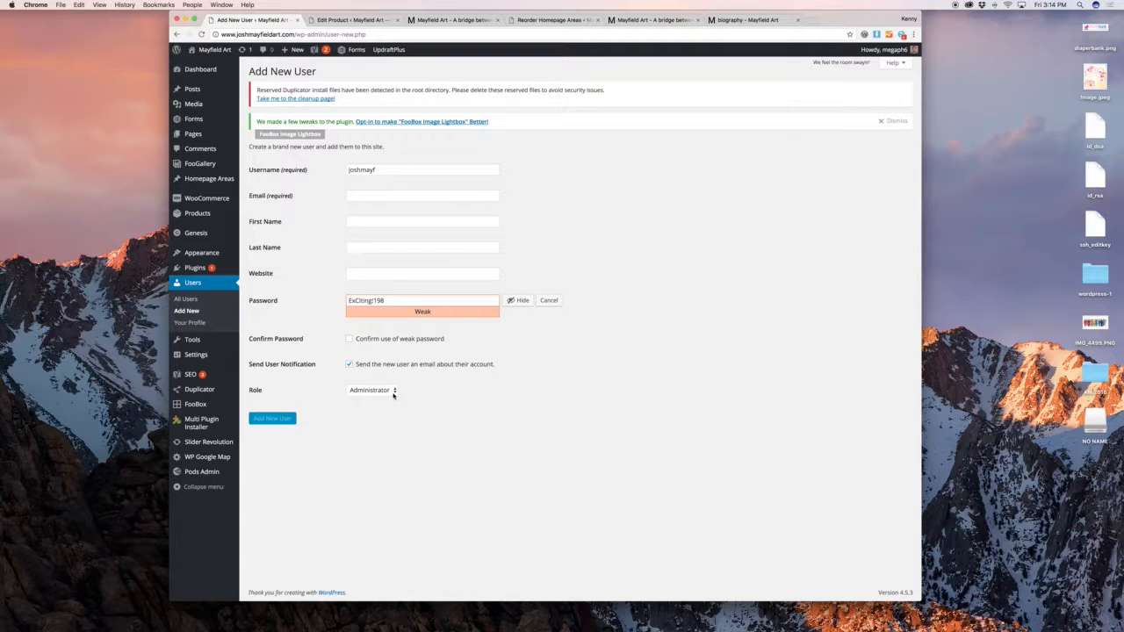
click(393, 395)
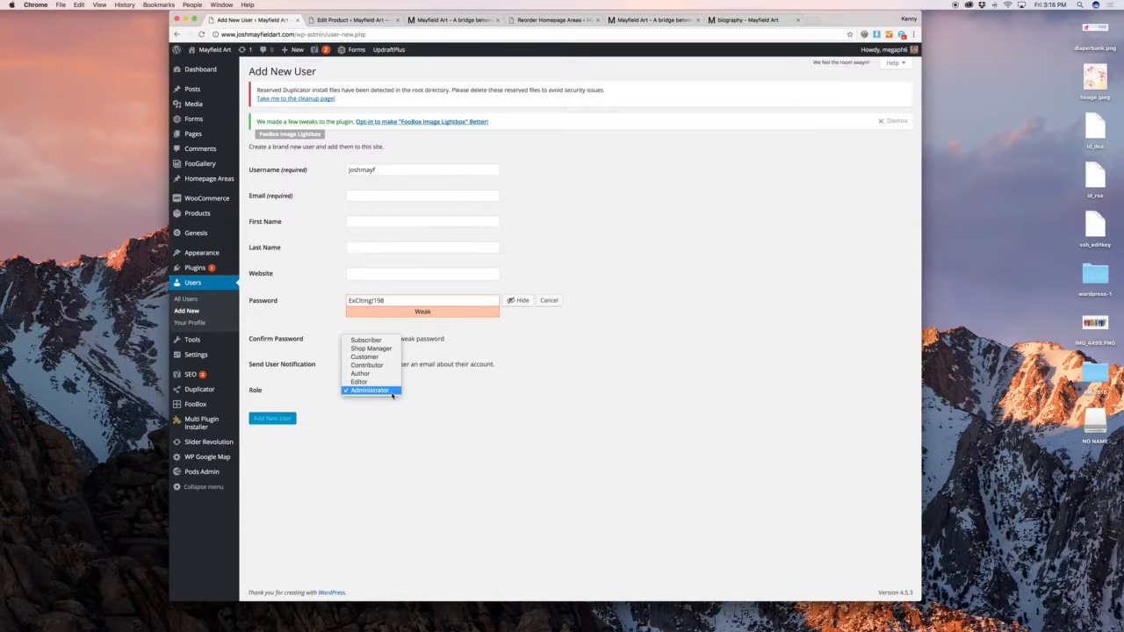
click(421, 386)
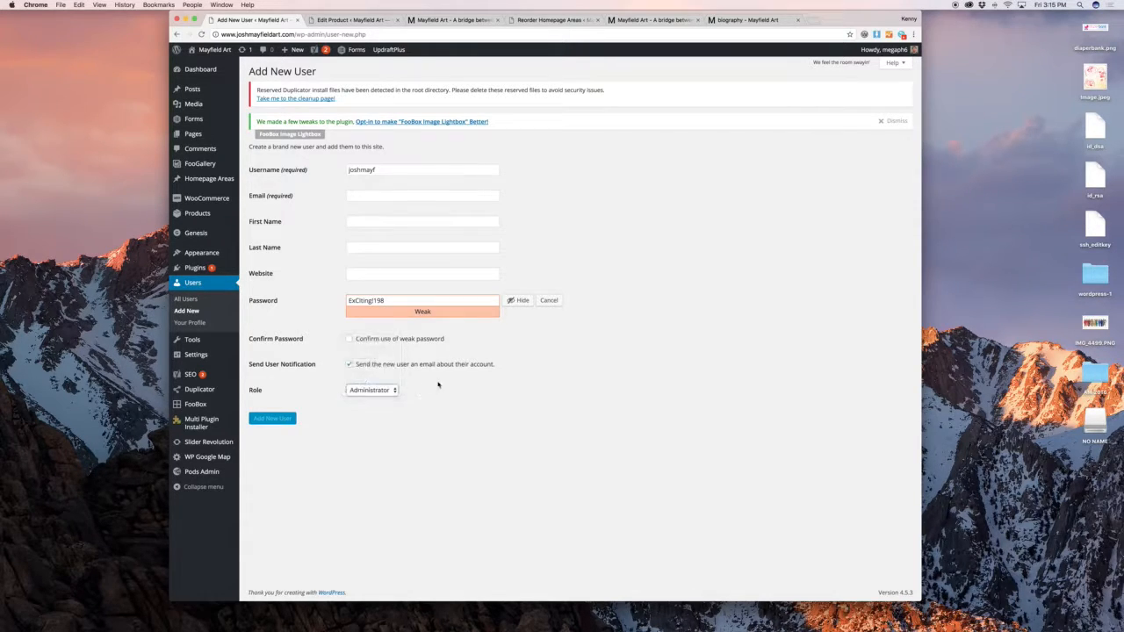
Go to the Slider Revolution slider list from the admin sidebar
mouse_move(208, 352)
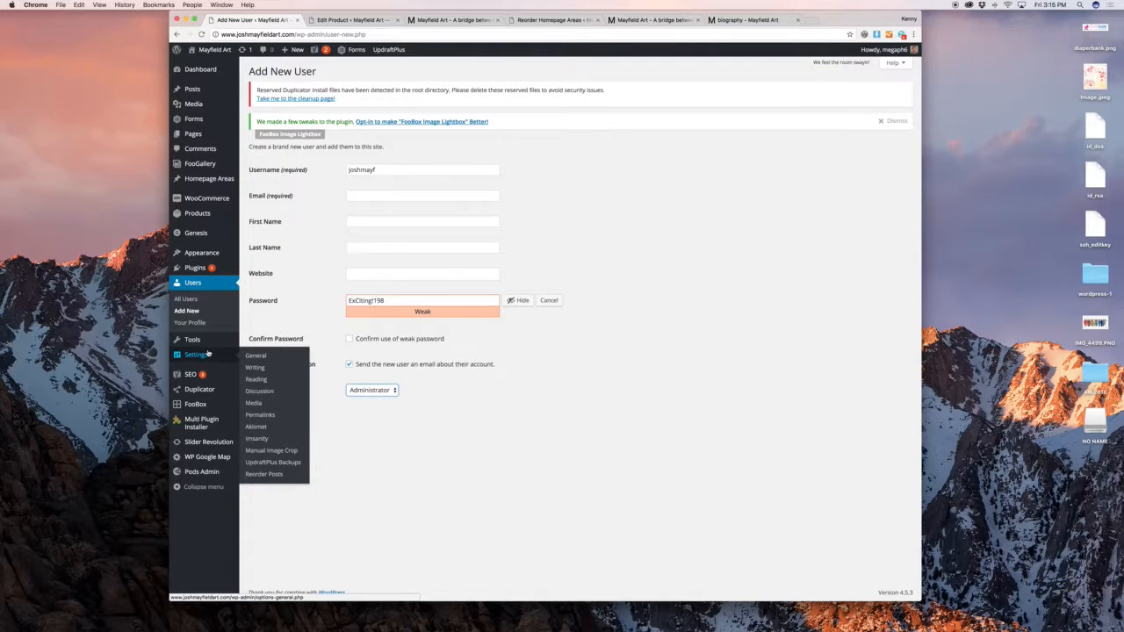
mouse_move(211, 375)
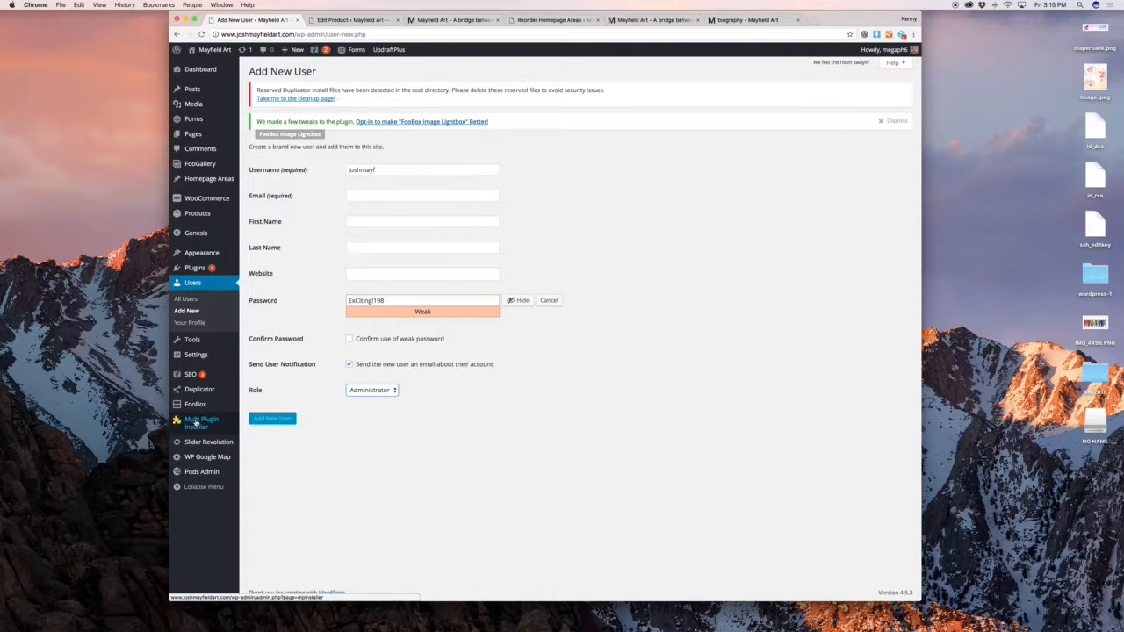
mouse_move(222, 445)
click(263, 443)
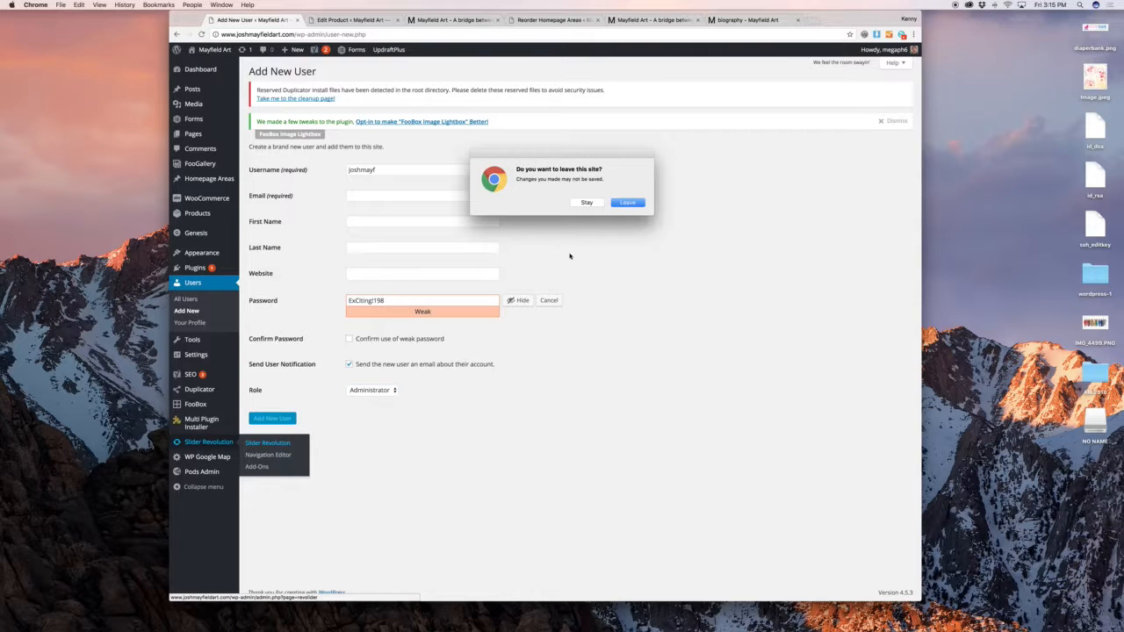
Leave the unsaved user form and open the Homepage slider, scrolling down to its canvas
click(627, 202)
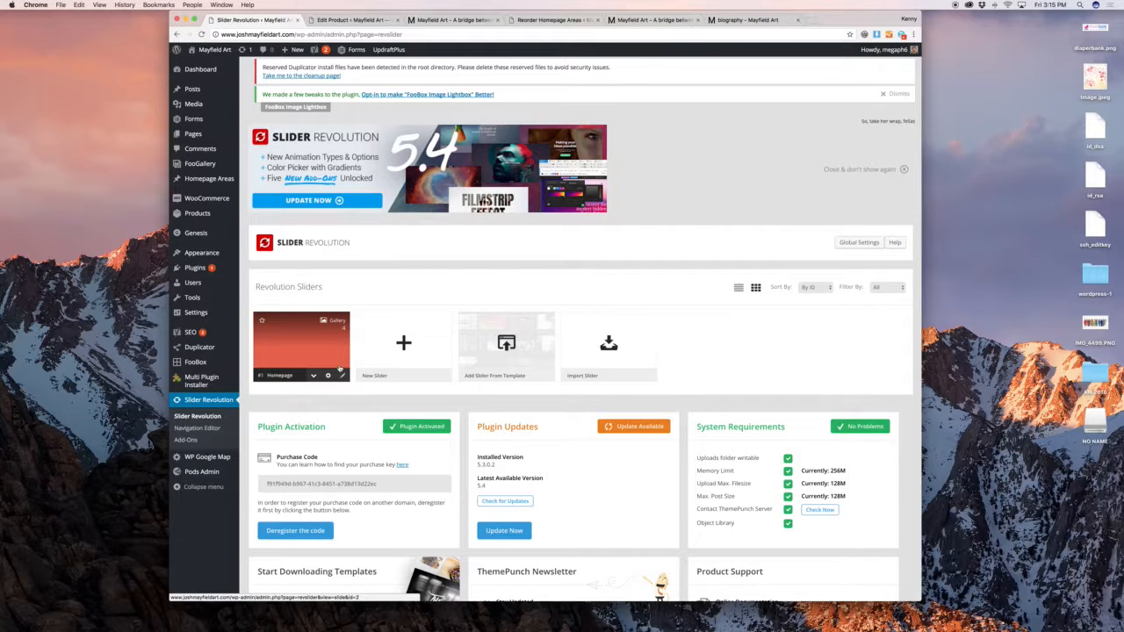
click(341, 377)
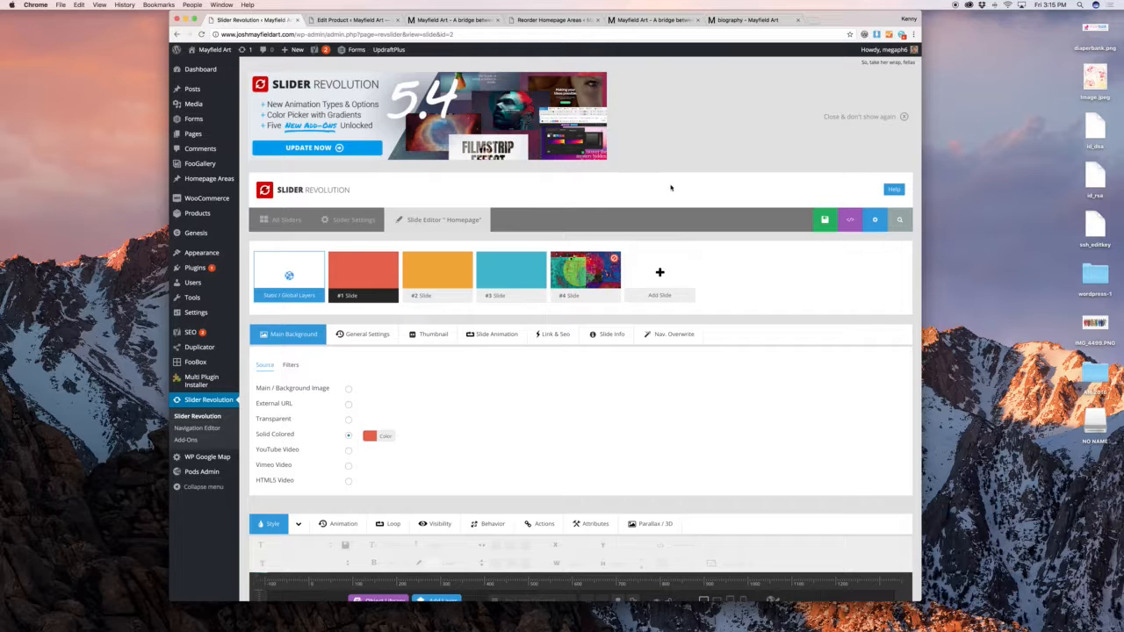
scroll(671, 188, down, 6)
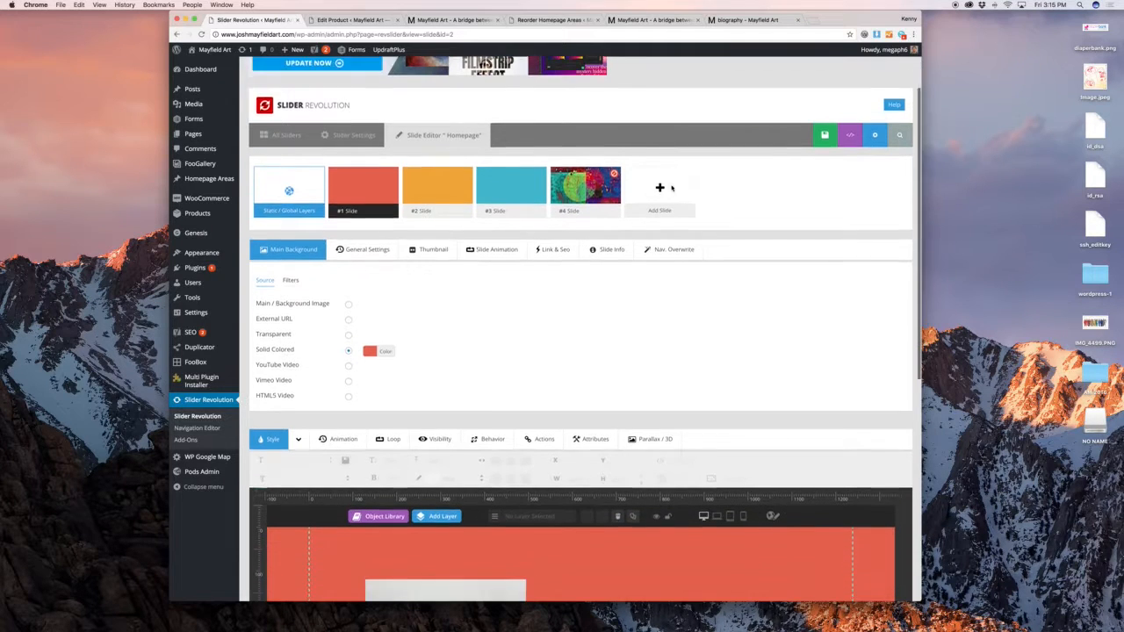
scroll(672, 193, down, 4)
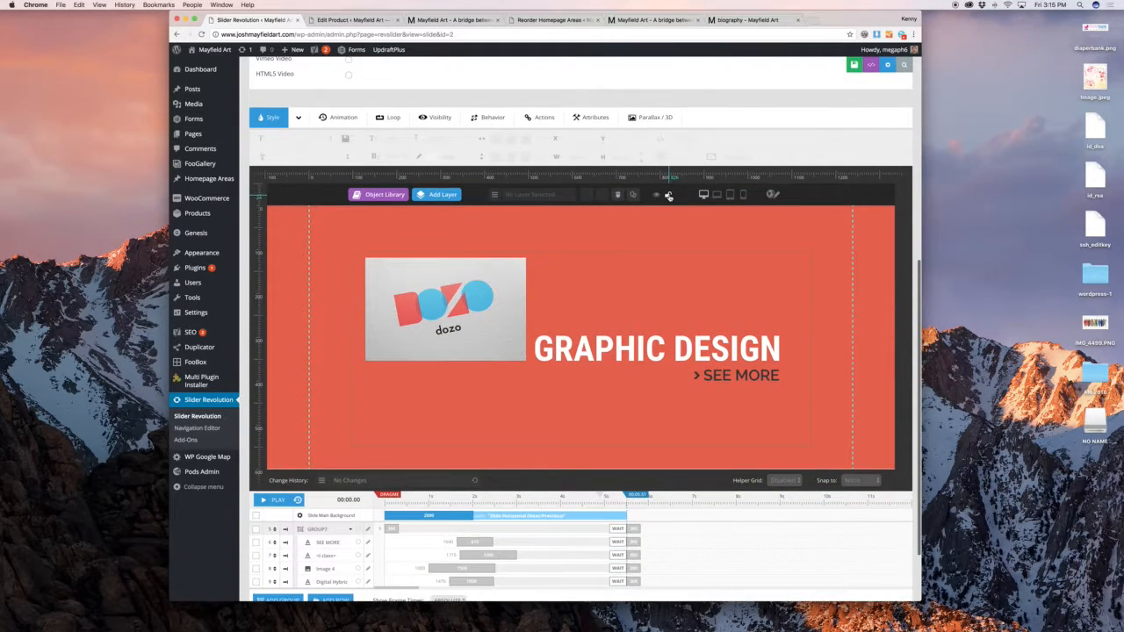
scroll(671, 203, down, 1)
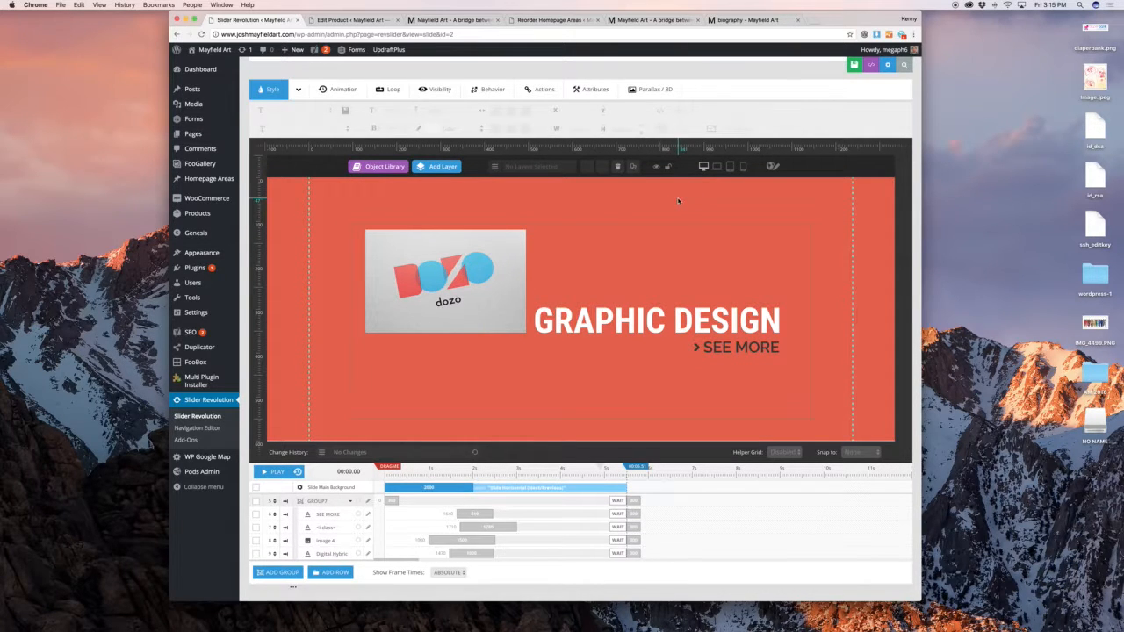
Preview the slide at laptop, tablet and phone sizes, returning to desktop
click(719, 167)
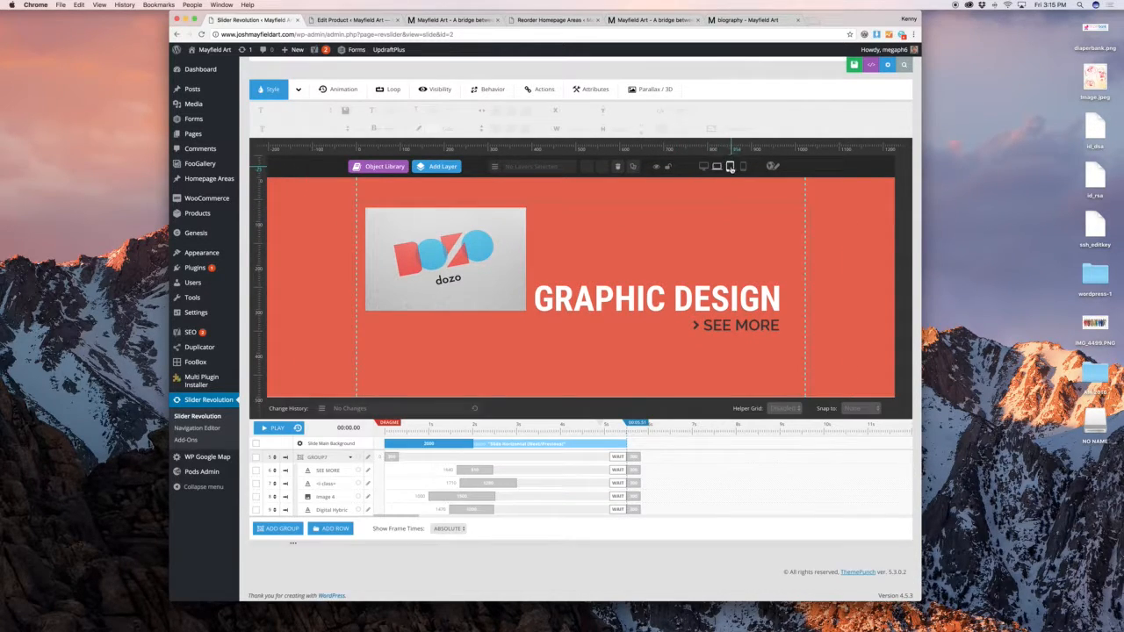
click(730, 166)
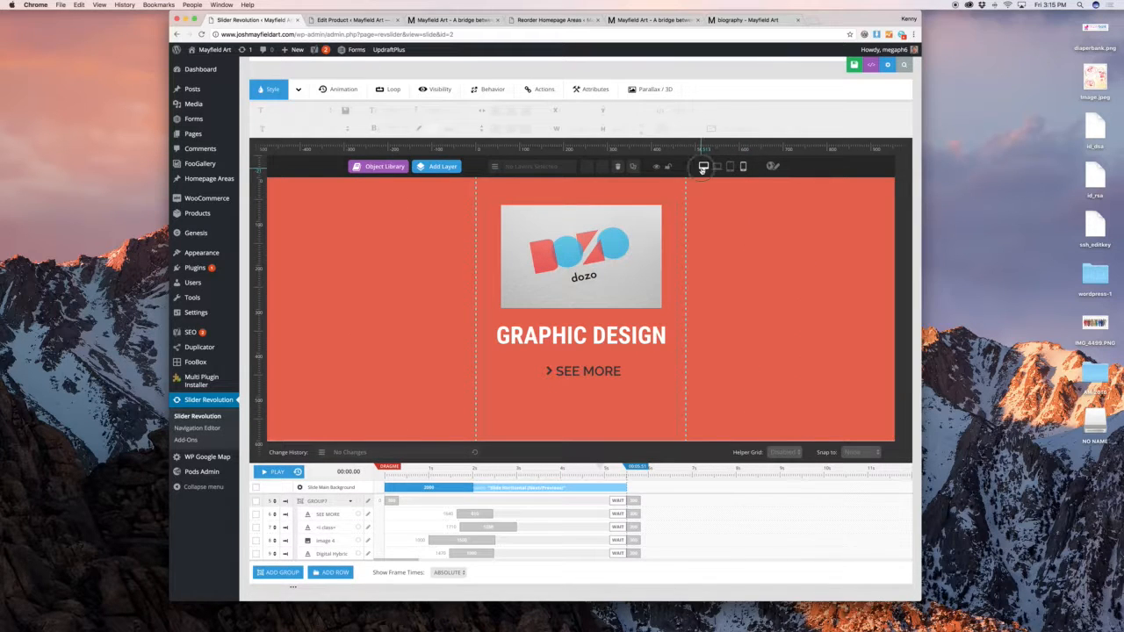
click(704, 167)
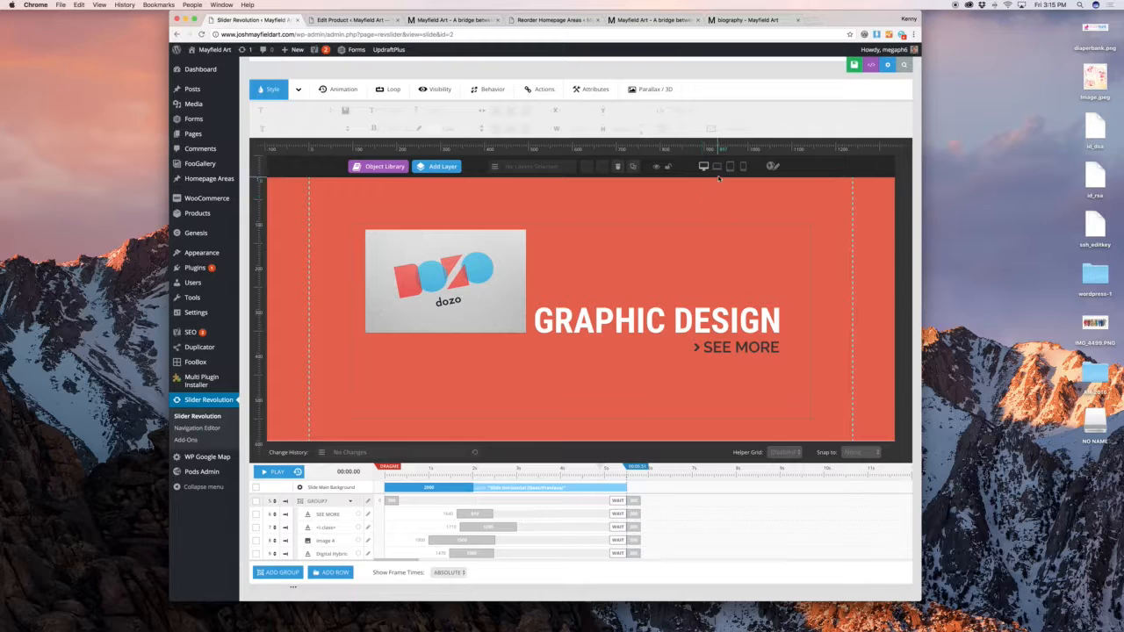
click(717, 168)
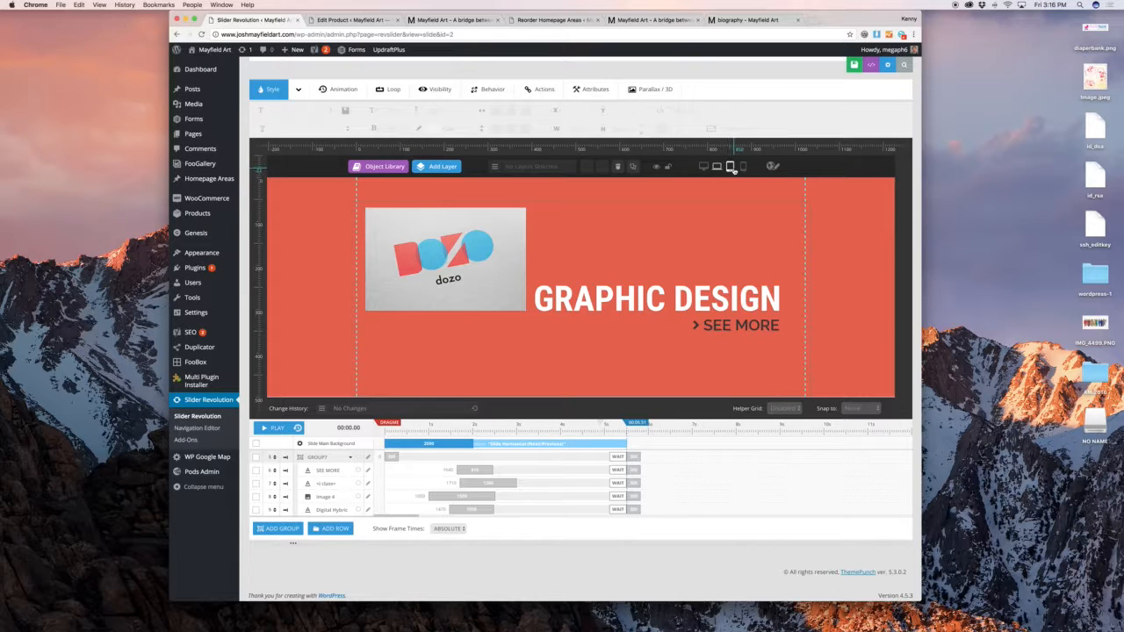
click(729, 167)
click(742, 167)
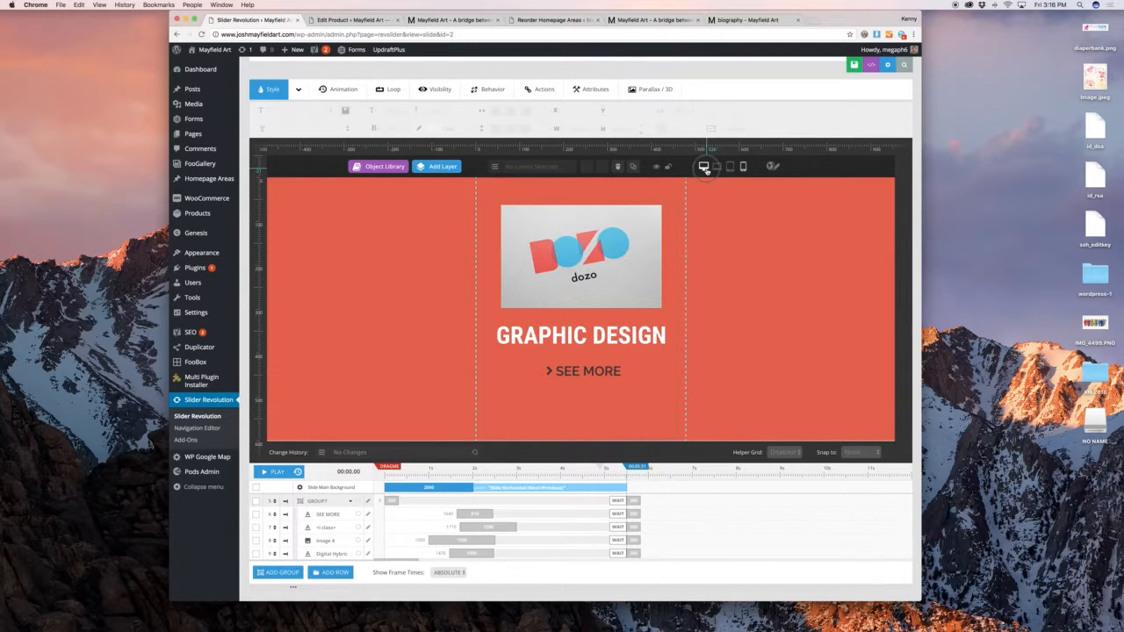
click(703, 167)
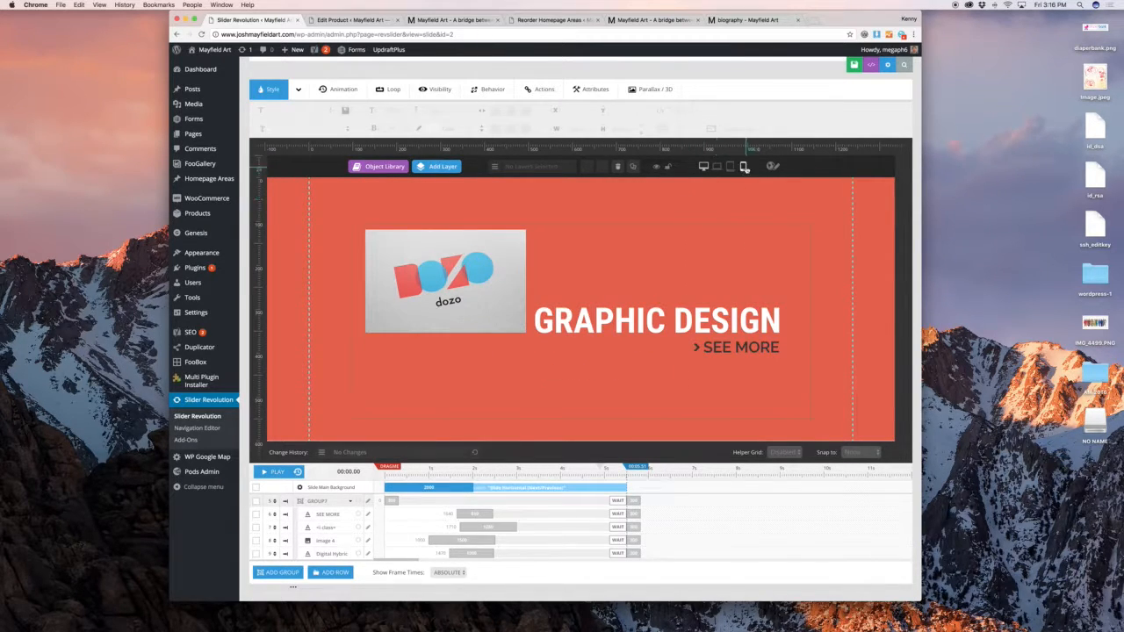
Enter the logo-and-text group and open the GRAPHIC DESIGN layer's text for editing
click(518, 264)
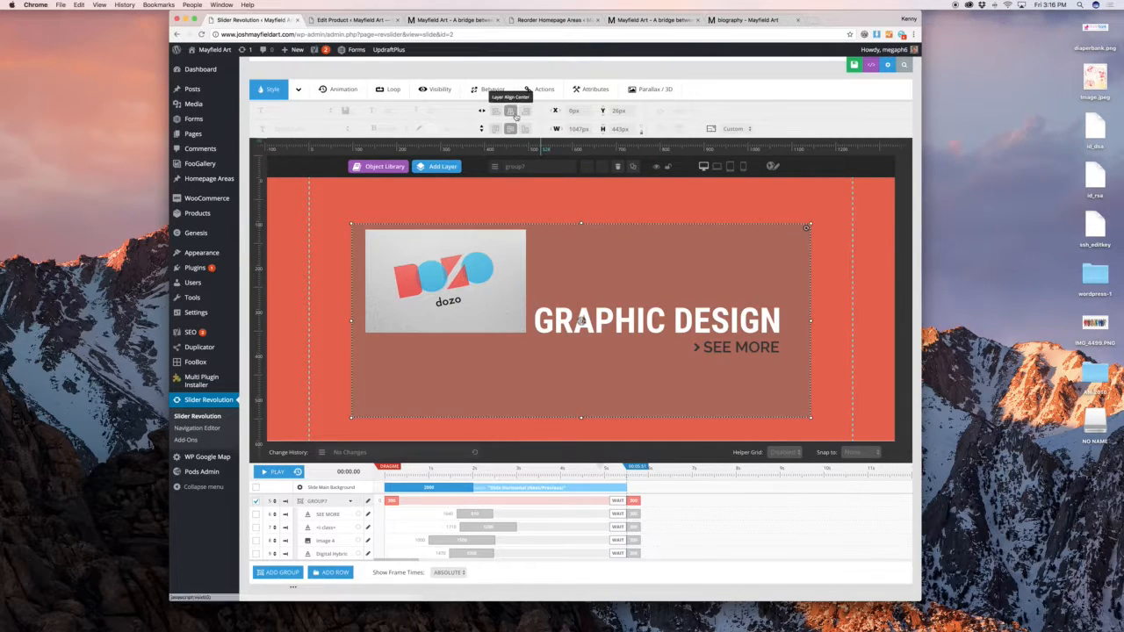
click(560, 216)
mouse_move(655, 287)
click(575, 321)
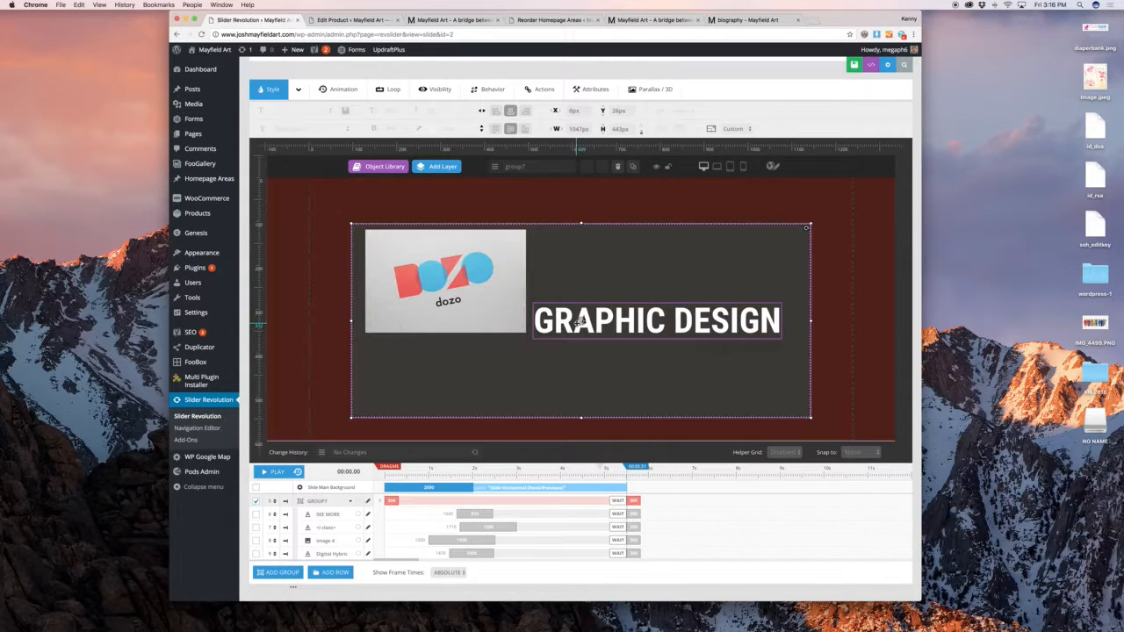
click(566, 324)
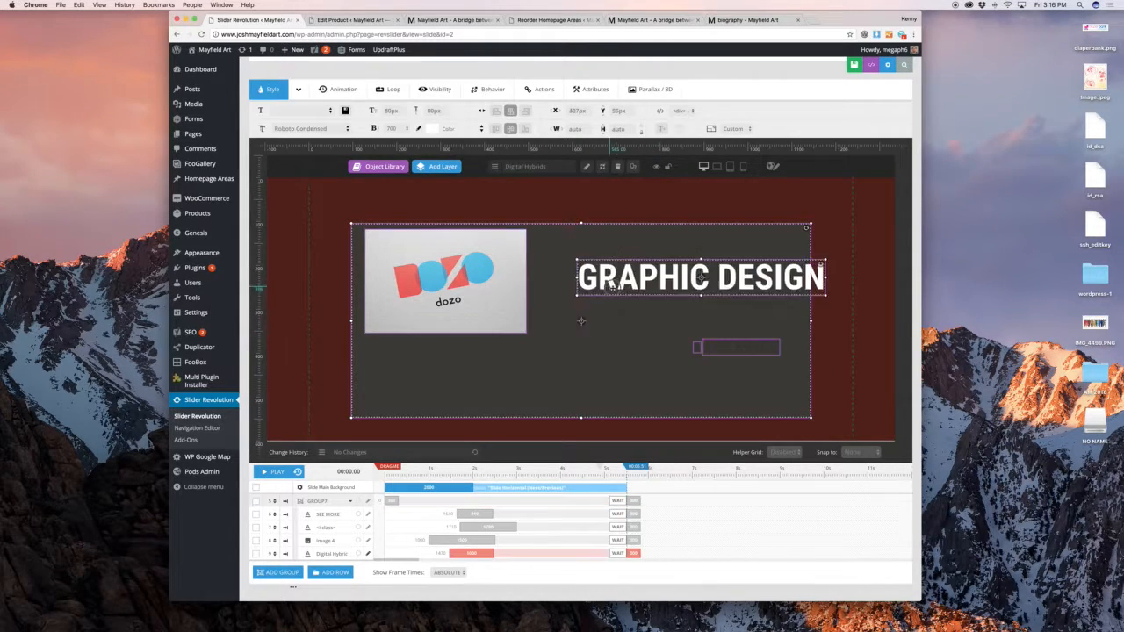
double_click(567, 323)
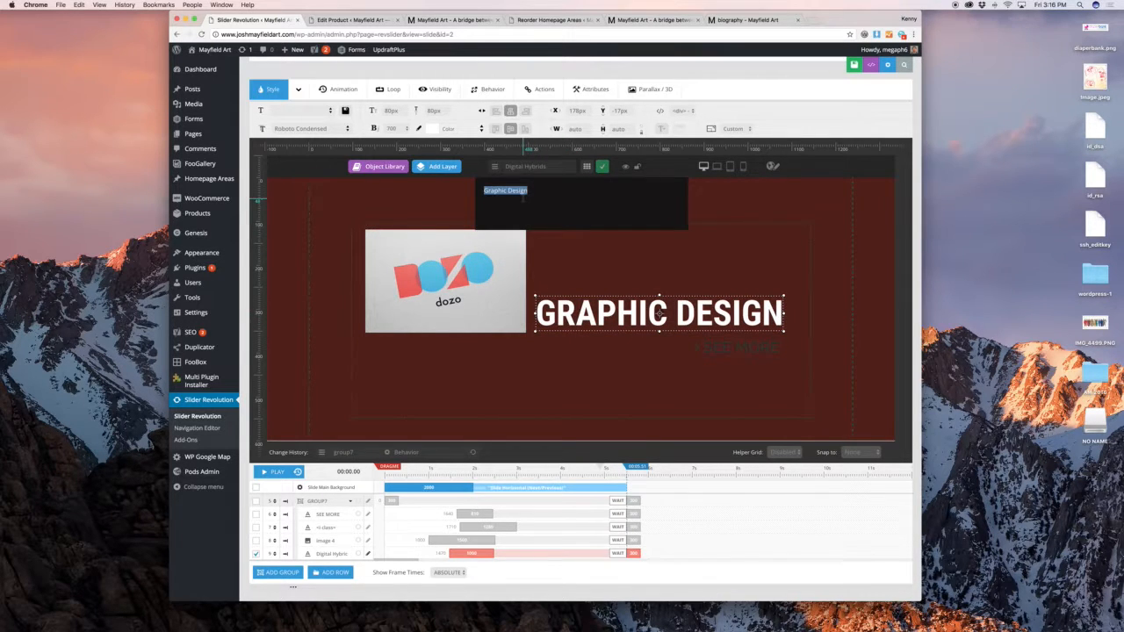
Replace the heading text with 'Words Bt Now', confirm it, and reselect the WORDS IT NOW layer
text(Words B)
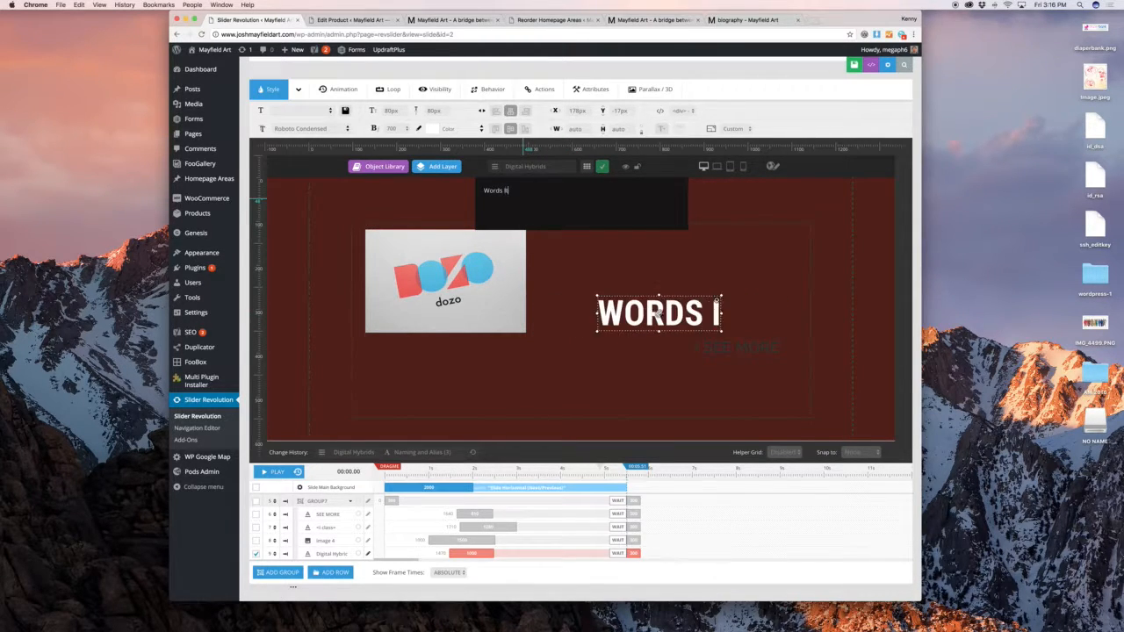
text(t Now)
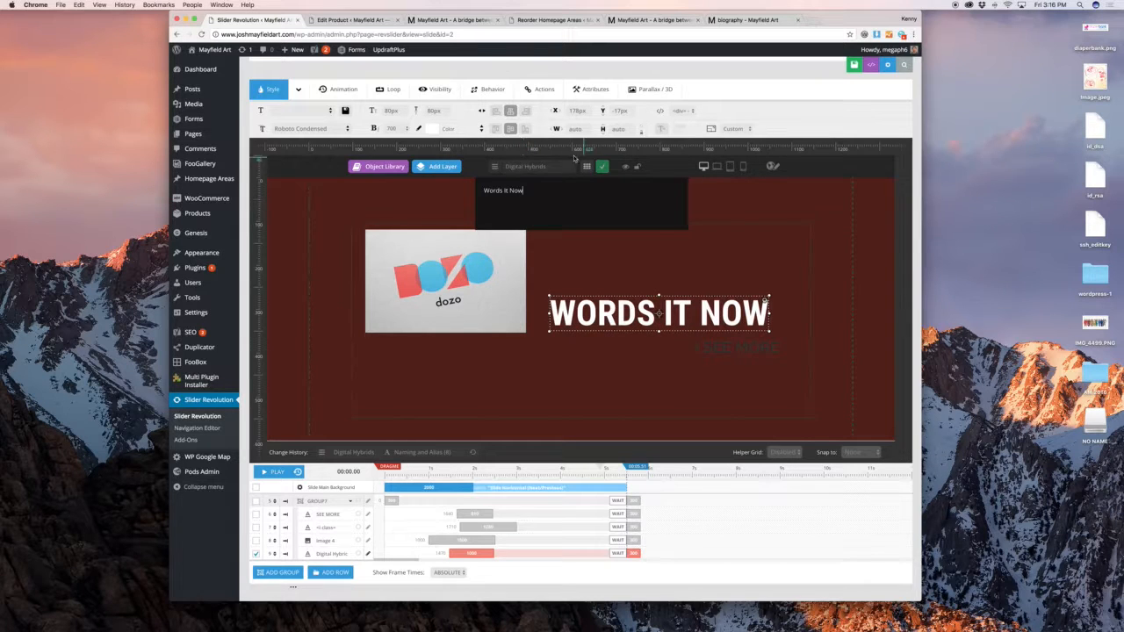
click(602, 166)
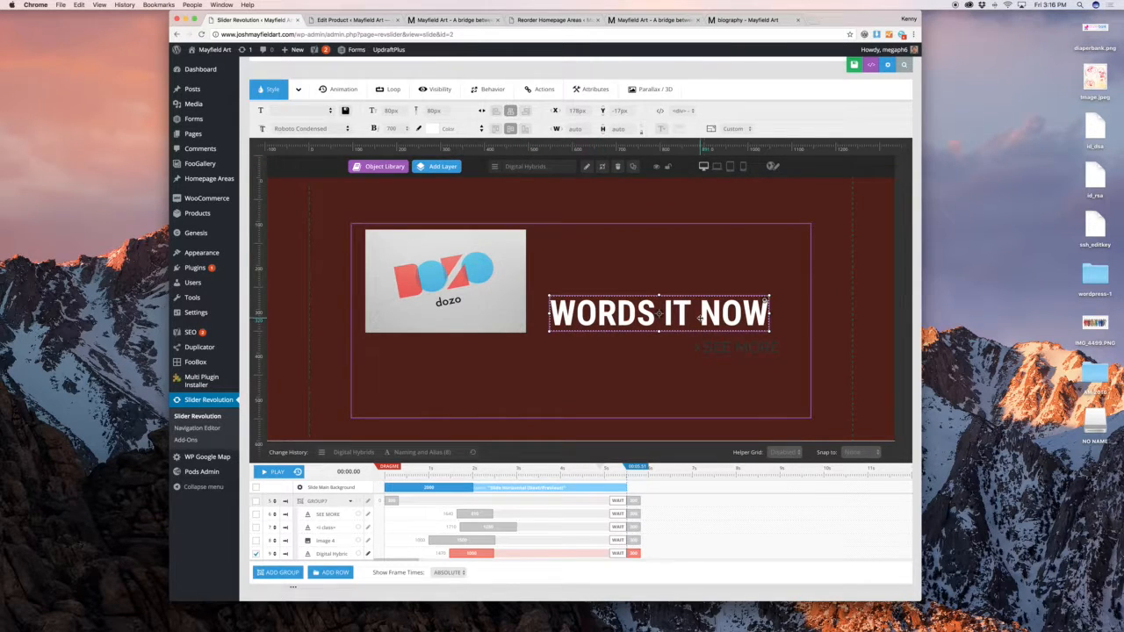
click(851, 289)
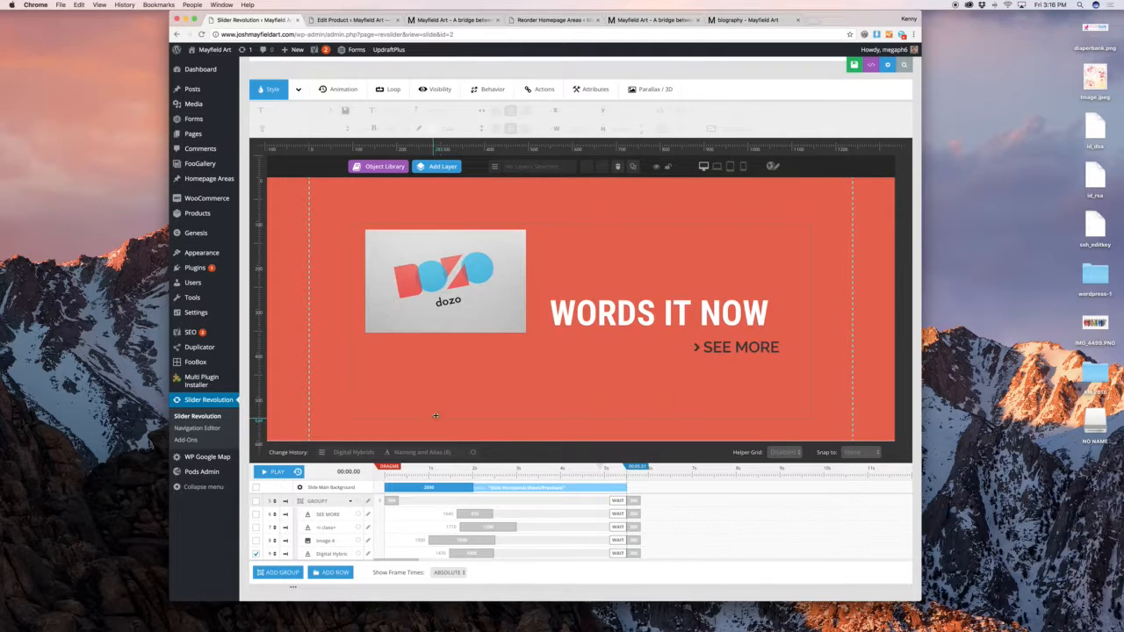
mouse_move(503, 291)
click(582, 321)
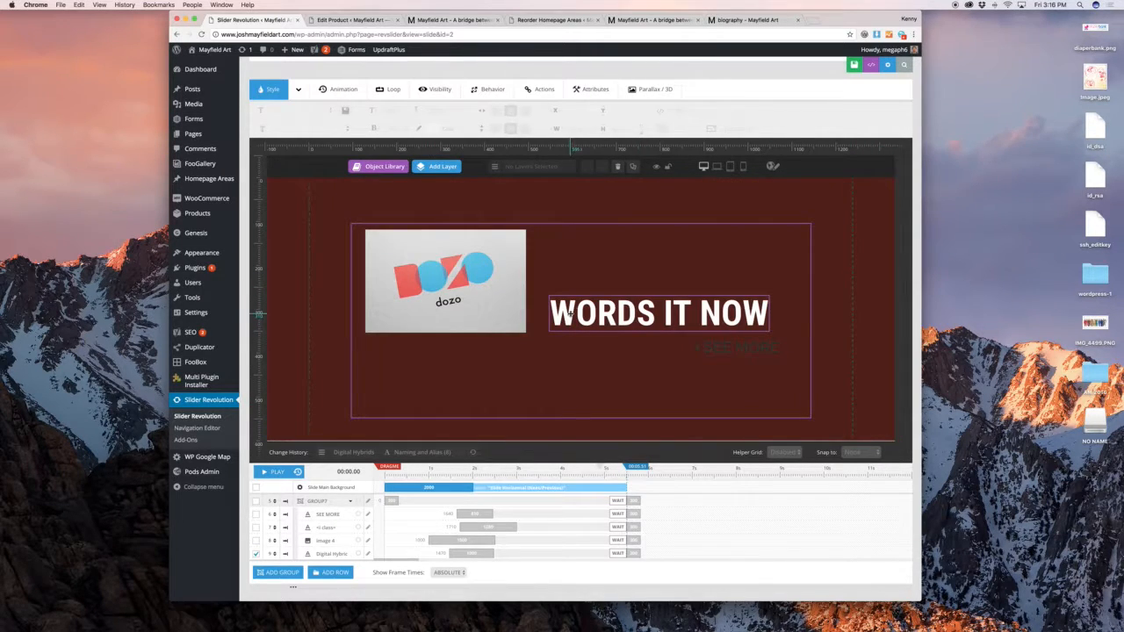
click(762, 303)
Give the heading a SlideMaskFromRight entrance animation lasting 1500 ms
click(344, 91)
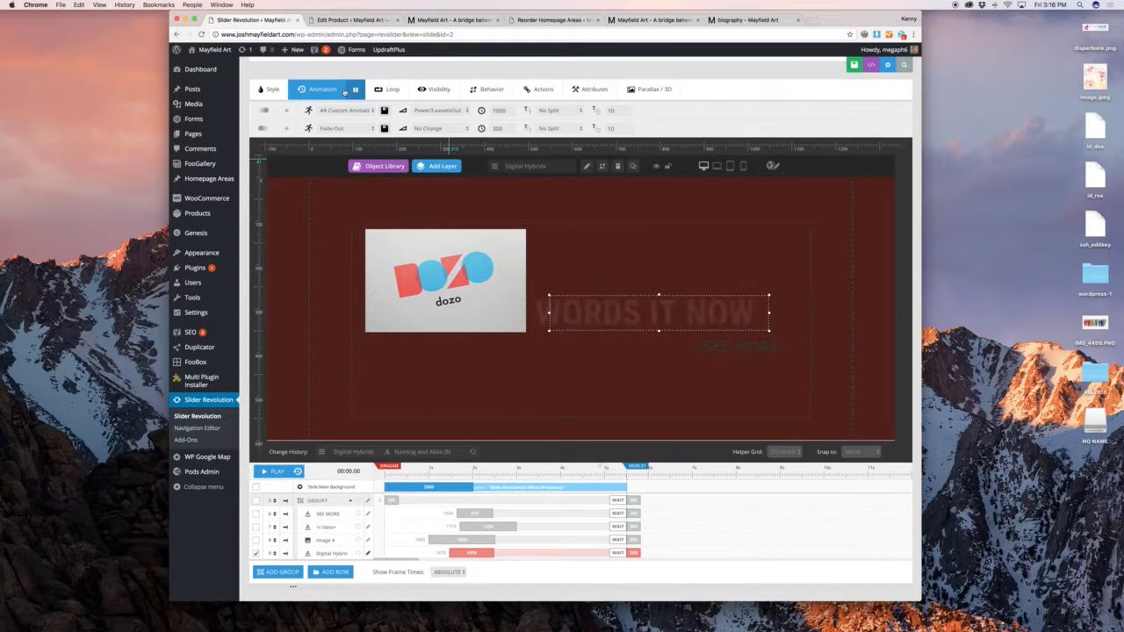
click(345, 110)
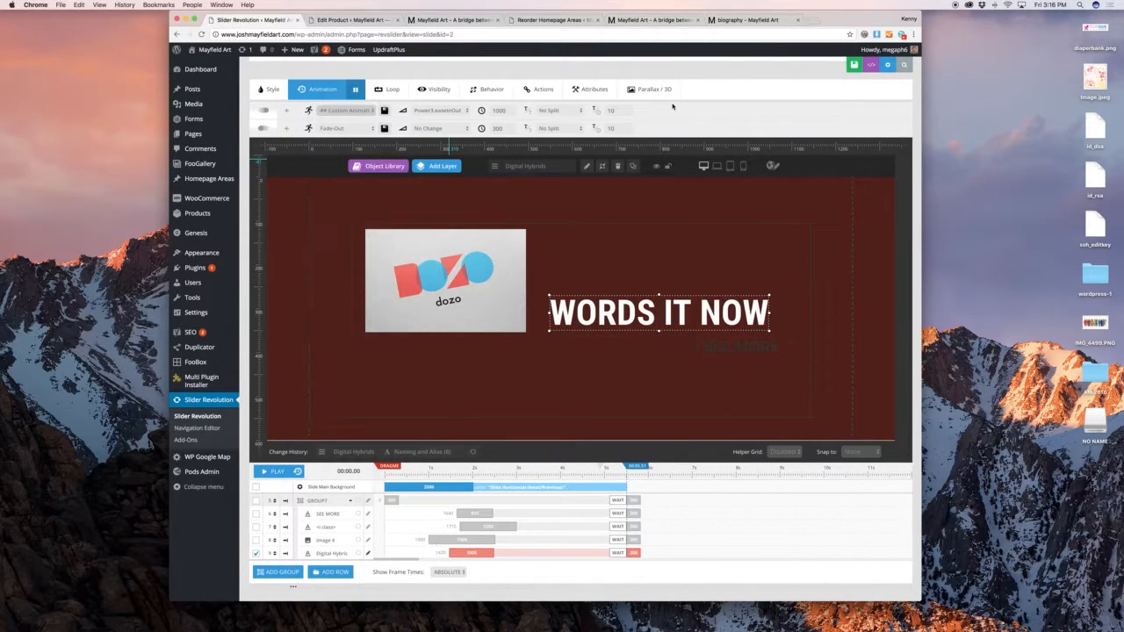
click(347, 110)
click(389, 216)
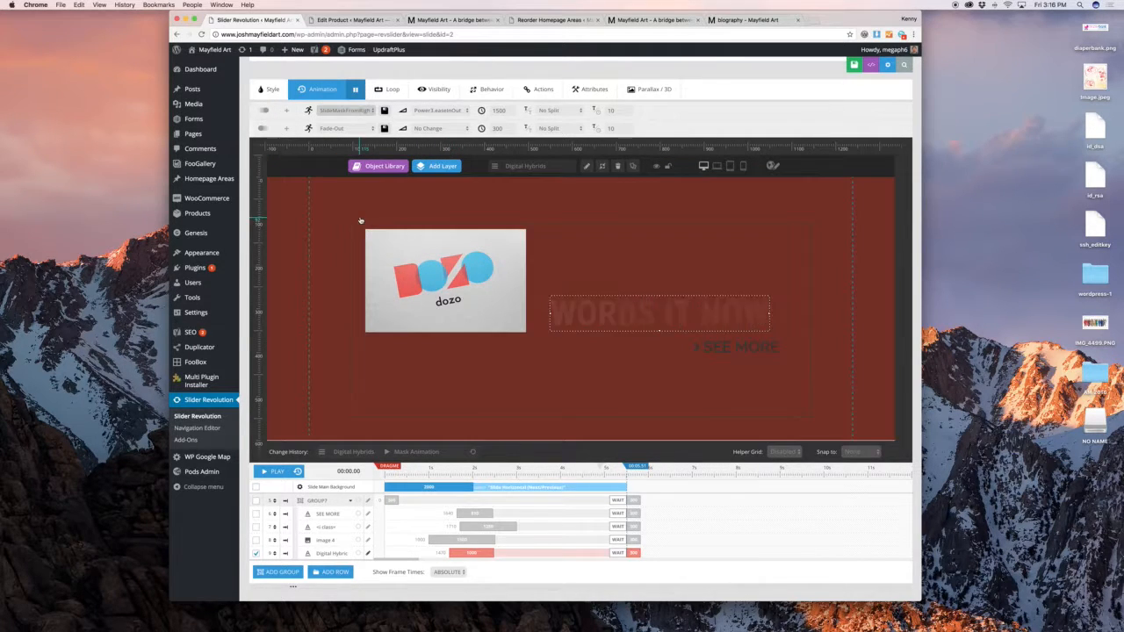
click(667, 129)
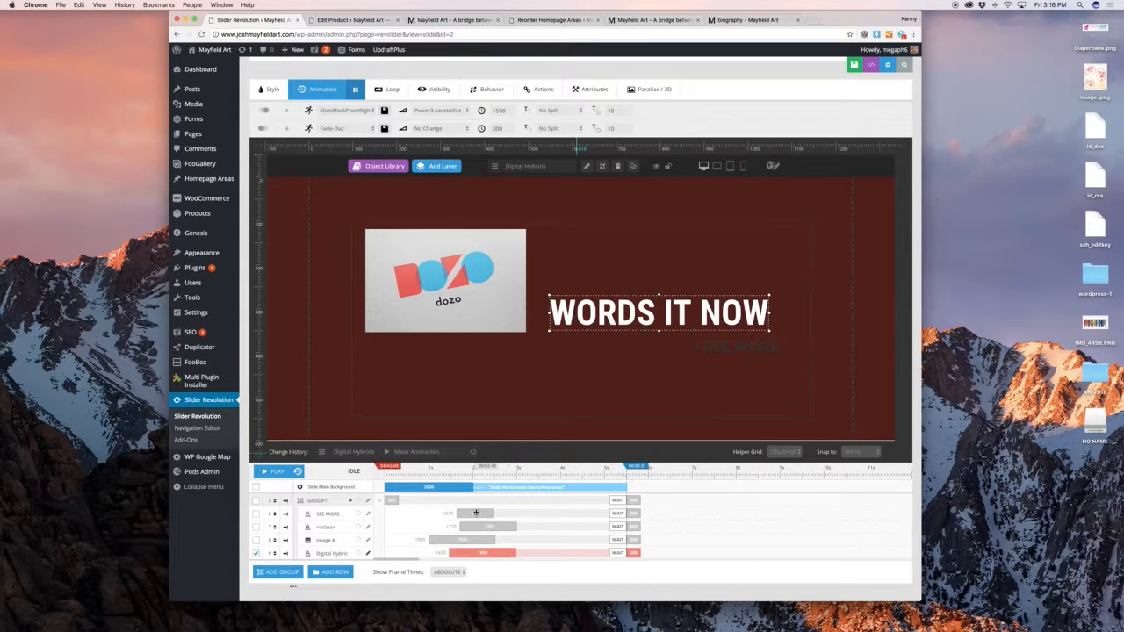
Start the SEE MORE layer earlier on the timeline, preview the animation, then select WORDS IT NOW
drag(481, 513, 538, 539)
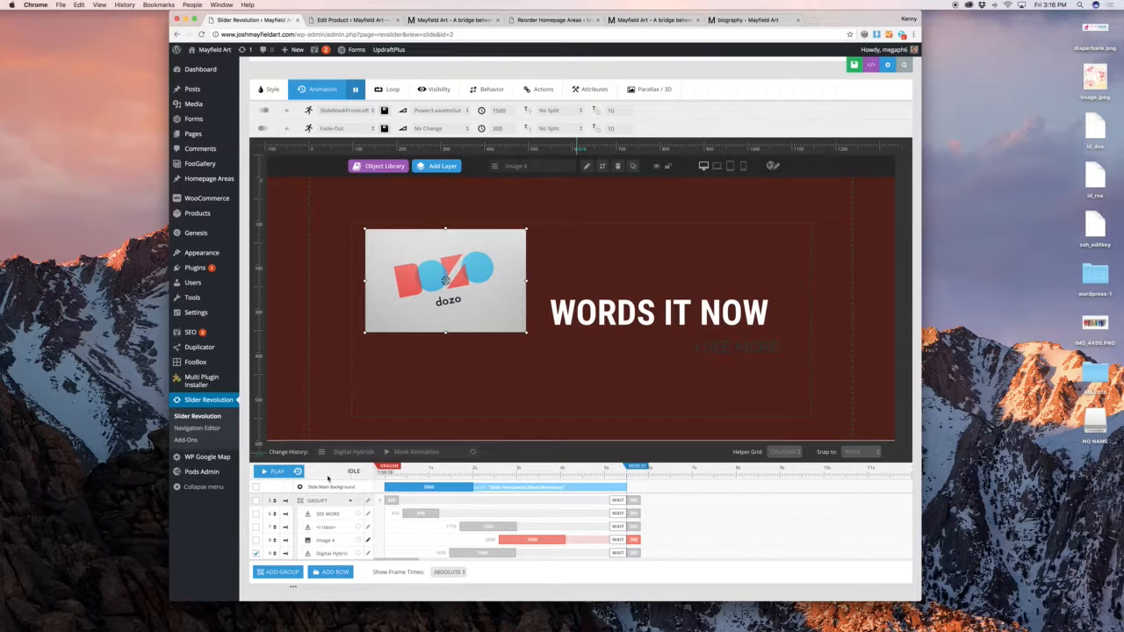
click(275, 472)
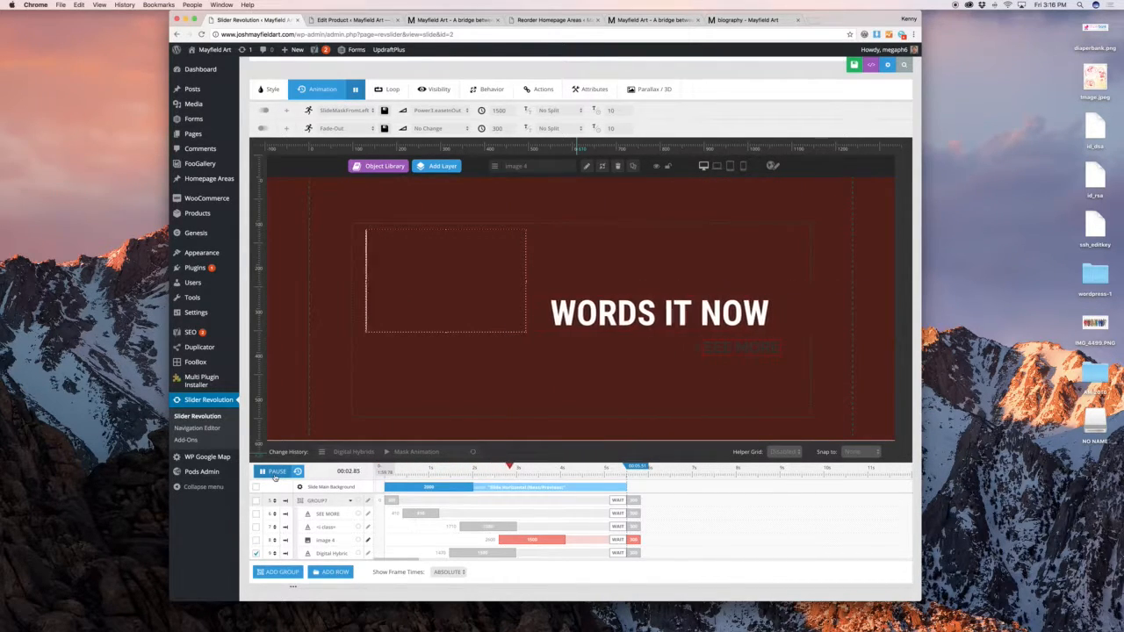
click(274, 472)
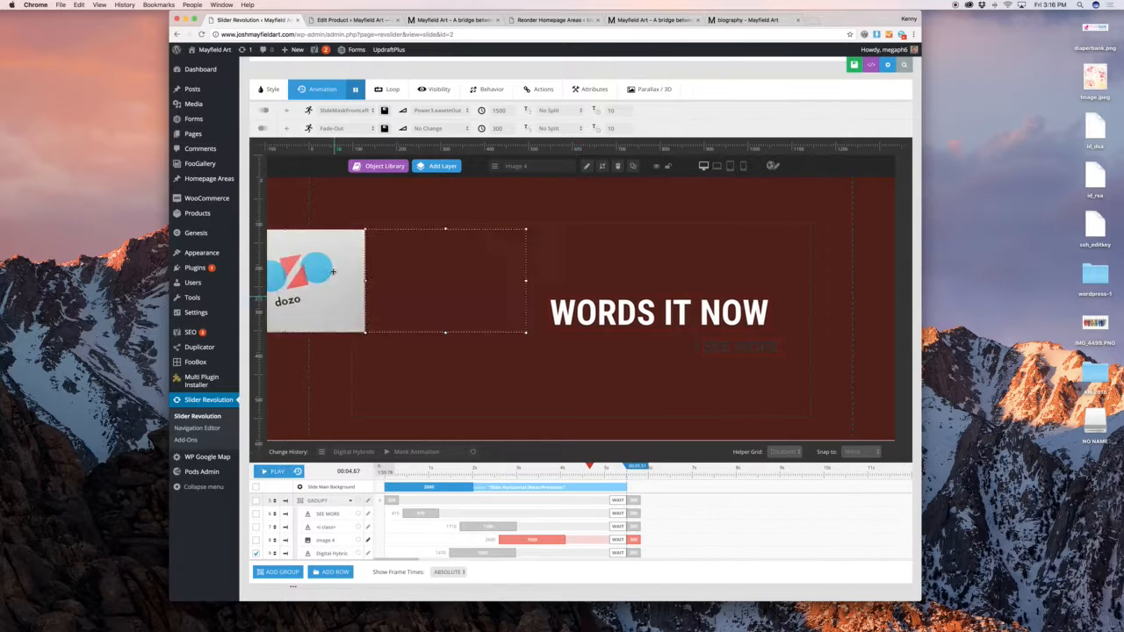
click(343, 228)
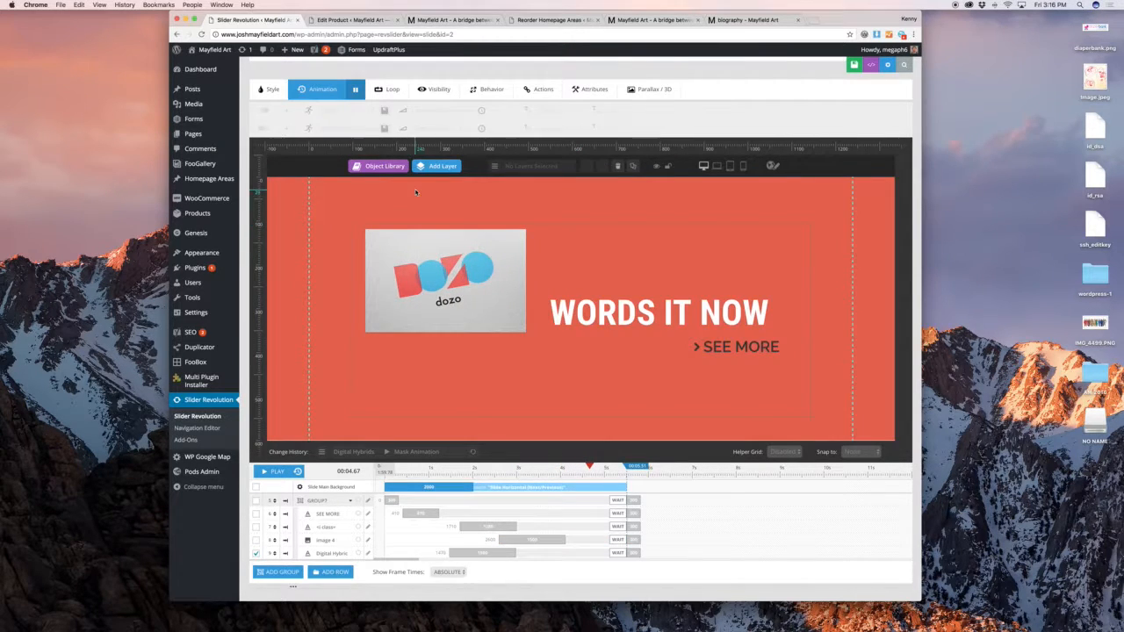
click(276, 94)
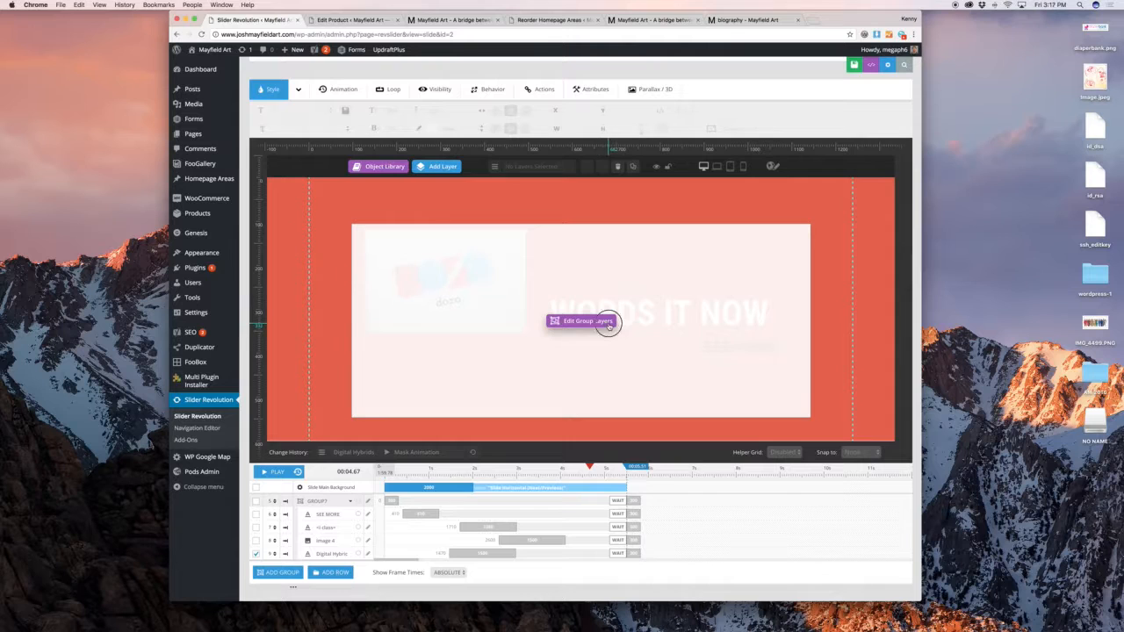
click(612, 315)
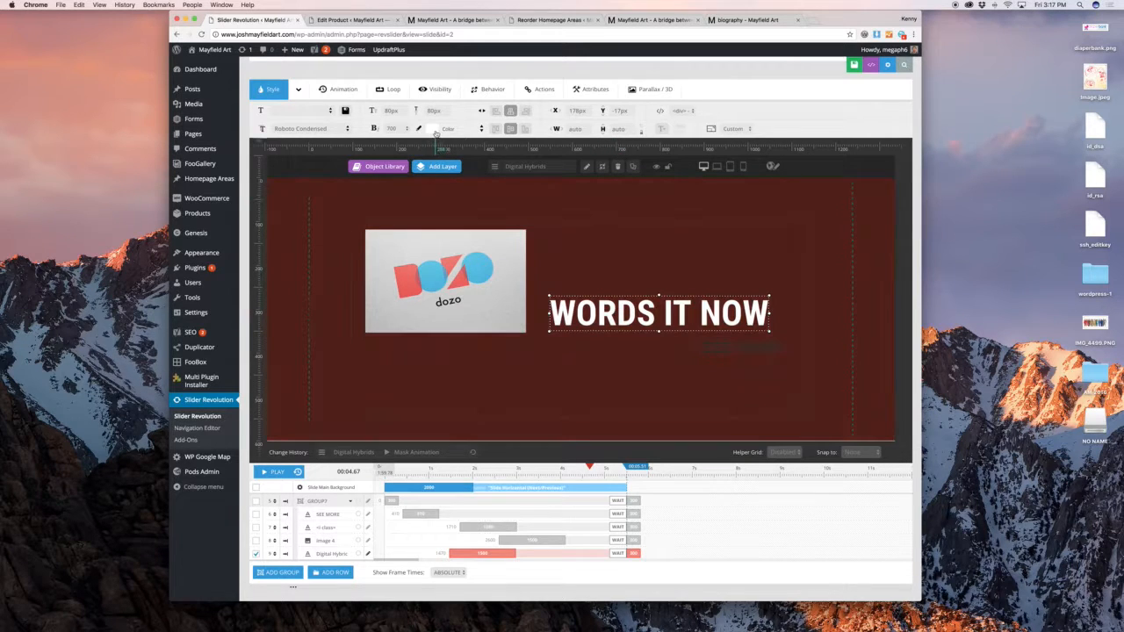
Make the WORDS IT NOW title text magenta
click(434, 131)
drag(438, 182, 409, 202)
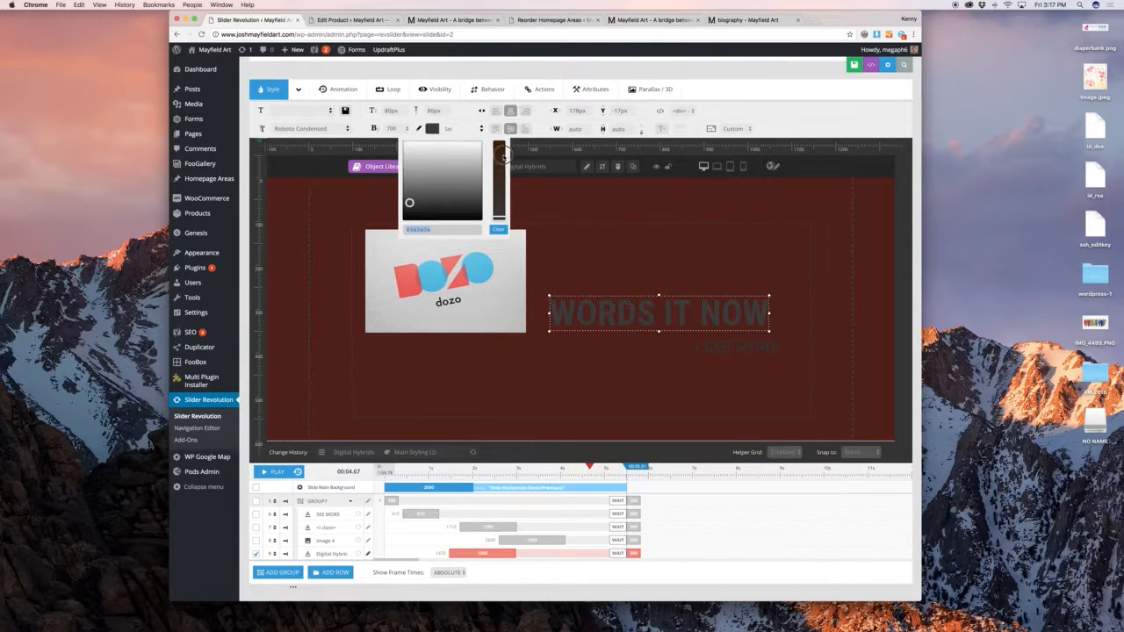
click(499, 149)
click(469, 166)
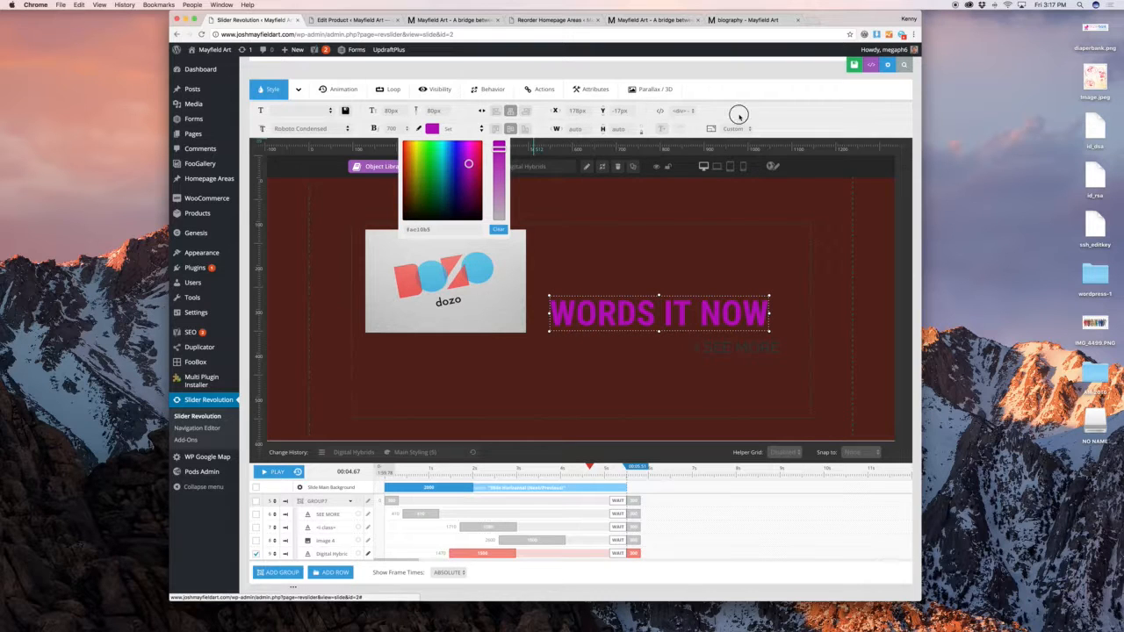
click(737, 113)
Give the title a green background colour
click(298, 88)
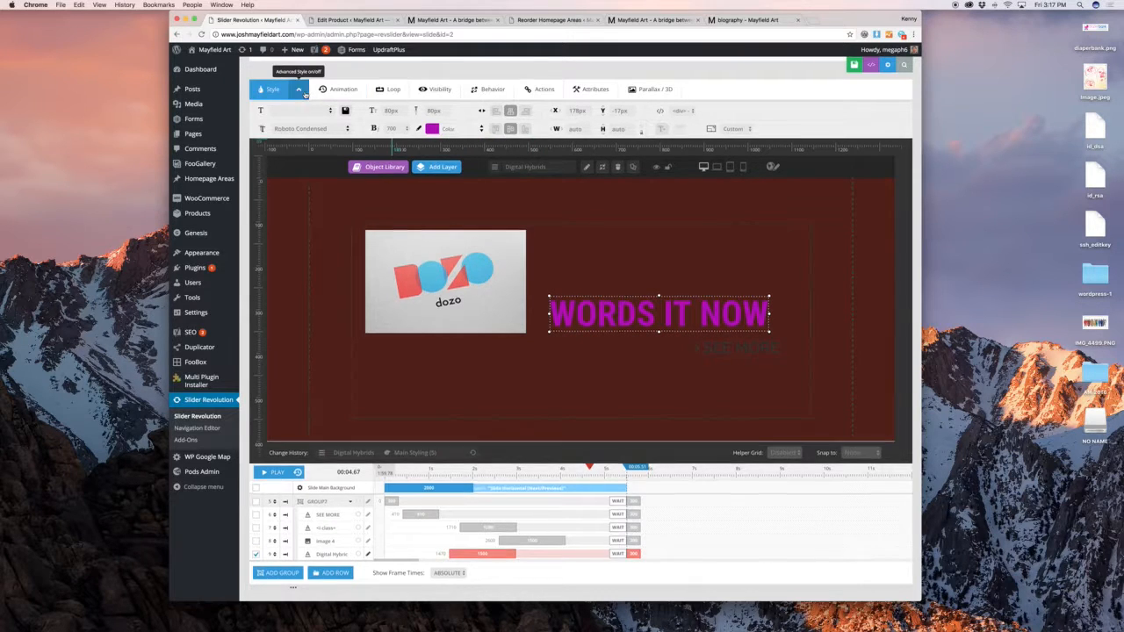
click(303, 155)
click(306, 178)
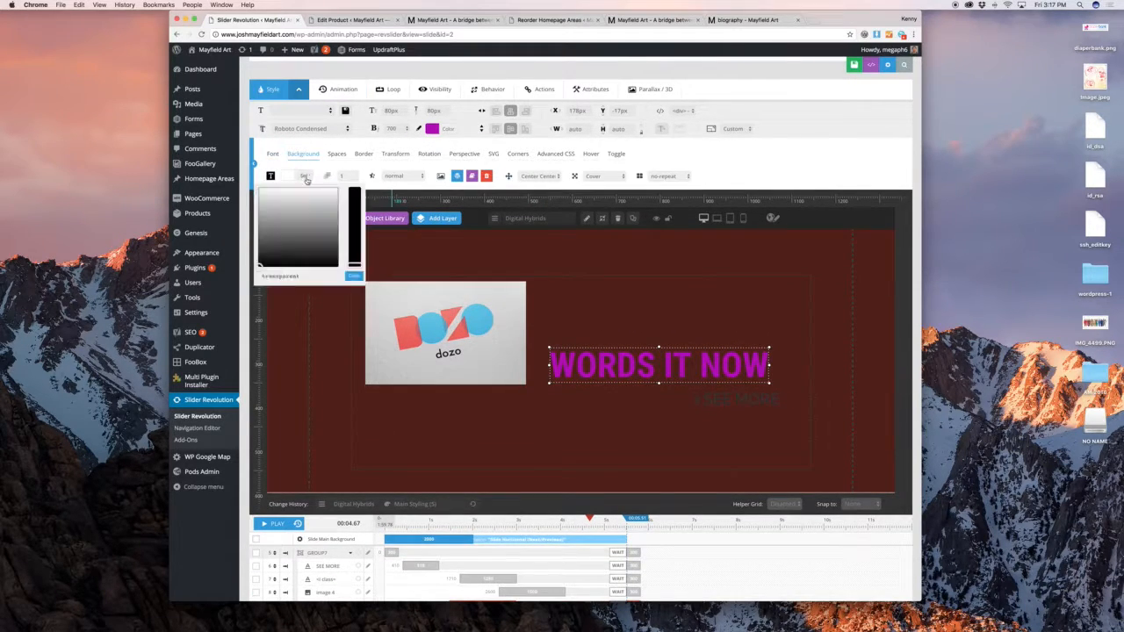
click(288, 224)
drag(355, 208, 356, 189)
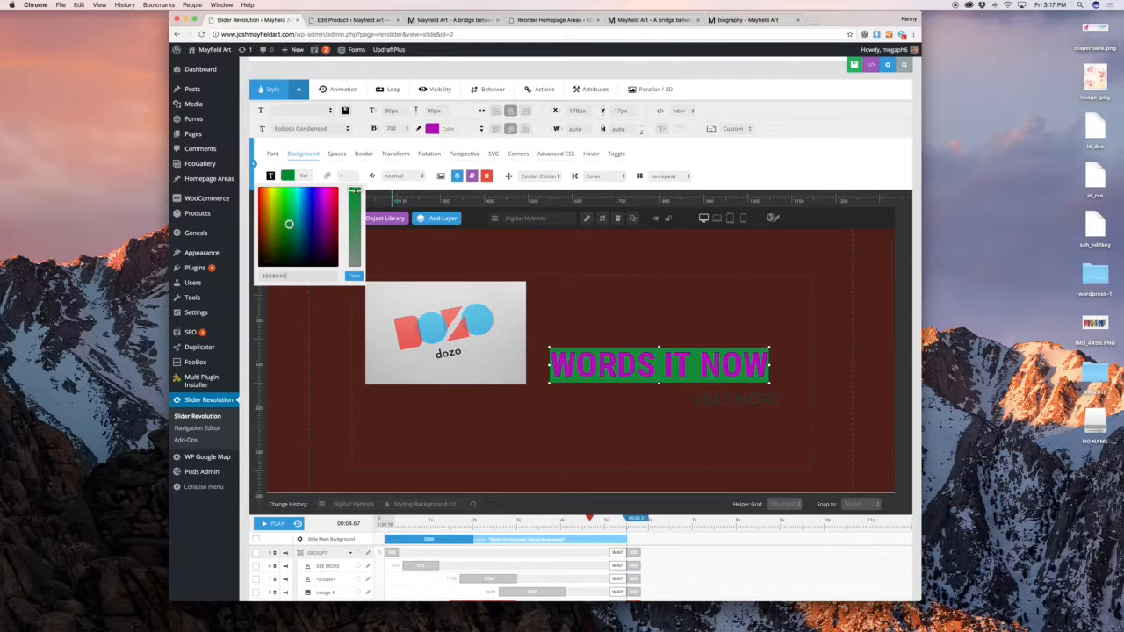
click(650, 171)
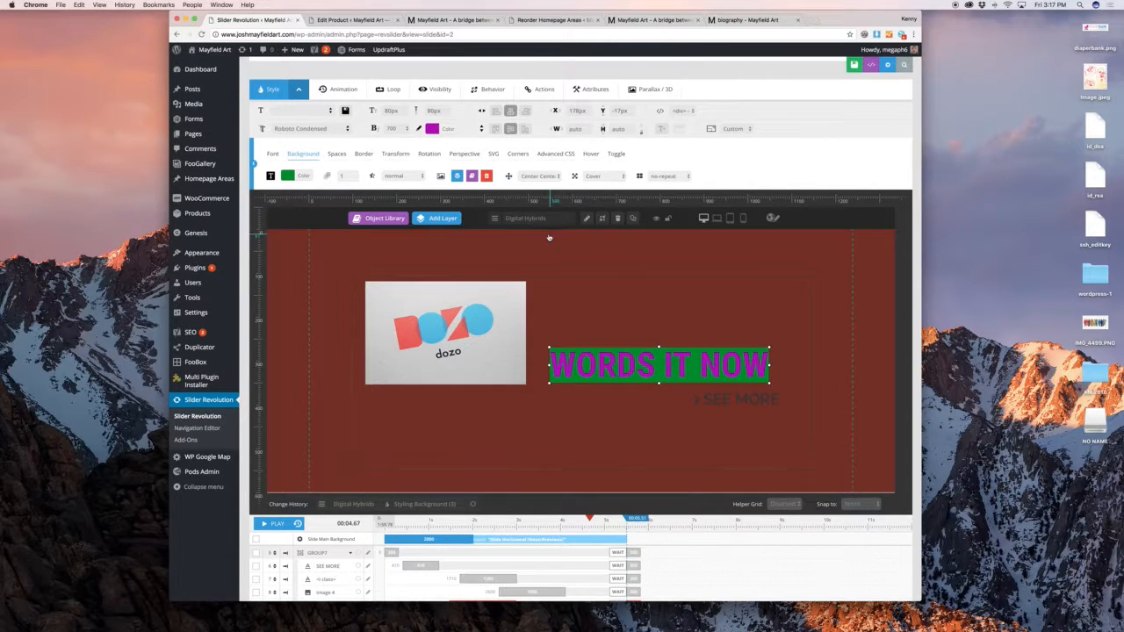
Set 15px padding on every side of the title and centre its text
click(337, 156)
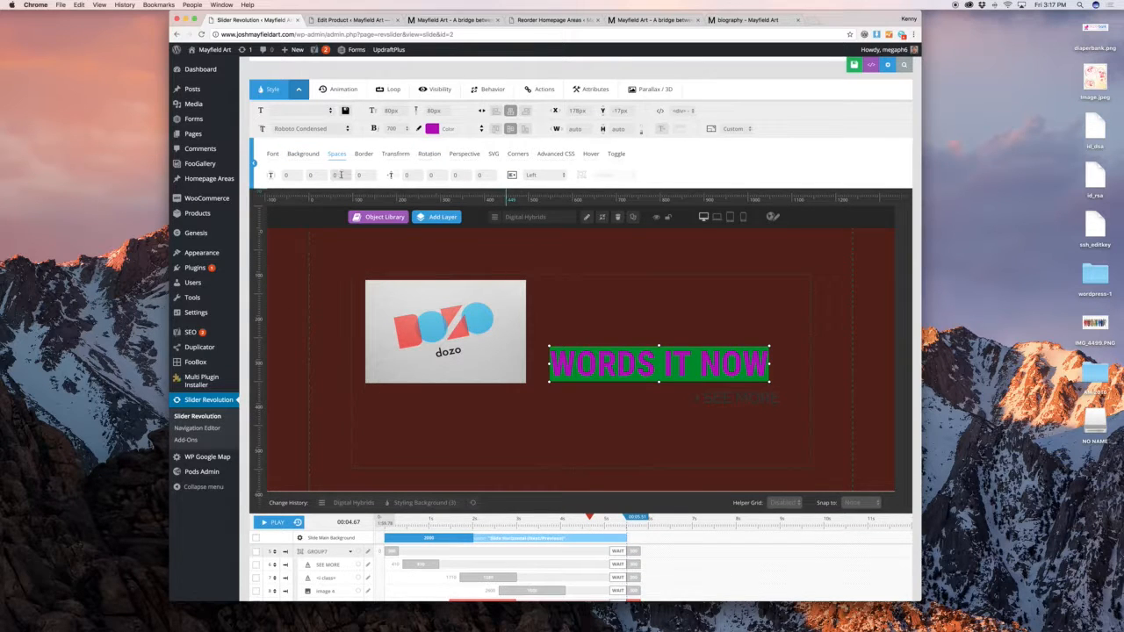
click(292, 174)
text(15)
key(Tab)
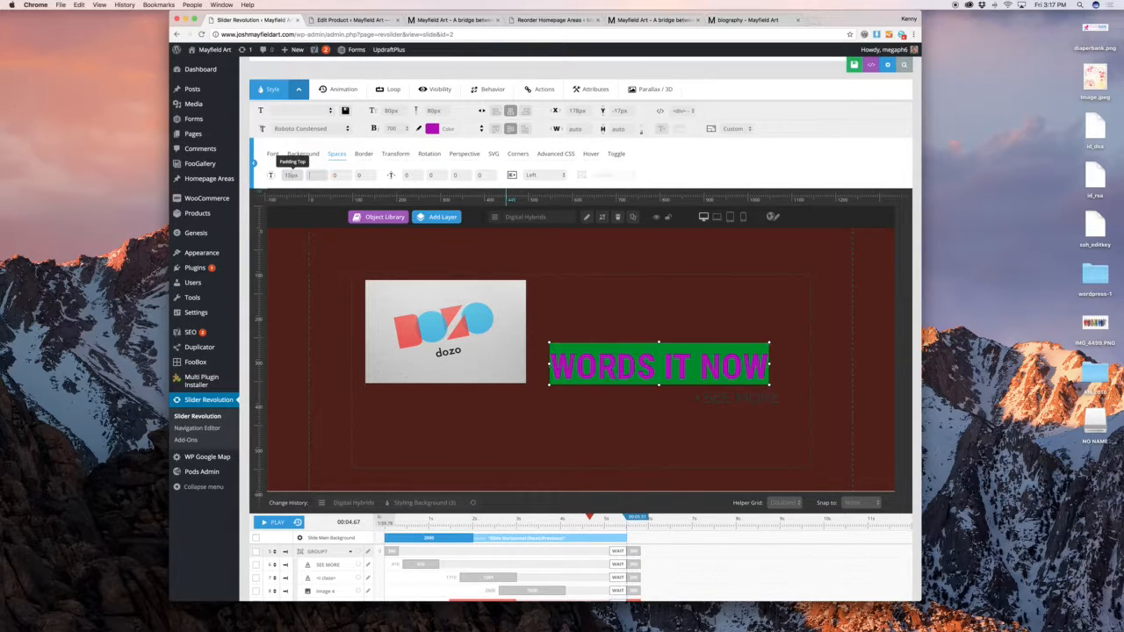
key(Tab)
key(Tab)
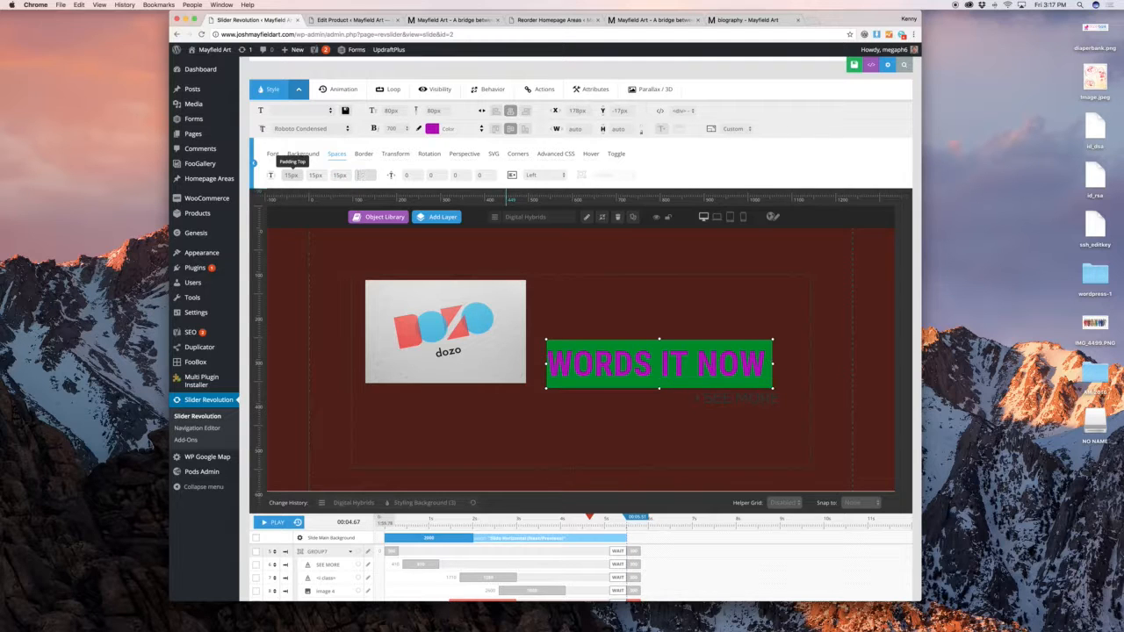
key(Tab)
click(550, 177)
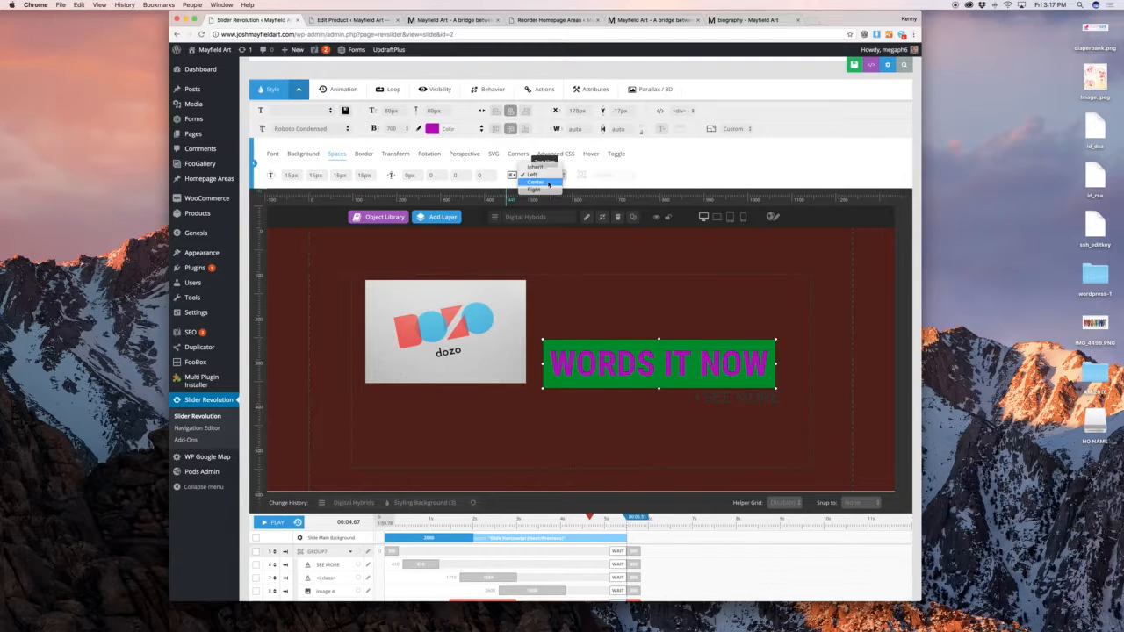
click(654, 150)
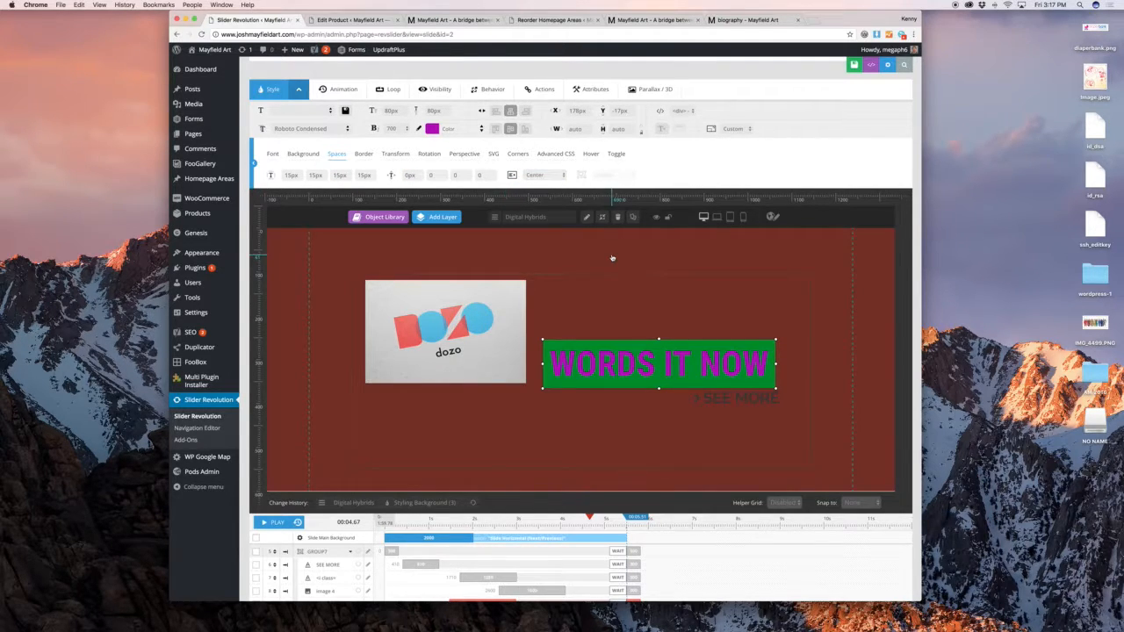
click(695, 267)
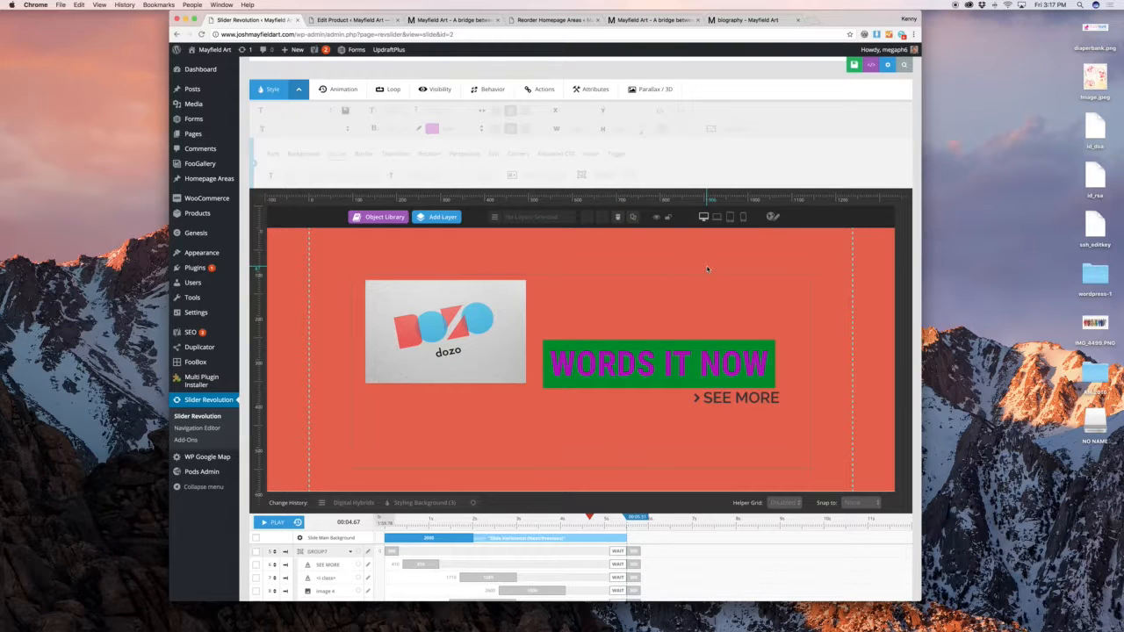
In the notebook layout, set the WORDS IT NOW title's font size to 40px
click(717, 217)
mouse_move(770, 263)
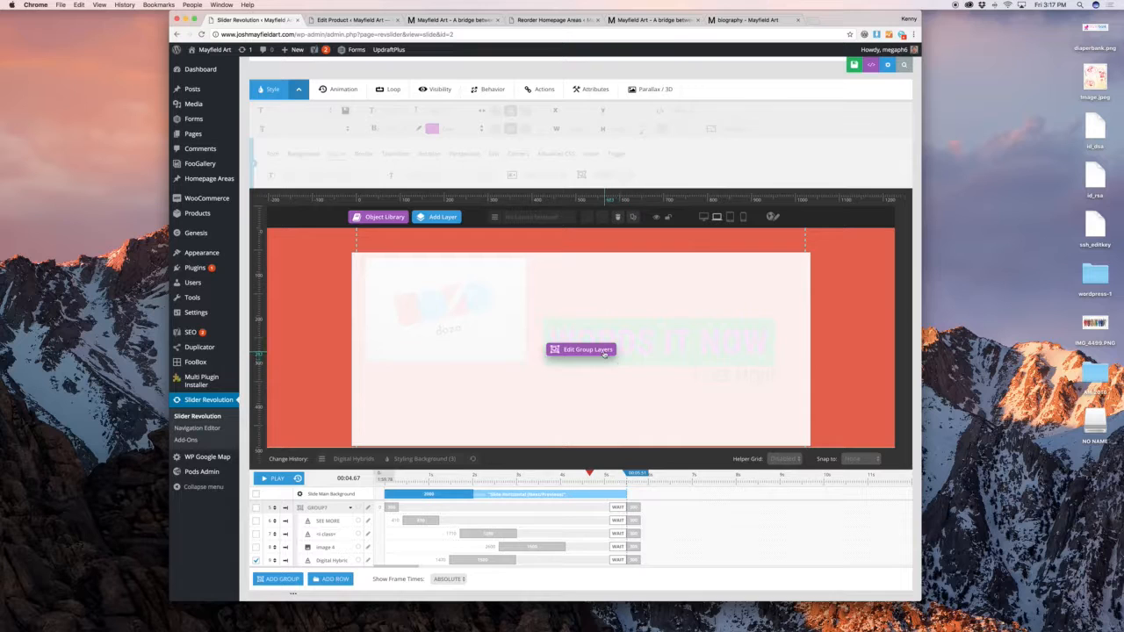
click(603, 351)
click(608, 349)
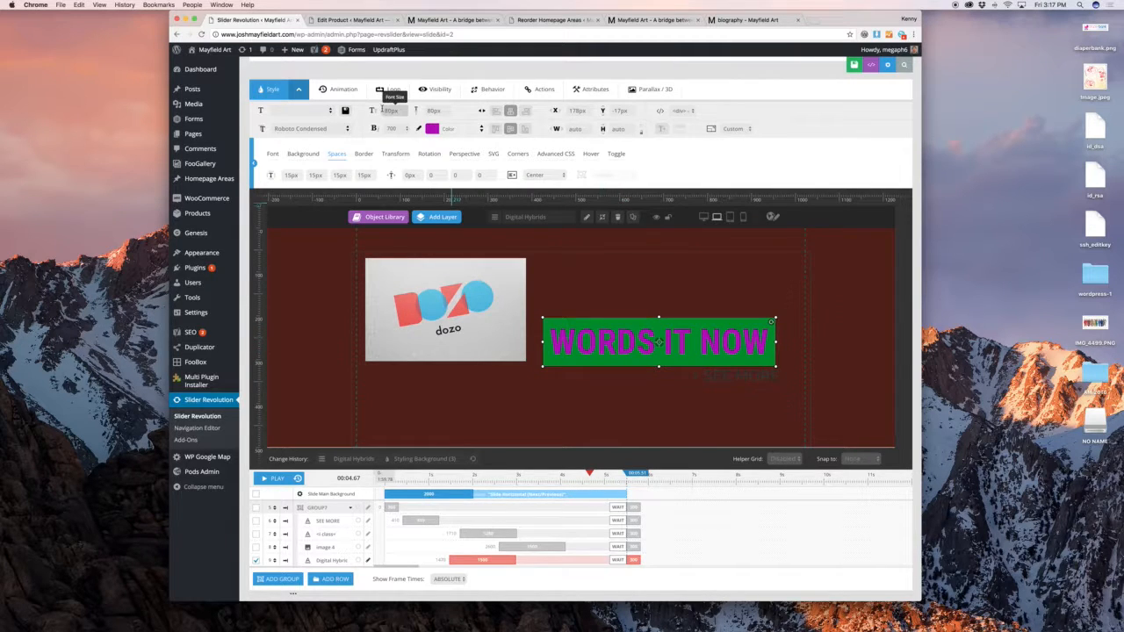
text(40)
key(Tab)
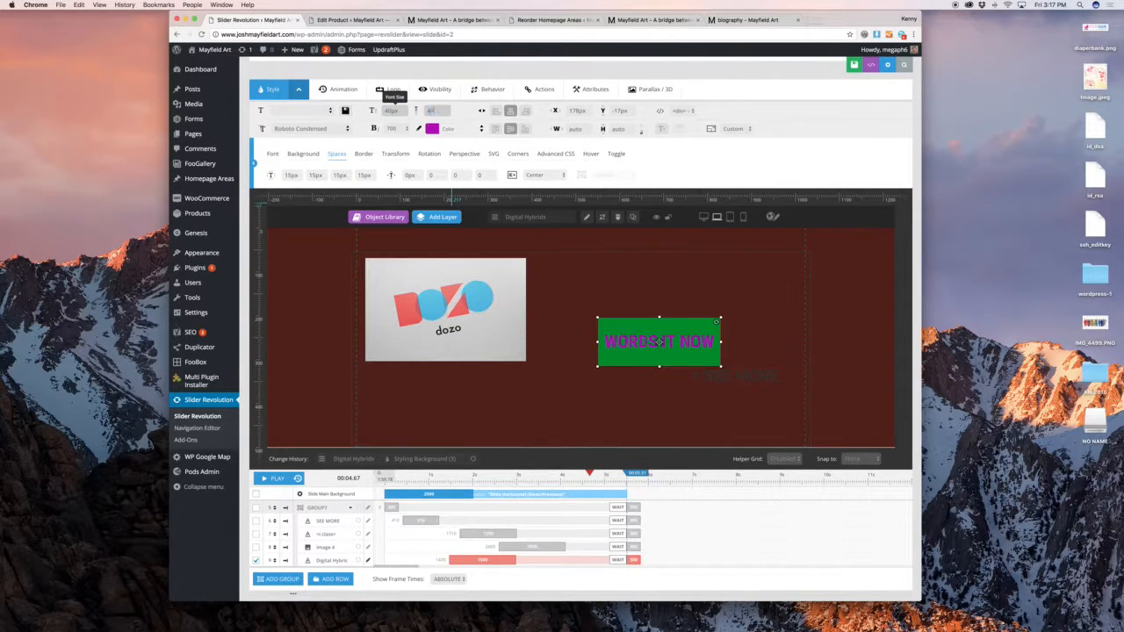
click(705, 257)
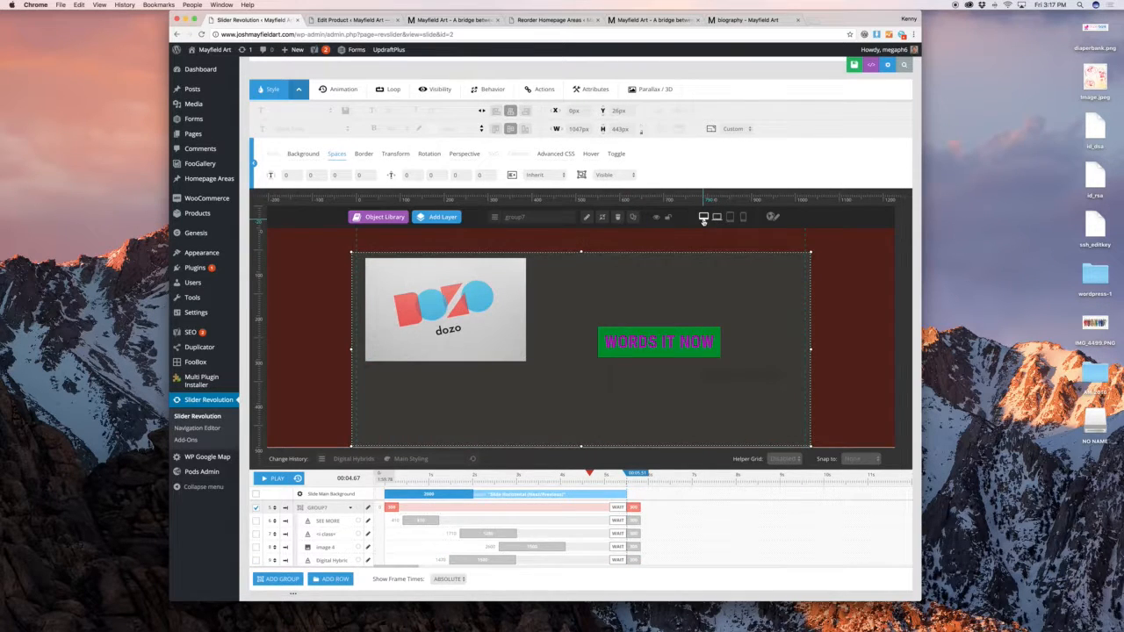
Compare the desktop, notebook and tablet layouts, ending on the tablet layout
click(703, 218)
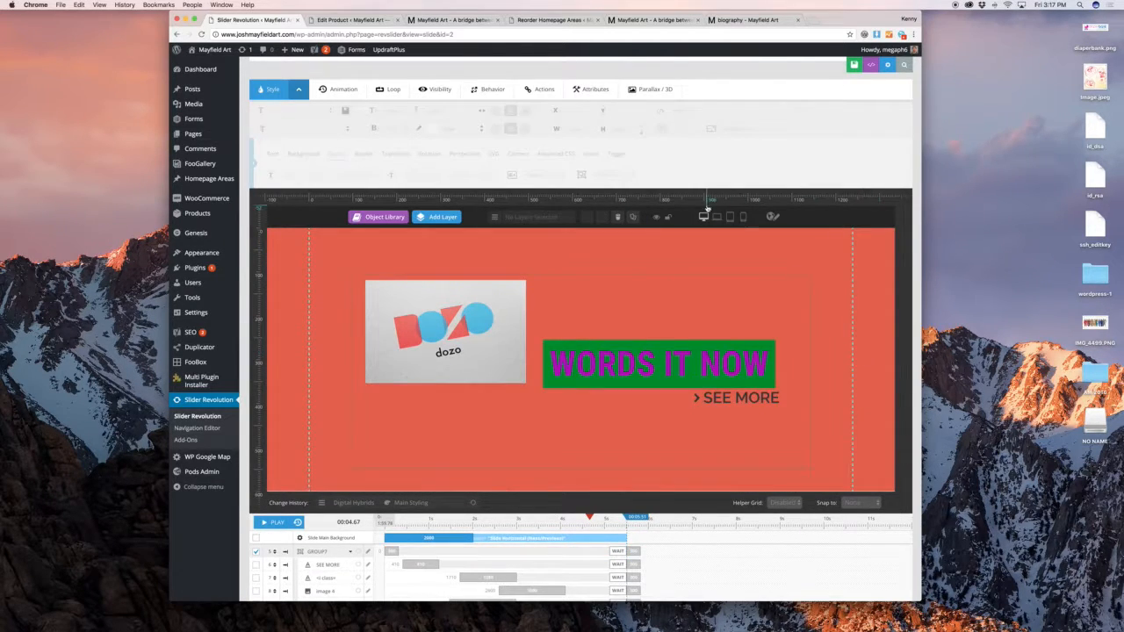
click(716, 217)
click(730, 218)
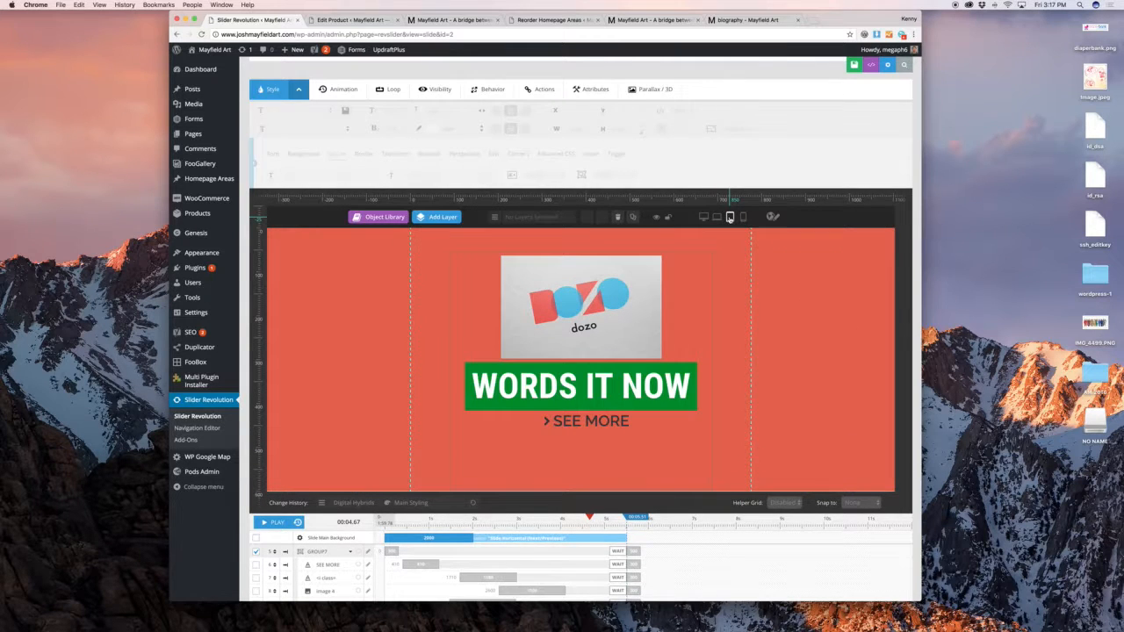
click(717, 216)
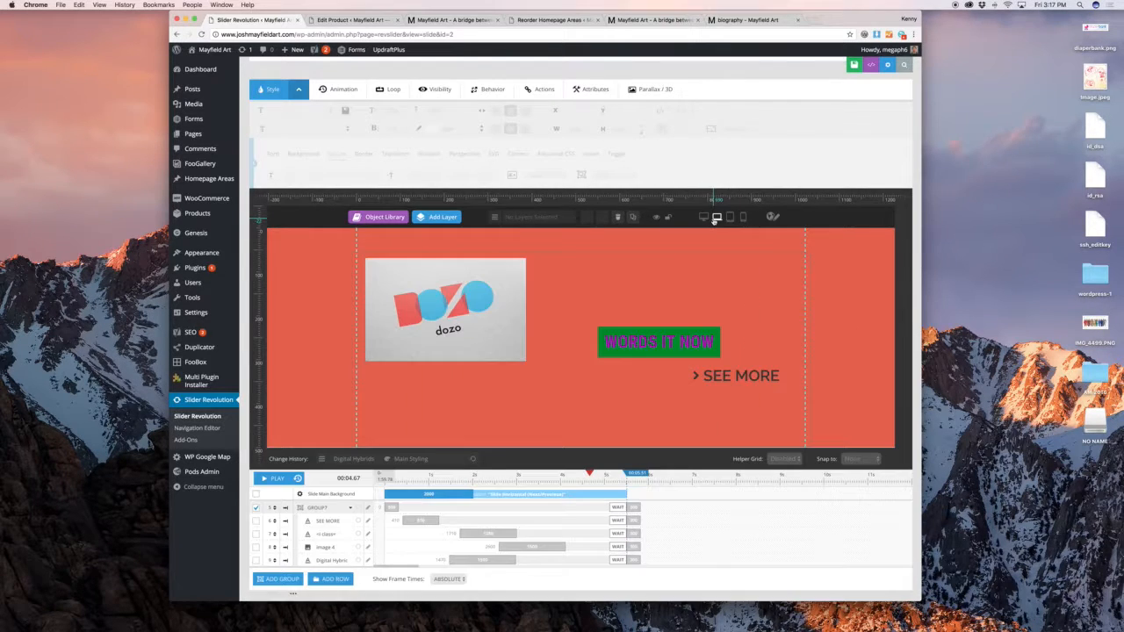
click(729, 217)
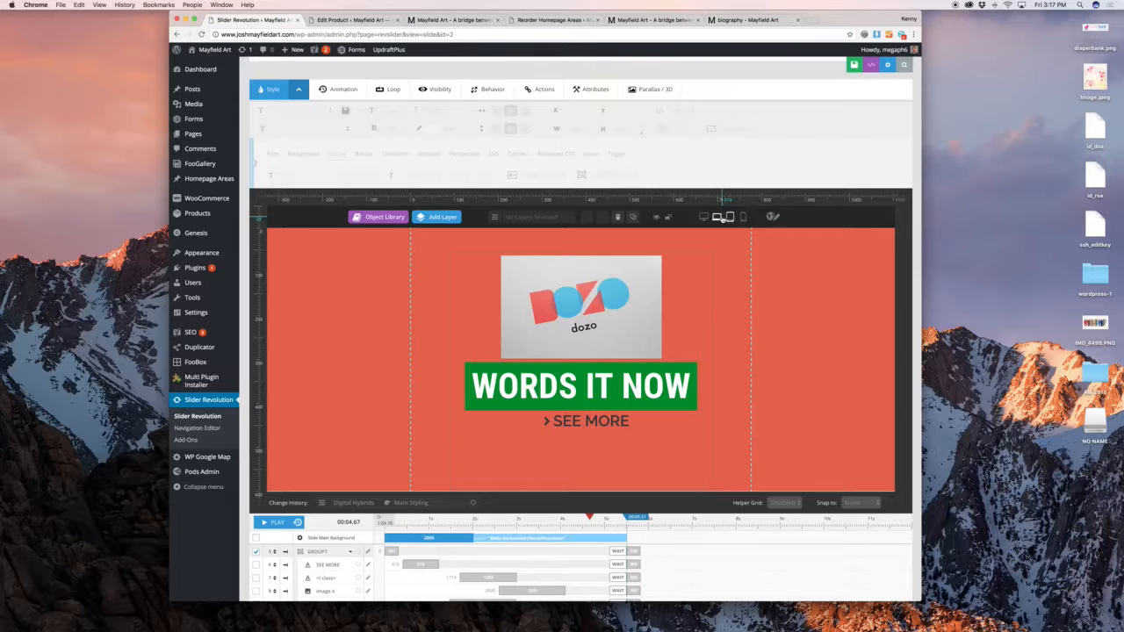
click(718, 217)
click(704, 217)
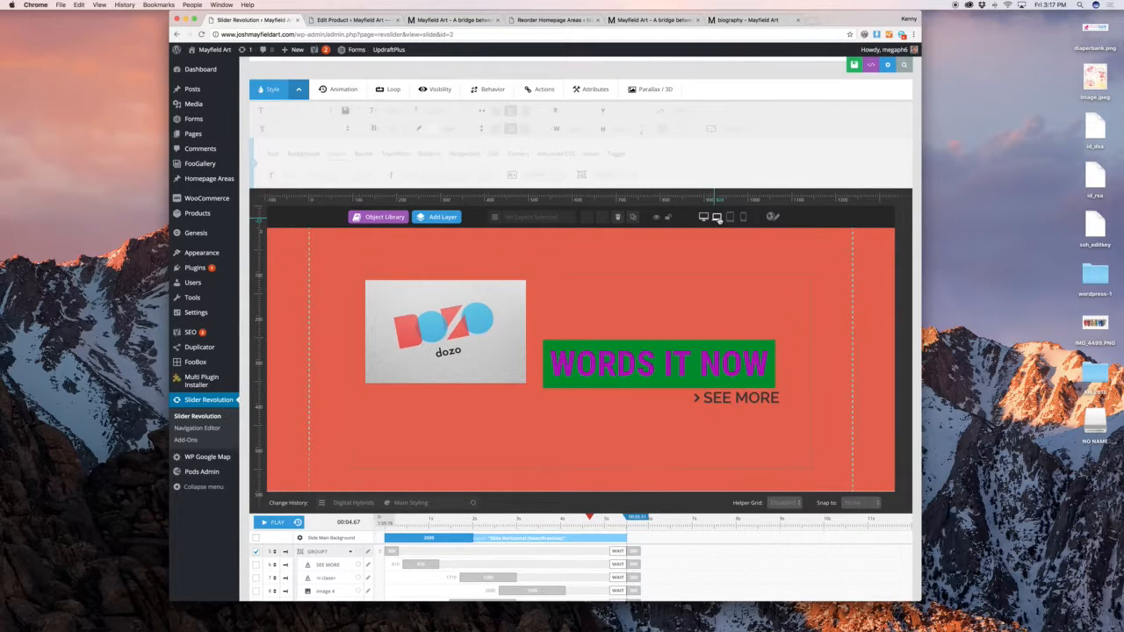
click(729, 216)
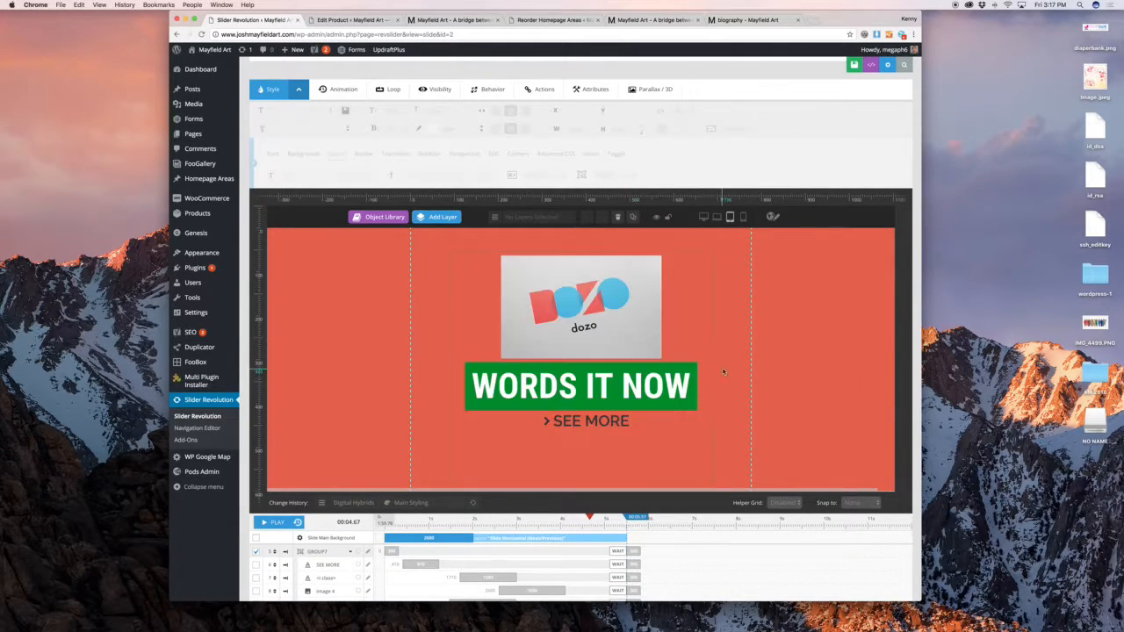
scroll(736, 367, down, 2)
Set the slide background to the Passages-12.jpg artwork from the Media Library and view its Ken Burns settings
scroll(614, 333, up, 5)
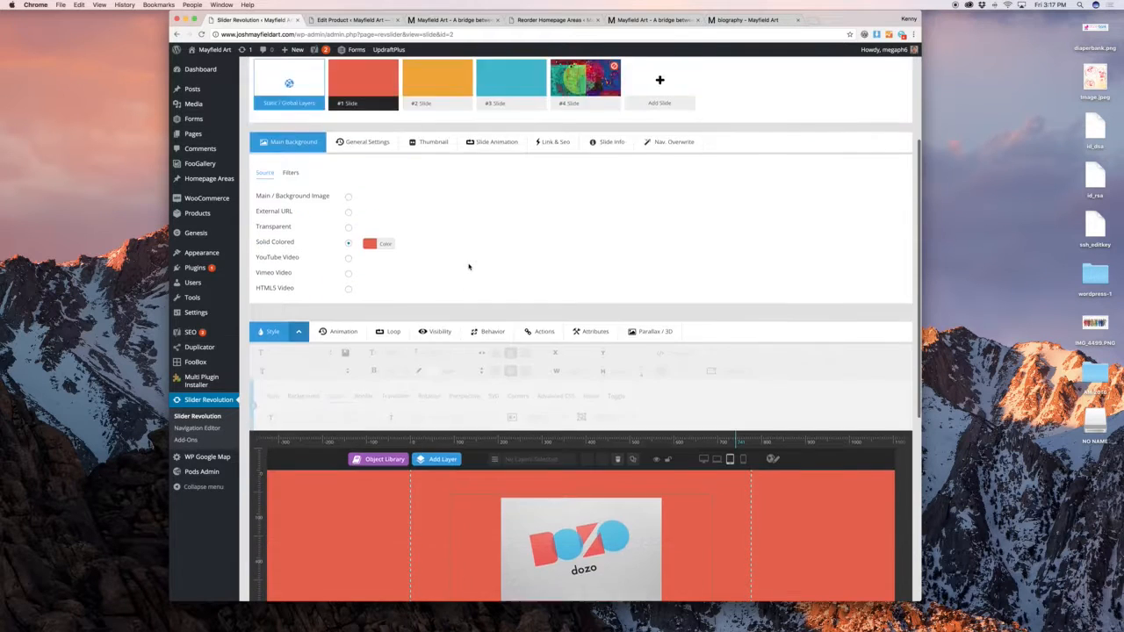
scroll(468, 266, down, 3)
scroll(468, 266, up, 5)
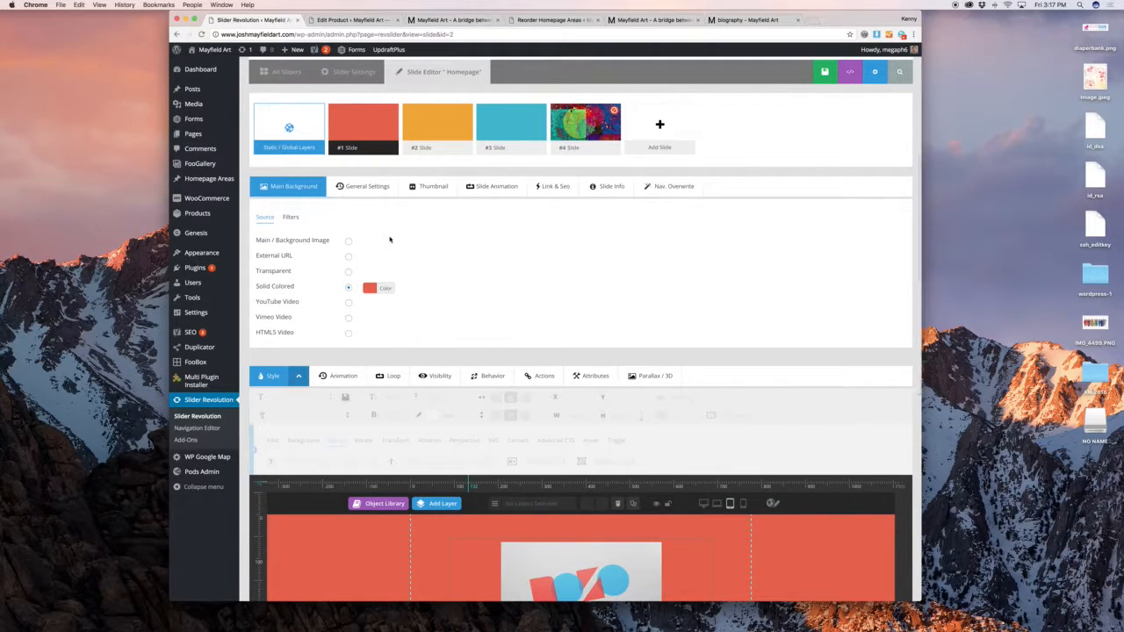
scroll(396, 246, down, 2)
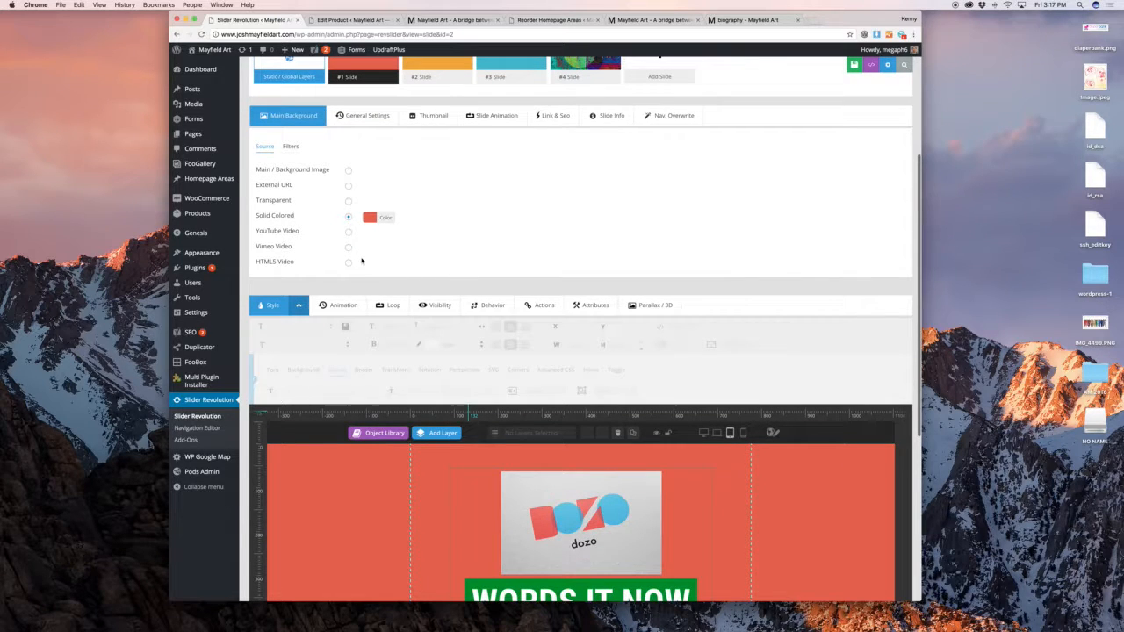
click(347, 172)
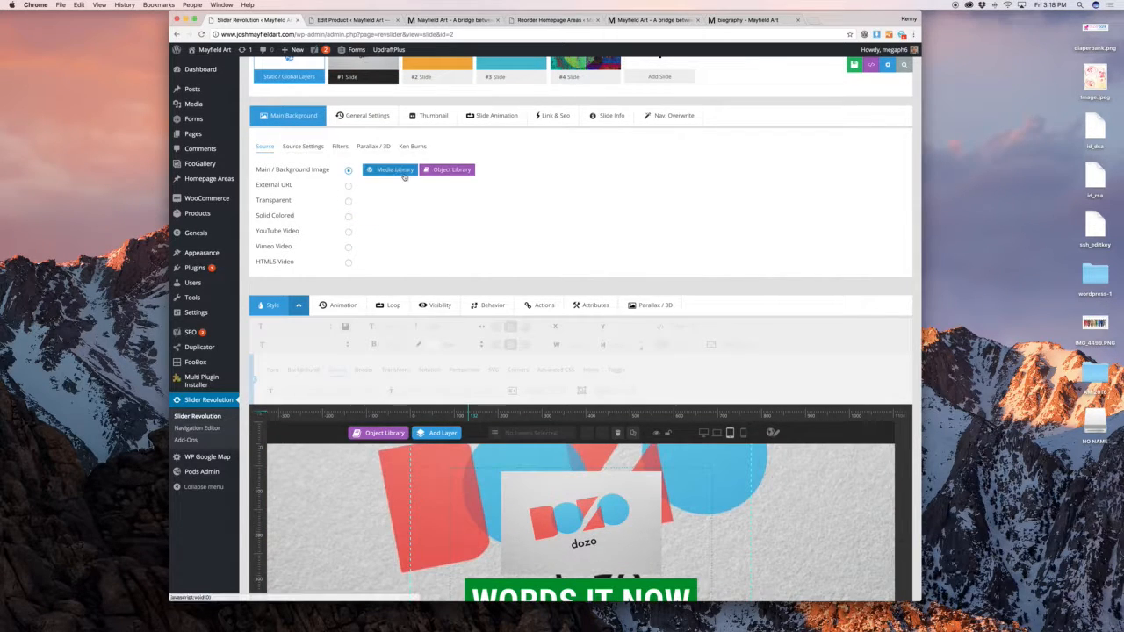
click(402, 172)
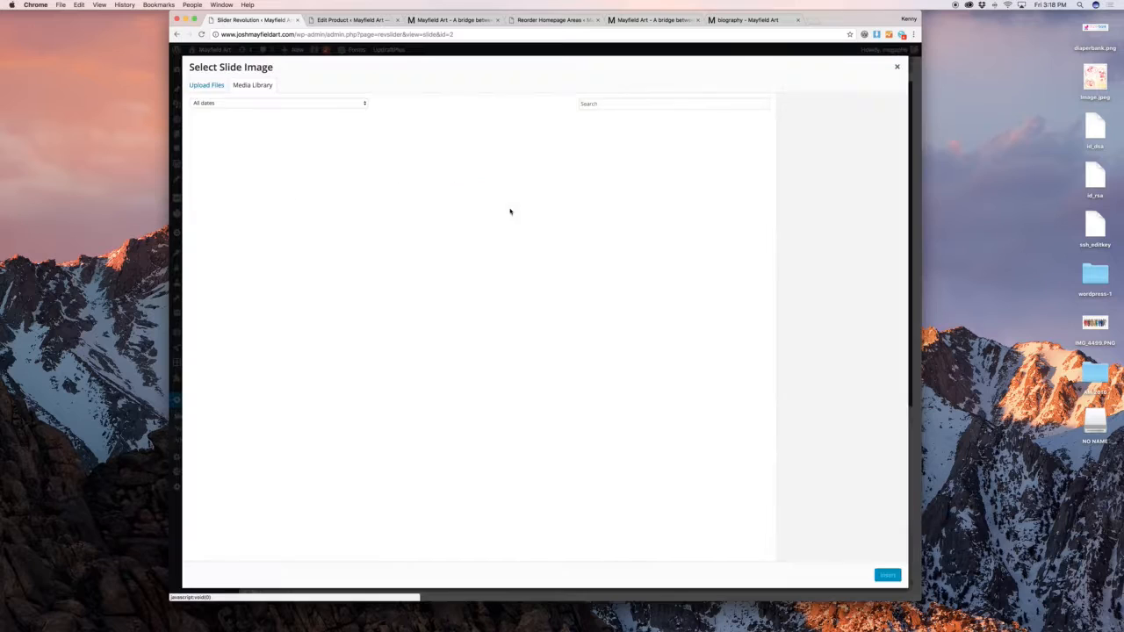
click(625, 162)
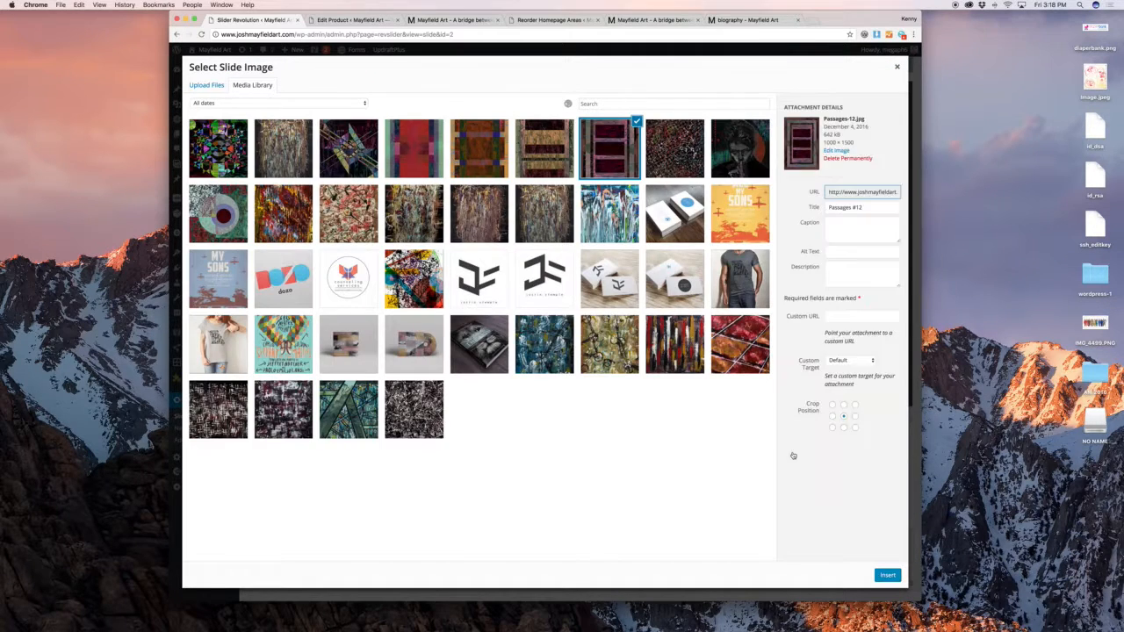
click(887, 575)
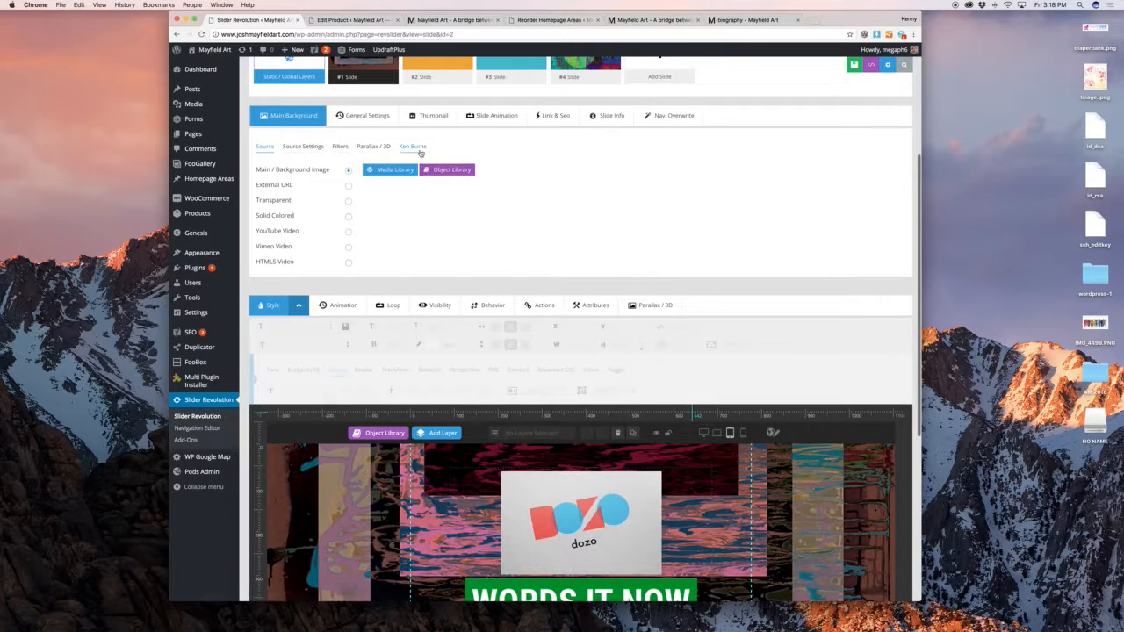
click(417, 149)
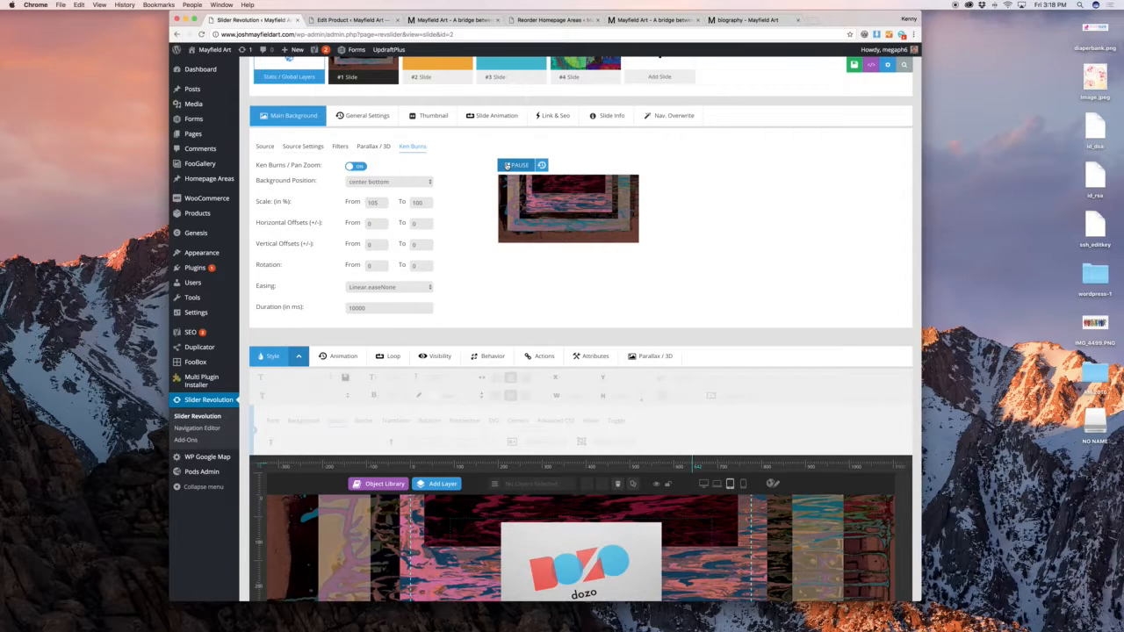
Change the Ken Burns Scale From to 199%, previewing the slide before and after
click(509, 165)
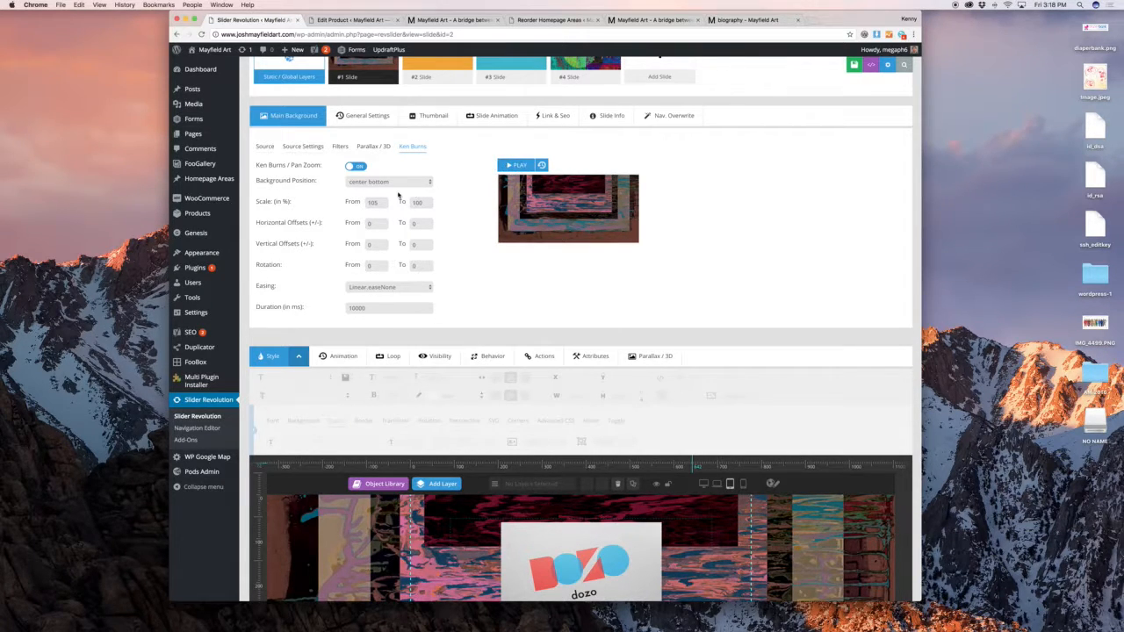
click(887, 64)
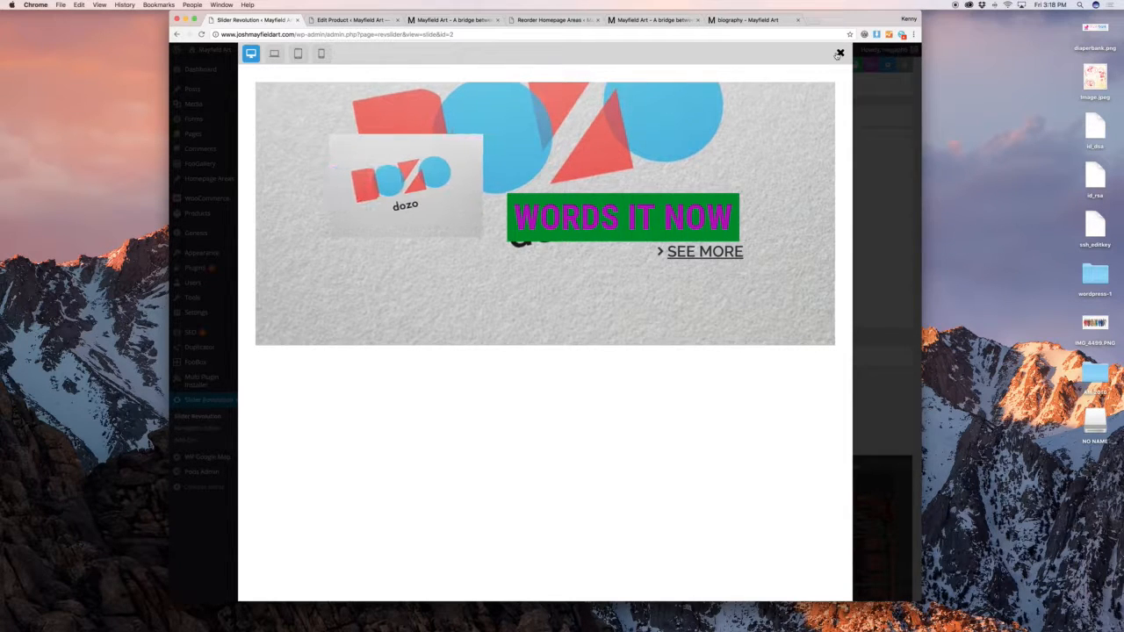
click(838, 54)
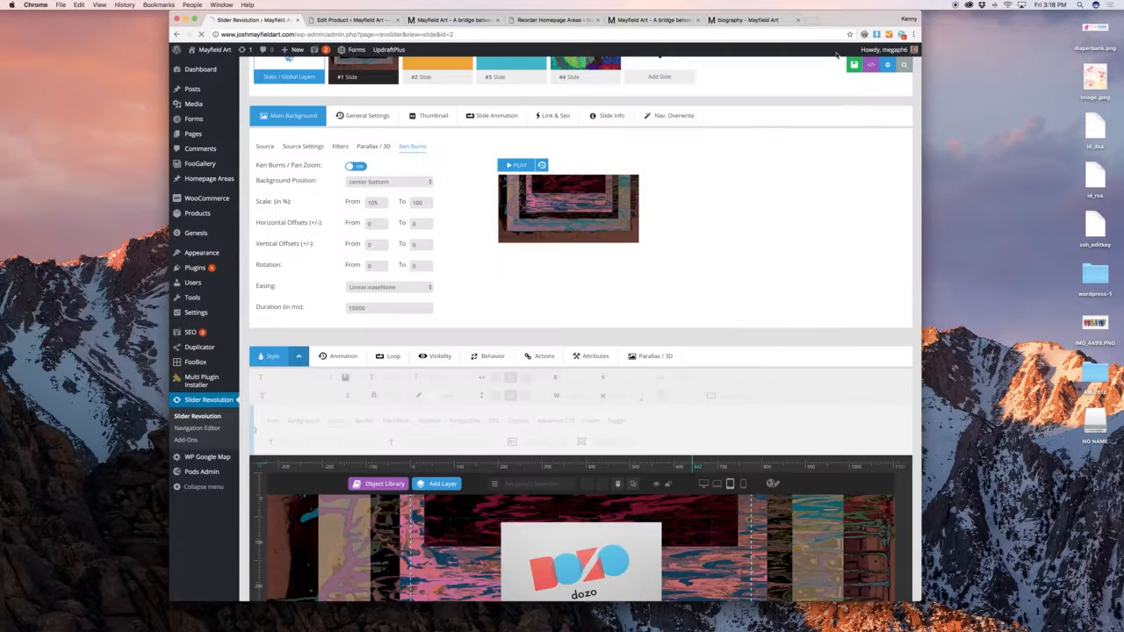
click(374, 202)
click(888, 65)
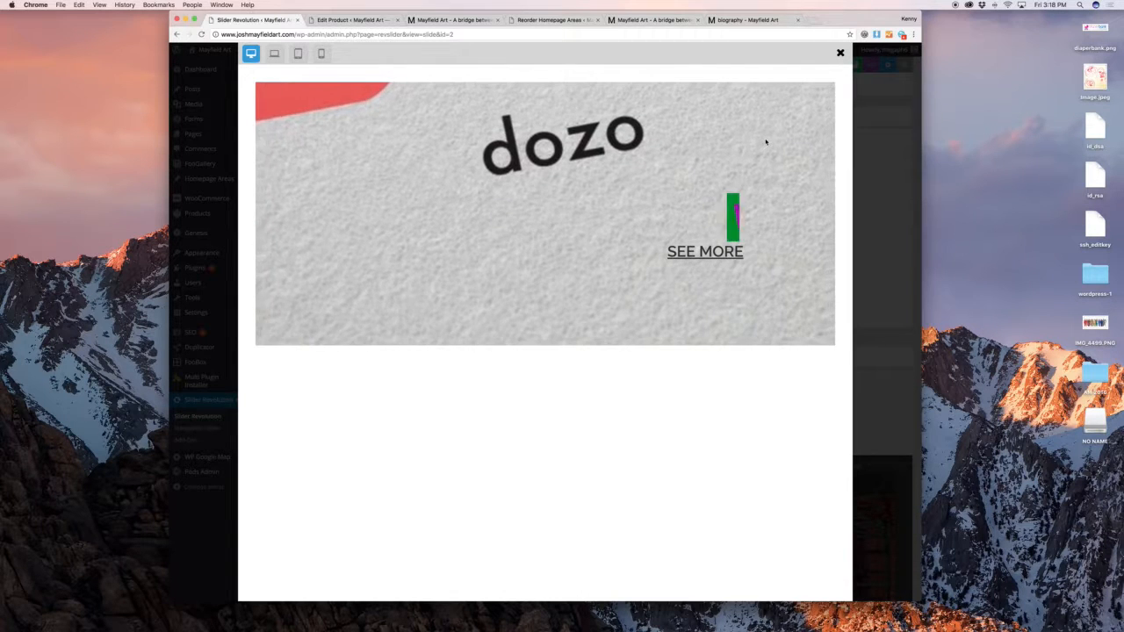
click(840, 53)
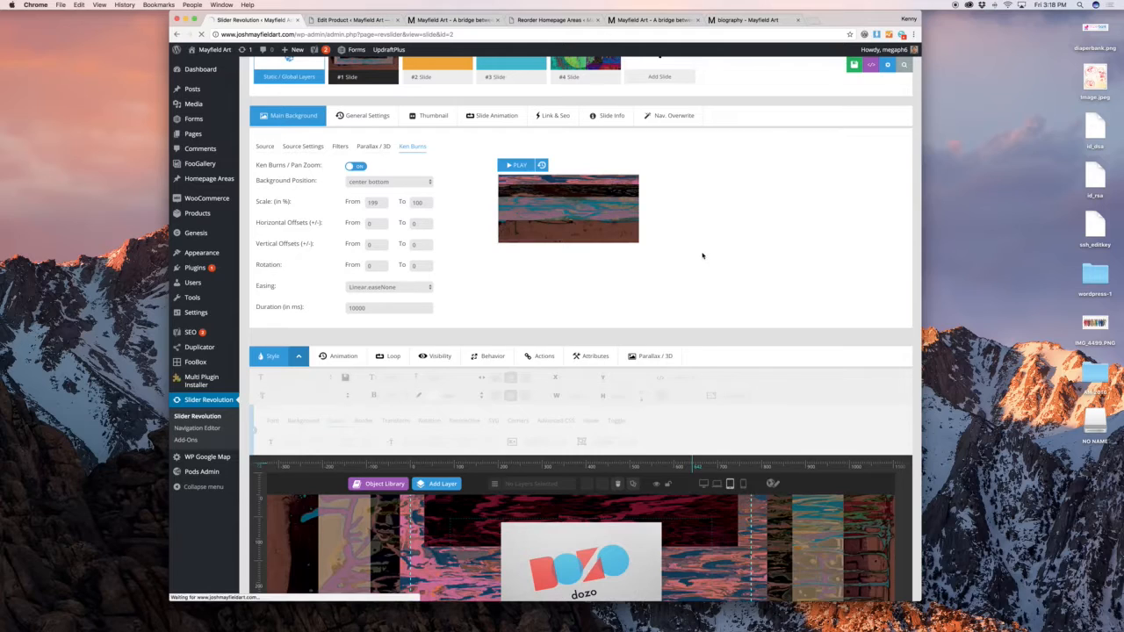
Open slide #2 (orange DIGITAL HYBRIDS), leaving the current page, and enter its group layers
scroll(431, 186, up, 3)
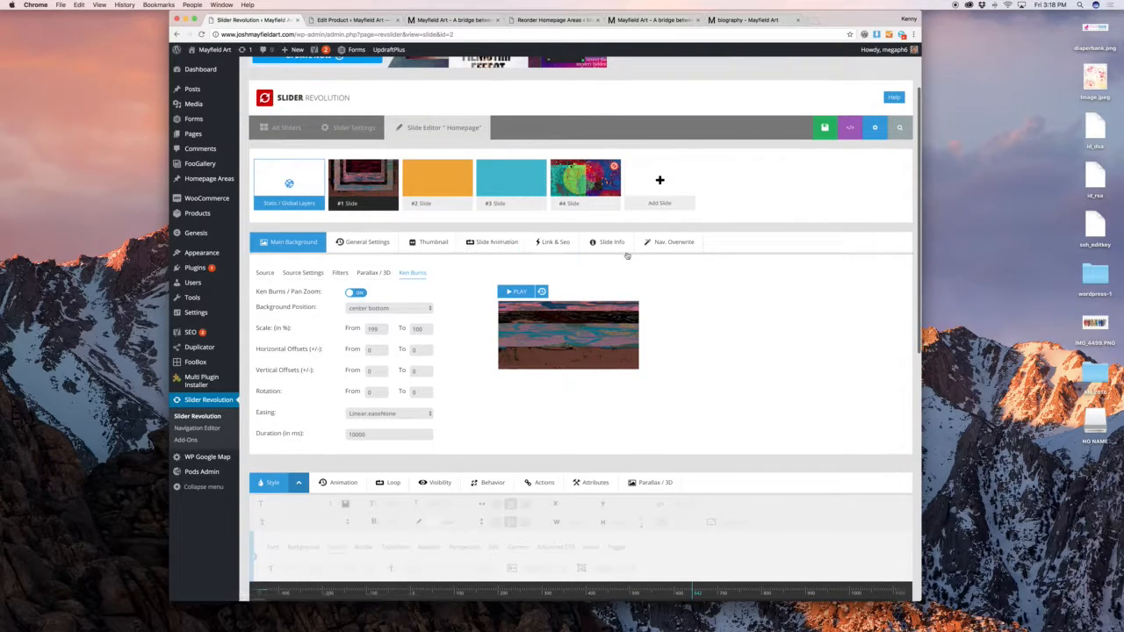
scroll(785, 326, down, 8)
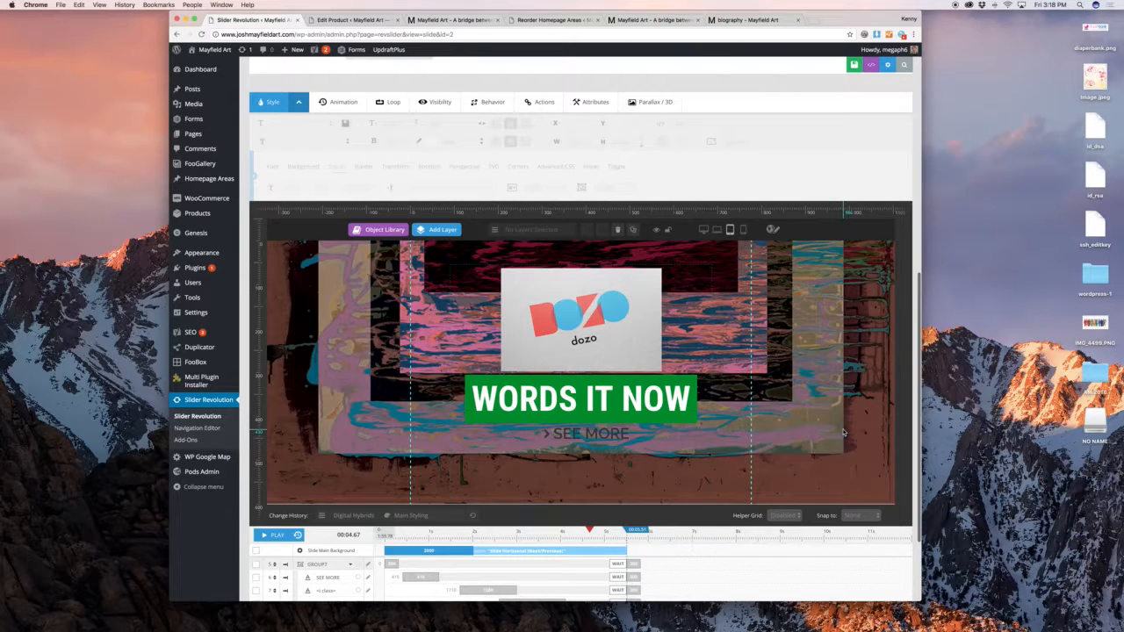
scroll(845, 430, down, 3)
scroll(845, 429, up, 10)
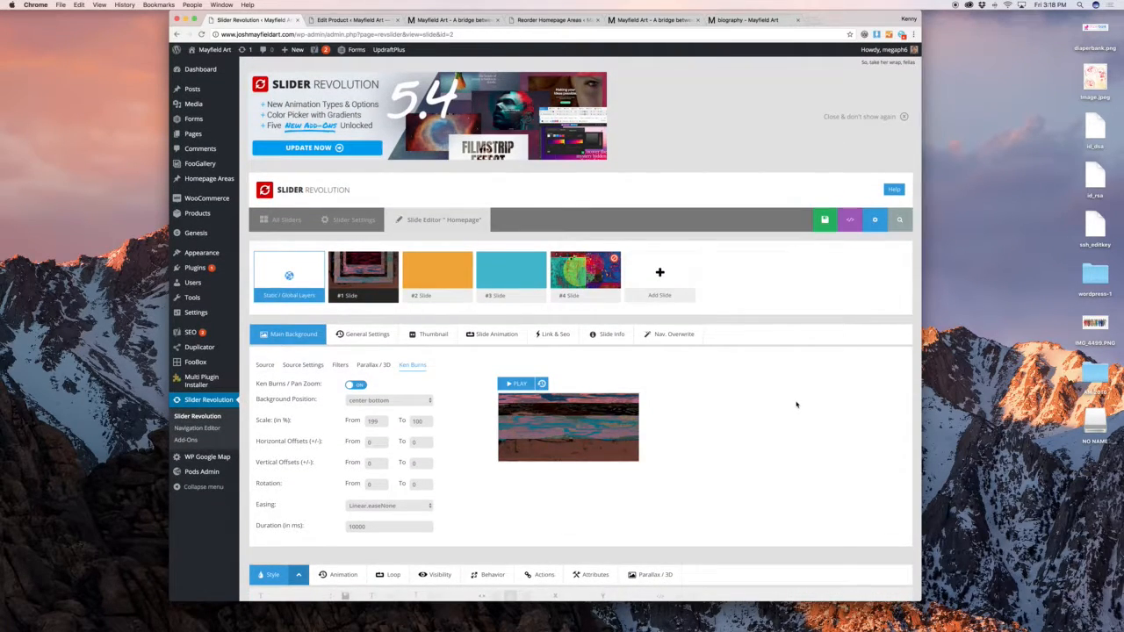
click(417, 278)
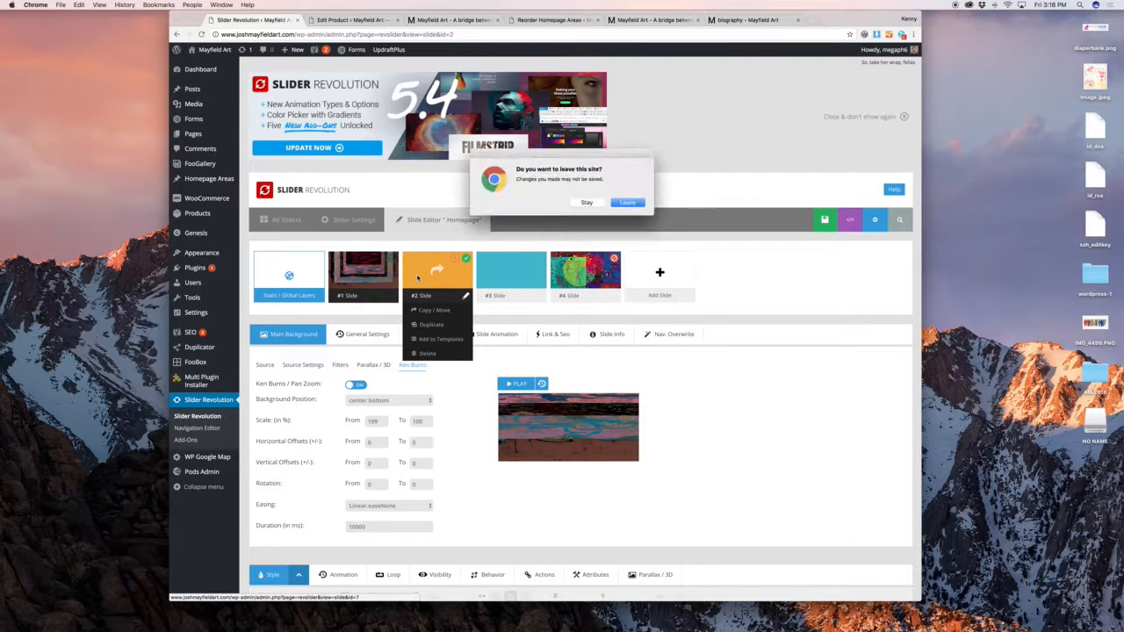
click(619, 203)
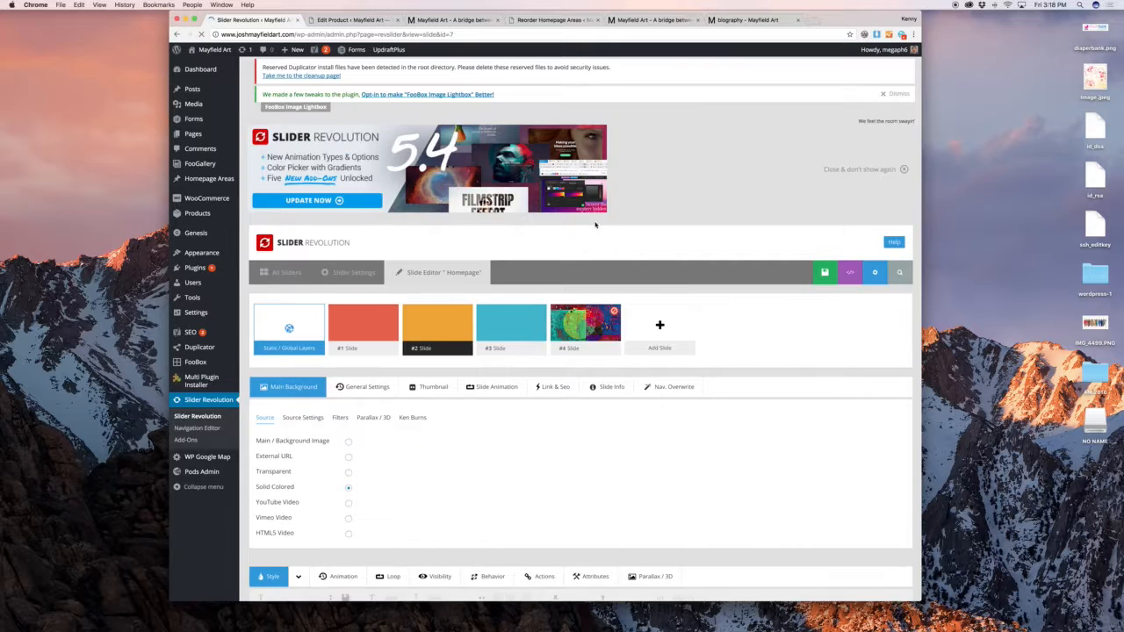
scroll(553, 280, down, 5)
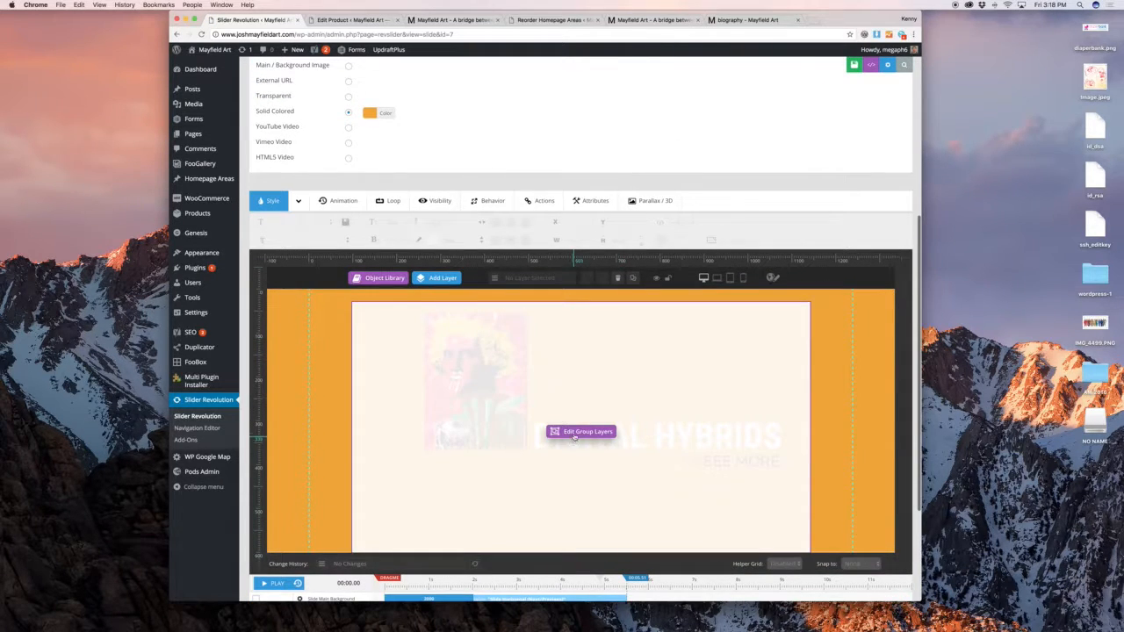
click(465, 386)
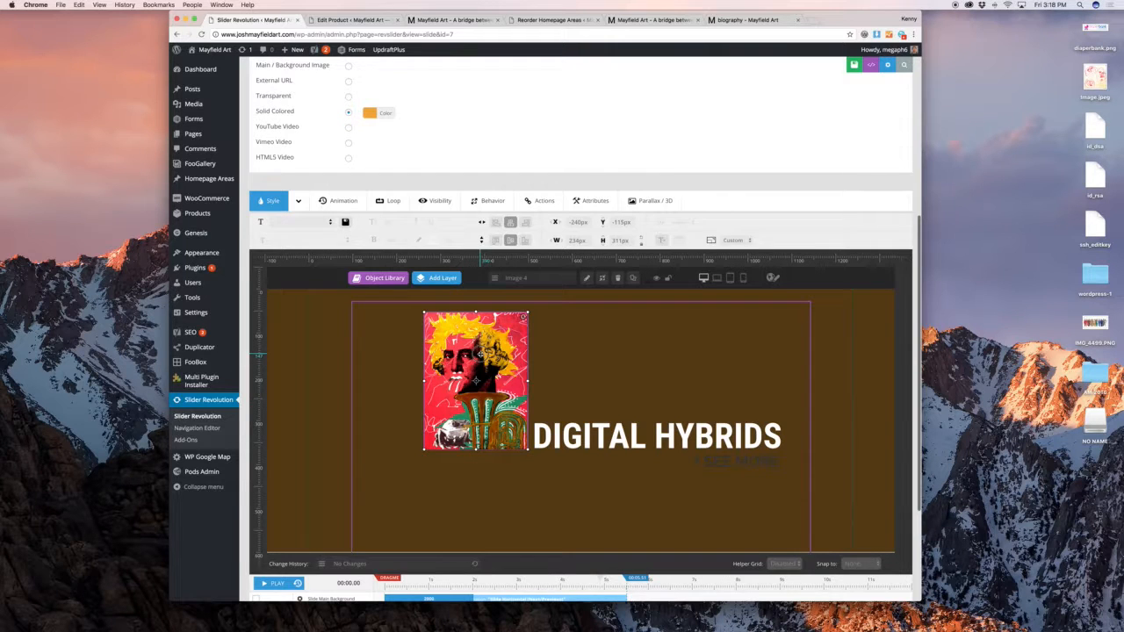
Replace the artwork with Passages-4.jpg and nudge it to X -255px, Y -103px
double_click(480, 356)
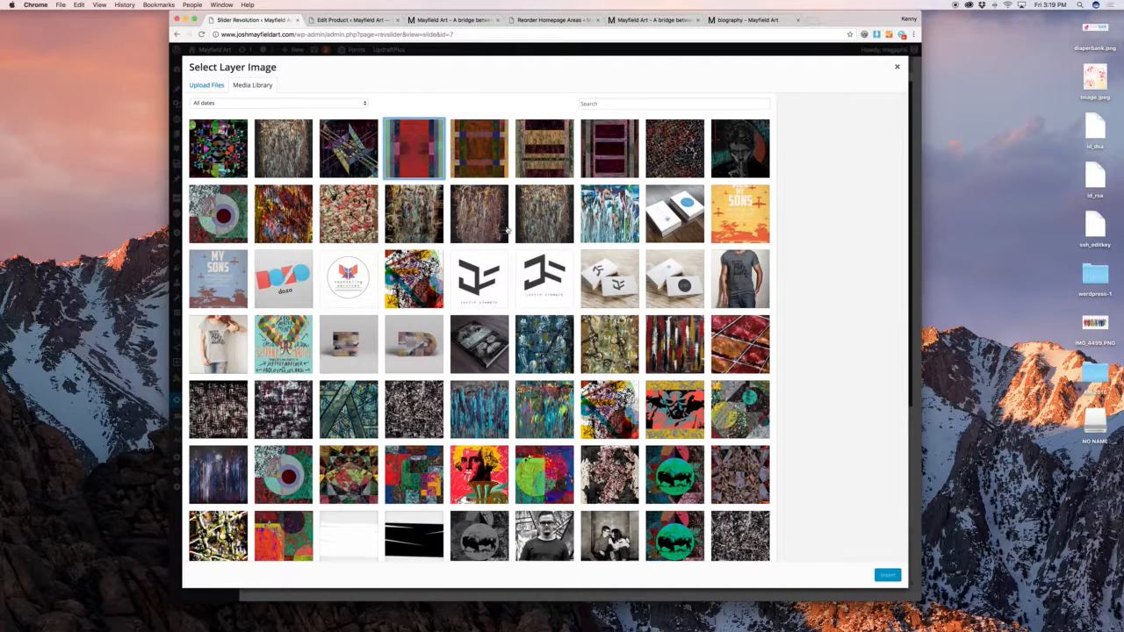
click(422, 159)
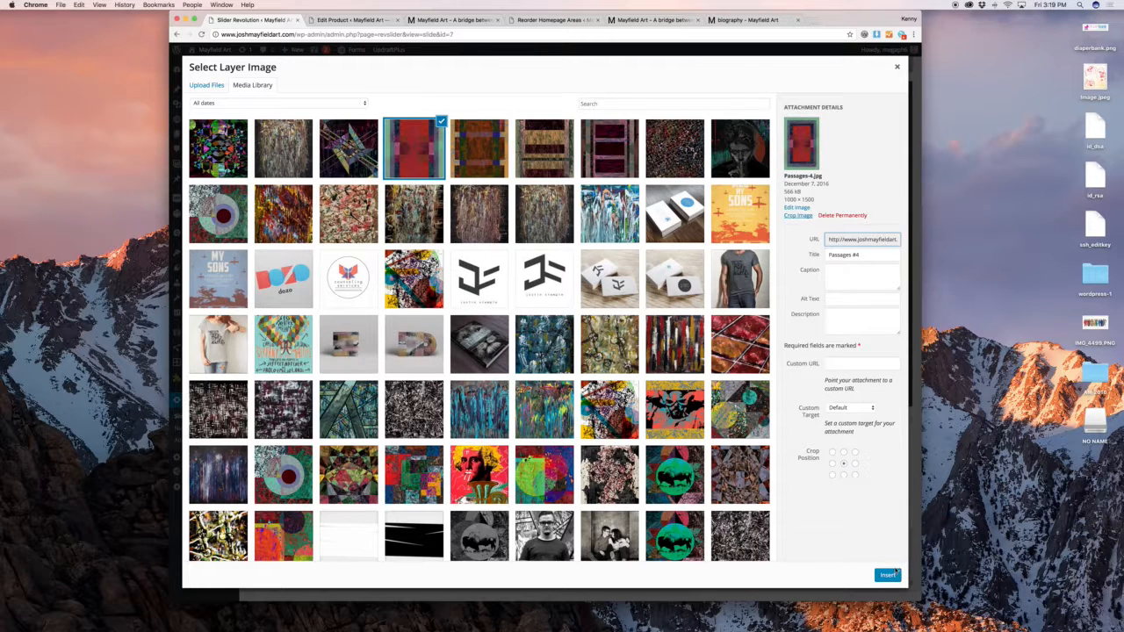
click(888, 574)
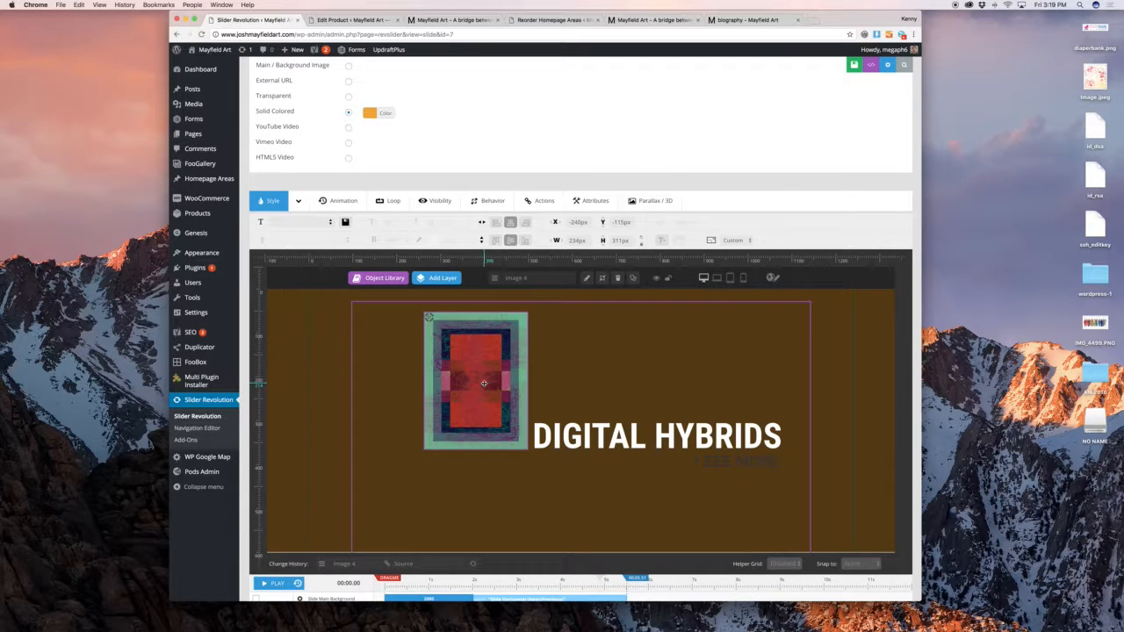
drag(480, 389, 477, 388)
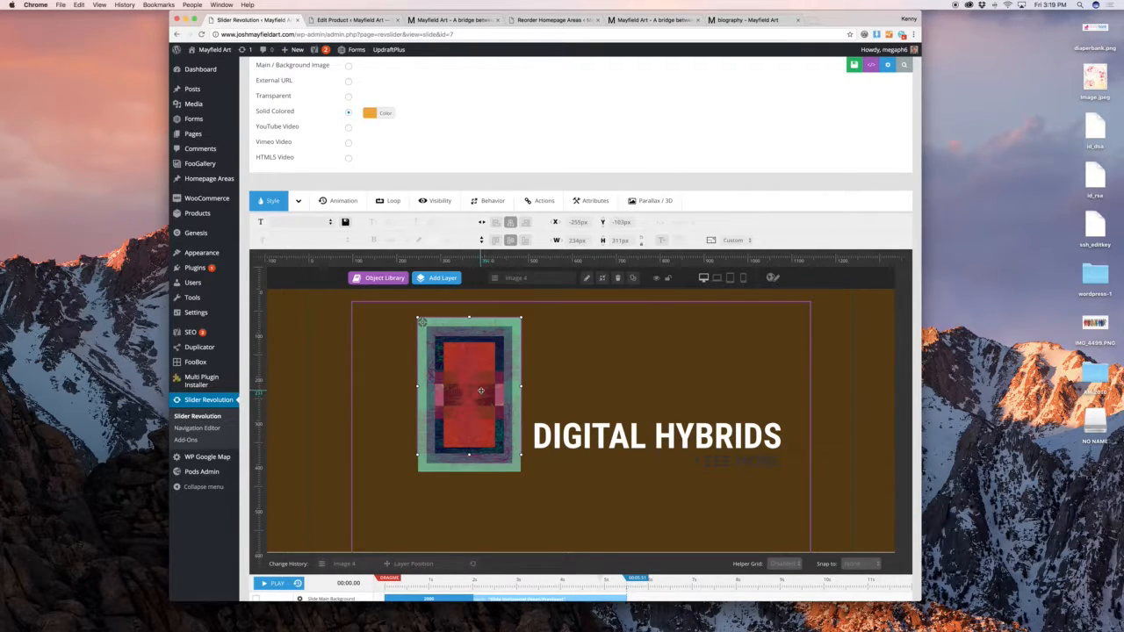
Undo the artwork's full-size enlargement, try a 1000px width, then undo back to the small size
click(642, 241)
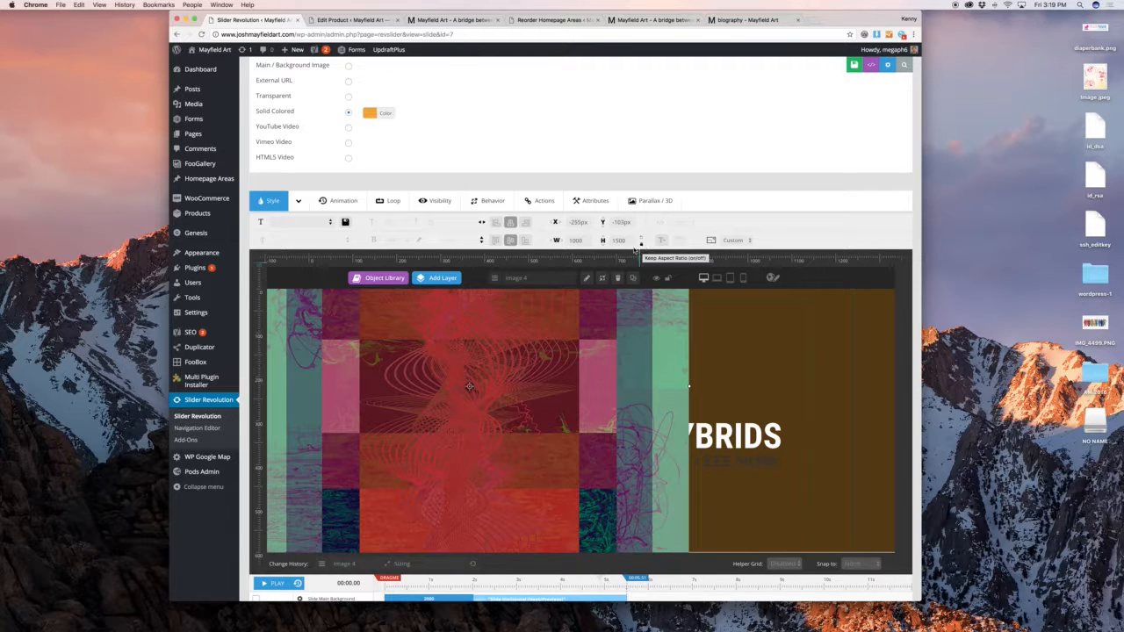
key(super+z)
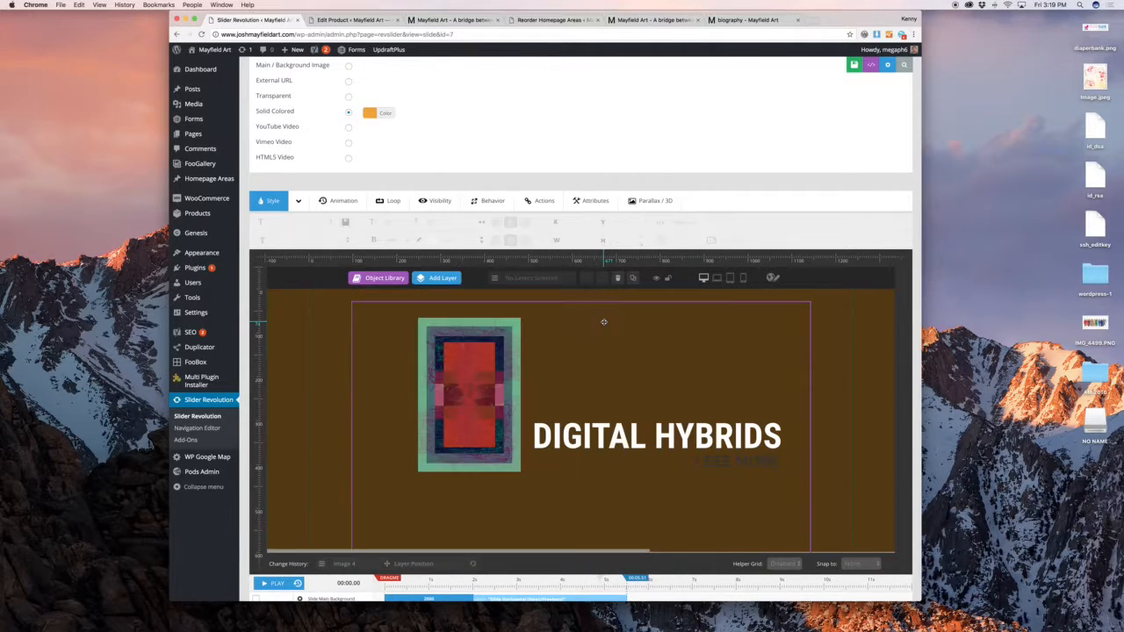
click(473, 369)
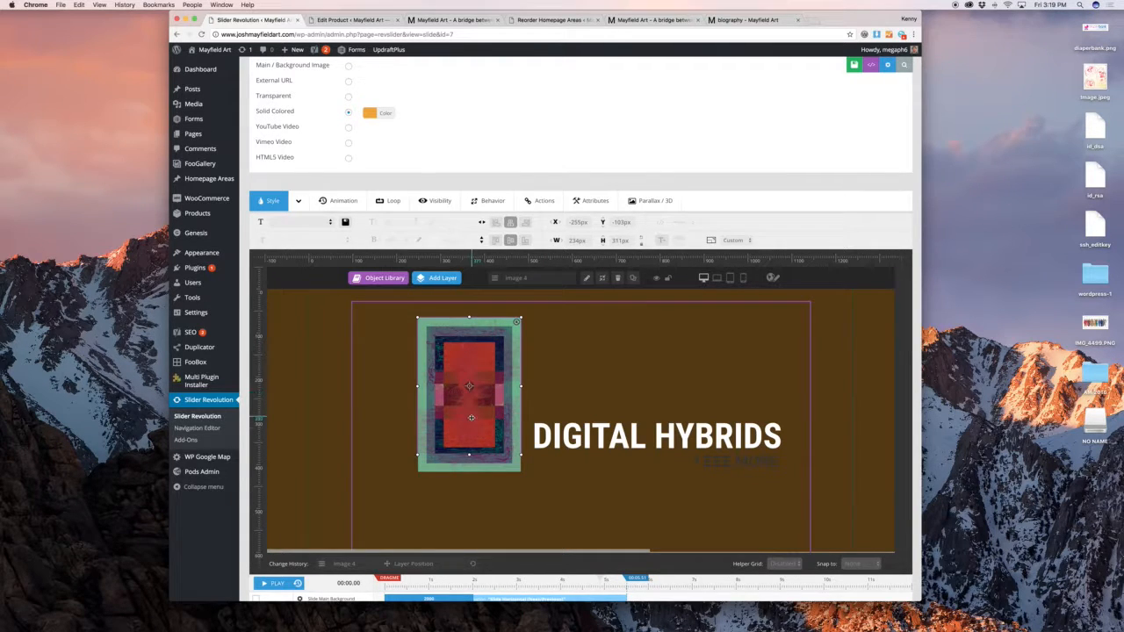
click(626, 239)
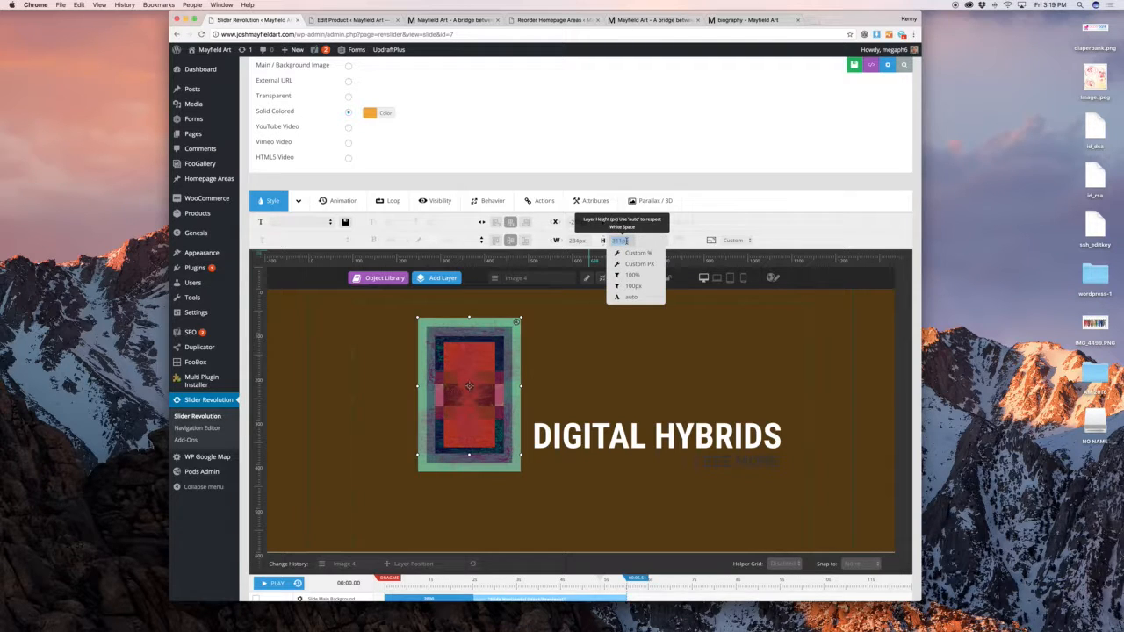
key(shift+Tab)
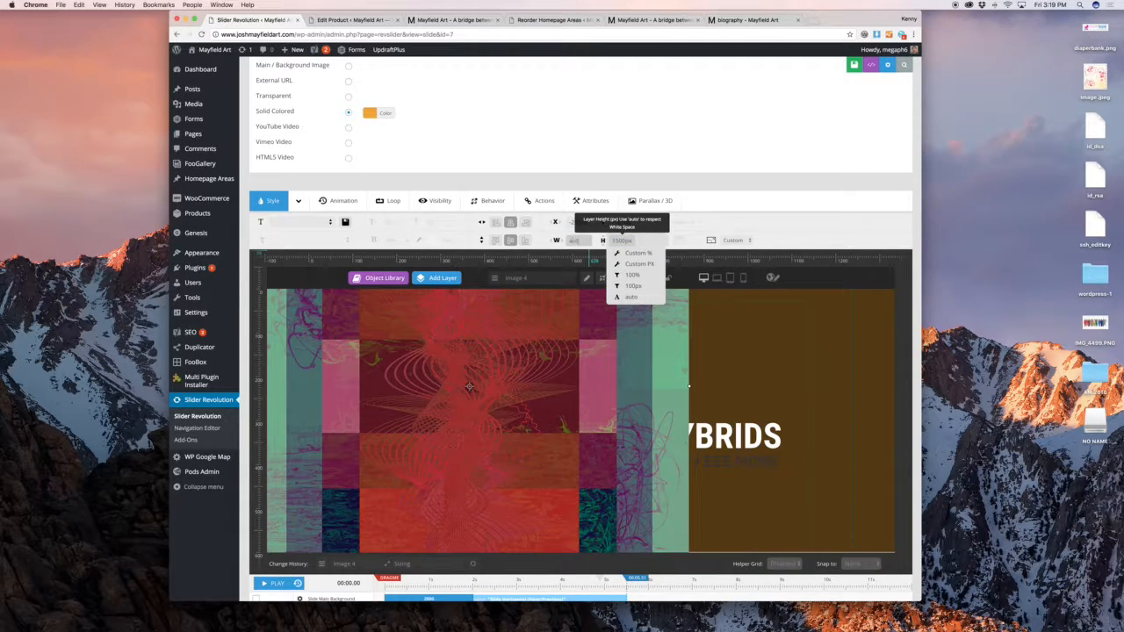
key(Tab)
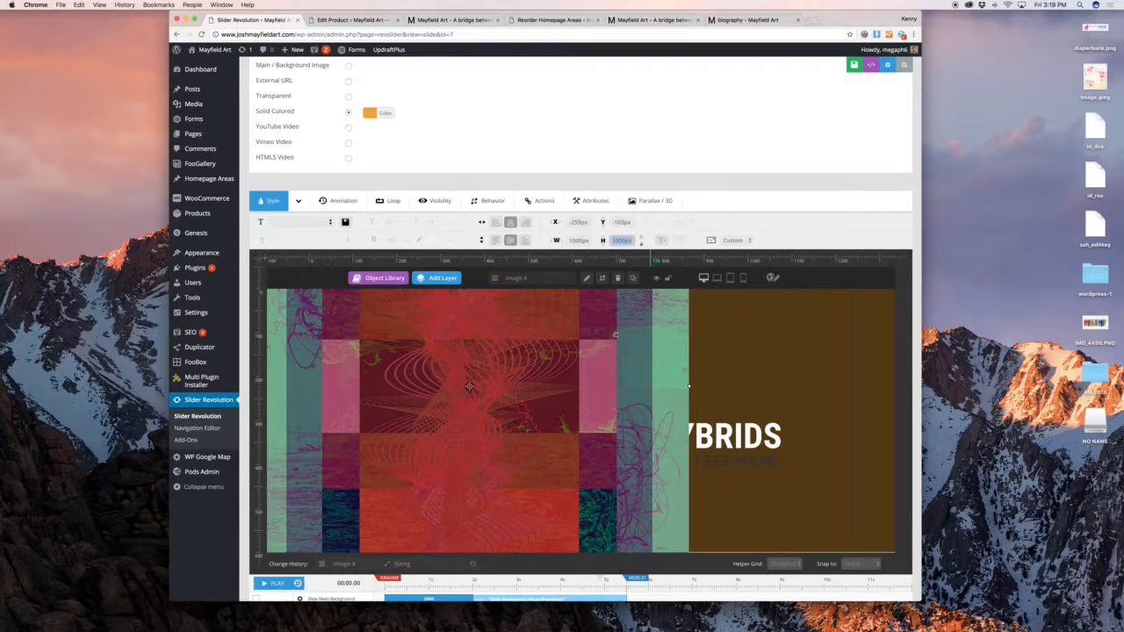
click(605, 346)
key(super+z)
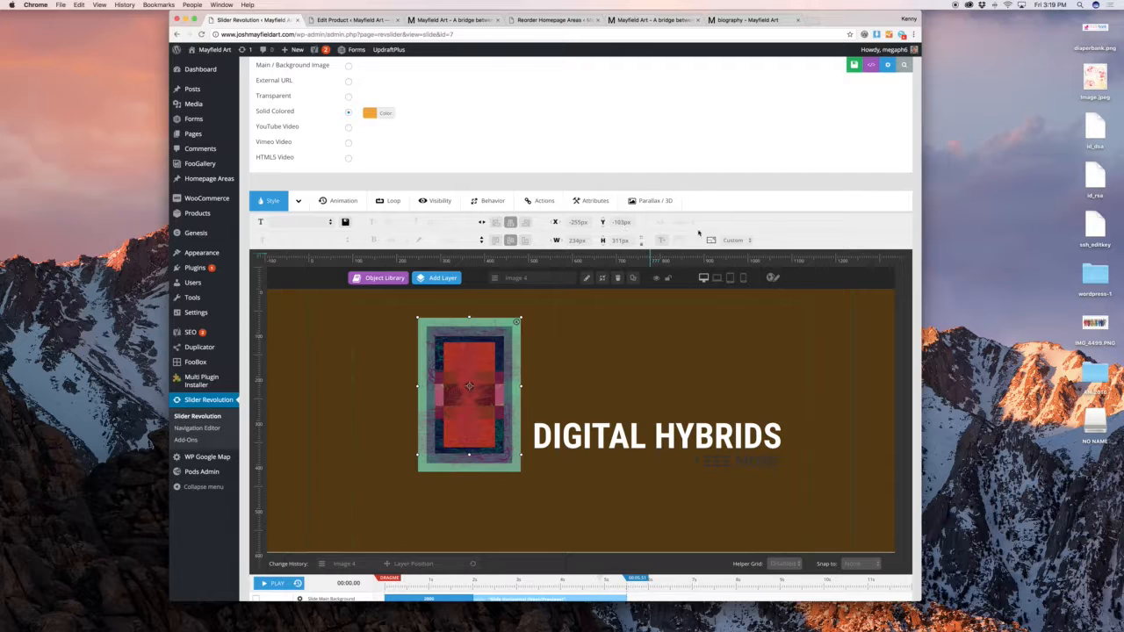
Delete the artwork image layer from slide 2, confirming the removal
click(744, 242)
click(748, 239)
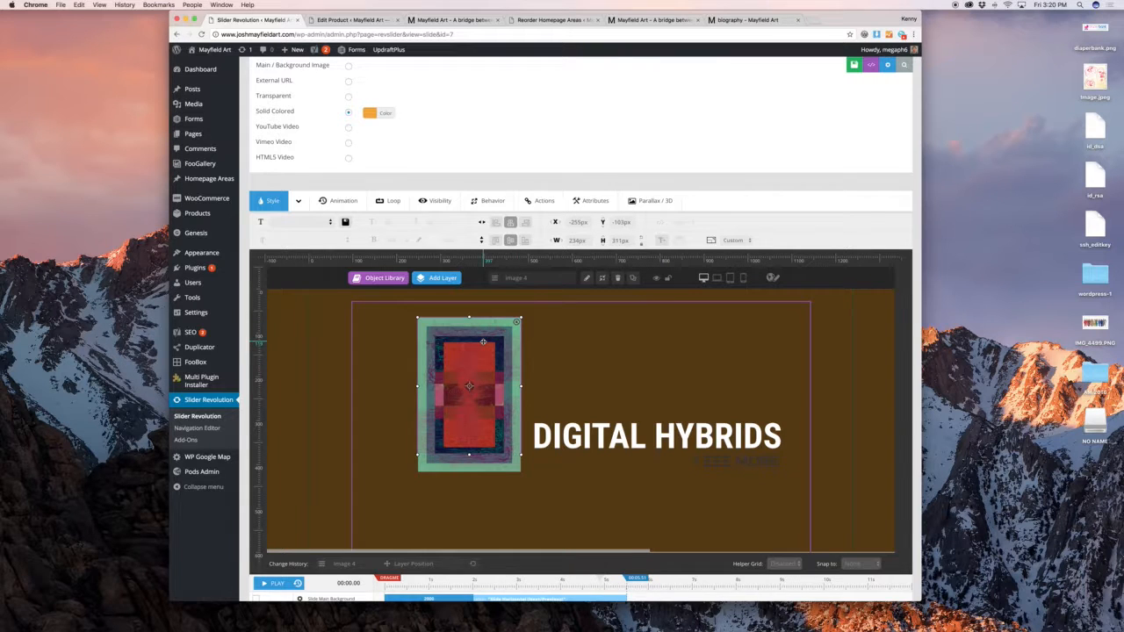
key(Return)
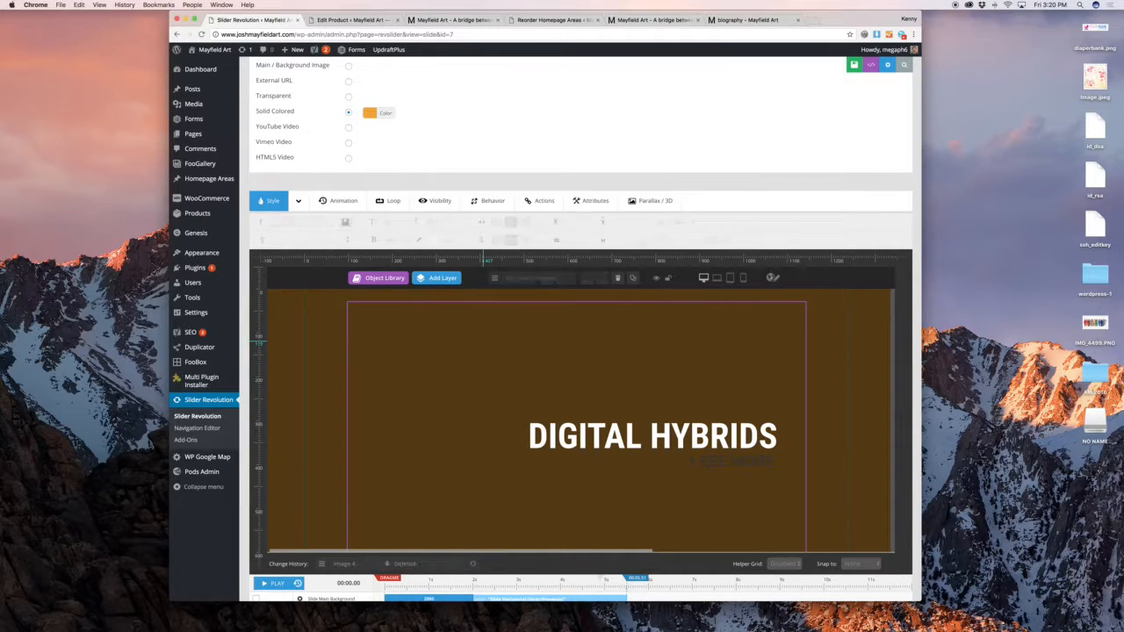
Add a new image layer using Passages-4 from the Media Library
mouse_move(439, 278)
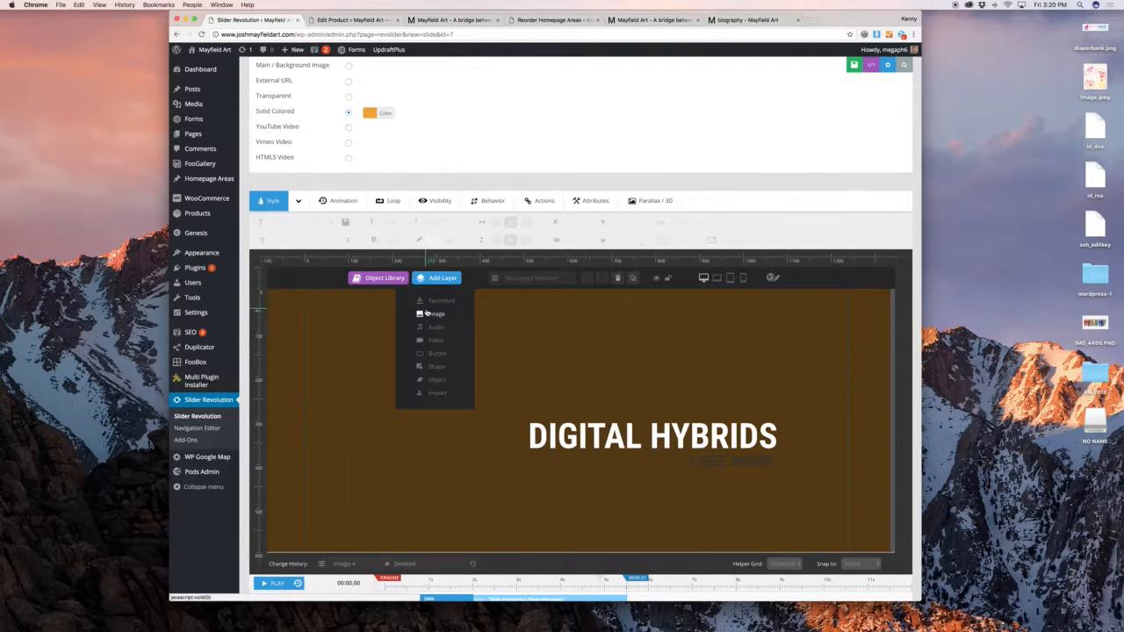
click(428, 313)
click(430, 157)
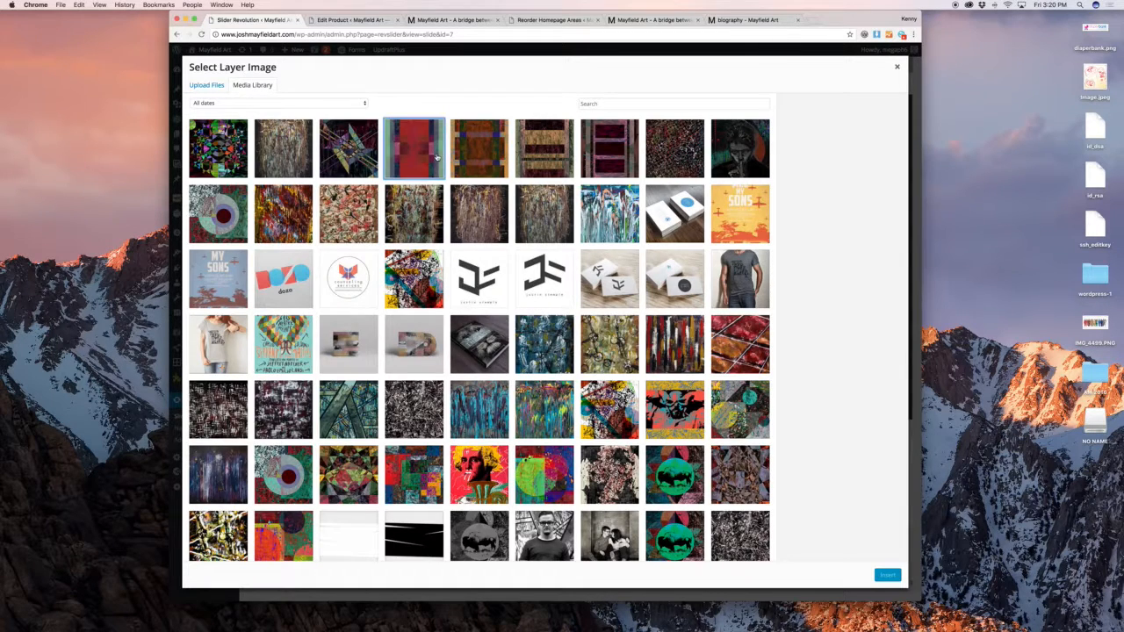
click(888, 575)
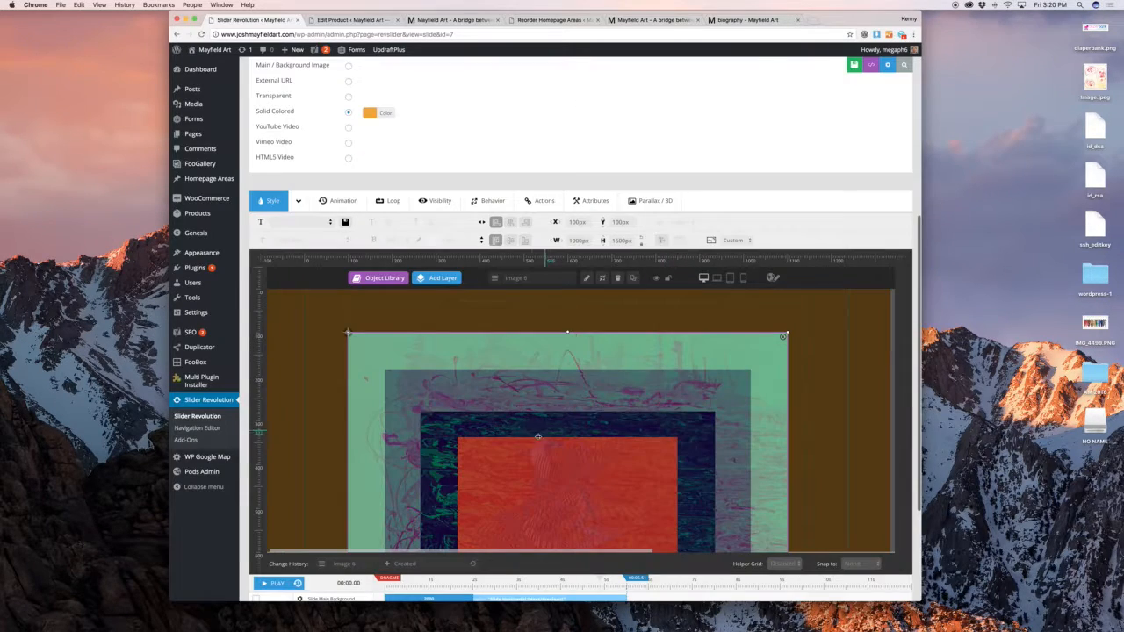
Shrink the Passages-4 artwork to about 237×356px and place it left of DIGITAL HYBRIDS
click(578, 240)
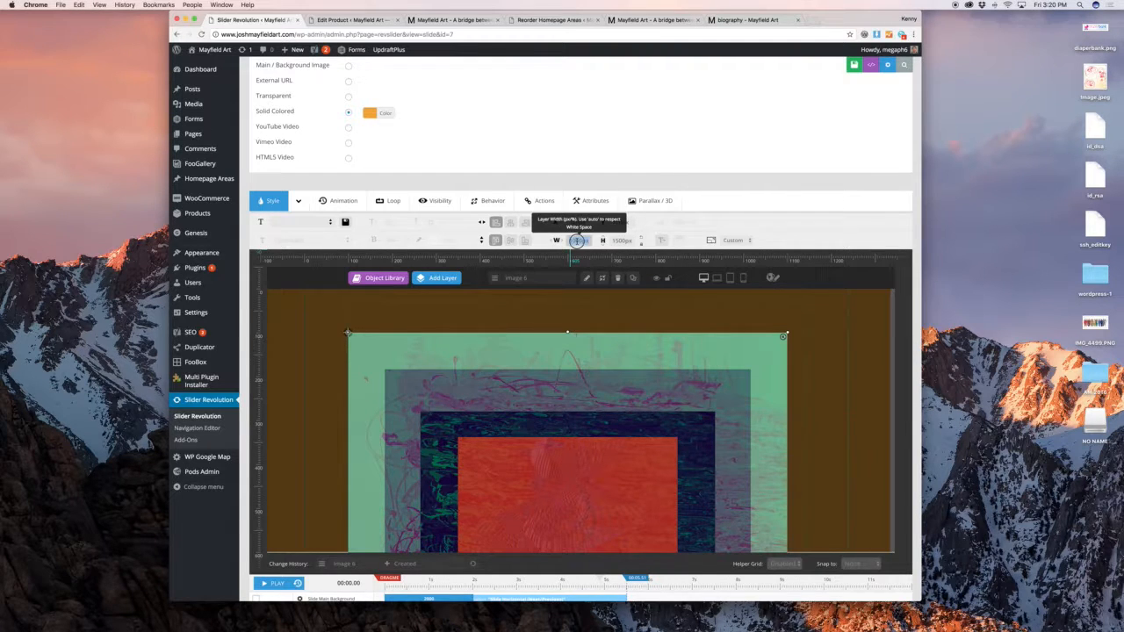
click(575, 240)
click(651, 226)
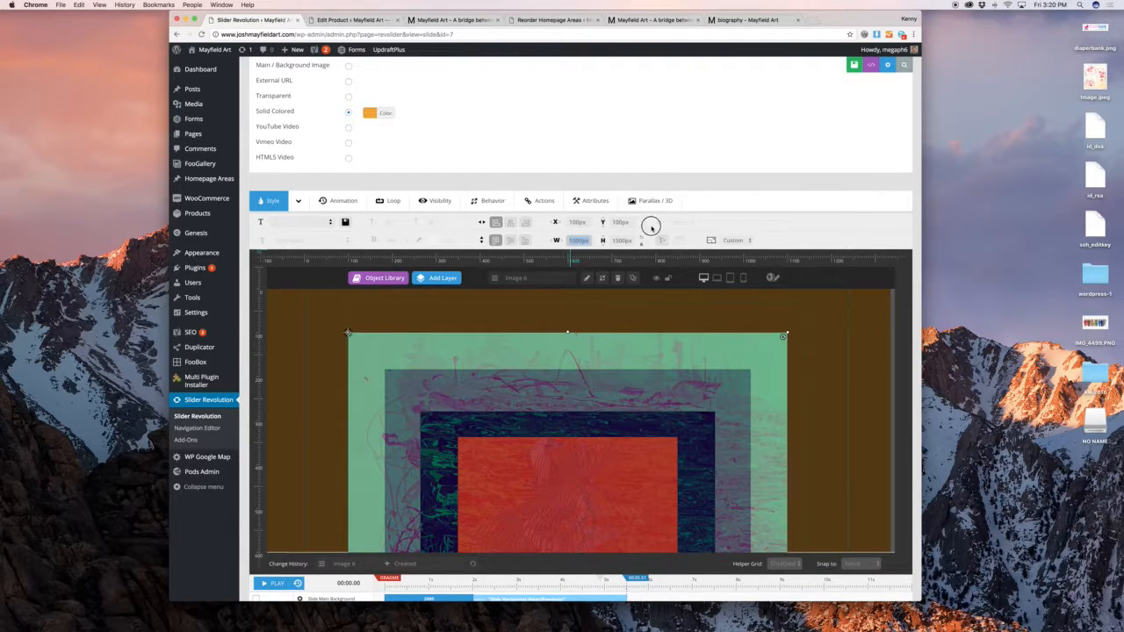
drag(788, 332, 698, 461)
drag(493, 480, 536, 439)
drag(742, 293, 294, 498)
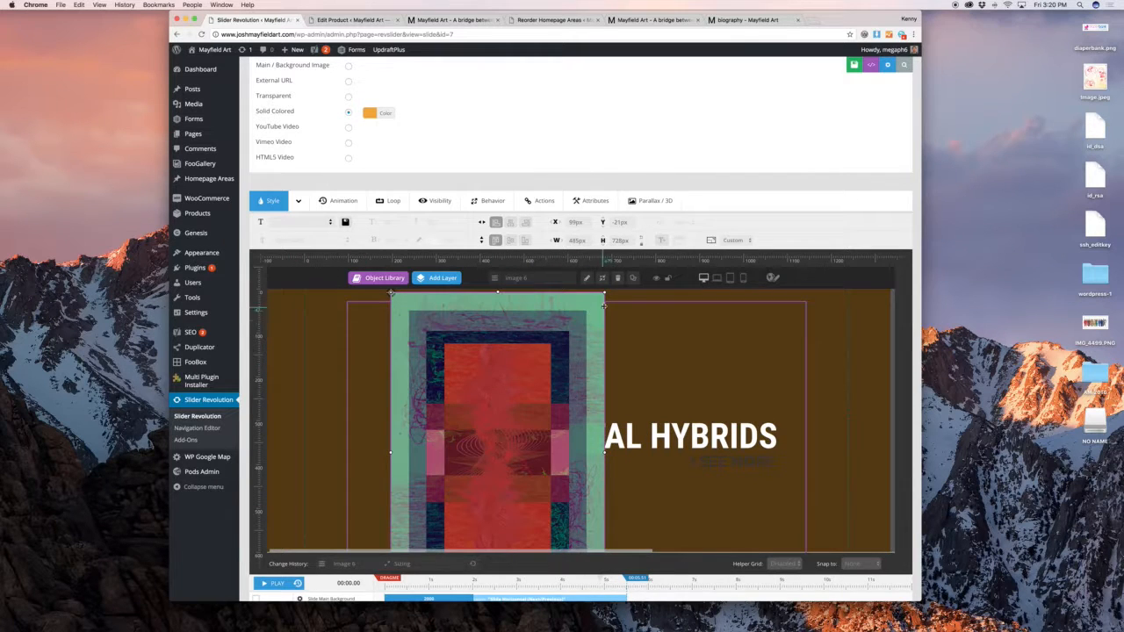
drag(604, 294, 363, 455)
drag(446, 368, 468, 391)
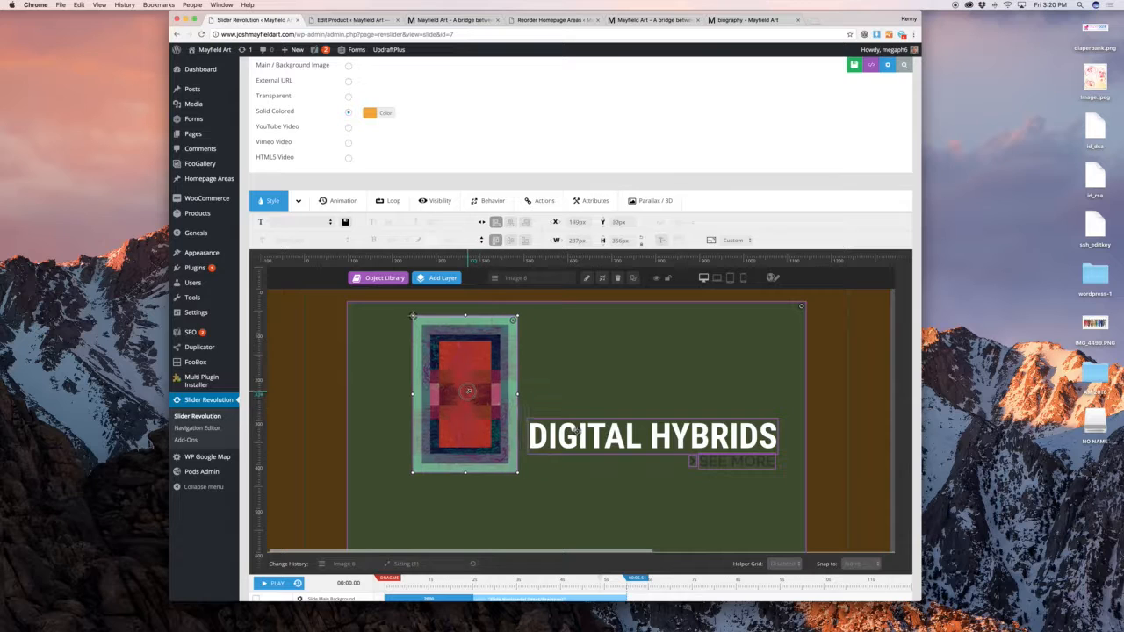
click(825, 318)
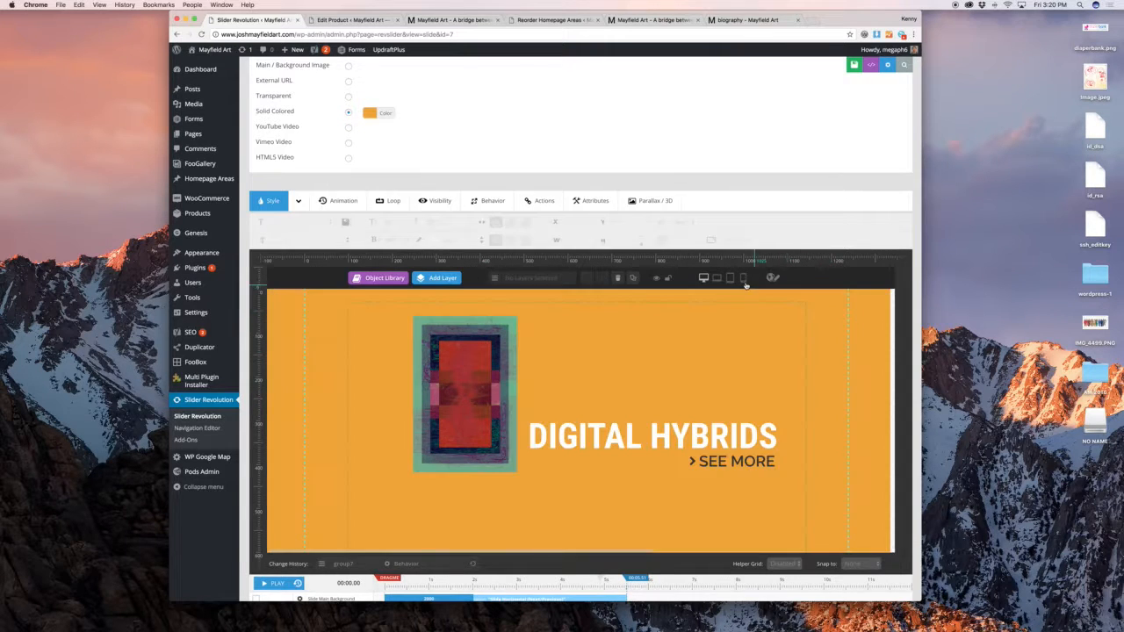
In the tablet layout, shrink the artwork and move it above the DIGITAL HYBRIDS heading
click(718, 278)
scroll(705, 310, down, 1)
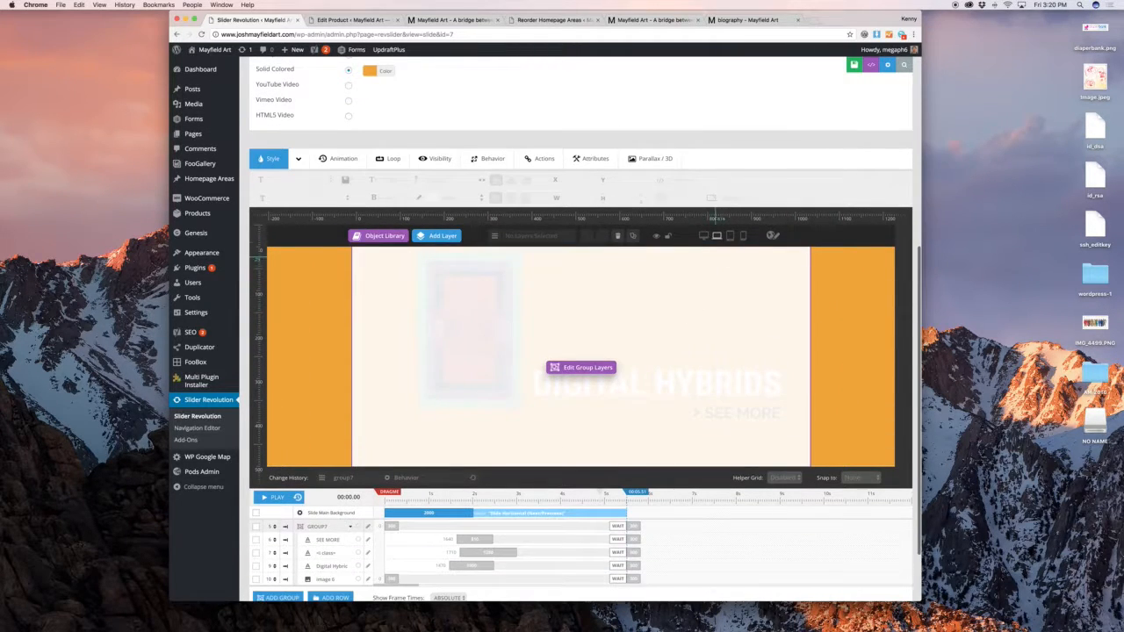
click(730, 236)
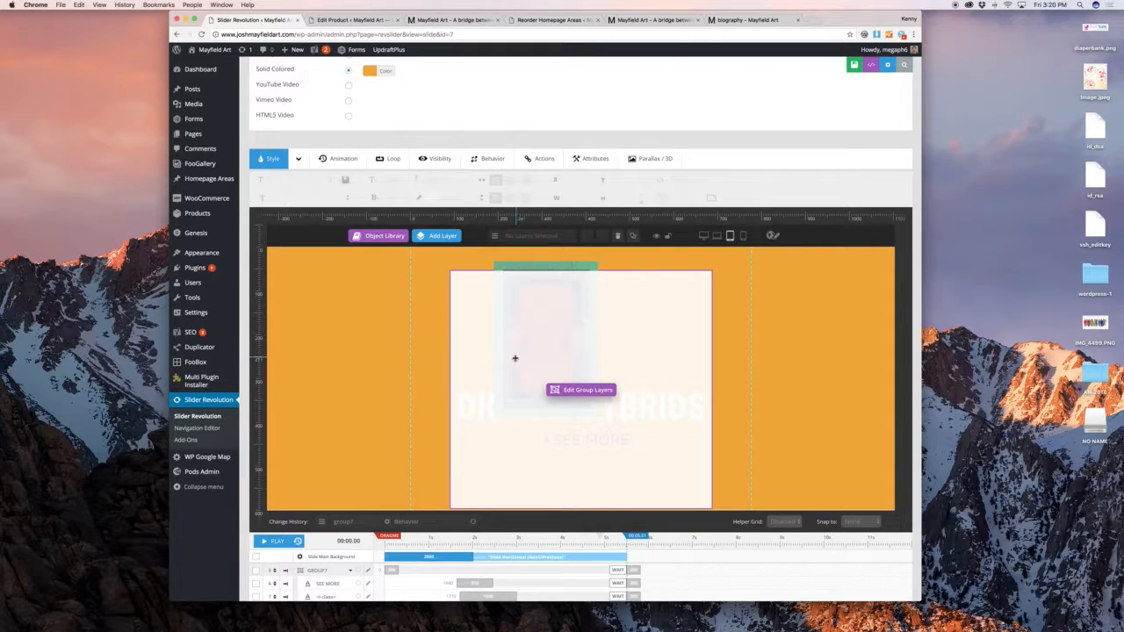
click(579, 389)
drag(551, 362, 582, 361)
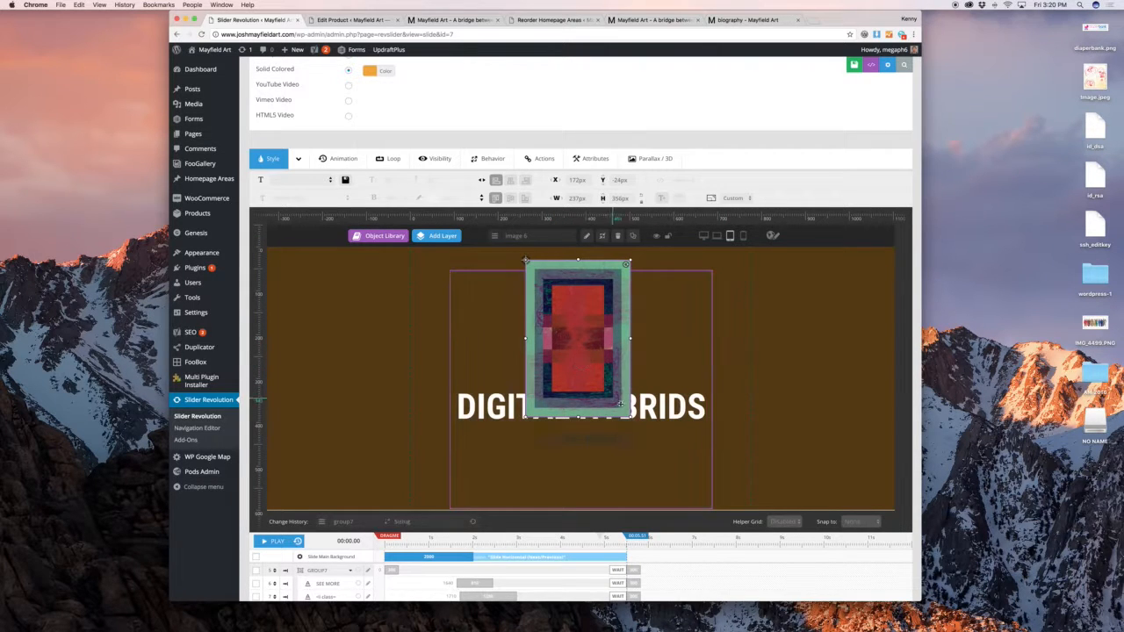
drag(628, 414, 581, 345)
click(722, 280)
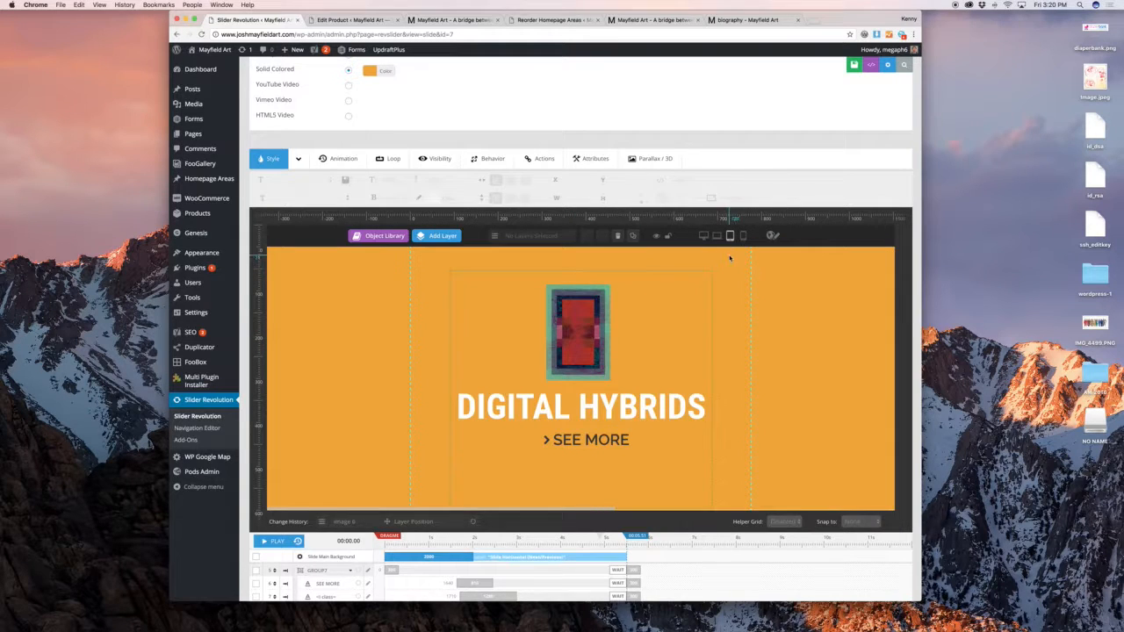
In the phone layout, place the artwork above the heading and centre it horizontally
click(743, 236)
mouse_move(586, 315)
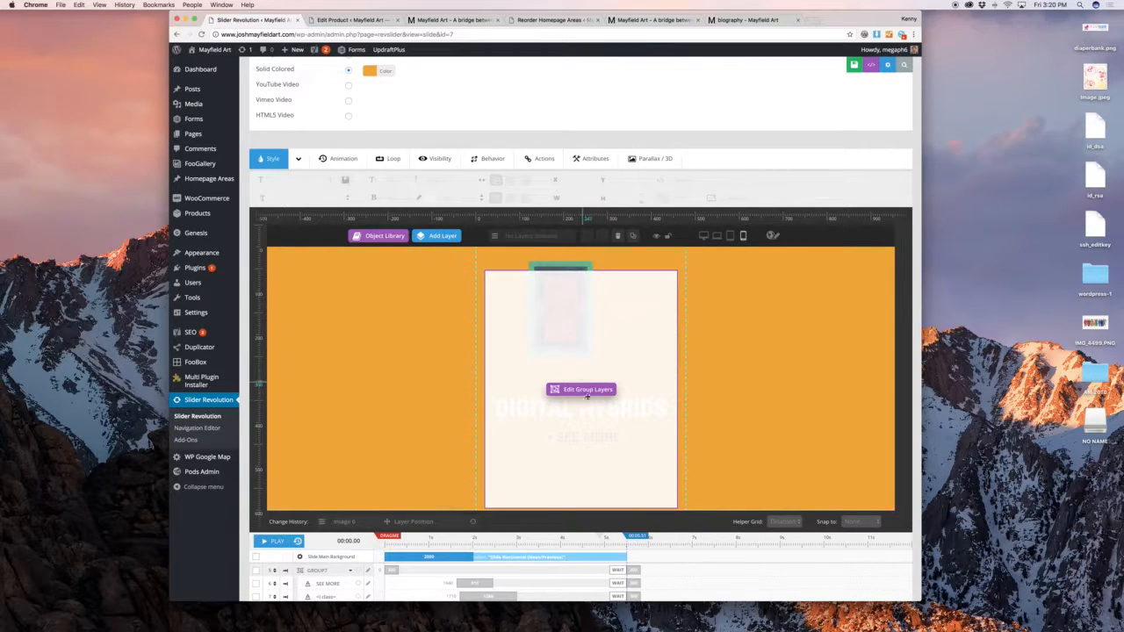
click(590, 393)
drag(564, 306, 583, 333)
click(508, 180)
click(695, 316)
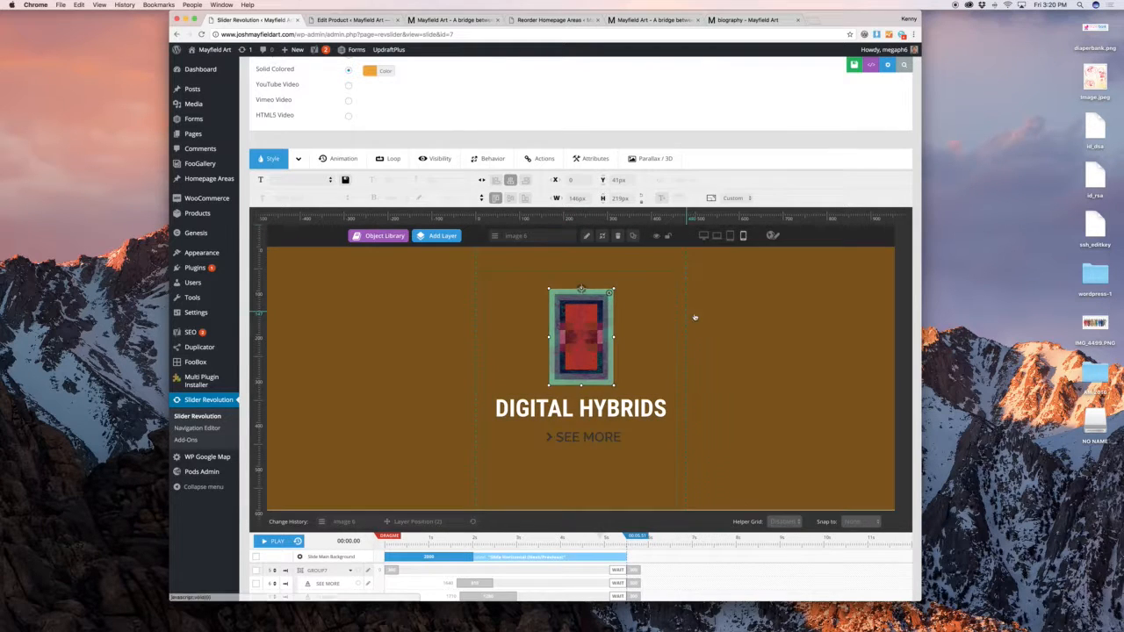
click(704, 314)
scroll(518, 214, up, 5)
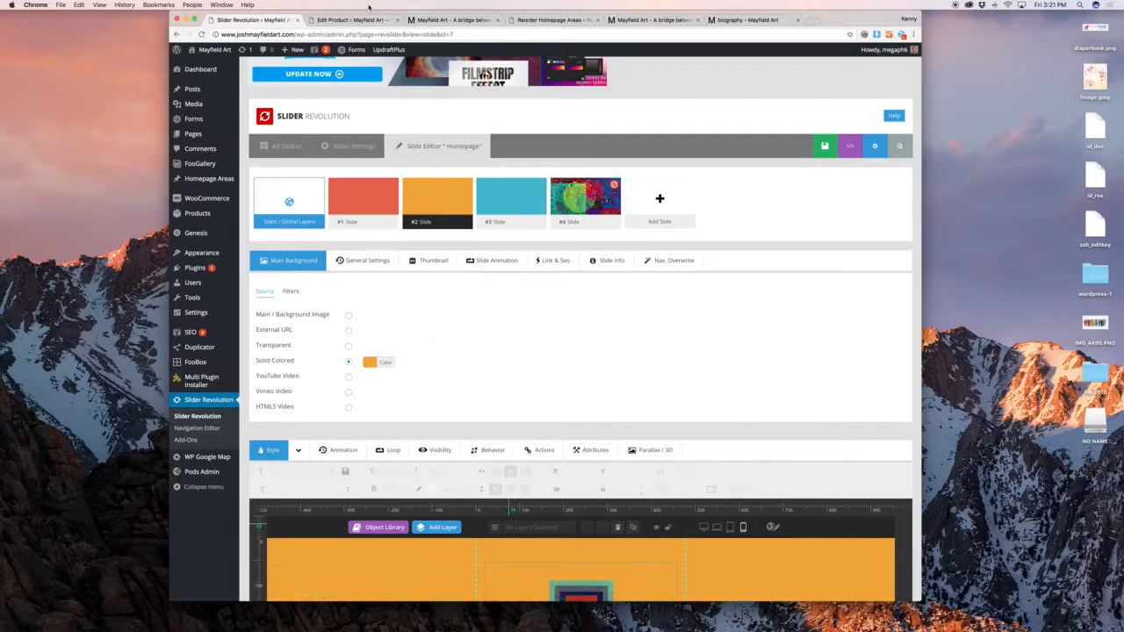
click(426, 19)
scroll(524, 202, down, 5)
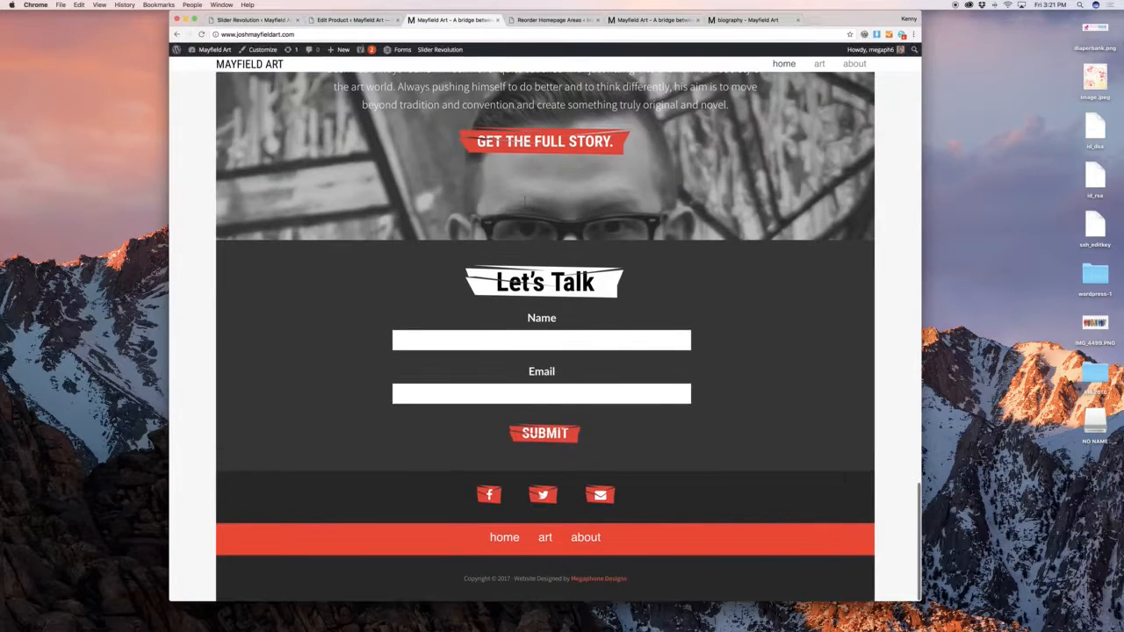
scroll(525, 202, up, 5)
click(272, 21)
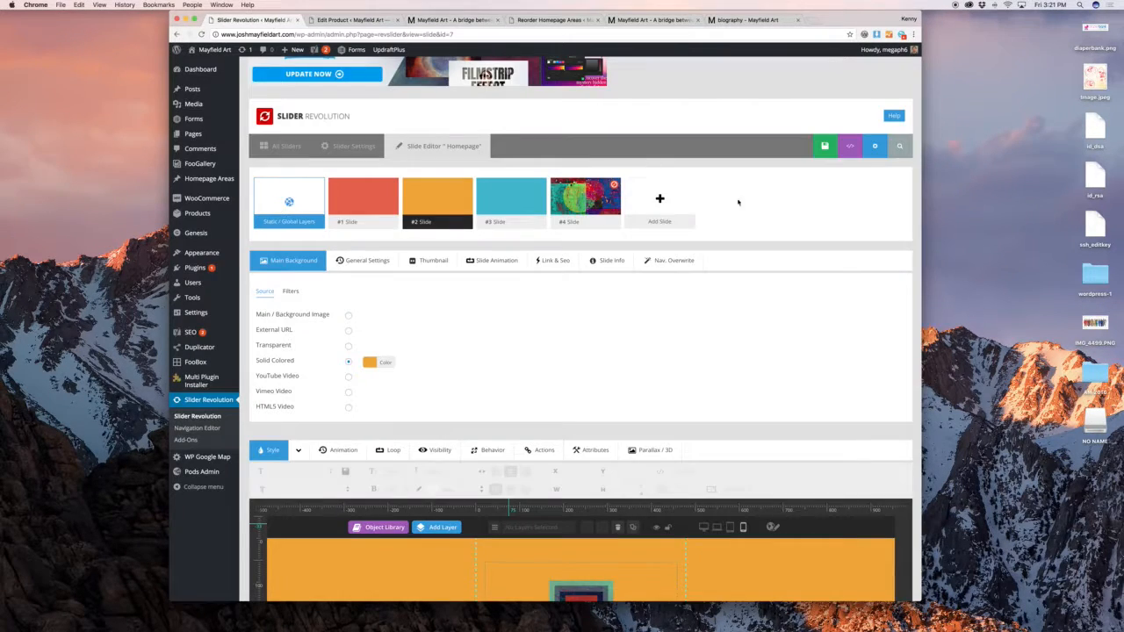